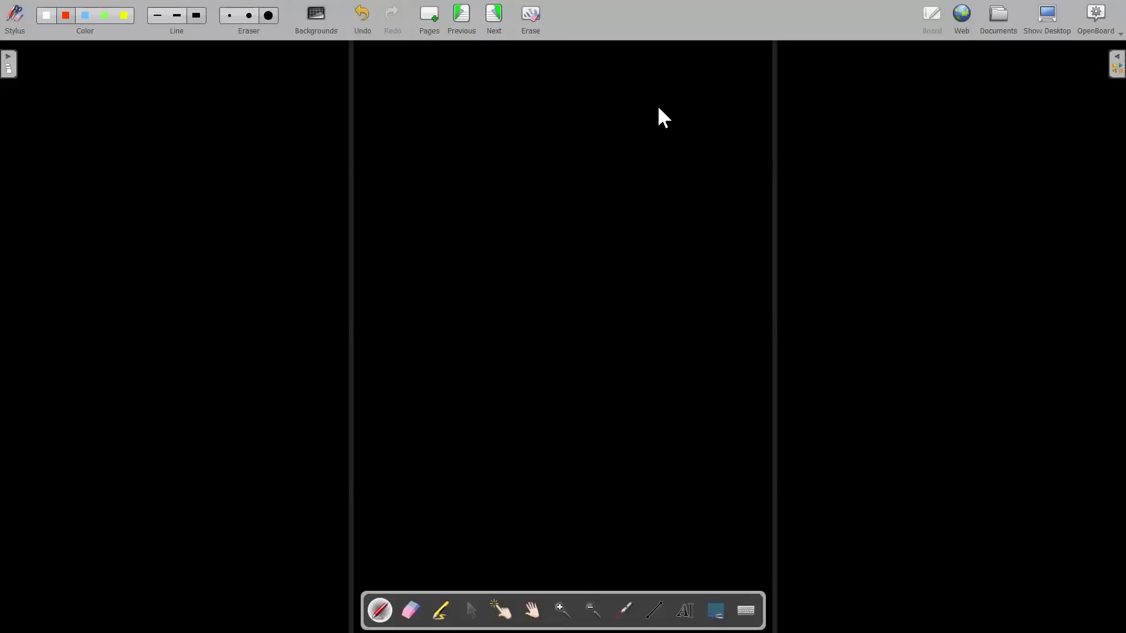
# Write 'H·w' in red on the whiteboard, ring it, strike it with two diagonals, then clear the board.
pyautogui.moveTo(421, 181); pyautogui.dragTo(439, 231)
pyautogui.moveTo(453, 160); pyautogui.dragTo(476, 214)
pyautogui.click(484, 181)
pyautogui.moveTo(494, 166)
pyautogui.mouseDown()
pyautogui.moveTo(591, 157)
pyautogui.moveTo(581, 252)
pyautogui.mouseUp()
pyautogui.moveTo(590, 149); pyautogui.dragTo(580, 253)
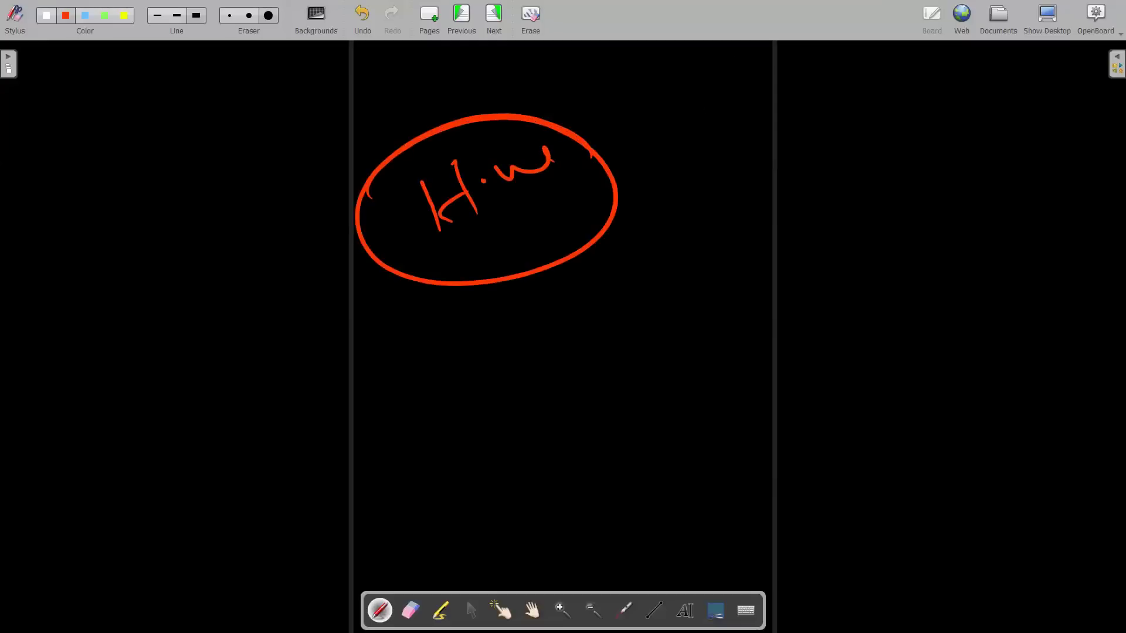
pyautogui.moveTo(374, 319); pyautogui.dragTo(694, 128)
pyautogui.moveTo(439, 316); pyautogui.dragTo(684, 171)
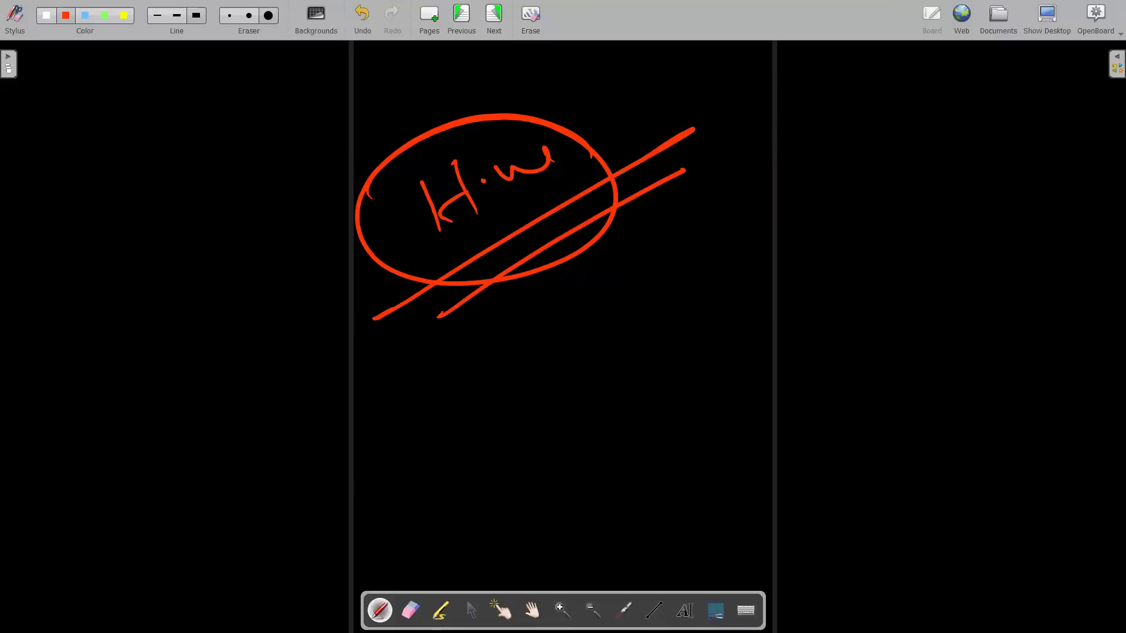
pyautogui.click(543, 18)
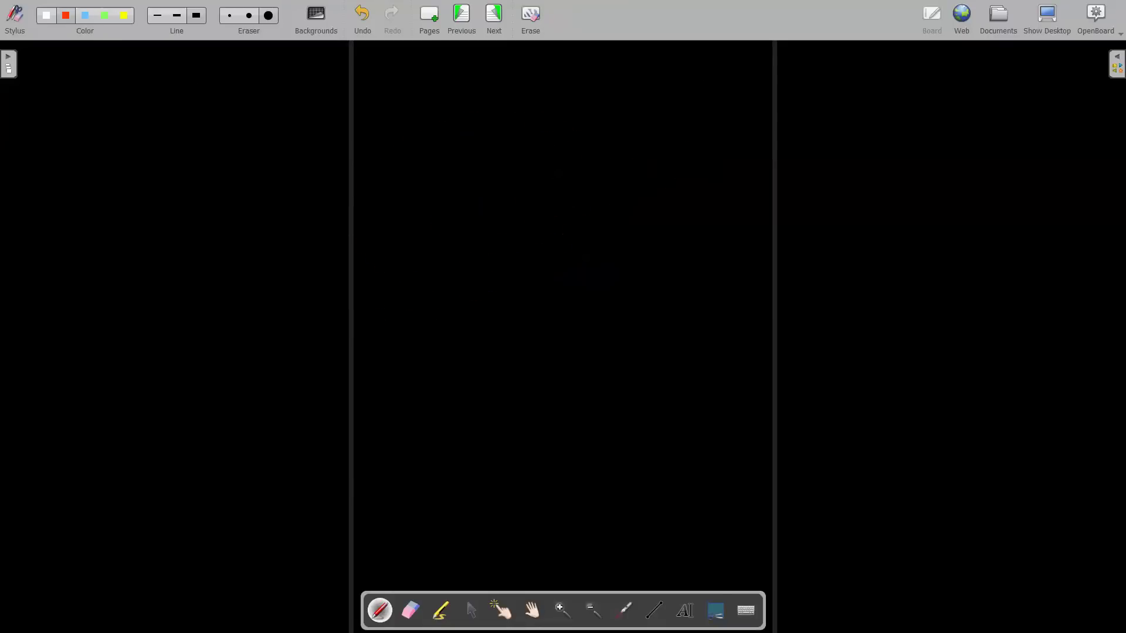
# Switch the pen to white and write a note with a long diagonal underline.
pyautogui.click(46, 23)
pyautogui.moveTo(403, 121)
pyautogui.mouseDown()
pyautogui.moveTo(417, 169)
pyautogui.moveTo(405, 123)
pyautogui.moveTo(393, 130)
pyautogui.moveTo(420, 180)
pyautogui.moveTo(416, 122)
pyautogui.moveTo(479, 167)
pyautogui.moveTo(515, 137)
pyautogui.moveTo(597, 133)
pyautogui.mouseUp()
pyautogui.click(515, 137)
pyautogui.moveTo(337, 270); pyautogui.dragTo(756, 114)
# Write 'Lin' with two underlines, add a circled 'A', then clear the board.
pyautogui.moveTo(448, 261)
pyautogui.mouseDown()
pyautogui.moveTo(490, 296)
pyautogui.moveTo(523, 277)
pyautogui.moveTo(537, 285)
pyautogui.mouseUp()
pyautogui.click(484, 262)
pyautogui.moveTo(554, 241); pyautogui.dragTo(615, 237)
pyautogui.moveTo(424, 364); pyautogui.dragTo(733, 224)
pyautogui.moveTo(716, 251); pyautogui.dragTo(484, 357)
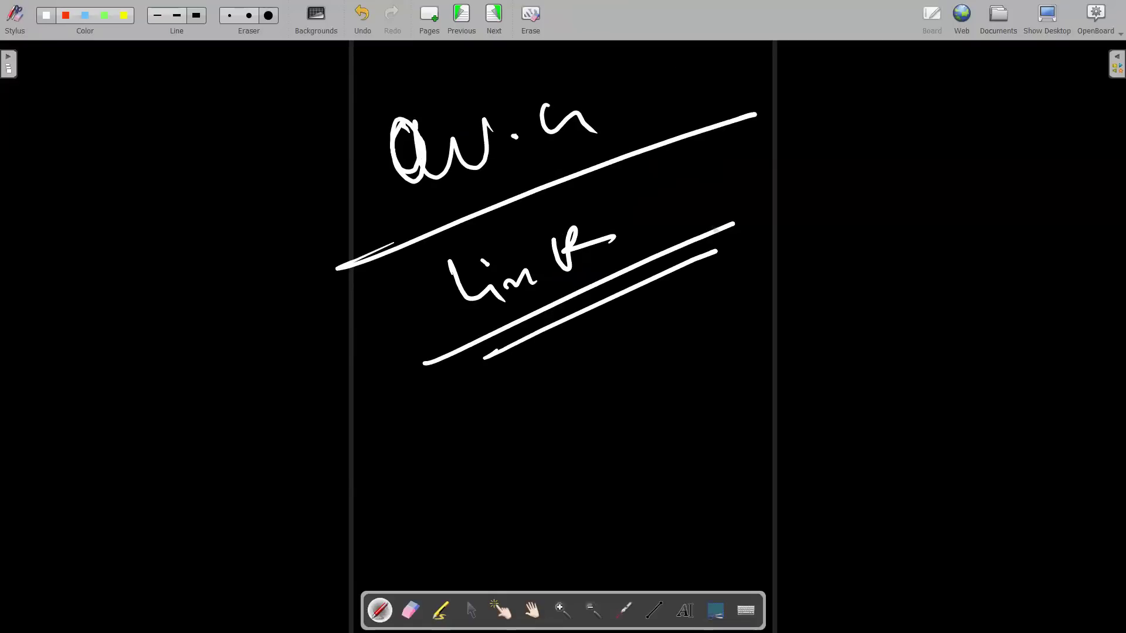
pyautogui.moveTo(761, 191)
pyautogui.mouseDown()
pyautogui.moveTo(796, 186)
pyautogui.moveTo(802, 172)
pyautogui.mouseUp()
pyautogui.moveTo(786, 139); pyautogui.dragTo(762, 145)
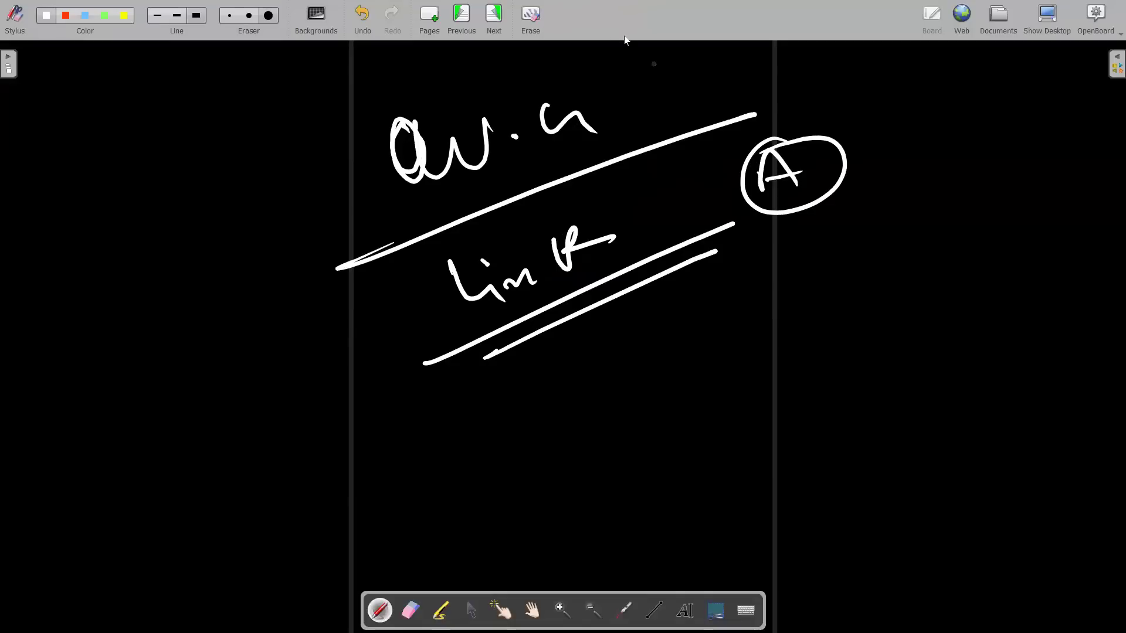
pyautogui.click(533, 20)
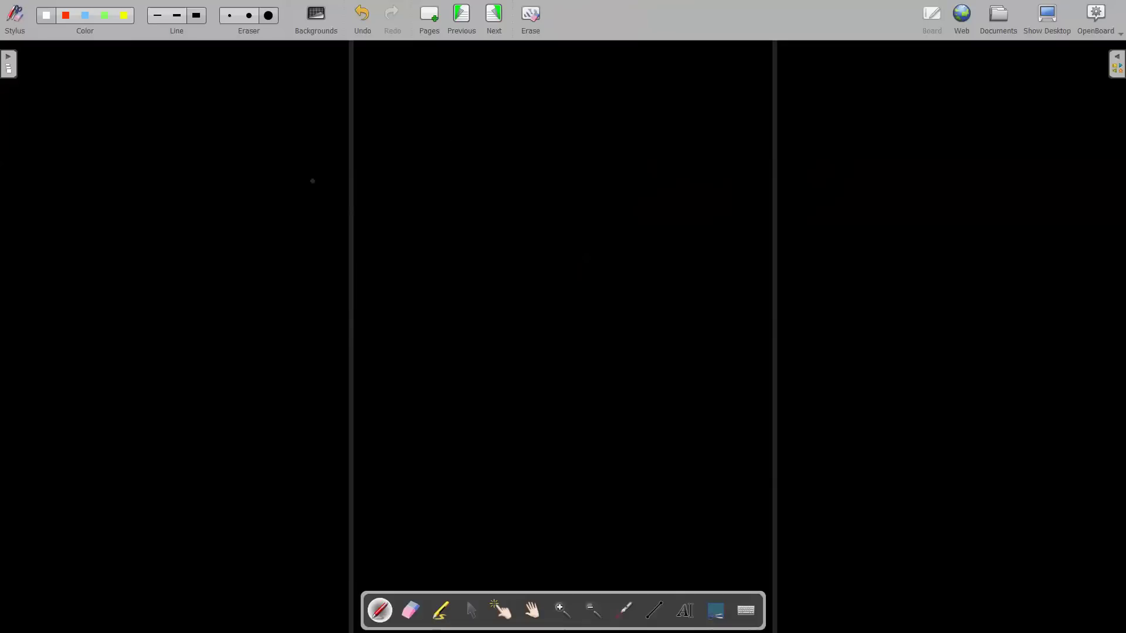
# Handwrite the white letters L, m and D down the board.
pyautogui.moveTo(405, 138)
pyautogui.mouseDown()
pyautogui.moveTo(407, 183)
pyautogui.moveTo(439, 178)
pyautogui.moveTo(469, 143)
pyautogui.mouseUp()
pyautogui.click(436, 156)
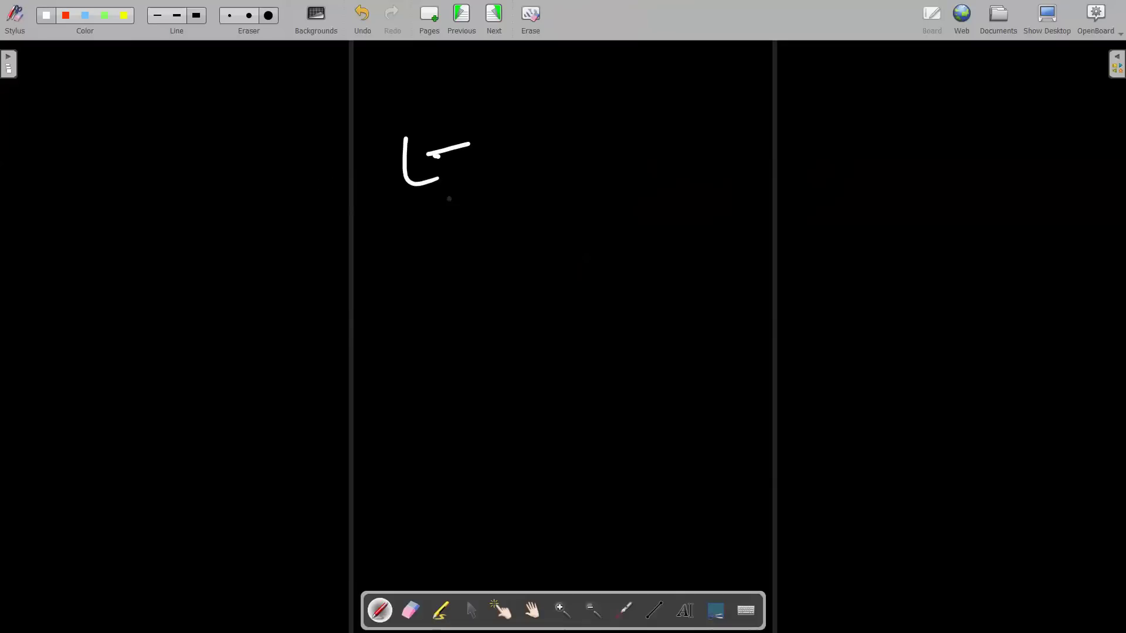
pyautogui.moveTo(401, 231); pyautogui.dragTo(459, 243)
pyautogui.moveTo(462, 227); pyautogui.dragTo(492, 220)
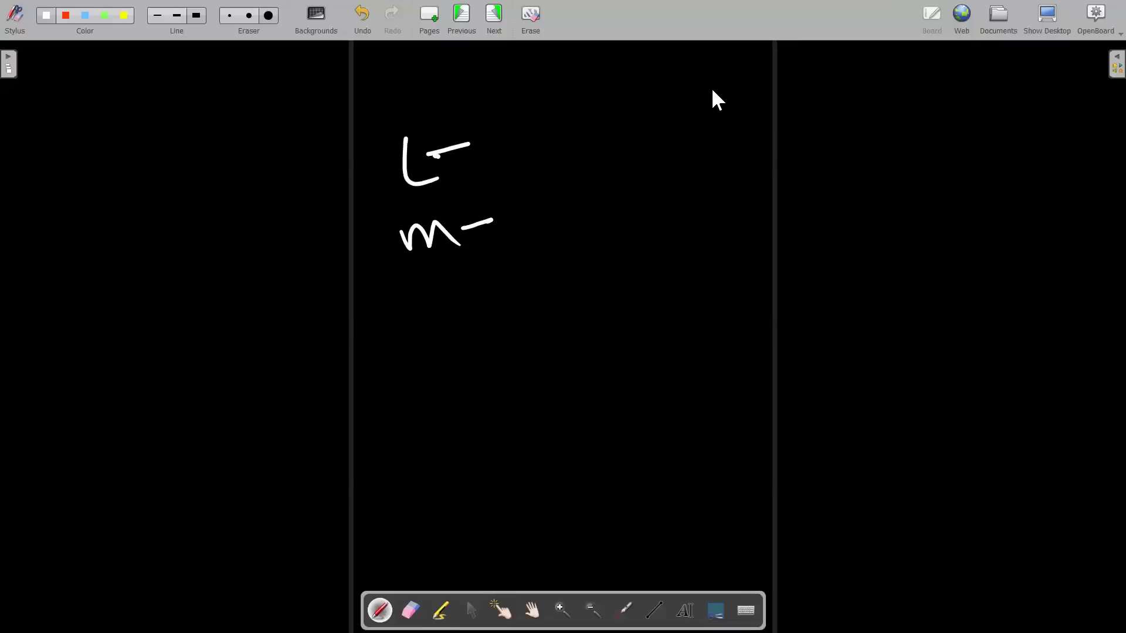
pyautogui.moveTo(444, 320); pyautogui.dragTo(524, 359)
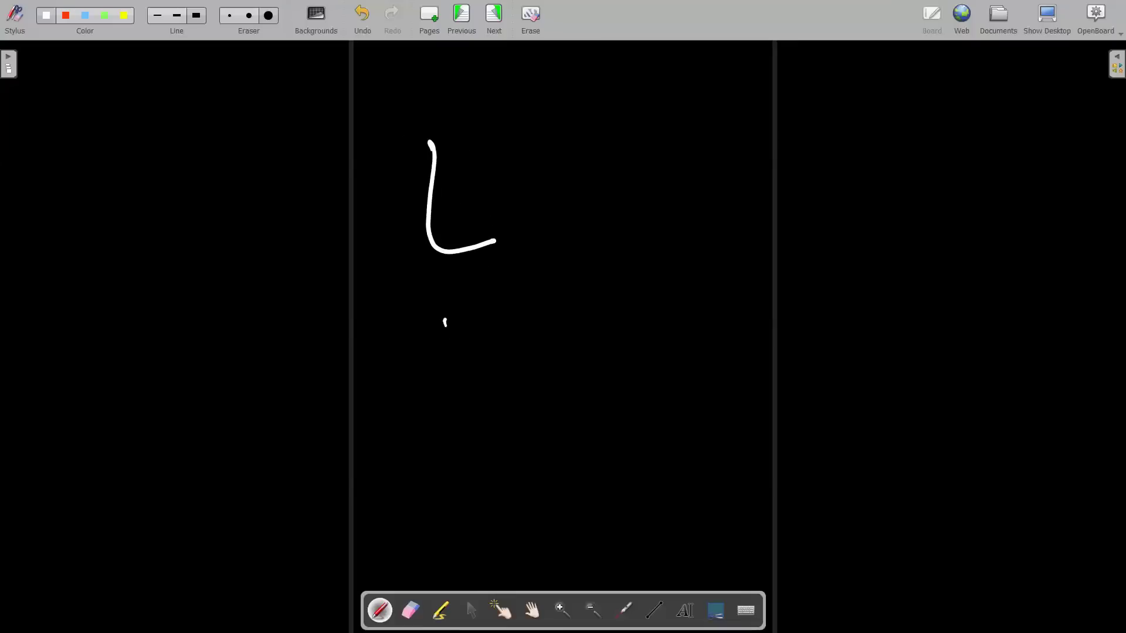
pyautogui.moveTo(590, 203)
pyautogui.mouseDown()
pyautogui.moveTo(575, 234)
pyautogui.moveTo(687, 360)
pyautogui.moveTo(730, 352)
pyautogui.moveTo(473, 115)
pyautogui.mouseUp()
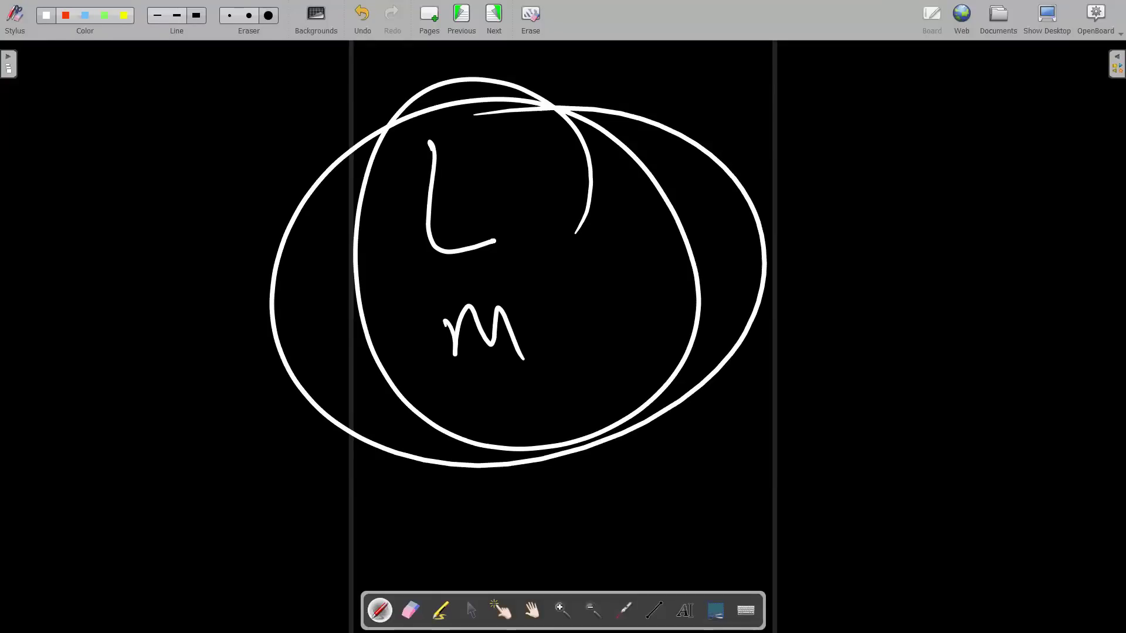
pyautogui.moveTo(496, 379)
pyautogui.mouseDown()
pyautogui.moveTo(500, 407)
pyautogui.moveTo(547, 418)
pyautogui.moveTo(543, 446)
pyautogui.mouseUp()
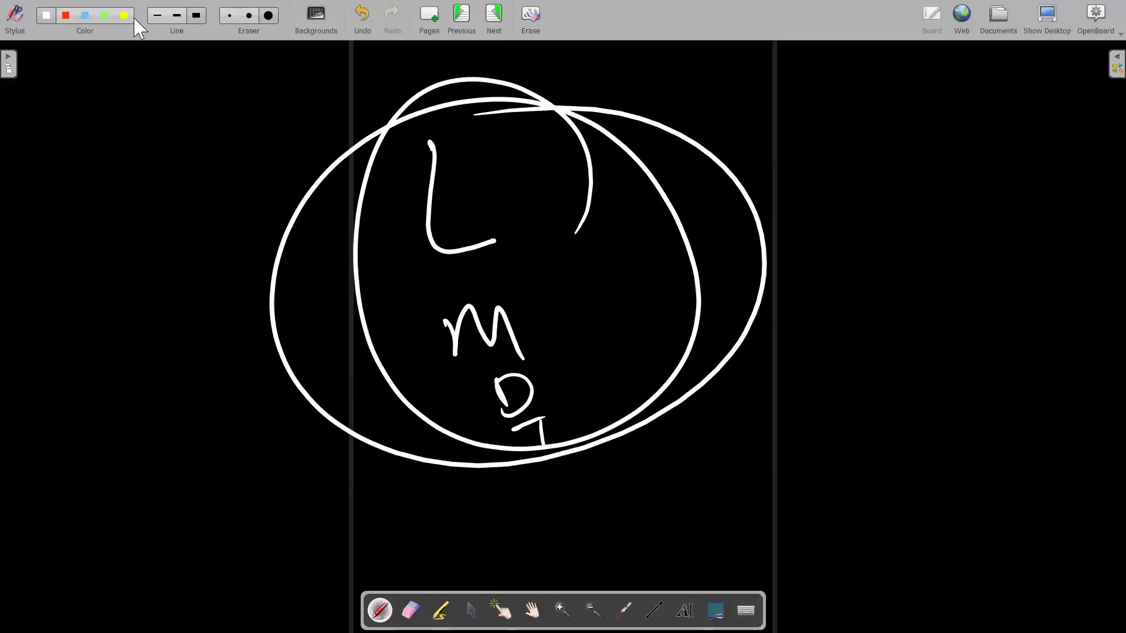
# Add yellow lines beside L, m and D and an encircled yellow S, then clear the board.
pyautogui.moveTo(537, 321); pyautogui.dragTo(641, 287)
pyautogui.moveTo(497, 204); pyautogui.dragTo(581, 174)
pyautogui.moveTo(585, 374); pyautogui.dragTo(628, 355)
pyautogui.moveTo(594, 402); pyautogui.dragTo(673, 369)
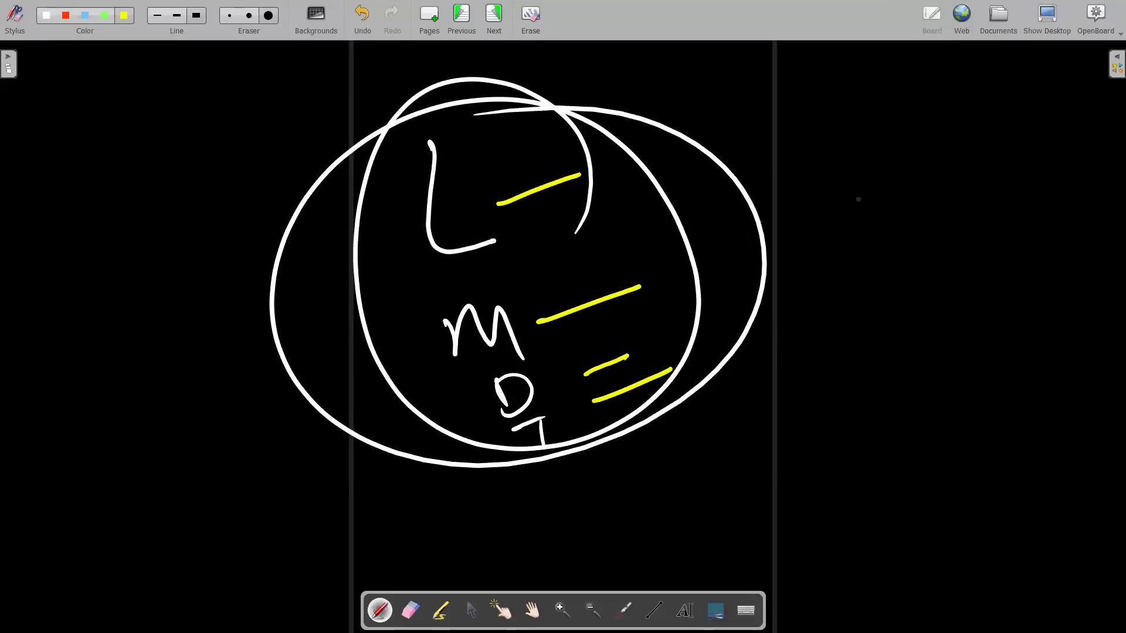
pyautogui.moveTo(900, 169)
pyautogui.mouseDown()
pyautogui.moveTo(872, 182)
pyautogui.moveTo(866, 222)
pyautogui.mouseUp()
pyautogui.moveTo(932, 142)
pyautogui.mouseDown()
pyautogui.moveTo(990, 167)
pyautogui.moveTo(918, 182)
pyautogui.mouseUp()
pyautogui.moveTo(964, 272)
pyautogui.mouseDown()
pyautogui.moveTo(1008, 274)
pyautogui.moveTo(1024, 221)
pyautogui.moveTo(972, 237)
pyautogui.mouseUp()
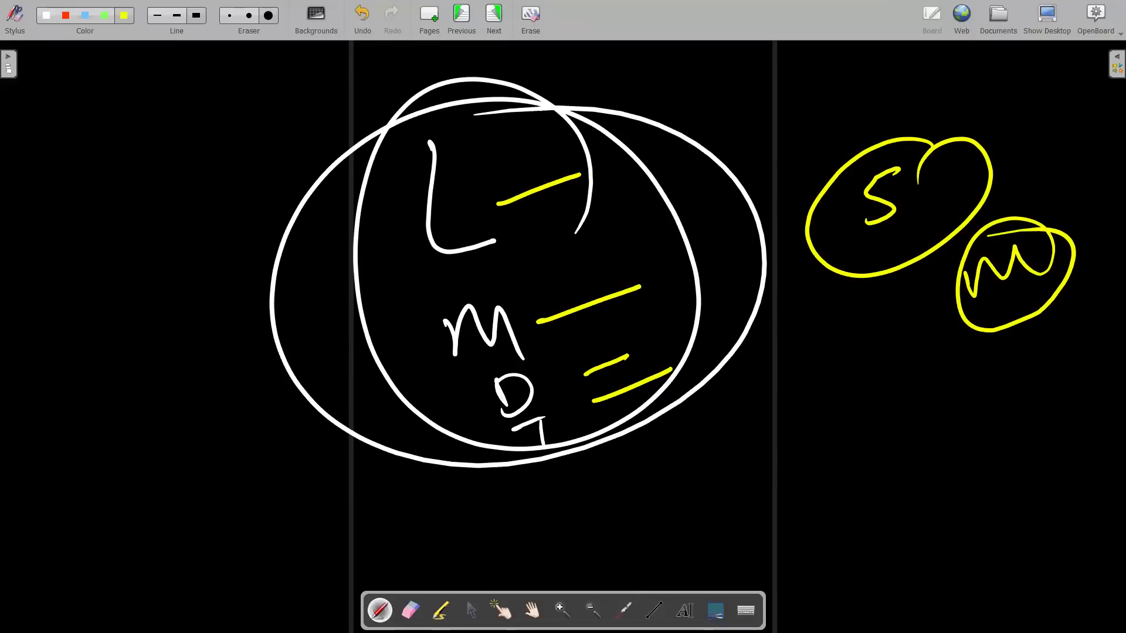
pyautogui.moveTo(1001, 147)
pyautogui.mouseDown()
pyautogui.moveTo(809, 167)
pyautogui.moveTo(1043, 210)
pyautogui.moveTo(777, 246)
pyautogui.mouseUp()
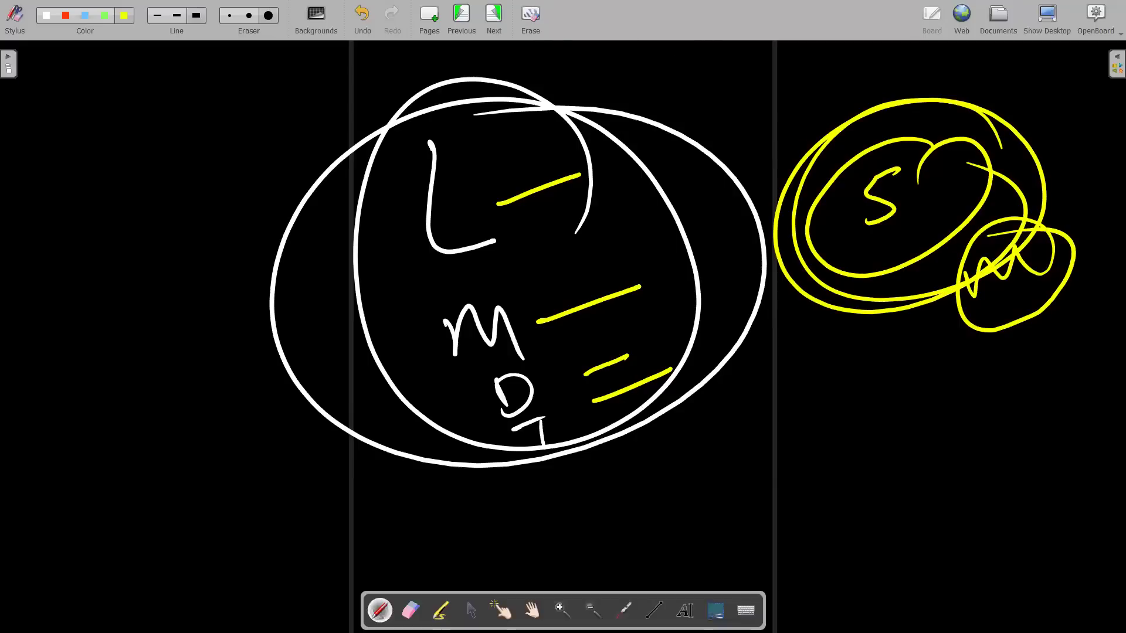
pyautogui.click(536, 7)
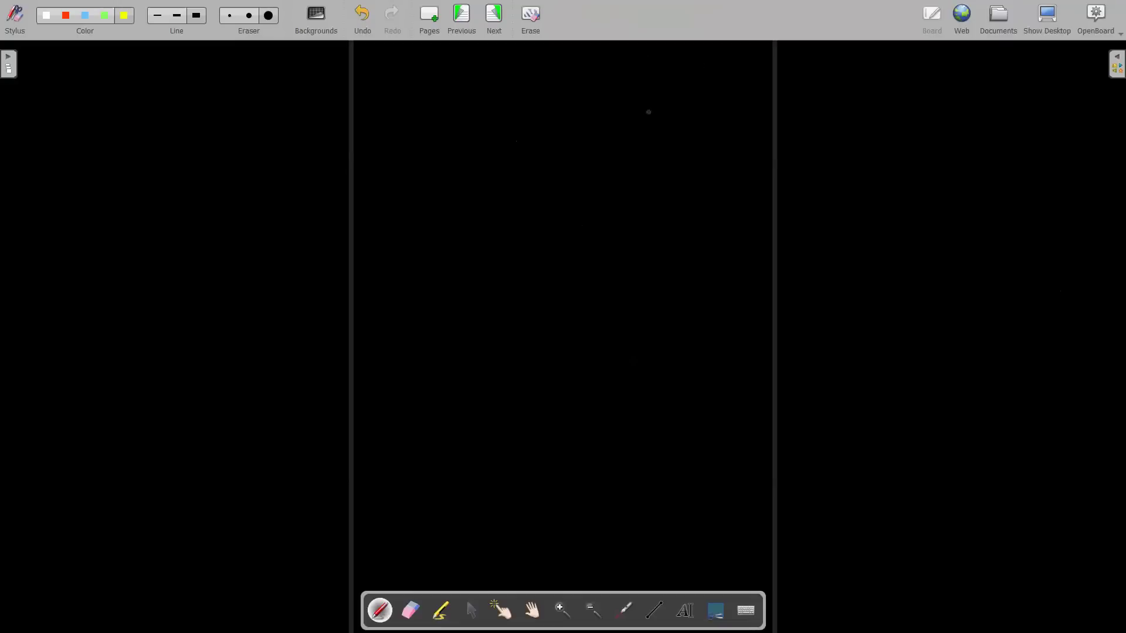
# Close OpenBoard and open a maximized Chrome window with the chosen profile.
pyautogui.hotkey('alt', 'F4')
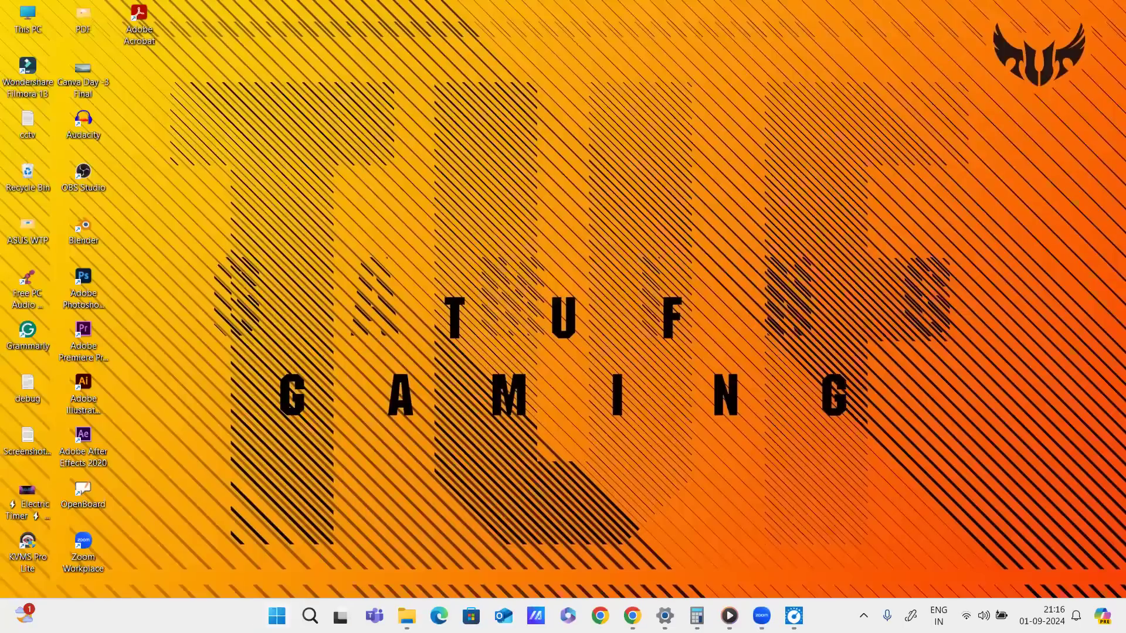
pyautogui.moveTo(632, 616)
pyautogui.click(667, 553)
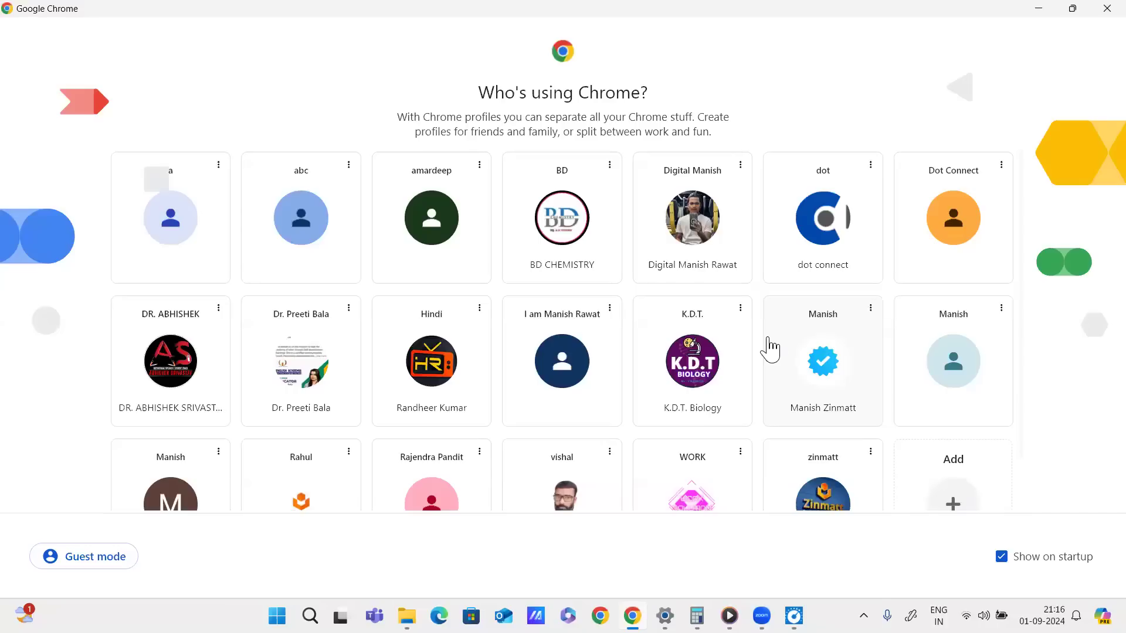
pyautogui.click(725, 232)
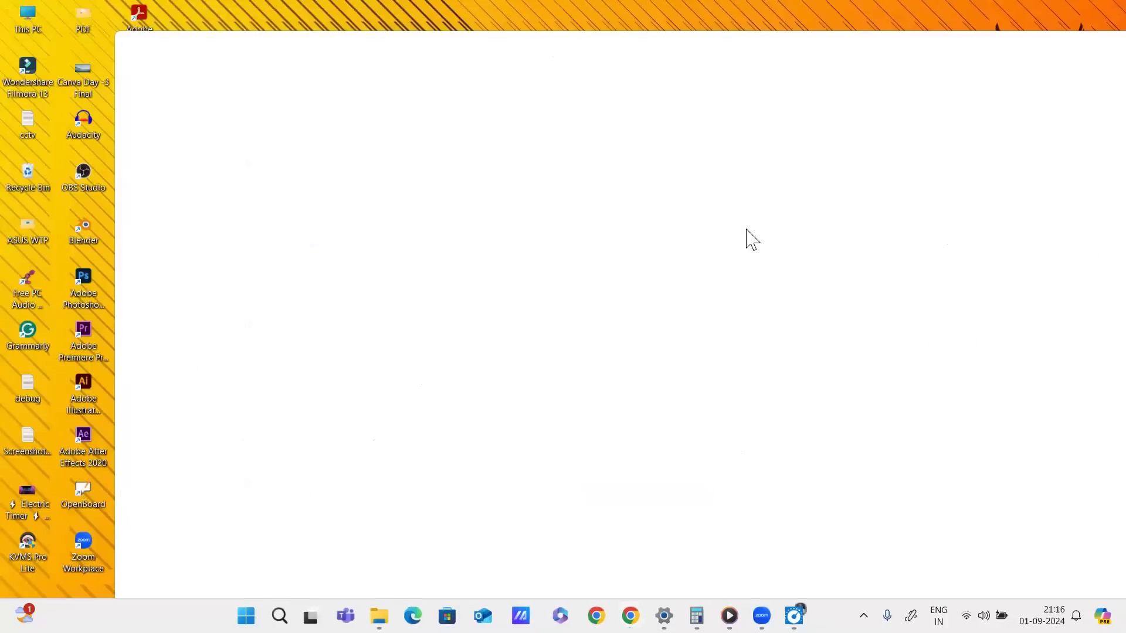
pyautogui.doubleClick(1006, 38)
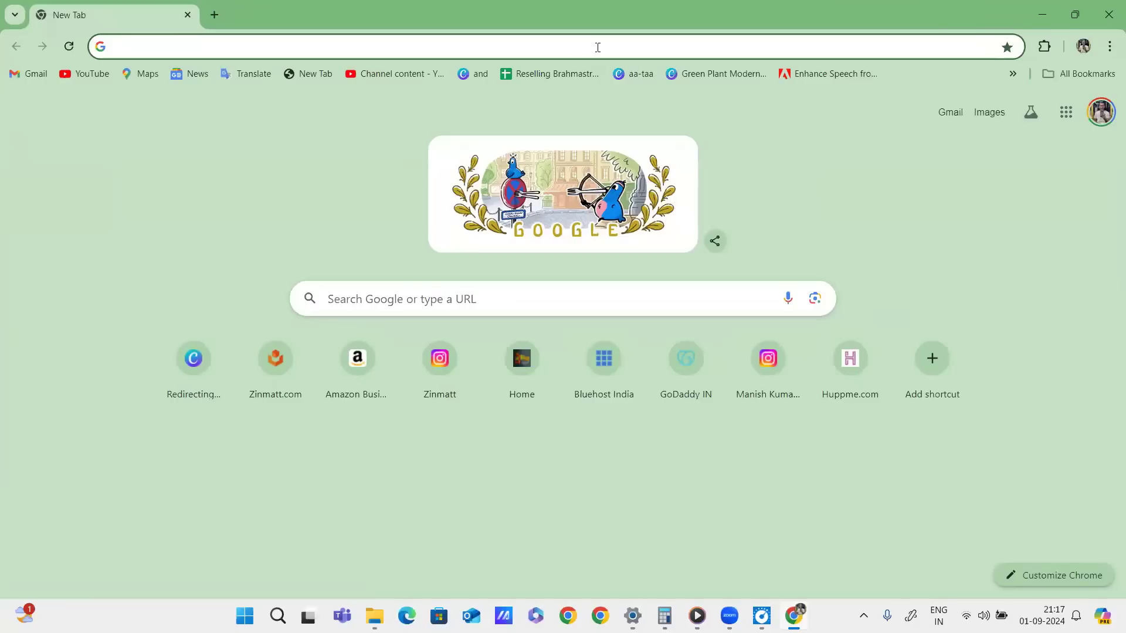
pyautogui.click(597, 47)
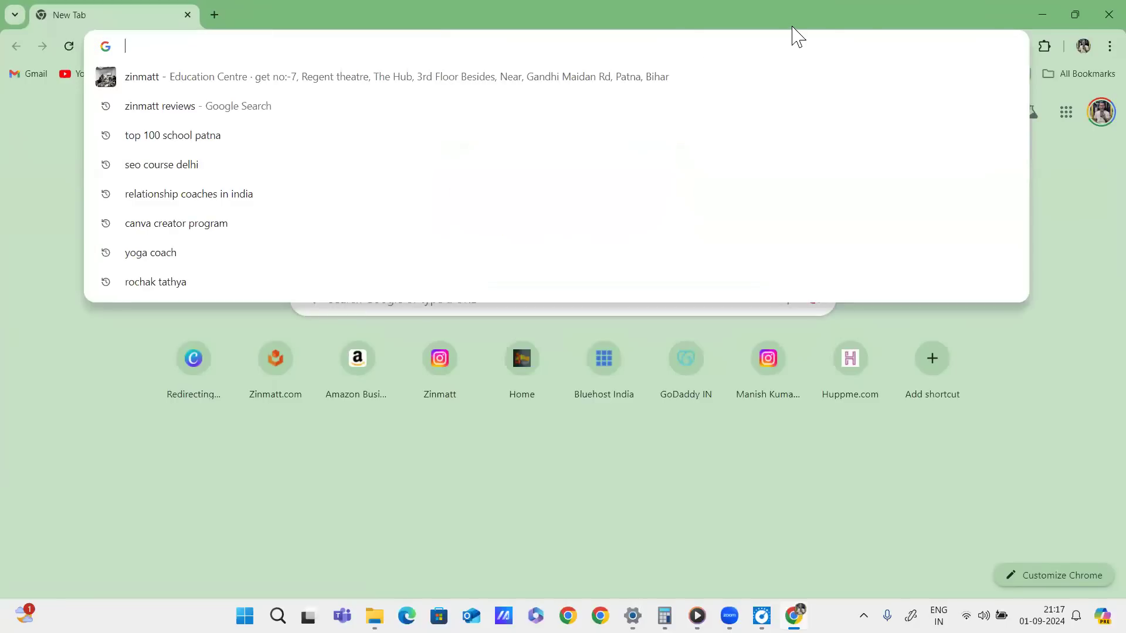
pyautogui.write('www.')
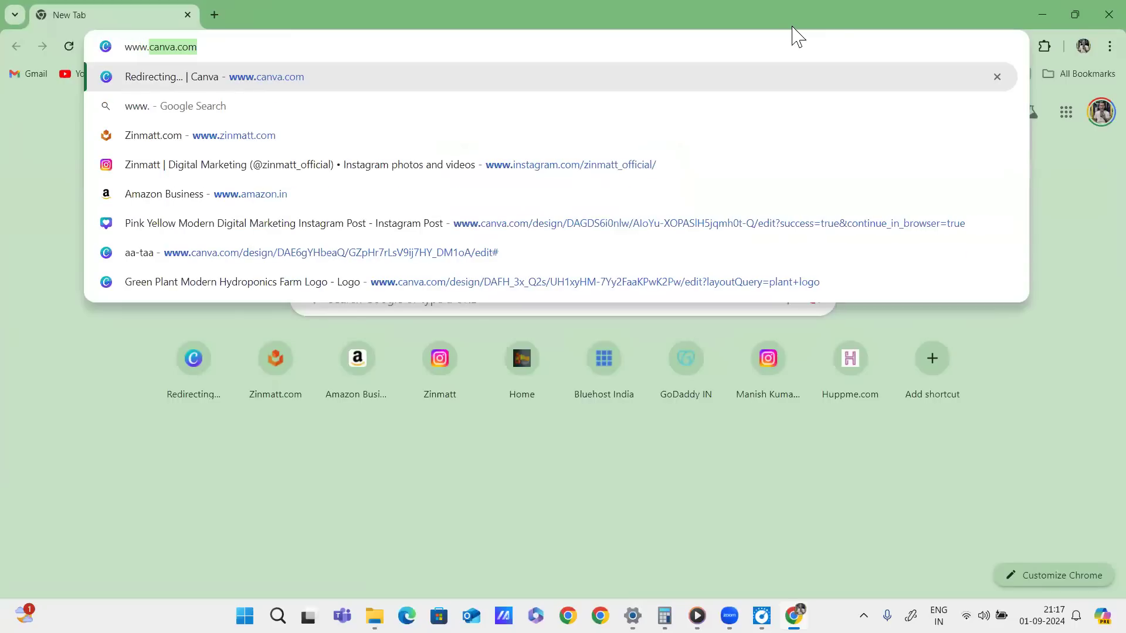
pyautogui.write('canva')
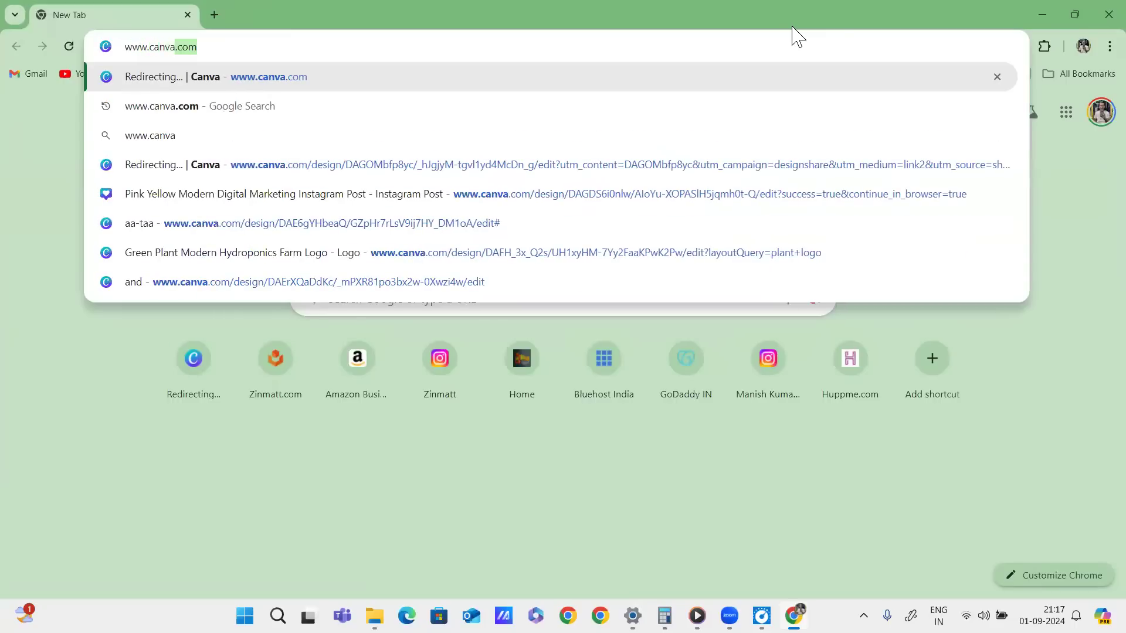
pyautogui.press('Return')
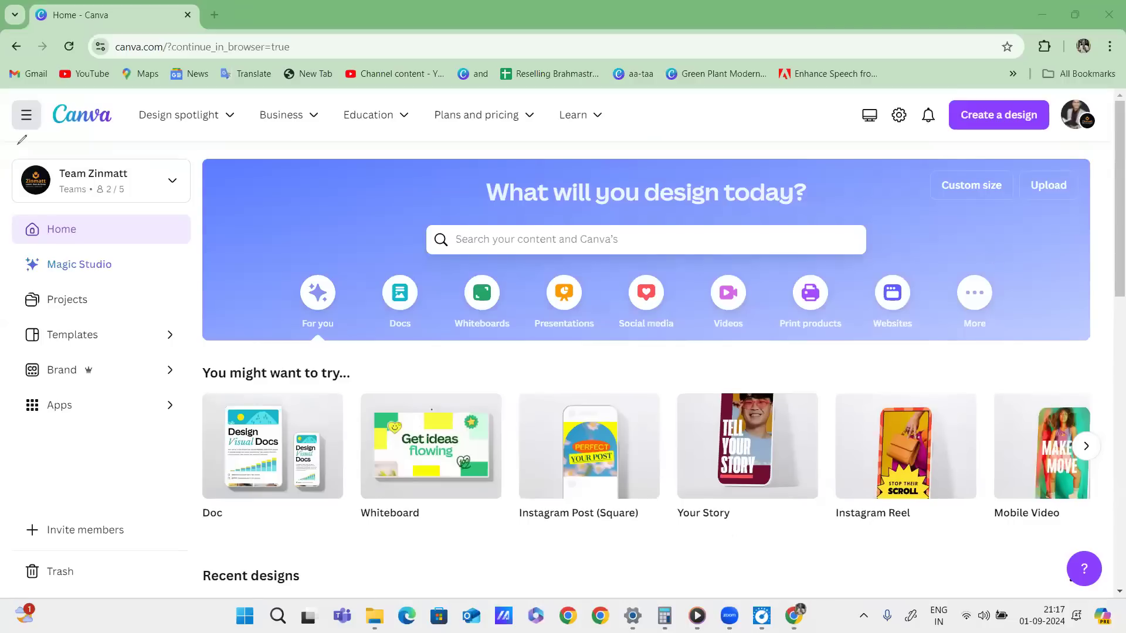
pyautogui.moveTo(3, 145)
pyautogui.mouseDown()
pyautogui.moveTo(307, 136)
pyautogui.moveTo(1107, 152)
pyautogui.mouseUp()
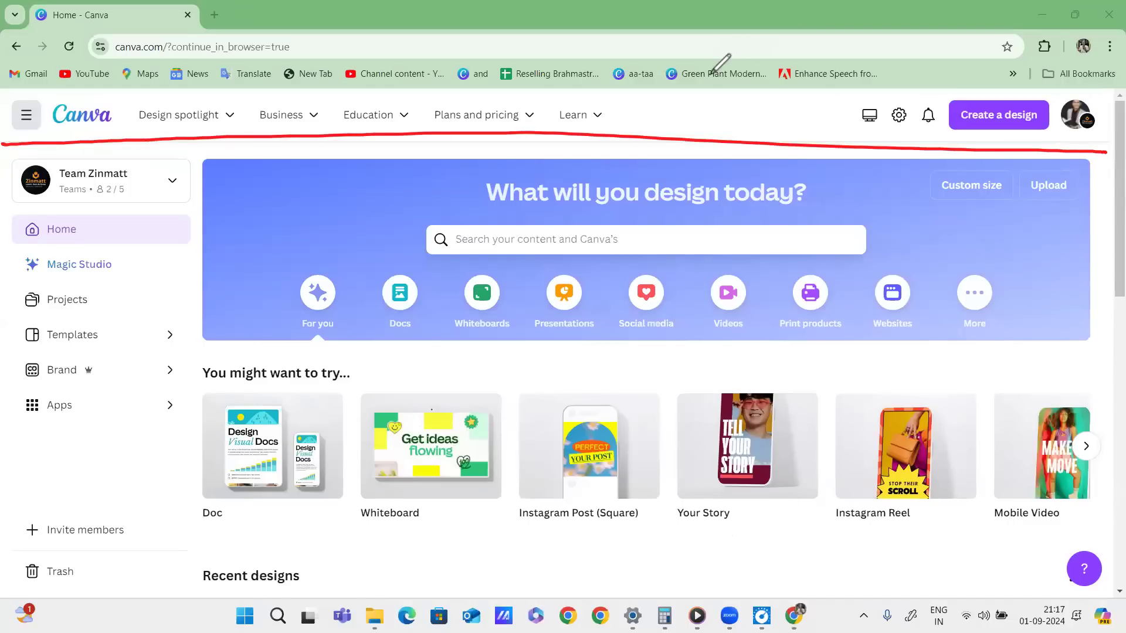
pyautogui.moveTo(676, 109); pyautogui.dragTo(687, 131)
pyautogui.moveTo(706, 102); pyautogui.dragTo(712, 125)
pyautogui.moveTo(677, 125); pyautogui.dragTo(707, 119)
pyautogui.click(724, 110)
pyautogui.moveTo(750, 82)
pyautogui.mouseDown()
pyautogui.moveTo(738, 110)
pyautogui.moveTo(767, 103)
pyautogui.mouseUp()
pyautogui.moveTo(744, 97); pyautogui.dragTo(764, 92)
pyautogui.moveTo(684, 142); pyautogui.dragTo(796, 97)
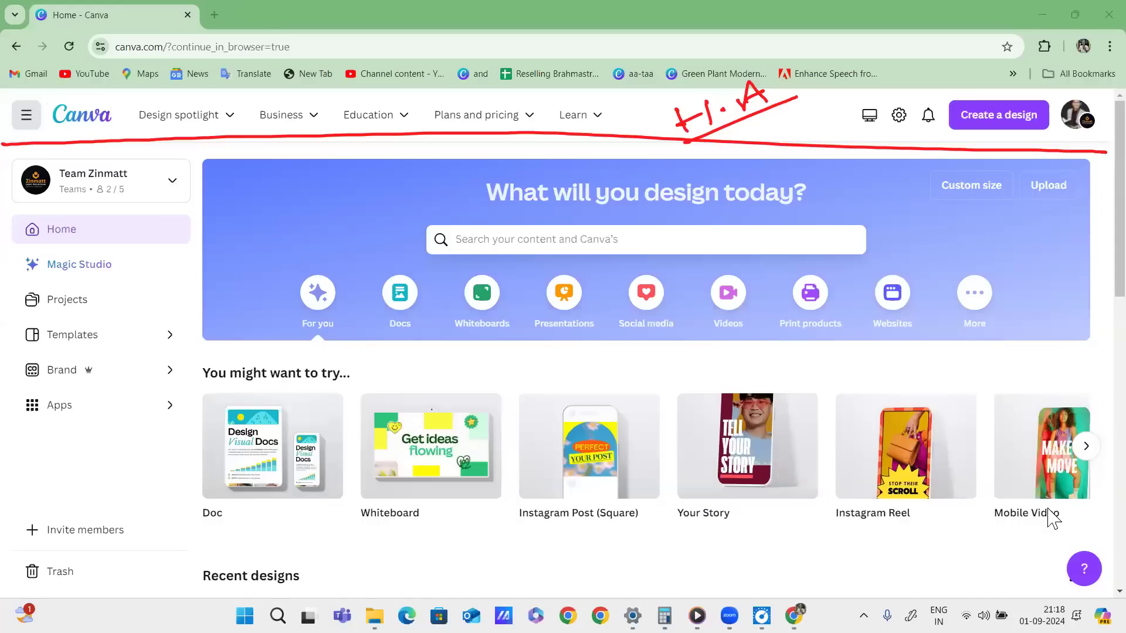
pyautogui.click(1044, 238)
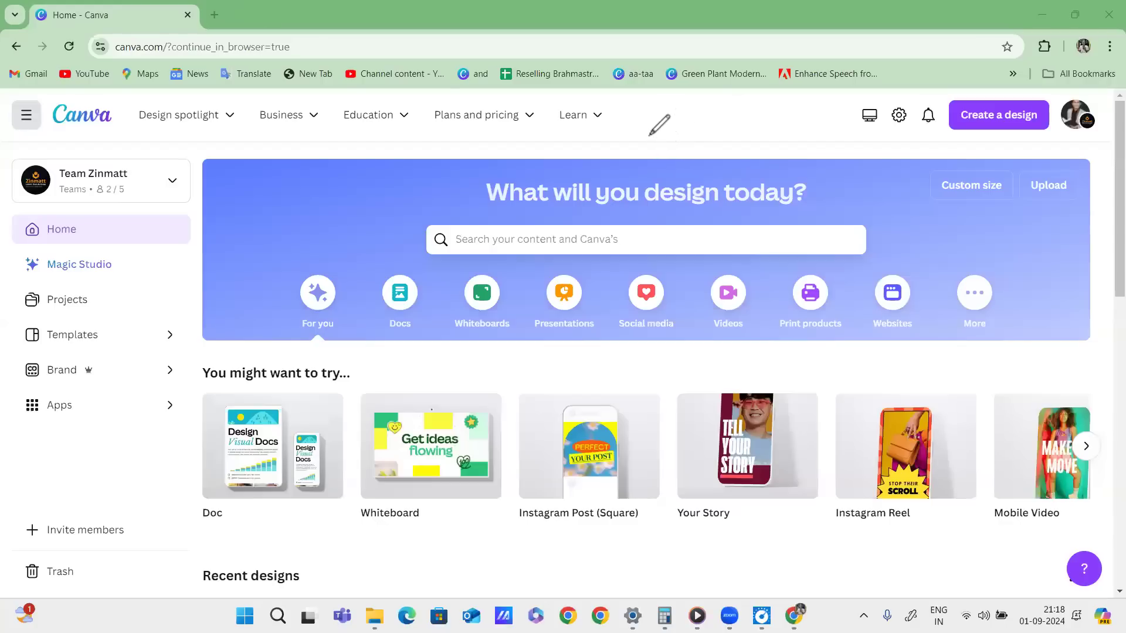
pyautogui.moveTo(673, 116)
pyautogui.mouseDown()
pyautogui.moveTo(665, 129)
pyautogui.moveTo(688, 136)
pyautogui.mouseUp()
pyautogui.moveTo(695, 121); pyautogui.dragTo(717, 108)
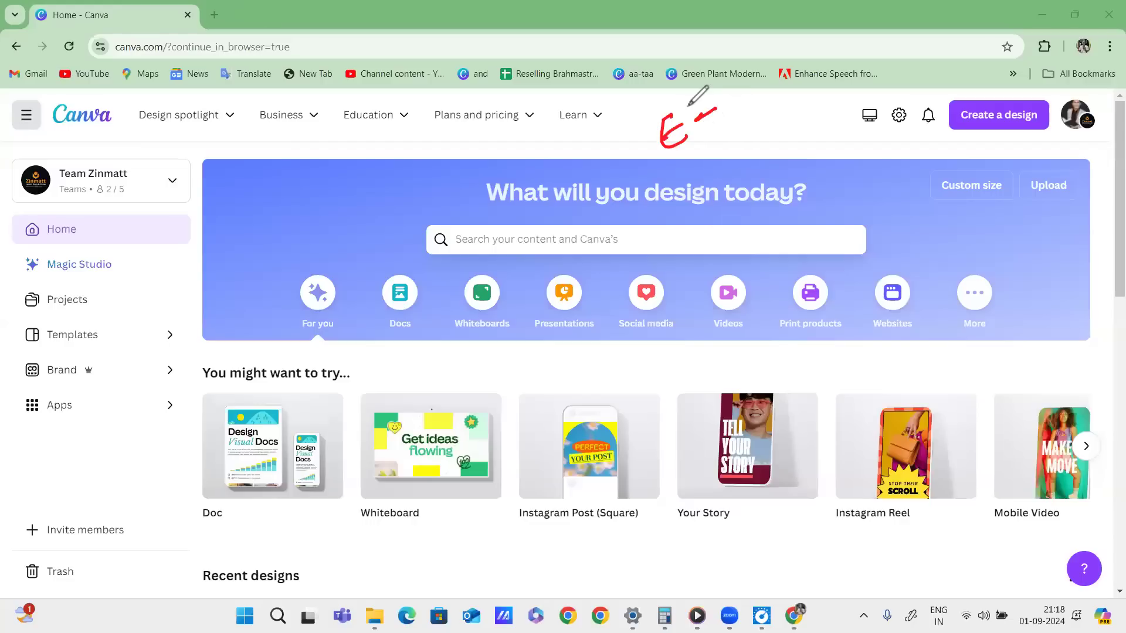
pyautogui.moveTo(665, 163)
pyautogui.mouseDown()
pyautogui.moveTo(676, 106)
pyautogui.moveTo(668, 163)
pyautogui.mouseUp()
pyautogui.moveTo(770, 85); pyautogui.dragTo(740, 122)
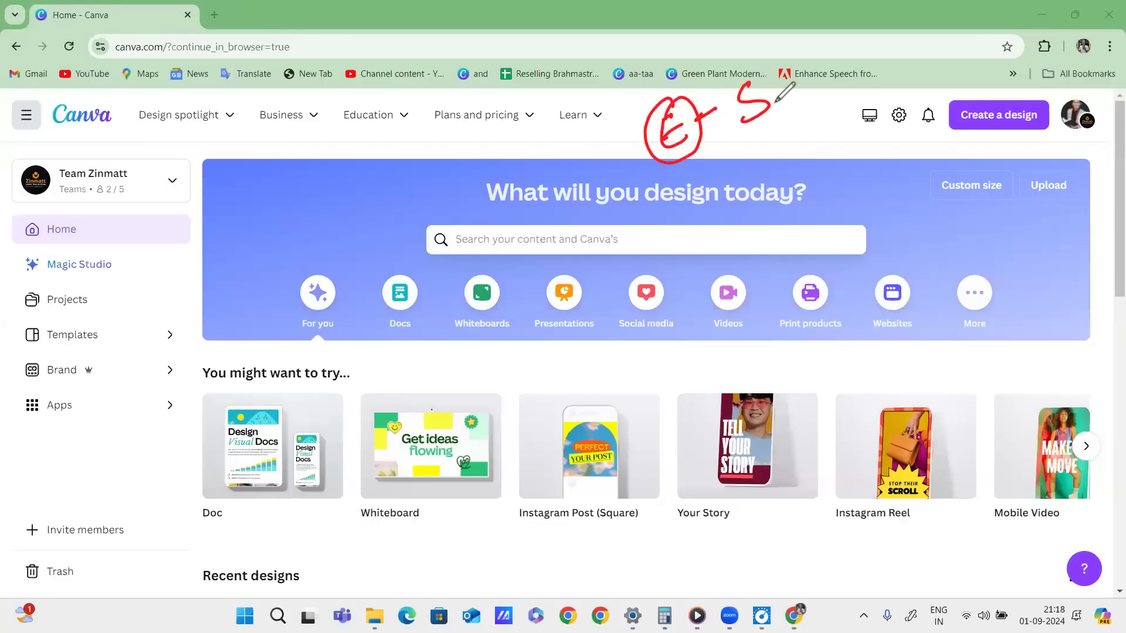
pyautogui.moveTo(782, 70); pyautogui.dragTo(794, 108)
pyautogui.moveTo(750, 150)
pyautogui.mouseDown()
pyautogui.moveTo(832, 101)
pyautogui.moveTo(763, 156)
pyautogui.mouseUp()
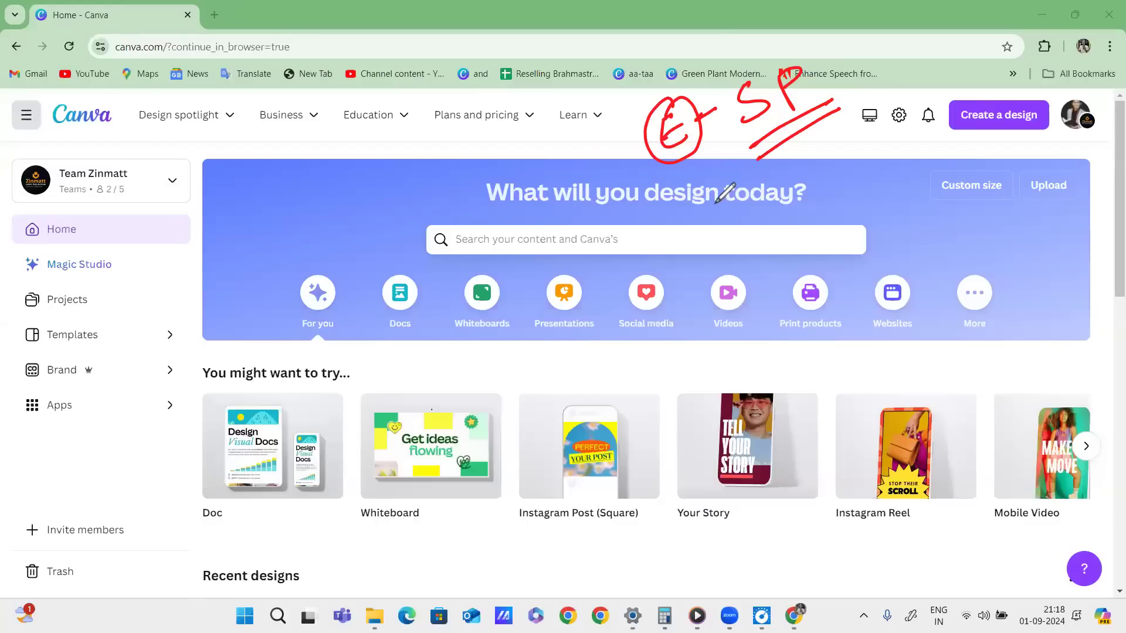
pyautogui.moveTo(710, 186)
pyautogui.mouseDown()
pyautogui.moveTo(769, 166)
pyautogui.moveTo(761, 186)
pyautogui.mouseUp()
pyautogui.moveTo(808, 148); pyautogui.dragTo(909, 118)
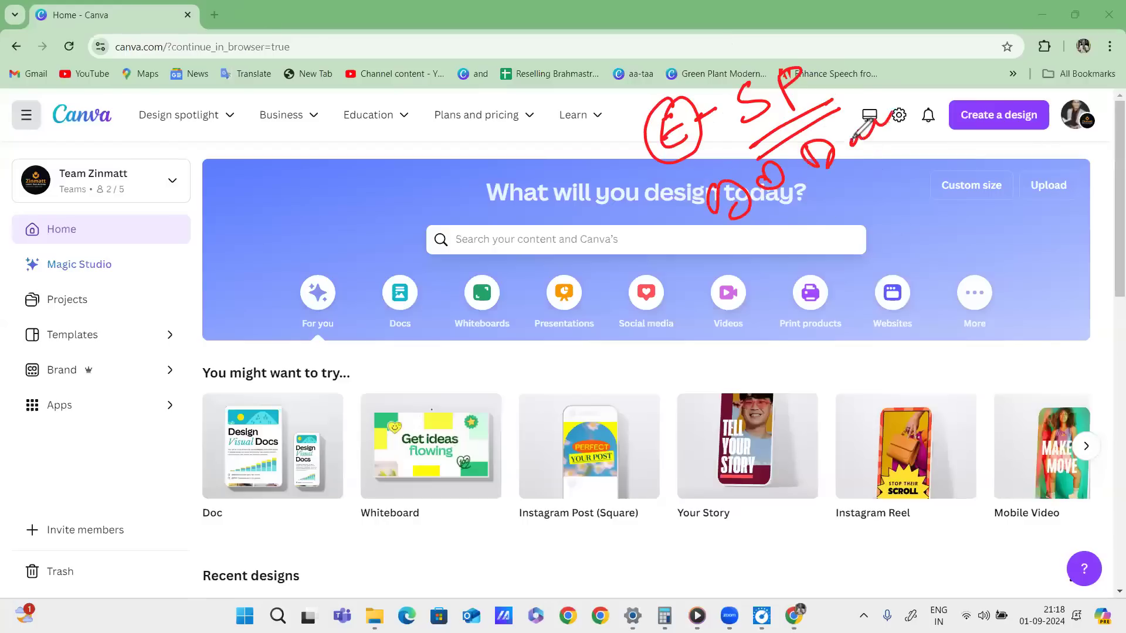
pyautogui.moveTo(974, 135); pyautogui.dragTo(727, 263)
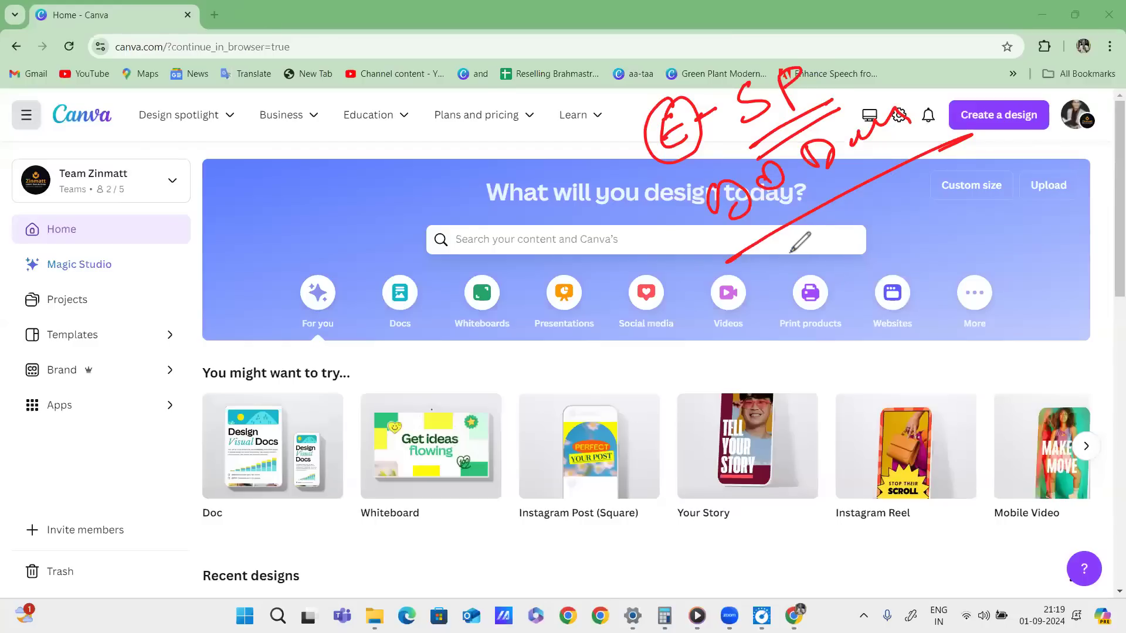
pyautogui.moveTo(786, 241); pyautogui.dragTo(799, 273)
pyautogui.moveTo(820, 222)
pyautogui.mouseDown()
pyautogui.moveTo(823, 250)
pyautogui.moveTo(861, 219)
pyautogui.mouseUp()
pyautogui.click(863, 198)
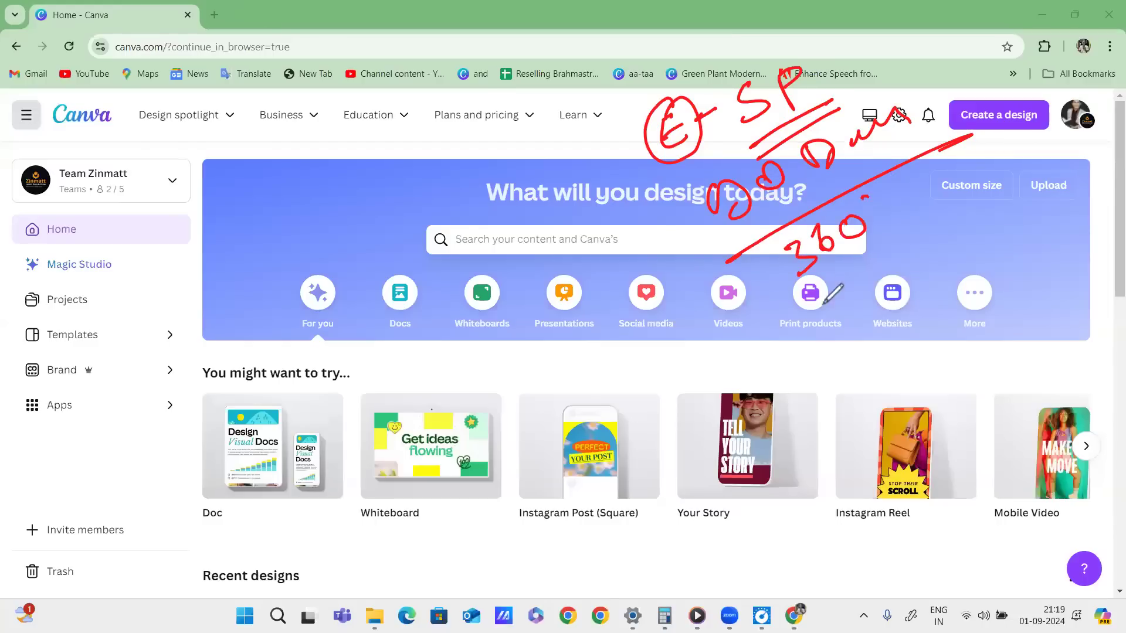
pyautogui.moveTo(796, 311)
pyautogui.mouseDown()
pyautogui.moveTo(794, 334)
pyautogui.moveTo(855, 295)
pyautogui.moveTo(900, 284)
pyautogui.mouseUp()
pyautogui.moveTo(900, 268); pyautogui.dragTo(939, 249)
pyautogui.moveTo(807, 368); pyautogui.dragTo(832, 397)
pyautogui.moveTo(838, 351); pyautogui.dragTo(878, 362)
pyautogui.moveTo(903, 310)
pyautogui.mouseDown()
pyautogui.moveTo(904, 333)
pyautogui.moveTo(945, 305)
pyautogui.moveTo(991, 299)
pyautogui.moveTo(803, 453)
pyautogui.mouseUp()
pyautogui.moveTo(1025, 343); pyautogui.dragTo(846, 457)
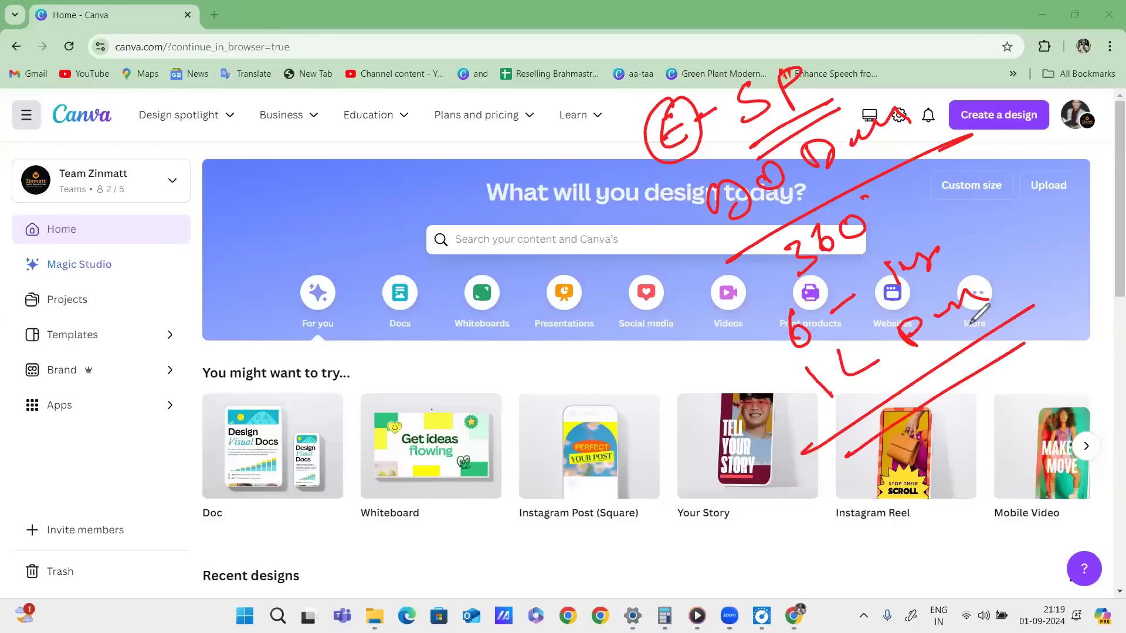
pyautogui.moveTo(990, 295)
pyautogui.mouseDown()
pyautogui.moveTo(1006, 383)
pyautogui.moveTo(917, 272)
pyautogui.moveTo(844, 463)
pyautogui.mouseUp()
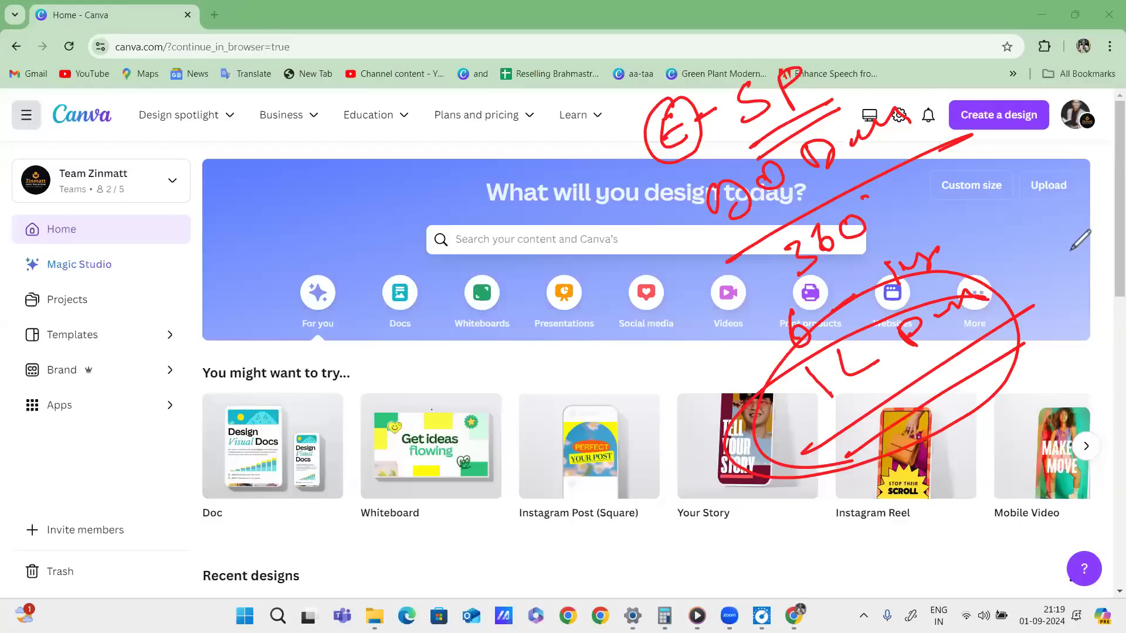
pyautogui.press('e')
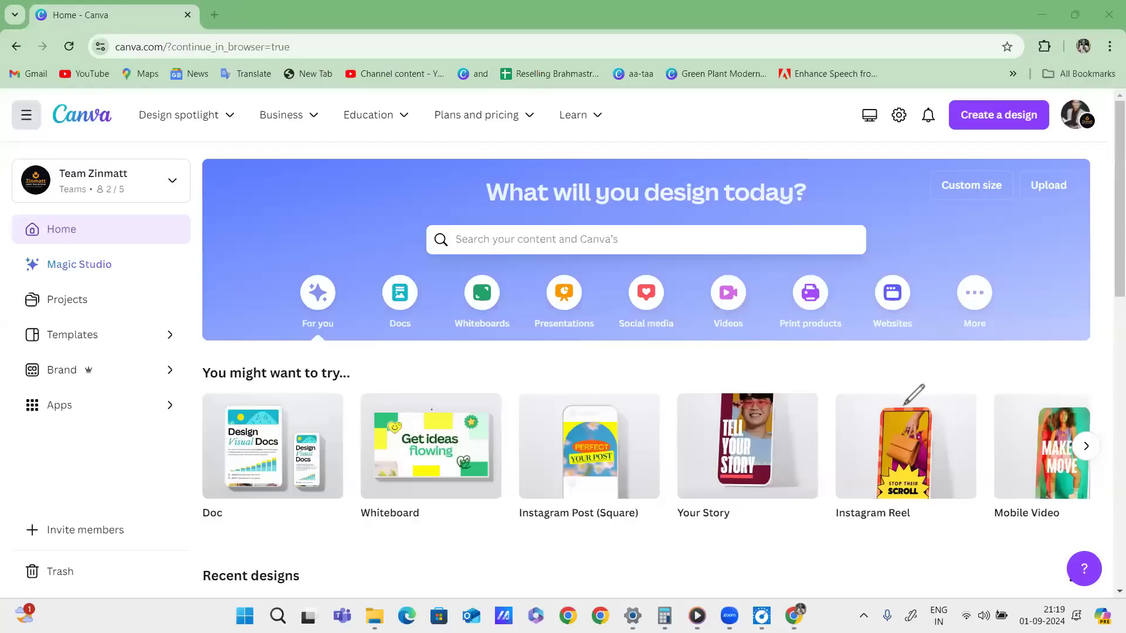
pyautogui.moveTo(691, 117)
pyautogui.mouseDown()
pyautogui.moveTo(727, 134)
pyautogui.moveTo(701, 112)
pyautogui.mouseUp()
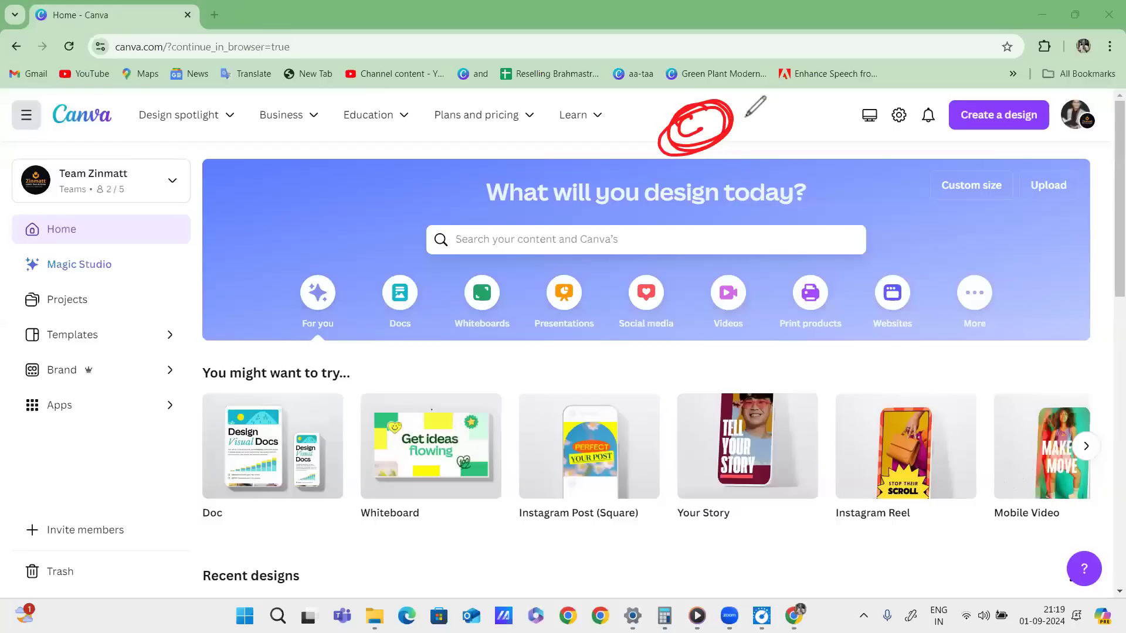
pyautogui.moveTo(728, 121); pyautogui.dragTo(842, 92)
pyautogui.moveTo(744, 168); pyautogui.dragTo(753, 157)
pyautogui.moveTo(801, 144); pyautogui.dragTo(783, 170)
pyautogui.moveTo(786, 126); pyautogui.dragTo(780, 128)
pyautogui.moveTo(726, 260); pyautogui.dragTo(874, 183)
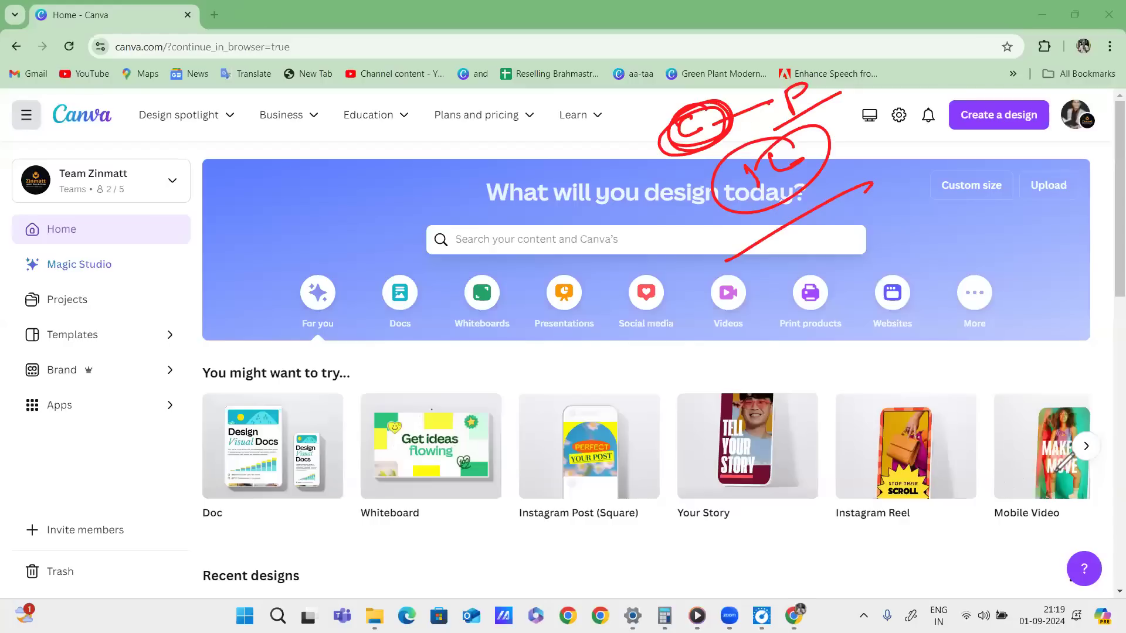
pyautogui.press('e')
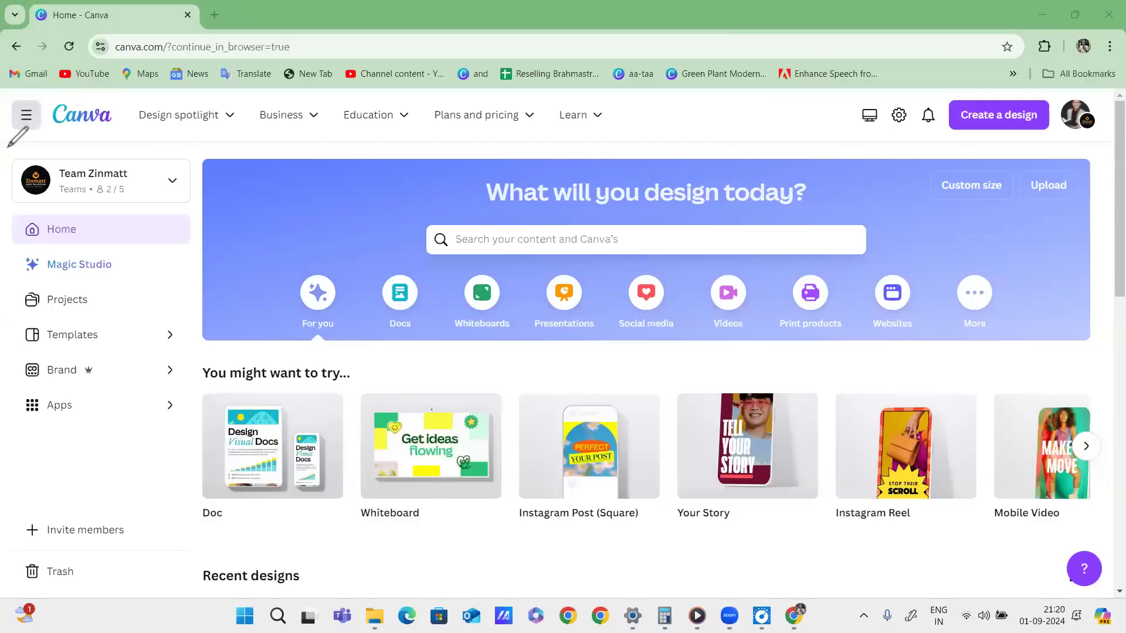
# Draw red lines across the page top, ring the menu toggle, point at Magic Studio, then clear.
pyautogui.moveTo(3, 149)
pyautogui.mouseDown()
pyautogui.moveTo(525, 130)
pyautogui.moveTo(1025, 141)
pyautogui.mouseUp()
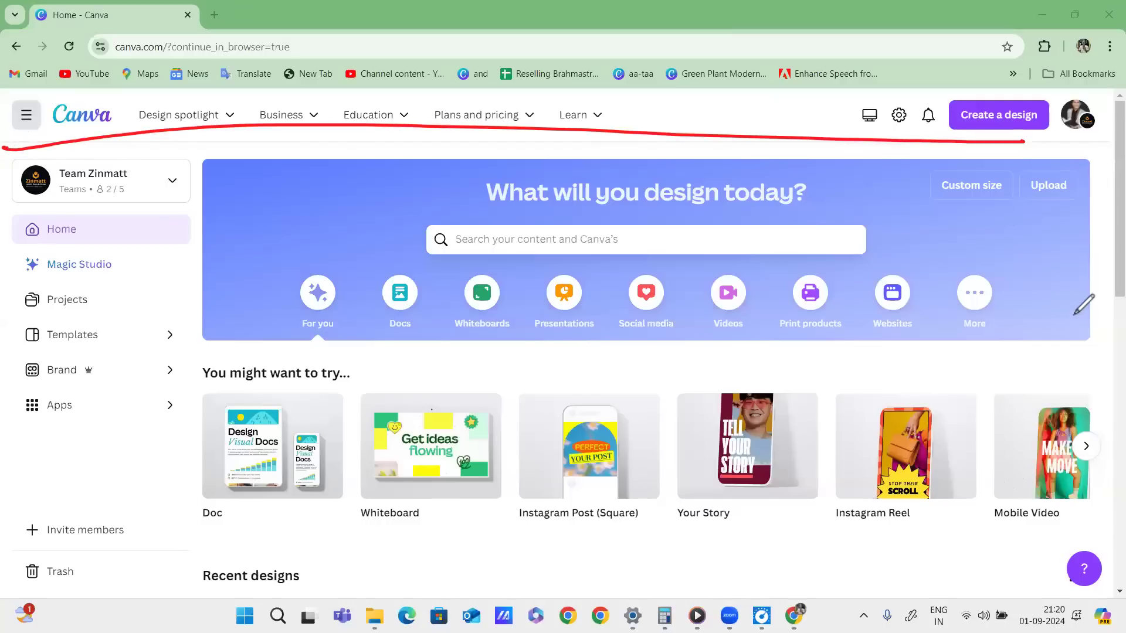
pyautogui.moveTo(3, 146); pyautogui.dragTo(1110, 128)
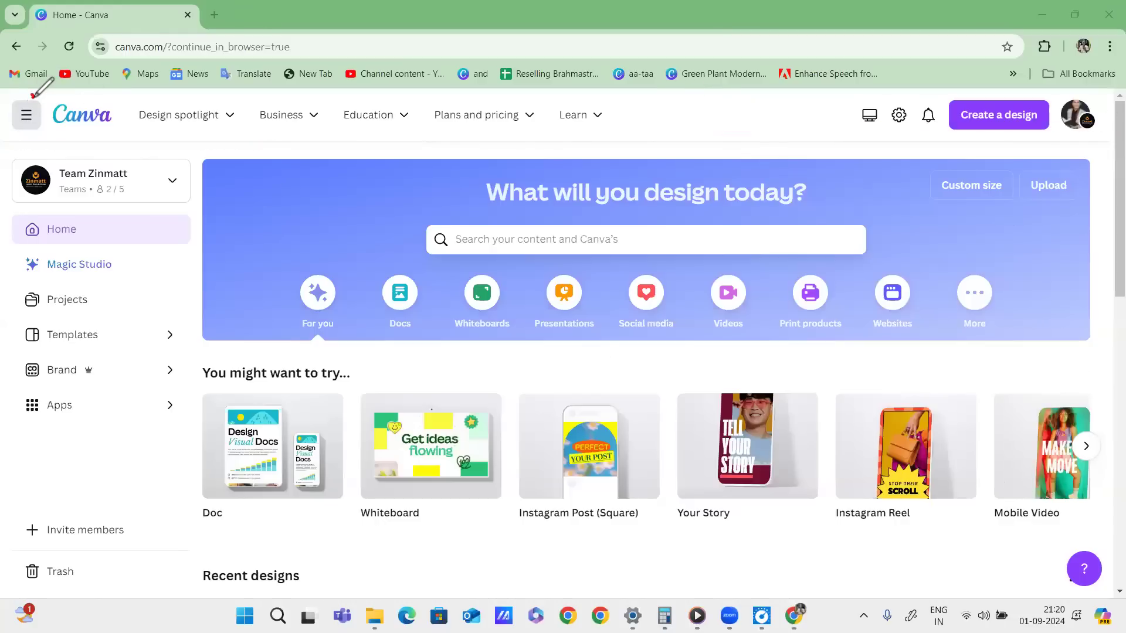
pyautogui.moveTo(32, 96); pyautogui.dragTo(8, 147)
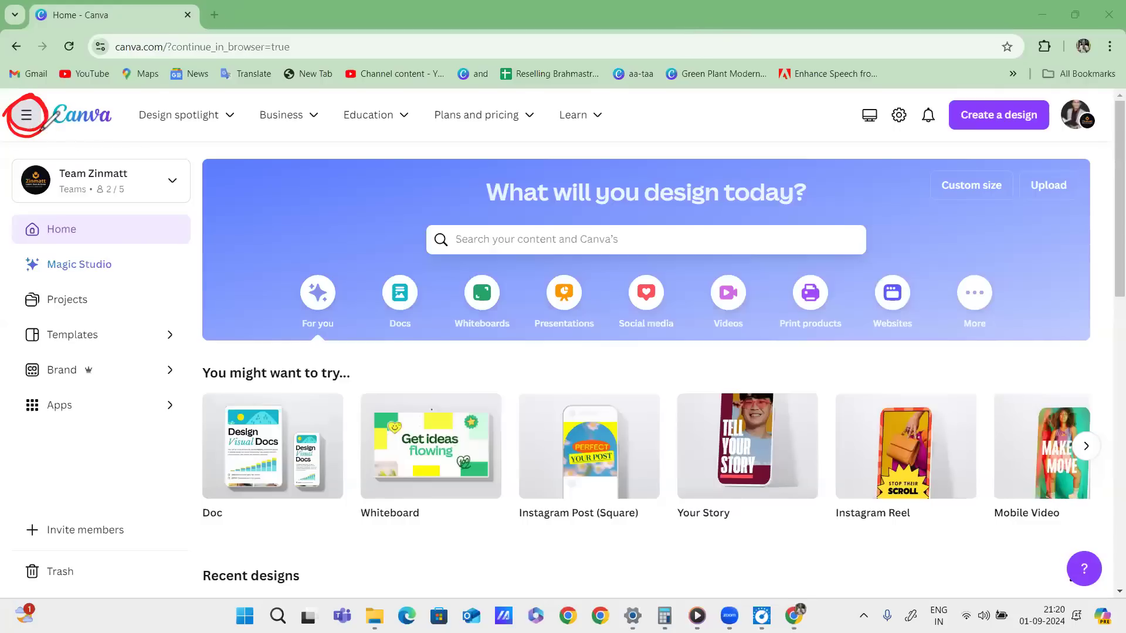
pyautogui.moveTo(28, 134)
pyautogui.mouseDown()
pyautogui.moveTo(146, 275)
pyautogui.moveTo(117, 313)
pyautogui.mouseUp()
pyautogui.moveTo(185, 304)
pyautogui.mouseDown()
pyautogui.moveTo(117, 348)
pyautogui.moveTo(217, 319)
pyautogui.mouseUp()
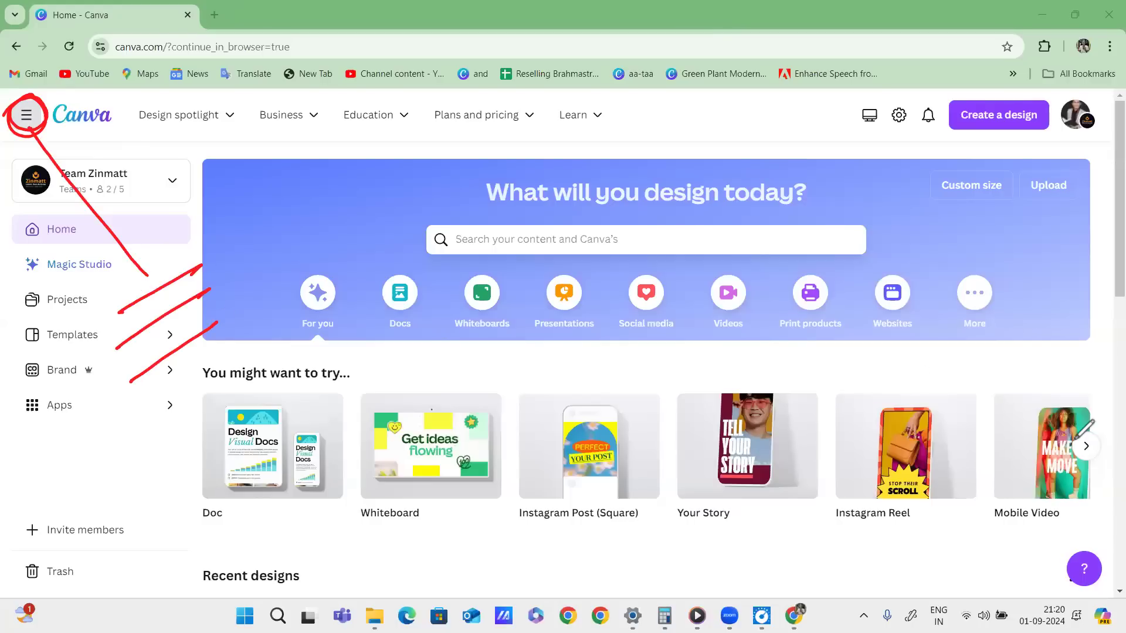
pyautogui.click(1044, 515)
# Ring the menu toggle, underline the logo, tick each side-menu entry, then erase the ink.
pyautogui.moveTo(37, 100); pyautogui.dragTo(18, 101)
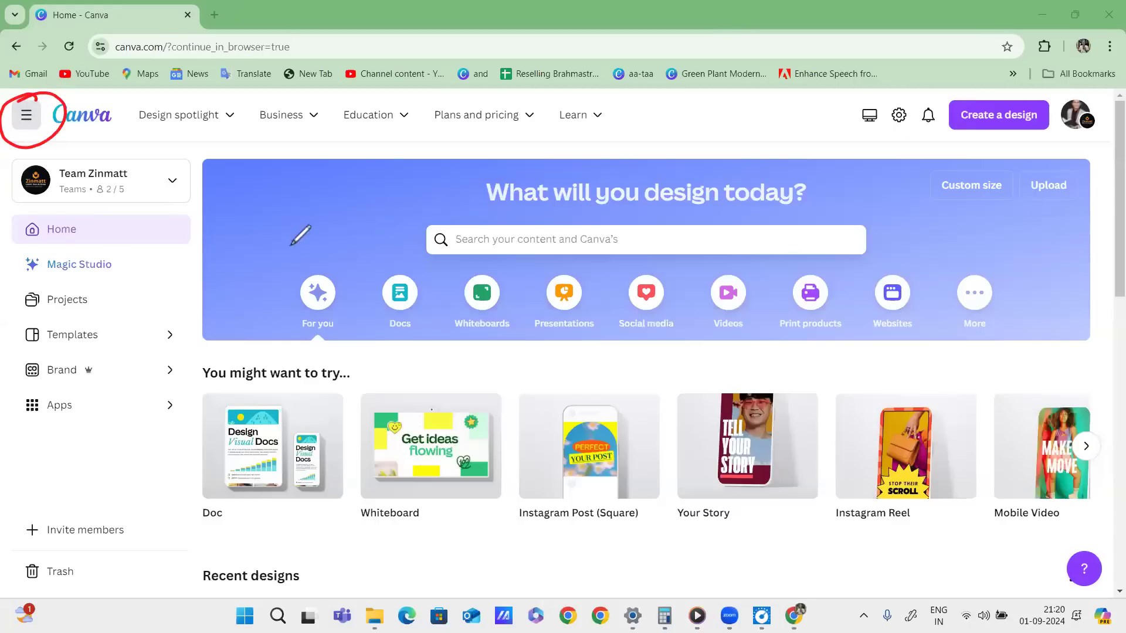
pyautogui.moveTo(36, 99); pyautogui.dragTo(17, 140)
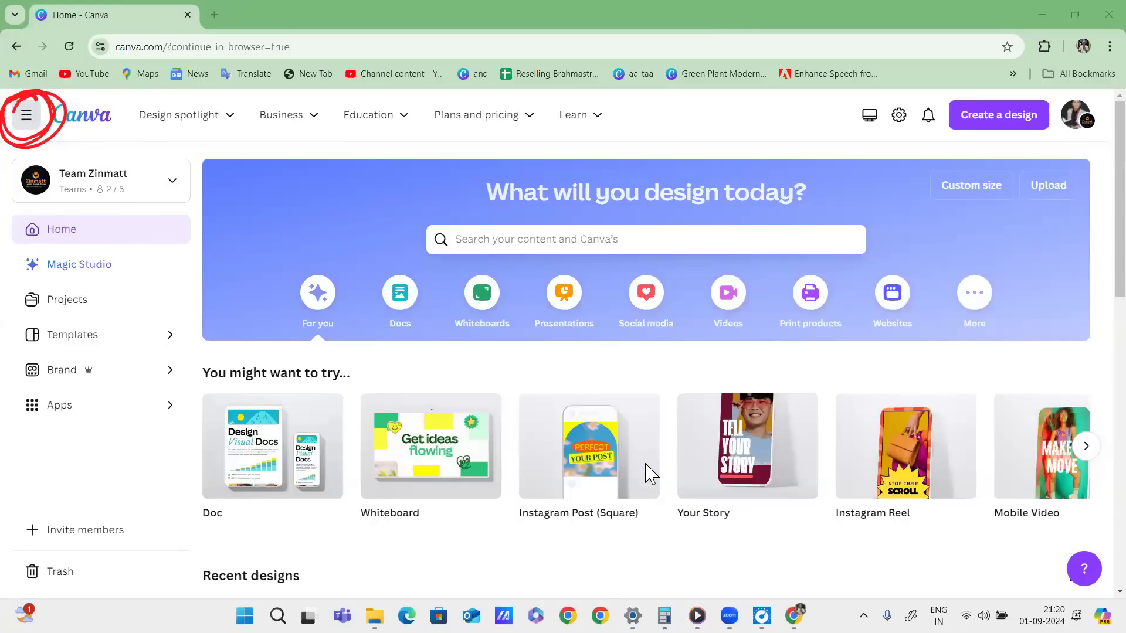
pyautogui.moveTo(7, 136)
pyautogui.mouseDown()
pyautogui.moveTo(54, 121)
pyautogui.moveTo(38, 125)
pyautogui.moveTo(68, 127)
pyautogui.moveTo(46, 135)
pyautogui.moveTo(58, 147)
pyautogui.moveTo(86, 131)
pyautogui.moveTo(67, 157)
pyautogui.moveTo(97, 126)
pyautogui.mouseUp()
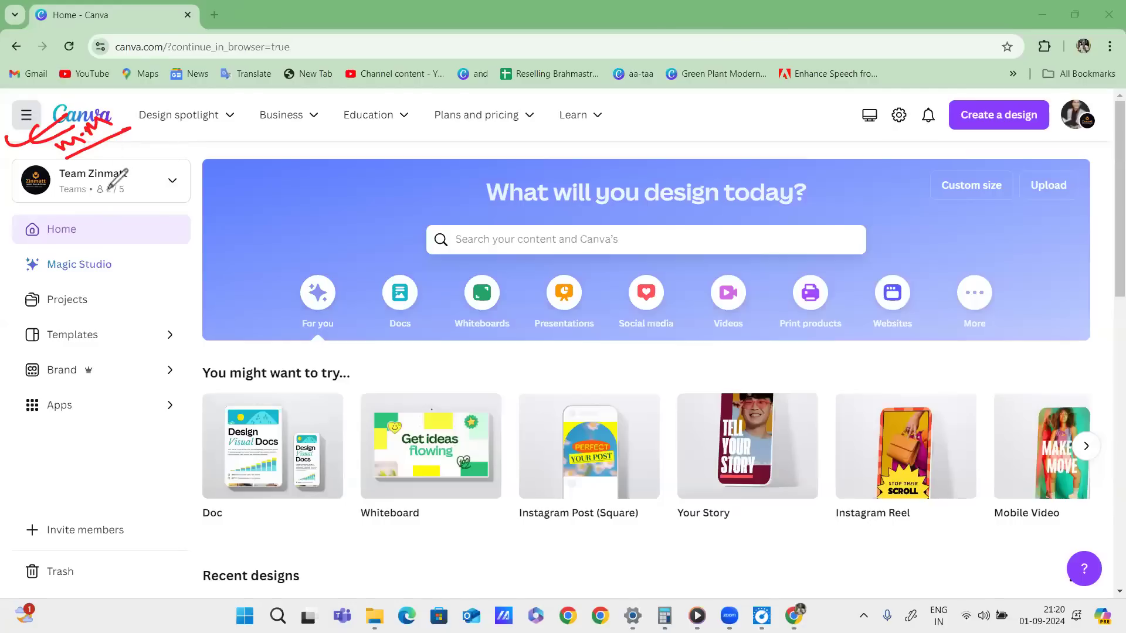
pyautogui.moveTo(104, 188); pyautogui.dragTo(176, 165)
pyautogui.moveTo(96, 232); pyautogui.dragTo(158, 211)
pyautogui.moveTo(99, 267); pyautogui.dragTo(157, 241)
pyautogui.moveTo(70, 309); pyautogui.dragTo(134, 285)
pyautogui.moveTo(79, 335); pyautogui.dragTo(137, 315)
pyautogui.moveTo(83, 375); pyautogui.dragTo(131, 353)
pyautogui.moveTo(89, 425); pyautogui.dragTo(142, 384)
pyautogui.moveTo(179, 288)
pyautogui.mouseDown()
pyautogui.moveTo(9, 364)
pyautogui.moveTo(176, 167)
pyautogui.mouseUp()
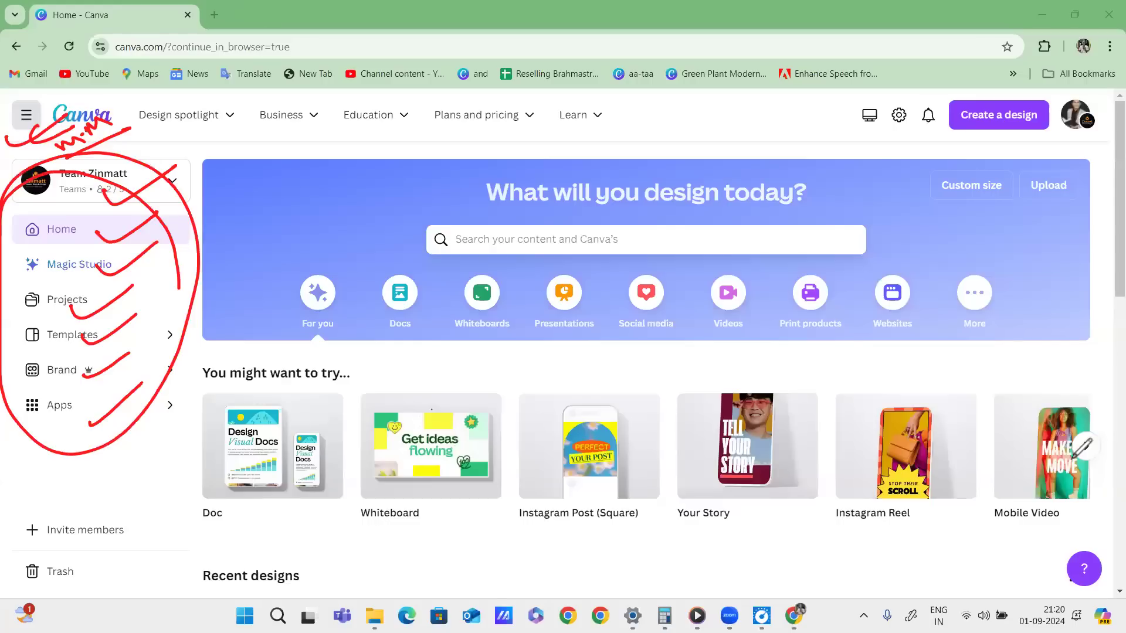
pyautogui.click(1073, 459)
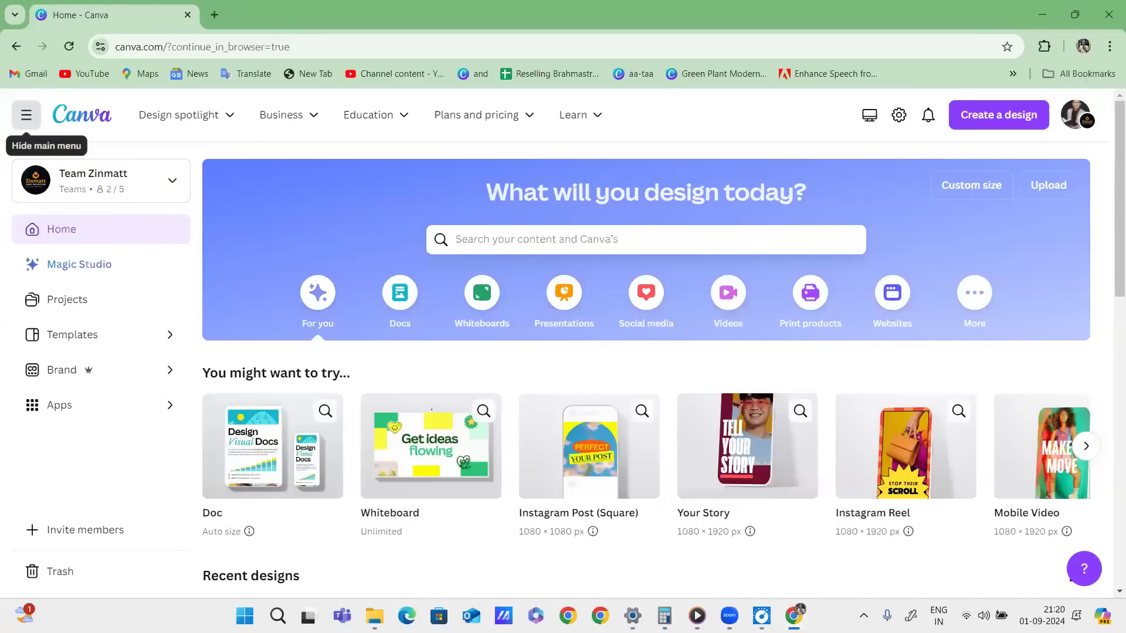
# Toggle the hamburger button until the side navigation panel is hidden.
pyautogui.click(26, 114)
pyautogui.click(26, 115)
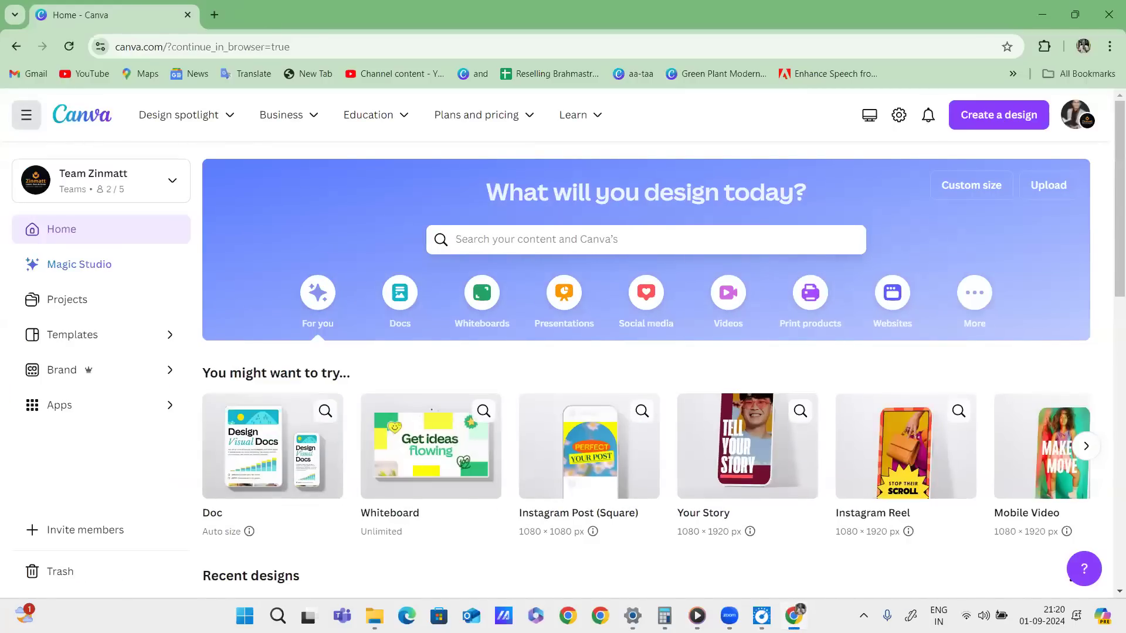
pyautogui.click(26, 114)
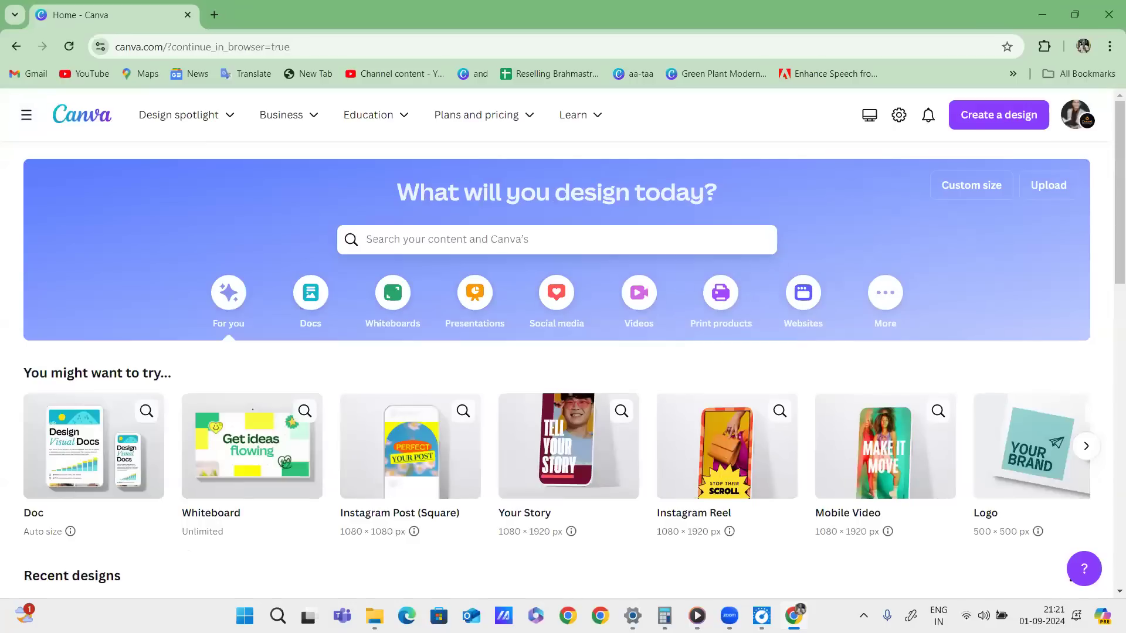
pyautogui.moveTo(54, 135); pyautogui.dragTo(124, 132)
pyautogui.moveTo(136, 108)
pyautogui.mouseDown()
pyautogui.moveTo(682, 88)
pyautogui.moveTo(434, 149)
pyautogui.moveTo(139, 97)
pyautogui.mouseUp()
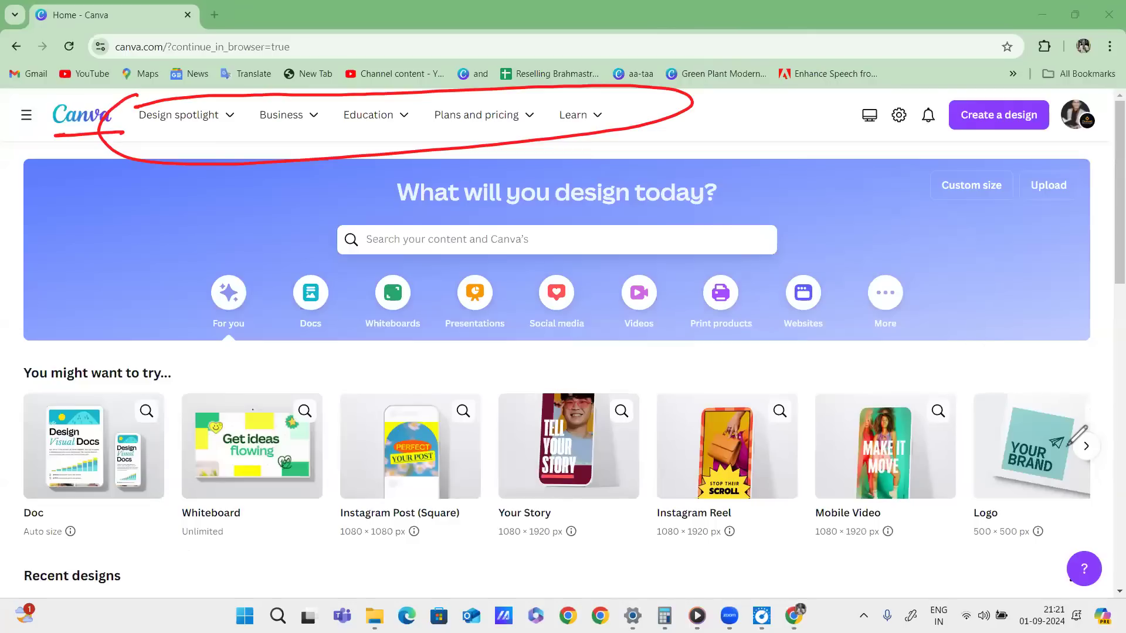
pyautogui.click(1067, 448)
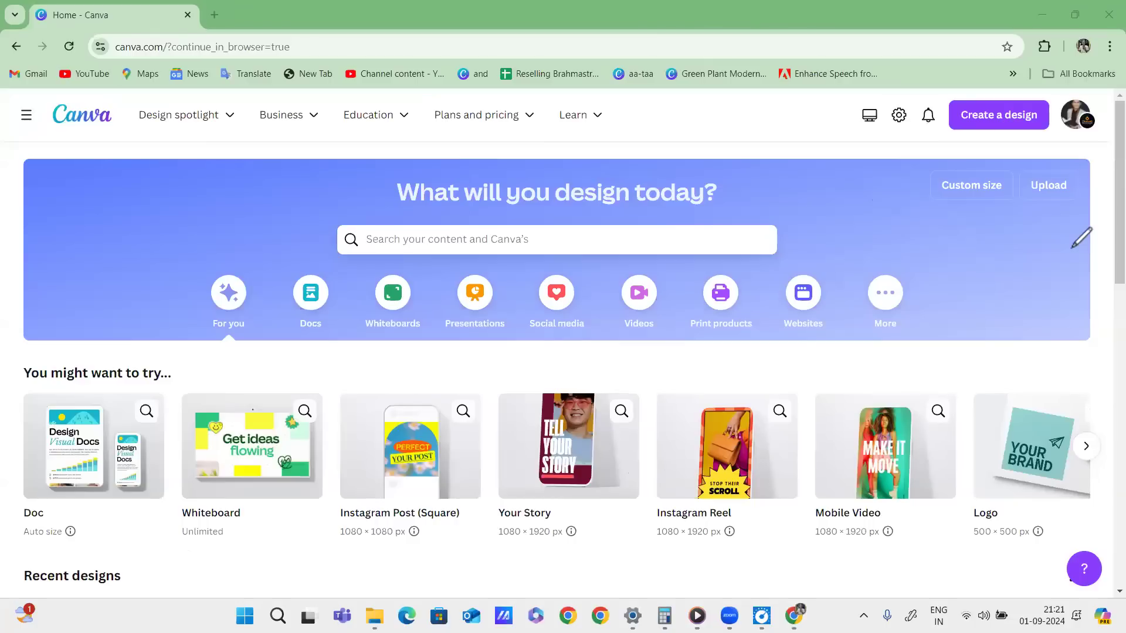
pyautogui.moveTo(186, 115)
pyautogui.moveTo(243, 87); pyautogui.dragTo(108, 128)
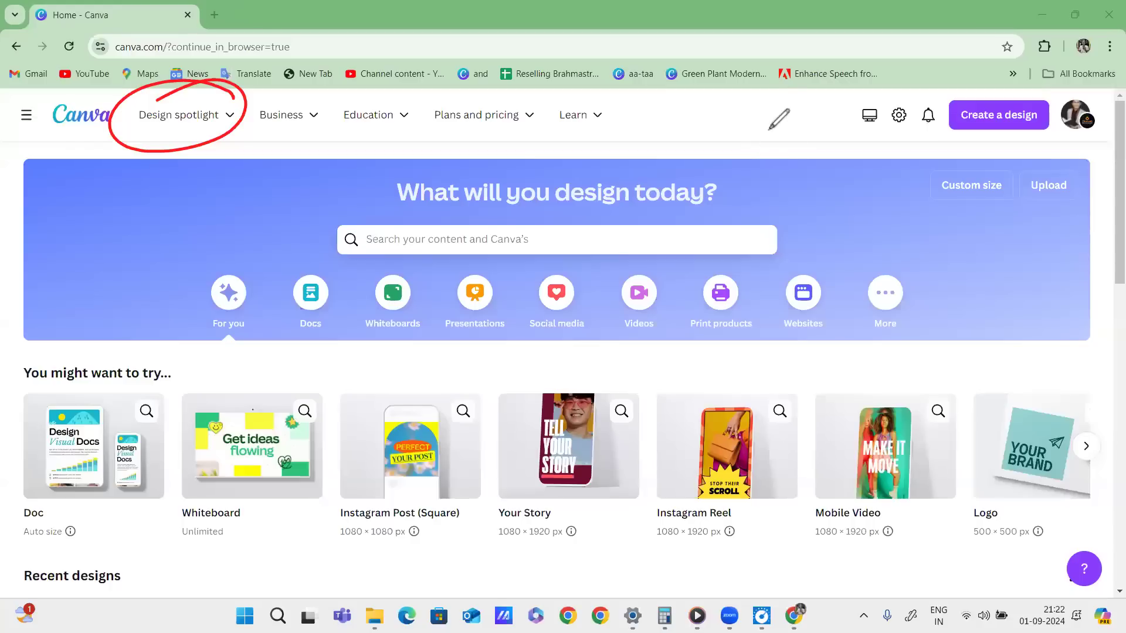
pyautogui.moveTo(734, 118)
pyautogui.mouseDown()
pyautogui.moveTo(745, 122)
pyautogui.moveTo(763, 84)
pyautogui.moveTo(715, 145)
pyautogui.mouseUp()
pyautogui.moveTo(699, 208); pyautogui.dragTo(813, 113)
pyautogui.moveTo(717, 205); pyautogui.dragTo(808, 136)
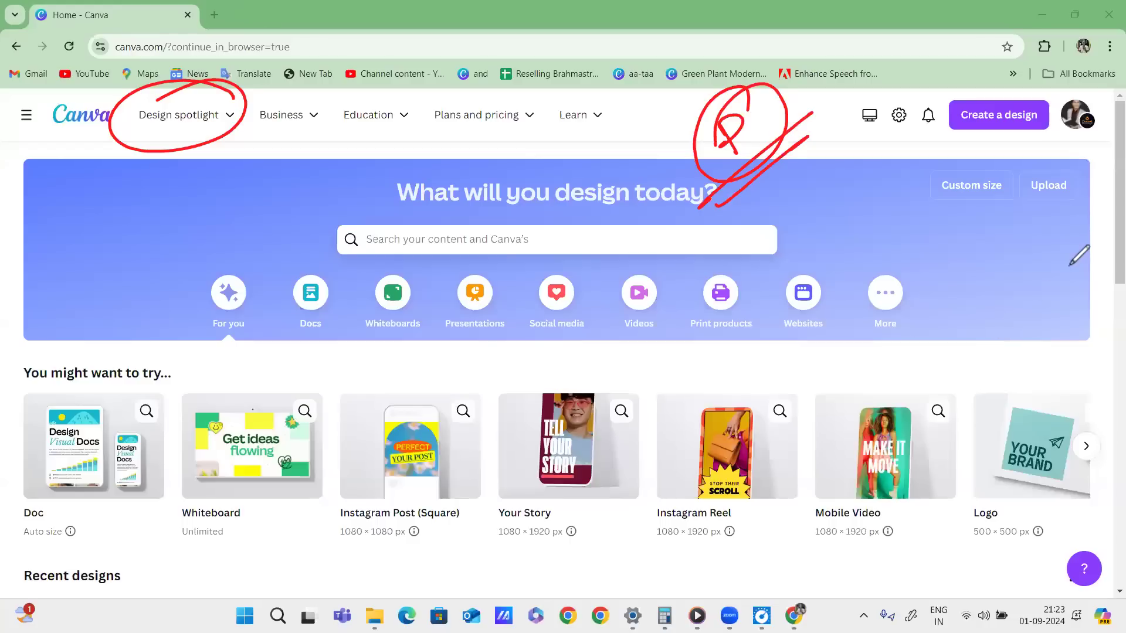
pyautogui.click(691, 84)
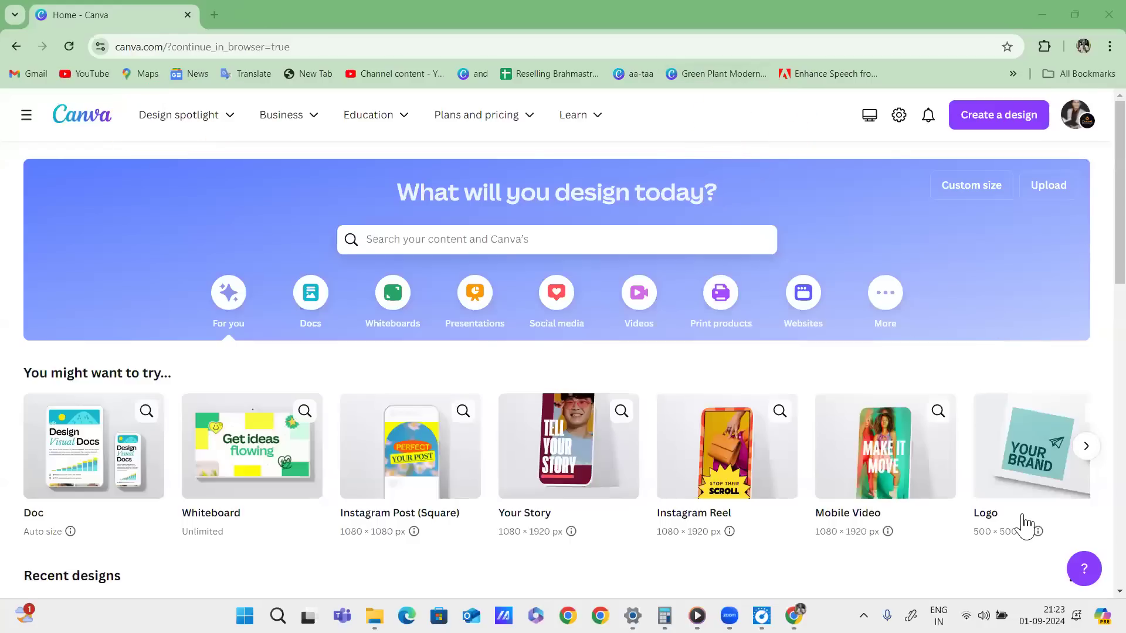
# Circle the Business menu in red, write an underlined '10x' beneath it, then erase the marks.
pyautogui.moveTo(233, 129)
pyautogui.mouseDown()
pyautogui.moveTo(311, 97)
pyautogui.moveTo(221, 125)
pyautogui.mouseUp()
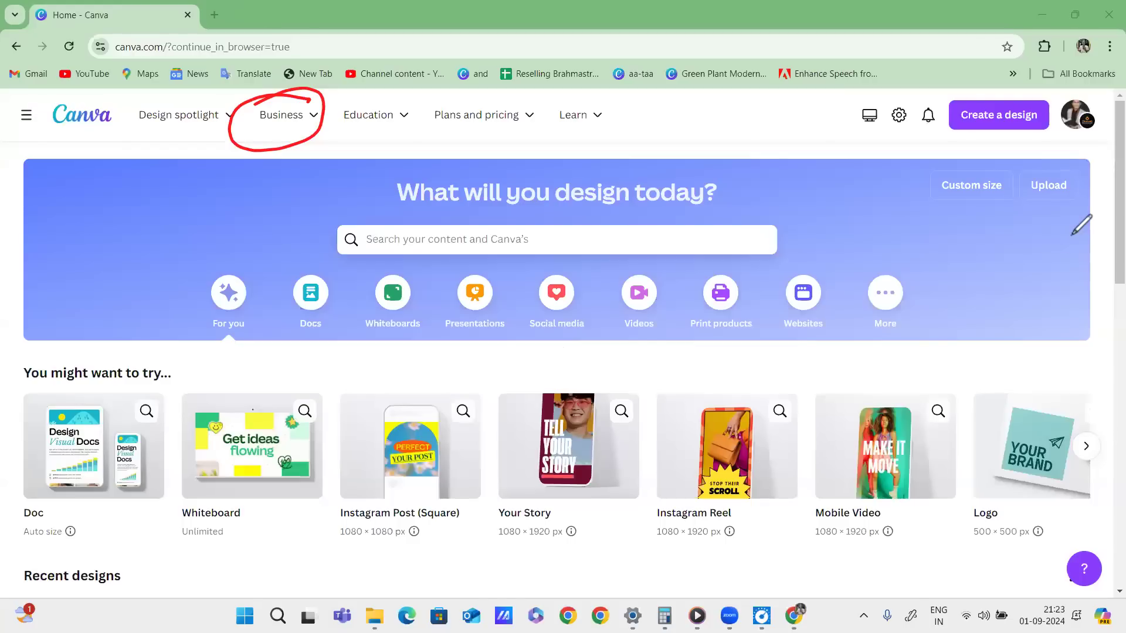
pyautogui.moveTo(289, 115)
pyautogui.moveTo(304, 151); pyautogui.dragTo(323, 168)
pyautogui.moveTo(335, 143); pyautogui.dragTo(370, 151)
pyautogui.moveTo(374, 134); pyautogui.dragTo(364, 157)
pyautogui.moveTo(330, 191); pyautogui.dragTo(405, 147)
pyautogui.moveTo(326, 207); pyautogui.dragTo(417, 149)
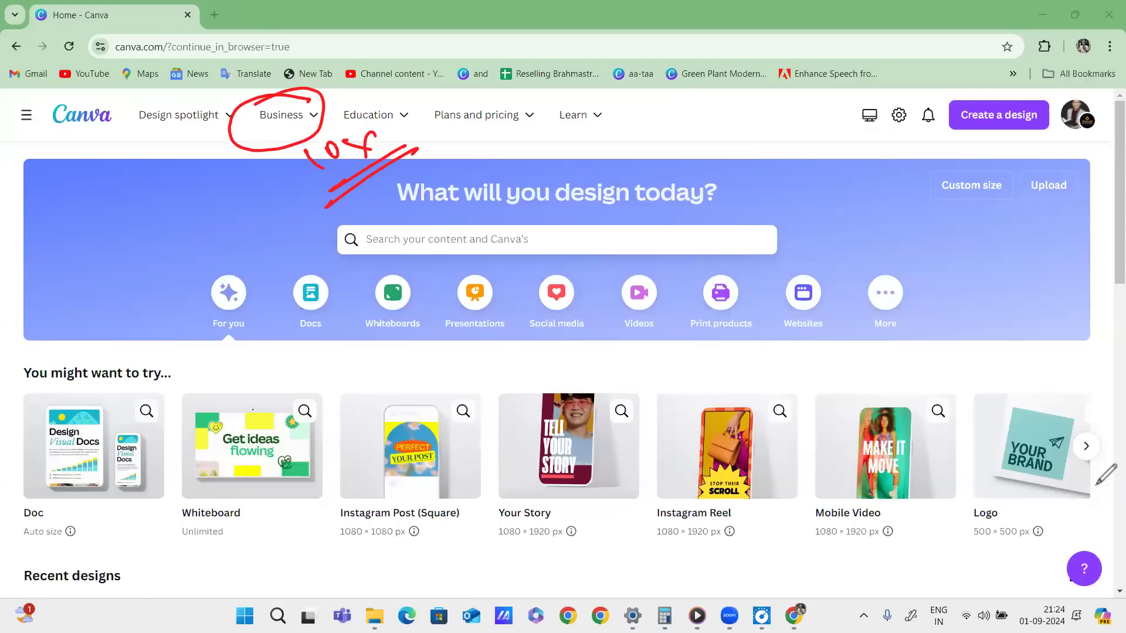
pyautogui.click(1066, 502)
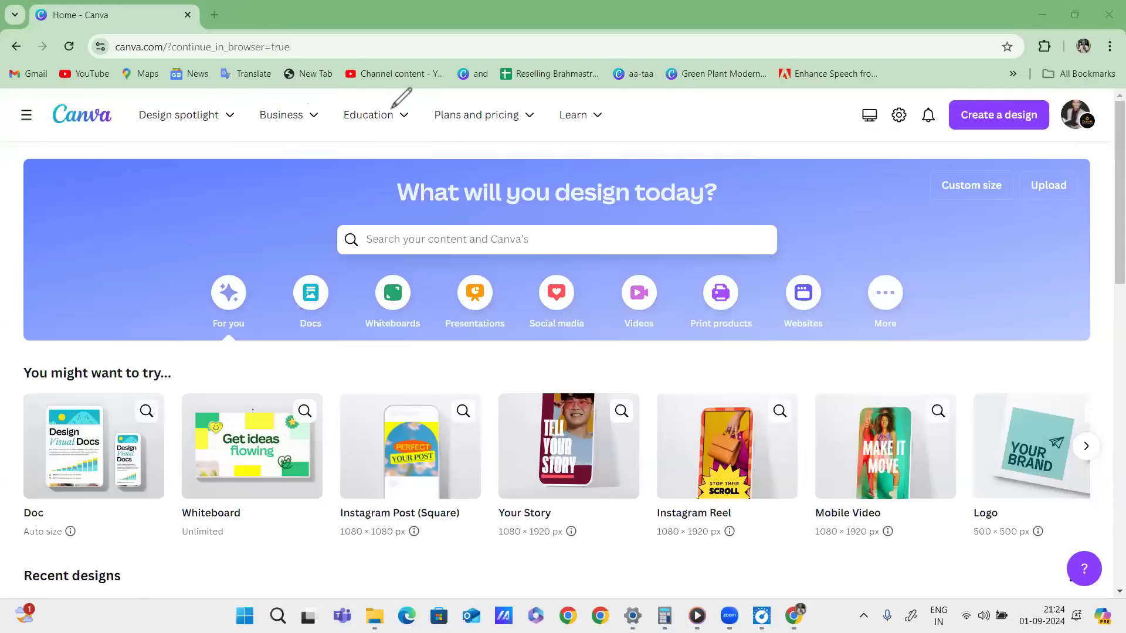
# Circle the Education menu and draw a red arc from Plans and pricing to Education.
pyautogui.moveTo(413, 94); pyautogui.dragTo(415, 108)
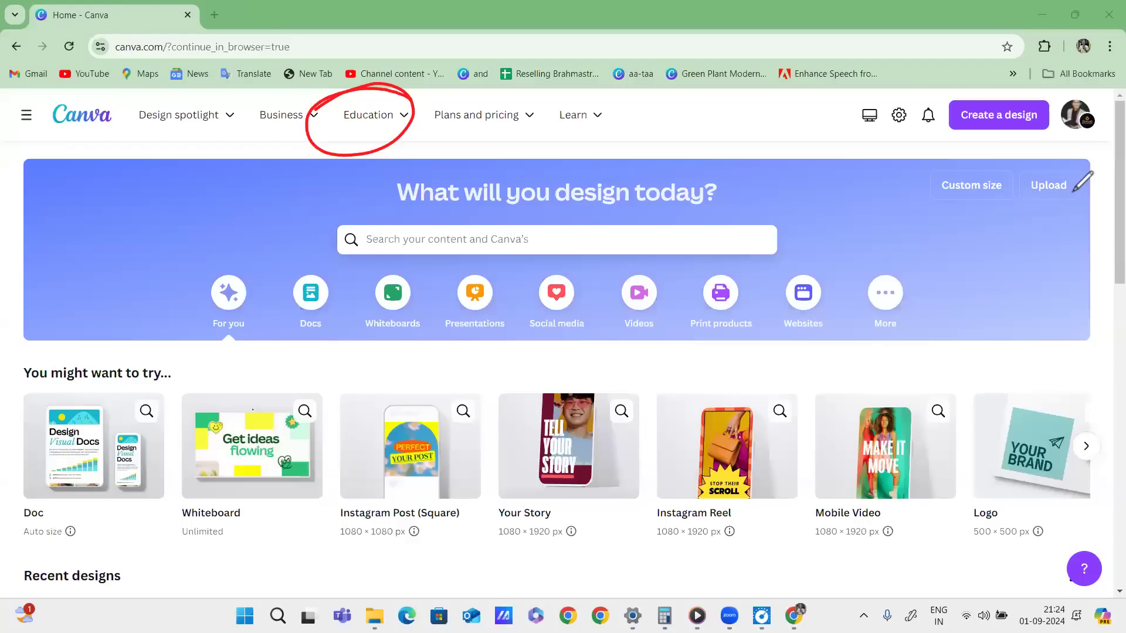
pyautogui.moveTo(377, 115)
pyautogui.moveTo(532, 129); pyautogui.dragTo(425, 140)
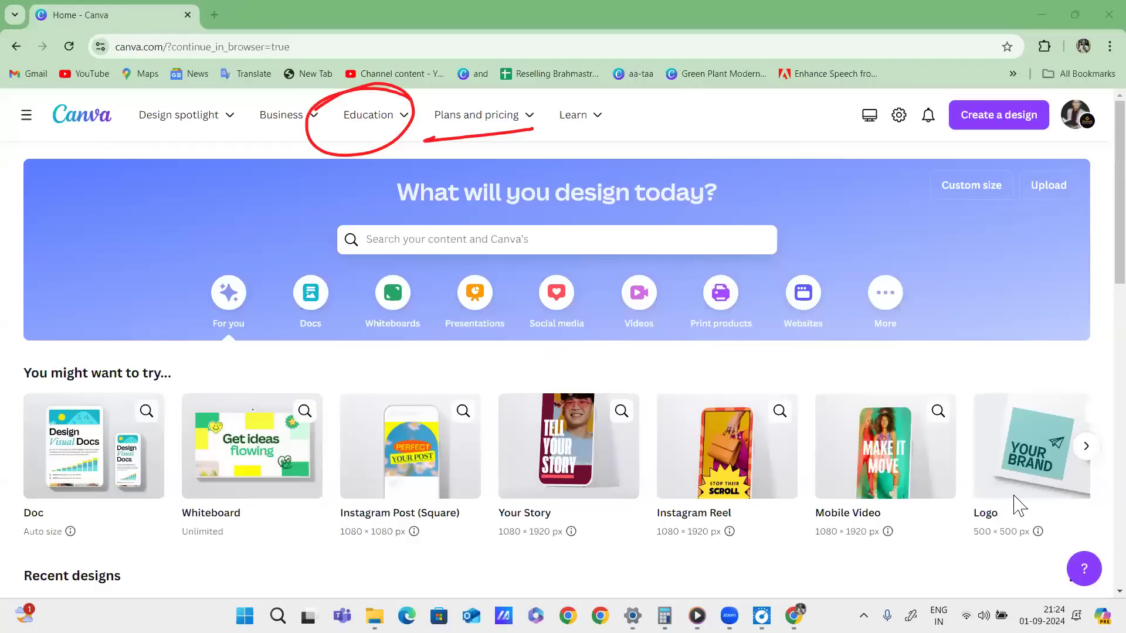
pyautogui.moveTo(540, 100); pyautogui.dragTo(451, 168)
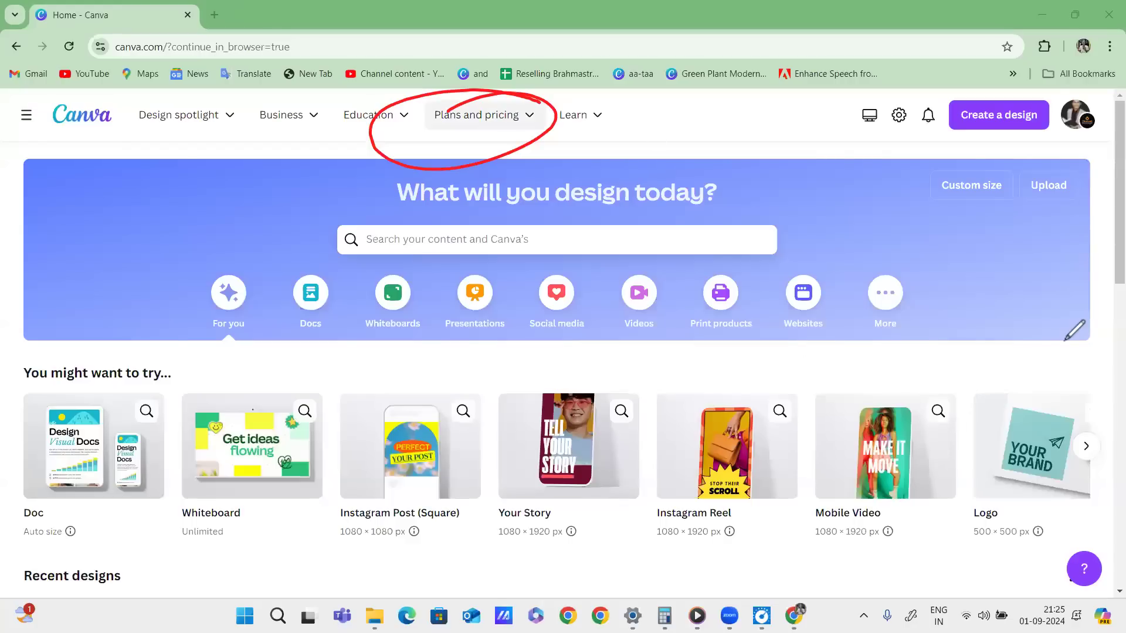
# Open the Pro entry under Plans and pricing to reach the Canva Pro page.
pyautogui.moveTo(484, 116)
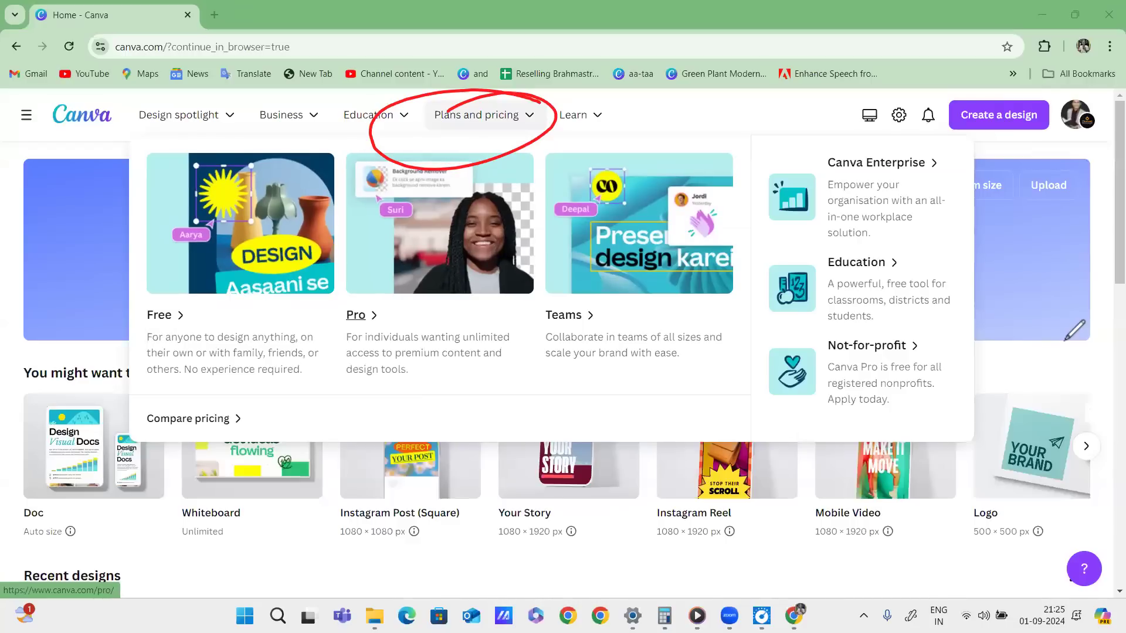
pyautogui.click(355, 315)
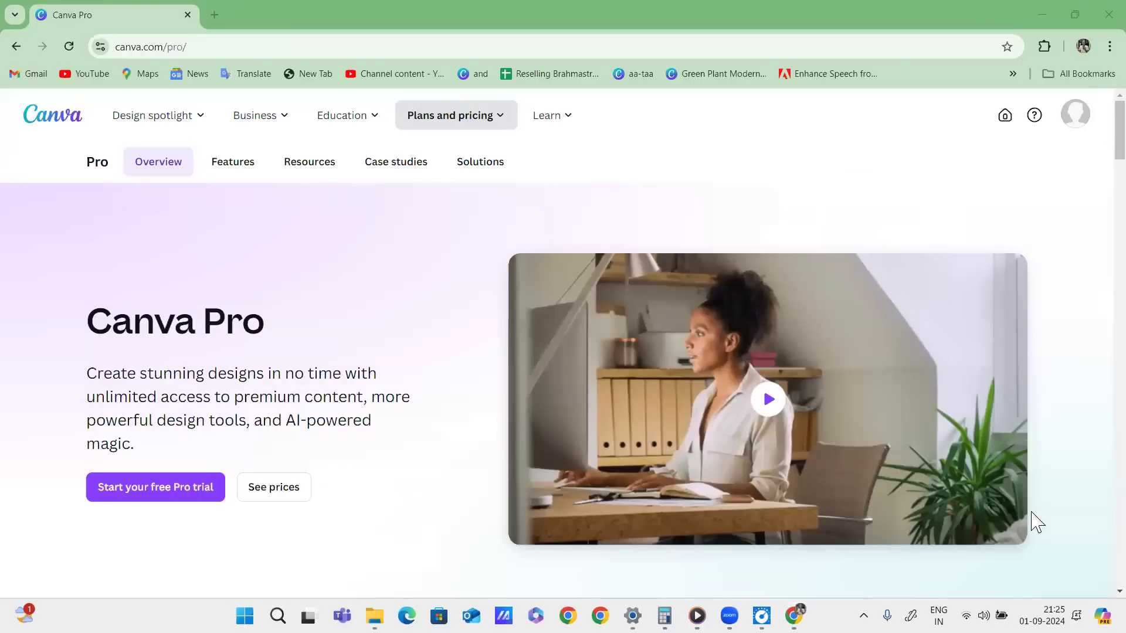
pyautogui.moveTo(752, 125); pyautogui.dragTo(749, 129)
pyautogui.moveTo(731, 143); pyautogui.dragTo(749, 176)
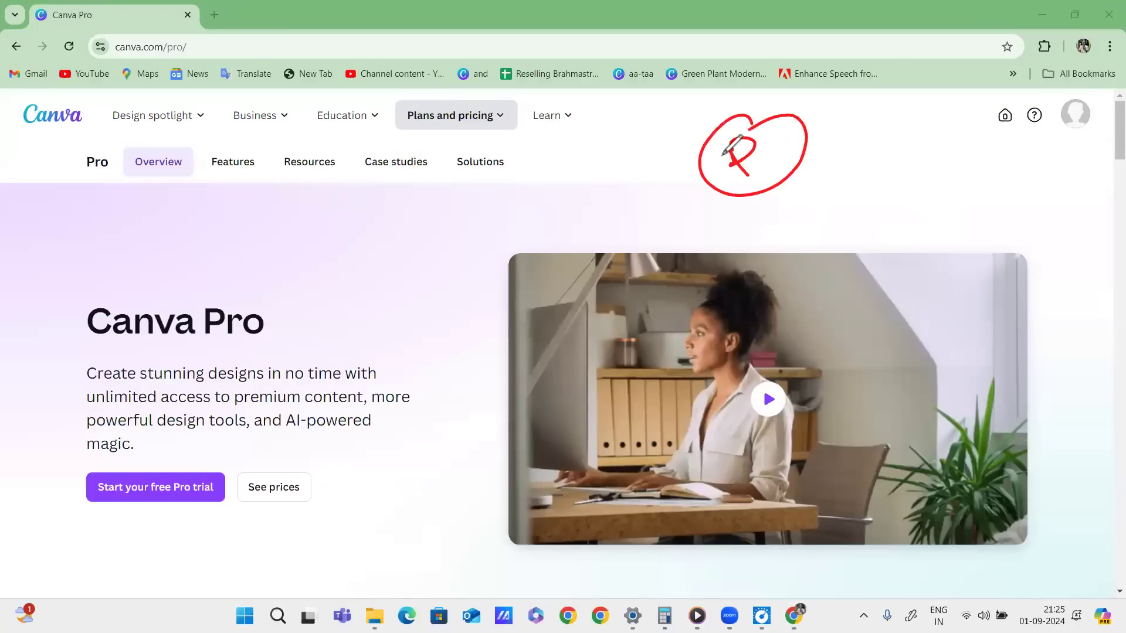
pyautogui.moveTo(705, 225); pyautogui.dragTo(817, 166)
pyautogui.moveTo(716, 230); pyautogui.dragTo(809, 181)
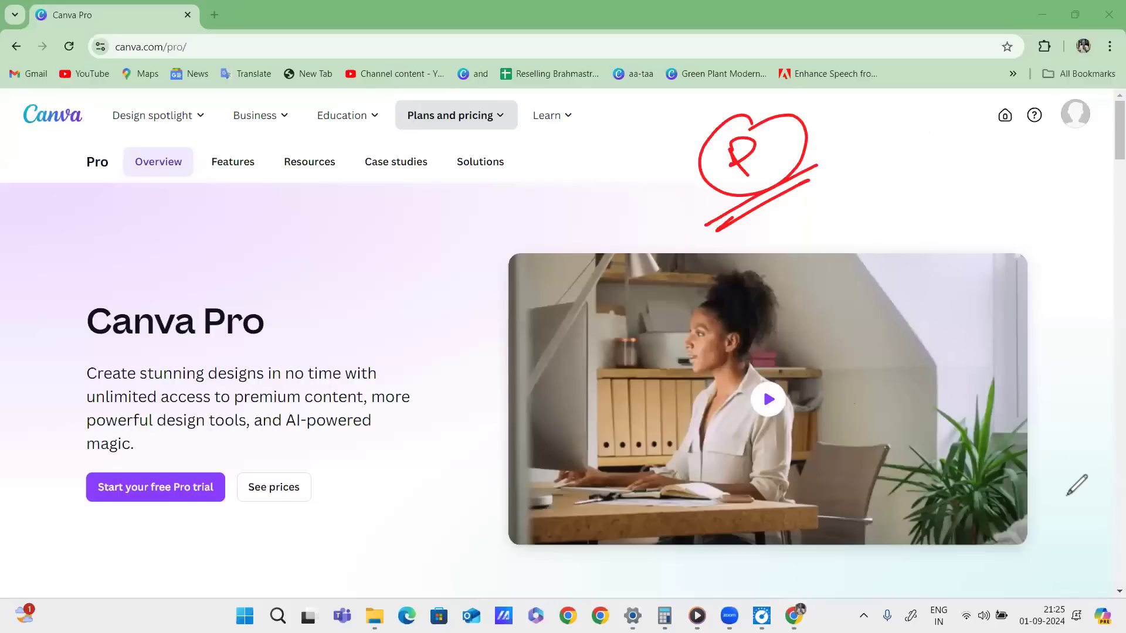
pyautogui.click(1040, 510)
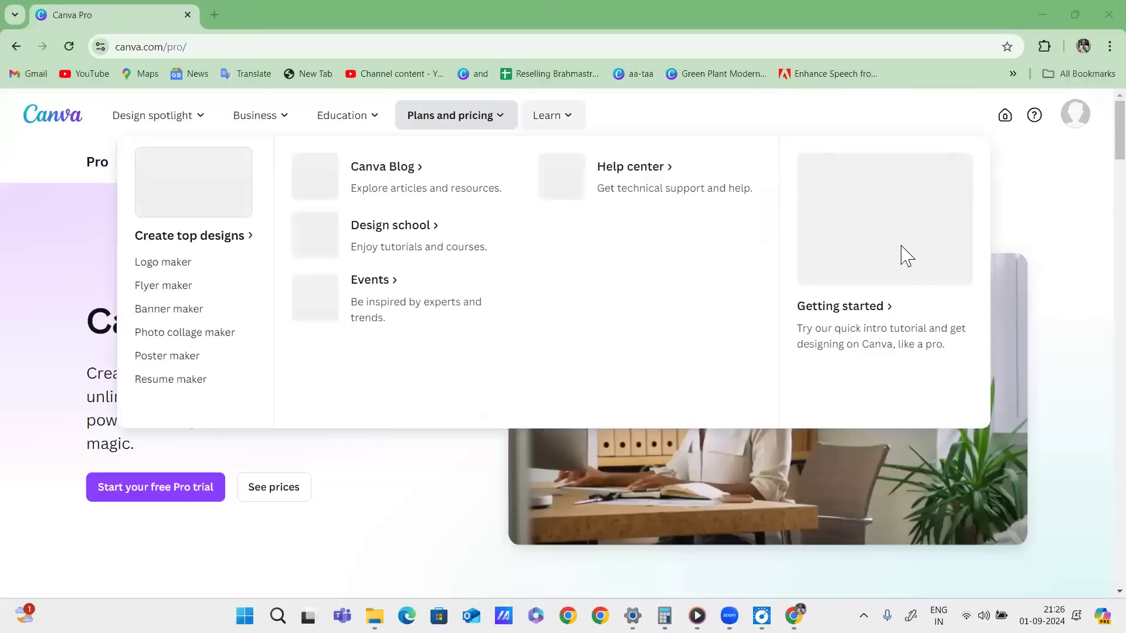
# Scroll down to the Free and Pro pricing cards, advancing the Pro feature carousel.
pyautogui.scroll(-4, 847, 234)
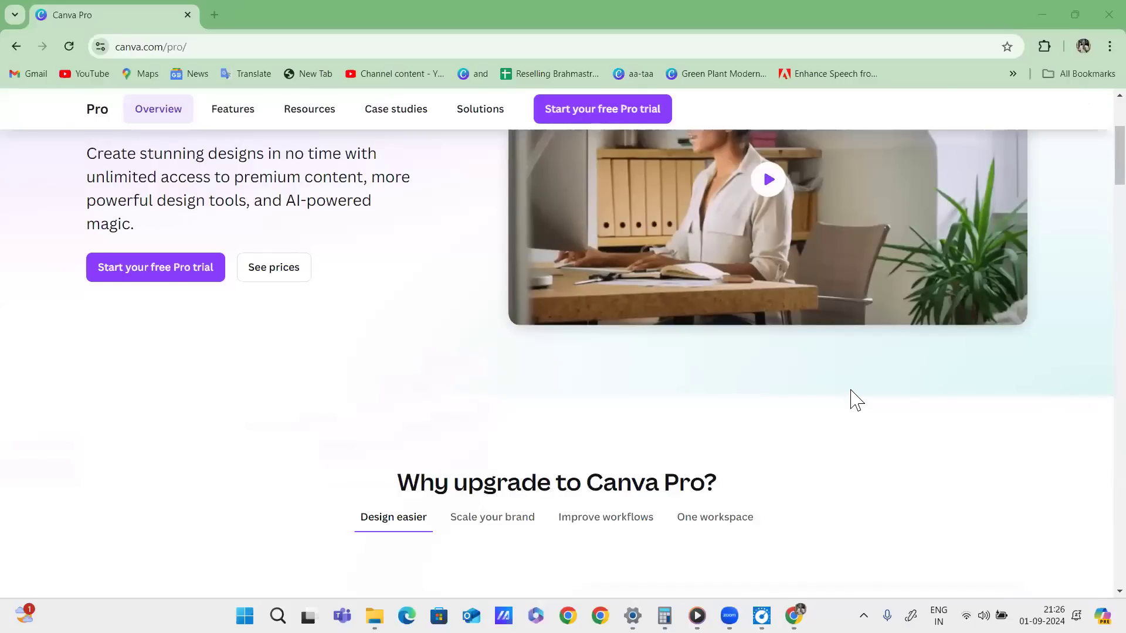
pyautogui.scroll(-4, 851, 396)
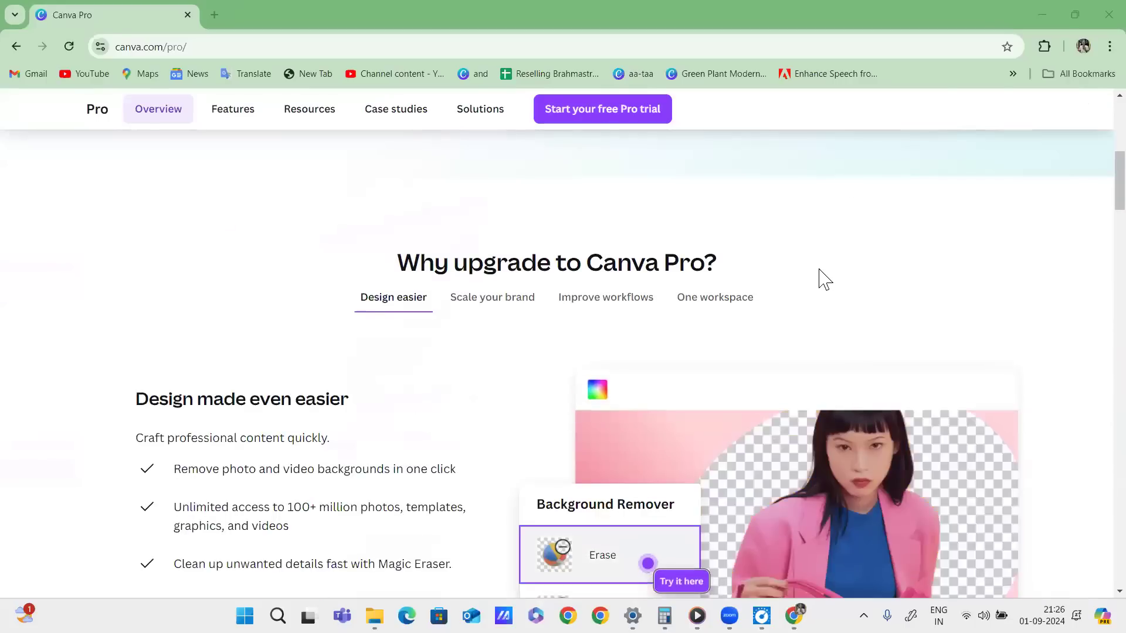
pyautogui.scroll(-8, 819, 279)
pyautogui.scroll(-6, 714, 267)
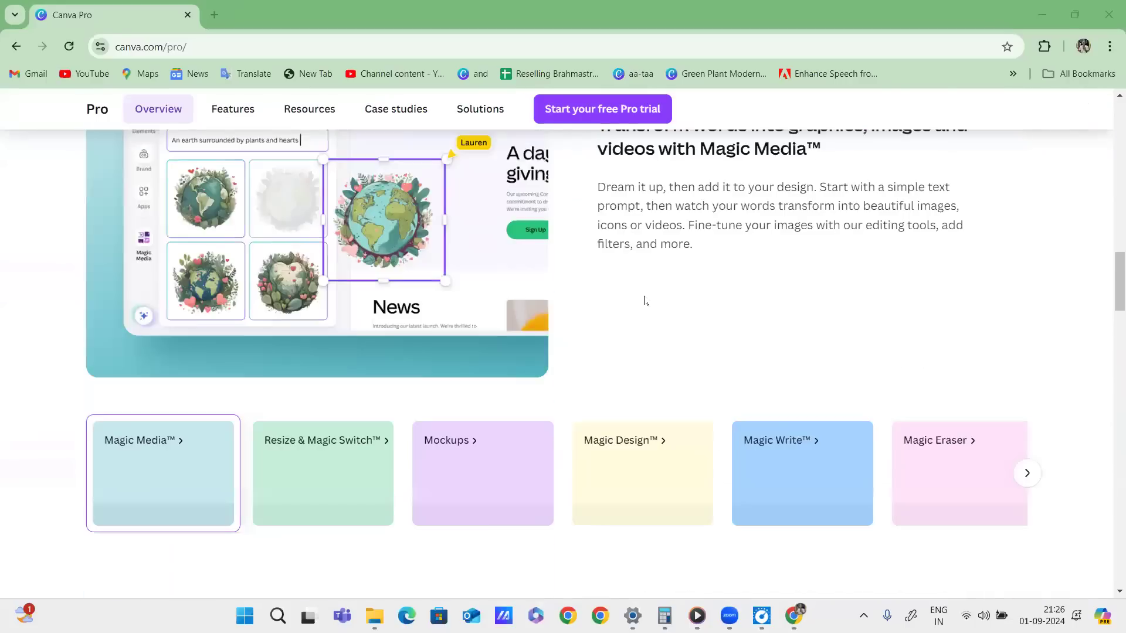
pyautogui.scroll(-5, 724, 317)
pyautogui.scroll(1, 817, 320)
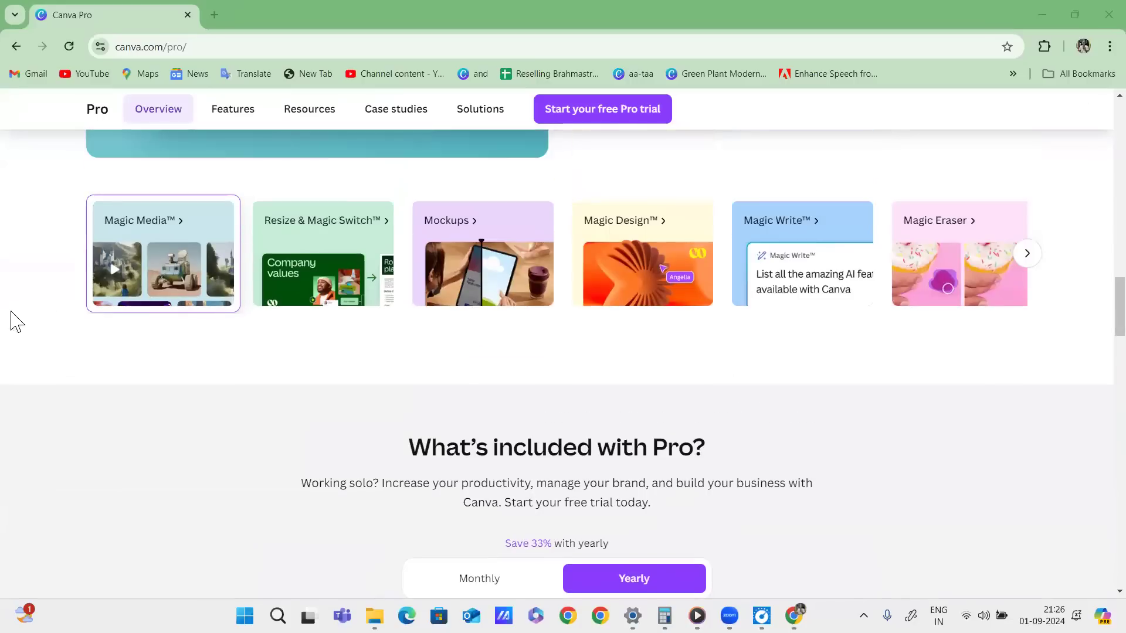
pyautogui.click(1020, 256)
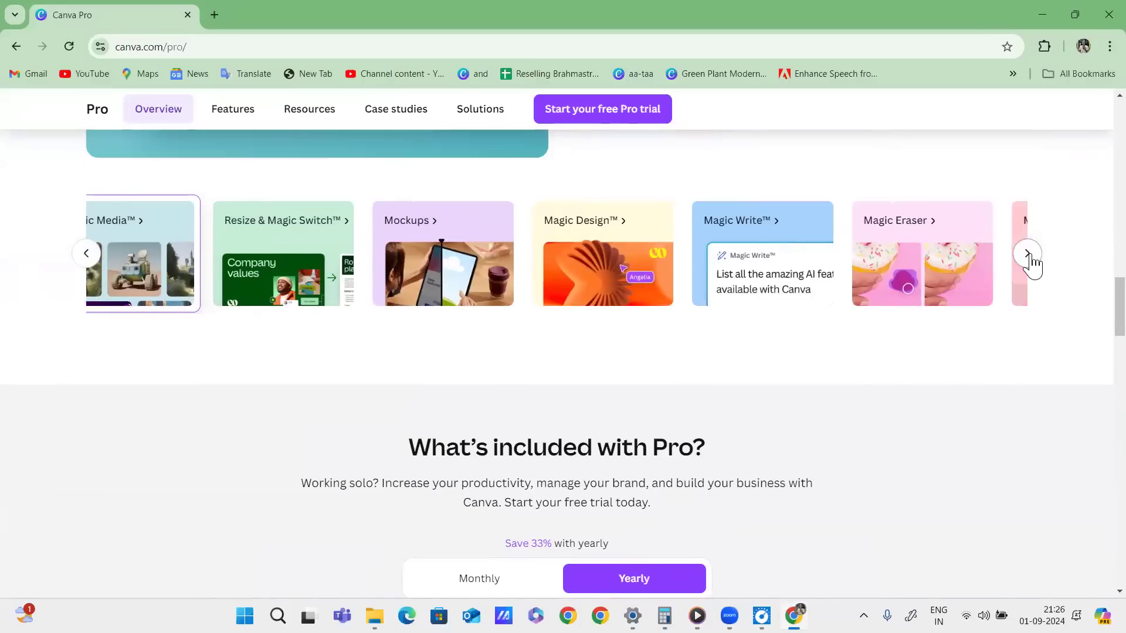
pyautogui.scroll(-5, 938, 317)
pyautogui.scroll(-3, 956, 279)
pyautogui.scroll(3, 956, 280)
pyautogui.scroll(-2, 955, 280)
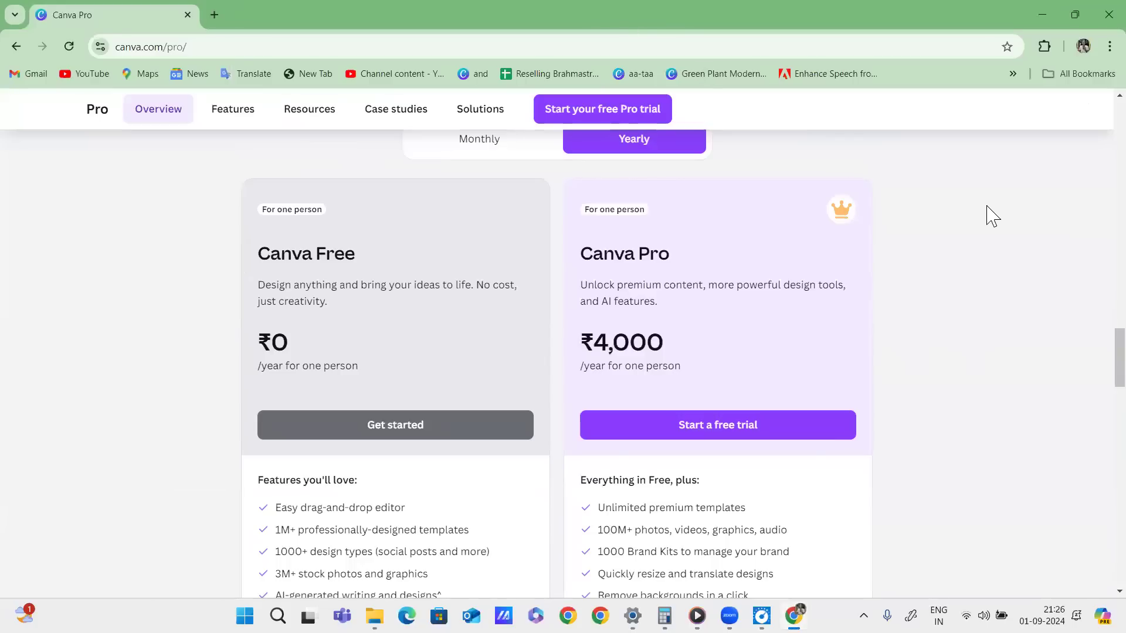
# Circle the Yearly option and the ₹4,000 Pro price in red, adding a note beside it.
pyautogui.moveTo(674, 139); pyautogui.dragTo(610, 151)
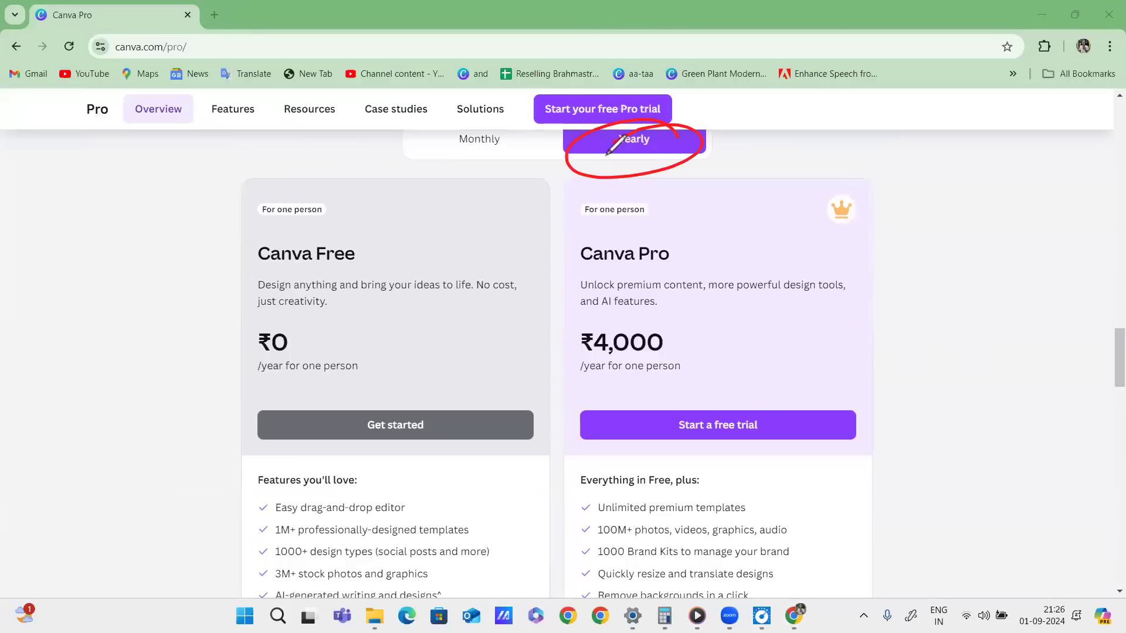
pyautogui.moveTo(674, 301)
pyautogui.mouseDown()
pyautogui.moveTo(698, 352)
pyautogui.moveTo(657, 297)
pyautogui.mouseUp()
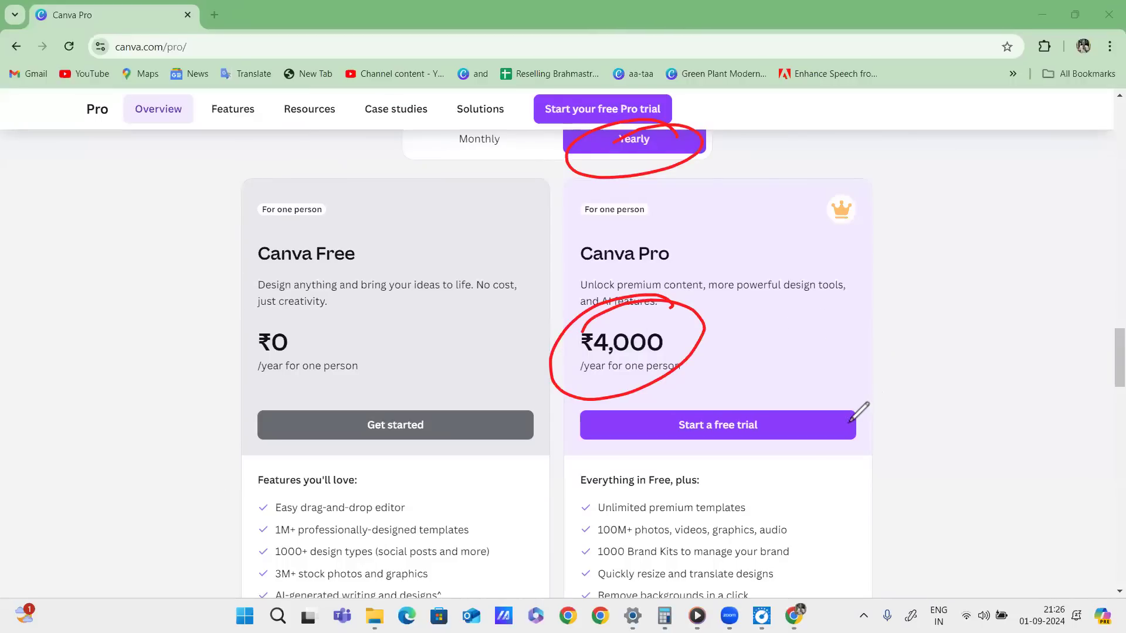
pyautogui.moveTo(685, 349); pyautogui.dragTo(776, 328)
pyautogui.moveTo(801, 332)
pyautogui.mouseDown()
pyautogui.moveTo(812, 315)
pyautogui.moveTo(856, 317)
pyautogui.moveTo(851, 280)
pyautogui.mouseUp()
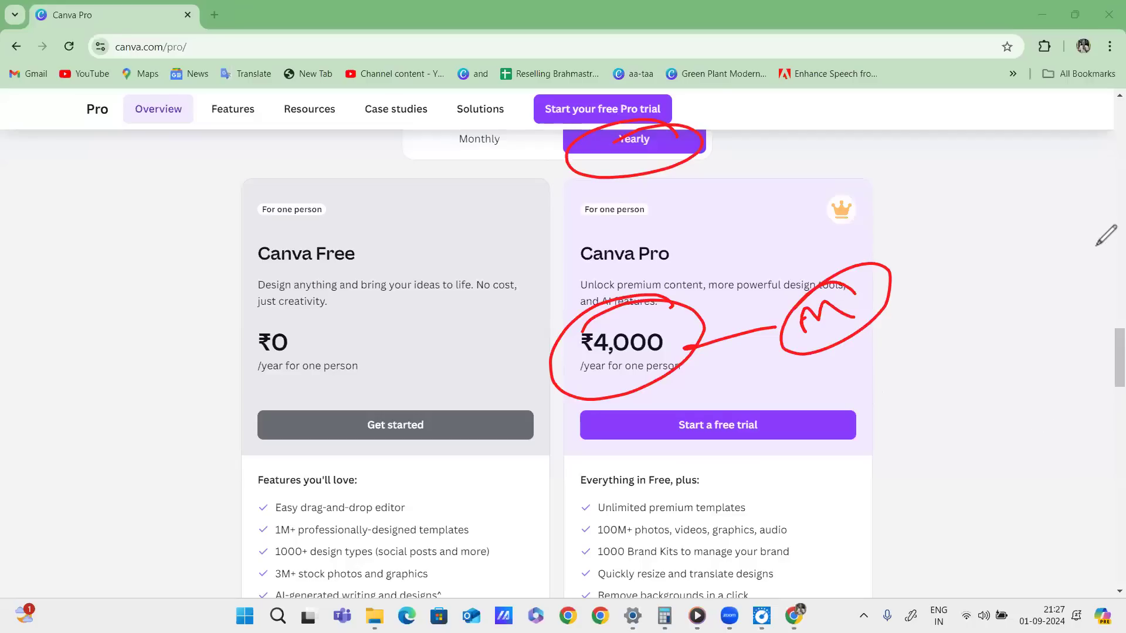
# Clear the marks, recircle ₹4,000, then write a circled 333 with an arrow down.
pyautogui.press('e')
pyautogui.moveTo(678, 317)
pyautogui.mouseDown()
pyautogui.moveTo(614, 310)
pyautogui.moveTo(641, 340)
pyautogui.mouseUp()
pyautogui.moveTo(757, 337); pyautogui.dragTo(855, 312)
pyautogui.moveTo(874, 275)
pyautogui.mouseDown()
pyautogui.moveTo(918, 280)
pyautogui.moveTo(973, 265)
pyautogui.moveTo(999, 320)
pyautogui.moveTo(858, 370)
pyautogui.moveTo(990, 320)
pyautogui.mouseUp()
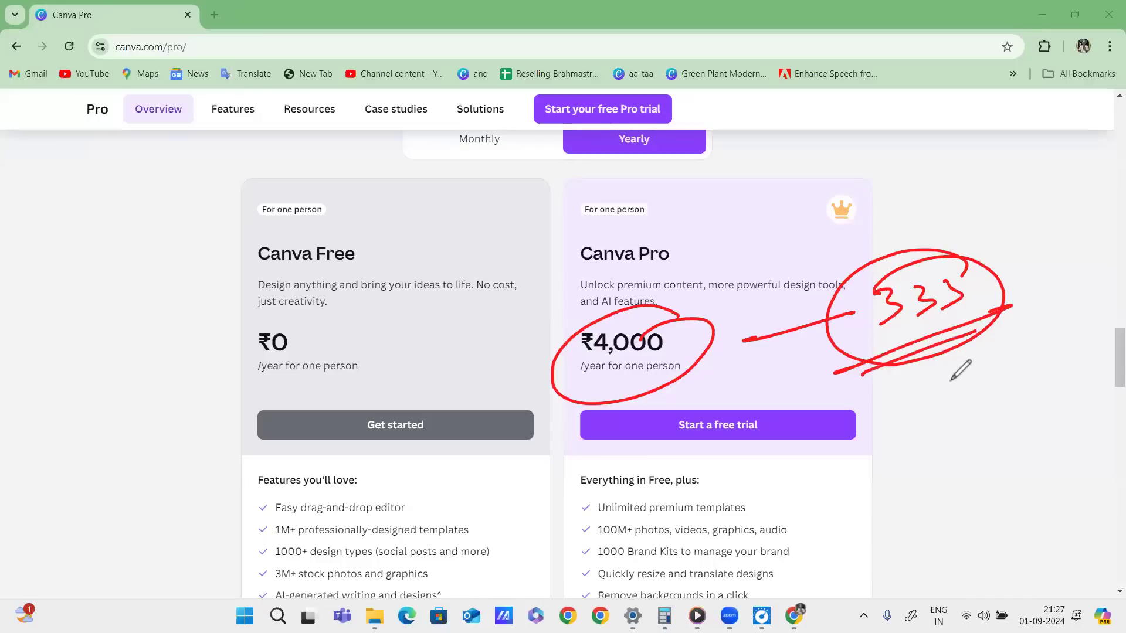
pyautogui.moveTo(929, 347)
pyautogui.mouseDown()
pyautogui.moveTo(926, 411)
pyautogui.moveTo(945, 397)
pyautogui.mouseUp()
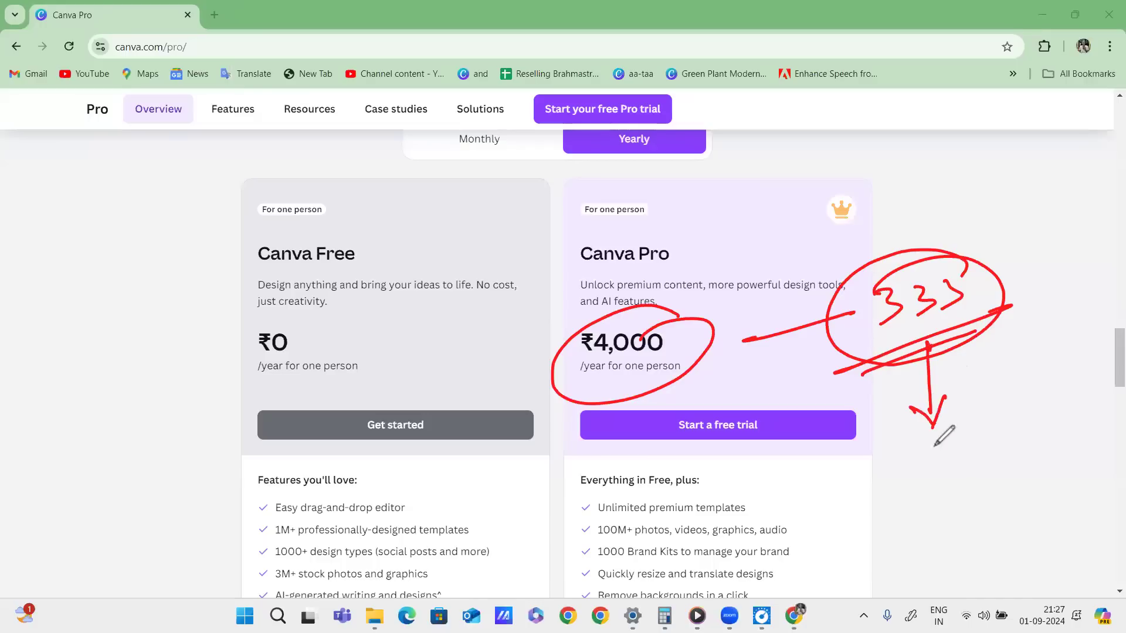
pyautogui.moveTo(891, 453)
pyautogui.mouseDown()
pyautogui.moveTo(903, 475)
pyautogui.moveTo(914, 469)
pyautogui.mouseUp()
# Handwrite and underline a 20–25K range, circle the Canva Pro heading and the range.
pyautogui.moveTo(933, 437); pyautogui.dragTo(979, 432)
pyautogui.moveTo(986, 418)
pyautogui.mouseDown()
pyautogui.moveTo(1007, 427)
pyautogui.moveTo(1071, 390)
pyautogui.moveTo(1040, 419)
pyautogui.mouseUp()
pyautogui.moveTo(1054, 388)
pyautogui.mouseDown()
pyautogui.moveTo(1037, 401)
pyautogui.moveTo(1070, 407)
pyautogui.mouseUp()
pyautogui.moveTo(889, 488); pyautogui.dragTo(1040, 432)
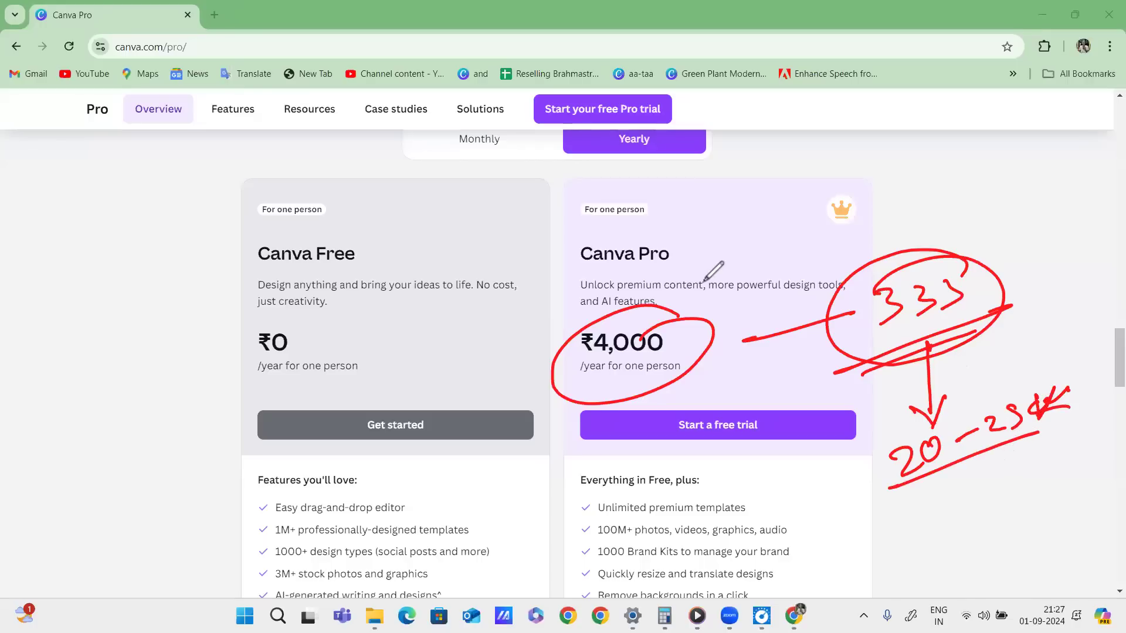
pyautogui.moveTo(679, 222); pyautogui.dragTo(672, 226)
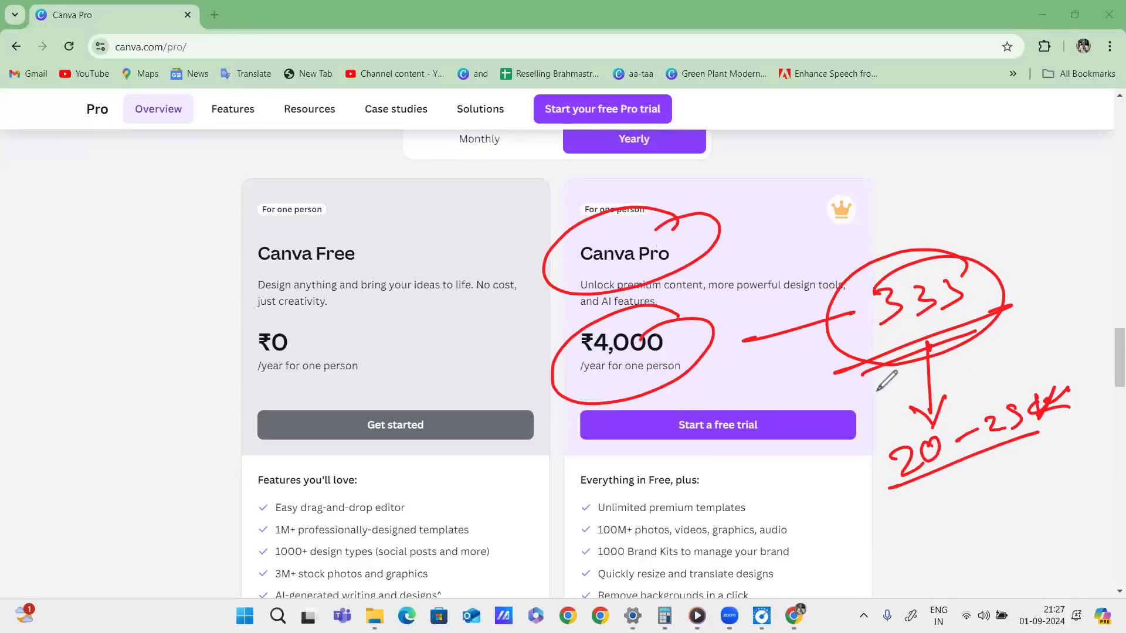
pyautogui.moveTo(888, 408)
pyautogui.mouseDown()
pyautogui.moveTo(1034, 382)
pyautogui.moveTo(825, 435)
pyautogui.mouseUp()
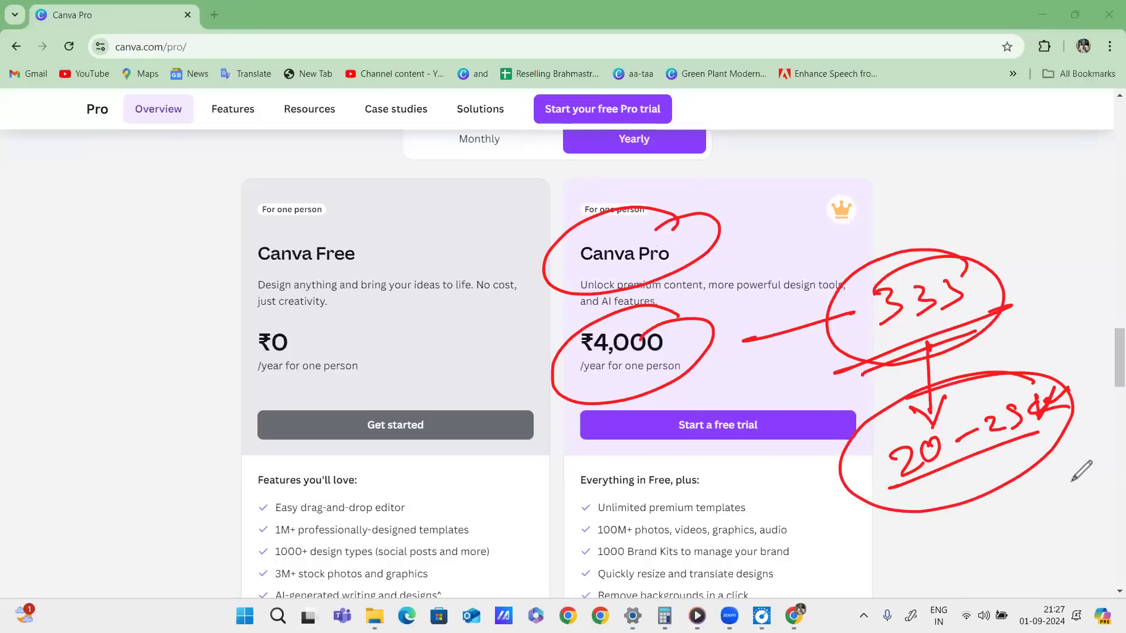
# Clear the marks, scroll to the feature lists, and mark Unlimited premium templates and 100M+ photos.
pyautogui.press('e')
pyautogui.scroll(-5, 915, 287)
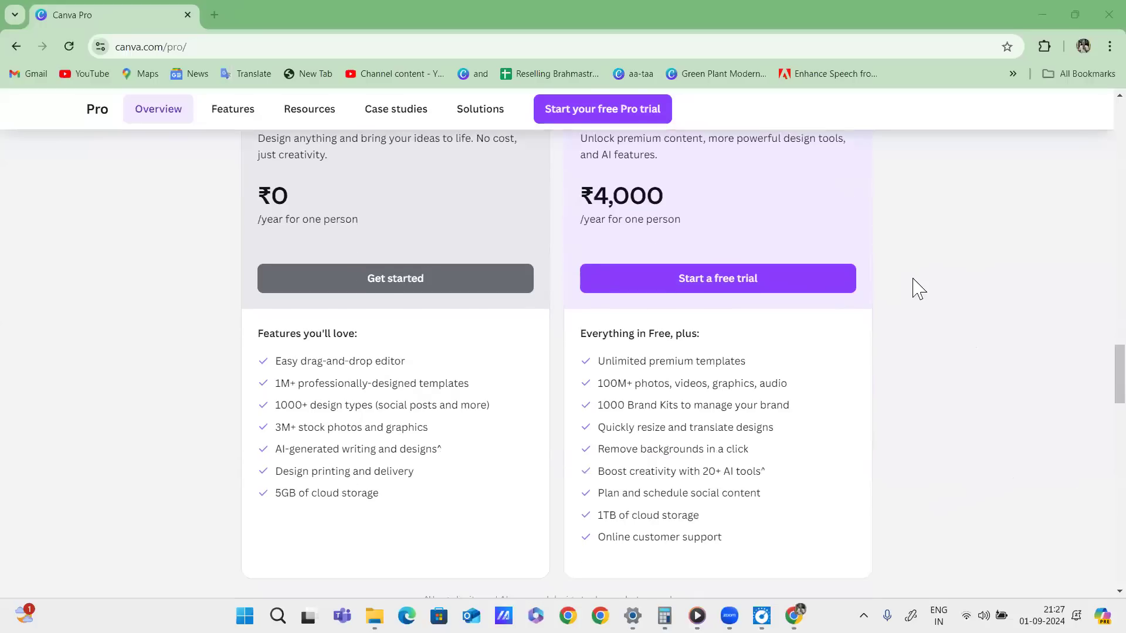
pyautogui.hotkey('ctrl', '2')
pyautogui.moveTo(588, 227); pyautogui.dragTo(733, 215)
pyautogui.moveTo(582, 259); pyautogui.dragTo(664, 247)
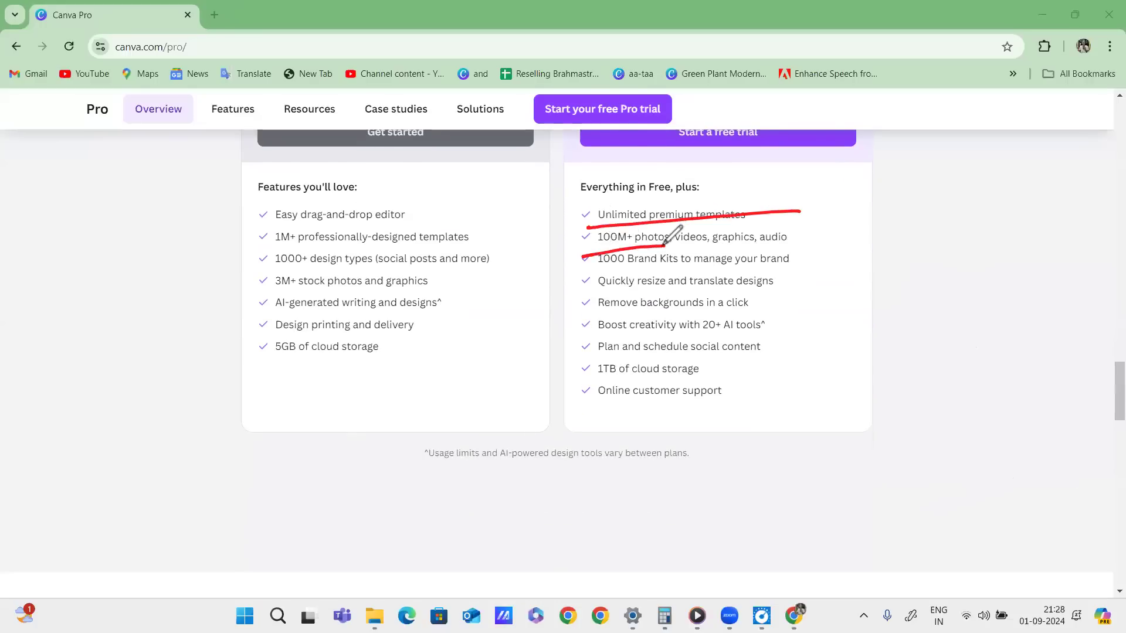
pyautogui.moveTo(692, 248)
pyautogui.mouseDown()
pyautogui.moveTo(868, 221)
pyautogui.moveTo(913, 202)
pyautogui.mouseUp()
pyautogui.moveTo(842, 239); pyautogui.dragTo(1004, 191)
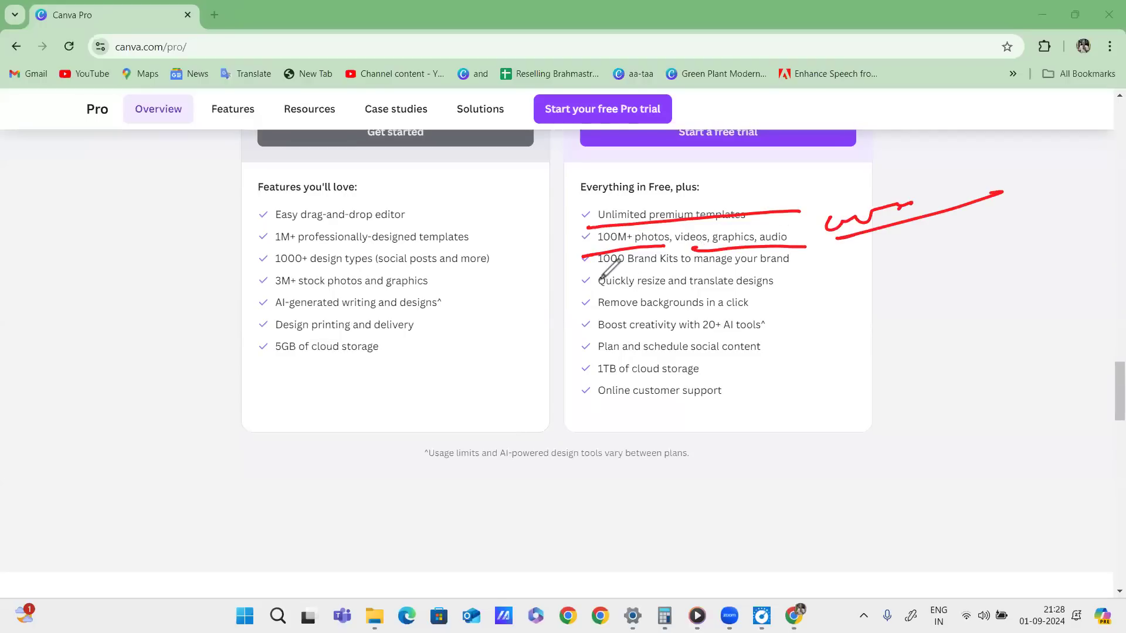
# Underline Brand Kits, resize and translate, and background removal, dotting marks beside the Pro card.
pyautogui.moveTo(589, 277); pyautogui.dragTo(799, 270)
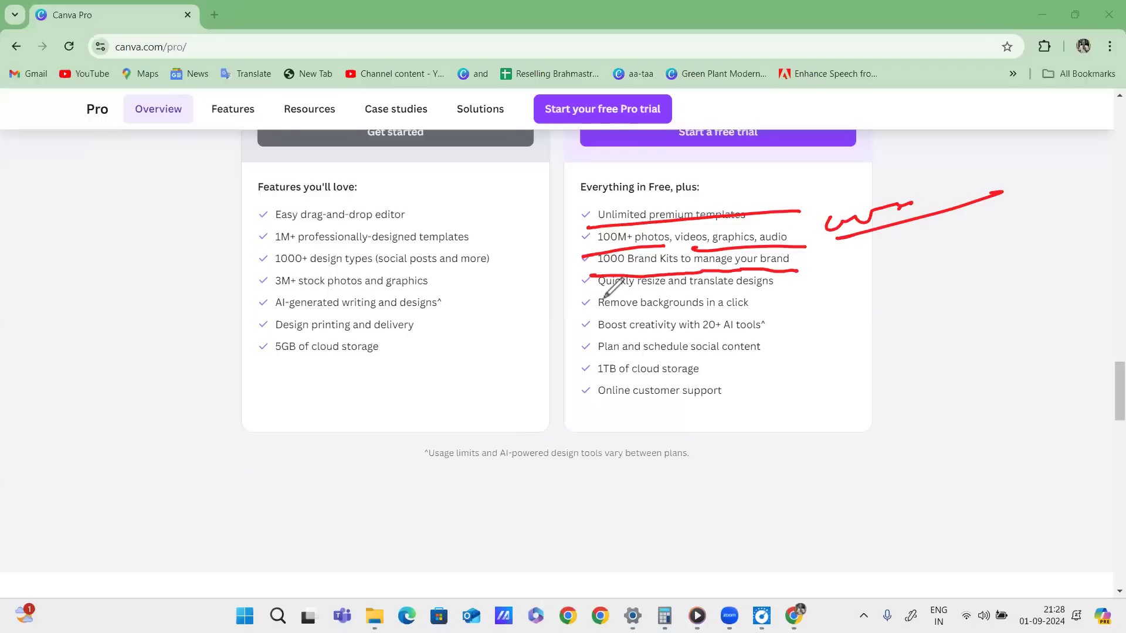
pyautogui.moveTo(593, 298); pyautogui.dragTo(771, 290)
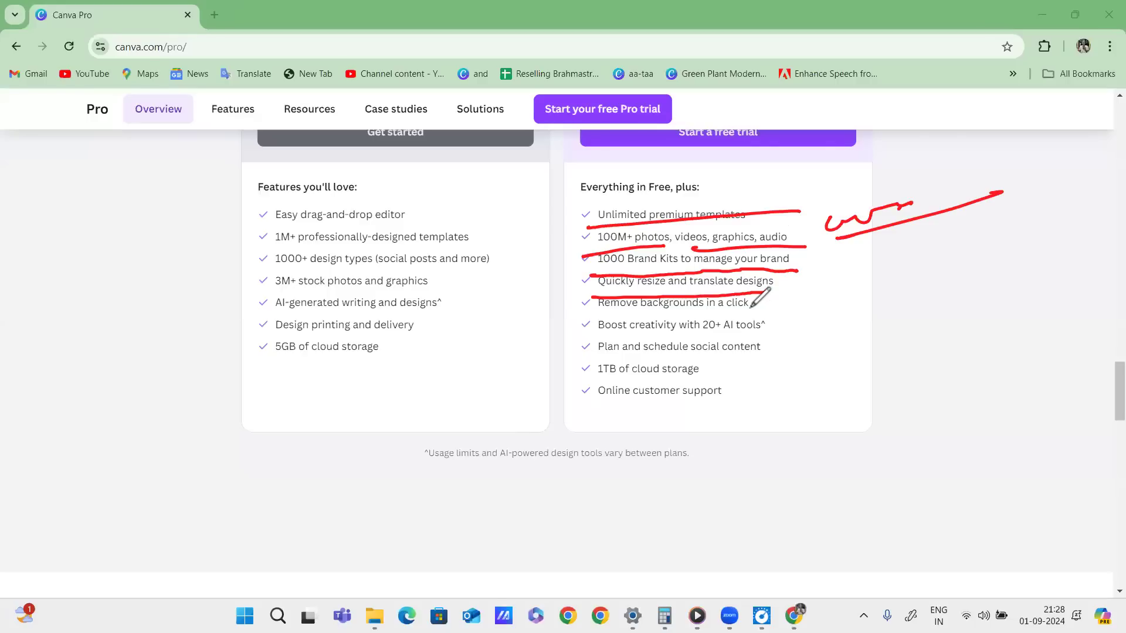
pyautogui.moveTo(590, 323); pyautogui.dragTo(784, 315)
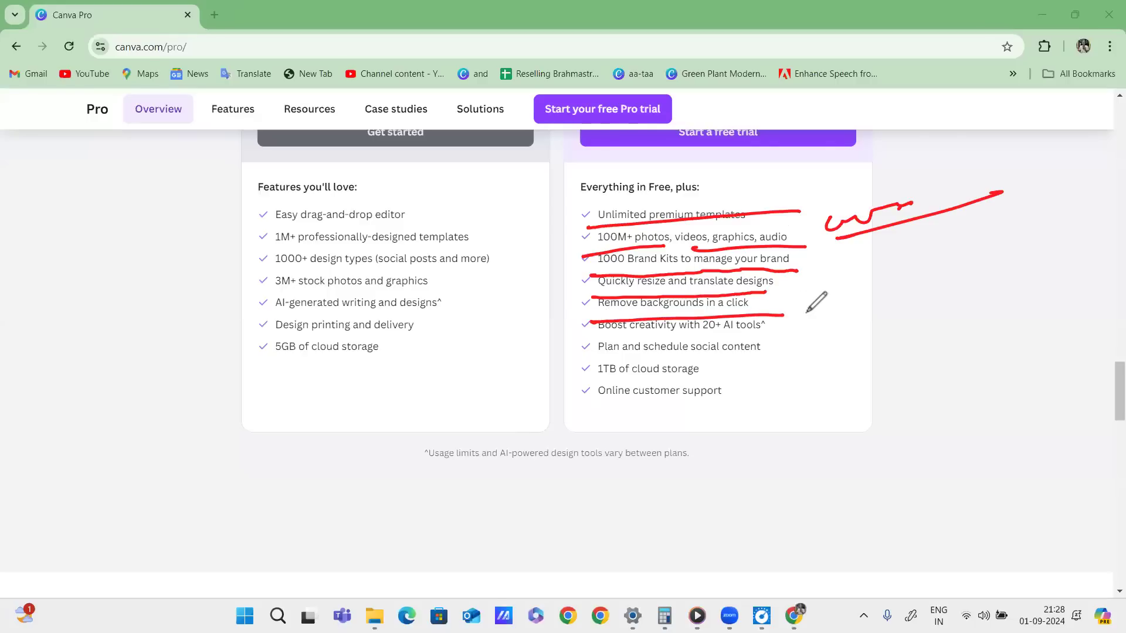
pyautogui.click(888, 397)
pyautogui.click(905, 373)
pyautogui.moveTo(899, 364); pyautogui.dragTo(893, 362)
pyautogui.click(893, 339)
pyautogui.moveTo(897, 357)
pyautogui.mouseDown()
pyautogui.moveTo(888, 354)
pyautogui.moveTo(987, 275)
pyautogui.moveTo(974, 381)
pyautogui.moveTo(944, 406)
pyautogui.mouseUp()
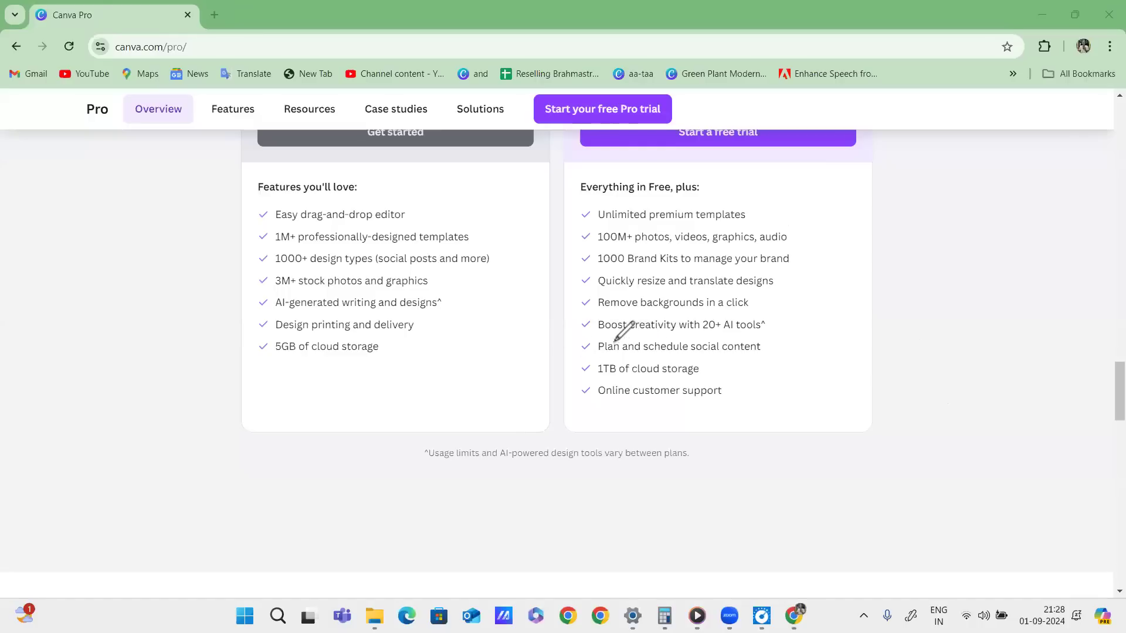
pyautogui.moveTo(694, 340); pyautogui.dragTo(799, 337)
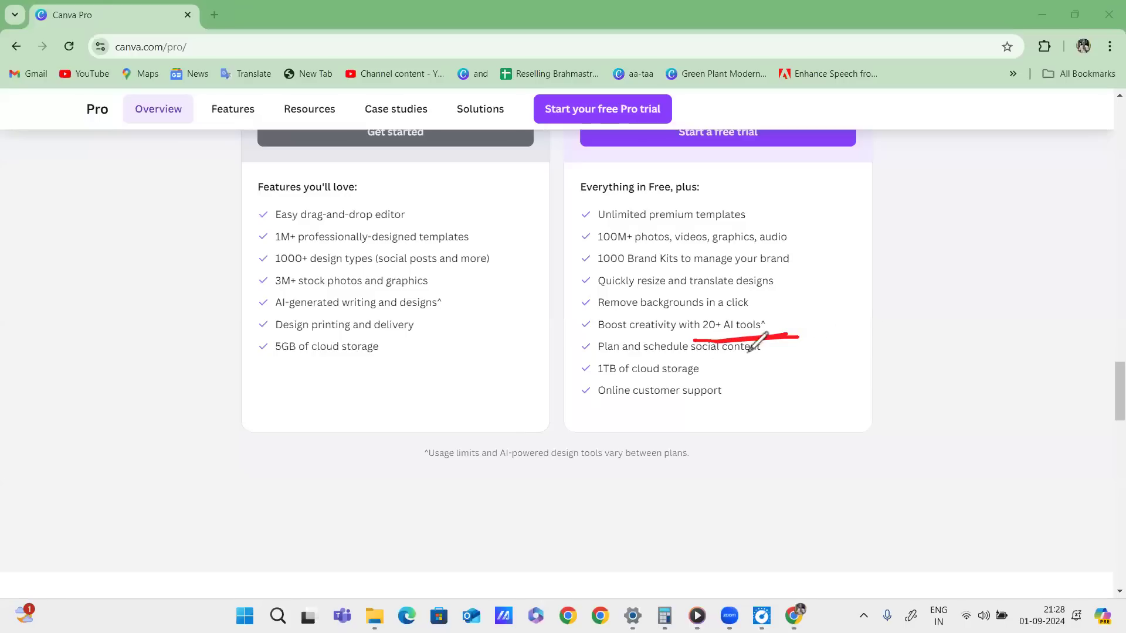
pyautogui.moveTo(643, 358)
pyautogui.mouseDown()
pyautogui.moveTo(609, 362)
pyautogui.moveTo(843, 351)
pyautogui.mouseUp()
pyautogui.moveTo(776, 362)
pyautogui.mouseDown()
pyautogui.moveTo(610, 411)
pyautogui.moveTo(792, 392)
pyautogui.moveTo(660, 183)
pyautogui.moveTo(859, 415)
pyautogui.moveTo(695, 302)
pyautogui.mouseUp()
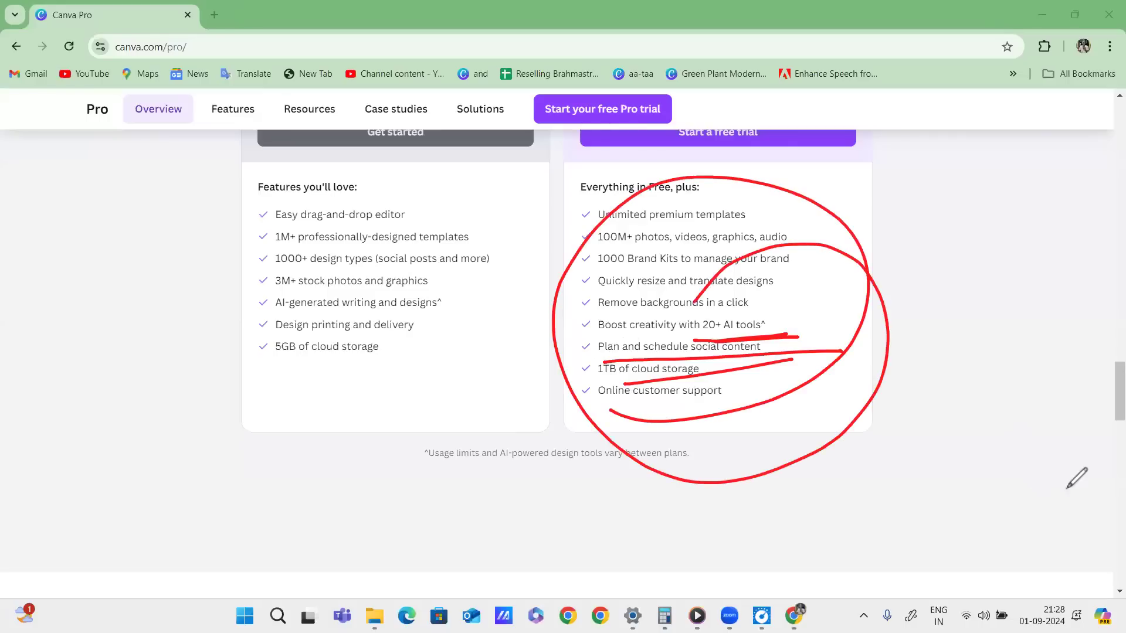
pyautogui.click(911, 361)
pyautogui.moveTo(875, 206); pyautogui.dragTo(886, 227)
pyautogui.moveTo(874, 206)
pyautogui.mouseDown()
pyautogui.moveTo(913, 215)
pyautogui.moveTo(884, 235)
pyautogui.mouseUp()
pyautogui.moveTo(910, 202); pyautogui.dragTo(926, 205)
pyautogui.moveTo(939, 174); pyautogui.dragTo(941, 207)
pyautogui.moveTo(932, 187)
pyautogui.mouseDown()
pyautogui.moveTo(962, 176)
pyautogui.moveTo(862, 260)
pyautogui.moveTo(997, 182)
pyautogui.moveTo(880, 232)
pyautogui.mouseUp()
pyautogui.moveTo(596, 170)
pyautogui.mouseDown()
pyautogui.moveTo(621, 211)
pyautogui.moveTo(790, 205)
pyautogui.moveTo(651, 454)
pyautogui.moveTo(660, 478)
pyautogui.mouseUp()
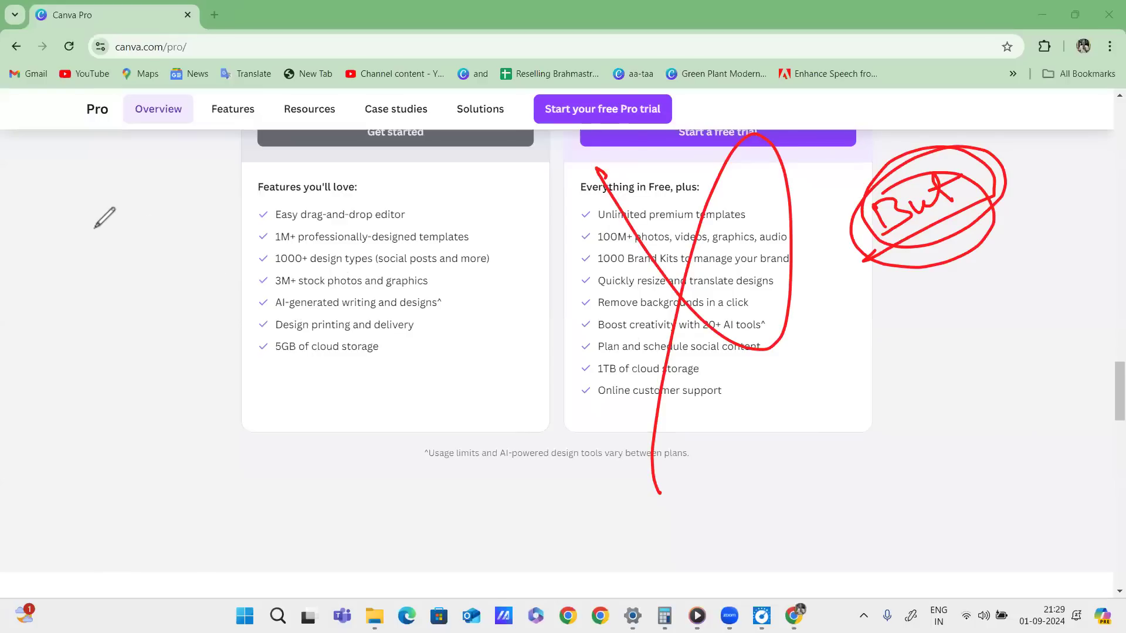
pyautogui.moveTo(69, 228)
pyautogui.mouseDown()
pyautogui.moveTo(129, 221)
pyautogui.moveTo(106, 288)
pyautogui.mouseUp()
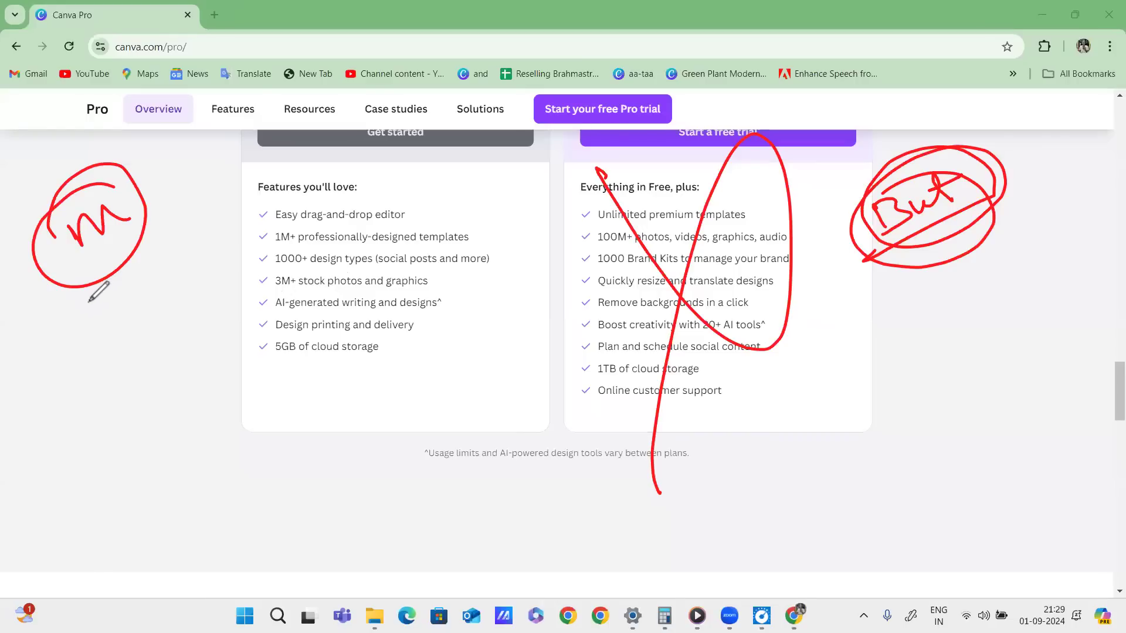
pyautogui.moveTo(198, 223)
pyautogui.mouseDown()
pyautogui.moveTo(207, 240)
pyautogui.moveTo(318, 171)
pyautogui.mouseUp()
pyautogui.moveTo(212, 263); pyautogui.dragTo(315, 193)
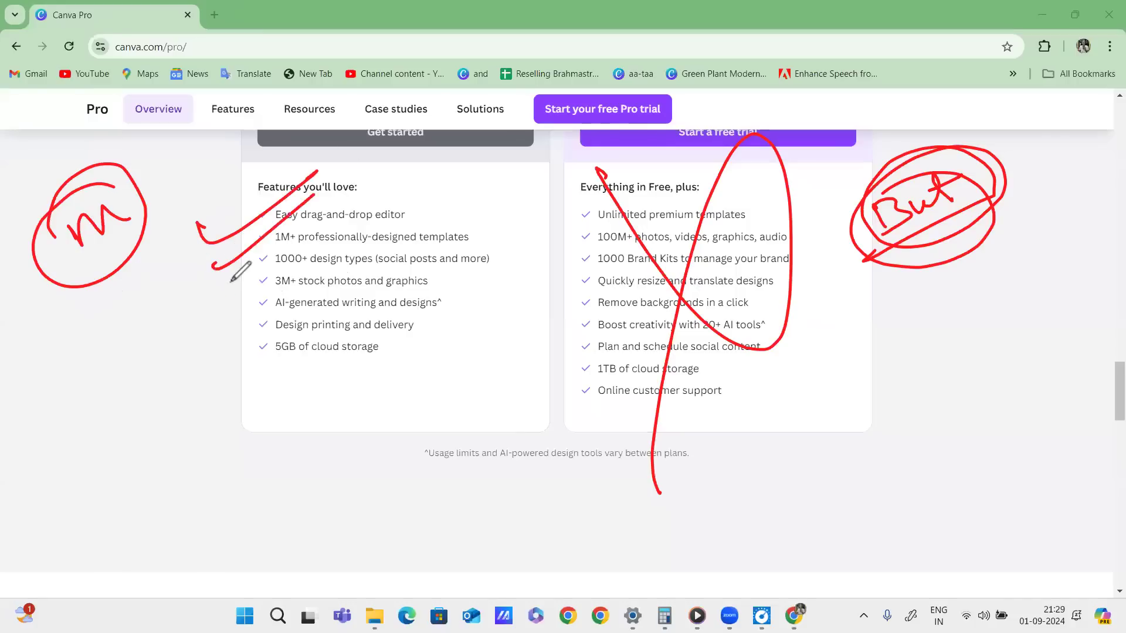
pyautogui.moveTo(228, 287); pyautogui.dragTo(303, 234)
pyautogui.moveTo(226, 346); pyautogui.dragTo(305, 288)
pyautogui.moveTo(257, 380); pyautogui.dragTo(358, 308)
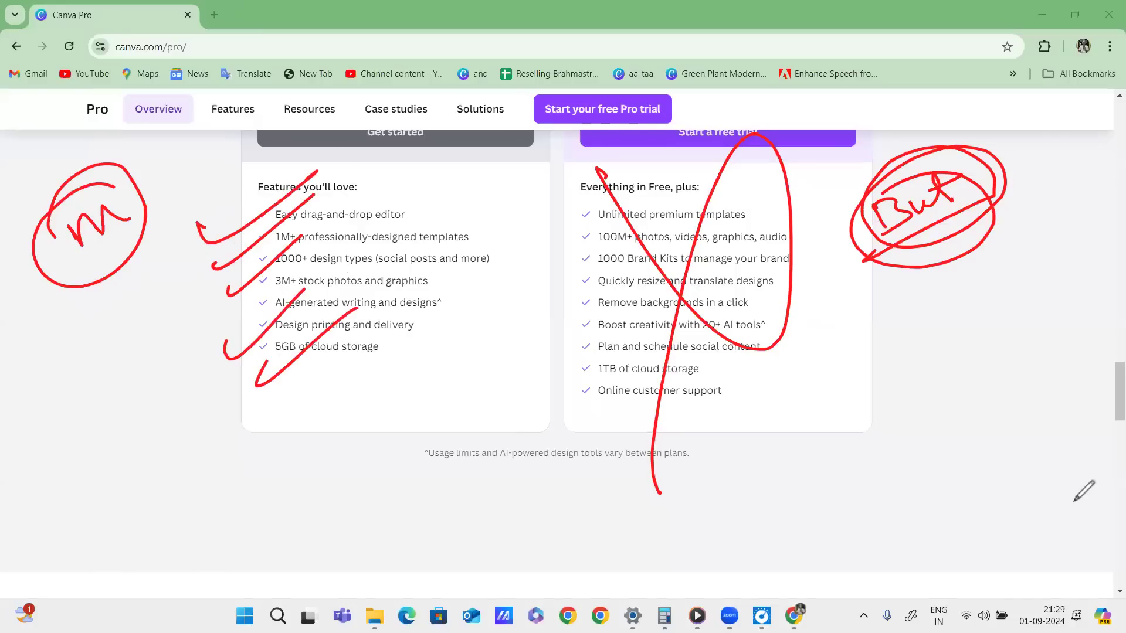
pyautogui.click(1054, 502)
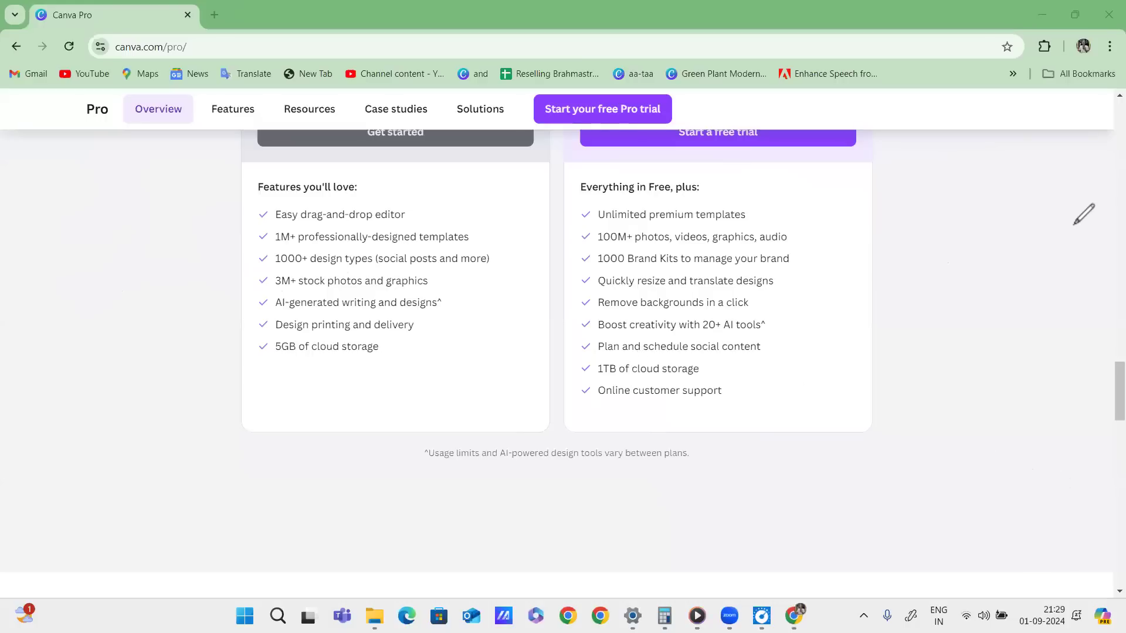
pyautogui.scroll(3, 1013, 434)
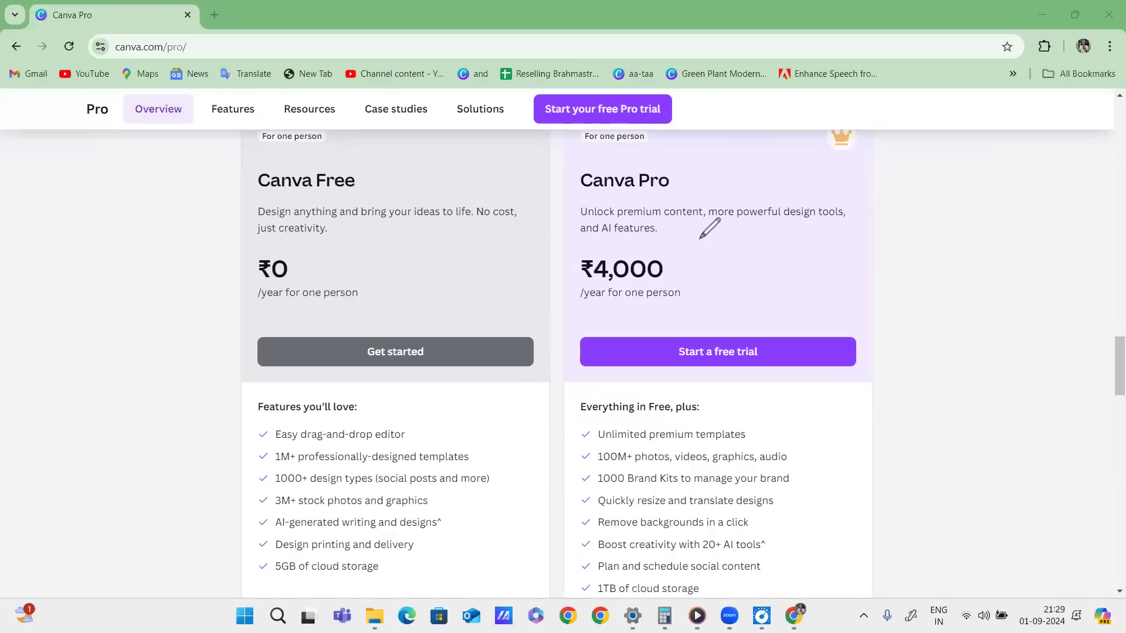
pyautogui.moveTo(702, 237); pyautogui.dragTo(515, 290)
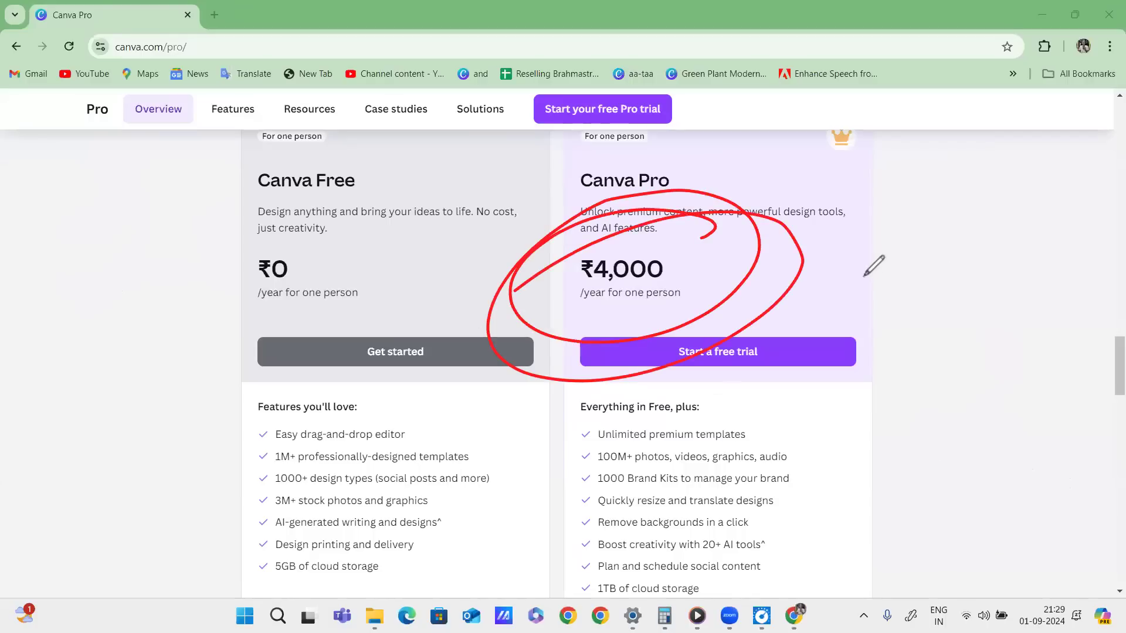
pyautogui.moveTo(853, 237); pyautogui.dragTo(894, 220)
pyautogui.moveTo(916, 201)
pyautogui.mouseDown()
pyautogui.moveTo(928, 196)
pyautogui.moveTo(912, 223)
pyautogui.moveTo(980, 205)
pyautogui.moveTo(969, 172)
pyautogui.mouseUp()
pyautogui.moveTo(922, 251)
pyautogui.mouseDown()
pyautogui.moveTo(928, 274)
pyautogui.moveTo(963, 259)
pyautogui.moveTo(969, 275)
pyautogui.moveTo(904, 316)
pyautogui.mouseUp()
pyautogui.moveTo(962, 291); pyautogui.dragTo(1016, 270)
pyautogui.moveTo(920, 330); pyautogui.dragTo(999, 291)
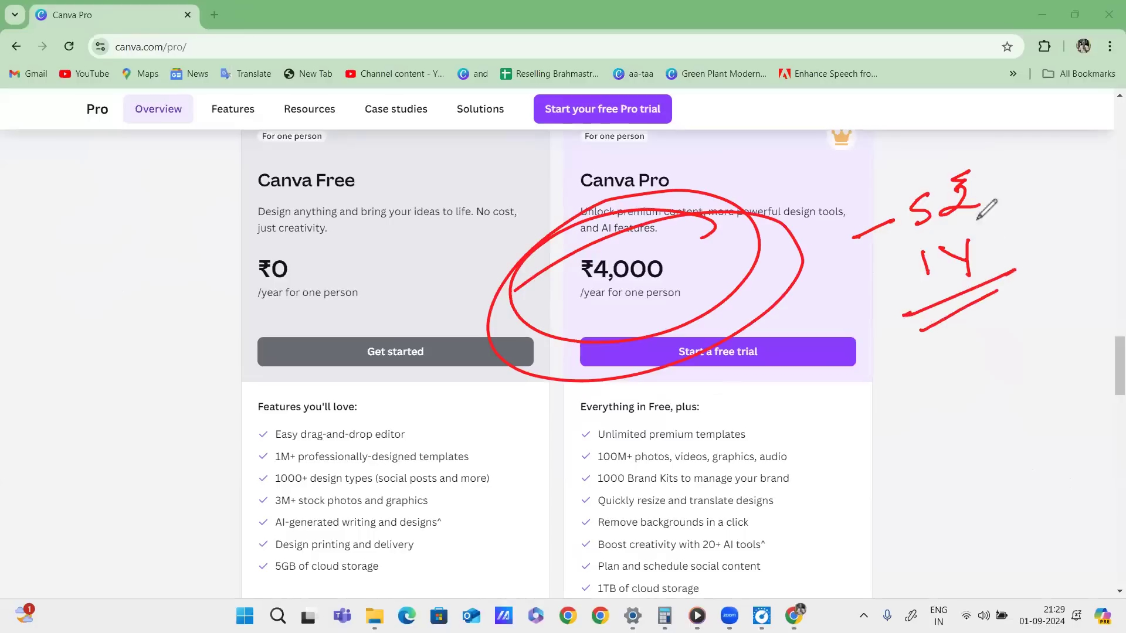
pyautogui.moveTo(975, 163); pyautogui.dragTo(877, 183)
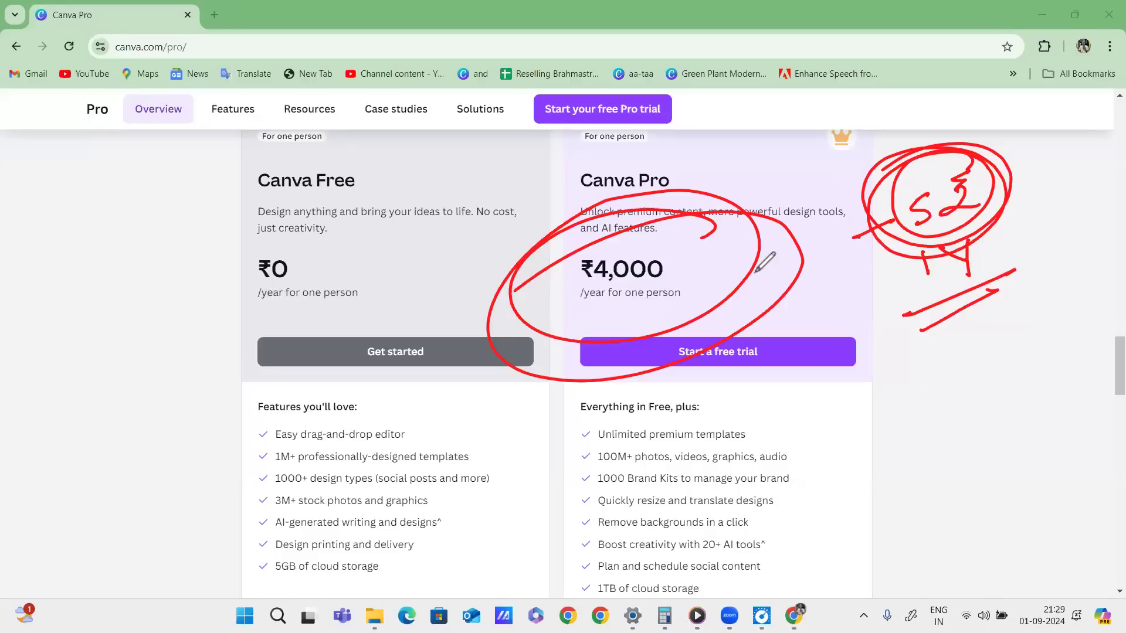
pyautogui.moveTo(901, 372)
pyautogui.mouseDown()
pyautogui.moveTo(947, 360)
pyautogui.moveTo(933, 398)
pyautogui.mouseUp()
pyautogui.moveTo(960, 350)
pyautogui.mouseDown()
pyautogui.moveTo(871, 387)
pyautogui.moveTo(962, 347)
pyautogui.mouseUp()
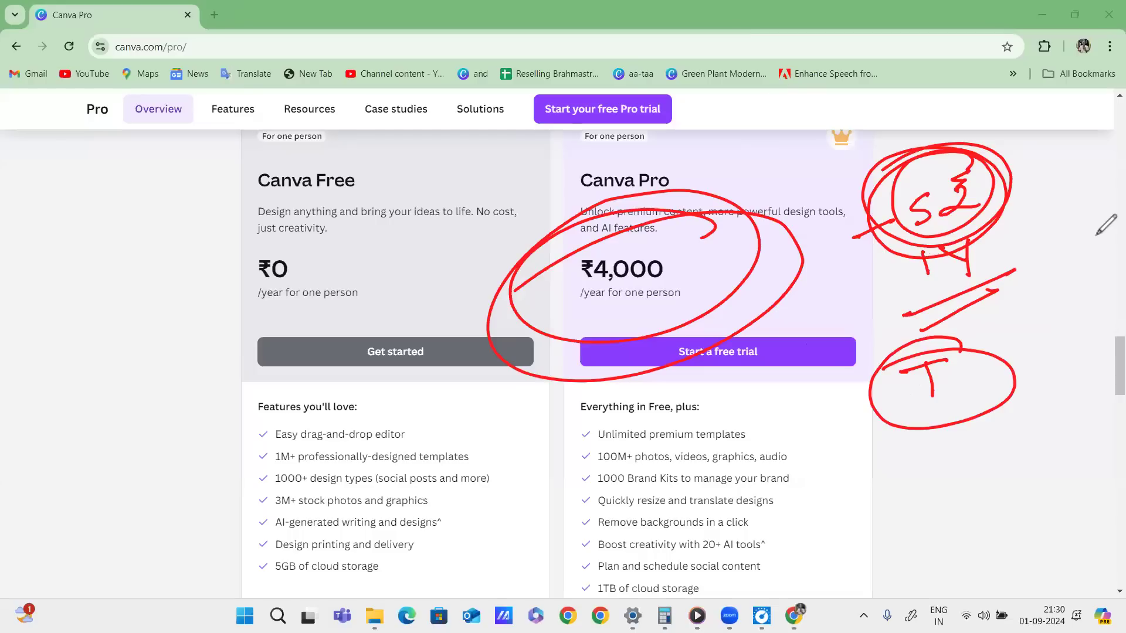
pyautogui.click(1097, 585)
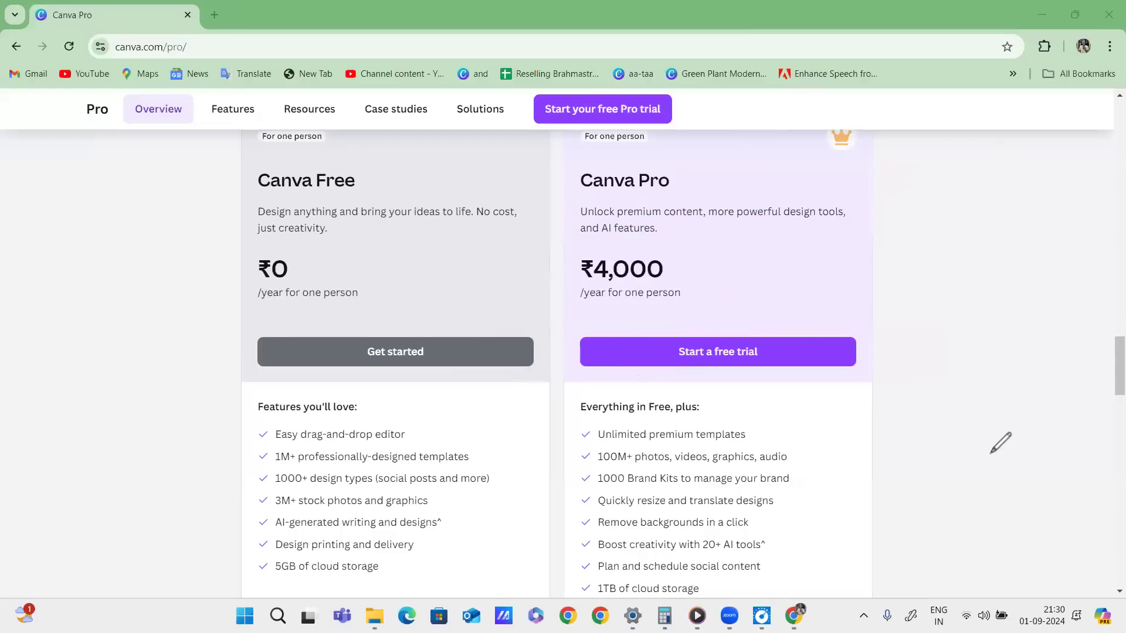
pyautogui.moveTo(1119, 365); pyautogui.dragTo(1113, 8)
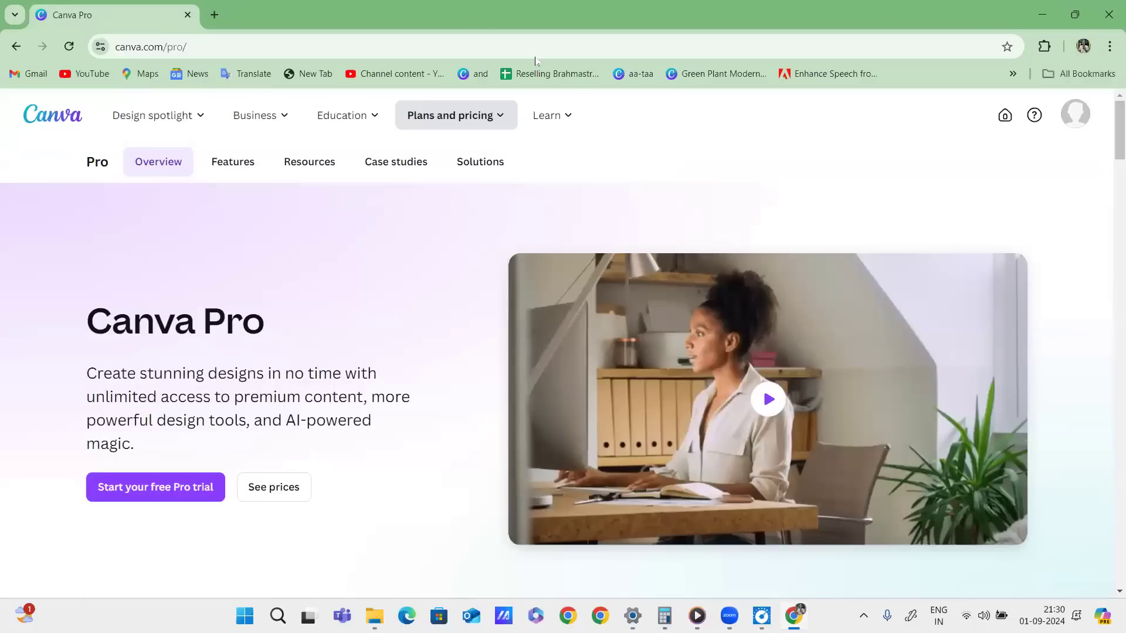
pyautogui.hotkey('ctrl', 'alt', 'g')
pyautogui.moveTo(673, 151); pyautogui.dragTo(681, 175)
pyautogui.moveTo(666, 150)
pyautogui.mouseDown()
pyautogui.moveTo(668, 161)
pyautogui.moveTo(696, 158)
pyautogui.mouseUp()
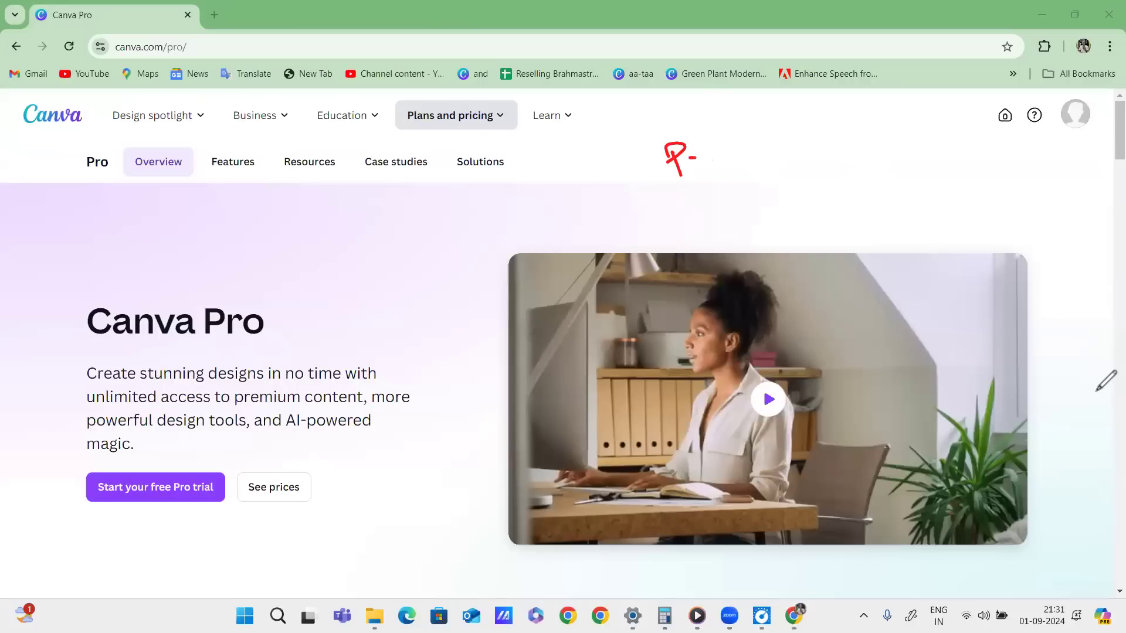
pyautogui.hotkey('ctrl', 'z')
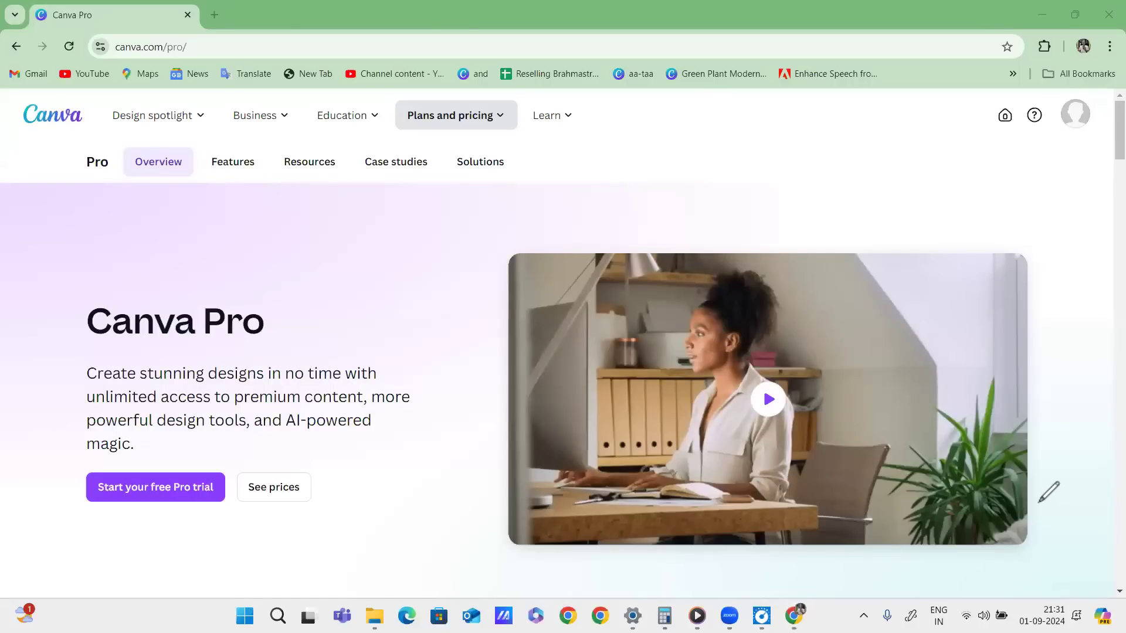
pyautogui.moveTo(553, 115)
pyautogui.moveTo(498, 126)
pyautogui.mouseDown()
pyautogui.moveTo(604, 141)
pyautogui.moveTo(628, 118)
pyautogui.moveTo(621, 186)
pyautogui.moveTo(596, 151)
pyautogui.moveTo(535, 117)
pyautogui.moveTo(516, 287)
pyautogui.mouseUp()
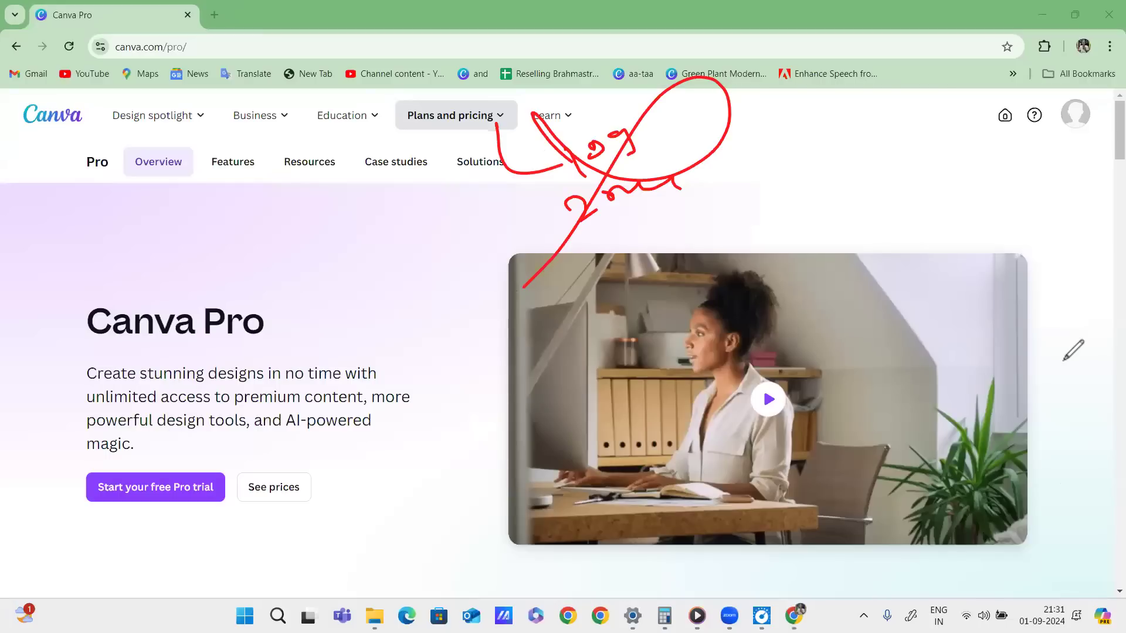
pyautogui.click(1064, 480)
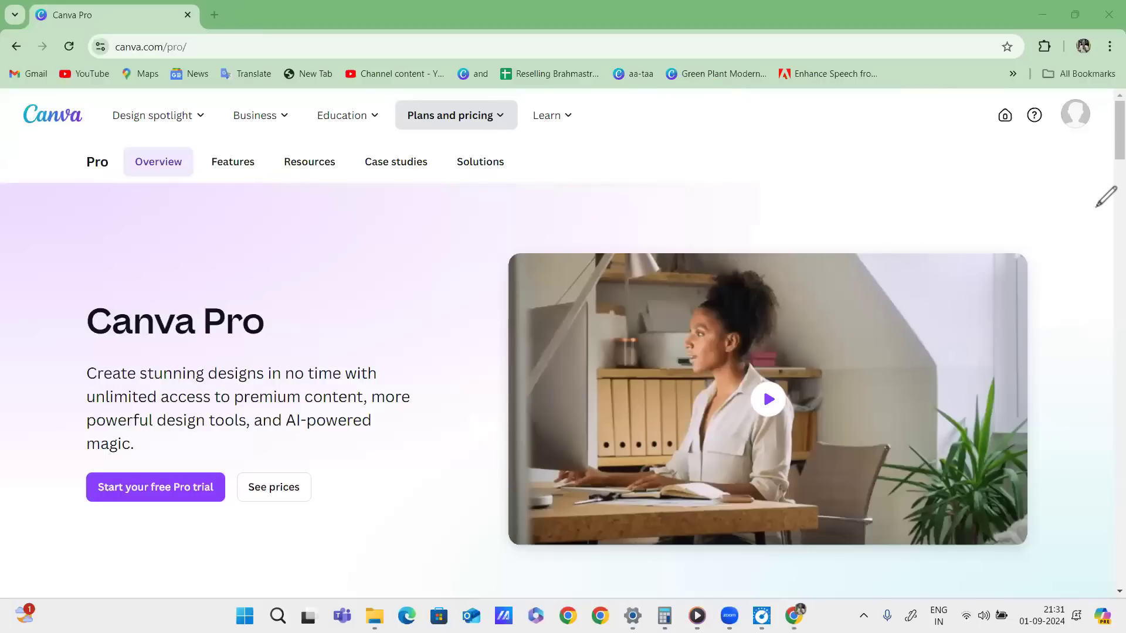
pyautogui.moveTo(492, 120); pyautogui.dragTo(543, 191)
pyautogui.moveTo(561, 147)
pyautogui.mouseDown()
pyautogui.moveTo(592, 175)
pyautogui.moveTo(509, 181)
pyautogui.mouseUp()
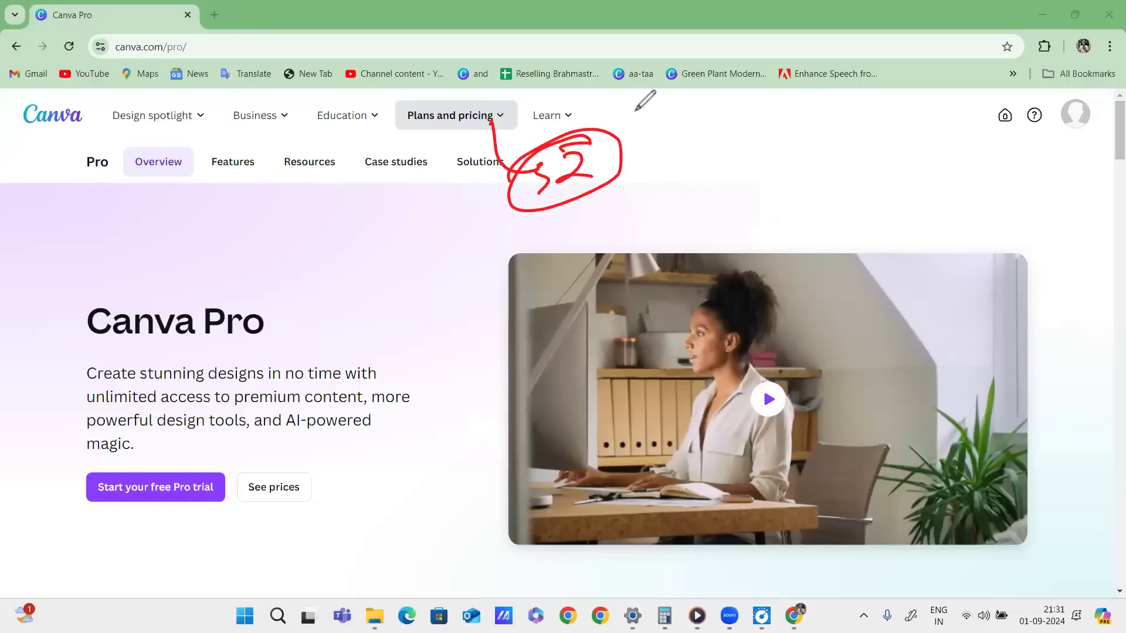
pyautogui.moveTo(646, 143); pyautogui.dragTo(651, 171)
pyautogui.moveTo(648, 142); pyautogui.dragTo(673, 175)
pyautogui.moveTo(692, 139); pyautogui.dragTo(751, 151)
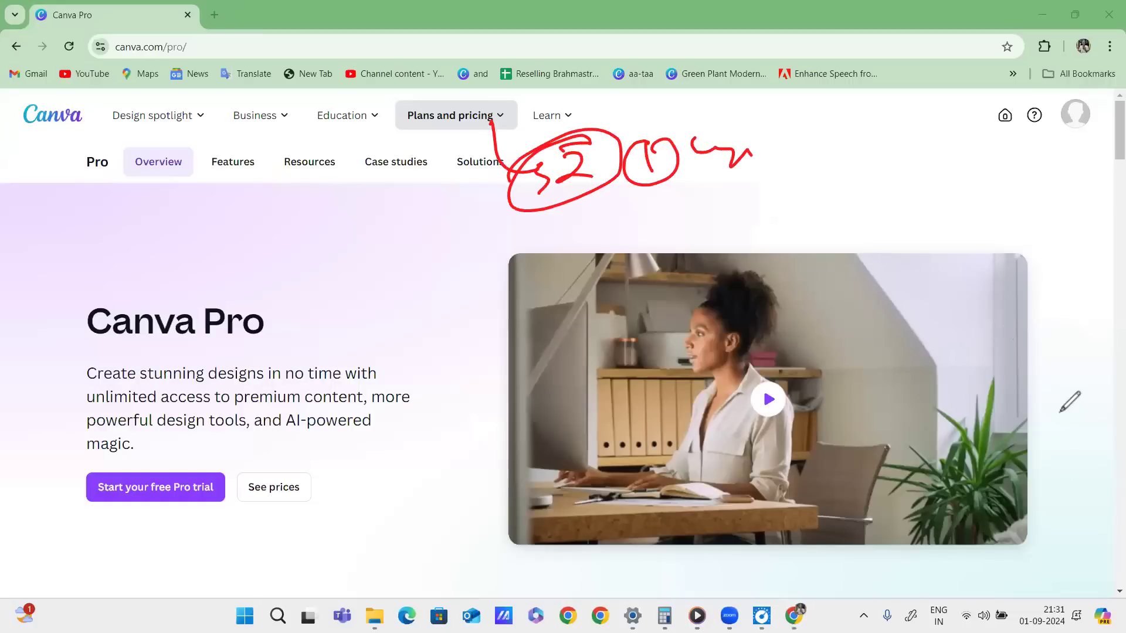
pyautogui.click(1073, 481)
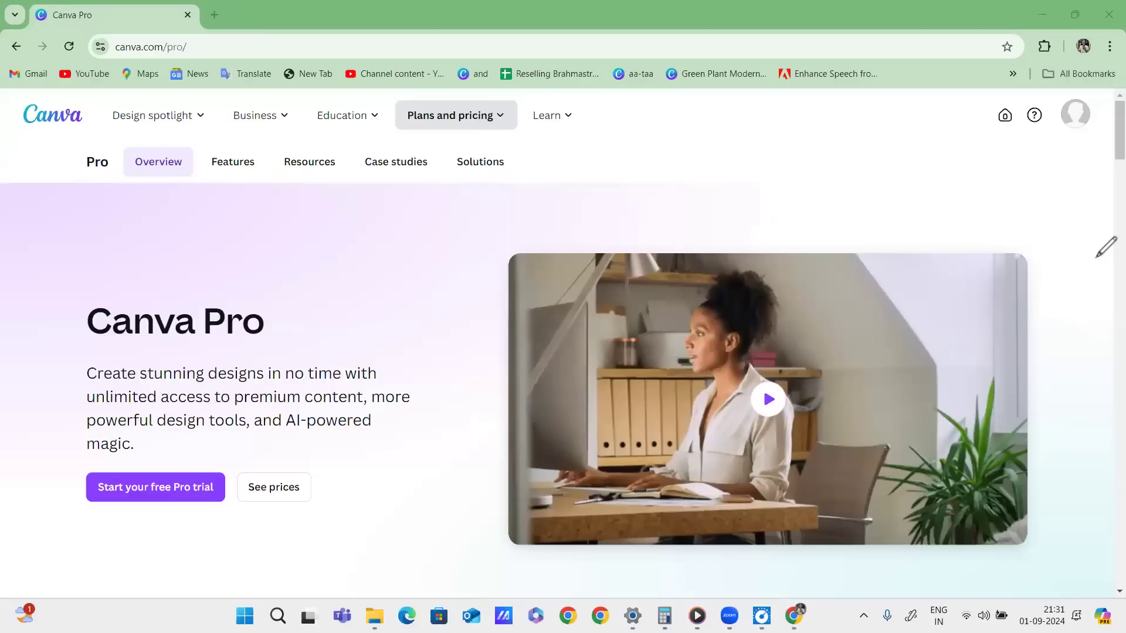
# Go back to the Canva home page, declining the desktop app to stay in the browser.
pyautogui.moveTo(553, 115)
pyautogui.click(38, 121)
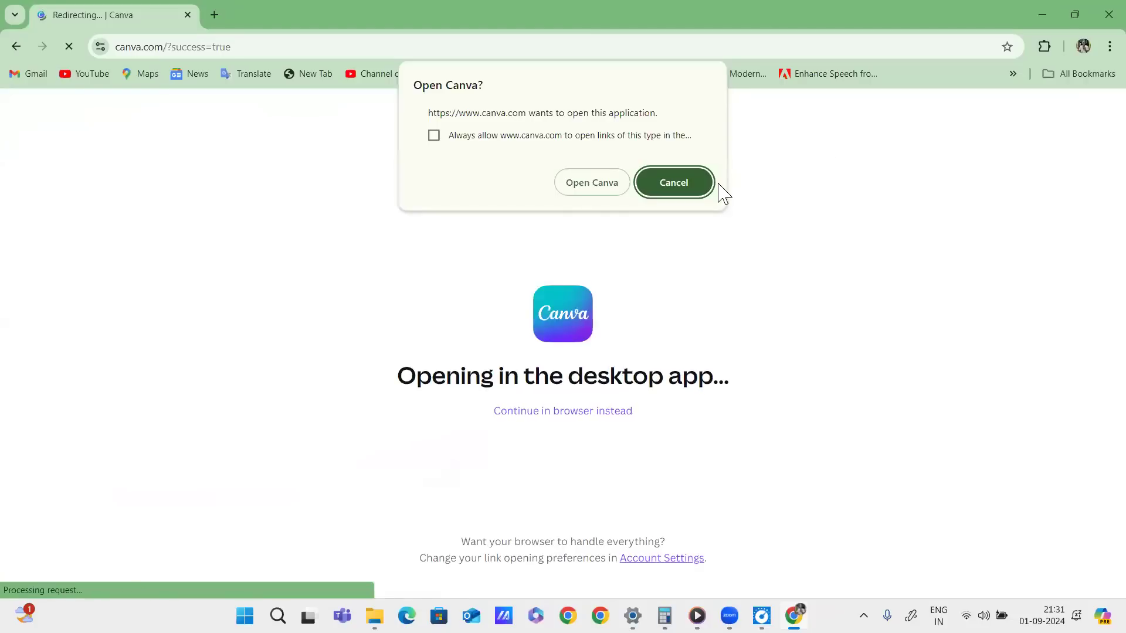
pyautogui.click(703, 191)
pyautogui.click(584, 413)
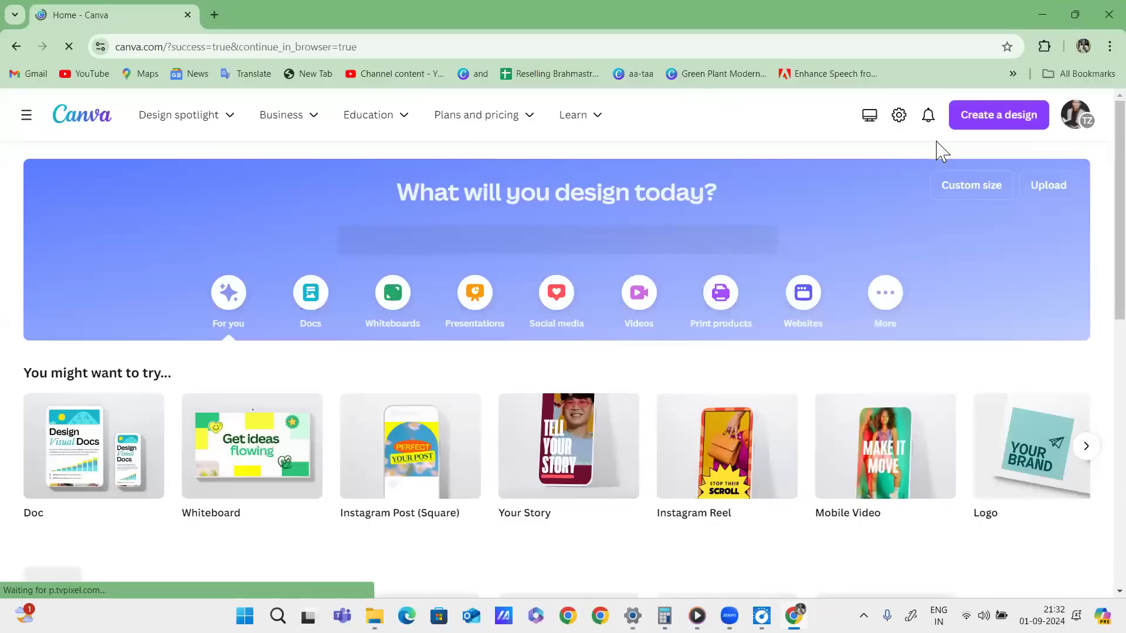
pyautogui.moveTo(124, 141); pyautogui.dragTo(673, 117)
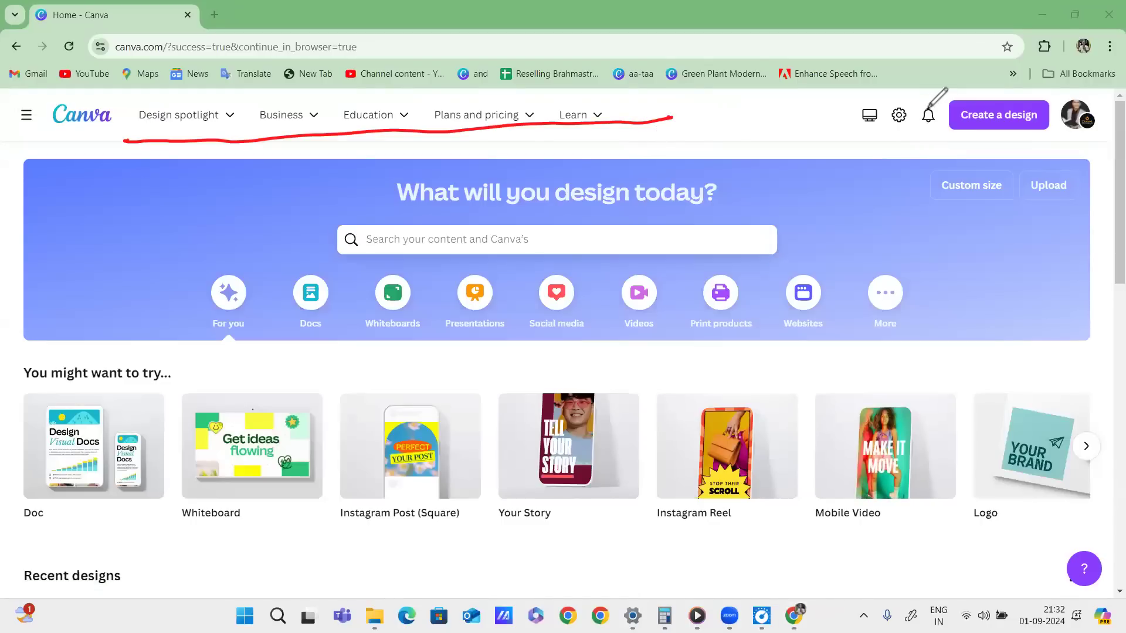
pyautogui.moveTo(874, 101); pyautogui.dragTo(878, 100)
pyautogui.moveTo(906, 97); pyautogui.dragTo(915, 99)
pyautogui.moveTo(932, 99); pyautogui.dragTo(942, 102)
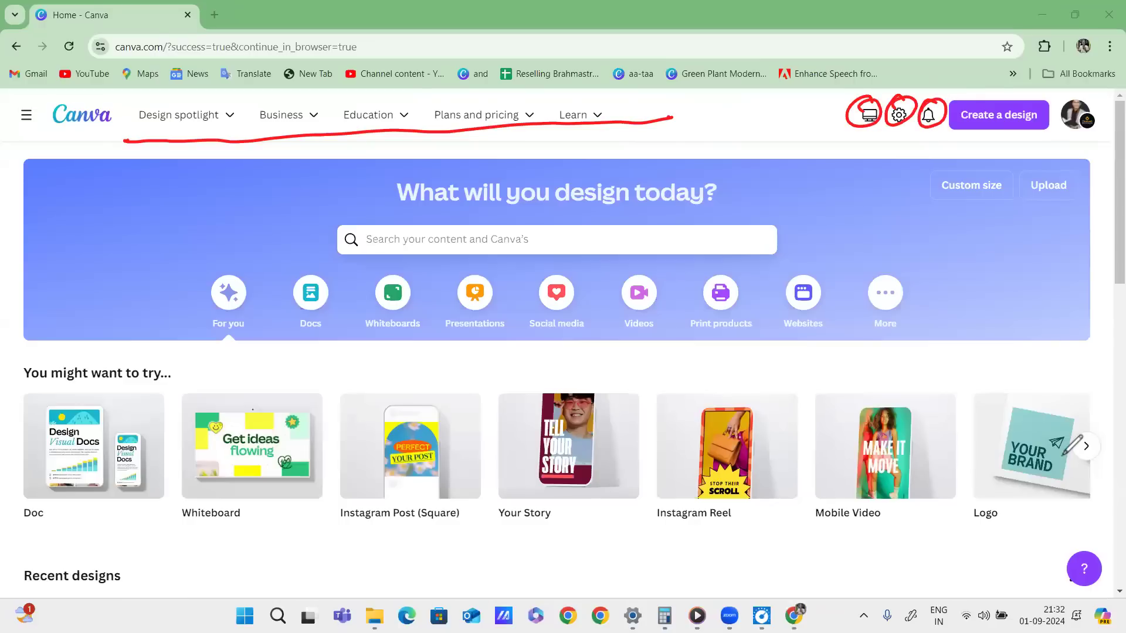
pyautogui.press('Escape')
pyautogui.moveTo(831, 96)
pyautogui.mouseDown()
pyautogui.moveTo(933, 89)
pyautogui.moveTo(939, 131)
pyautogui.moveTo(851, 99)
pyautogui.mouseUp()
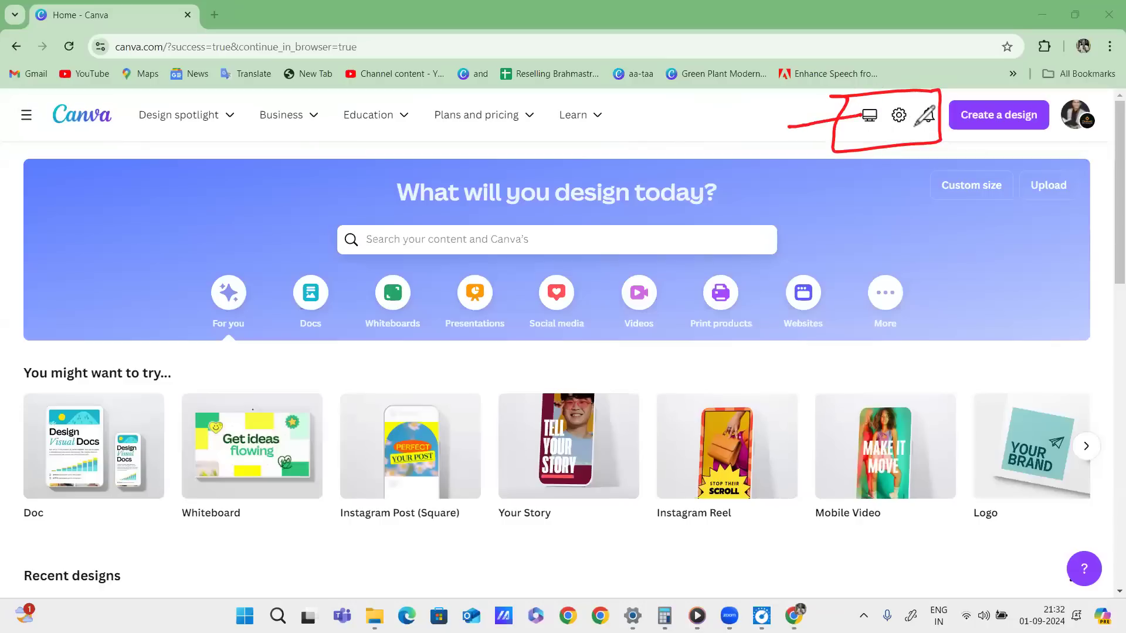
pyautogui.moveTo(871, 98)
pyautogui.mouseDown()
pyautogui.moveTo(854, 120)
pyautogui.moveTo(883, 98)
pyautogui.mouseUp()
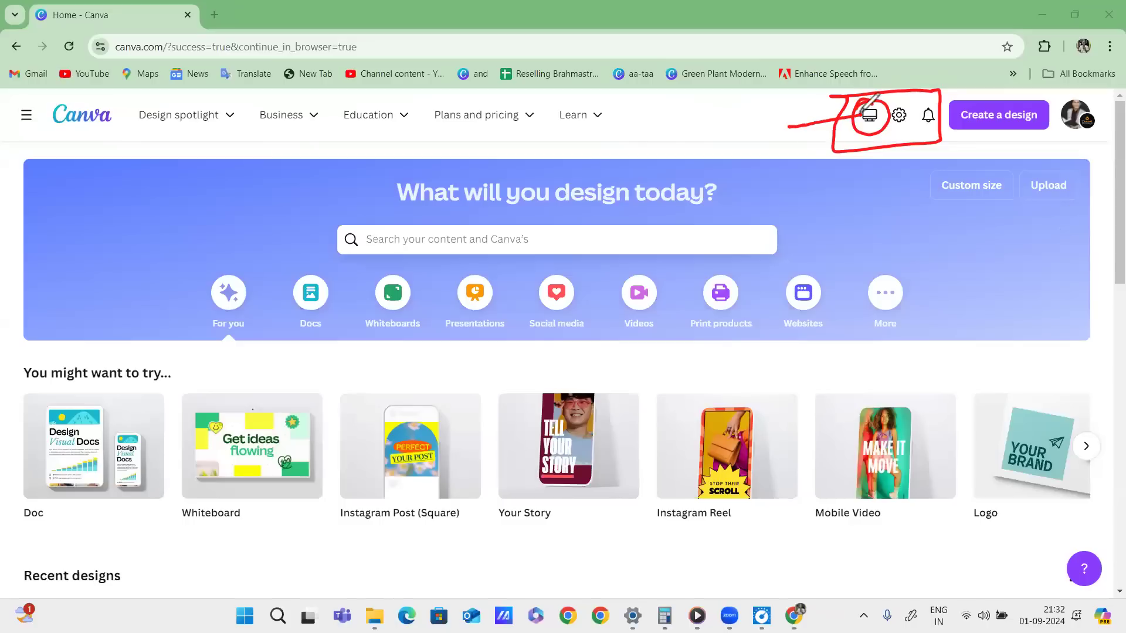
pyautogui.moveTo(741, 126)
pyautogui.mouseDown()
pyautogui.moveTo(752, 148)
pyautogui.moveTo(767, 175)
pyautogui.mouseUp()
pyautogui.moveTo(760, 108)
pyautogui.mouseDown()
pyautogui.moveTo(794, 139)
pyautogui.moveTo(724, 120)
pyautogui.moveTo(731, 137)
pyautogui.mouseUp()
pyautogui.moveTo(718, 201); pyautogui.dragTo(751, 182)
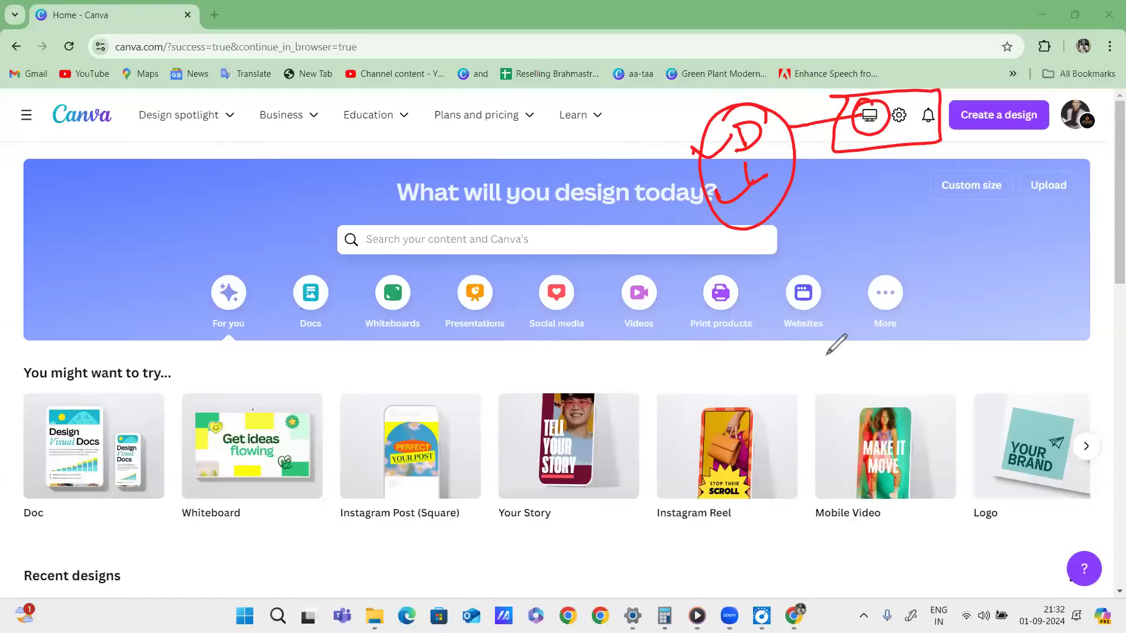
pyautogui.moveTo(817, 176)
pyautogui.mouseDown()
pyautogui.moveTo(806, 199)
pyautogui.moveTo(832, 204)
pyautogui.mouseUp()
pyautogui.moveTo(808, 191)
pyautogui.mouseDown()
pyautogui.moveTo(827, 187)
pyautogui.moveTo(837, 210)
pyautogui.moveTo(842, 194)
pyautogui.mouseUp()
pyautogui.moveTo(860, 174); pyautogui.dragTo(856, 198)
pyautogui.moveTo(858, 173); pyautogui.dragTo(861, 191)
pyautogui.moveTo(805, 218); pyautogui.dragTo(880, 205)
pyautogui.moveTo(809, 229); pyautogui.dragTo(872, 204)
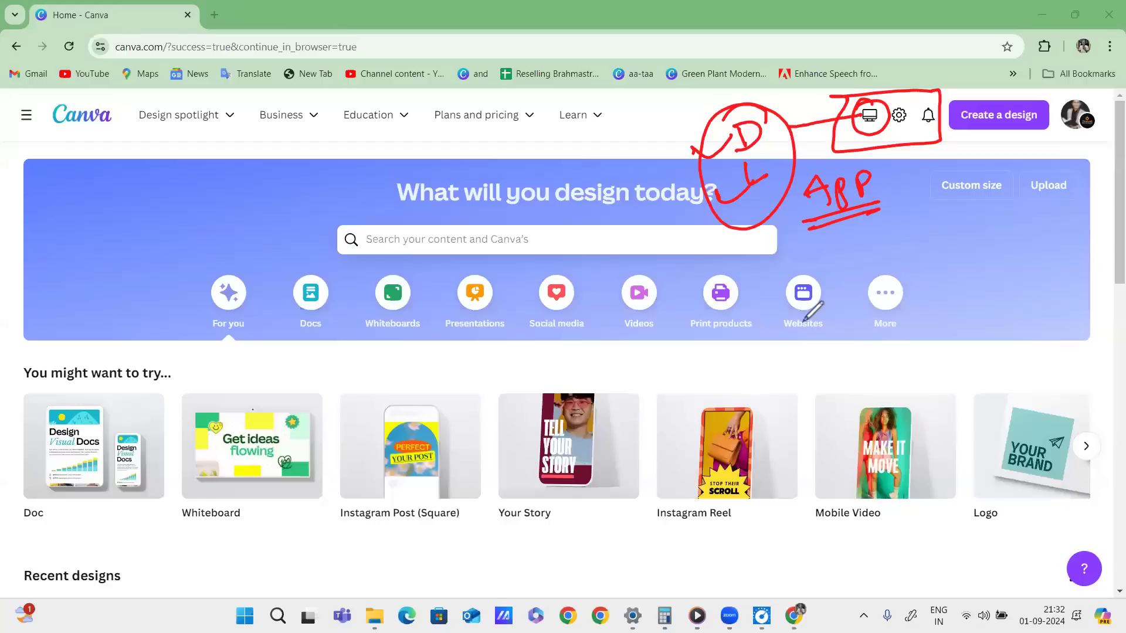
pyautogui.moveTo(772, 268); pyautogui.dragTo(881, 229)
pyautogui.click(849, 235)
pyautogui.moveTo(886, 223); pyautogui.dragTo(943, 198)
pyautogui.click(956, 189)
pyautogui.moveTo(782, 299); pyautogui.dragTo(802, 292)
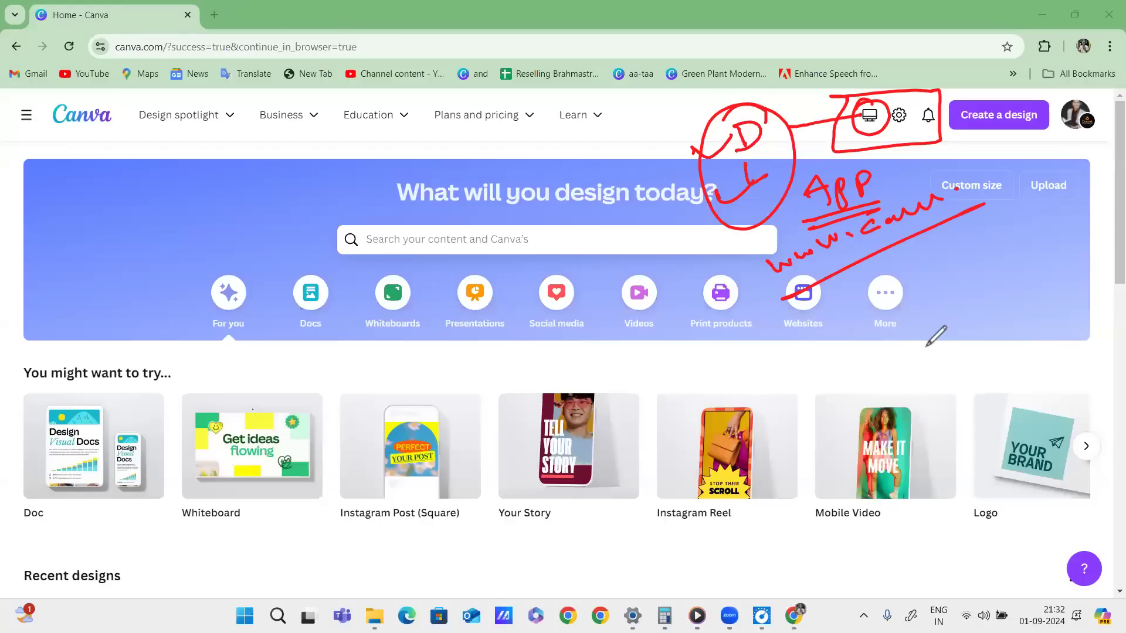
pyautogui.moveTo(763, 249); pyautogui.dragTo(939, 191)
pyautogui.moveTo(986, 204); pyautogui.dragTo(837, 293)
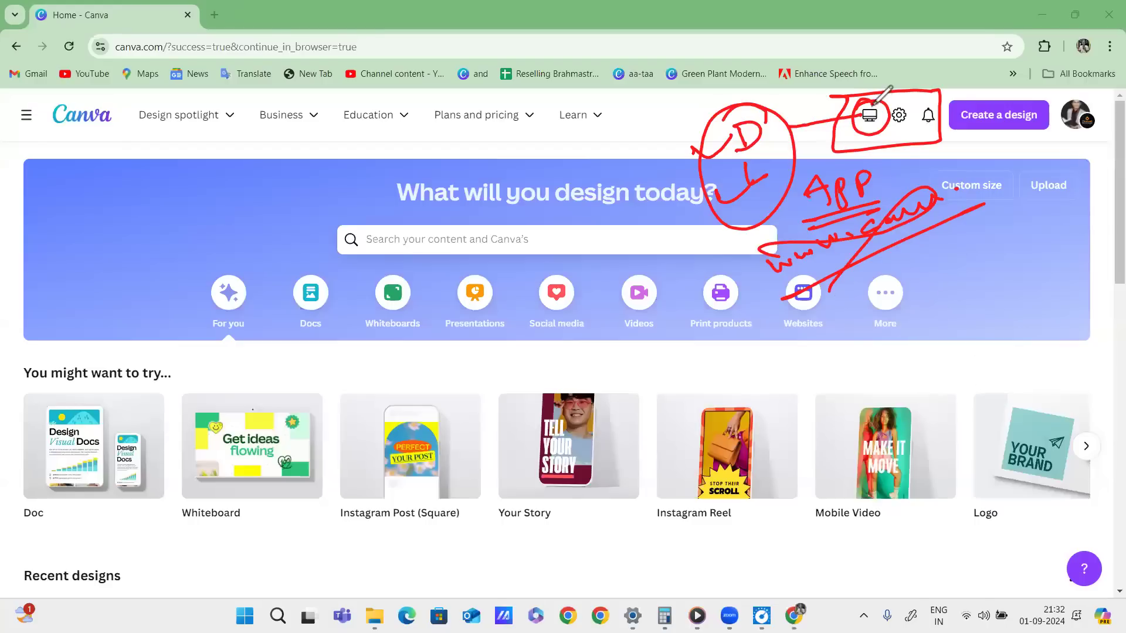
pyautogui.moveTo(868, 154)
pyautogui.mouseDown()
pyautogui.moveTo(798, 226)
pyautogui.moveTo(871, 156)
pyautogui.mouseUp()
pyautogui.moveTo(859, 102)
pyautogui.mouseDown()
pyautogui.moveTo(880, 108)
pyautogui.moveTo(866, 109)
pyautogui.mouseUp()
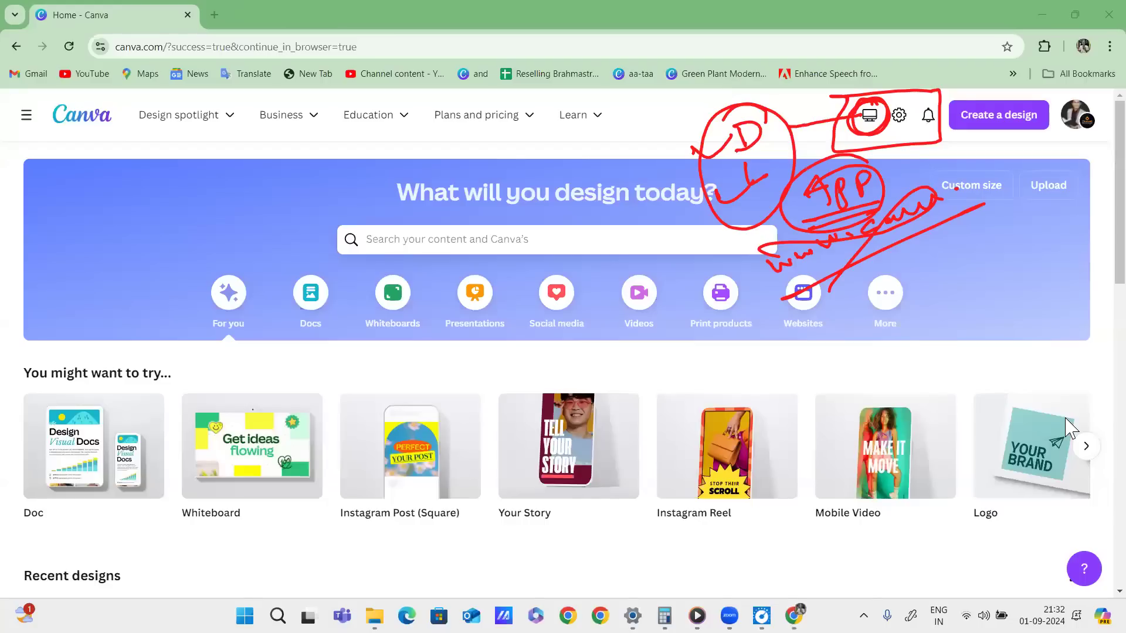
pyautogui.click(720, 155)
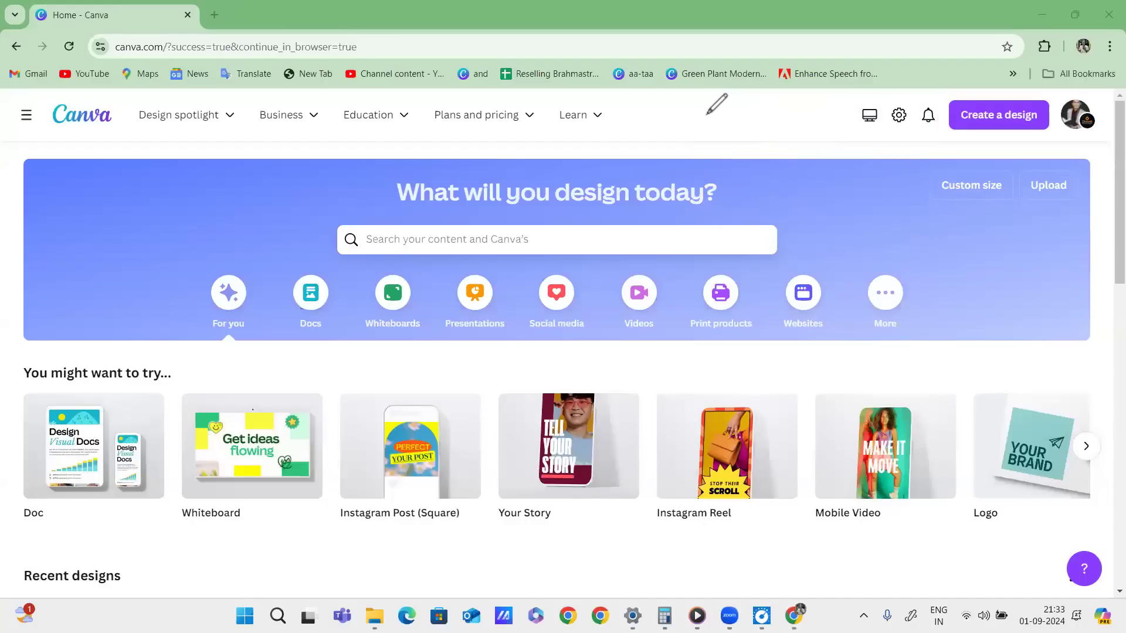
pyautogui.moveTo(903, 100)
pyautogui.mouseDown()
pyautogui.moveTo(912, 104)
pyautogui.moveTo(899, 100)
pyautogui.mouseUp()
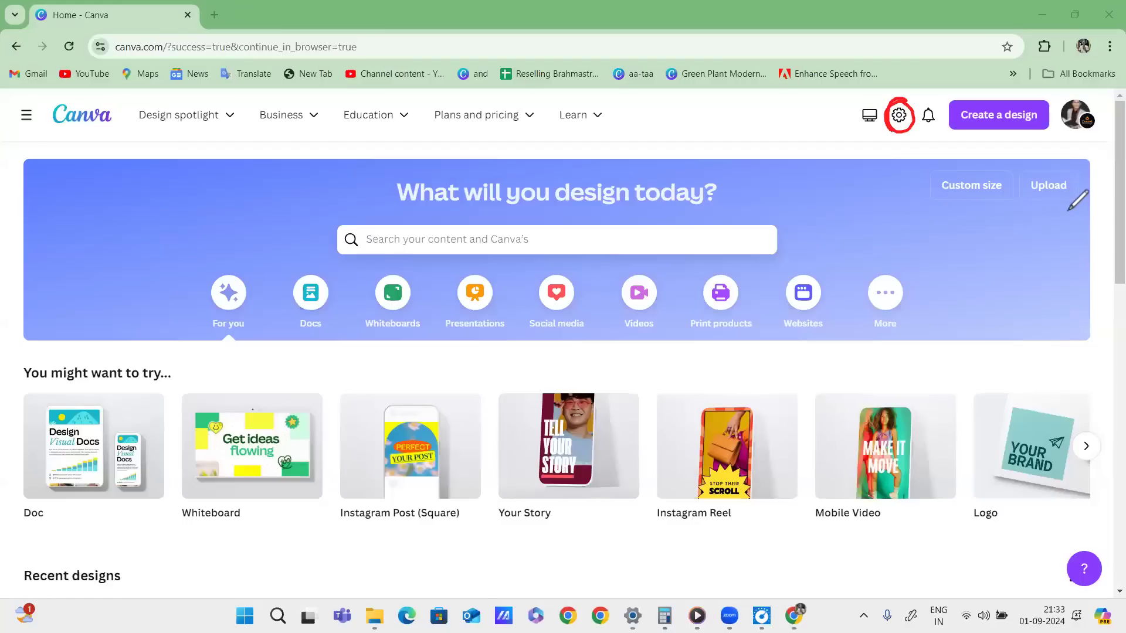
# Open Canva's Your account settings and tick the profile photo and its options in red.
pyautogui.click(899, 115)
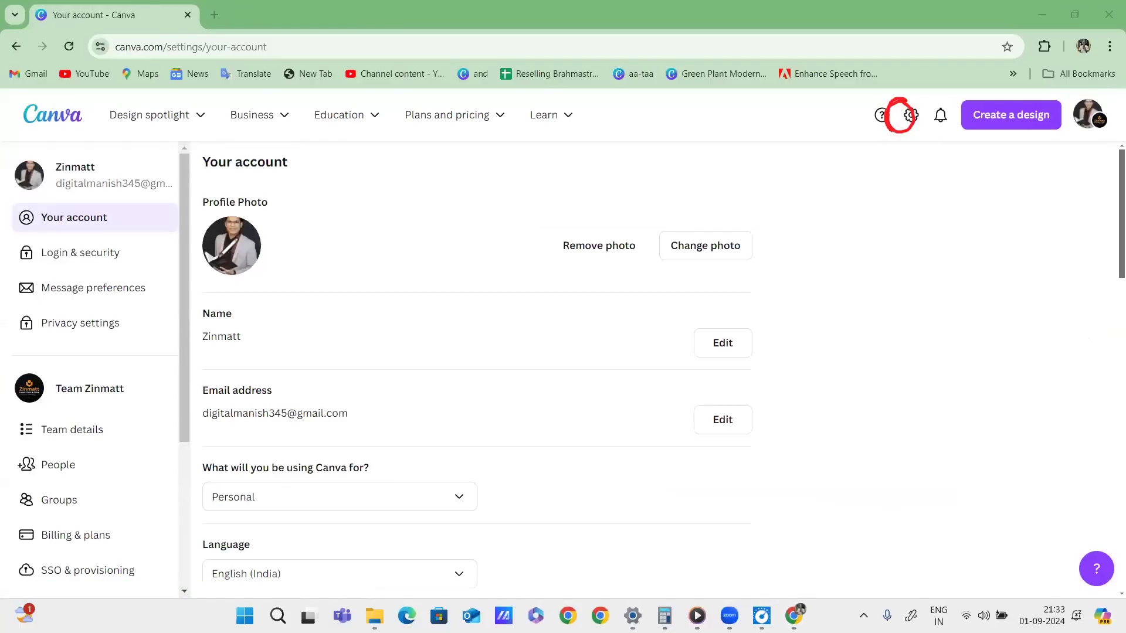
pyautogui.moveTo(236, 259); pyautogui.dragTo(335, 224)
pyautogui.moveTo(271, 251); pyautogui.dragTo(387, 221)
pyautogui.moveTo(562, 264); pyautogui.dragTo(644, 255)
pyautogui.moveTo(675, 264); pyautogui.dragTo(809, 221)
# Mark the name, e-mail address and personal settings list in red, then clear the ink.
pyautogui.moveTo(214, 358)
pyautogui.mouseDown()
pyautogui.moveTo(292, 334)
pyautogui.moveTo(342, 335)
pyautogui.mouseUp()
pyautogui.moveTo(693, 324); pyautogui.dragTo(752, 324)
pyautogui.moveTo(288, 432)
pyautogui.mouseDown()
pyautogui.moveTo(358, 413)
pyautogui.moveTo(443, 417)
pyautogui.mouseUp()
pyautogui.moveTo(681, 417); pyautogui.dragTo(789, 421)
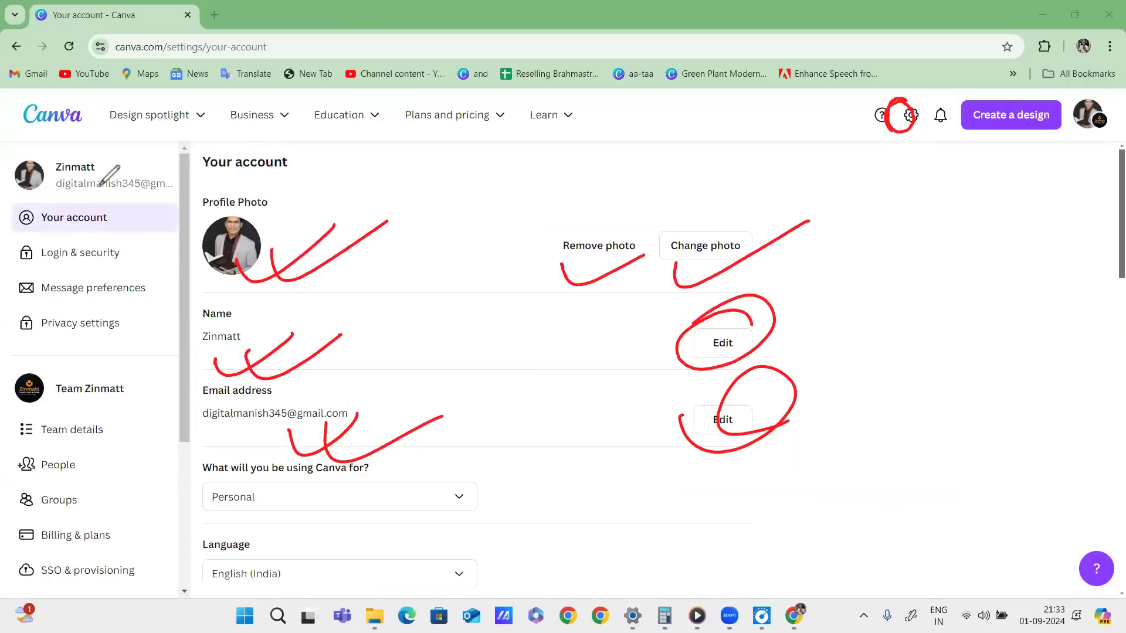
pyautogui.moveTo(123, 152)
pyautogui.mouseDown()
pyautogui.moveTo(15, 326)
pyautogui.moveTo(125, 150)
pyautogui.moveTo(193, 194)
pyautogui.moveTo(88, 150)
pyautogui.moveTo(152, 141)
pyautogui.mouseUp()
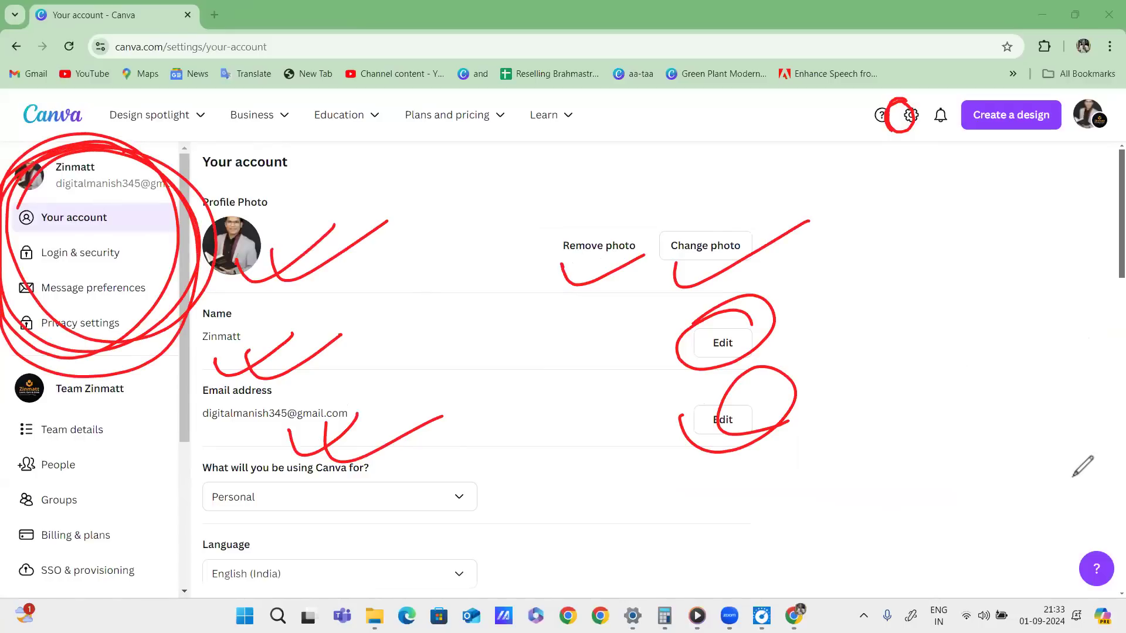
pyautogui.press('e')
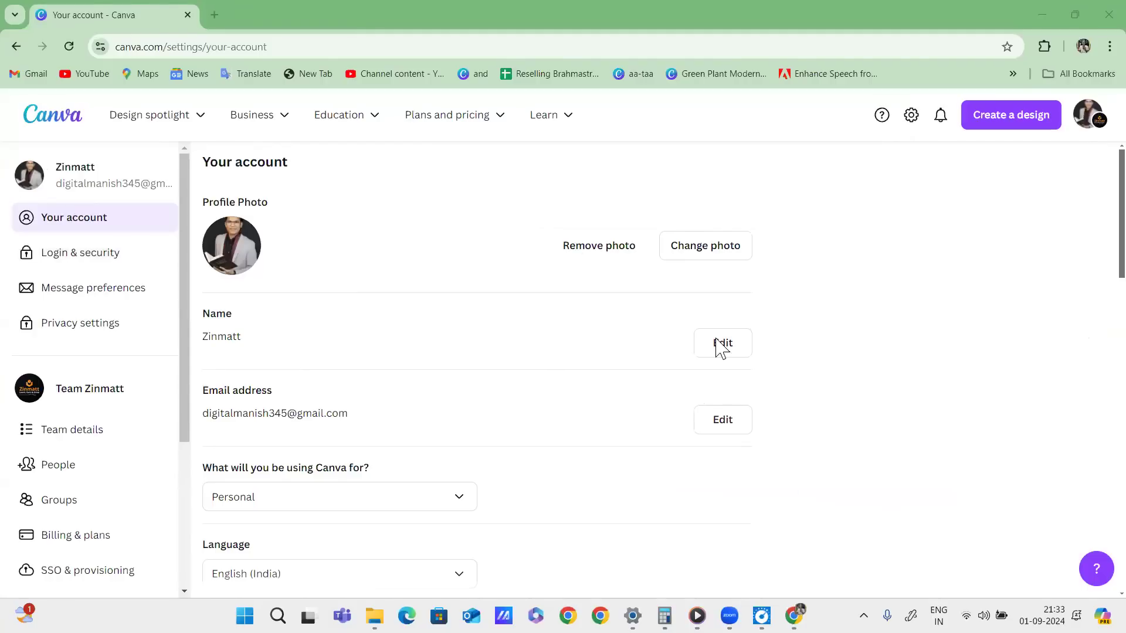
# Switch Canva's interface to the Dark theme in the Theme section.
pyautogui.scroll(-14, 1094, 255)
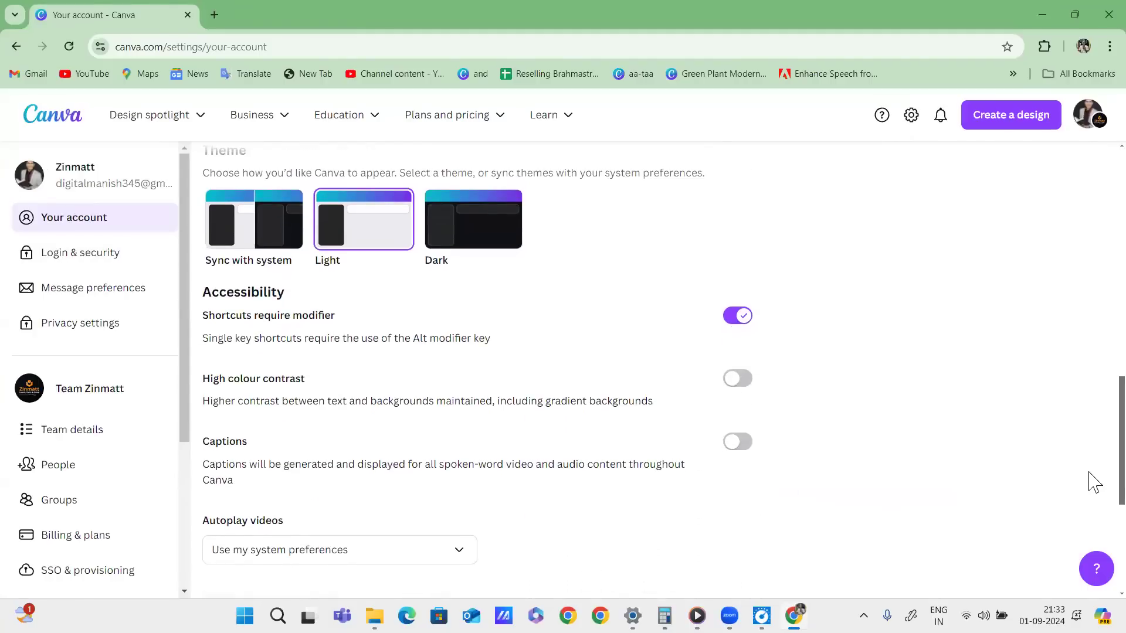
pyautogui.scroll(1, 1091, 478)
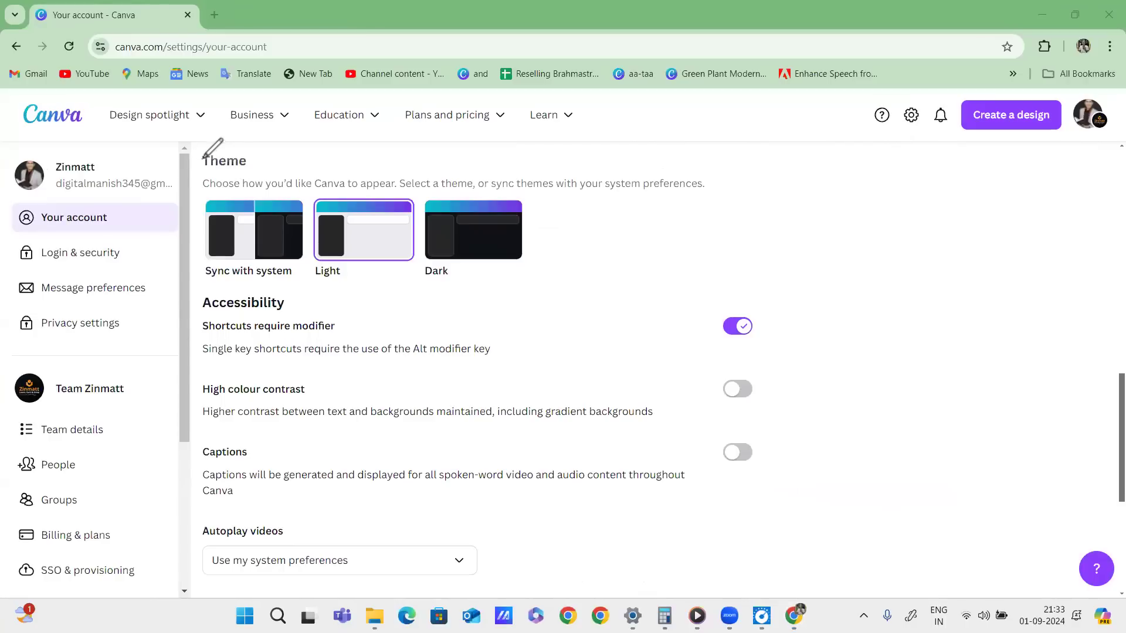
pyautogui.moveTo(206, 152); pyautogui.dragTo(250, 140)
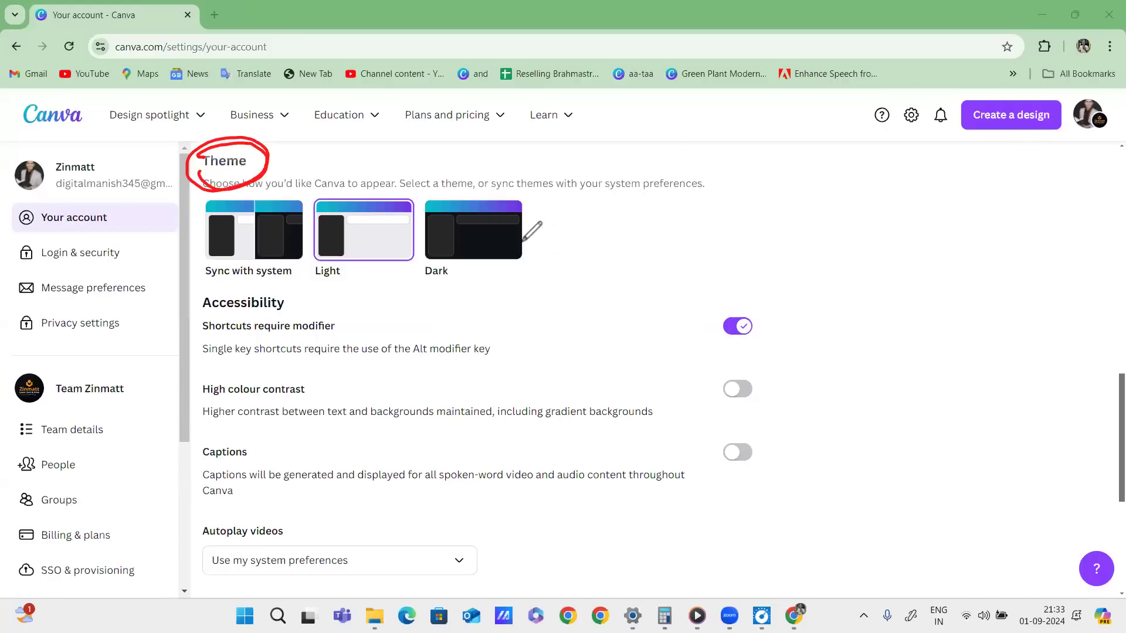
pyautogui.moveTo(503, 236); pyautogui.dragTo(621, 222)
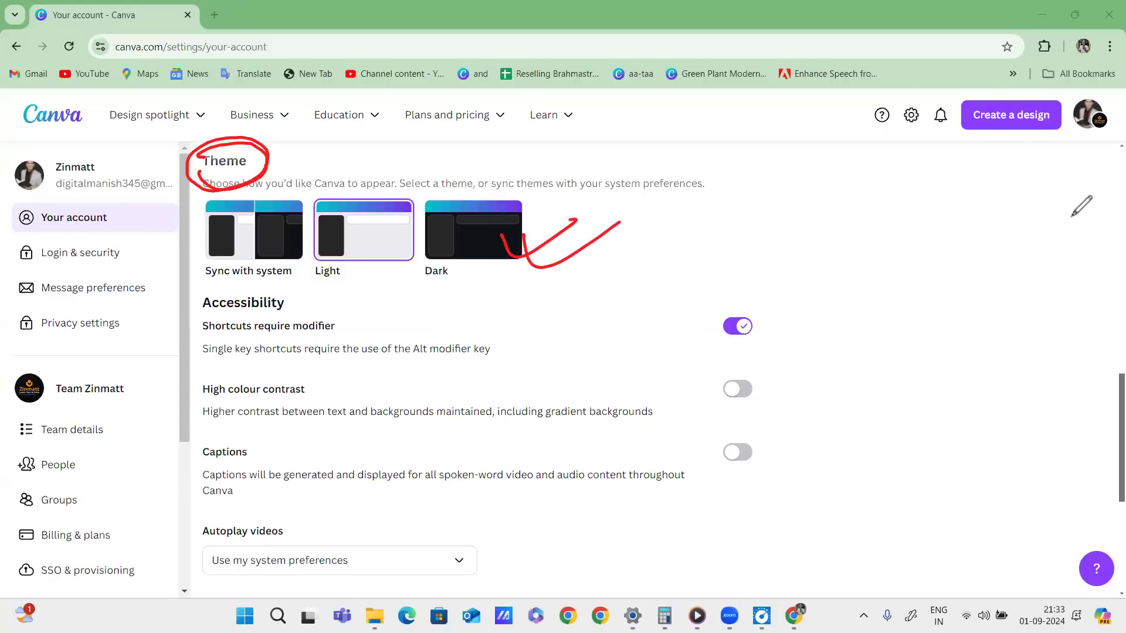
pyautogui.click(474, 230)
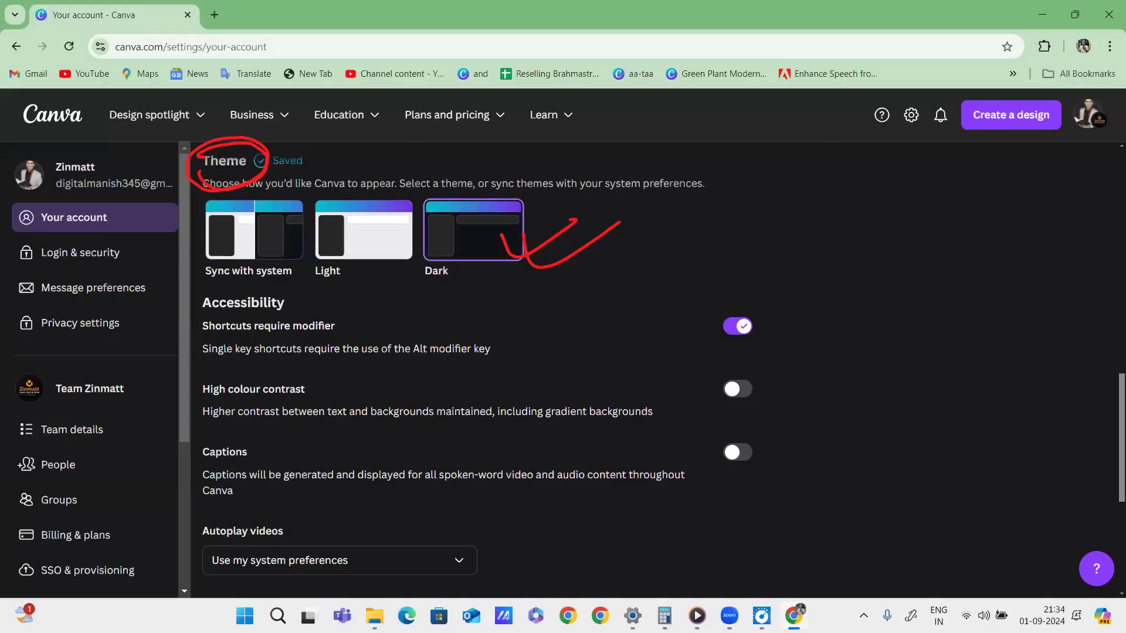
# Annotate the settings gear, Theme heading and Dark theme option in red.
pyautogui.moveTo(915, 101); pyautogui.dragTo(916, 103)
pyautogui.moveTo(177, 189); pyautogui.dragTo(270, 176)
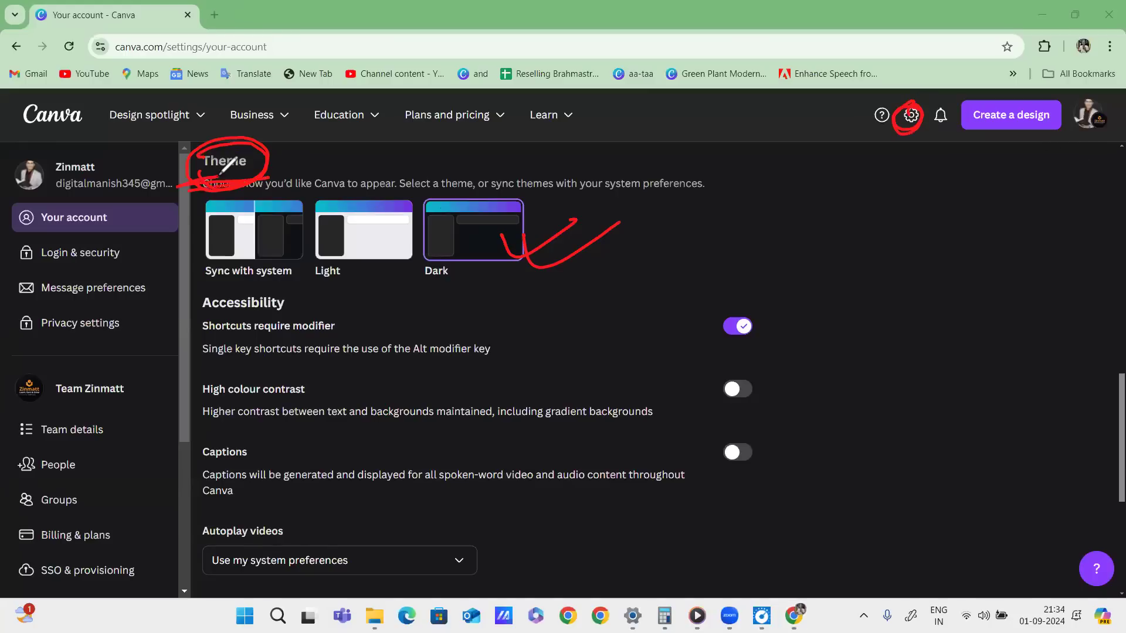
pyautogui.moveTo(452, 280)
pyautogui.mouseDown()
pyautogui.moveTo(434, 281)
pyautogui.moveTo(528, 282)
pyautogui.mouseUp()
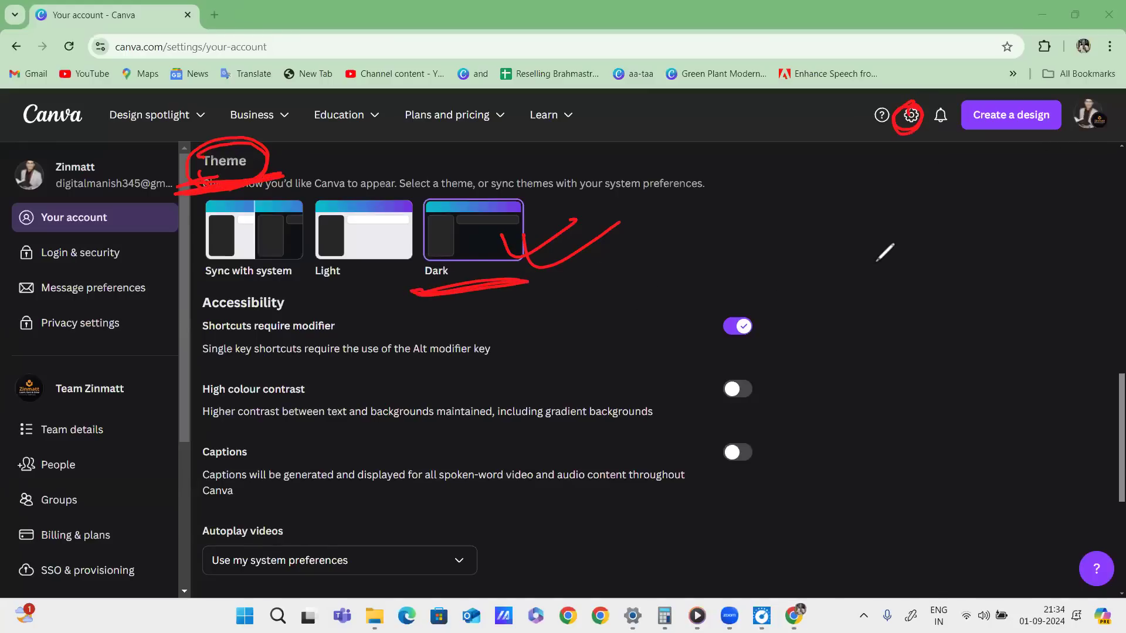
pyautogui.moveTo(908, 124)
pyautogui.mouseDown()
pyautogui.moveTo(910, 193)
pyautogui.moveTo(931, 166)
pyautogui.mouseUp()
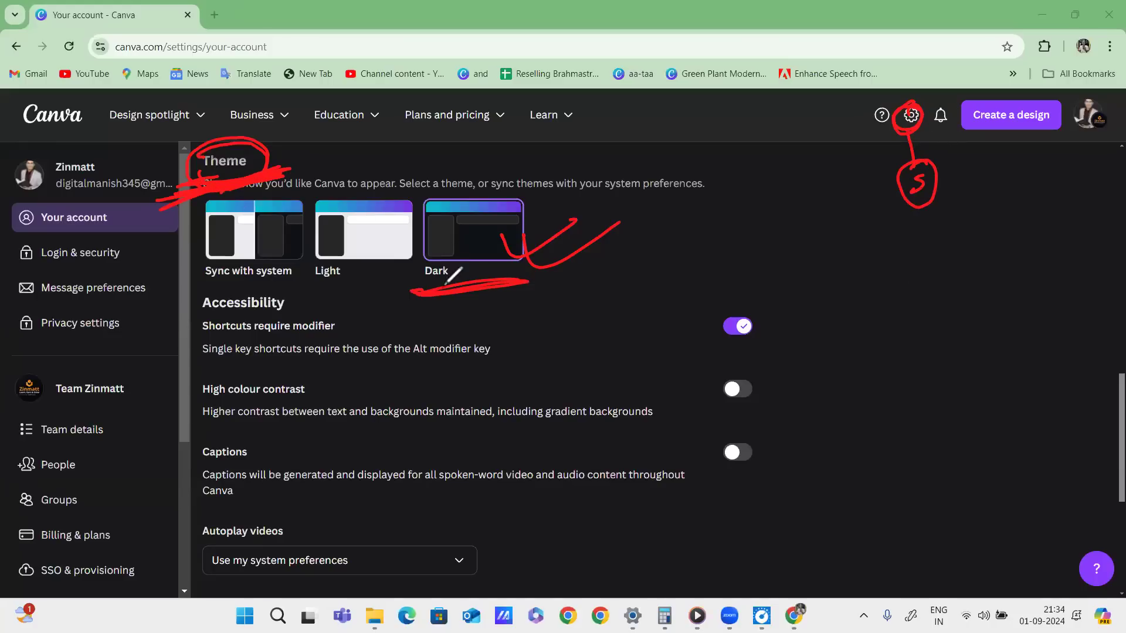
pyautogui.moveTo(543, 194)
pyautogui.mouseDown()
pyautogui.moveTo(425, 202)
pyautogui.moveTo(528, 298)
pyautogui.moveTo(376, 228)
pyautogui.mouseUp()
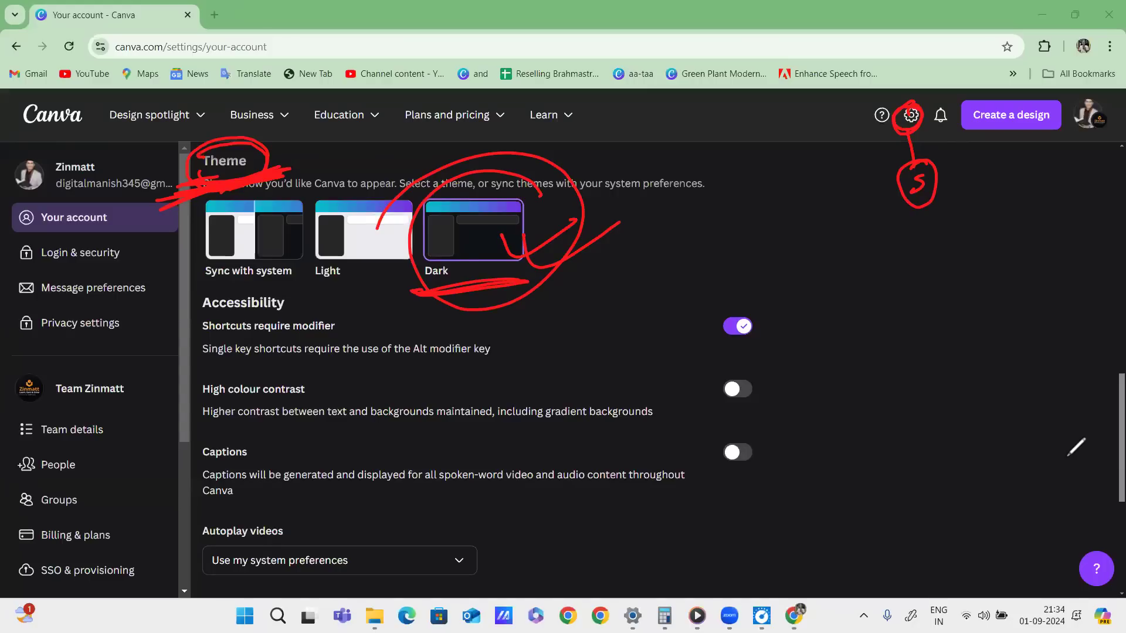
# Write and underline a circled GA note, then clear all red annotations.
pyautogui.moveTo(827, 266); pyautogui.dragTo(845, 295)
pyautogui.moveTo(847, 231)
pyautogui.mouseDown()
pyautogui.moveTo(827, 253)
pyautogui.moveTo(870, 286)
pyautogui.mouseUp()
pyautogui.moveTo(844, 271); pyautogui.dragTo(874, 260)
pyautogui.moveTo(775, 347); pyautogui.dragTo(915, 280)
pyautogui.moveTo(792, 353); pyautogui.dragTo(925, 301)
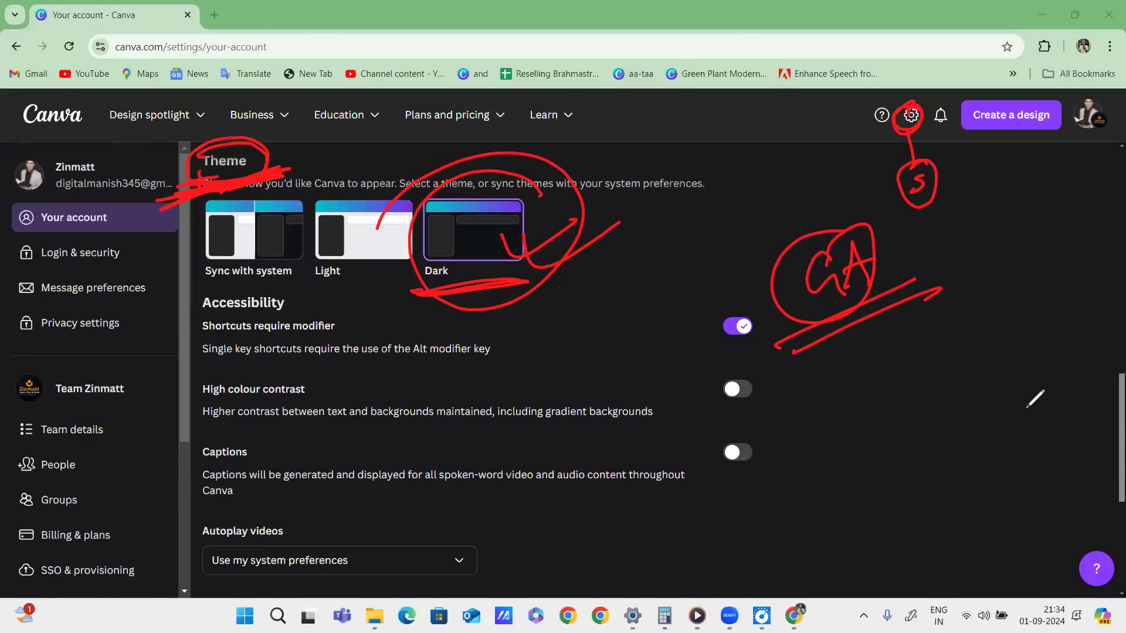
pyautogui.press('e')
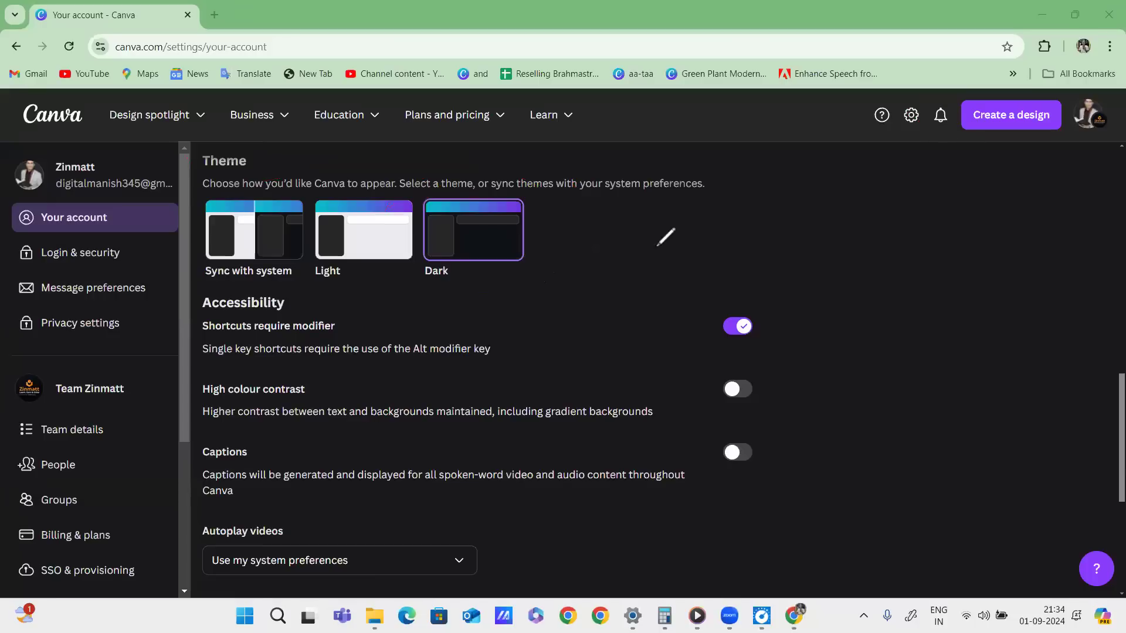
# Switch back to the Light theme and mark the notifications icon with a circled N.
pyautogui.click(364, 230)
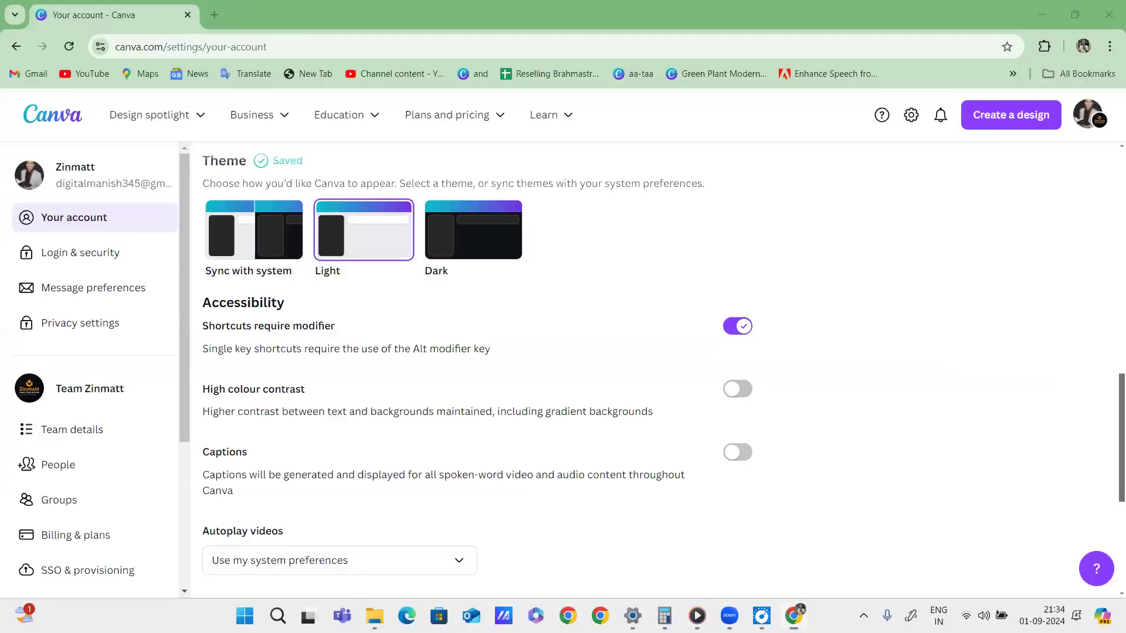
pyautogui.moveTo(951, 130); pyautogui.dragTo(943, 100)
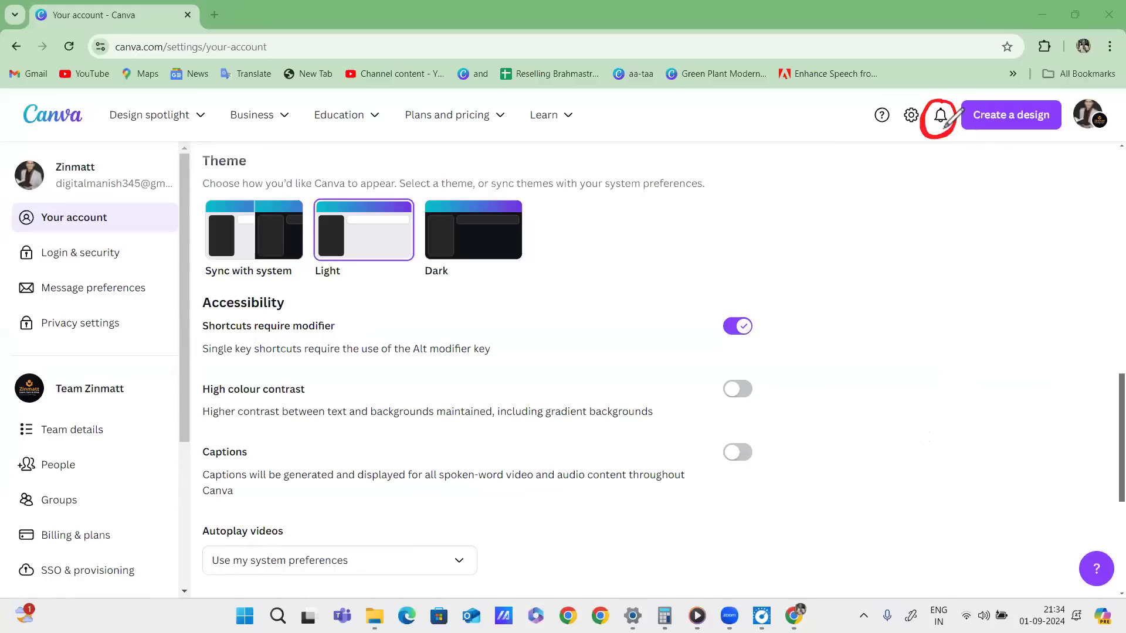
pyautogui.moveTo(941, 128); pyautogui.dragTo(946, 179)
pyautogui.moveTo(935, 195)
pyautogui.mouseDown()
pyautogui.moveTo(929, 216)
pyautogui.moveTo(965, 200)
pyautogui.moveTo(926, 178)
pyautogui.mouseUp()
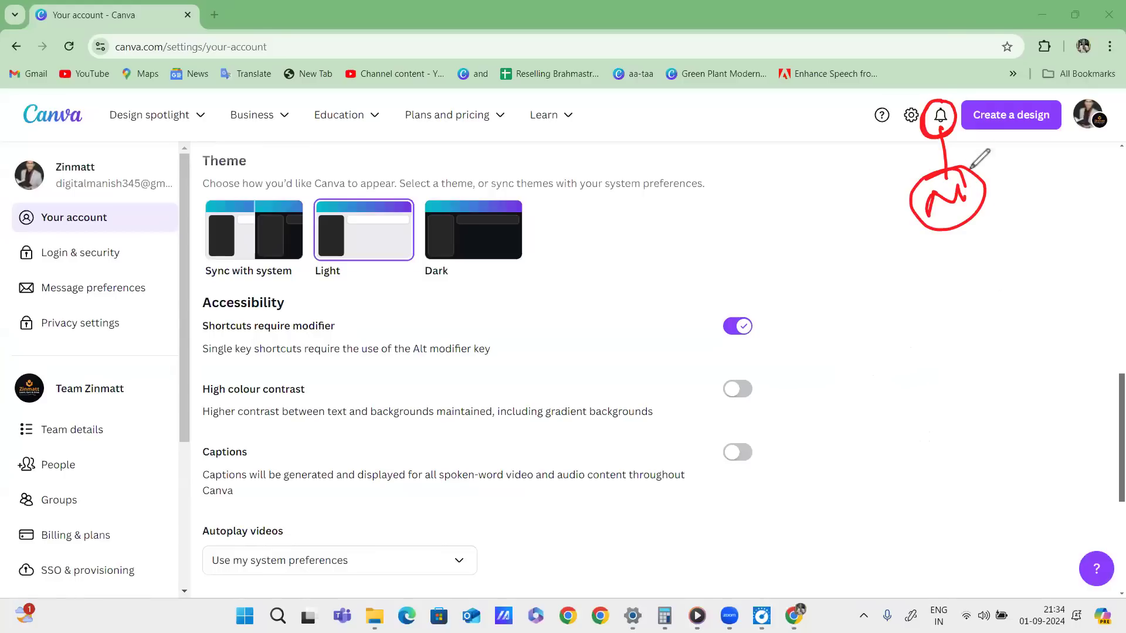
# Handwrite a circled T note with lines and a c-shaped mark beside it.
pyautogui.moveTo(827, 281); pyautogui.dragTo(853, 273)
pyautogui.moveTo(838, 277); pyautogui.dragTo(841, 303)
pyautogui.moveTo(855, 252); pyautogui.dragTo(845, 257)
pyautogui.moveTo(890, 286); pyautogui.dragTo(944, 269)
pyautogui.moveTo(905, 304); pyautogui.dragTo(949, 289)
pyautogui.moveTo(907, 324); pyautogui.dragTo(955, 305)
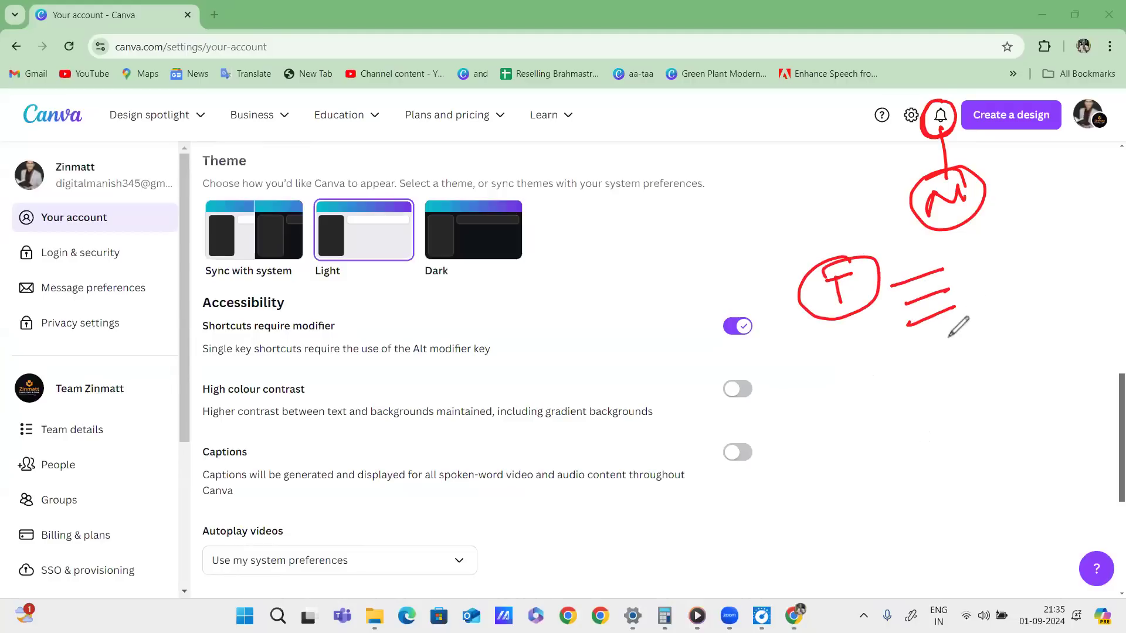
pyautogui.moveTo(971, 252); pyautogui.dragTo(986, 260)
# Reinforce the red circle around notifications, then clear the annotations.
pyautogui.moveTo(951, 110); pyautogui.dragTo(943, 104)
pyautogui.moveTo(980, 258); pyautogui.dragTo(967, 275)
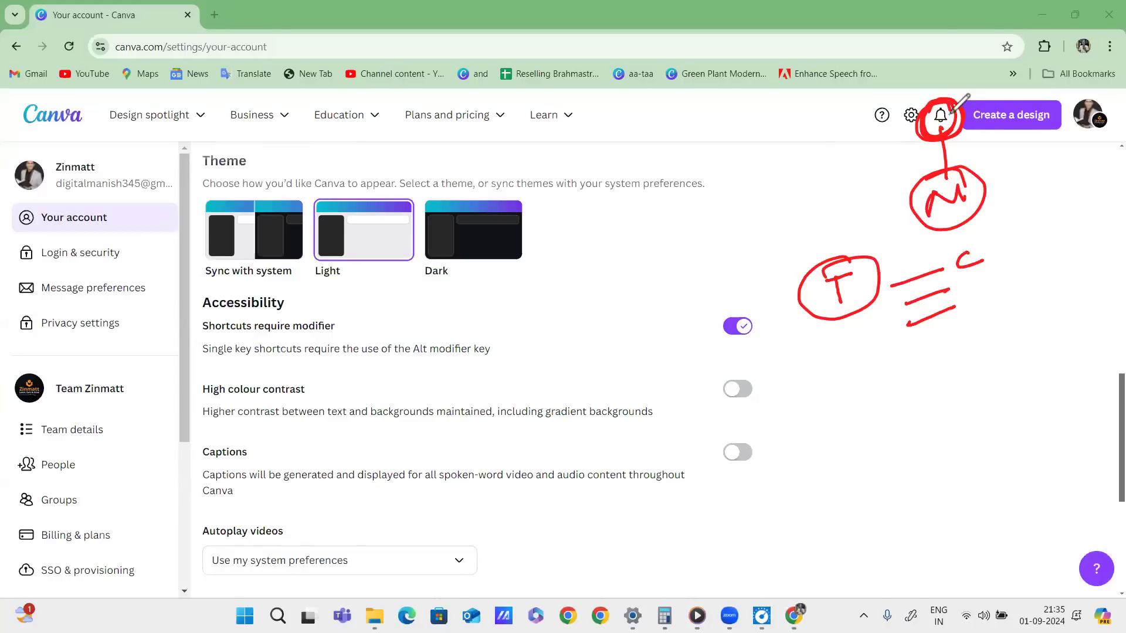
pyautogui.moveTo(959, 103); pyautogui.dragTo(964, 130)
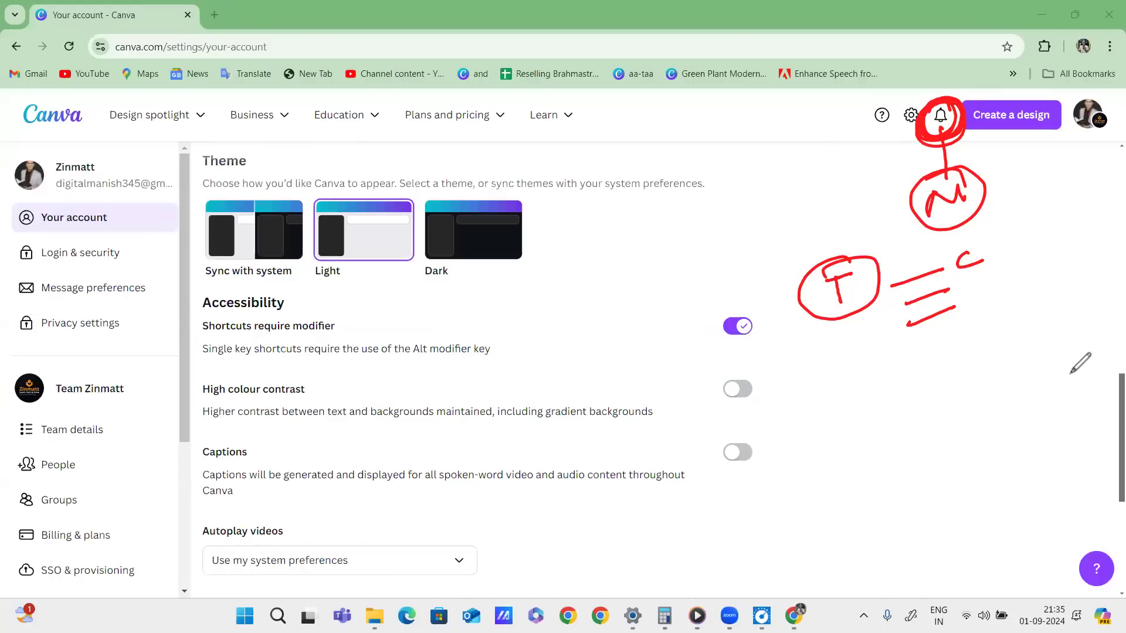
pyautogui.click(978, 135)
pyautogui.moveTo(939, 104)
pyautogui.mouseDown()
pyautogui.moveTo(925, 130)
pyautogui.moveTo(929, 108)
pyautogui.mouseUp()
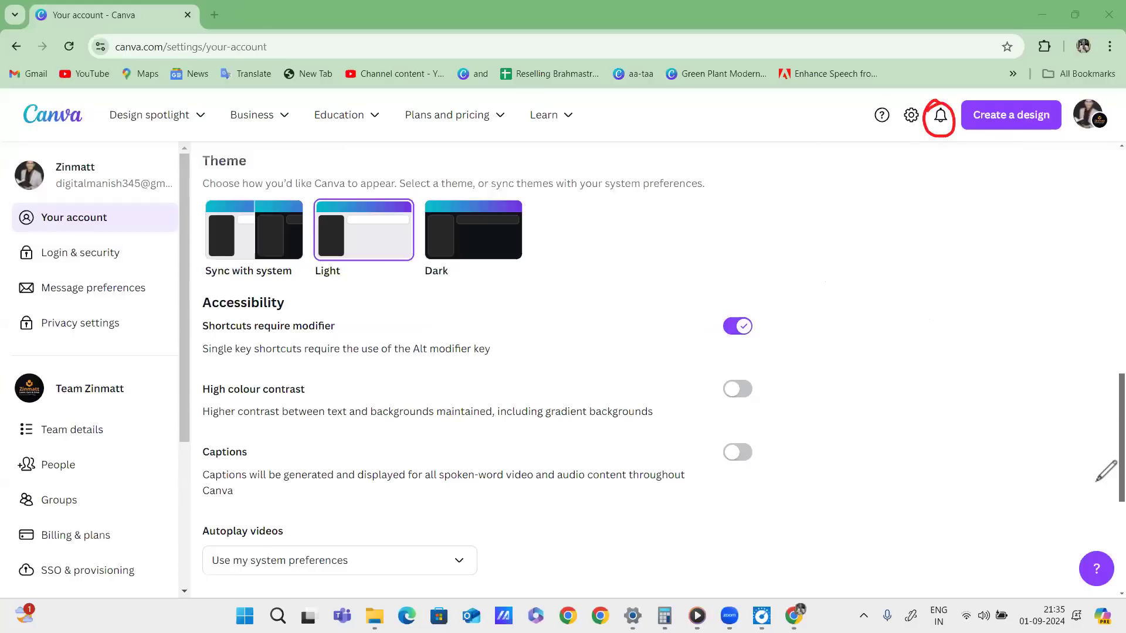
pyautogui.click(1101, 493)
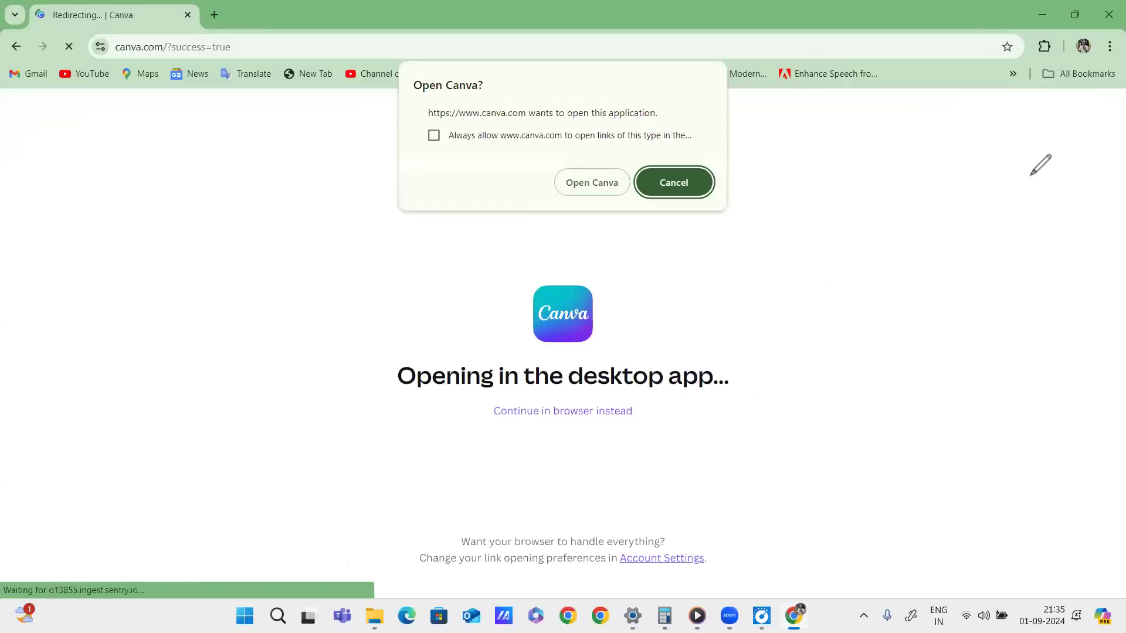
# Return to Canva's home page and circle Create a design in red.
pyautogui.click(673, 182)
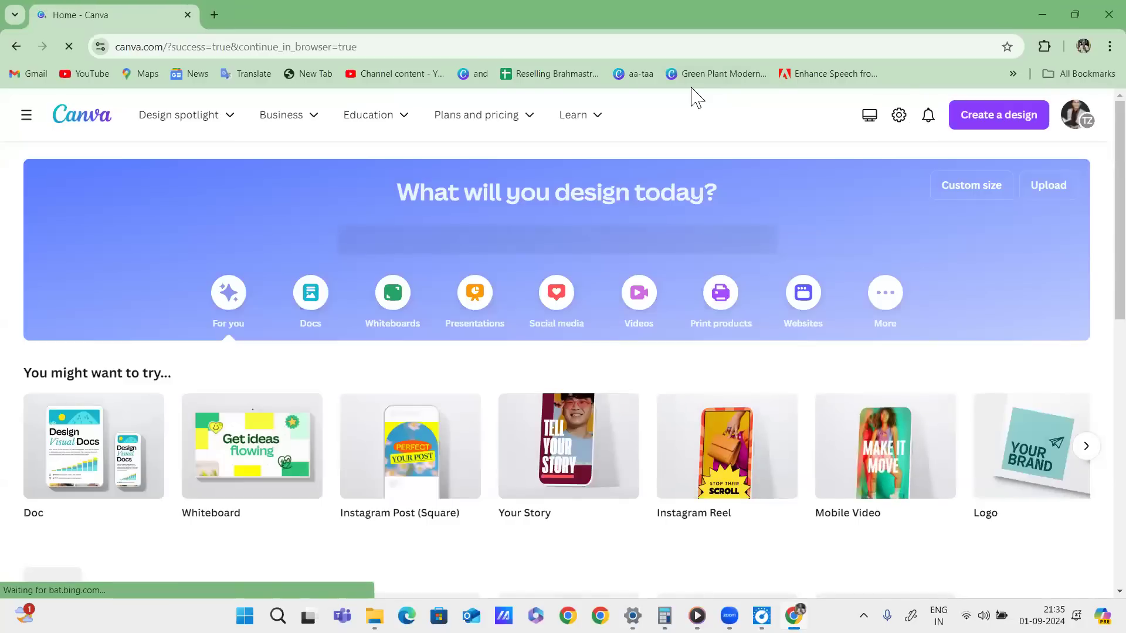
pyautogui.moveTo(1050, 103)
pyautogui.mouseDown()
pyautogui.moveTo(1029, 88)
pyautogui.moveTo(1026, 145)
pyautogui.moveTo(955, 166)
pyautogui.moveTo(976, 87)
pyautogui.mouseUp()
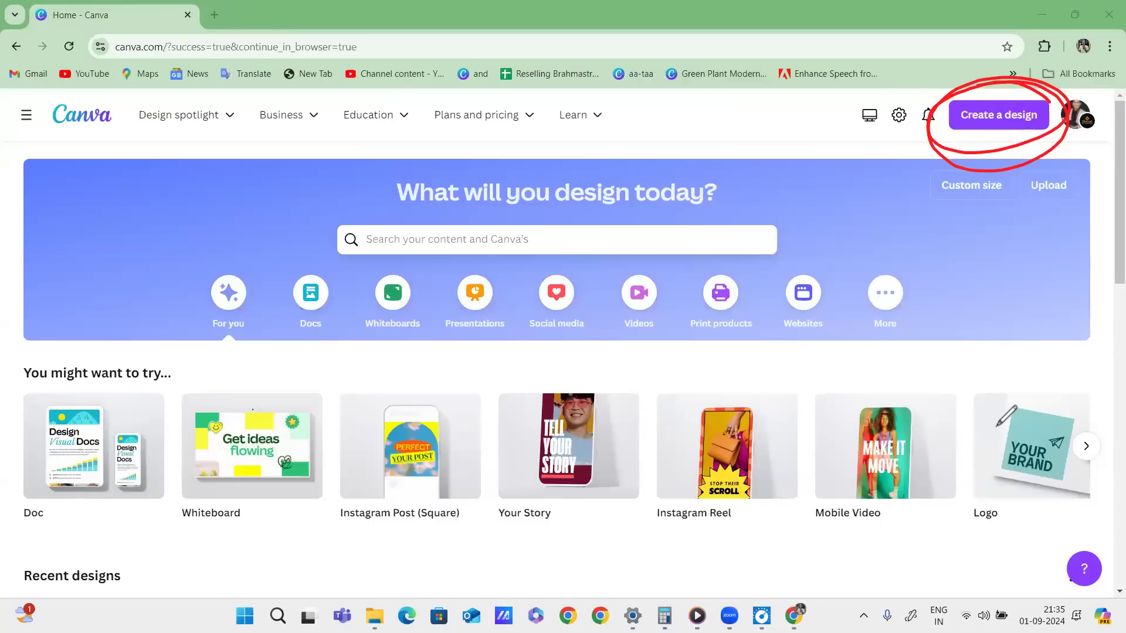
# Open a new tab and go to the zinmatt Instagram profile.
pyautogui.click(214, 15)
pyautogui.click(242, 40)
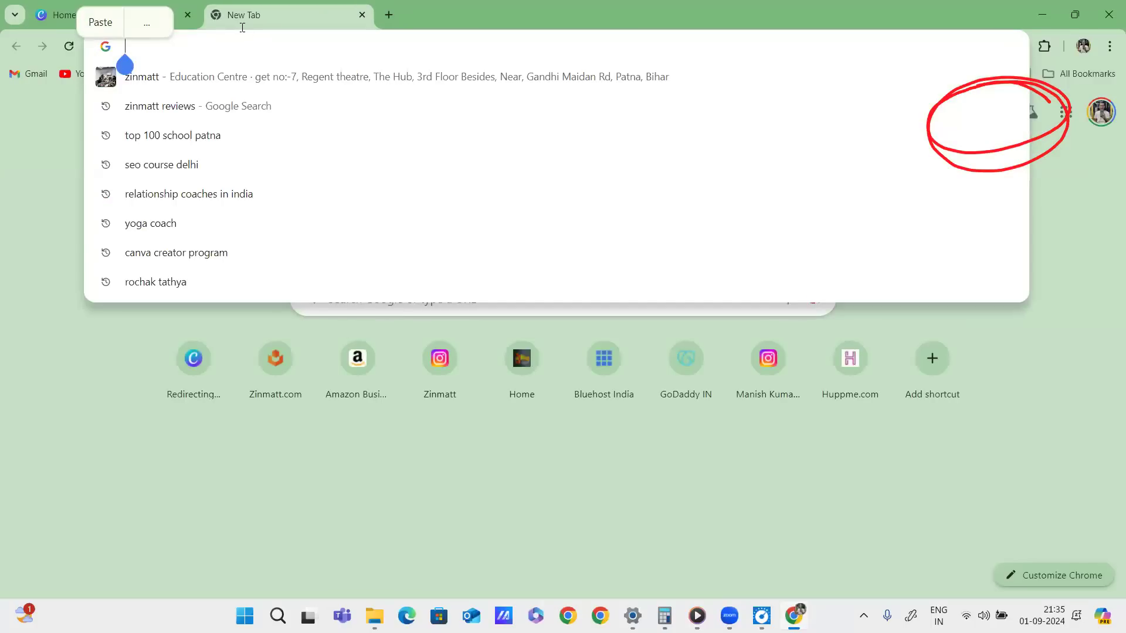
pyautogui.write('zinmatt')
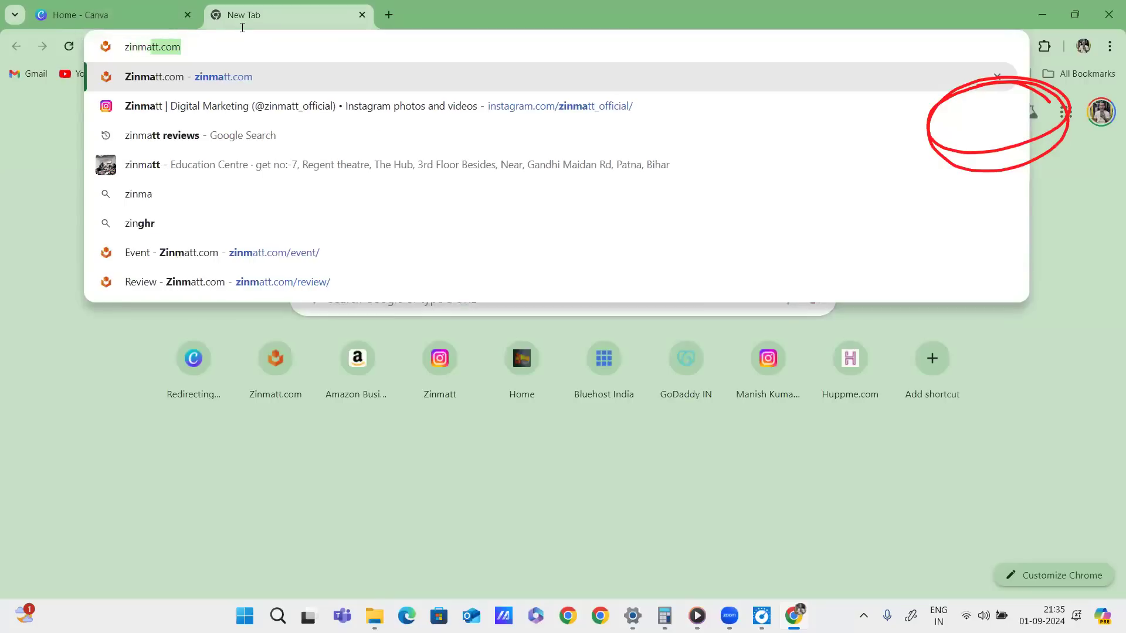
pyautogui.click(242, 111)
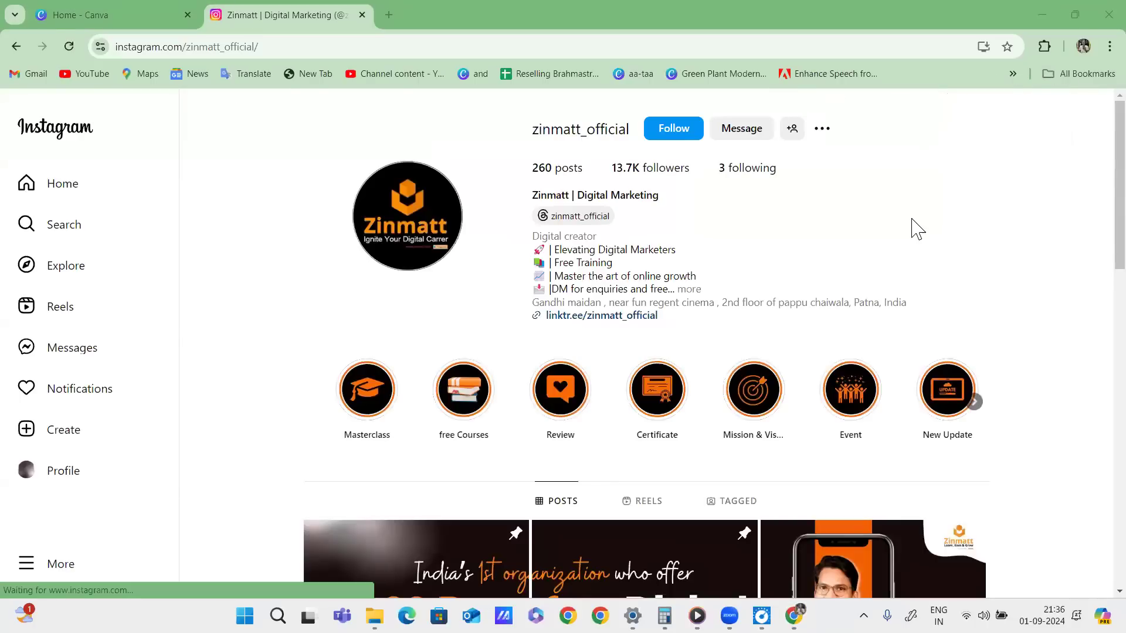
# Annotate the profile logo and story highlights in red, then clear the marks.
pyautogui.moveTo(445, 154)
pyautogui.mouseDown()
pyautogui.moveTo(202, 202)
pyautogui.moveTo(253, 167)
pyautogui.mouseUp()
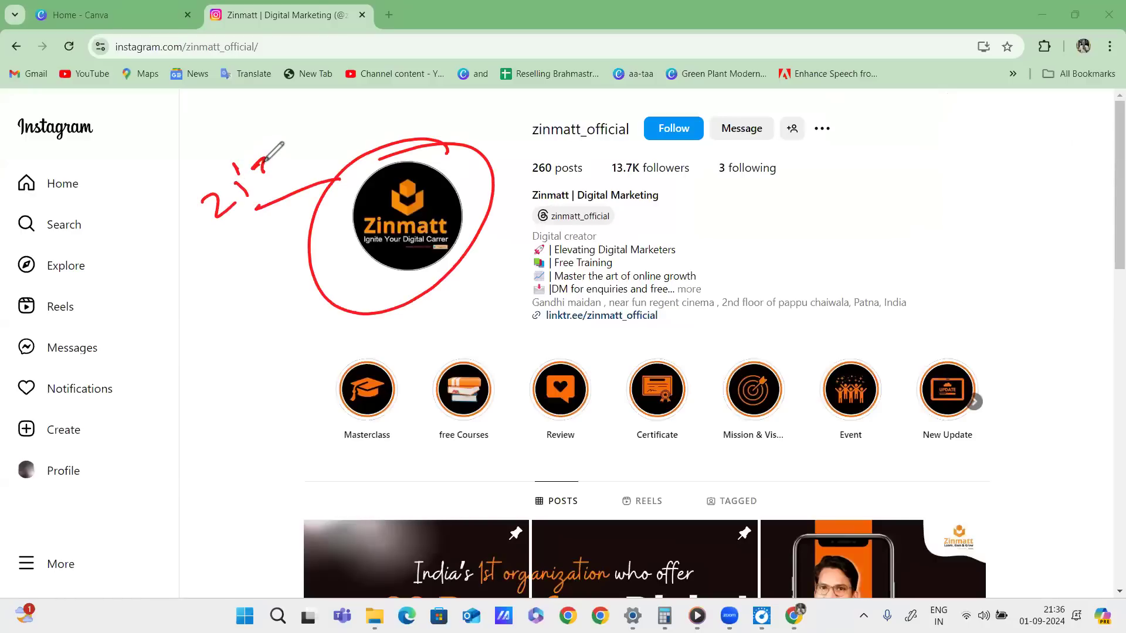
pyautogui.moveTo(187, 211); pyautogui.dragTo(183, 249)
pyautogui.click(193, 192)
pyautogui.moveTo(208, 203)
pyautogui.mouseDown()
pyautogui.moveTo(218, 225)
pyautogui.moveTo(298, 162)
pyautogui.mouseUp()
pyautogui.moveTo(208, 267); pyautogui.dragTo(318, 166)
pyautogui.moveTo(223, 265); pyautogui.dragTo(313, 207)
pyautogui.moveTo(387, 344)
pyautogui.mouseDown()
pyautogui.moveTo(490, 355)
pyautogui.moveTo(518, 340)
pyautogui.moveTo(616, 336)
pyautogui.moveTo(775, 352)
pyautogui.moveTo(955, 334)
pyautogui.moveTo(915, 386)
pyautogui.mouseUp()
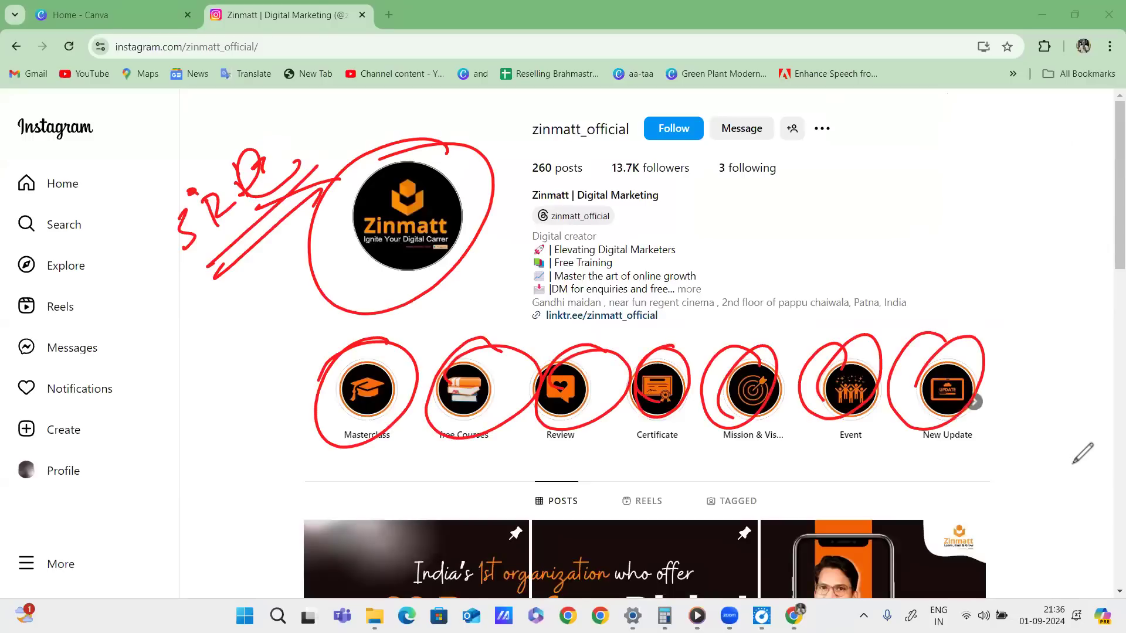
pyautogui.press('Escape')
# Browse the profile's posts grid, briefly outlining the top row of posts.
pyautogui.scroll(-9, 885, 176)
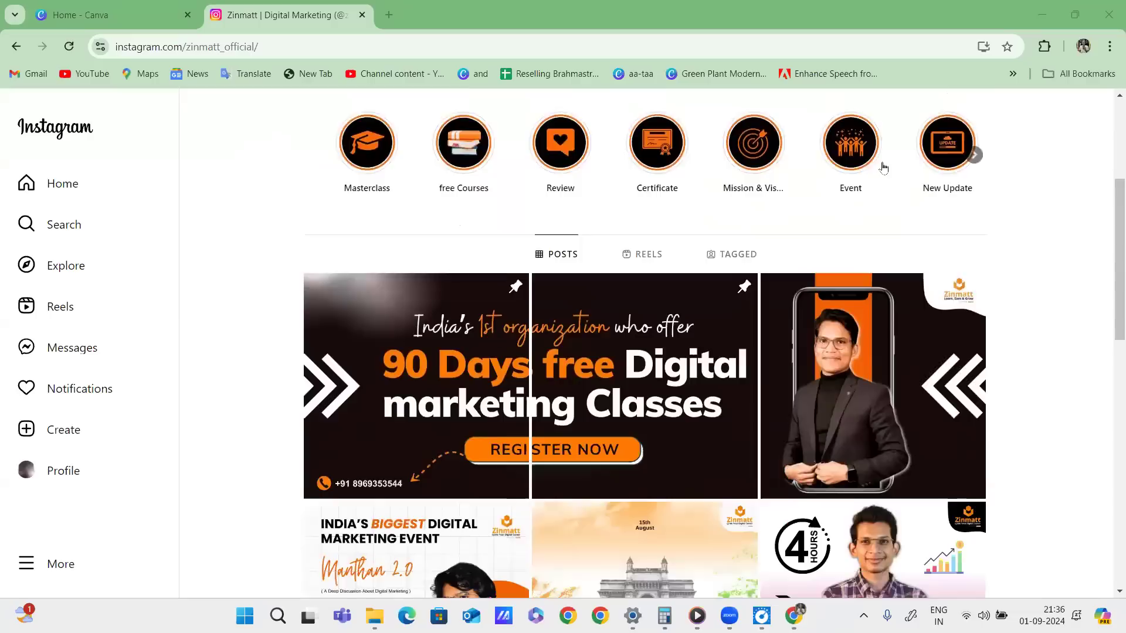
pyautogui.scroll(3, 958, 197)
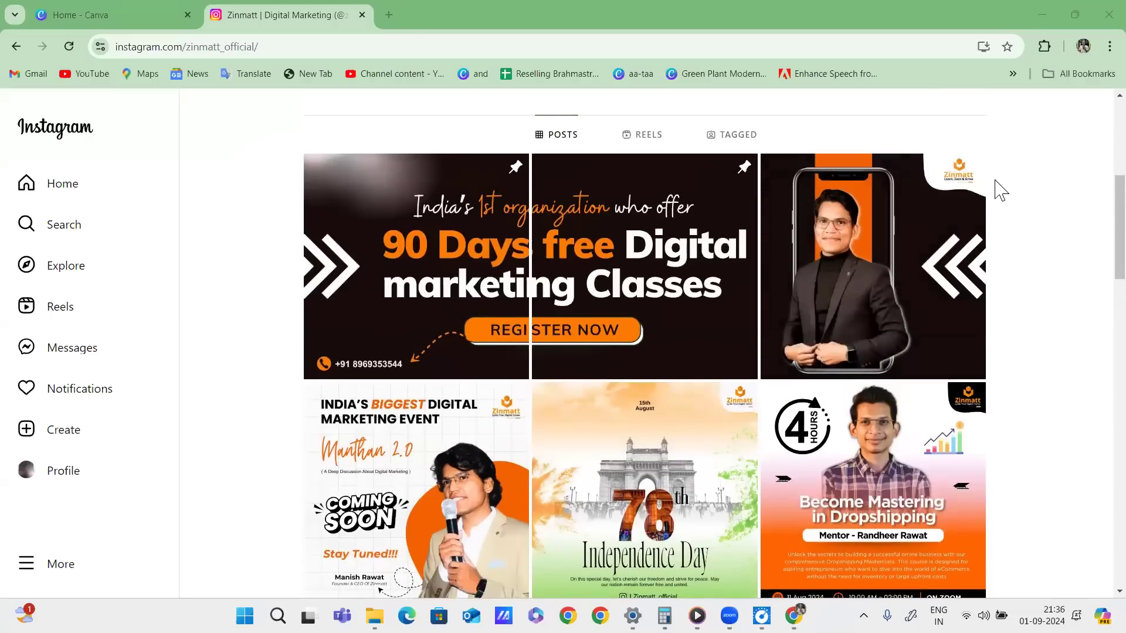
pyautogui.moveTo(278, 144)
pyautogui.mouseDown()
pyautogui.moveTo(1032, 166)
pyautogui.moveTo(410, 431)
pyautogui.moveTo(304, 140)
pyautogui.mouseUp()
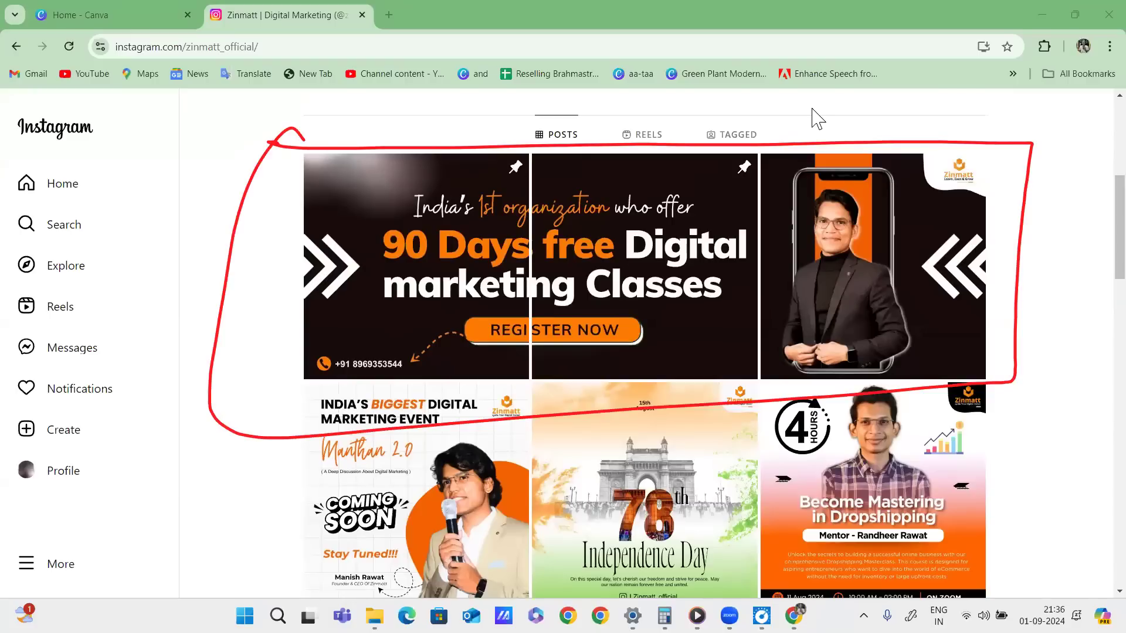
pyautogui.press('Escape')
pyautogui.scroll(-6, 789, 281)
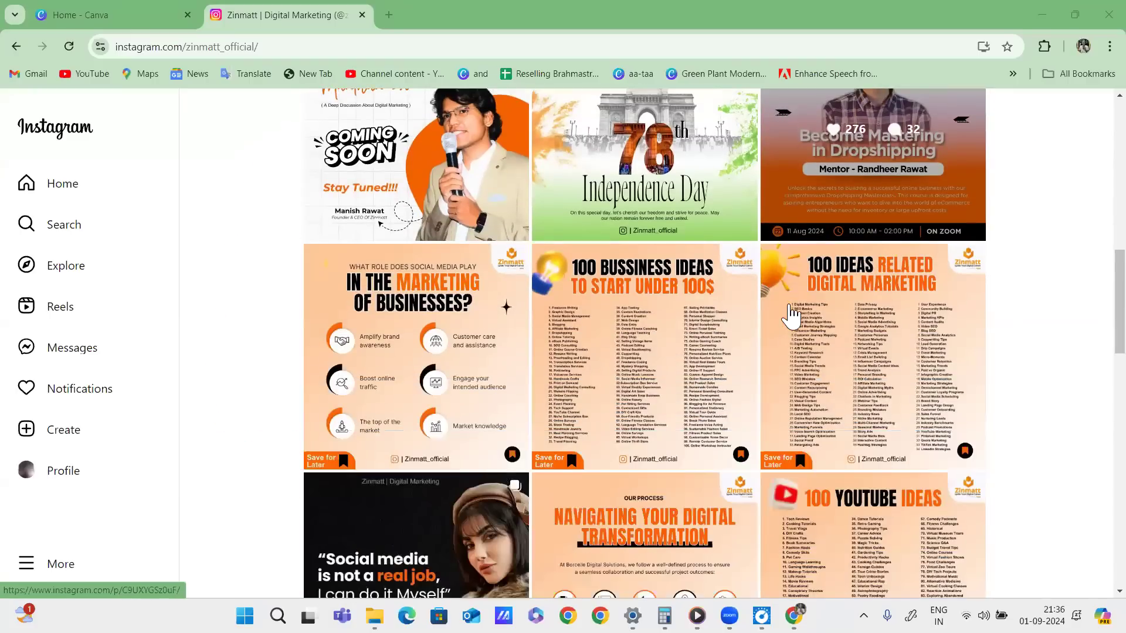
pyautogui.scroll(-4, 795, 311)
pyautogui.scroll(-3, 800, 304)
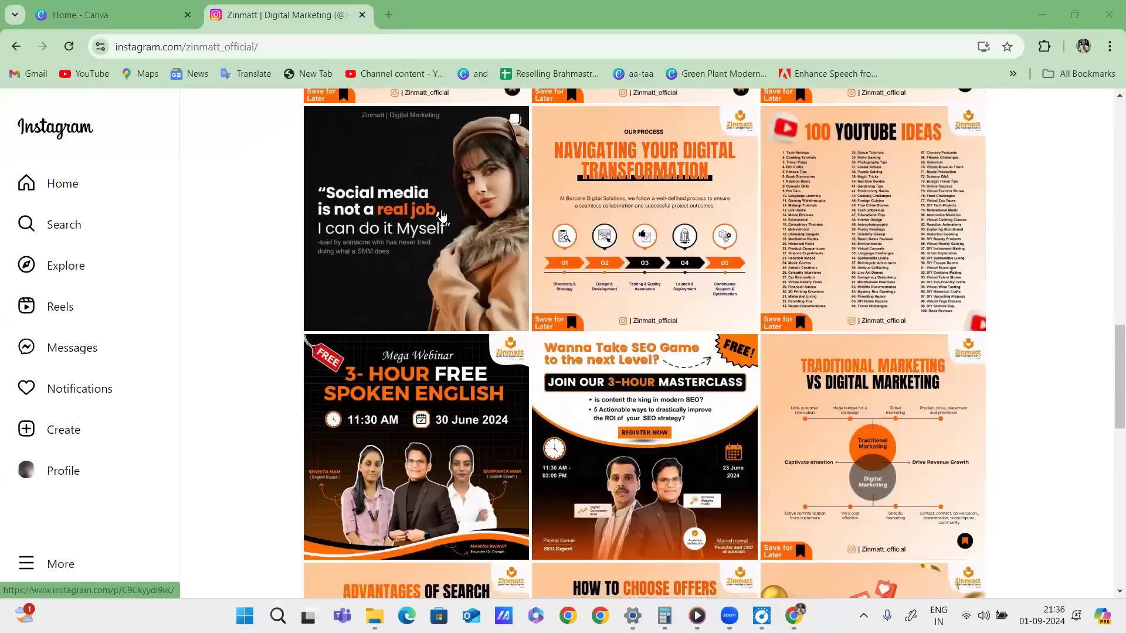
pyautogui.scroll(-3, 868, 223)
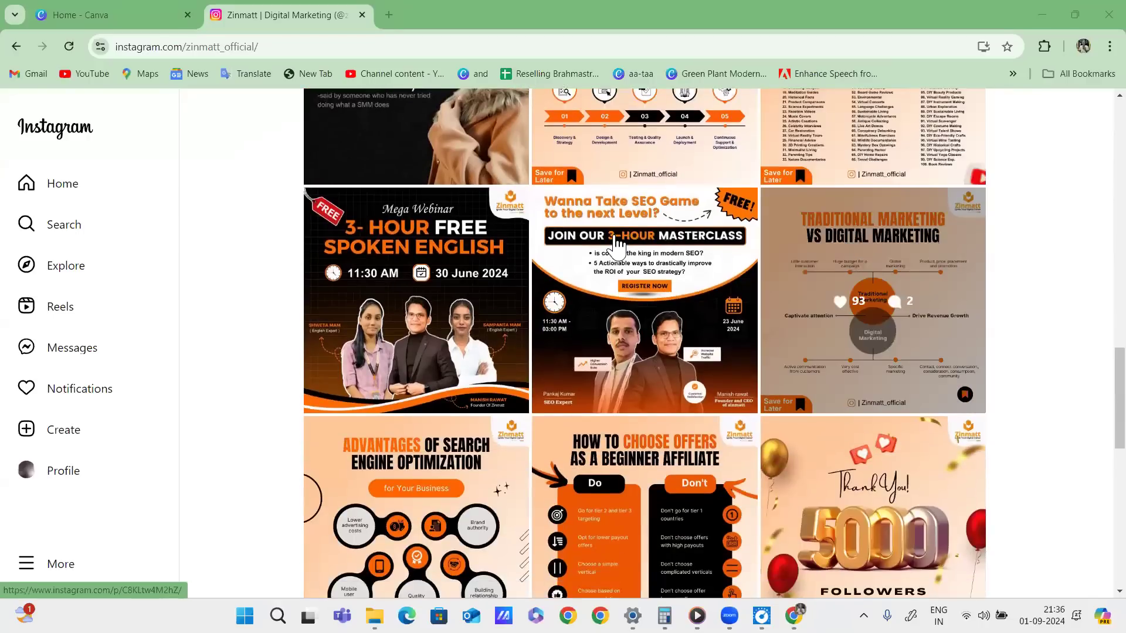
pyautogui.scroll(-3, 859, 370)
pyautogui.scroll(-4, 859, 371)
pyautogui.scroll(10, 860, 322)
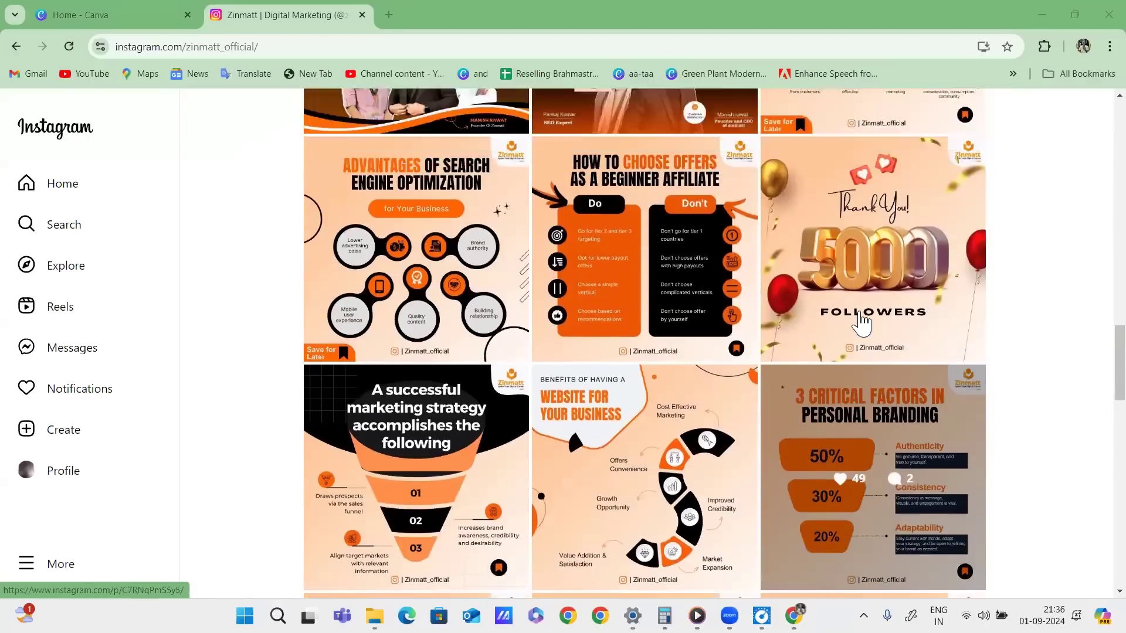
pyautogui.scroll(15, 1108, 285)
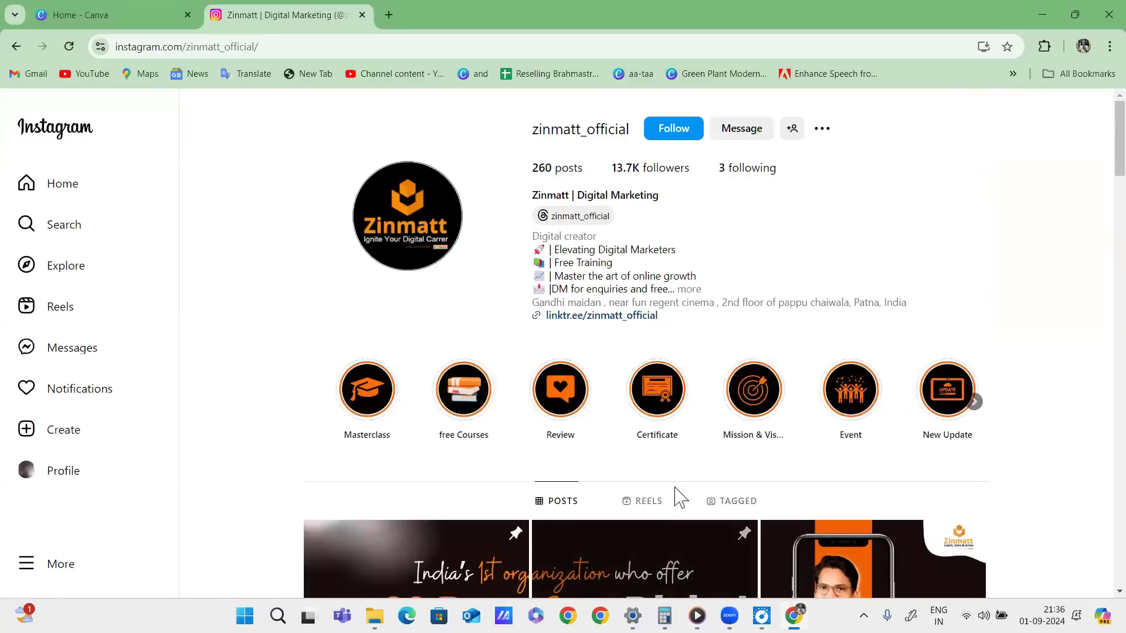
# View the REELS tab, return to POSTS, and open a blank new tab.
pyautogui.click(645, 501)
pyautogui.scroll(-5, 817, 377)
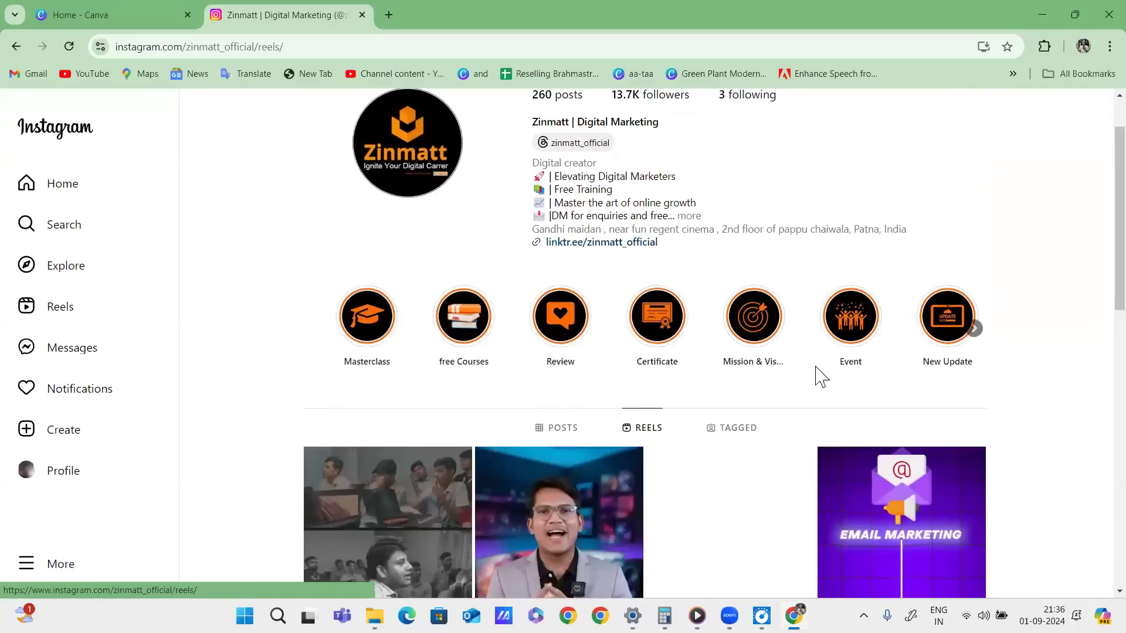
pyautogui.scroll(-10, 931, 373)
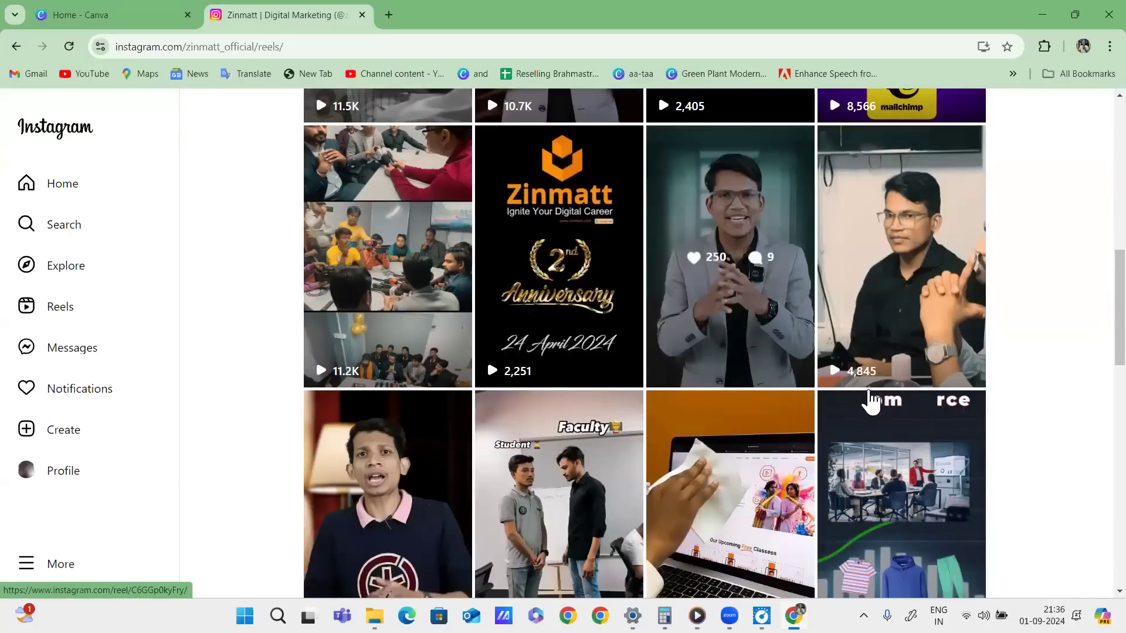
pyautogui.scroll(15, 883, 376)
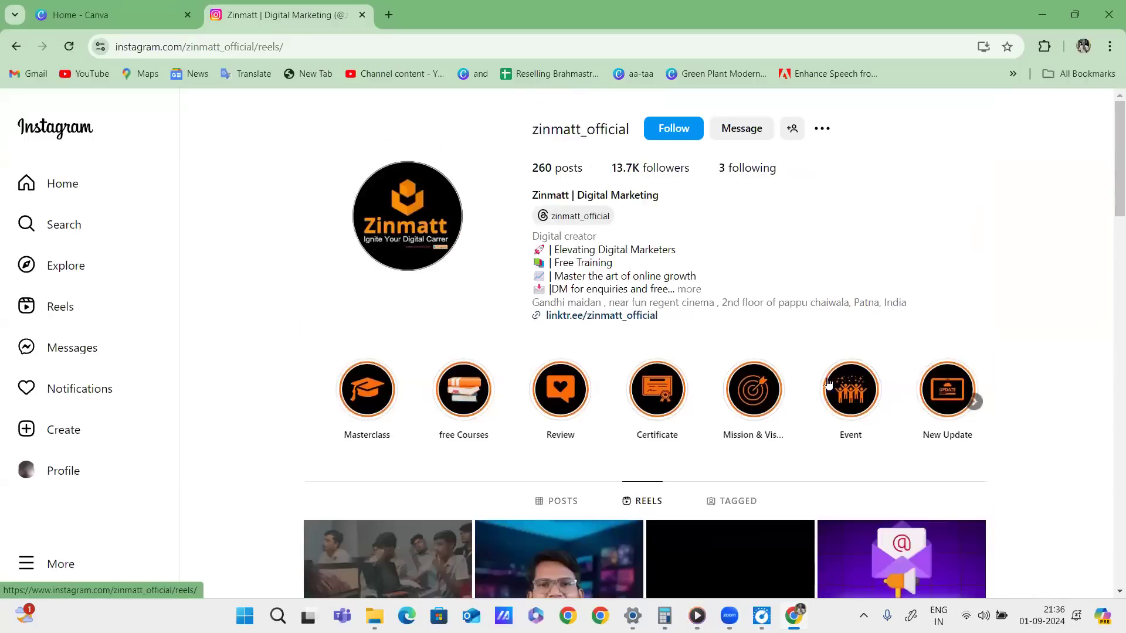
pyautogui.click(558, 501)
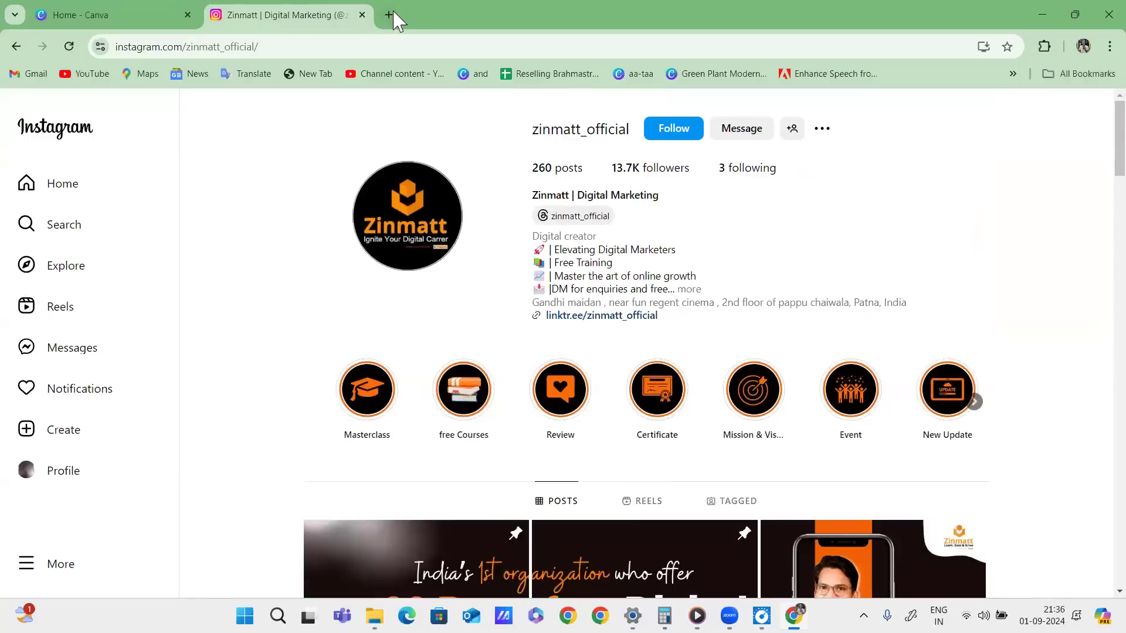
pyautogui.click(389, 15)
pyautogui.click(384, 48)
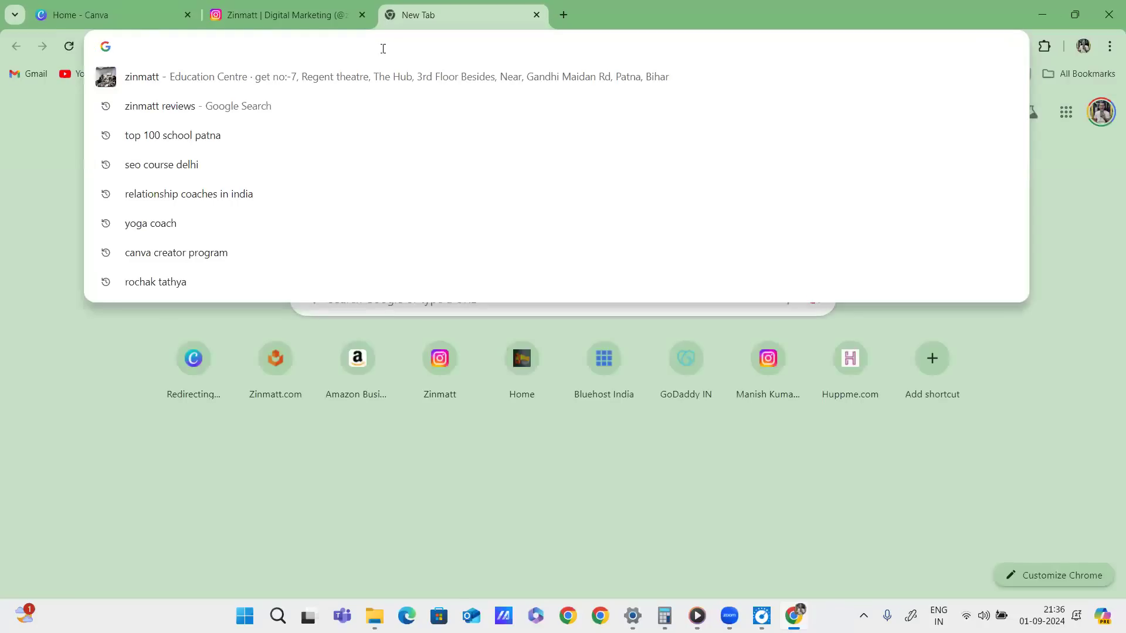
# Load youtube.com and tick two example thumbnails in red.
pyautogui.write('youtube.com')
pyautogui.press('Return')
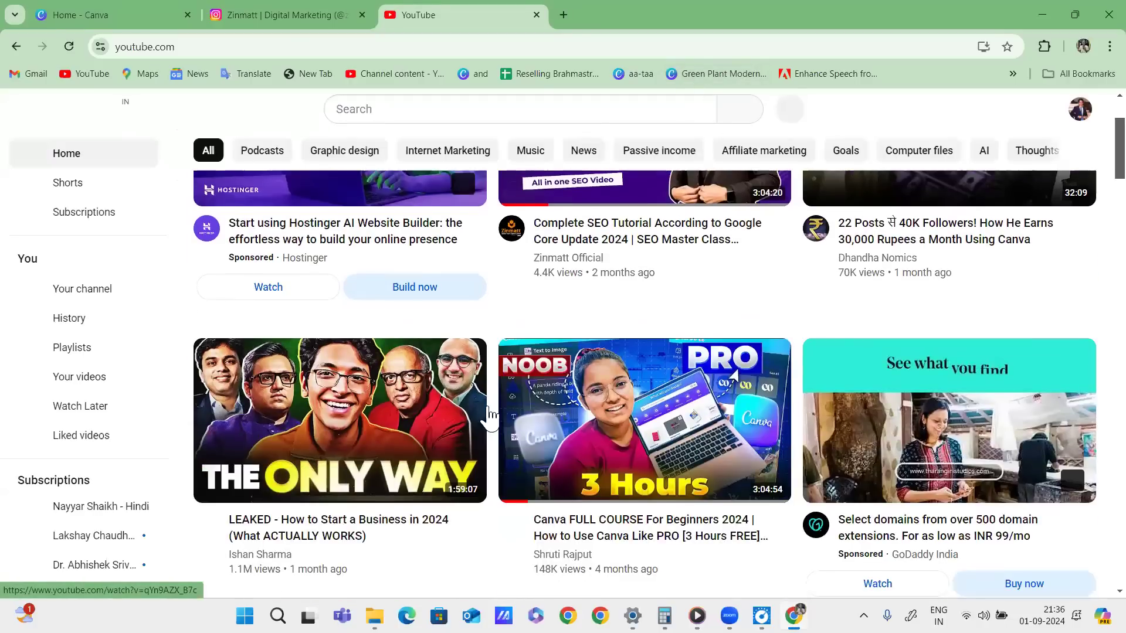
pyautogui.scroll(-6, 880, 399)
pyautogui.scroll(-5, 835, 392)
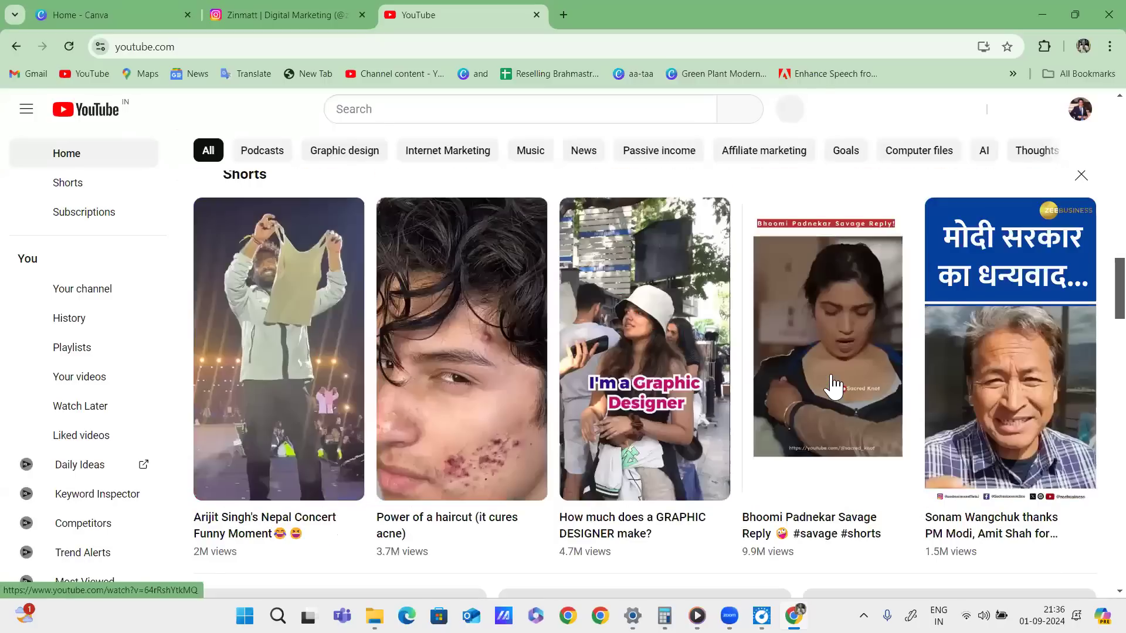
pyautogui.scroll(-5, 836, 387)
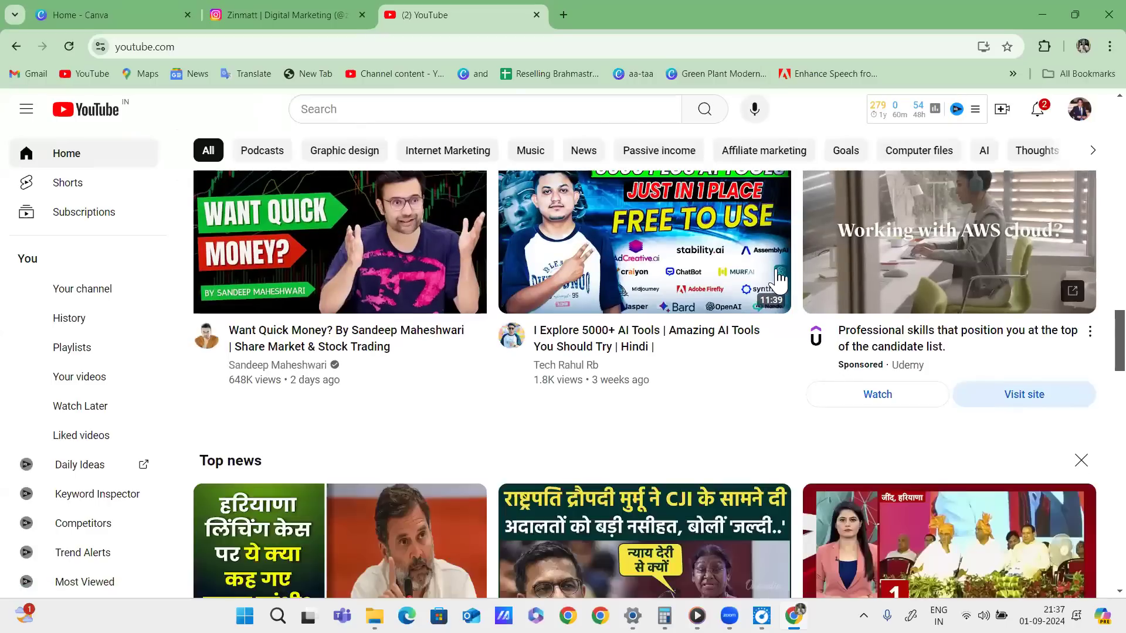
pyautogui.click(655, 416)
pyautogui.moveTo(292, 281)
pyautogui.mouseDown()
pyautogui.moveTo(402, 249)
pyautogui.moveTo(450, 271)
pyautogui.mouseUp()
pyautogui.moveTo(589, 235)
pyautogui.mouseDown()
pyautogui.moveTo(700, 220)
pyautogui.moveTo(764, 244)
pyautogui.mouseUp()
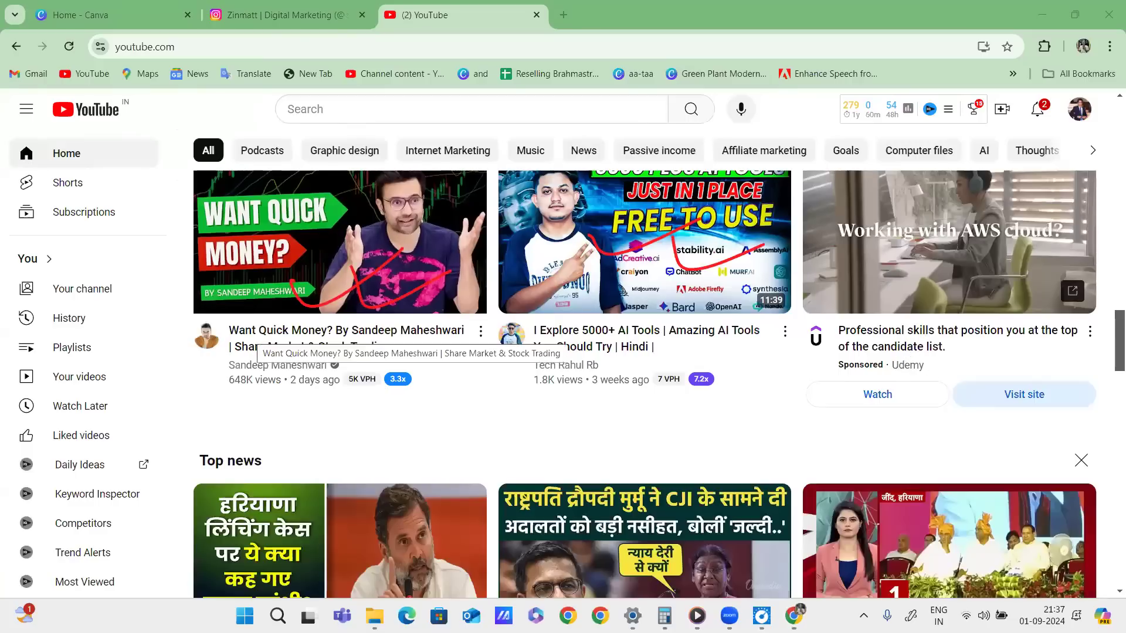
# Open the Want Quick Money? video and go to its creator's channel page.
pyautogui.click(258, 339)
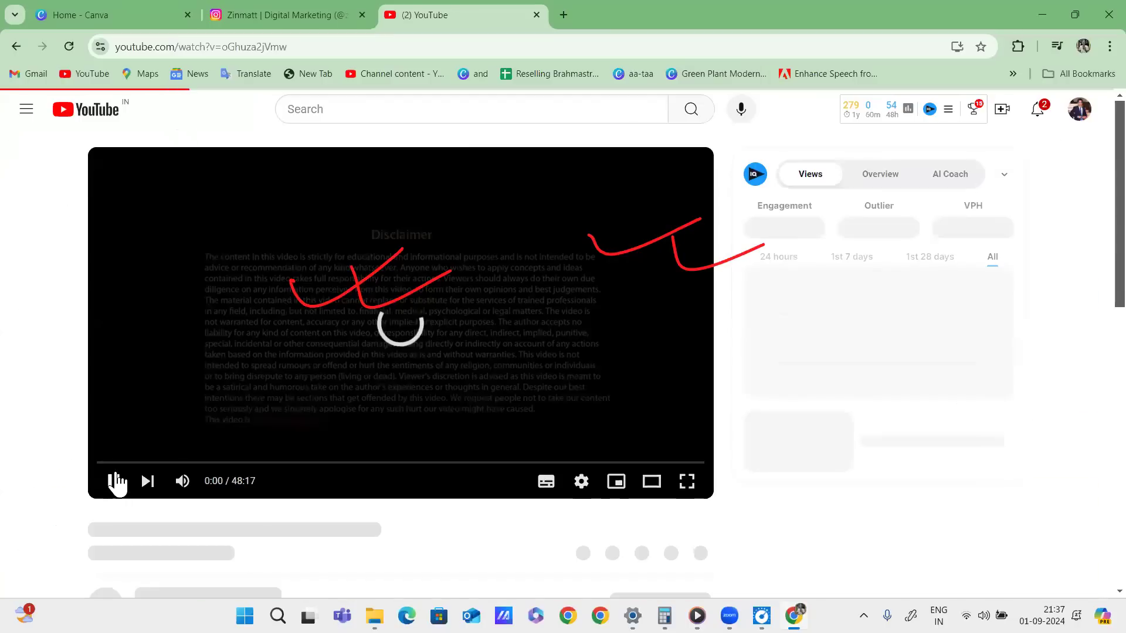
pyautogui.scroll(-4, 343, 367)
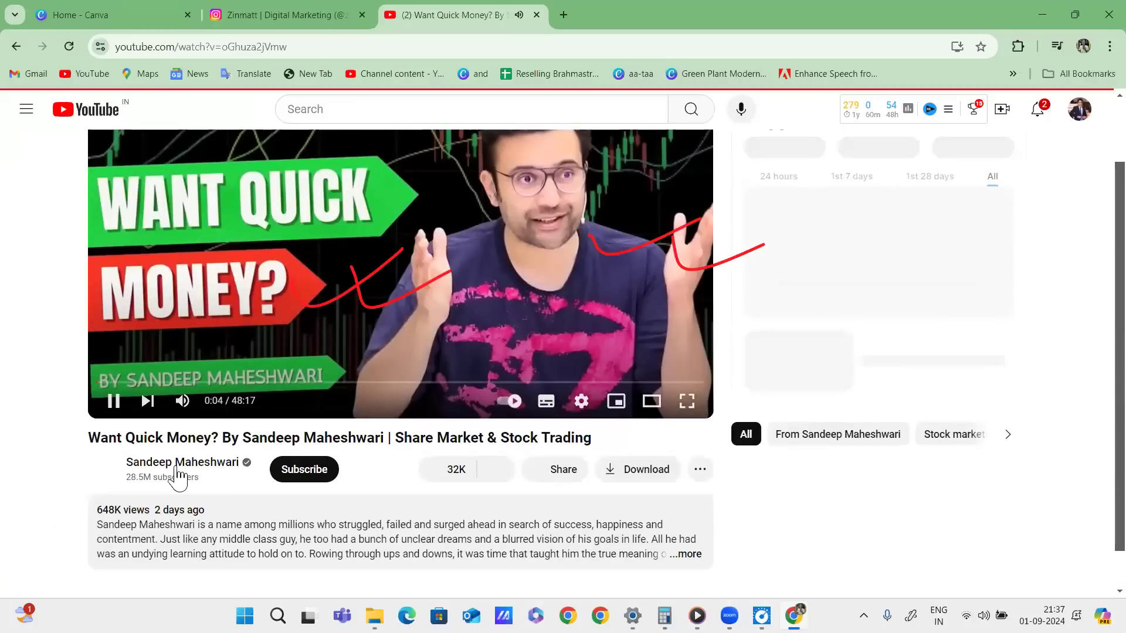
pyautogui.click(174, 469)
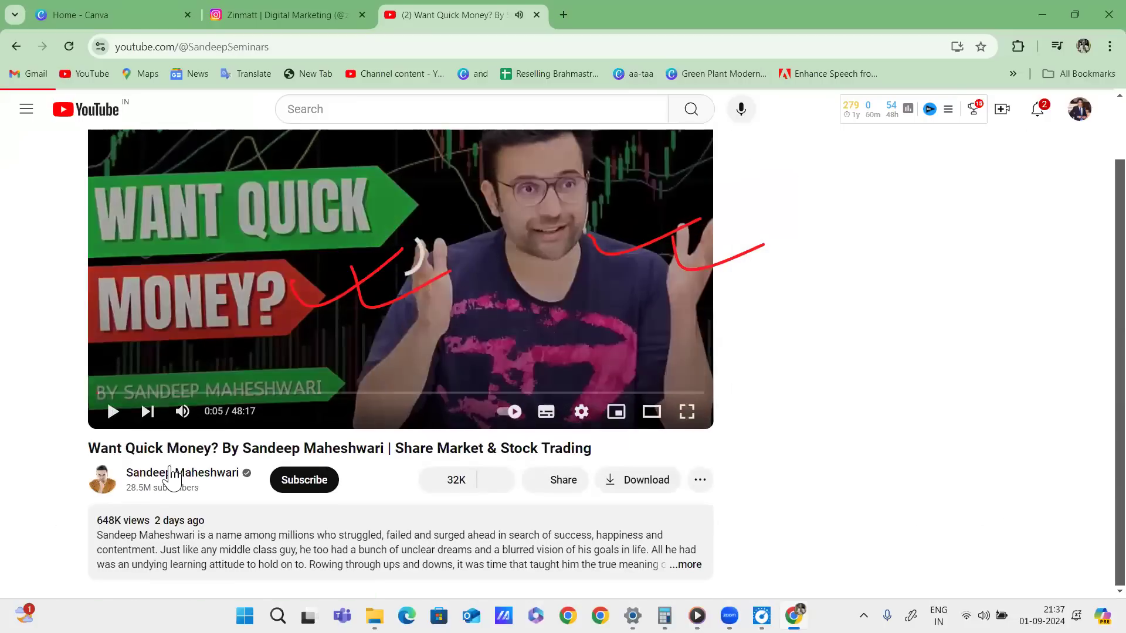
pyautogui.click(114, 412)
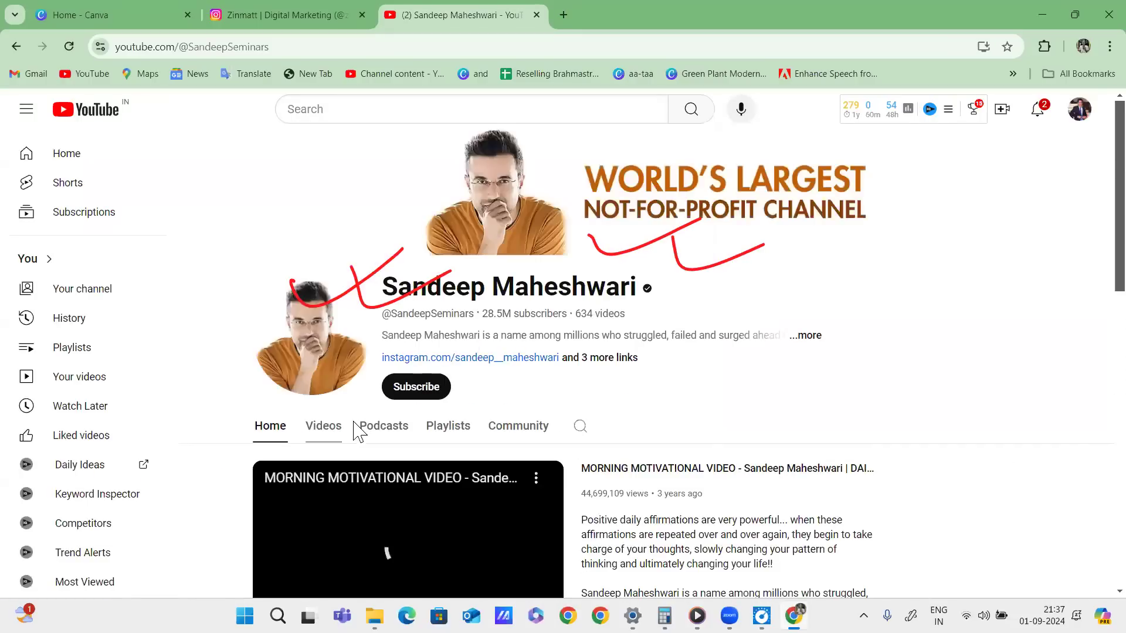
pyautogui.scroll(-3, 469, 458)
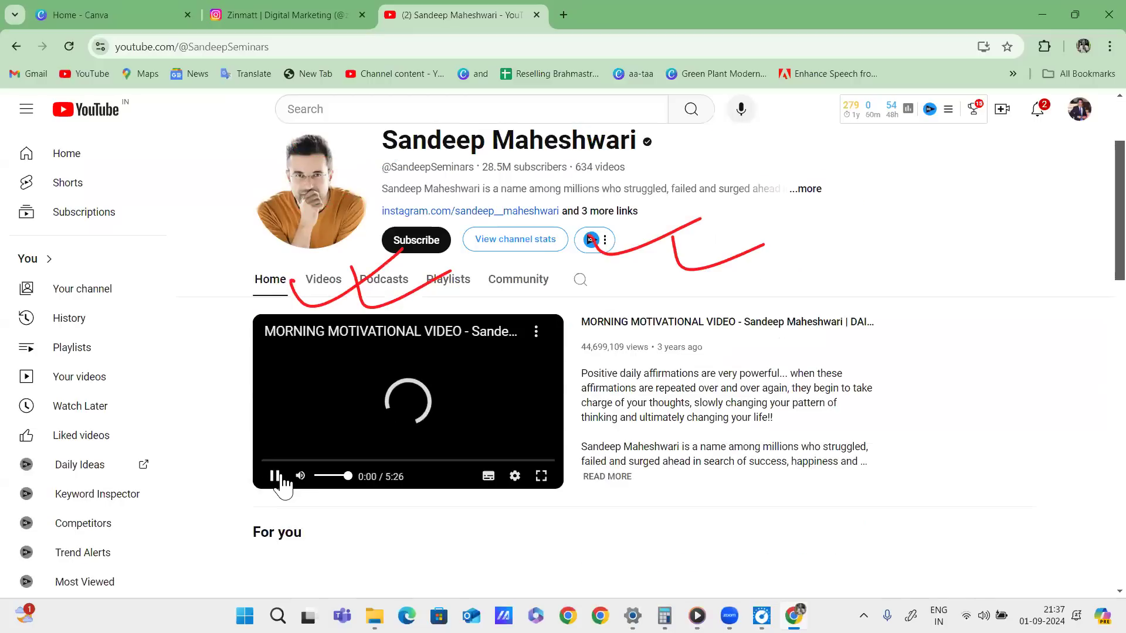
pyautogui.click(279, 477)
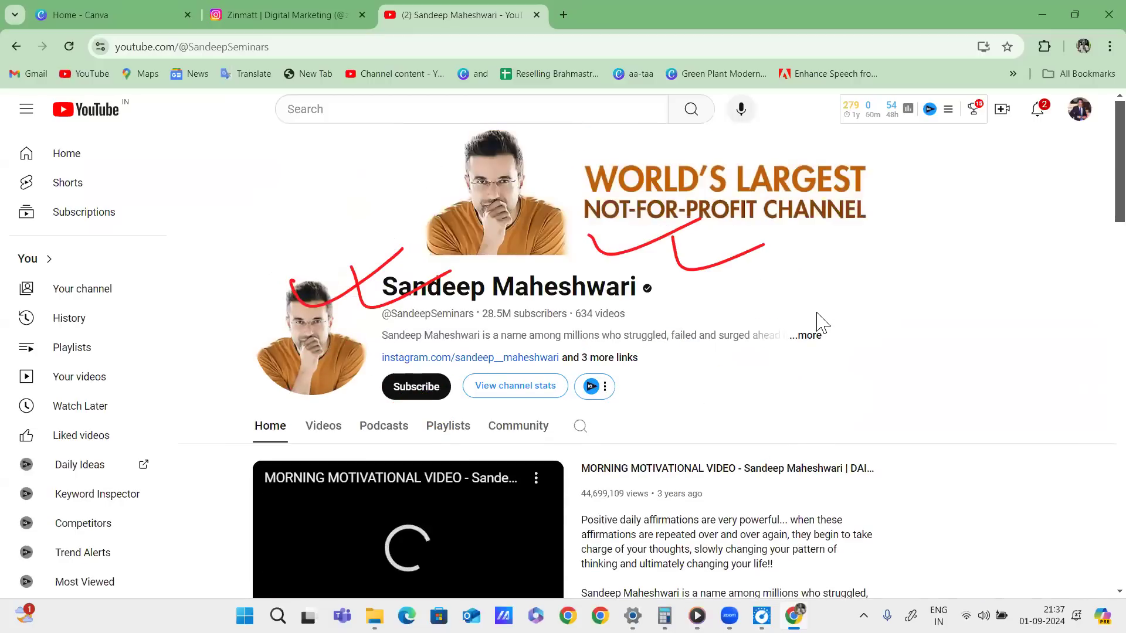
# Circle the channel banner and profile picture in red.
pyautogui.moveTo(886, 153)
pyautogui.mouseDown()
pyautogui.moveTo(570, 139)
pyautogui.moveTo(352, 237)
pyautogui.moveTo(808, 139)
pyautogui.moveTo(494, 170)
pyautogui.mouseUp()
pyautogui.moveTo(363, 266)
pyautogui.mouseDown()
pyautogui.moveTo(384, 293)
pyautogui.moveTo(281, 279)
pyautogui.mouseUp()
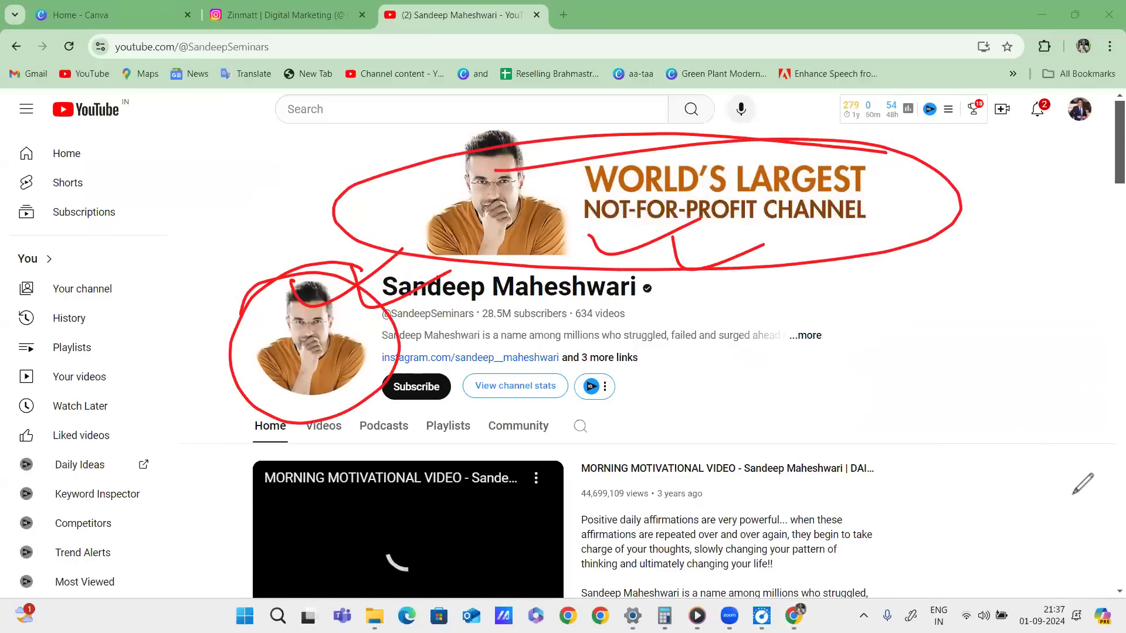
pyautogui.scroll(-5, 1074, 494)
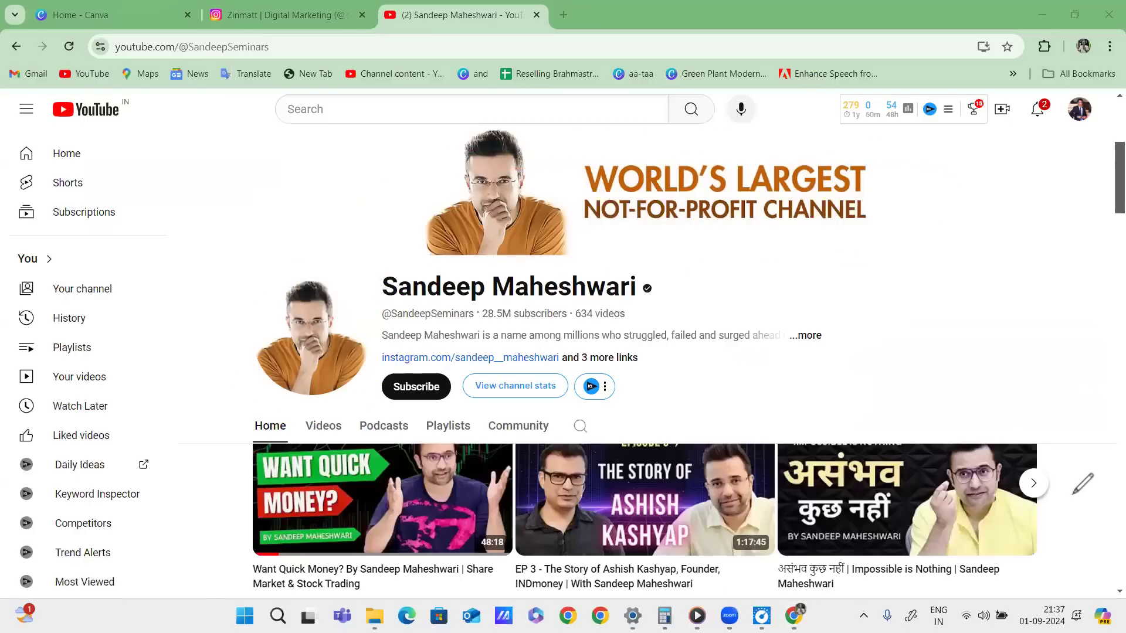
pyautogui.scroll(-3, 758, 402)
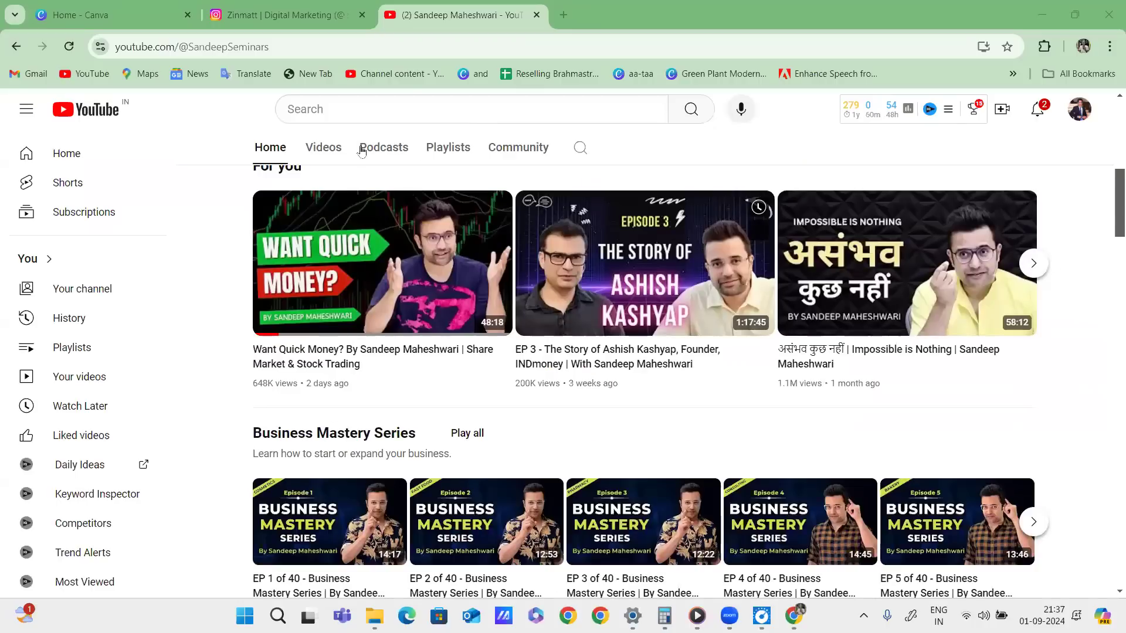
# Browse the channel's Videos list, then return to the Instagram profile tab.
pyautogui.click(328, 150)
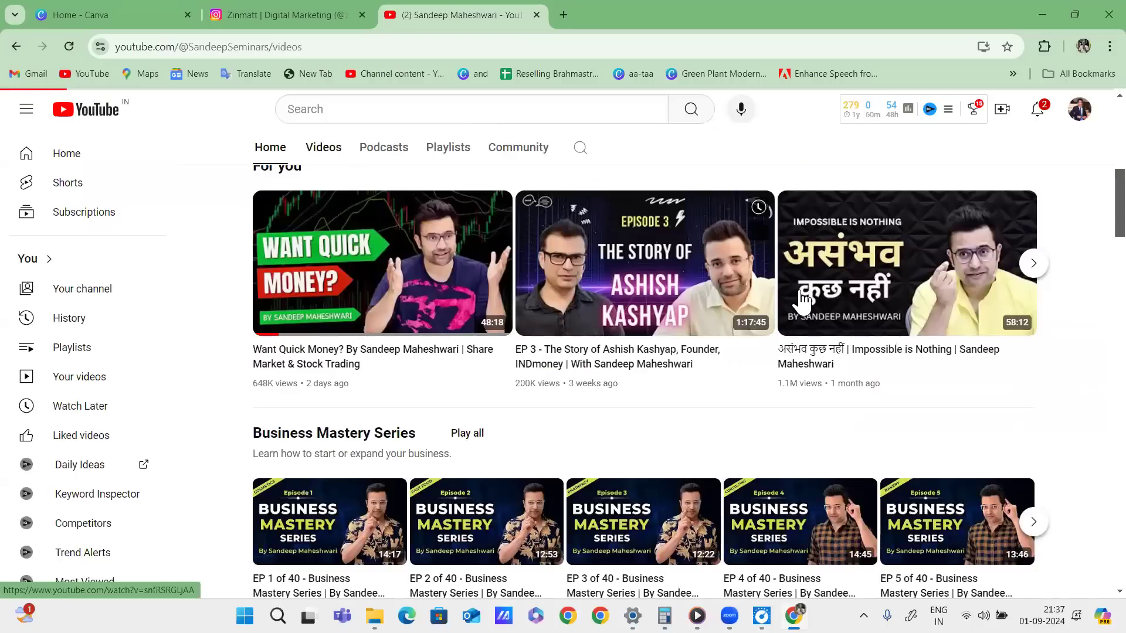
pyautogui.scroll(-4, 832, 299)
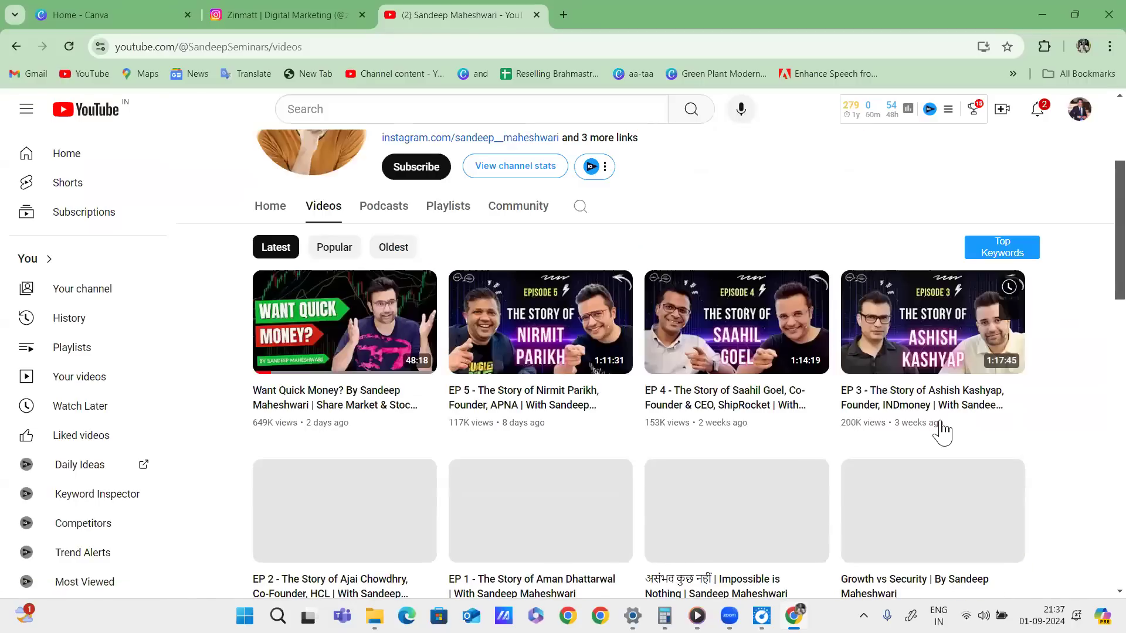
pyautogui.scroll(-5, 943, 388)
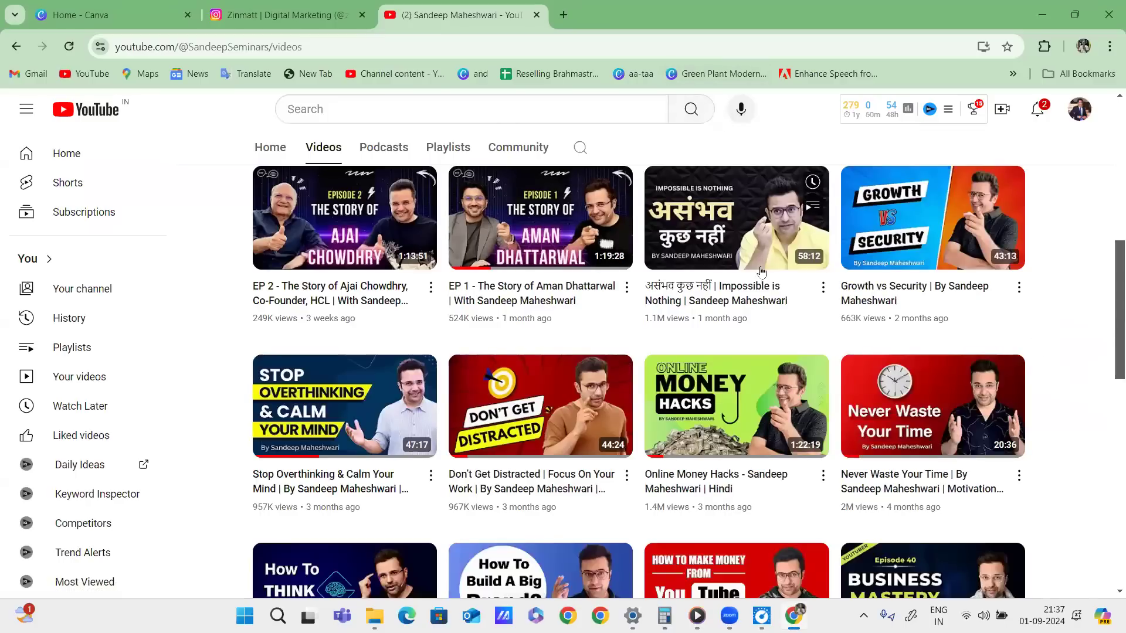
pyautogui.scroll(-2, 1073, 313)
pyautogui.scroll(-5, 1040, 314)
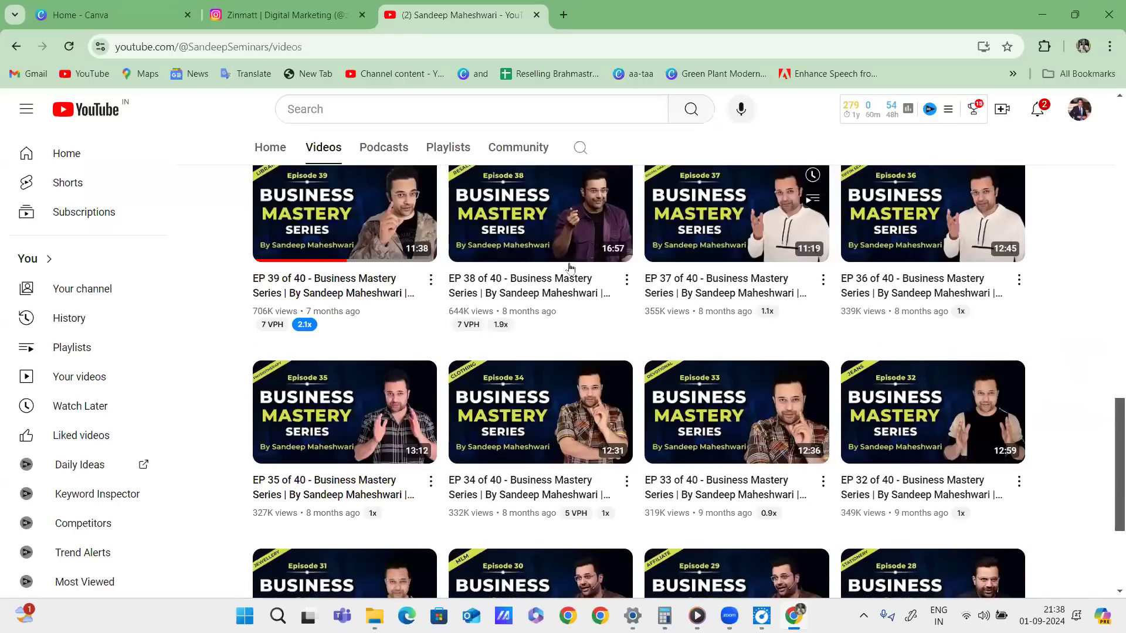
pyautogui.scroll(-1, 628, 476)
pyautogui.scroll(15, 874, 373)
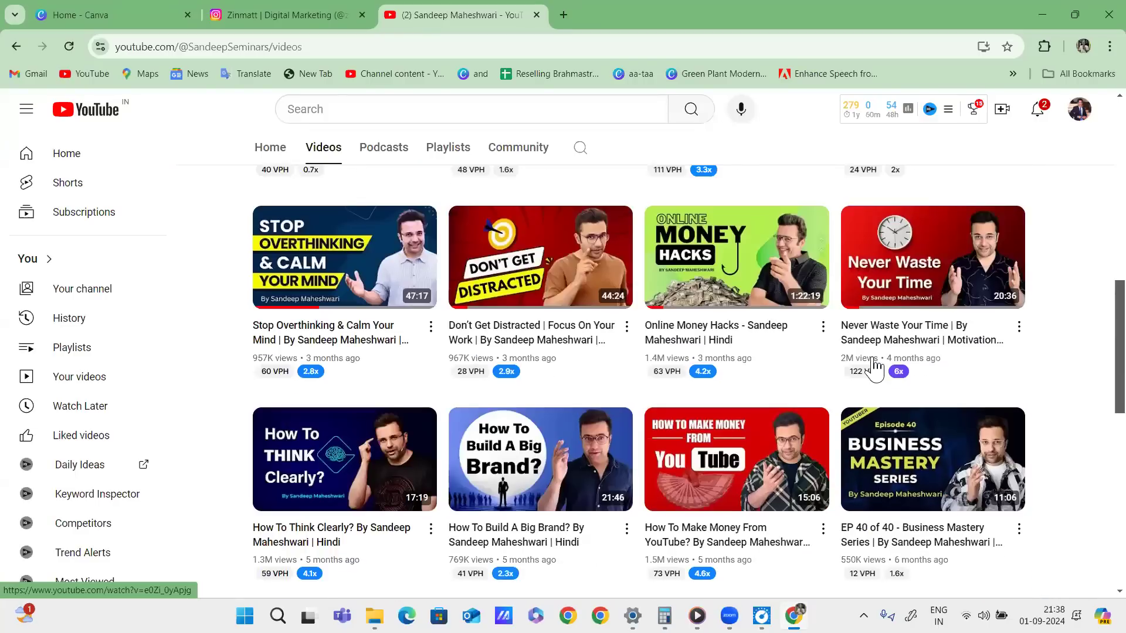
pyautogui.click(249, 13)
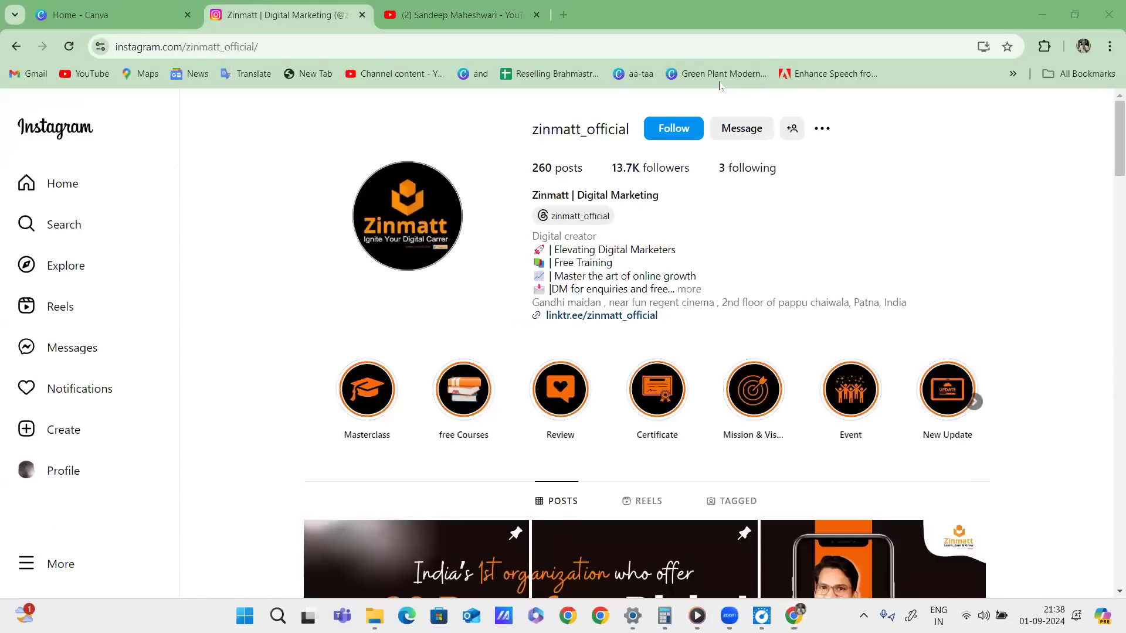
# Return to the Home - Canva tab and mark Create a design with red notes.
pyautogui.click(91, 11)
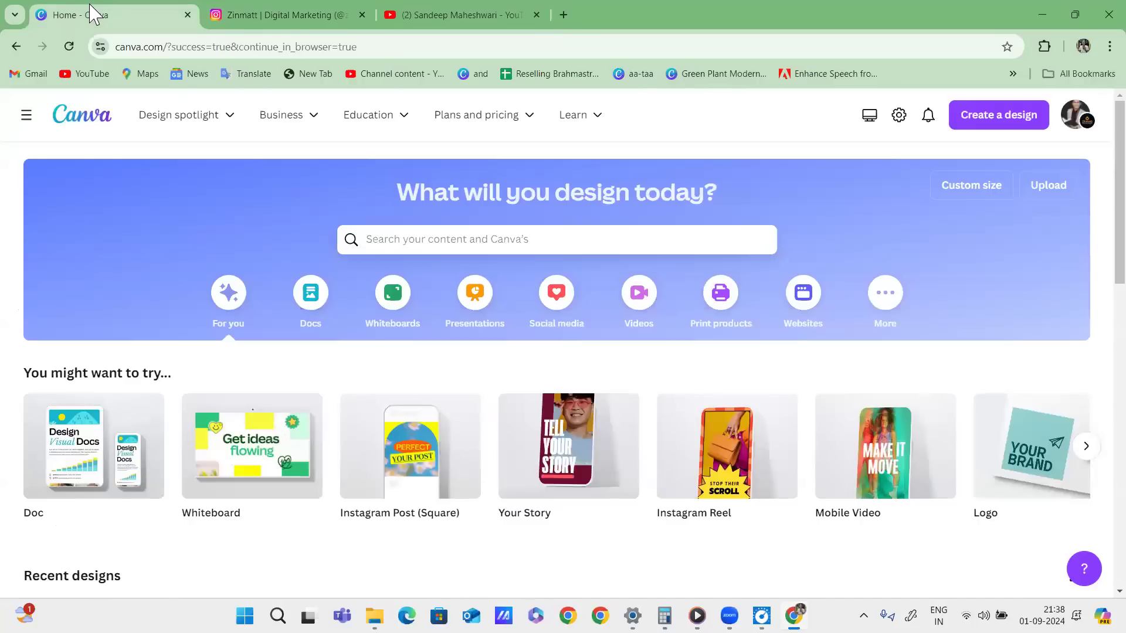
pyautogui.moveTo(740, 136)
pyautogui.mouseDown()
pyautogui.moveTo(775, 113)
pyautogui.moveTo(745, 148)
pyautogui.moveTo(773, 178)
pyautogui.moveTo(789, 157)
pyautogui.mouseUp()
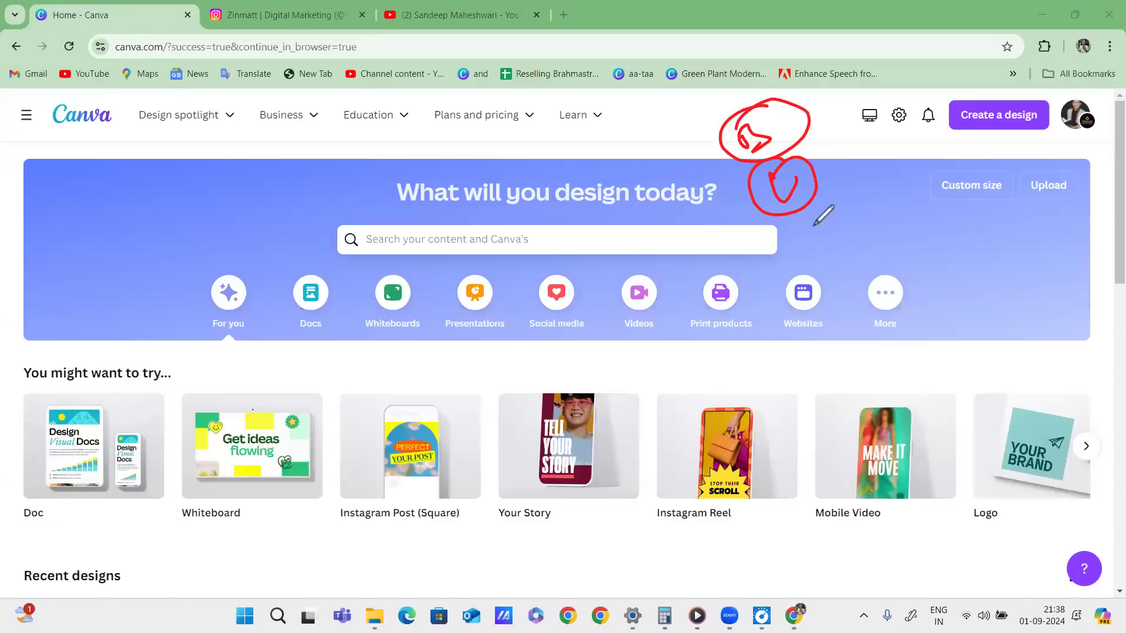
pyautogui.moveTo(804, 229); pyautogui.dragTo(821, 225)
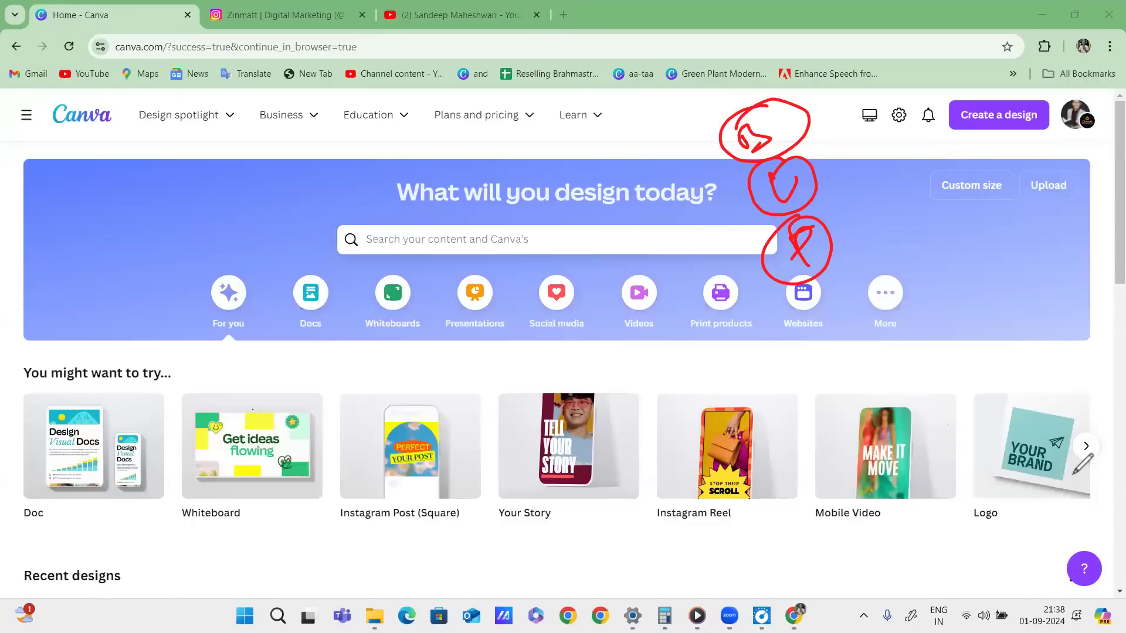
pyautogui.click(1009, 516)
pyautogui.moveTo(759, 359)
pyautogui.mouseDown()
pyautogui.moveTo(784, 378)
pyautogui.moveTo(829, 376)
pyautogui.moveTo(711, 370)
pyautogui.mouseUp()
pyautogui.click(781, 350)
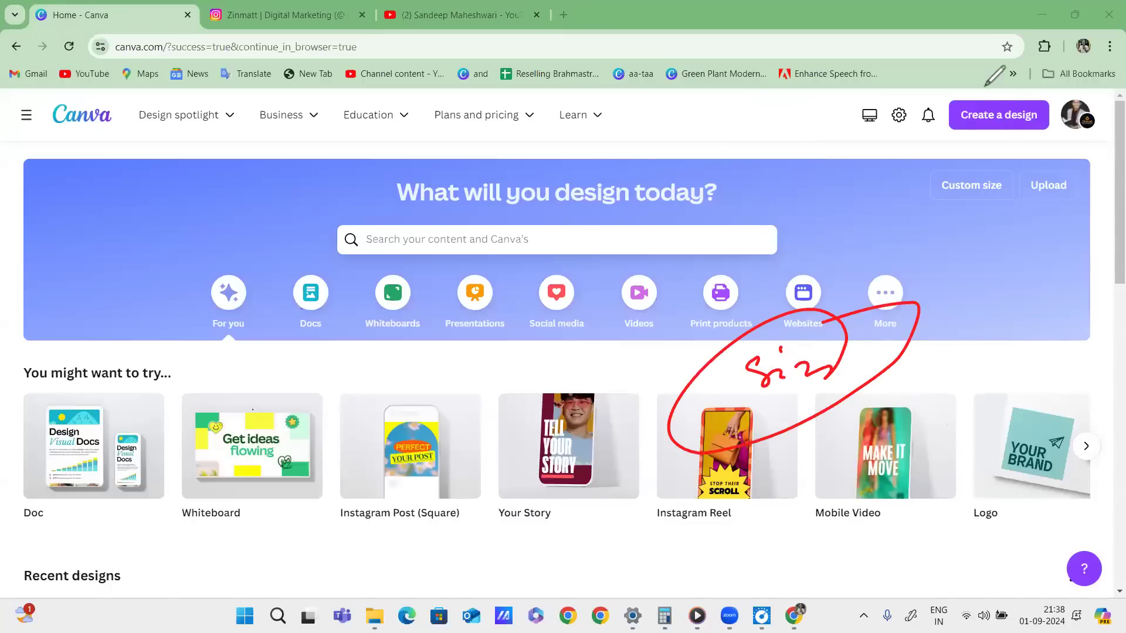
pyautogui.moveTo(1028, 109)
pyautogui.mouseDown()
pyautogui.moveTo(915, 129)
pyautogui.moveTo(938, 82)
pyautogui.moveTo(1050, 123)
pyautogui.mouseUp()
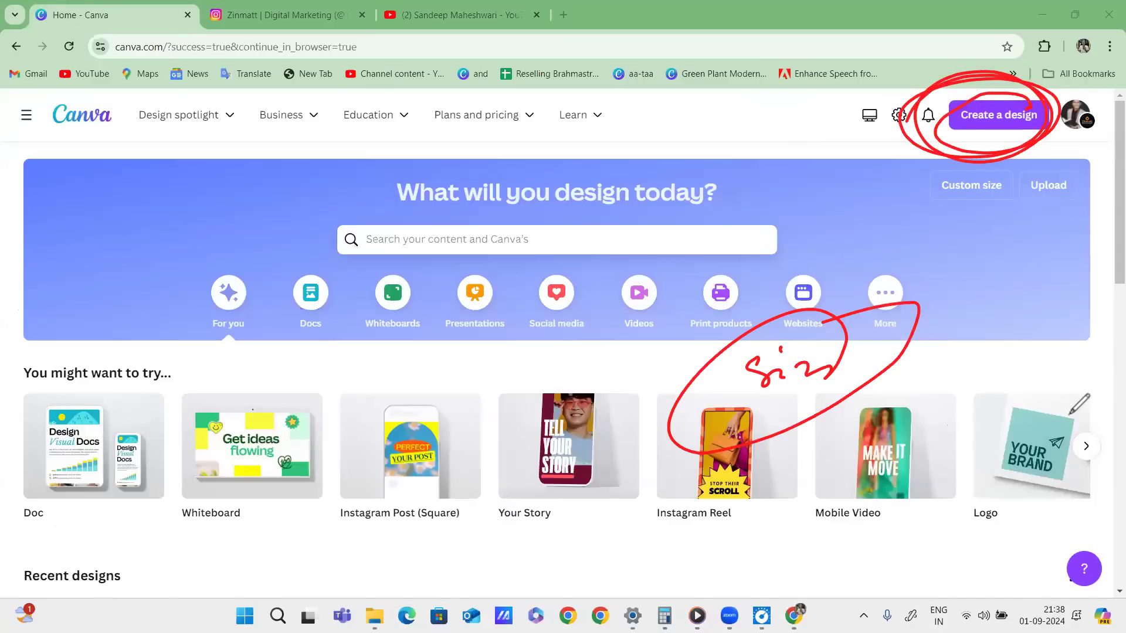
pyautogui.press('Escape')
# Open Create a design, browse the suggested types, and search for 'youtube'.
pyautogui.click(999, 115)
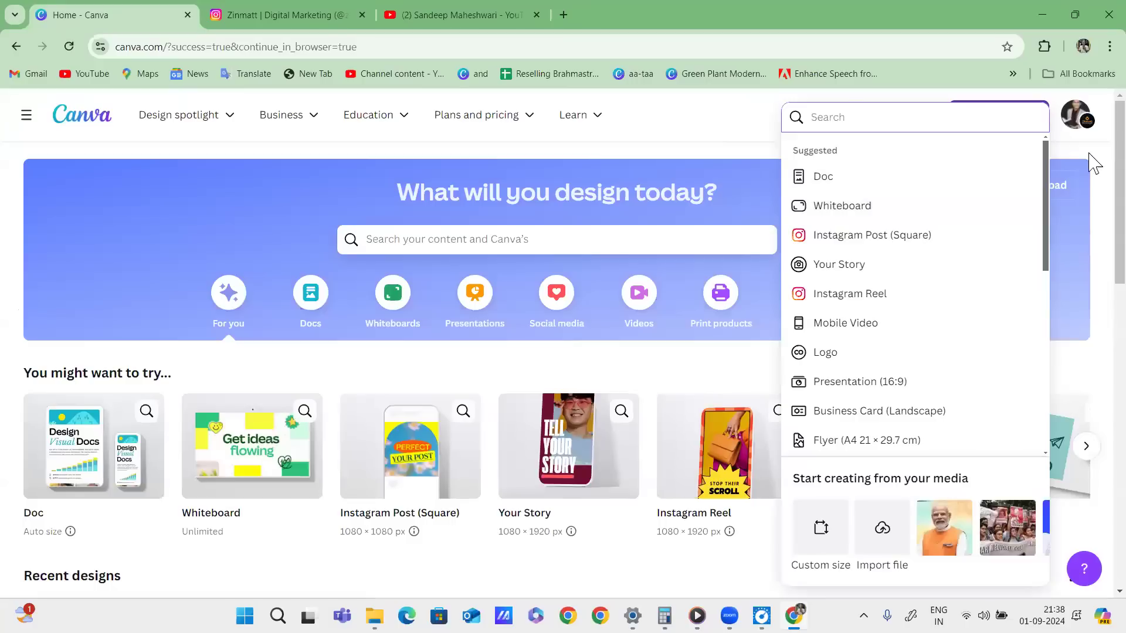
pyautogui.scroll(-4, 878, 237)
pyautogui.scroll(-4, 882, 239)
pyautogui.scroll(8, 935, 340)
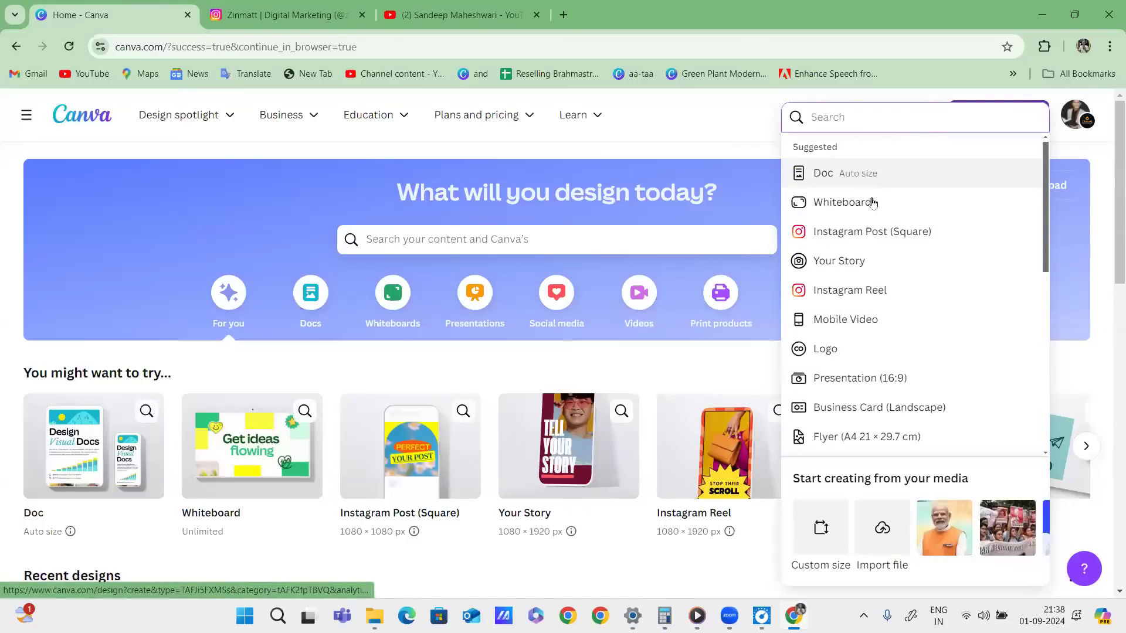
pyautogui.scroll(-5, 884, 221)
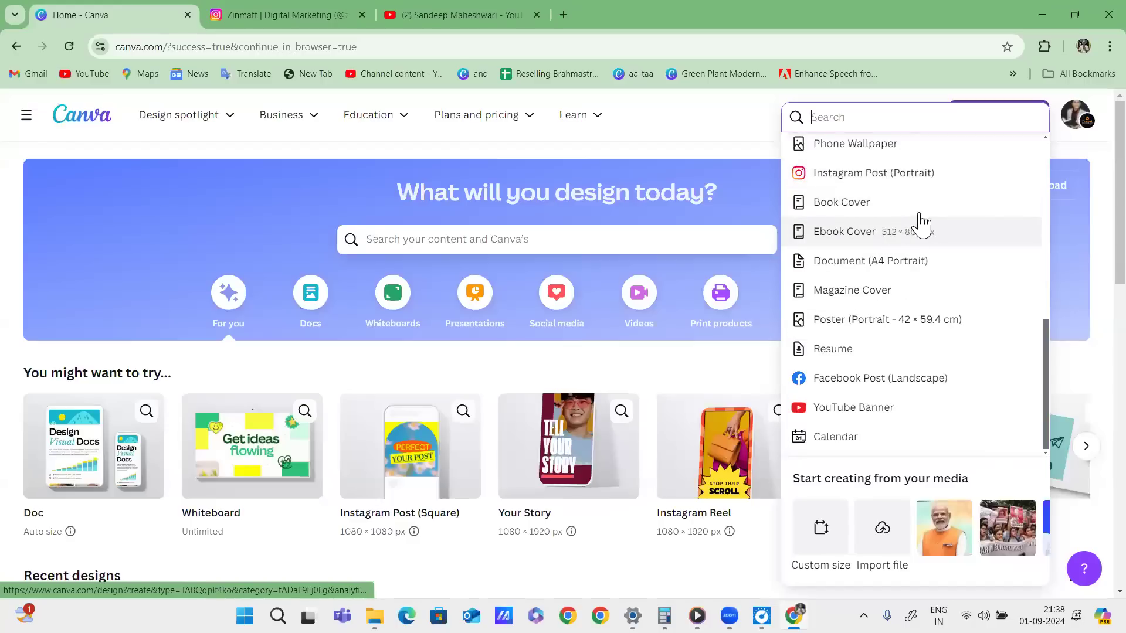
pyautogui.scroll(5, 911, 217)
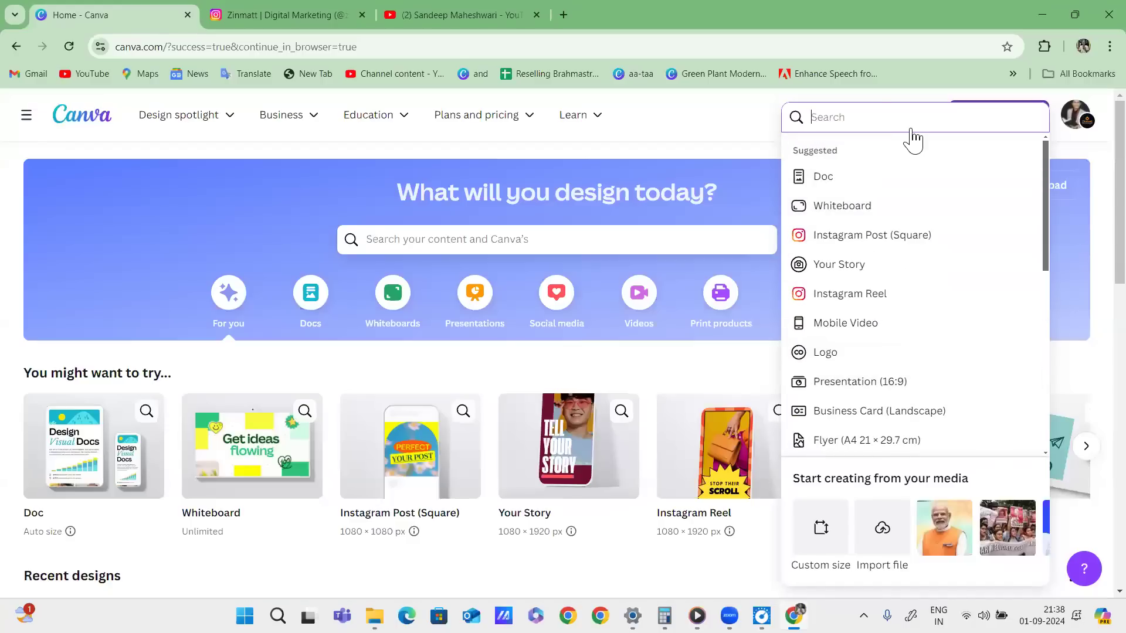
pyautogui.moveTo(979, 105)
pyautogui.mouseDown()
pyautogui.moveTo(988, 170)
pyautogui.moveTo(824, 108)
pyautogui.mouseUp()
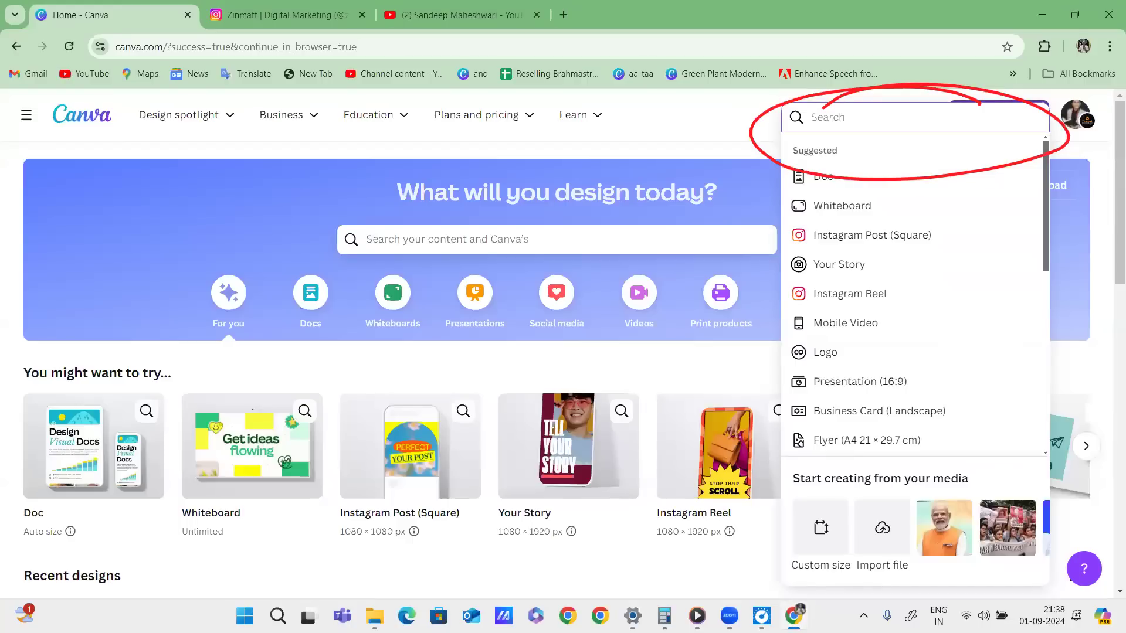
pyautogui.write('you')
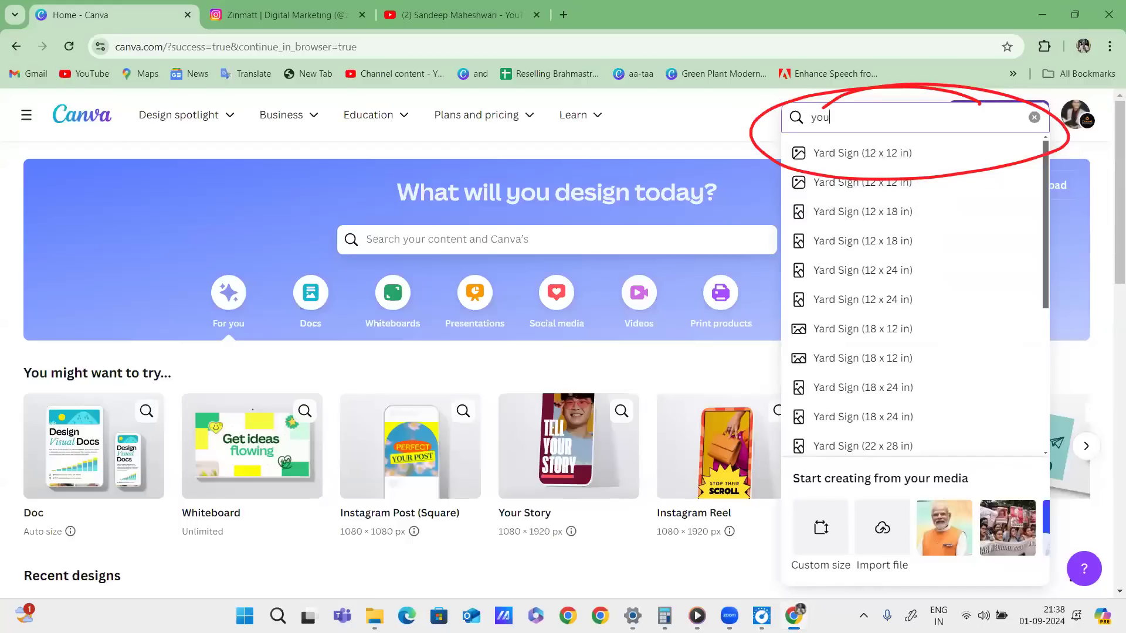
pyautogui.write('tube')
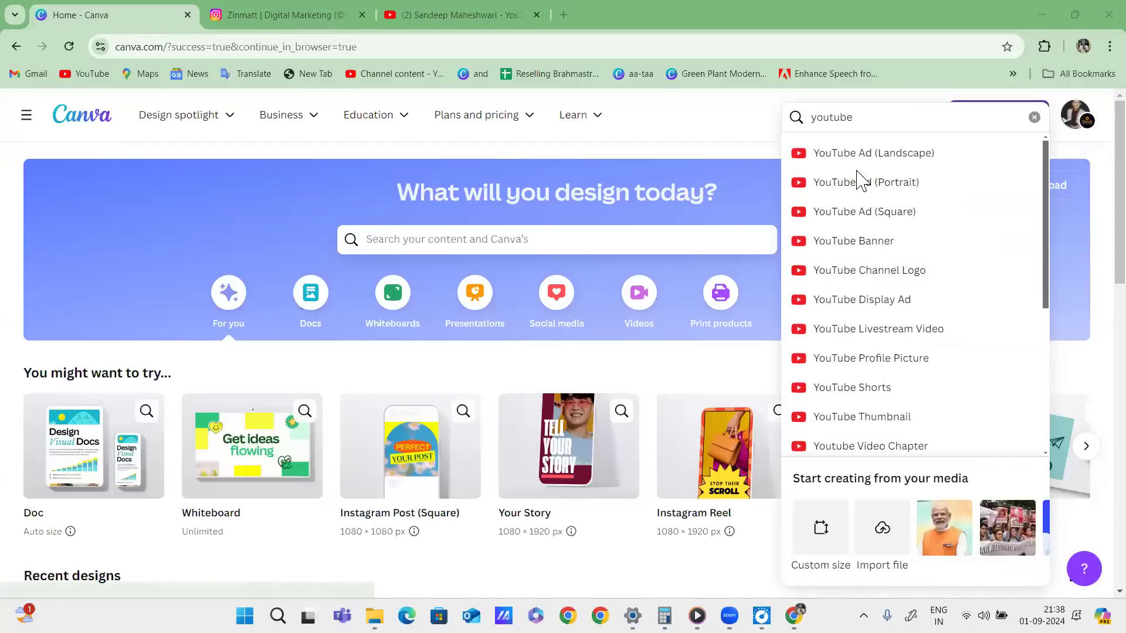
# Underline each YouTube format, from YouTube Ad (Landscape) through Youtube Video Chapter.
pyautogui.moveTo(851, 167); pyautogui.dragTo(969, 156)
pyautogui.moveTo(848, 196)
pyautogui.mouseDown()
pyautogui.moveTo(955, 188)
pyautogui.moveTo(900, 167)
pyautogui.mouseUp()
pyautogui.moveTo(874, 225); pyautogui.dragTo(948, 219)
pyautogui.moveTo(840, 257); pyautogui.dragTo(933, 248)
pyautogui.moveTo(825, 289); pyautogui.dragTo(947, 275)
pyautogui.moveTo(832, 318); pyautogui.dragTo(912, 307)
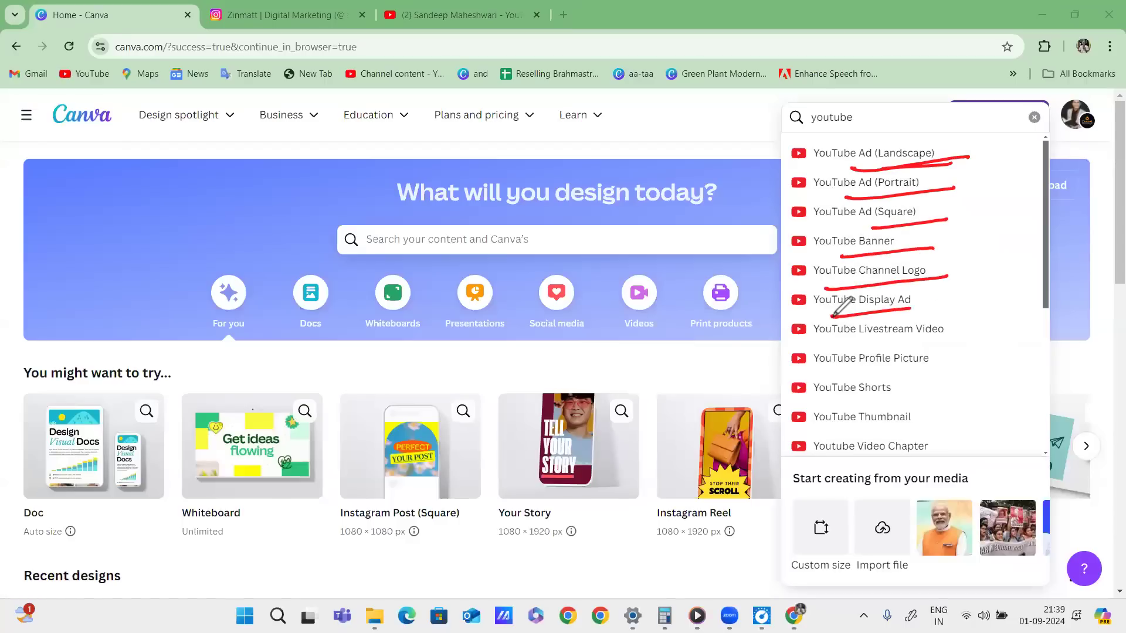
pyautogui.moveTo(824, 347); pyautogui.dragTo(964, 337)
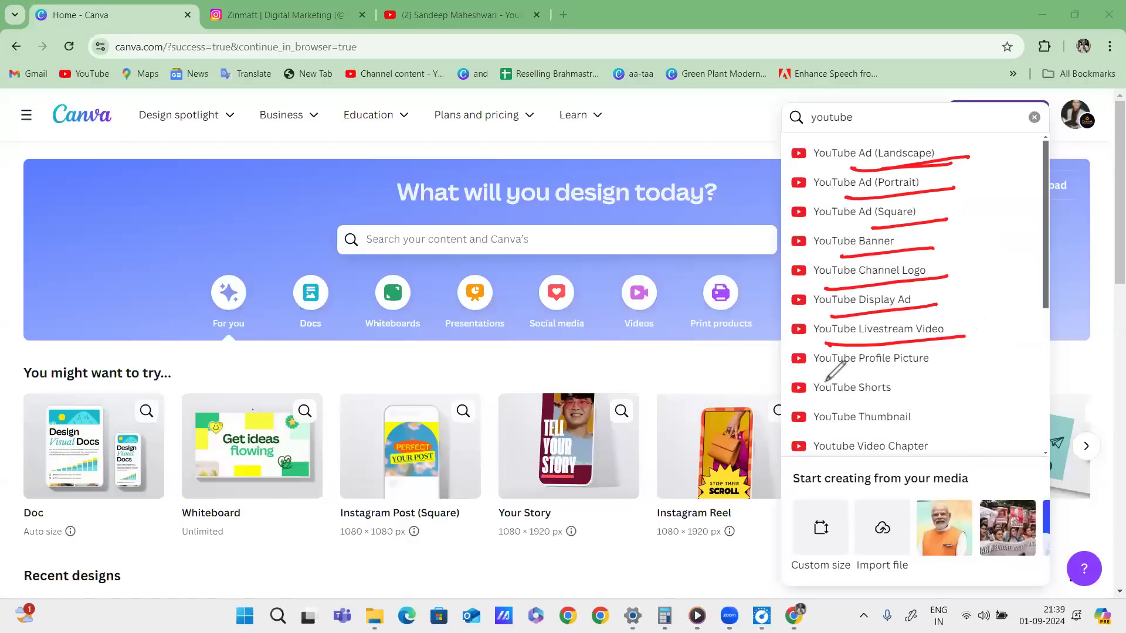
pyautogui.moveTo(821, 378); pyautogui.dragTo(960, 365)
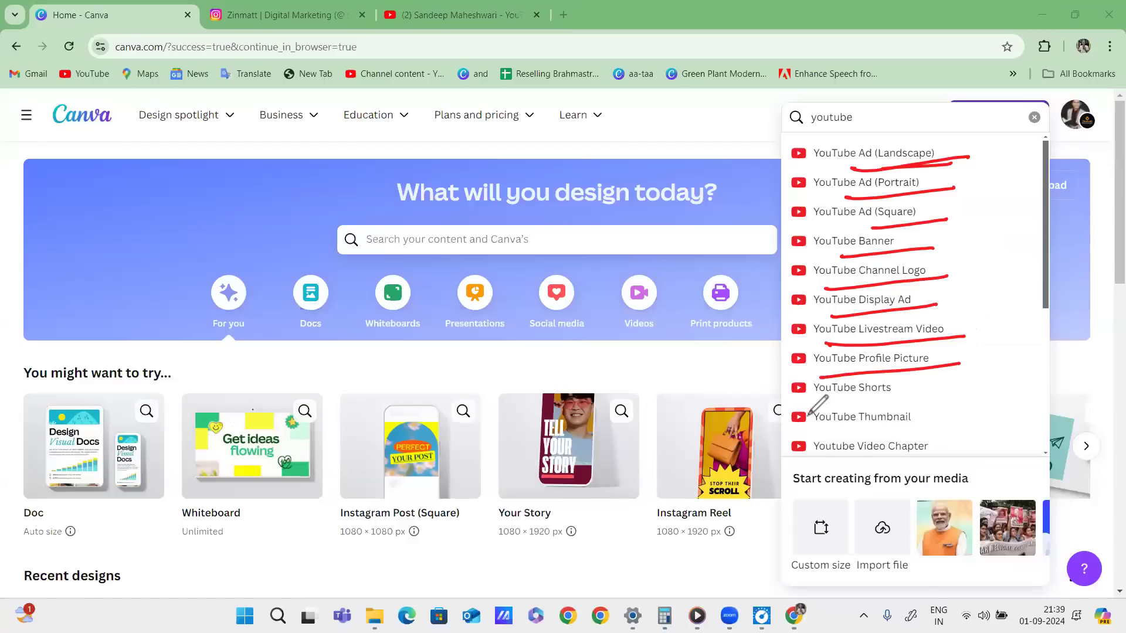
pyautogui.moveTo(798, 405); pyautogui.dragTo(928, 388)
pyautogui.moveTo(805, 436); pyautogui.dragTo(950, 414)
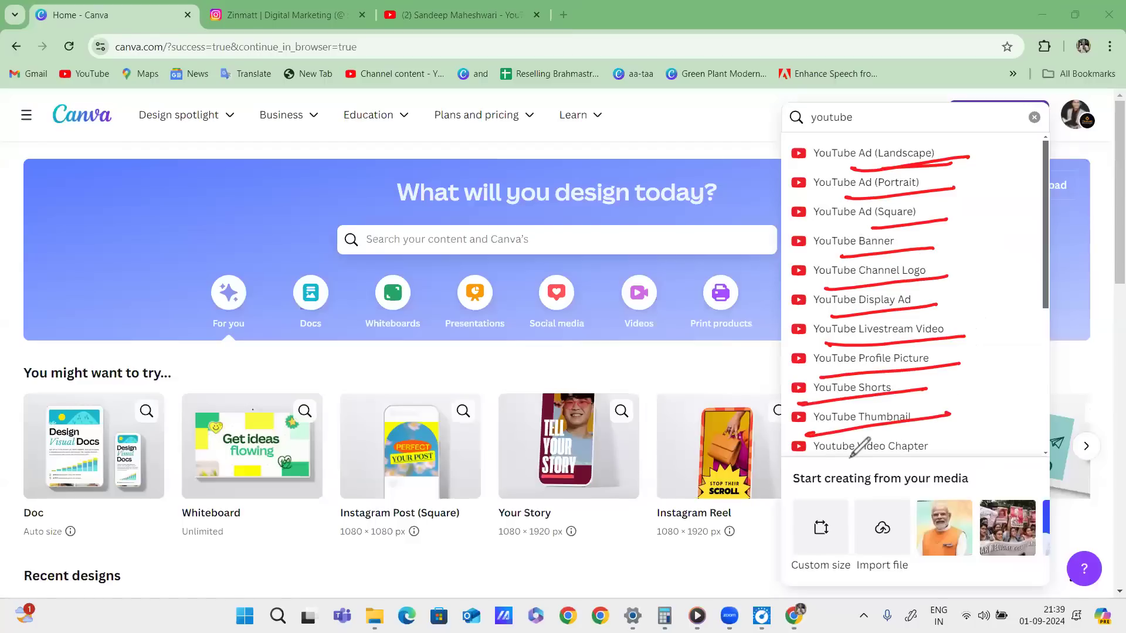
pyautogui.moveTo(844, 459); pyautogui.dragTo(960, 449)
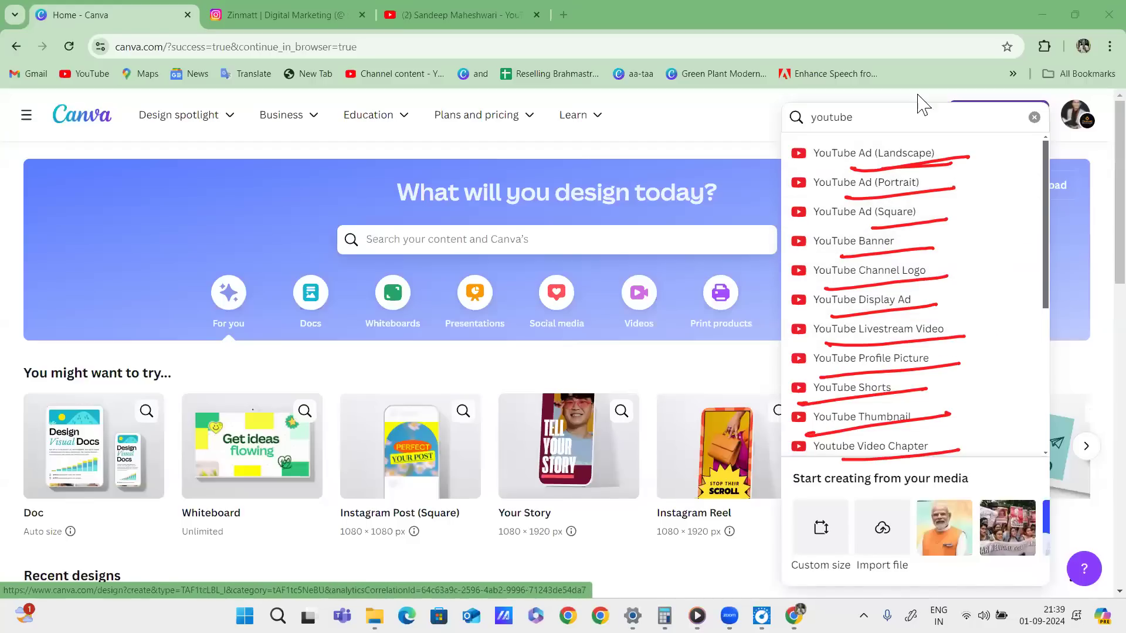
# Scroll through the remaining YouTube format results.
pyautogui.scroll(-1, 933, 349)
pyautogui.scroll(-3, 932, 346)
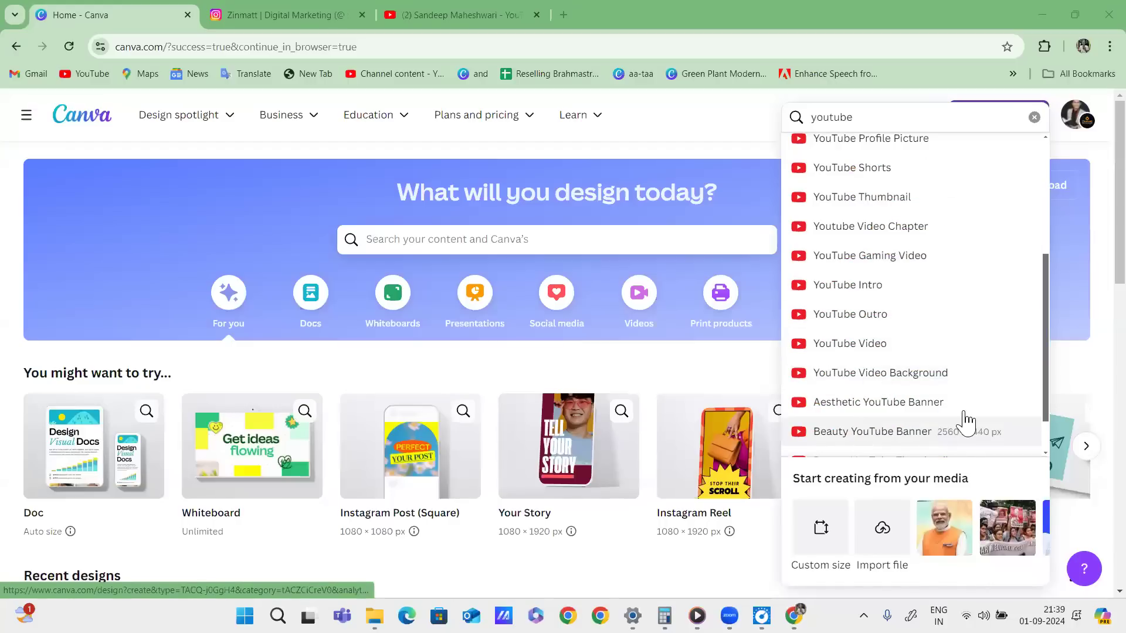
pyautogui.scroll(-2, 953, 384)
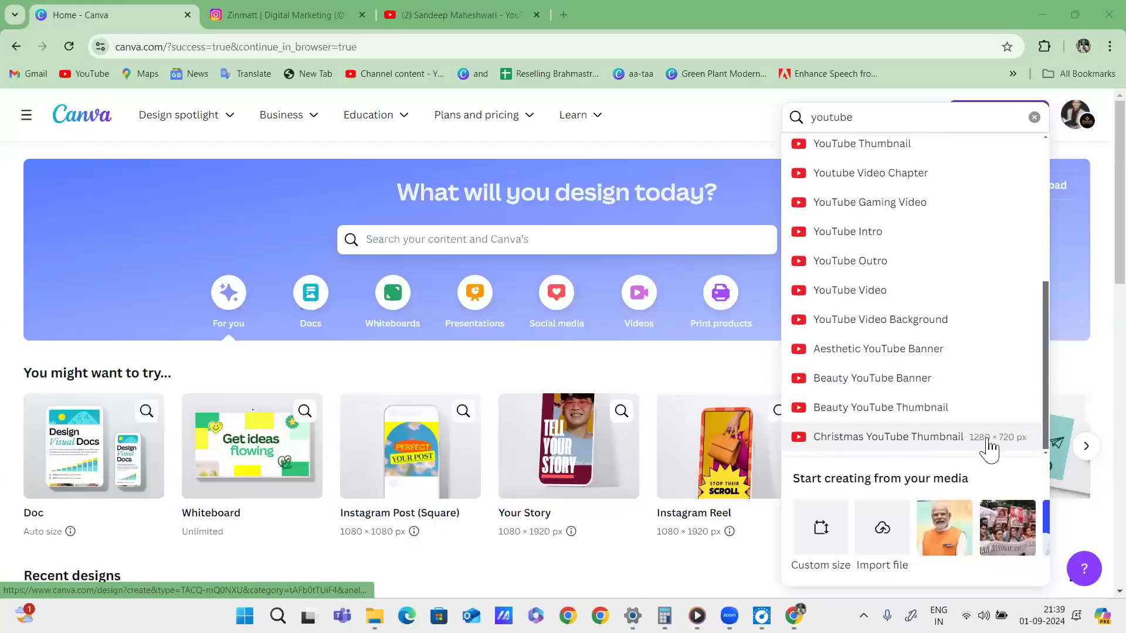
pyautogui.scroll(5, 966, 343)
# Extend the design search to 'youtube thumbnail' and underline the YouTube Thumbnail result.
pyautogui.click(897, 119)
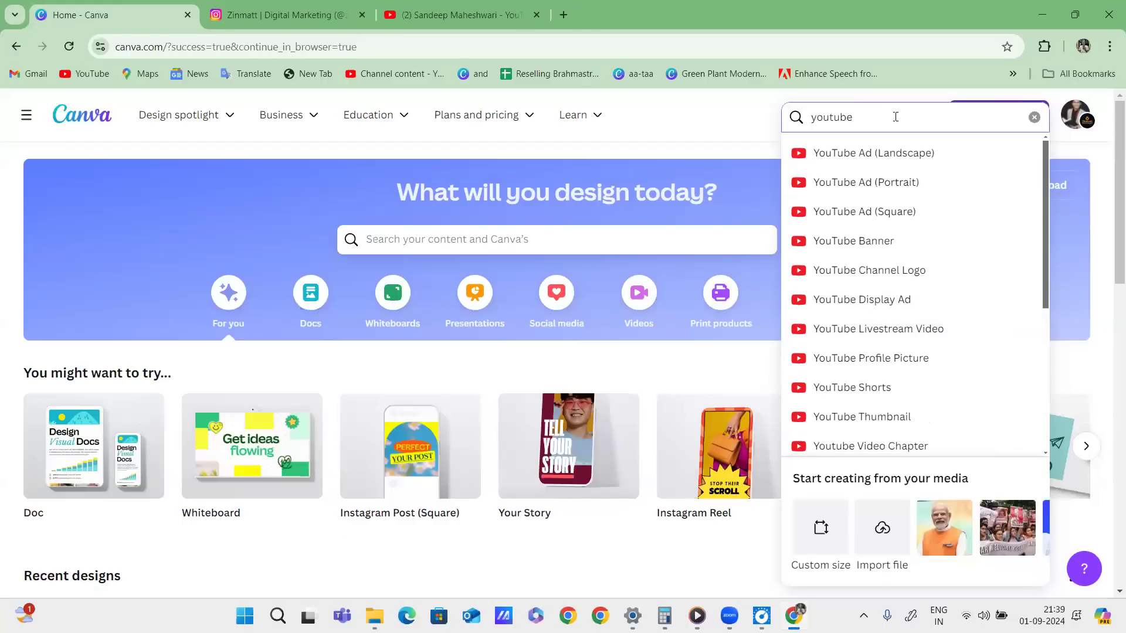
pyautogui.write('thumbnail')
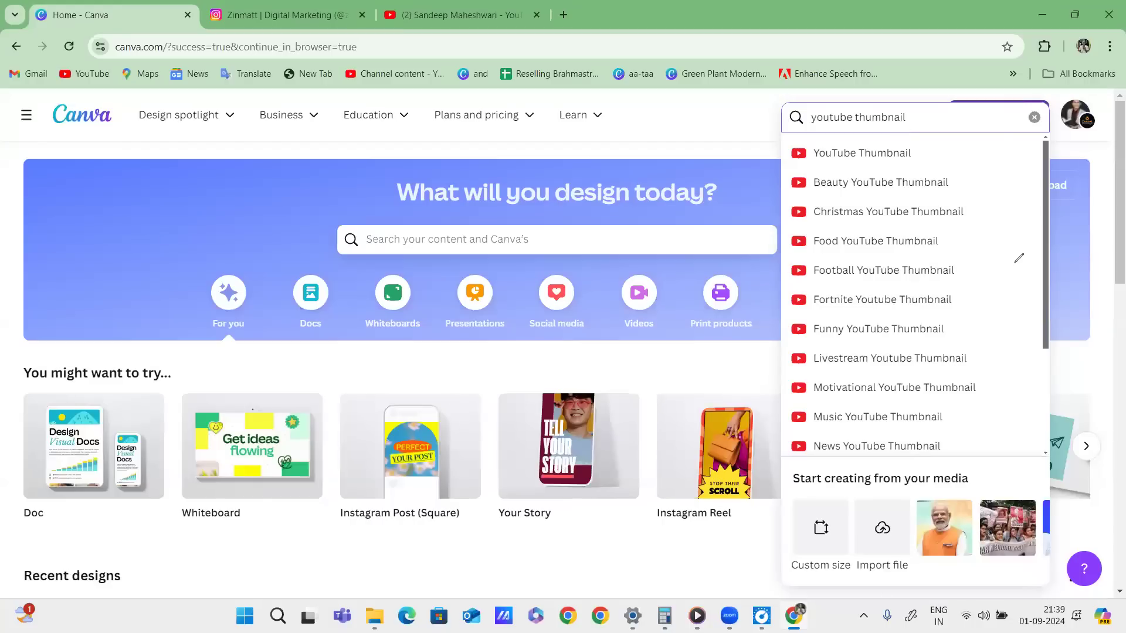
pyautogui.moveTo(794, 166); pyautogui.dragTo(925, 159)
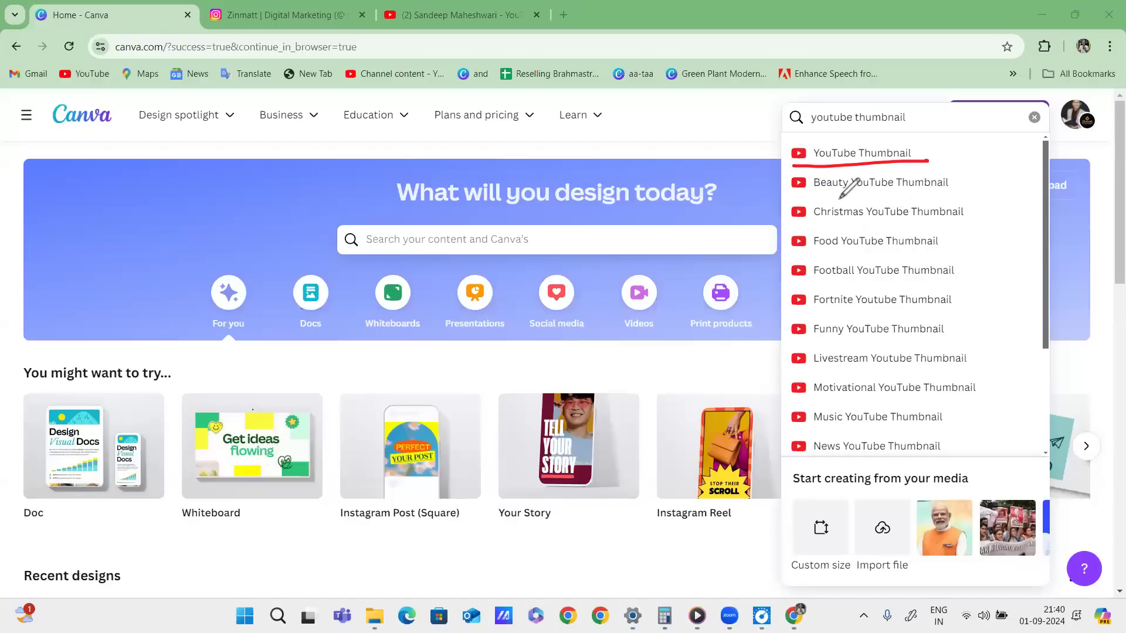
# Underline the Beauty, Christmas, Food, Football, Fortnite, Funny, Motivational, Music and News thumbnail variants, then clear the marks.
pyautogui.moveTo(795, 201); pyautogui.dragTo(883, 193)
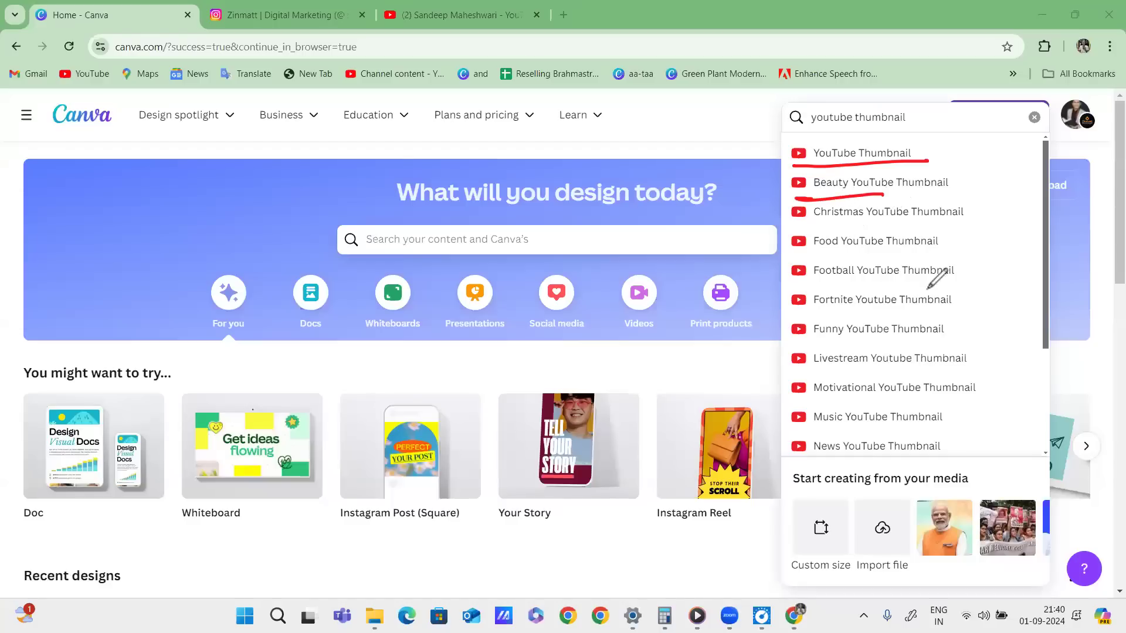
pyautogui.moveTo(804, 229); pyautogui.dragTo(871, 225)
pyautogui.moveTo(797, 262); pyautogui.dragTo(872, 252)
pyautogui.moveTo(807, 288); pyautogui.dragTo(885, 280)
pyautogui.moveTo(791, 317); pyautogui.dragTo(901, 303)
pyautogui.moveTo(799, 348); pyautogui.dragTo(892, 337)
pyautogui.moveTo(809, 388); pyautogui.dragTo(900, 376)
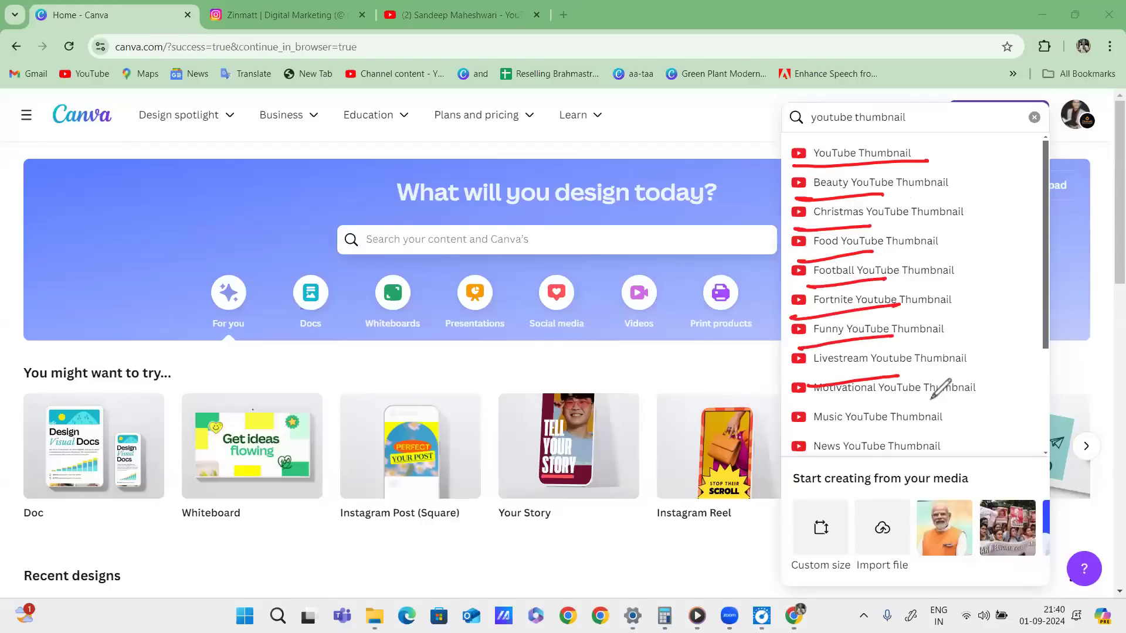
pyautogui.moveTo(799, 405); pyautogui.dragTo(895, 395)
pyautogui.moveTo(805, 432); pyautogui.dragTo(893, 420)
pyautogui.moveTo(804, 455); pyautogui.dragTo(917, 443)
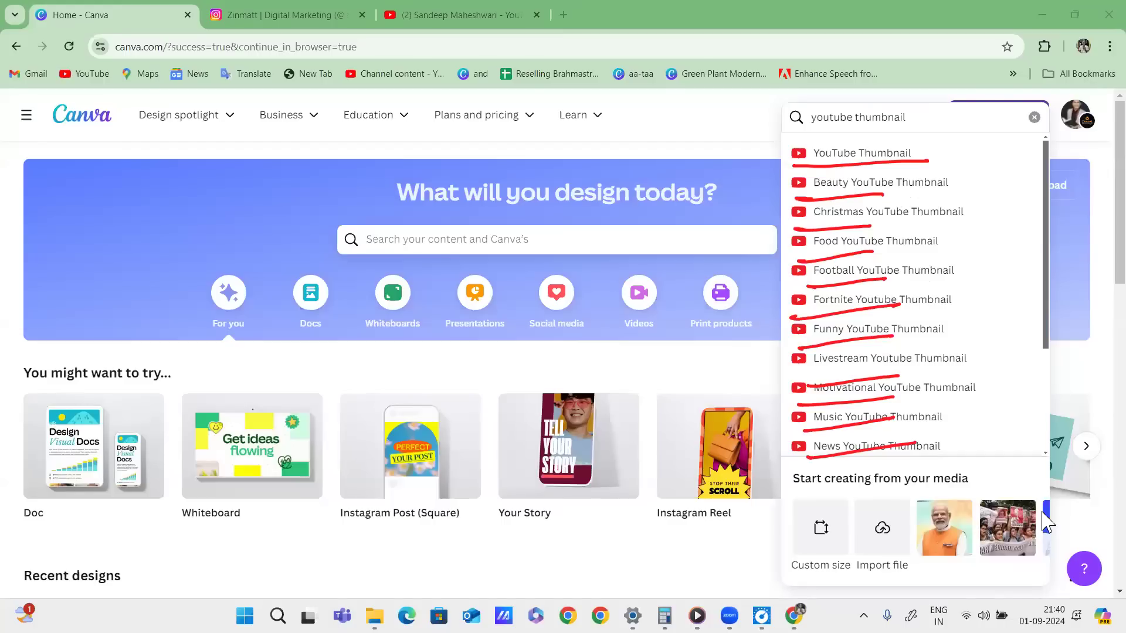
pyautogui.click(1043, 513)
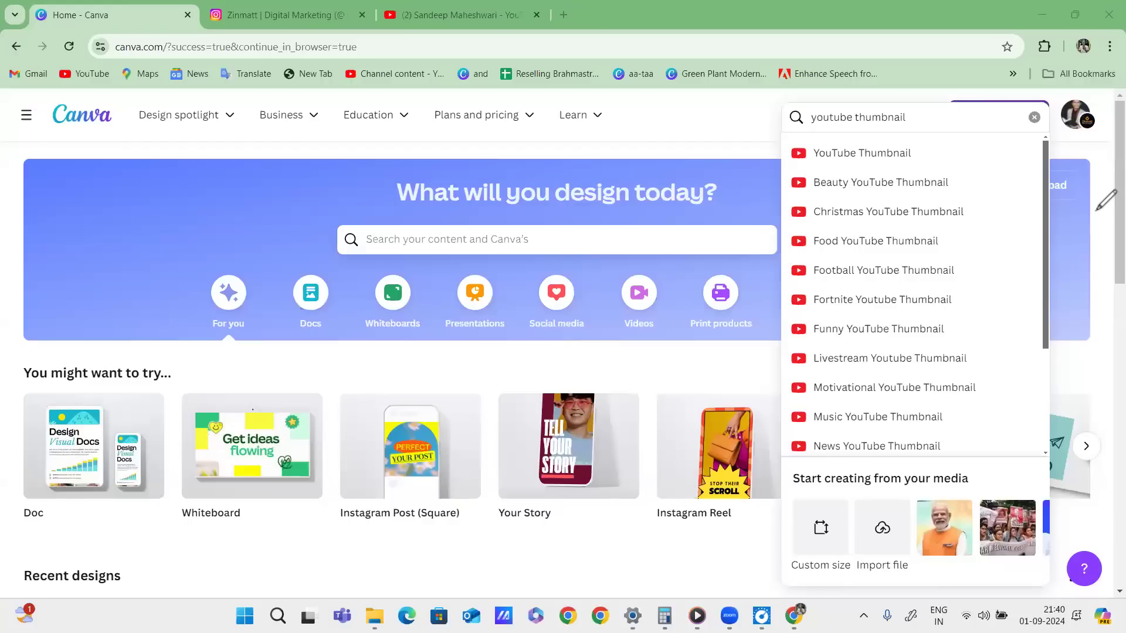
# Create a YouTube Thumbnail design in the browser editor and outline its blank canvas.
pyautogui.click(909, 155)
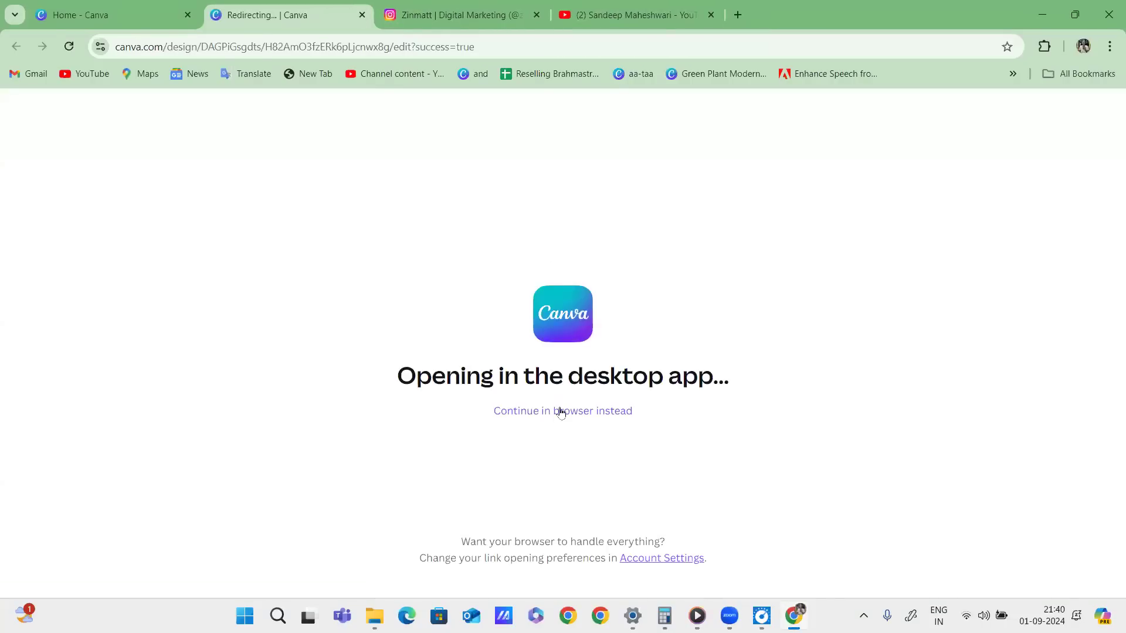
pyautogui.click(560, 411)
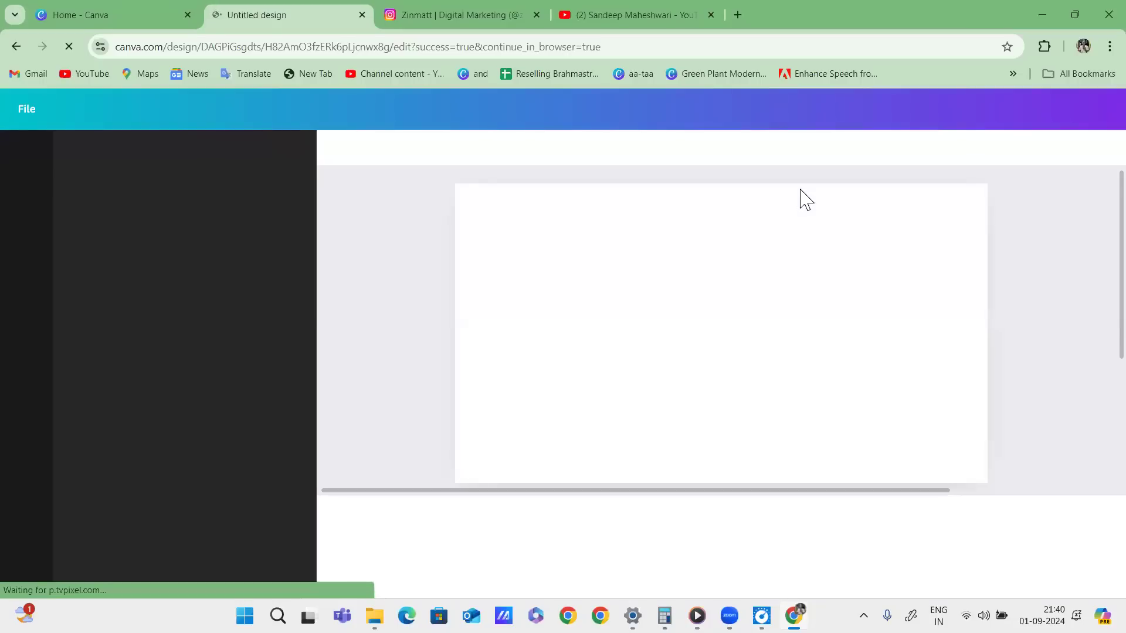
pyautogui.moveTo(453, 177)
pyautogui.mouseDown()
pyautogui.moveTo(1035, 171)
pyautogui.moveTo(1016, 394)
pyautogui.moveTo(582, 490)
pyautogui.moveTo(457, 174)
pyautogui.mouseUp()
pyautogui.moveTo(633, 283)
pyautogui.mouseDown()
pyautogui.moveTo(665, 277)
pyautogui.moveTo(704, 305)
pyautogui.mouseUp()
pyautogui.moveTo(693, 265)
pyautogui.mouseDown()
pyautogui.moveTo(699, 283)
pyautogui.moveTo(727, 244)
pyautogui.mouseUp()
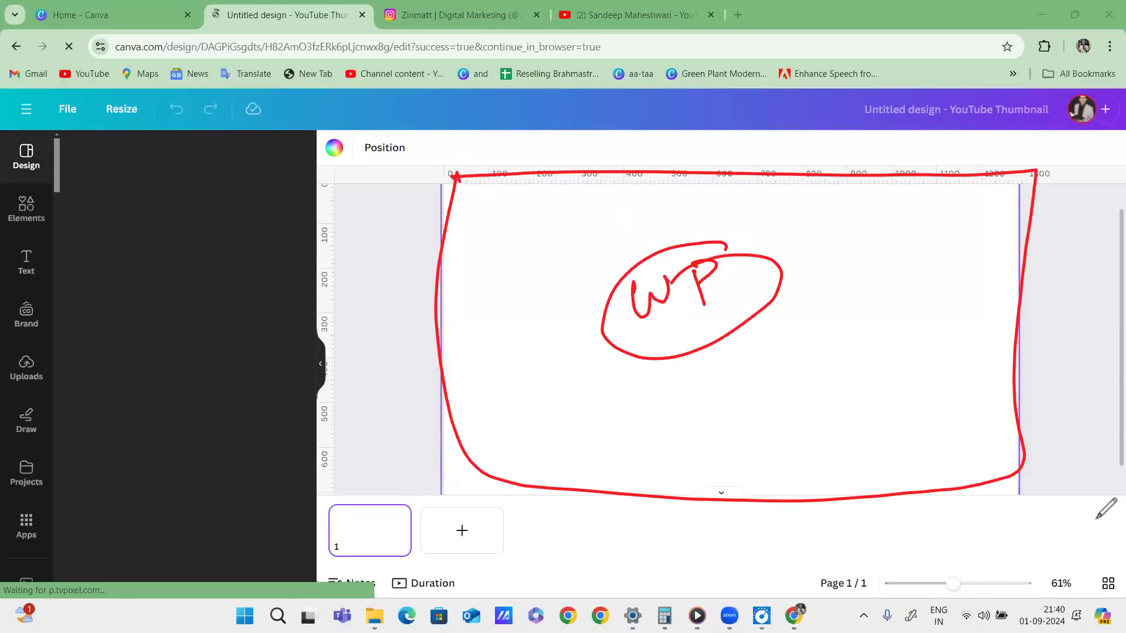
pyautogui.click(991, 508)
# Sketch two branches from the canvas top and write a circled 'PRT' with an underlined note.
pyautogui.moveTo(710, 205); pyautogui.dragTo(649, 283)
pyautogui.moveTo(712, 203); pyautogui.dragTo(790, 269)
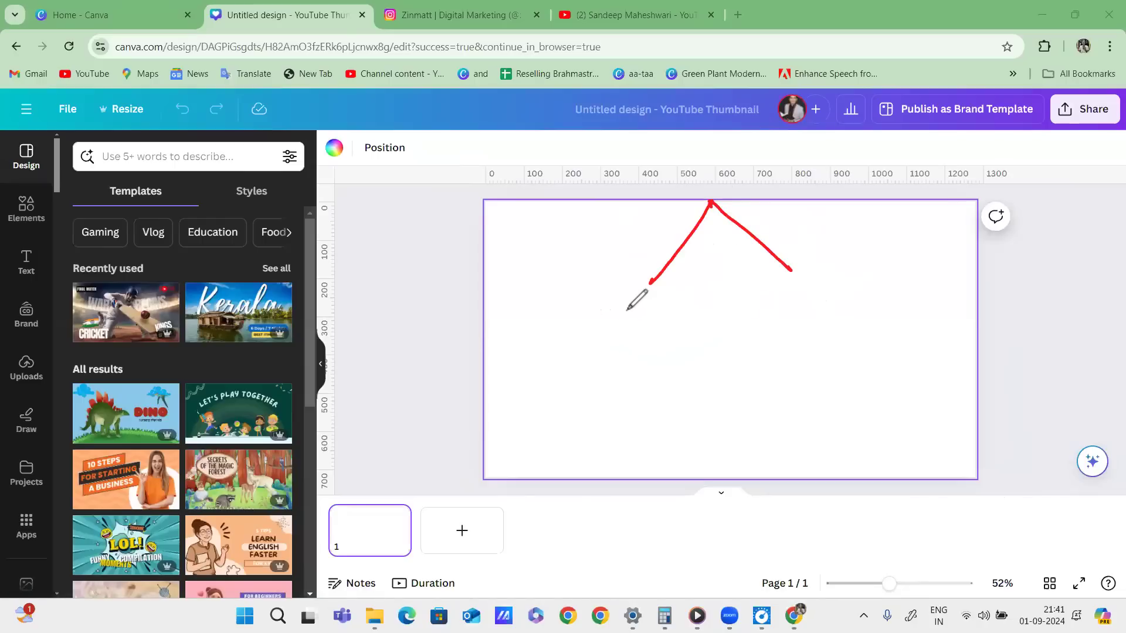
pyautogui.moveTo(622, 306)
pyautogui.mouseDown()
pyautogui.moveTo(627, 323)
pyautogui.moveTo(631, 311)
pyautogui.mouseUp()
pyautogui.moveTo(639, 298)
pyautogui.mouseDown()
pyautogui.moveTo(641, 317)
pyautogui.moveTo(675, 306)
pyautogui.mouseUp()
pyautogui.moveTo(657, 268)
pyautogui.mouseDown()
pyautogui.moveTo(684, 285)
pyautogui.moveTo(686, 275)
pyautogui.mouseUp()
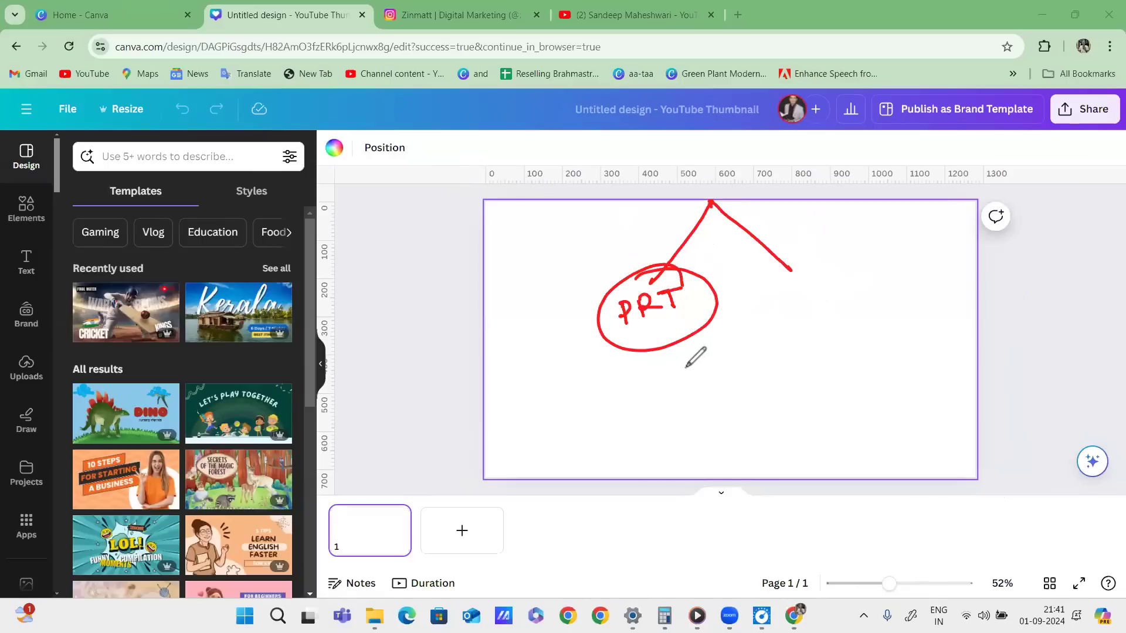
pyautogui.moveTo(652, 362); pyautogui.dragTo(661, 370)
pyautogui.moveTo(666, 360)
pyautogui.mouseDown()
pyautogui.moveTo(701, 353)
pyautogui.moveTo(628, 397)
pyautogui.mouseUp()
pyautogui.moveTo(703, 375); pyautogui.dragTo(645, 411)
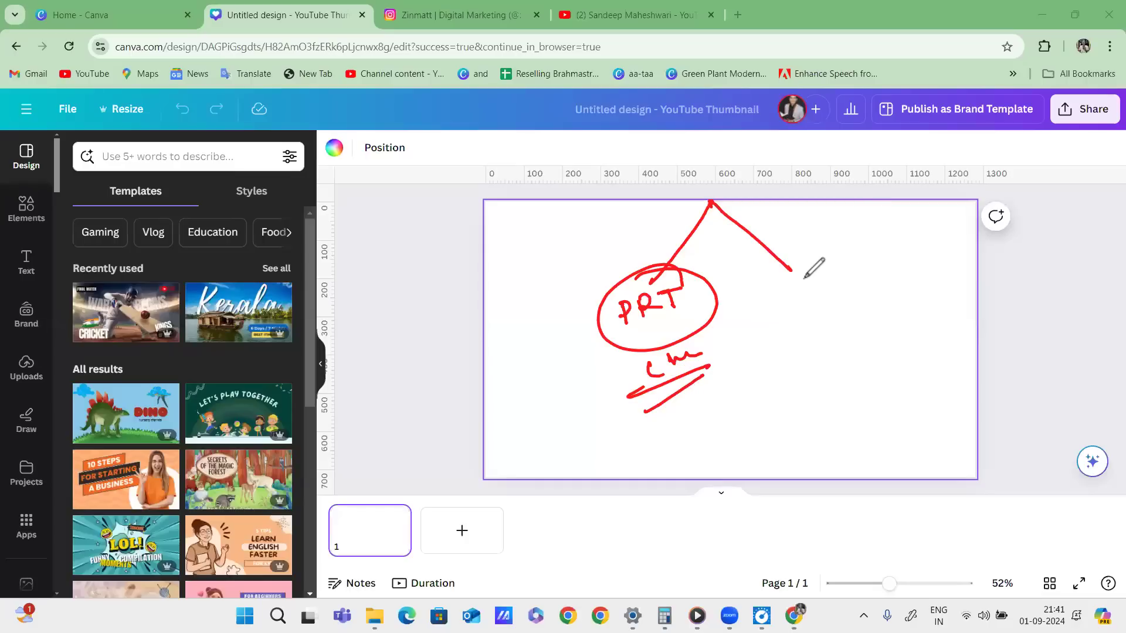
# Circle the right branch end with 'S' and start outlining the canvas again.
pyautogui.moveTo(758, 293)
pyautogui.mouseDown()
pyautogui.moveTo(777, 295)
pyautogui.moveTo(757, 360)
pyautogui.moveTo(763, 274)
pyautogui.mouseUp()
pyautogui.moveTo(828, 282); pyautogui.dragTo(806, 324)
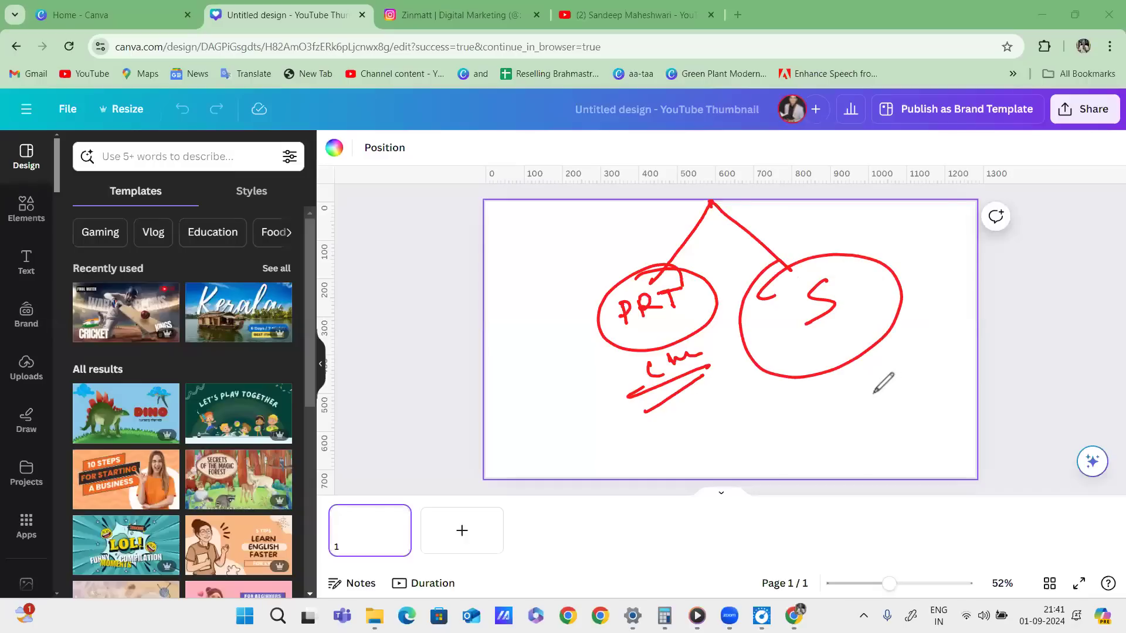
pyautogui.moveTo(469, 206)
pyautogui.mouseDown()
pyautogui.moveTo(777, 190)
pyautogui.moveTo(1032, 191)
pyautogui.moveTo(1019, 431)
pyautogui.moveTo(958, 478)
pyautogui.moveTo(546, 496)
pyautogui.moveTo(515, 172)
pyautogui.mouseUp()
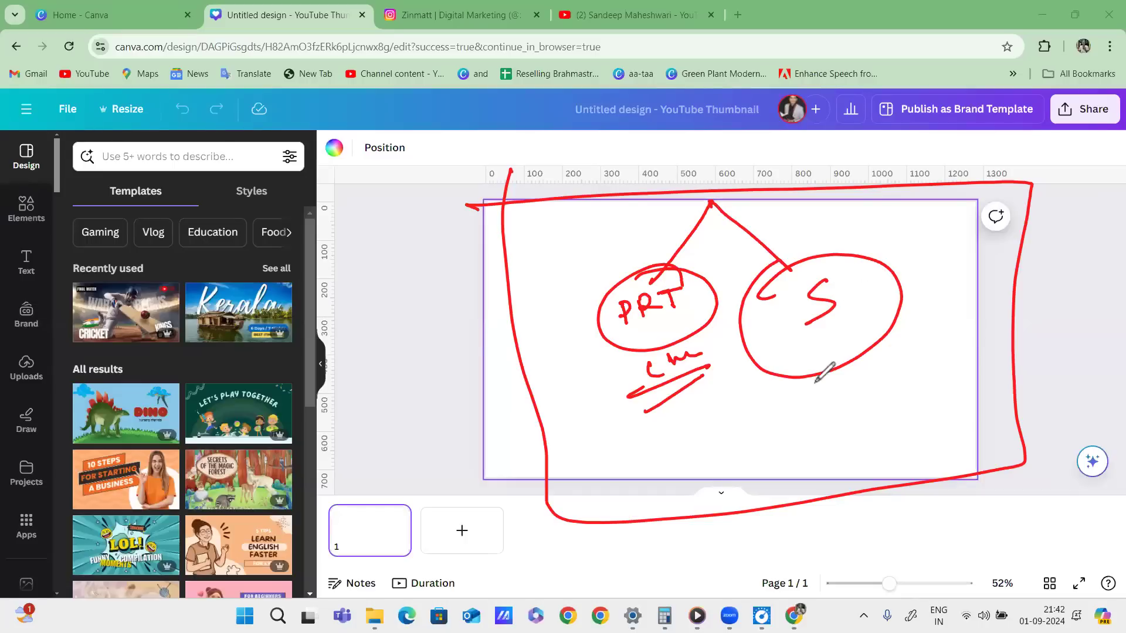
# Sketch red pen annotations over the YouTube Thumbnail canvas, then clear them.
pyautogui.moveTo(686, 419); pyautogui.dragTo(698, 462)
pyautogui.moveTo(728, 426)
pyautogui.mouseDown()
pyautogui.moveTo(738, 437)
pyautogui.moveTo(787, 395)
pyautogui.moveTo(829, 394)
pyautogui.moveTo(882, 364)
pyautogui.moveTo(962, 374)
pyautogui.mouseUp()
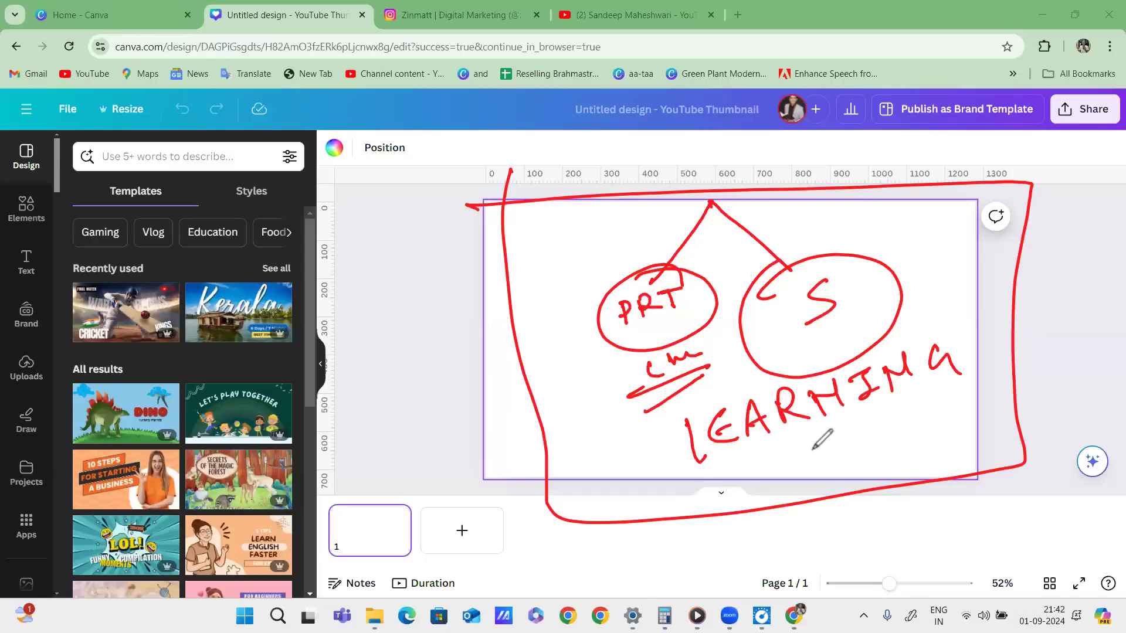
pyautogui.moveTo(722, 454); pyautogui.dragTo(962, 376)
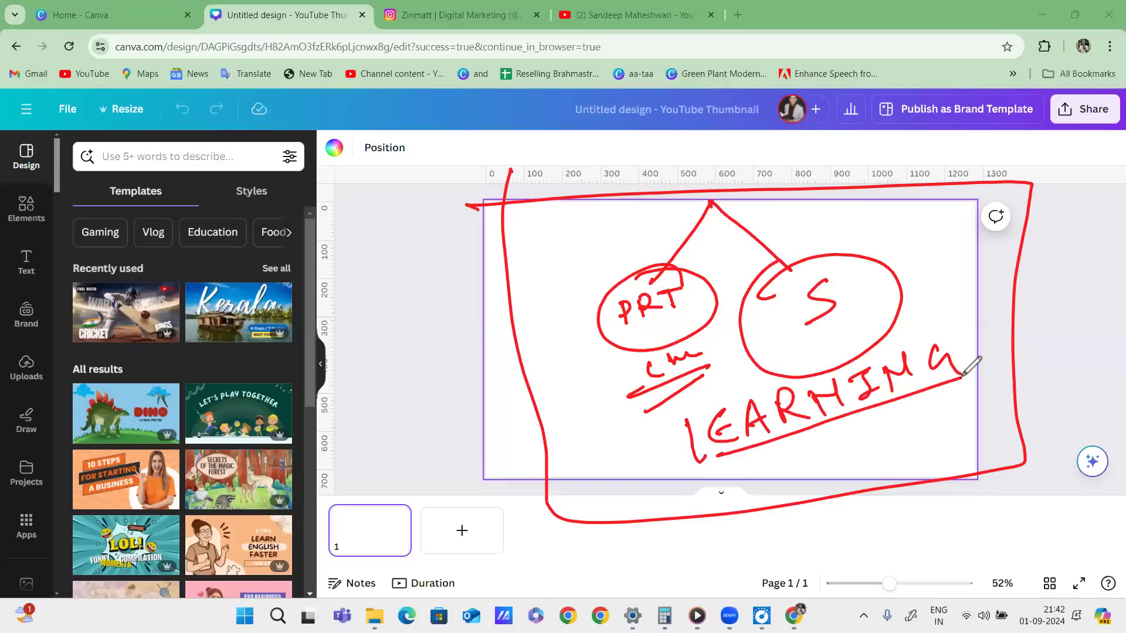
pyautogui.moveTo(684, 418); pyautogui.dragTo(694, 468)
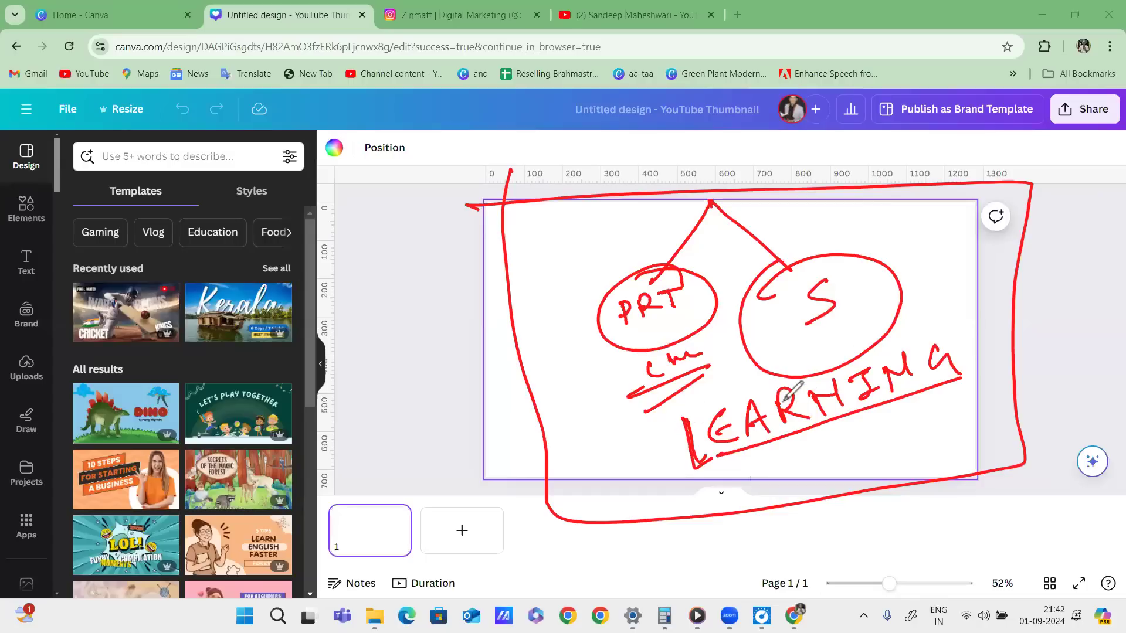
pyautogui.moveTo(722, 400)
pyautogui.mouseDown()
pyautogui.moveTo(961, 320)
pyautogui.moveTo(973, 381)
pyautogui.mouseUp()
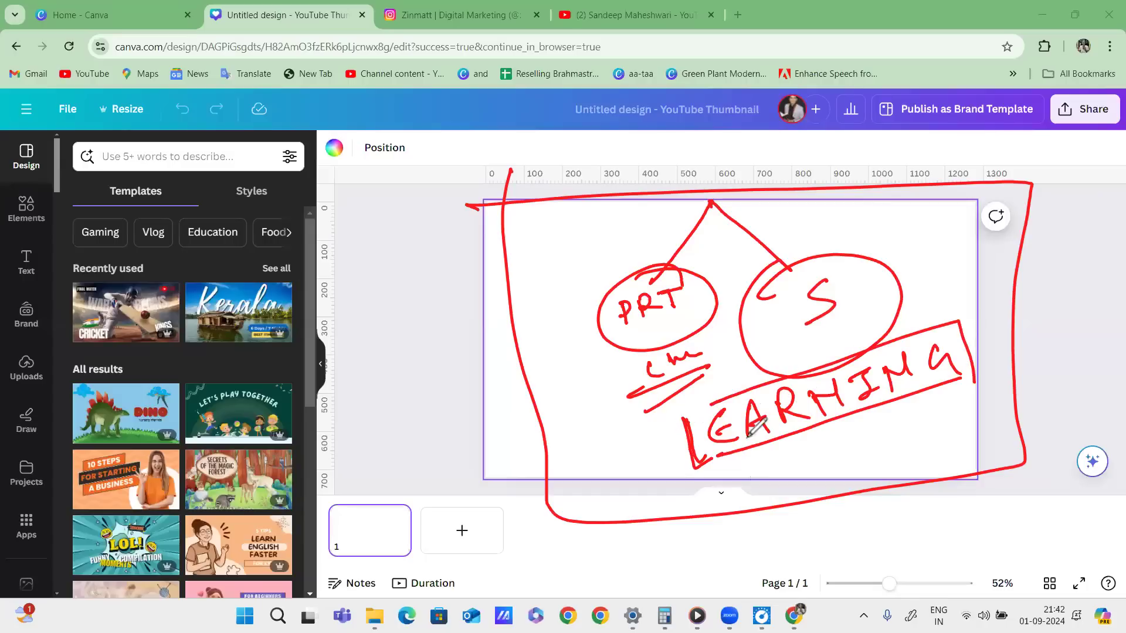
pyautogui.moveTo(701, 467); pyautogui.dragTo(722, 454)
pyautogui.moveTo(722, 456); pyautogui.dragTo(965, 383)
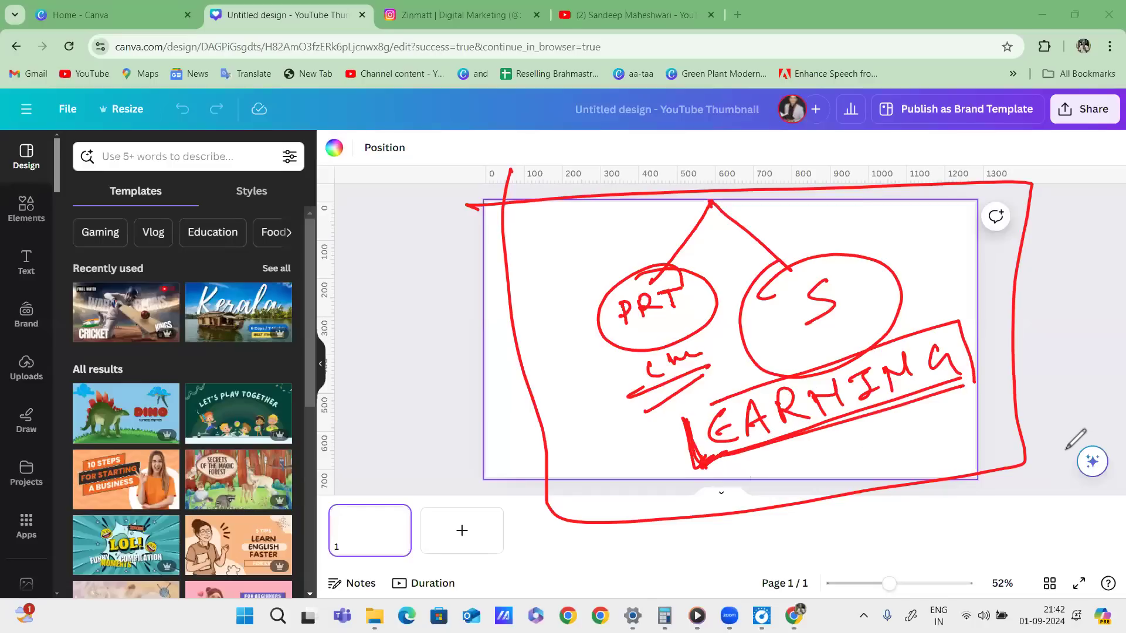
pyautogui.moveTo(786, 348); pyautogui.dragTo(922, 289)
pyautogui.moveTo(937, 233); pyautogui.dragTo(944, 251)
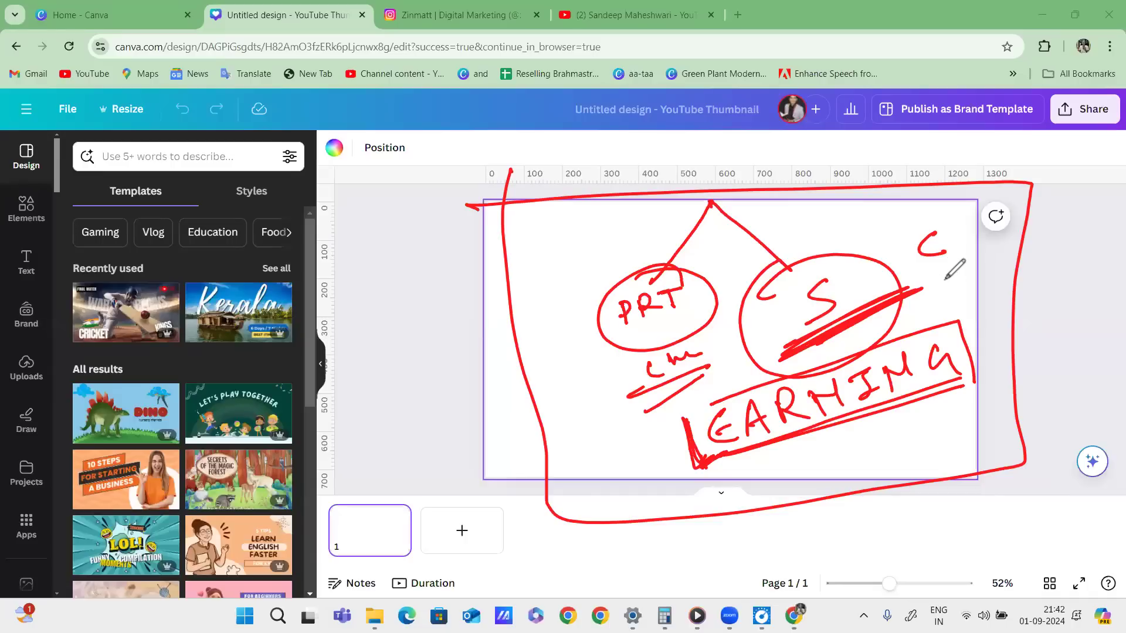
pyautogui.moveTo(950, 274); pyautogui.dragTo(974, 317)
pyautogui.moveTo(970, 388); pyautogui.dragTo(973, 342)
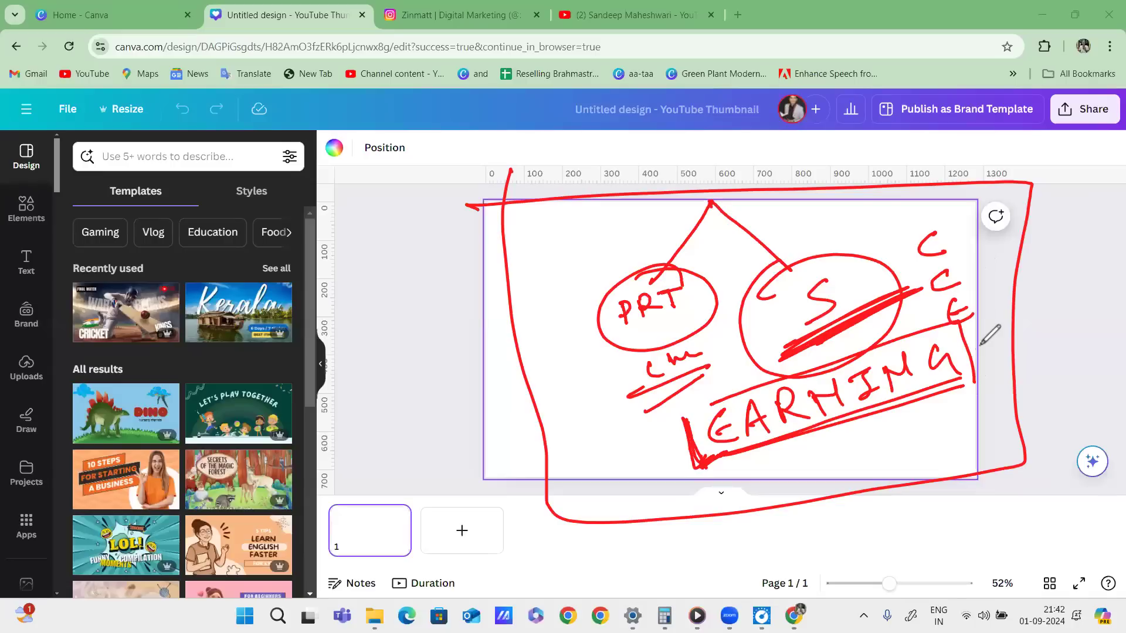
pyautogui.moveTo(698, 237)
pyautogui.mouseDown()
pyautogui.moveTo(622, 364)
pyautogui.moveTo(701, 242)
pyautogui.moveTo(707, 368)
pyautogui.moveTo(551, 316)
pyautogui.mouseUp()
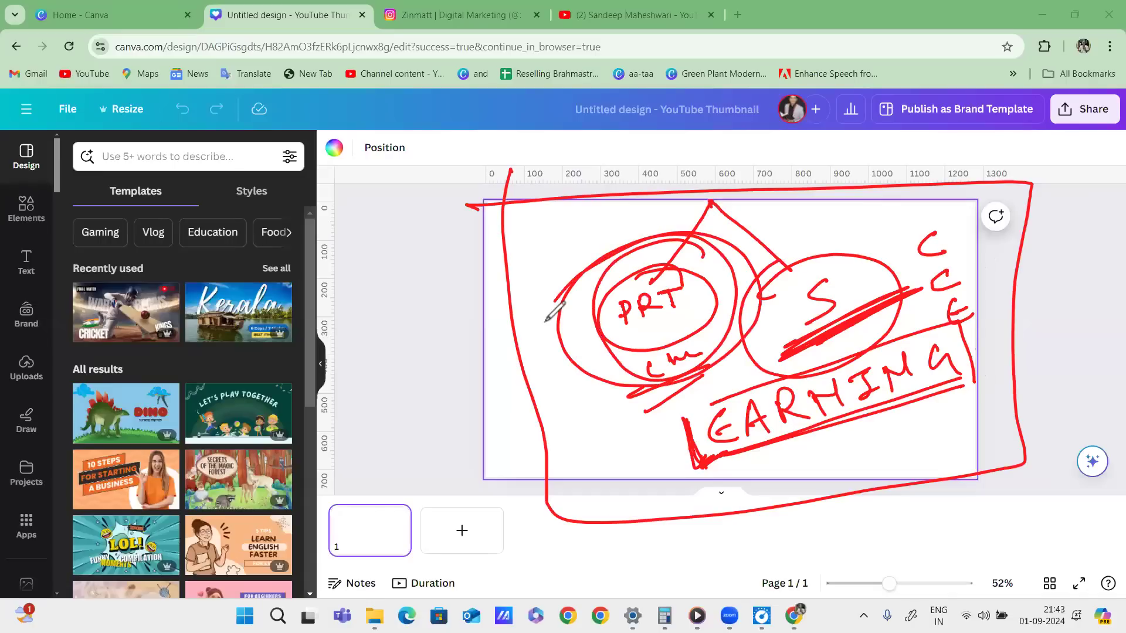
pyautogui.moveTo(564, 268)
pyautogui.mouseDown()
pyautogui.moveTo(730, 236)
pyautogui.moveTo(612, 432)
pyautogui.moveTo(601, 255)
pyautogui.mouseUp()
pyautogui.moveTo(595, 373); pyautogui.dragTo(764, 282)
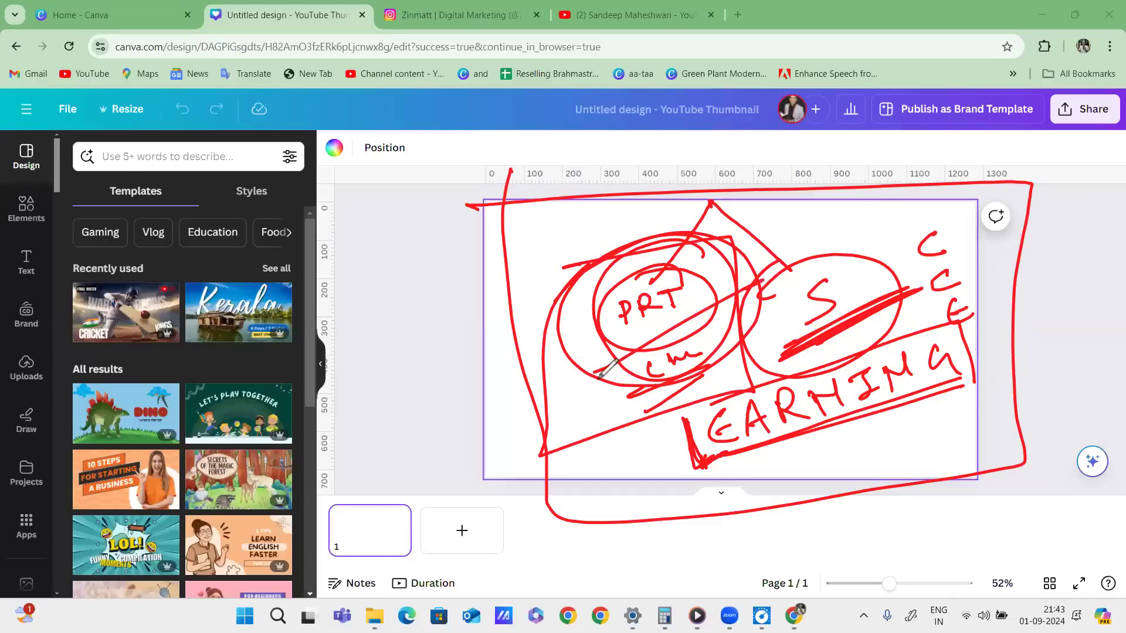
pyautogui.moveTo(572, 399); pyautogui.dragTo(757, 290)
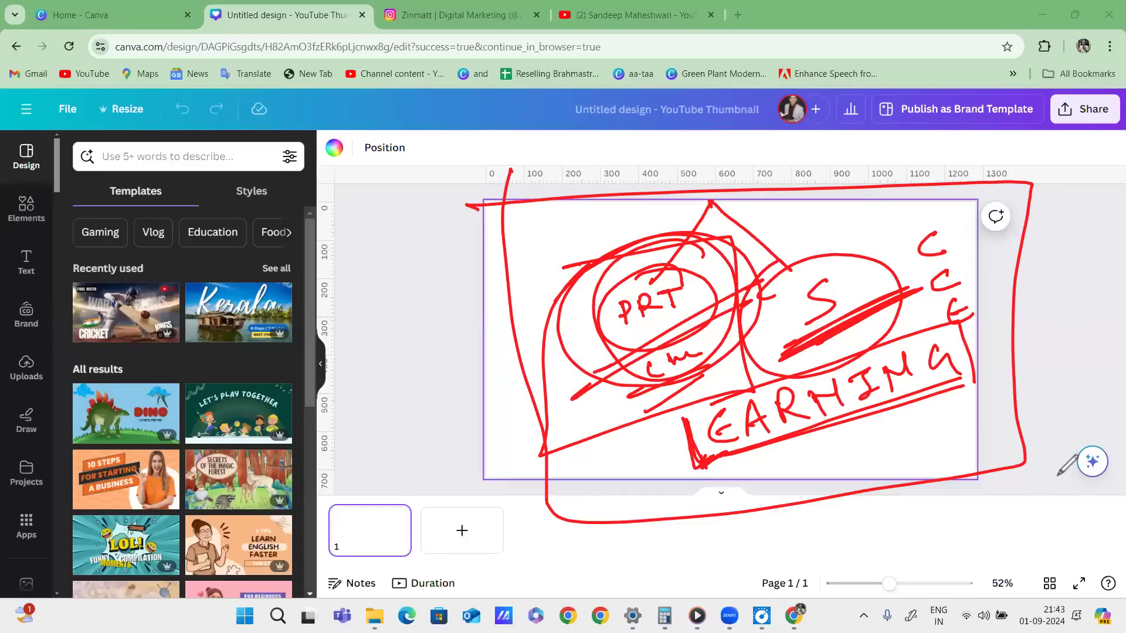
pyautogui.press('e')
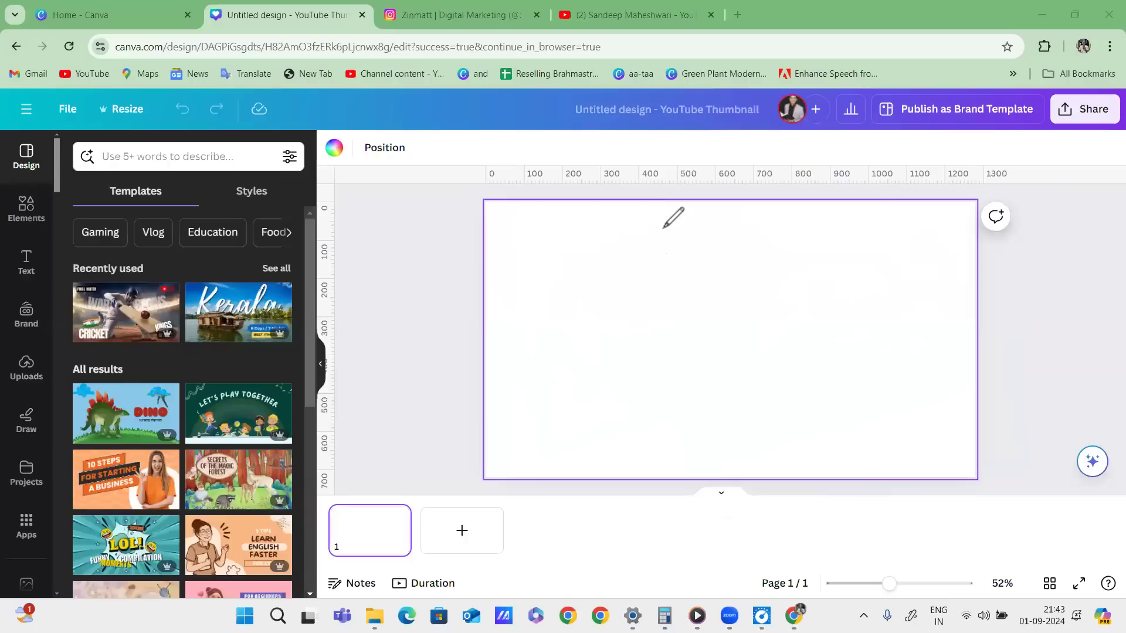
# Draw a few more red strokes over the canvas, then exit the pen.
pyautogui.moveTo(697, 207)
pyautogui.mouseDown()
pyautogui.moveTo(631, 334)
pyautogui.moveTo(774, 310)
pyautogui.mouseUp()
pyautogui.moveTo(604, 366)
pyautogui.mouseDown()
pyautogui.moveTo(639, 339)
pyautogui.moveTo(671, 336)
pyautogui.moveTo(633, 380)
pyautogui.moveTo(715, 350)
pyautogui.mouseUp()
pyautogui.moveTo(669, 377)
pyautogui.mouseDown()
pyautogui.moveTo(674, 398)
pyautogui.moveTo(693, 379)
pyautogui.mouseUp()
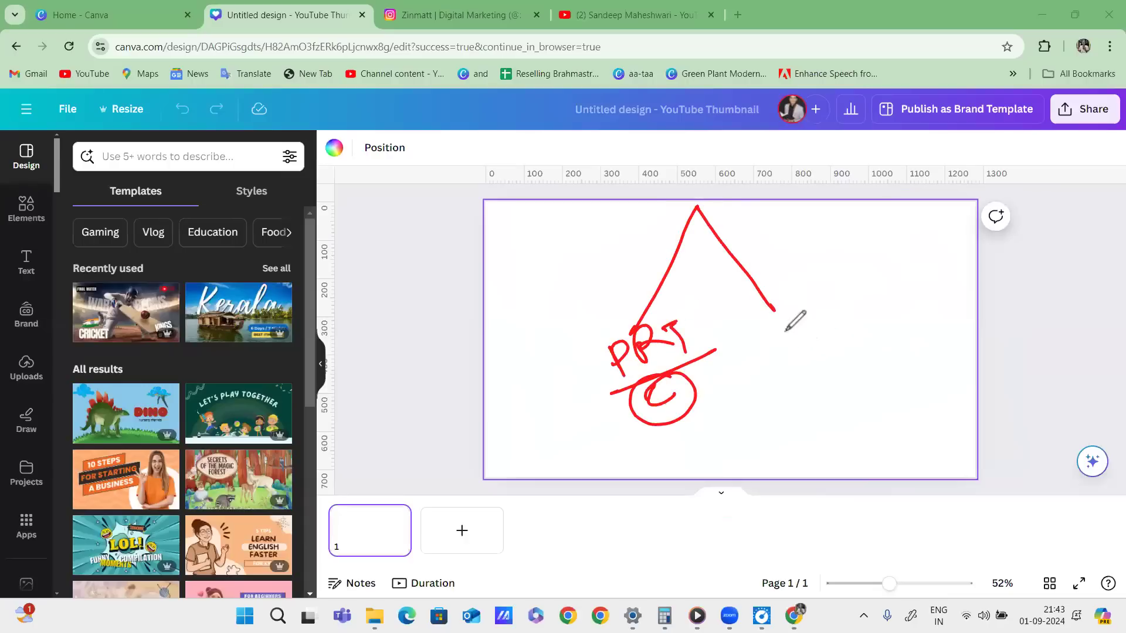
pyautogui.moveTo(801, 295)
pyautogui.mouseDown()
pyautogui.moveTo(805, 331)
pyautogui.moveTo(783, 370)
pyautogui.mouseUp()
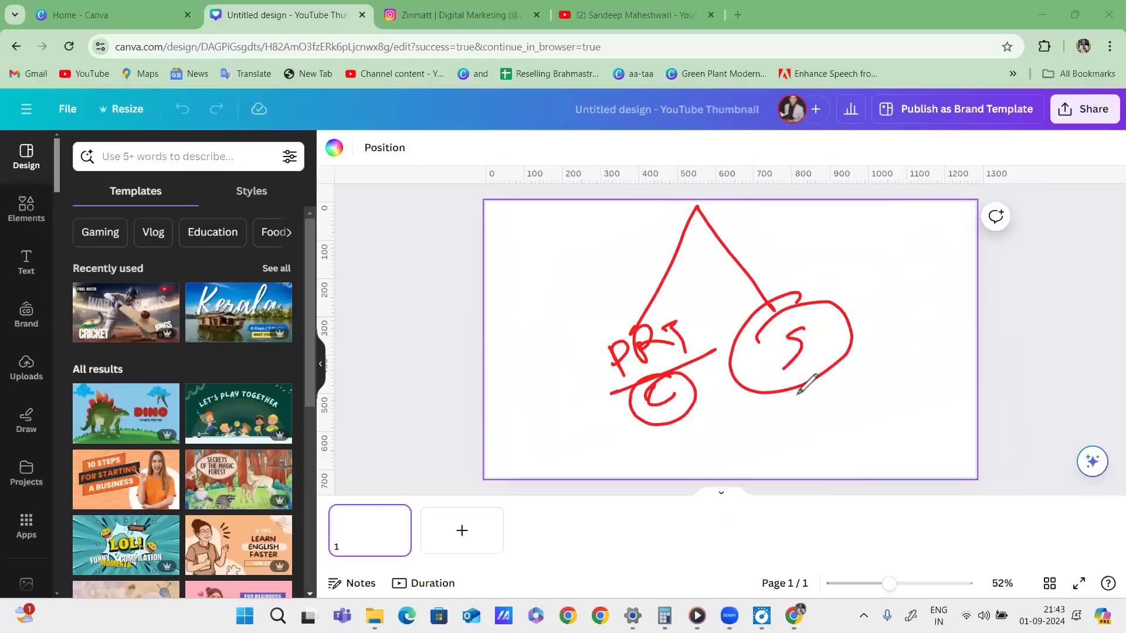
pyautogui.click(637, 252)
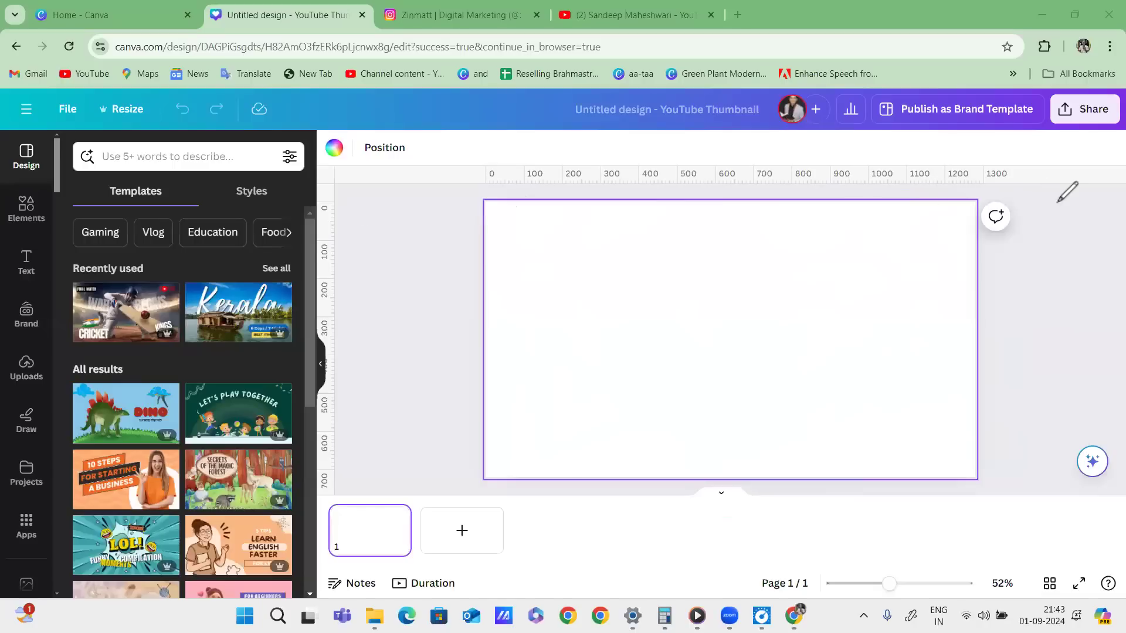
pyautogui.moveTo(821, 153)
pyautogui.mouseDown()
pyautogui.moveTo(975, 189)
pyautogui.moveTo(984, 305)
pyautogui.moveTo(975, 189)
pyautogui.mouseUp()
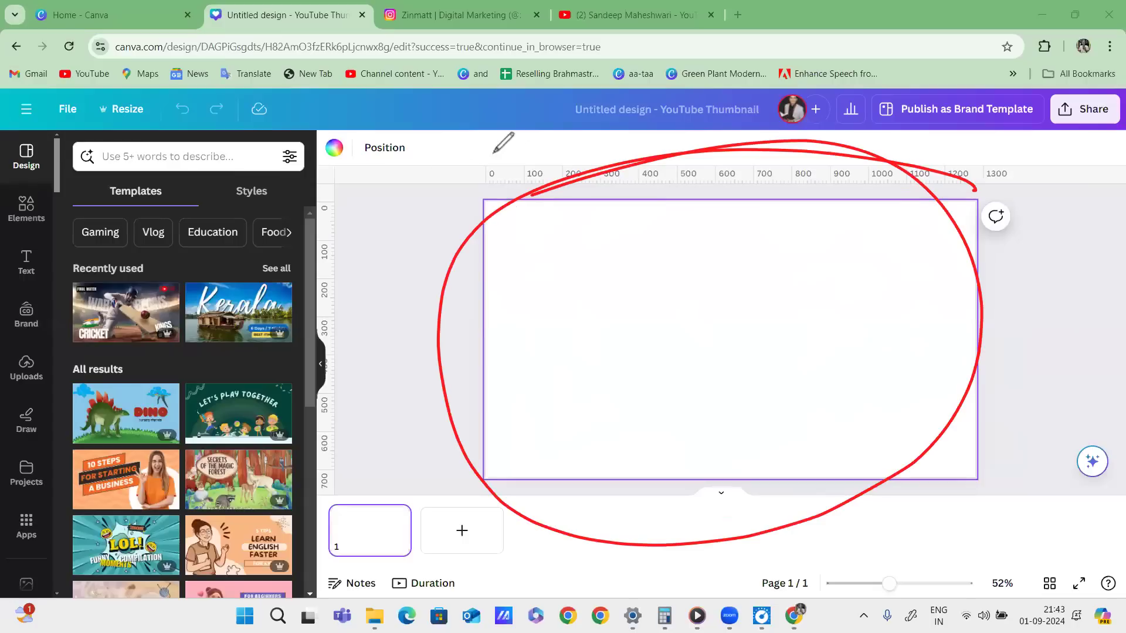
pyautogui.moveTo(291, 27); pyautogui.dragTo(372, 17)
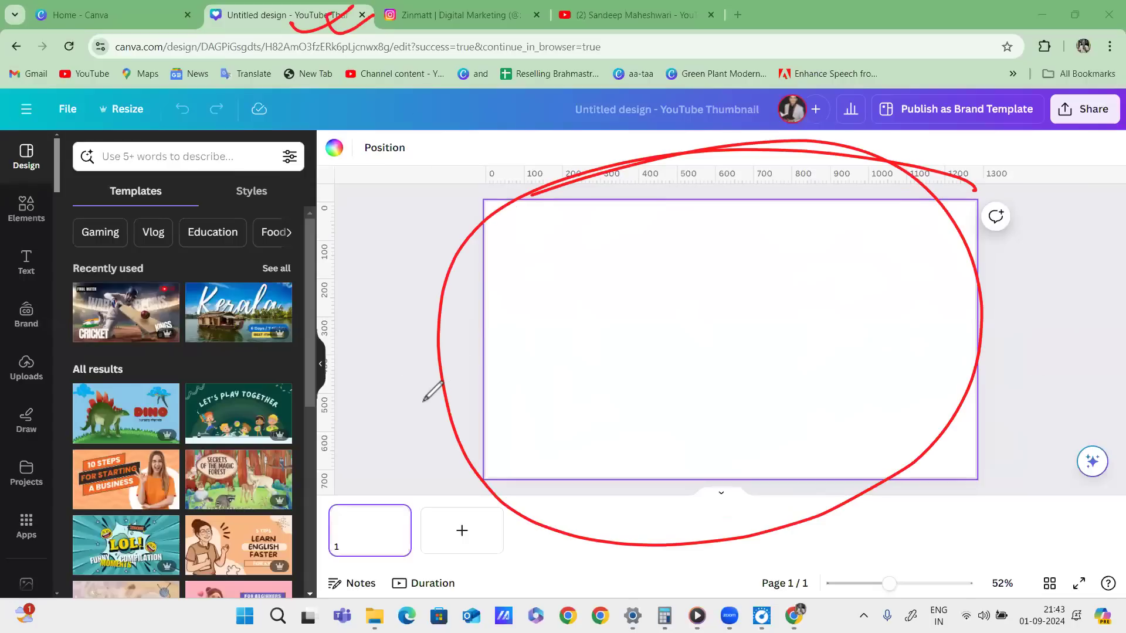
pyautogui.press('Escape')
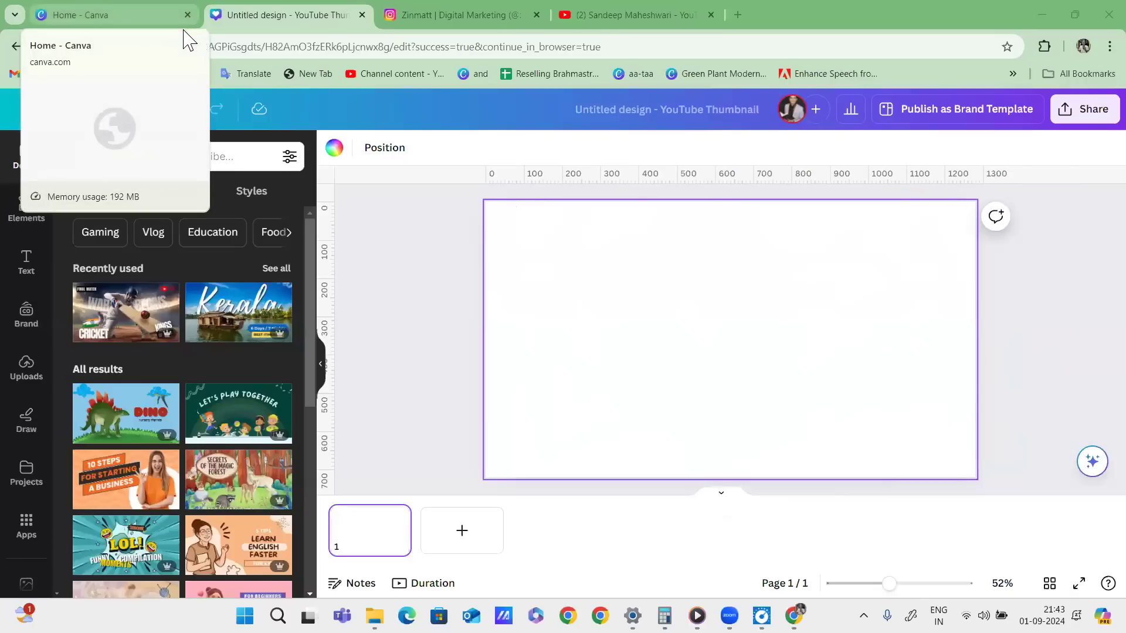
# Start a new Instagram Post (Portrait) design from Home, staying in the browser.
pyautogui.click(126, 17)
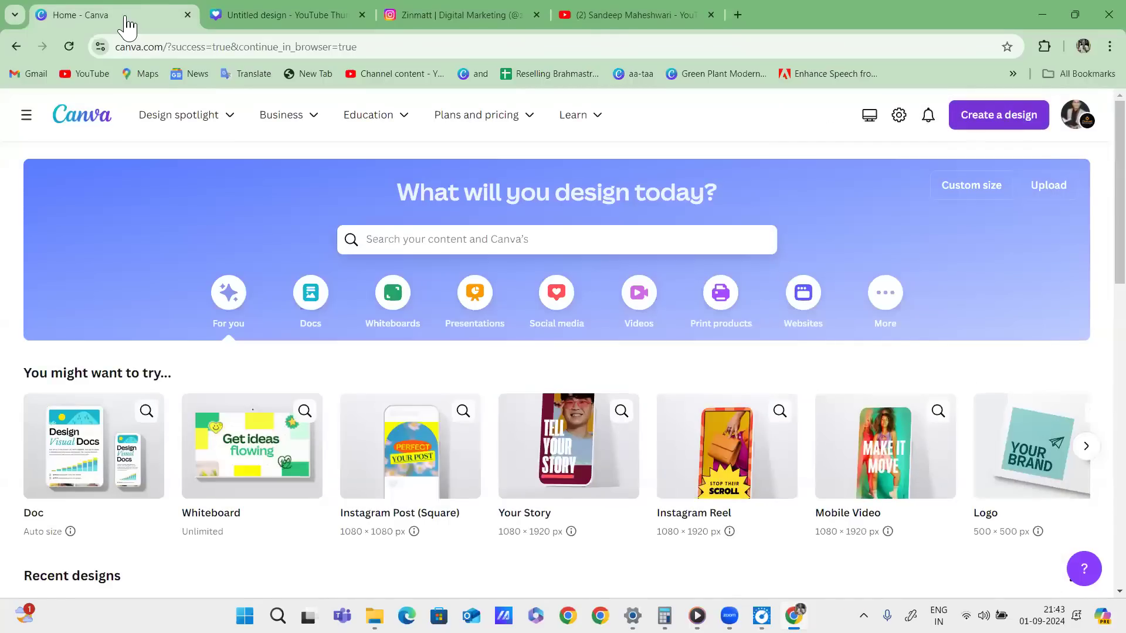
pyautogui.click(999, 115)
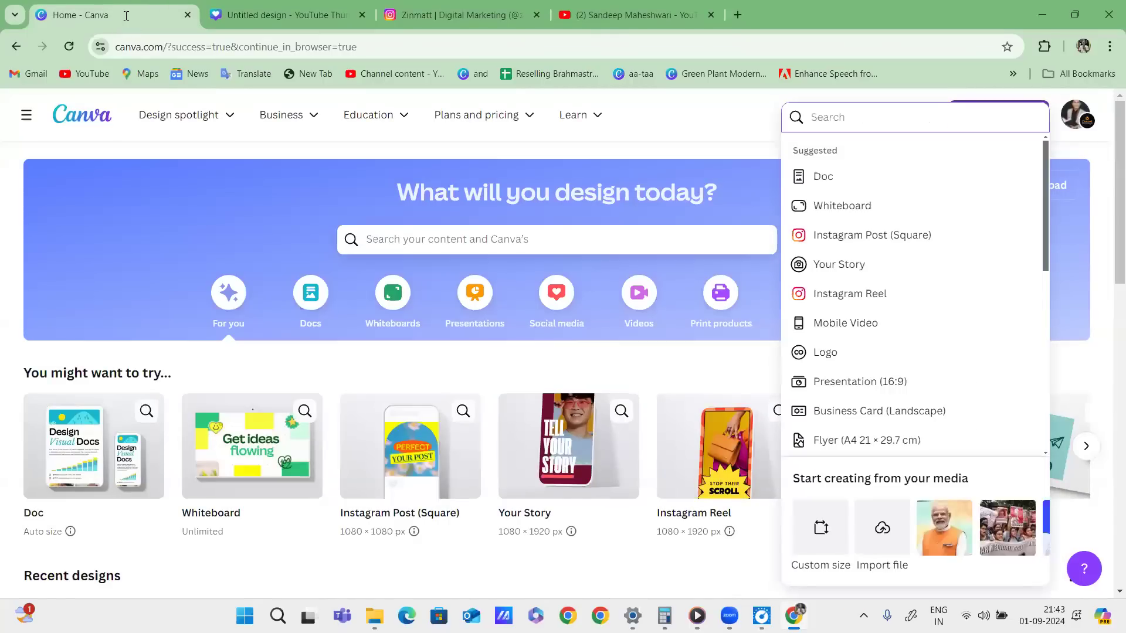
pyautogui.write('instagram post')
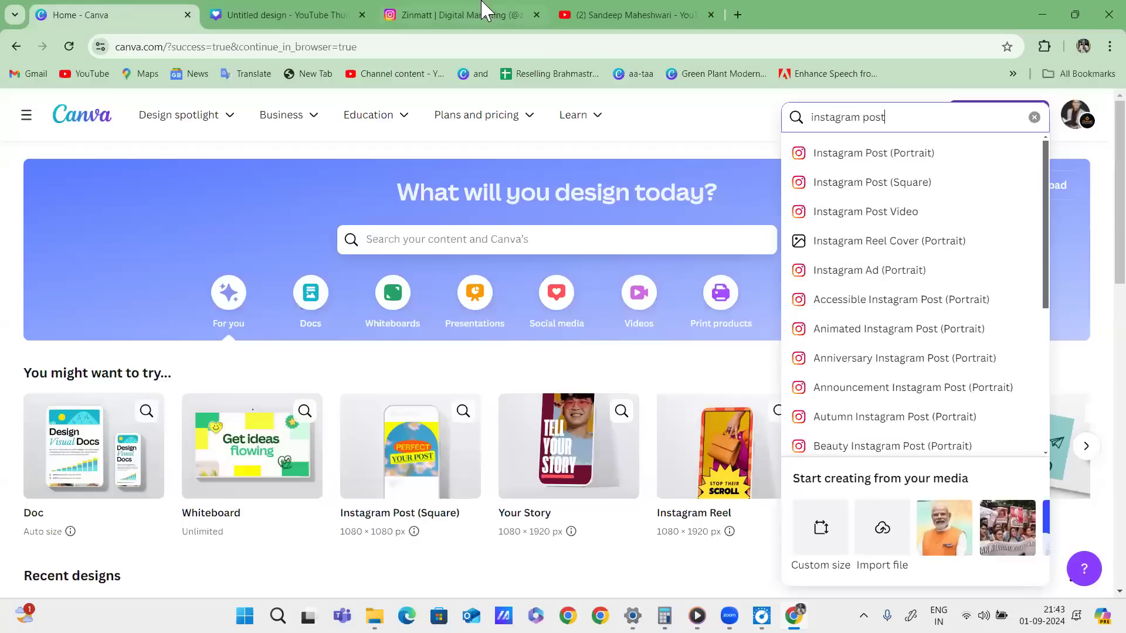
pyautogui.click(877, 155)
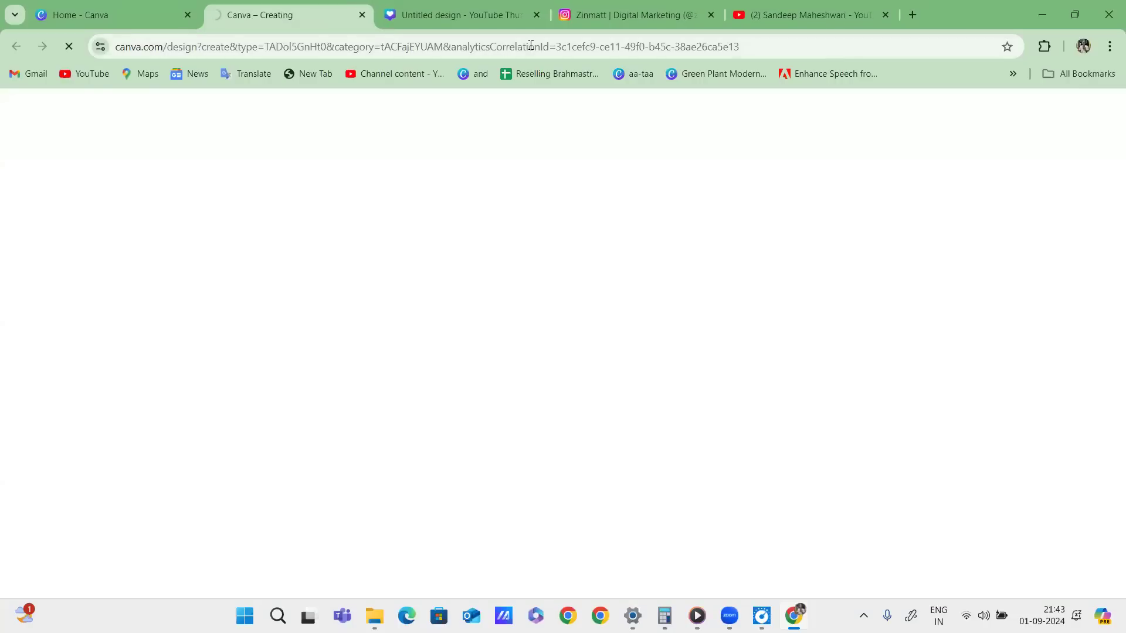
pyautogui.click(679, 180)
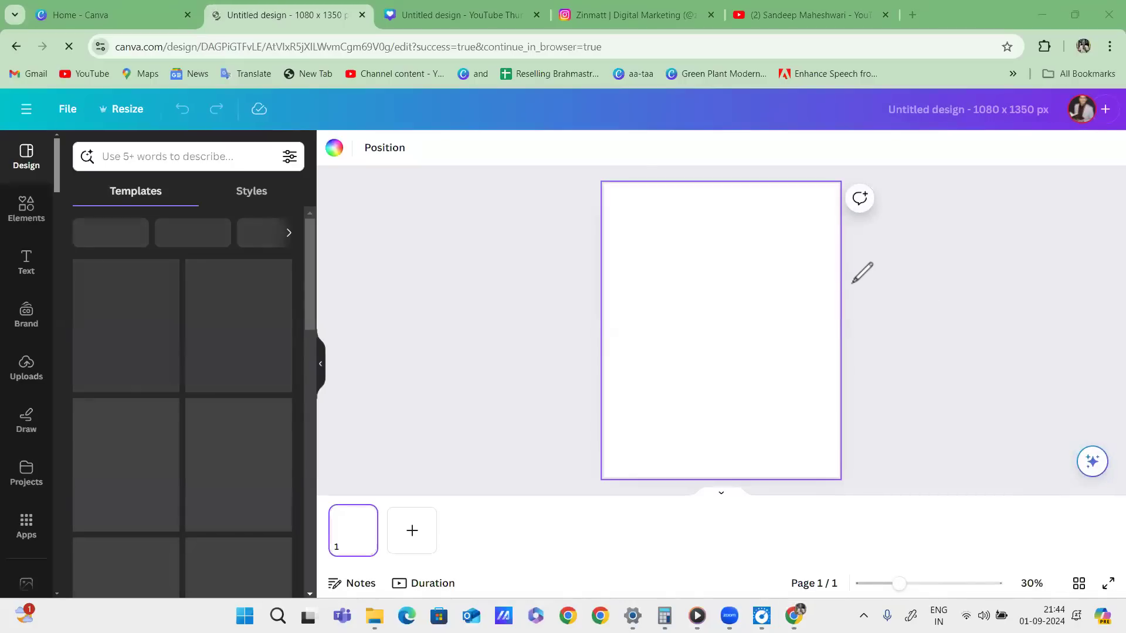
# Scribble pen strokes on the new portrait design, then return to the YouTube Thumbnail tab.
pyautogui.moveTo(766, 259)
pyautogui.mouseDown()
pyautogui.moveTo(795, 267)
pyautogui.moveTo(807, 246)
pyautogui.moveTo(881, 221)
pyautogui.mouseUp()
pyautogui.moveTo(844, 257); pyautogui.dragTo(906, 231)
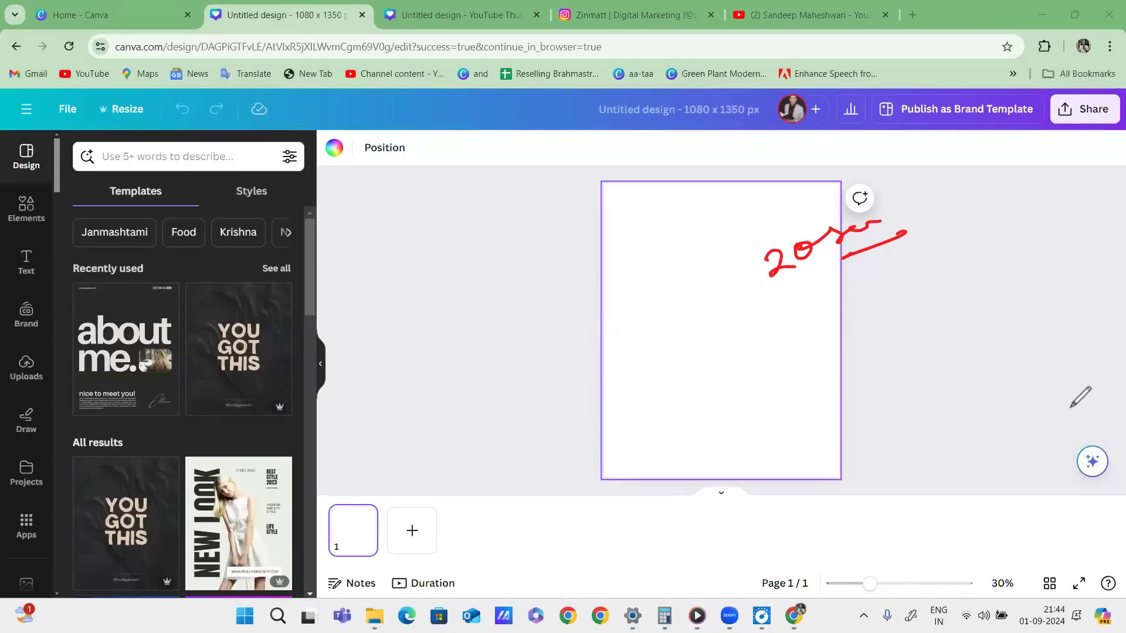
pyautogui.moveTo(591, 224)
pyautogui.mouseDown()
pyautogui.moveTo(675, 184)
pyautogui.moveTo(715, 190)
pyautogui.mouseUp()
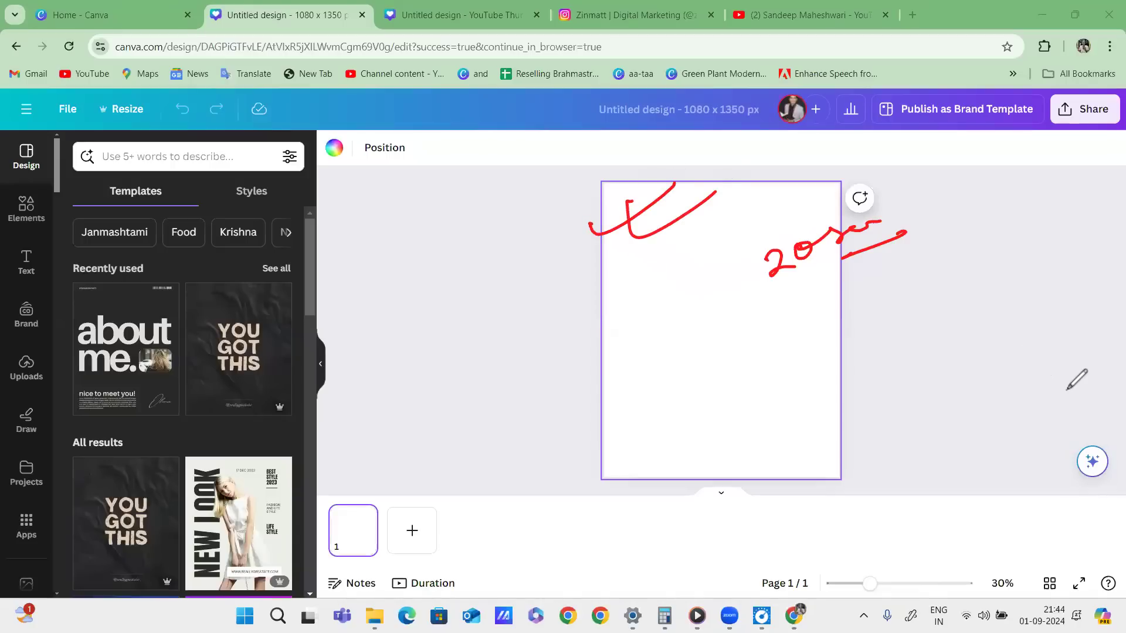
pyautogui.moveTo(561, 181)
pyautogui.mouseDown()
pyautogui.moveTo(900, 428)
pyautogui.moveTo(572, 191)
pyautogui.mouseUp()
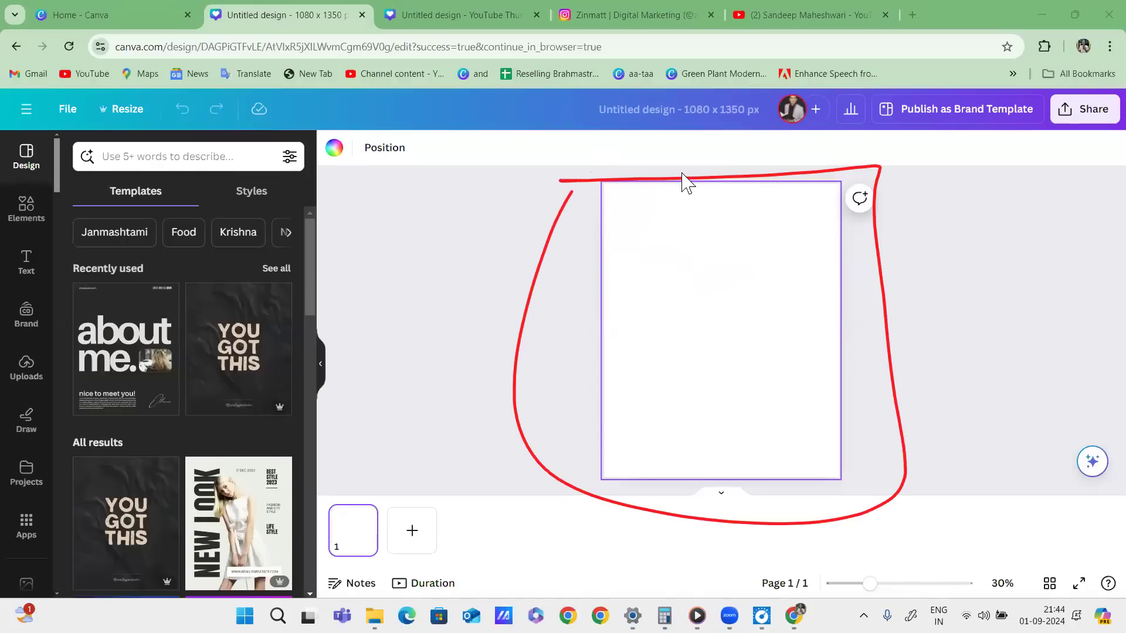
pyautogui.moveTo(571, 173); pyautogui.dragTo(923, 175)
pyautogui.moveTo(508, 147); pyautogui.dragTo(519, 197)
pyautogui.moveTo(518, 170)
pyautogui.mouseDown()
pyautogui.moveTo(944, 130)
pyautogui.moveTo(470, 216)
pyautogui.mouseUp()
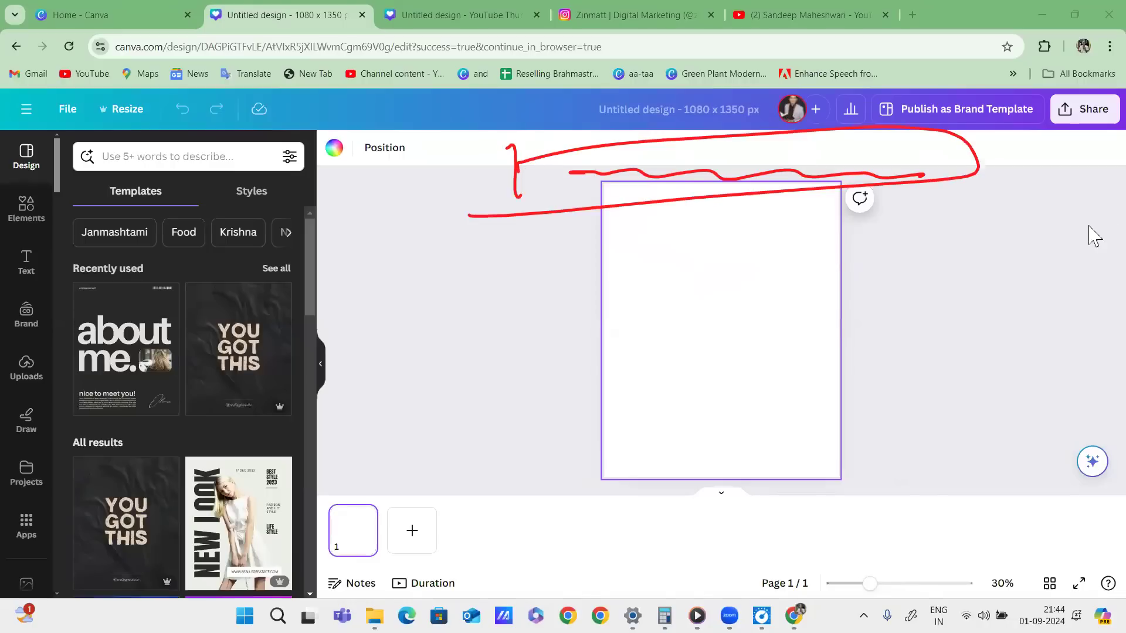
pyautogui.click(482, 18)
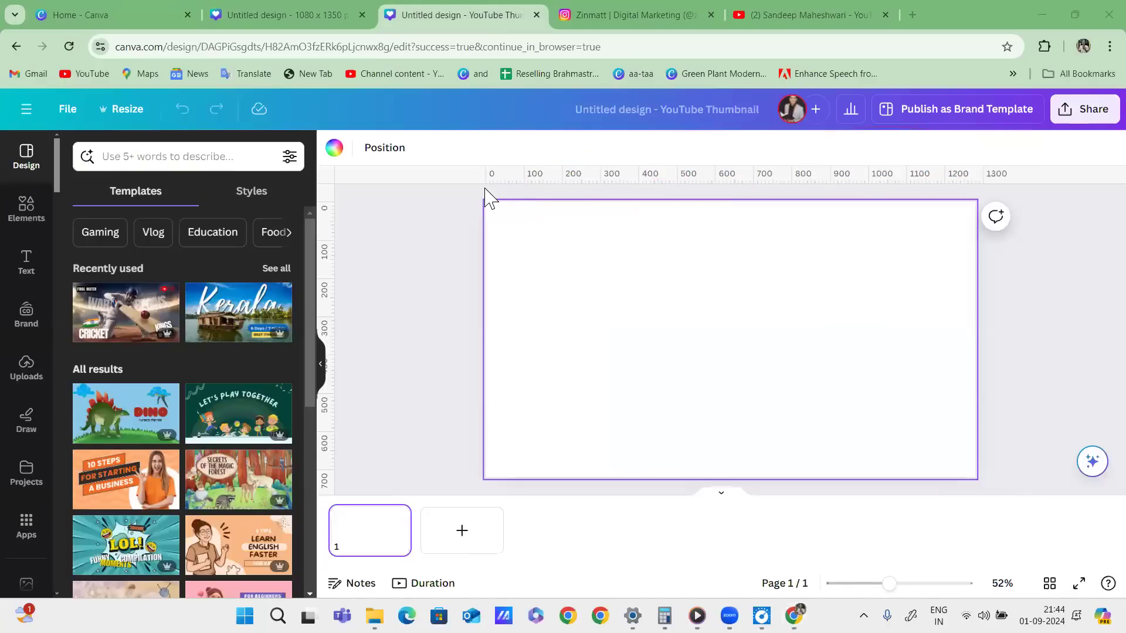
# Mark the thumbnail with a circled question mark and two lines, clear them, then show the 1080 x 1350 design.
pyautogui.moveTo(463, 189)
pyautogui.mouseDown()
pyautogui.moveTo(448, 157)
pyautogui.moveTo(414, 164)
pyautogui.moveTo(418, 198)
pyautogui.moveTo(476, 188)
pyautogui.mouseUp()
pyautogui.moveTo(960, 196)
pyautogui.mouseDown()
pyautogui.moveTo(1033, 186)
pyautogui.moveTo(1047, 205)
pyautogui.mouseUp()
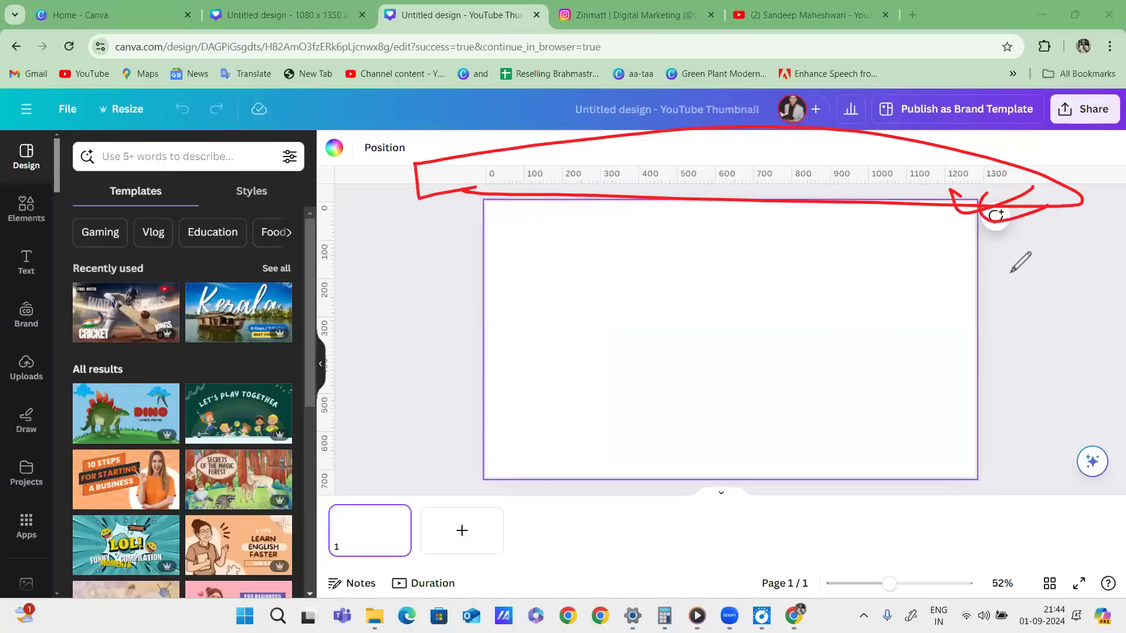
pyautogui.moveTo(823, 281); pyautogui.dragTo(843, 353)
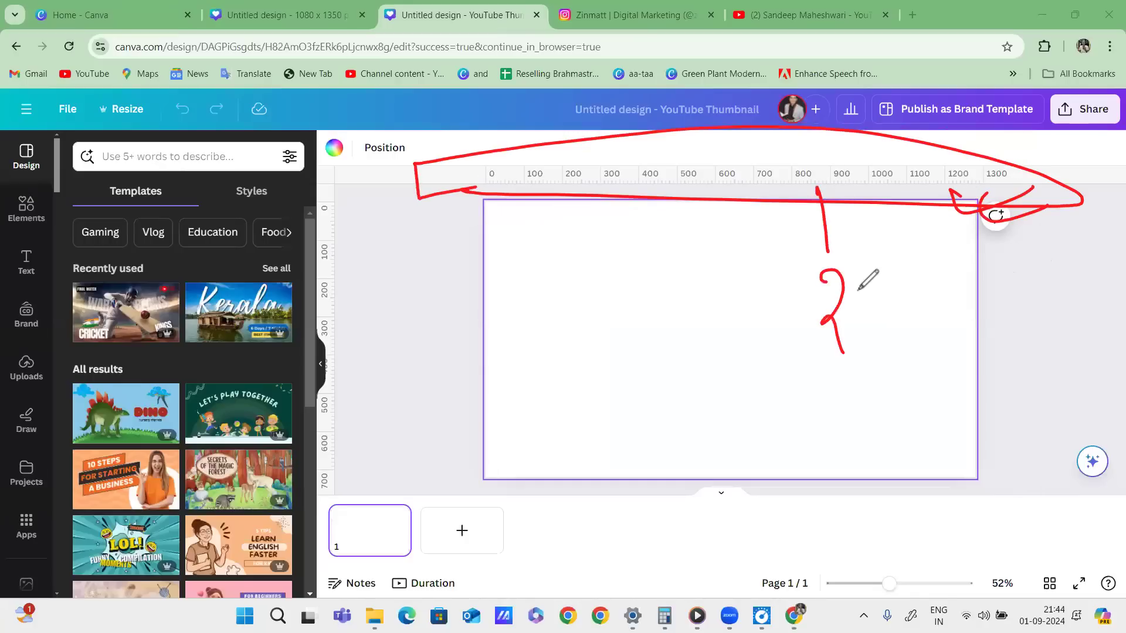
pyautogui.moveTo(858, 287); pyautogui.dragTo(799, 276)
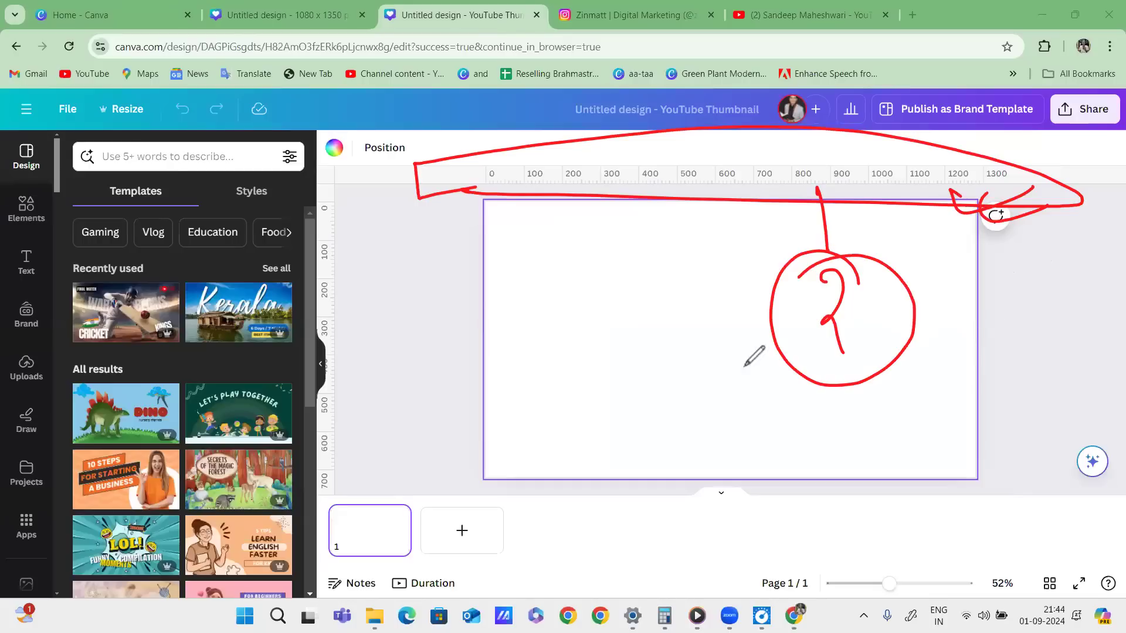
pyautogui.moveTo(470, 282); pyautogui.dragTo(879, 267)
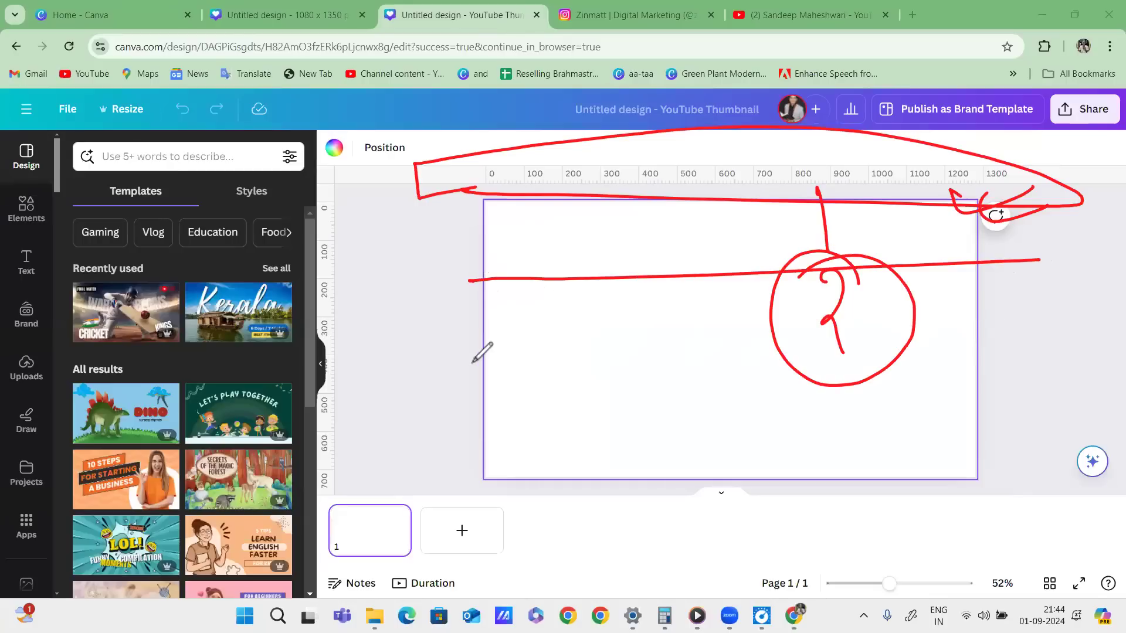
pyautogui.moveTo(459, 380); pyautogui.dragTo(1015, 372)
pyautogui.moveTo(684, 179)
pyautogui.mouseDown()
pyautogui.moveTo(774, 166)
pyautogui.moveTo(845, 174)
pyautogui.mouseUp()
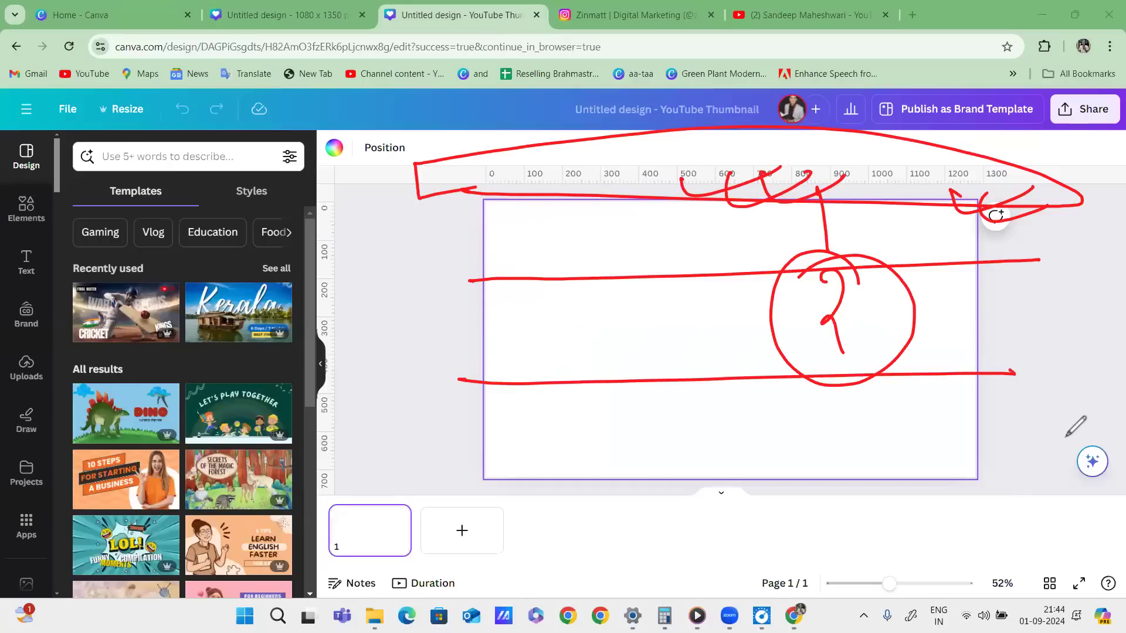
pyautogui.press('e')
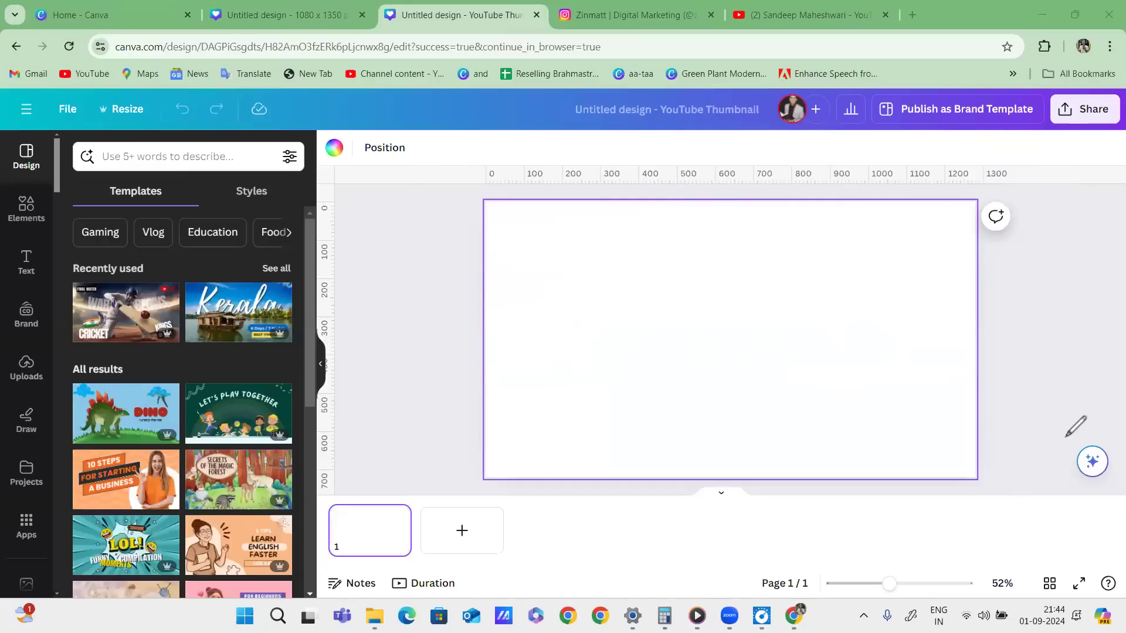
pyautogui.click(289, 15)
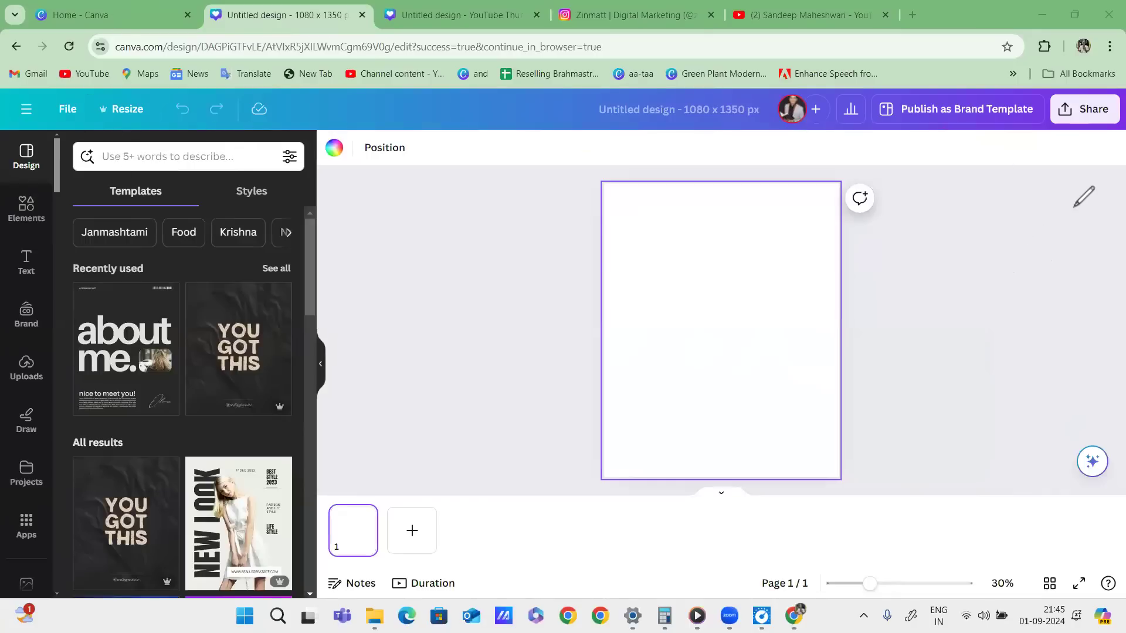
# Flip to Home and back, then write a circled point 1 with a double-underlined 'H • P' note.
pyautogui.click(124, 13)
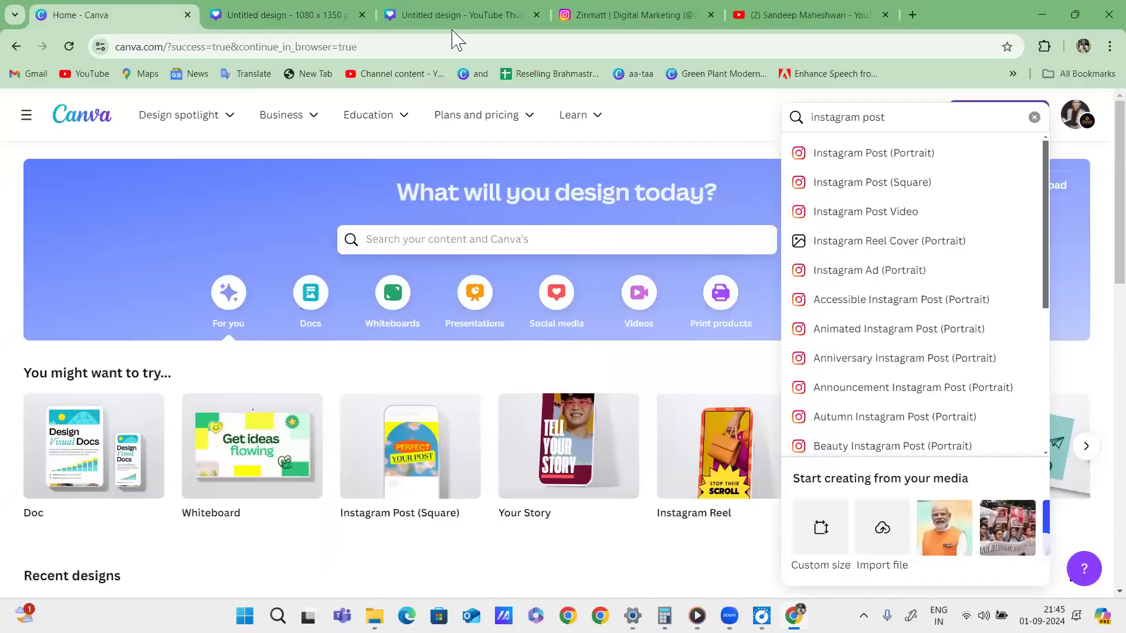
pyautogui.click(302, 14)
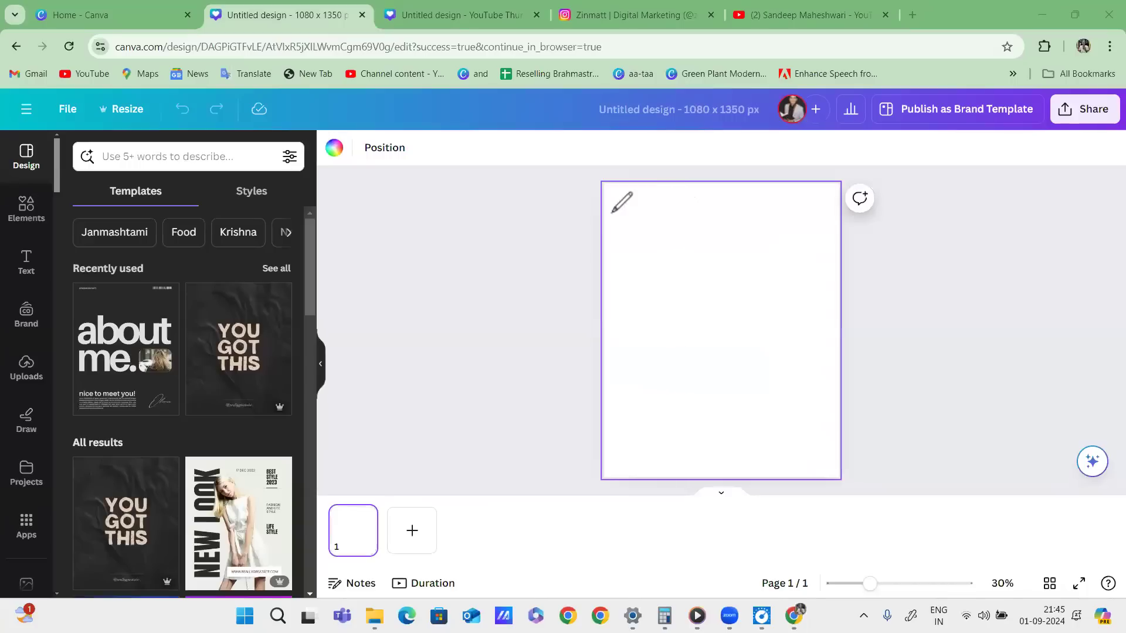
pyautogui.moveTo(590, 223); pyautogui.dragTo(638, 219)
pyautogui.moveTo(590, 262); pyautogui.dragTo(644, 254)
pyautogui.moveTo(573, 218)
pyautogui.mouseDown()
pyautogui.moveTo(574, 232)
pyautogui.moveTo(581, 213)
pyautogui.mouseUp()
pyautogui.moveTo(657, 208)
pyautogui.mouseDown()
pyautogui.moveTo(657, 230)
pyautogui.moveTo(671, 226)
pyautogui.mouseUp()
pyautogui.moveTo(653, 221); pyautogui.dragTo(708, 220)
pyautogui.click(684, 214)
pyautogui.moveTo(704, 200)
pyautogui.mouseDown()
pyautogui.moveTo(716, 201)
pyautogui.moveTo(706, 211)
pyautogui.mouseUp()
pyautogui.moveTo(651, 239); pyautogui.dragTo(743, 219)
pyautogui.moveTo(662, 244); pyautogui.dragTo(732, 229)
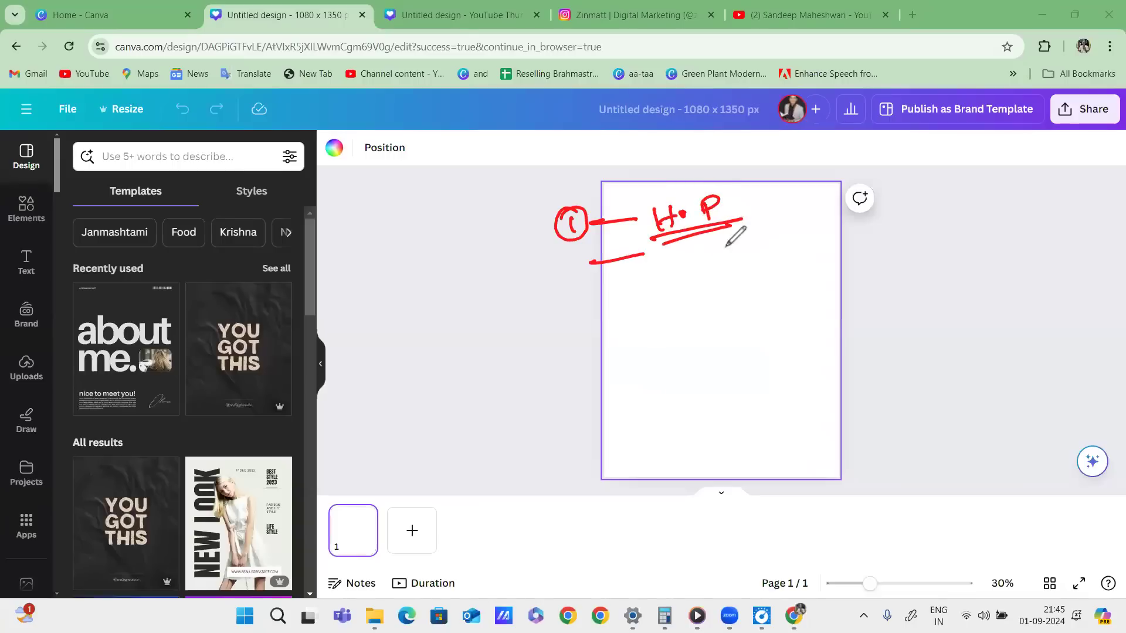
# Add point 2 with a double-underlined 'C • P' note.
pyautogui.moveTo(565, 265)
pyautogui.mouseDown()
pyautogui.moveTo(584, 286)
pyautogui.moveTo(555, 281)
pyautogui.moveTo(590, 265)
pyautogui.mouseUp()
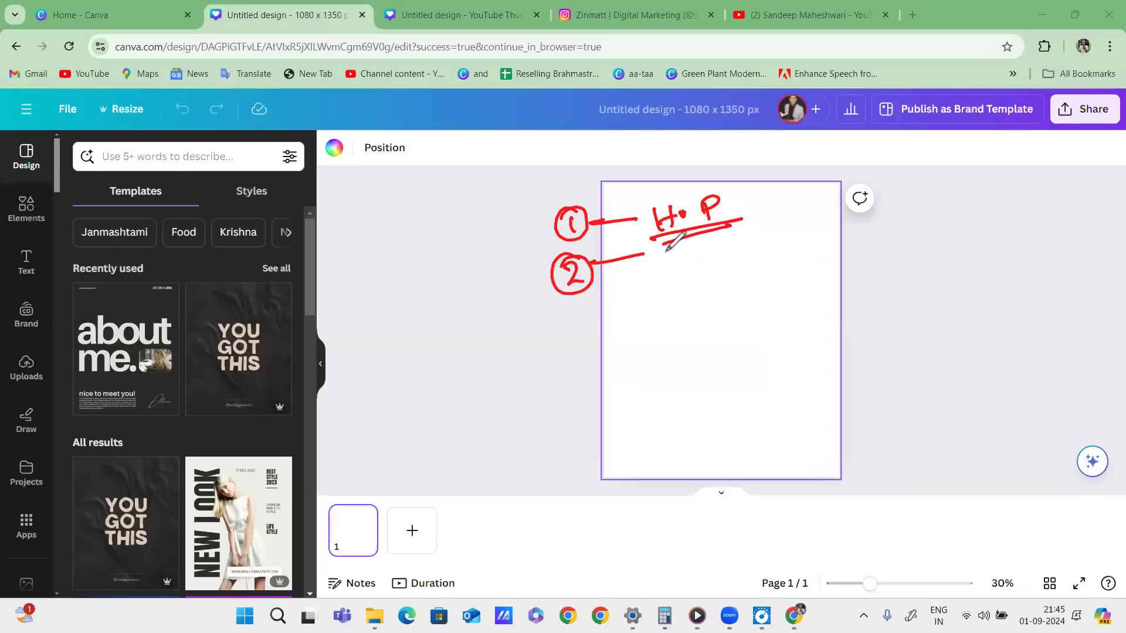
pyautogui.moveTo(676, 252)
pyautogui.mouseDown()
pyautogui.moveTo(679, 267)
pyautogui.moveTo(716, 269)
pyautogui.moveTo(715, 260)
pyautogui.mouseUp()
pyautogui.click(694, 256)
pyautogui.moveTo(659, 290); pyautogui.dragTo(741, 270)
pyautogui.moveTo(670, 302); pyautogui.dragTo(739, 284)
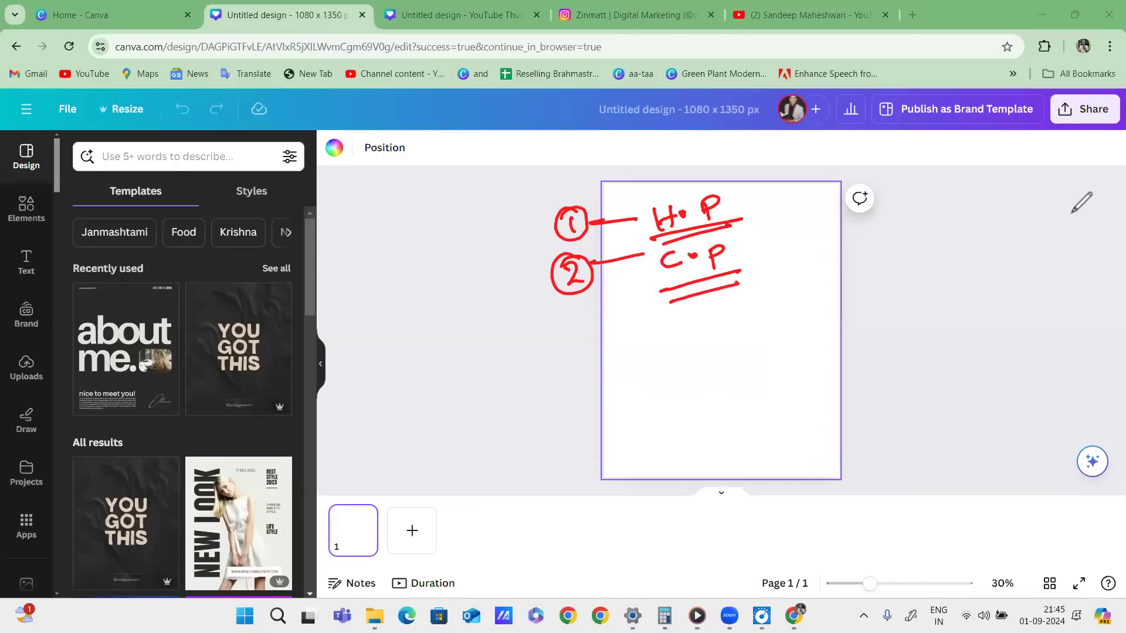
# Flip to Home and back, then draw an arrow from 'C • P' to a circled C, plus extension lines.
pyautogui.click(117, 15)
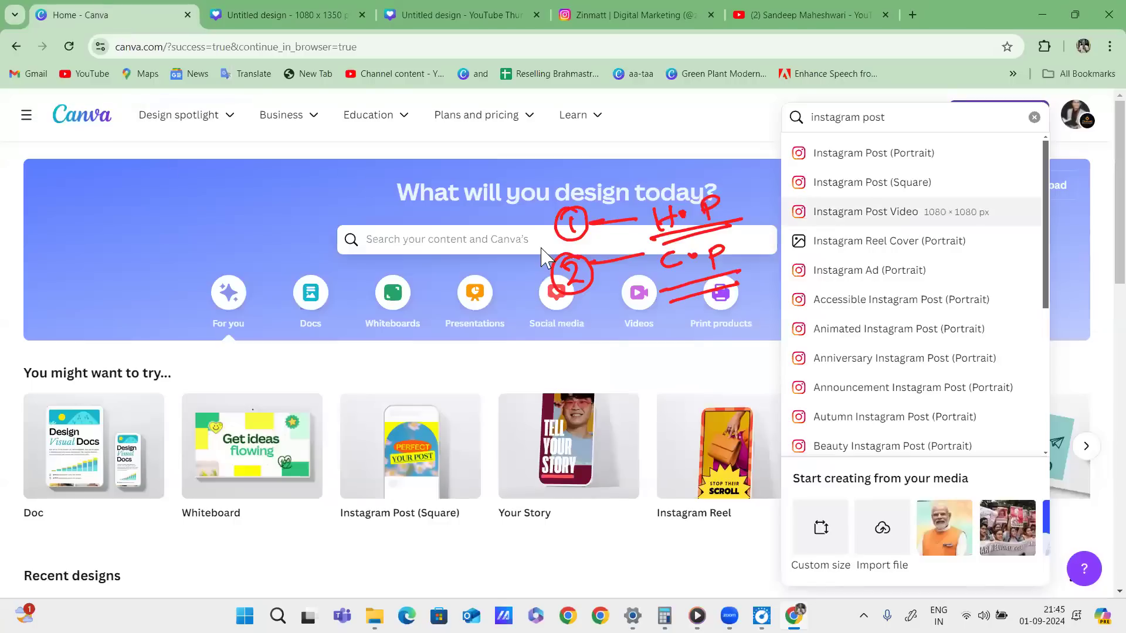
pyautogui.click(291, 16)
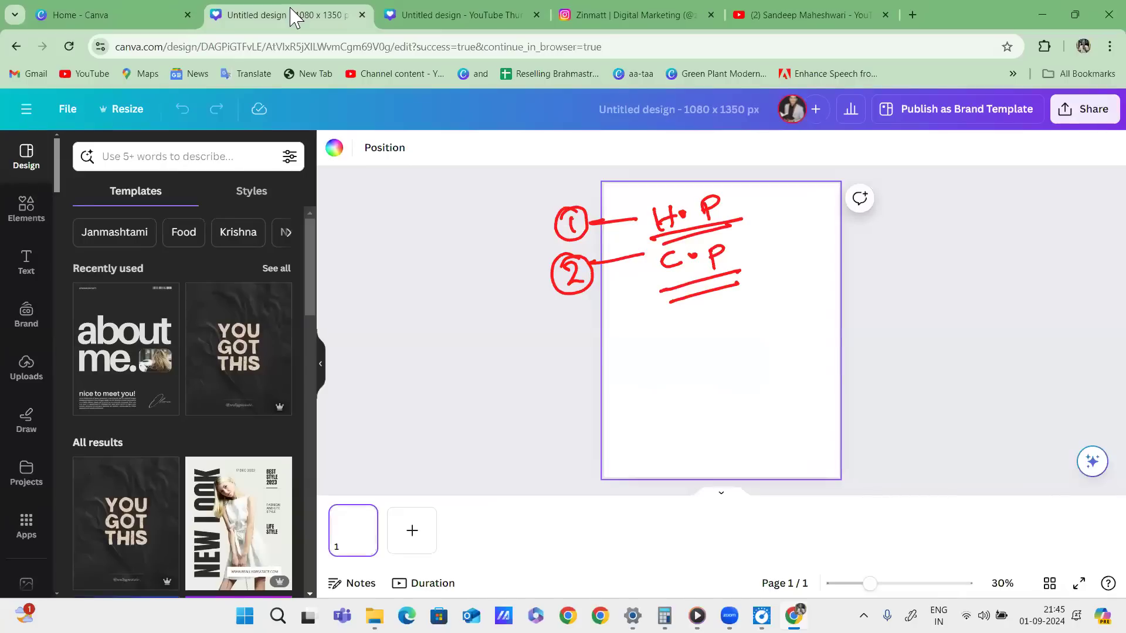
pyautogui.moveTo(694, 280); pyautogui.dragTo(781, 333)
pyautogui.moveTo(836, 291)
pyautogui.mouseDown()
pyautogui.moveTo(936, 280)
pyautogui.moveTo(713, 326)
pyautogui.mouseUp()
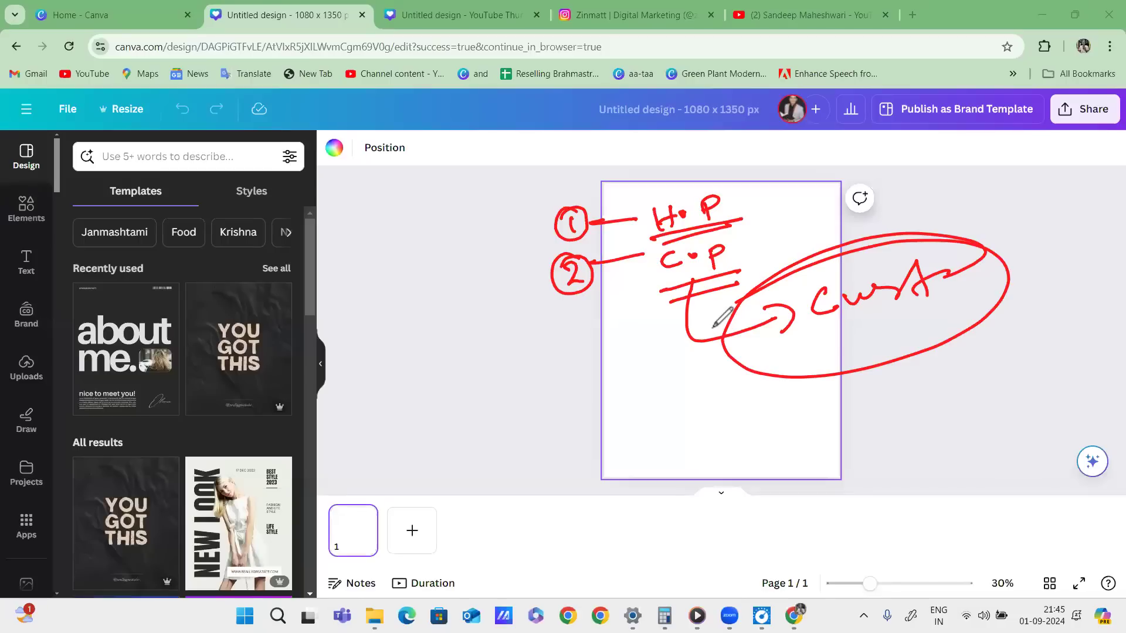
pyautogui.moveTo(742, 235)
pyautogui.mouseDown()
pyautogui.moveTo(728, 238)
pyautogui.moveTo(750, 258)
pyautogui.mouseUp()
pyautogui.moveTo(730, 193); pyautogui.dragTo(800, 170)
pyautogui.moveTo(752, 258); pyautogui.dragTo(826, 236)
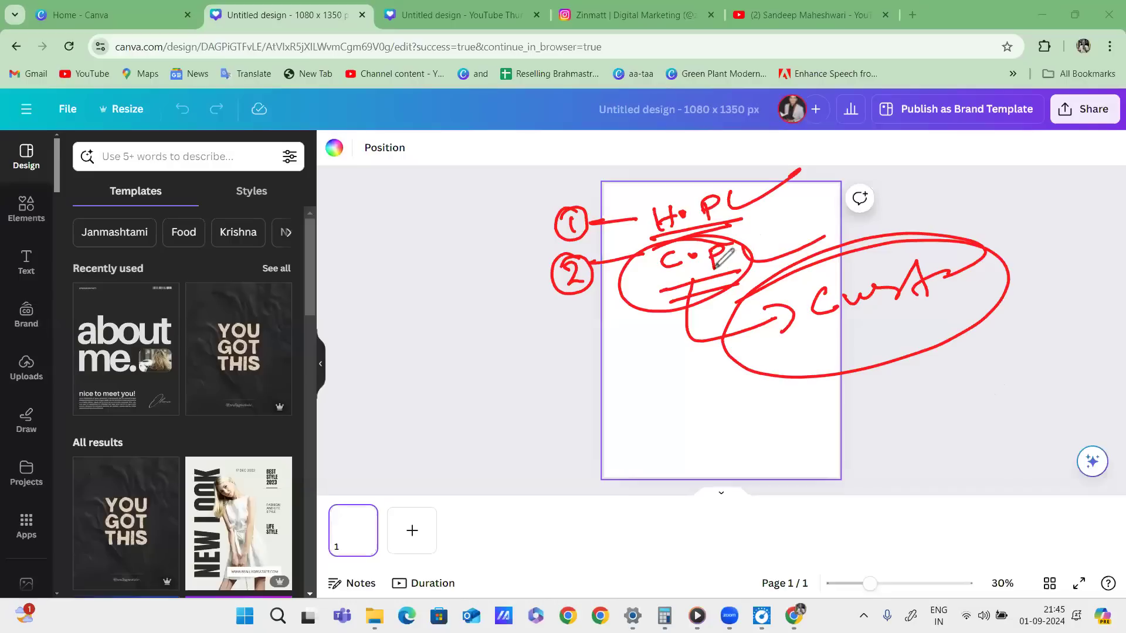
pyautogui.moveTo(597, 317); pyautogui.dragTo(774, 264)
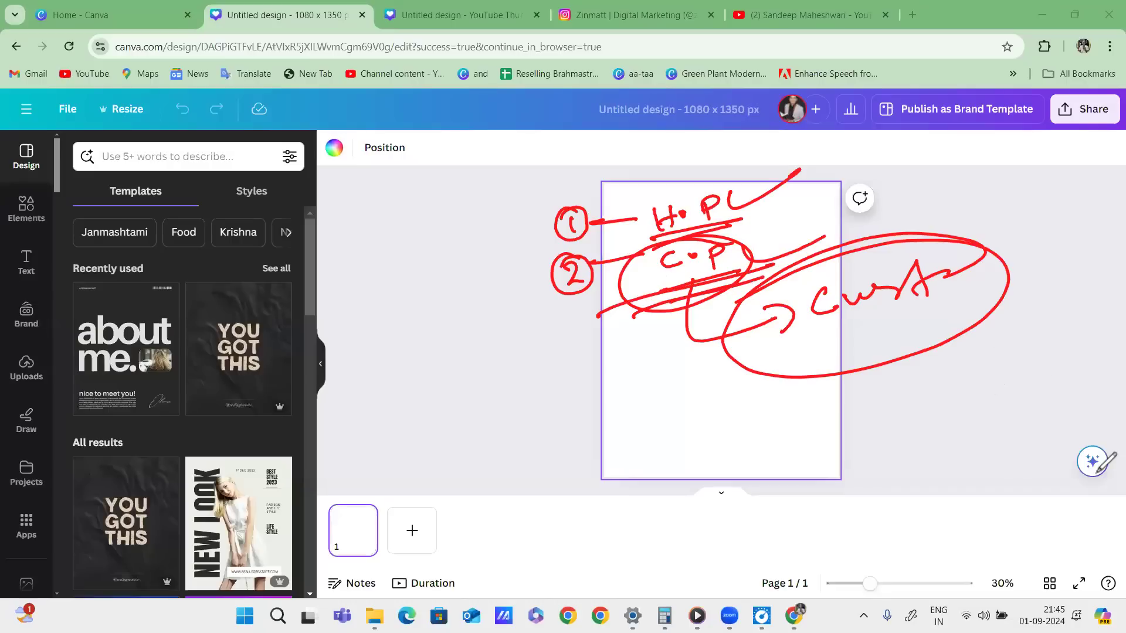
# Clear the notes, tick off each editor side-panel section, and return to the Home page.
pyautogui.click(55, 213)
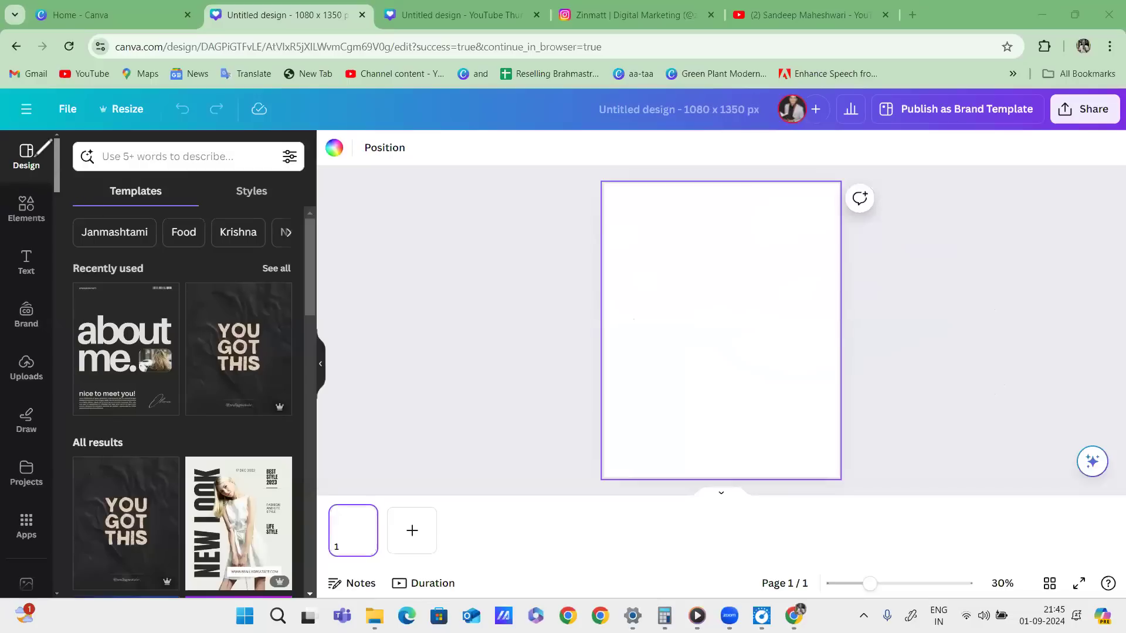
pyautogui.moveTo(19, 177); pyautogui.dragTo(83, 153)
pyautogui.moveTo(19, 223); pyautogui.dragTo(71, 201)
pyautogui.click(16, 282)
pyautogui.moveTo(16, 282); pyautogui.dragTo(70, 255)
pyautogui.moveTo(16, 329); pyautogui.dragTo(68, 307)
pyautogui.moveTo(12, 378); pyautogui.dragTo(69, 353)
pyautogui.moveTo(7, 446); pyautogui.dragTo(58, 419)
pyautogui.moveTo(16, 491); pyautogui.dragTo(74, 456)
pyautogui.moveTo(26, 519); pyautogui.dragTo(70, 486)
pyautogui.moveTo(43, 130)
pyautogui.mouseDown()
pyautogui.moveTo(2, 229)
pyautogui.moveTo(1, 550)
pyautogui.moveTo(62, 180)
pyautogui.moveTo(33, 142)
pyautogui.mouseUp()
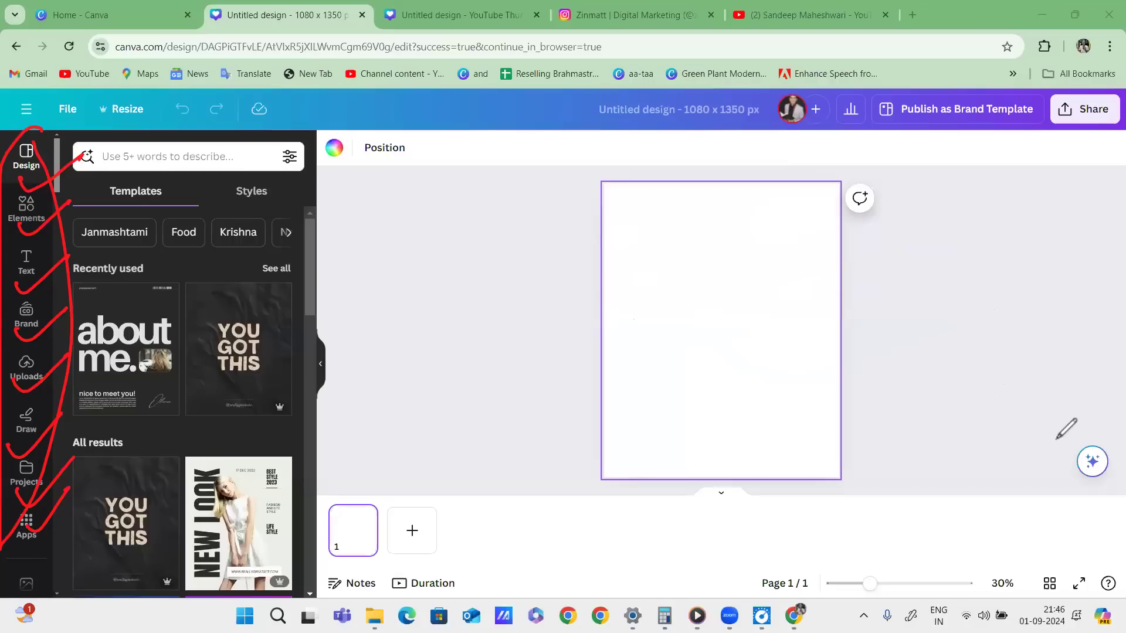
pyautogui.click(151, 24)
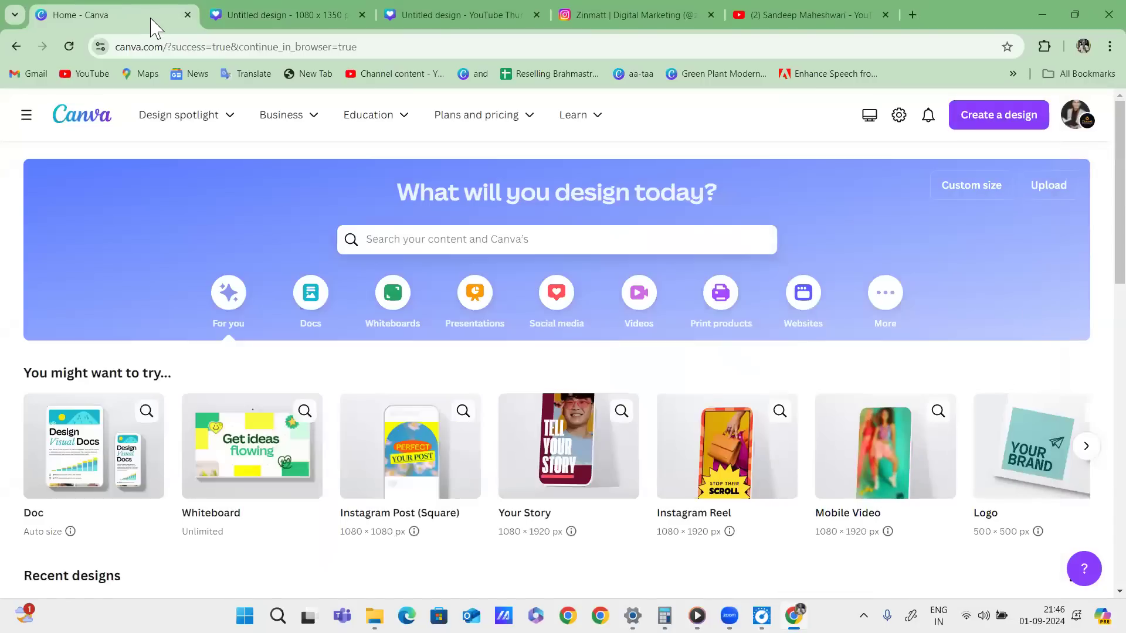
pyautogui.moveTo(15, 151)
pyautogui.mouseDown()
pyautogui.moveTo(4, 145)
pyautogui.moveTo(1105, 147)
pyautogui.mouseUp()
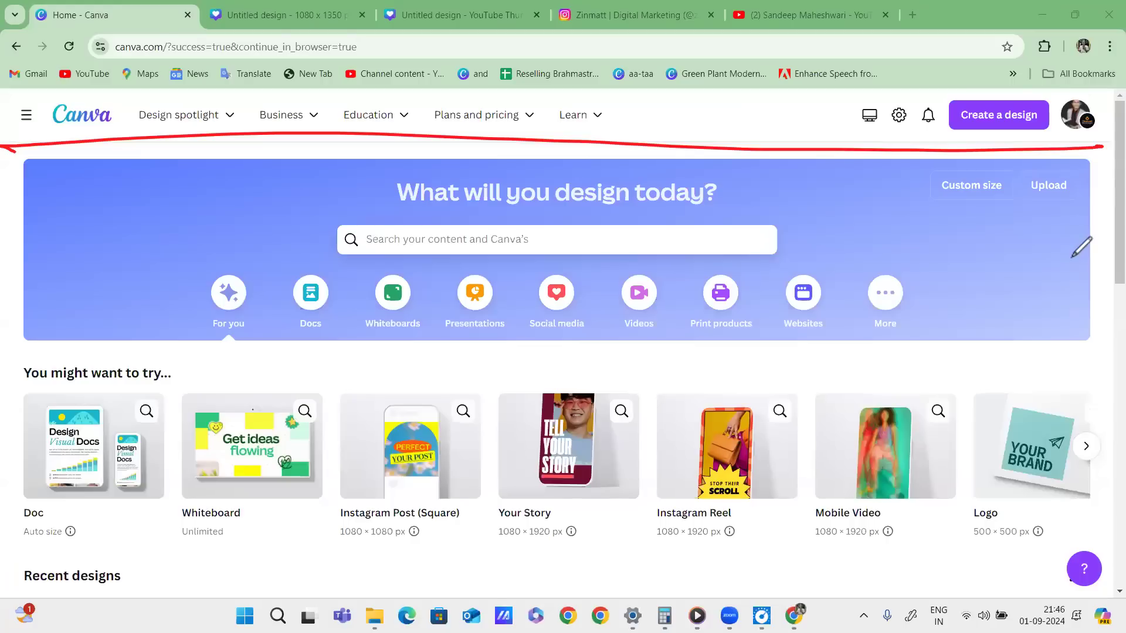
pyautogui.click(1061, 403)
pyautogui.click(1062, 490)
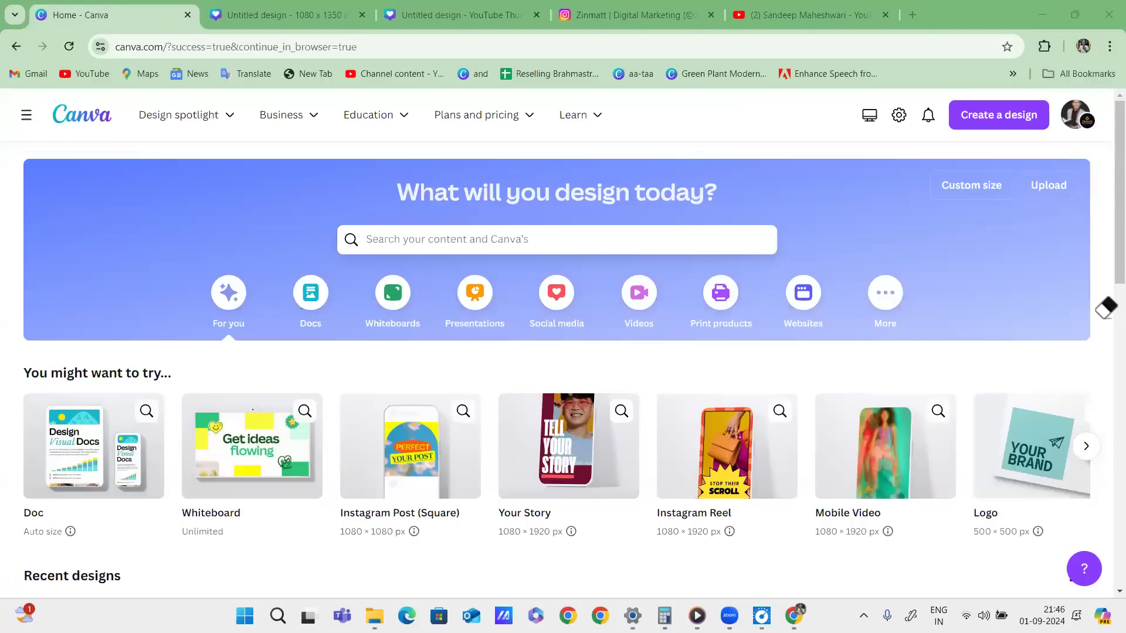
pyautogui.moveTo(7, 154)
pyautogui.mouseDown()
pyautogui.moveTo(738, 141)
pyautogui.moveTo(1094, 155)
pyautogui.moveTo(1102, 354)
pyautogui.moveTo(623, 378)
pyautogui.mouseUp()
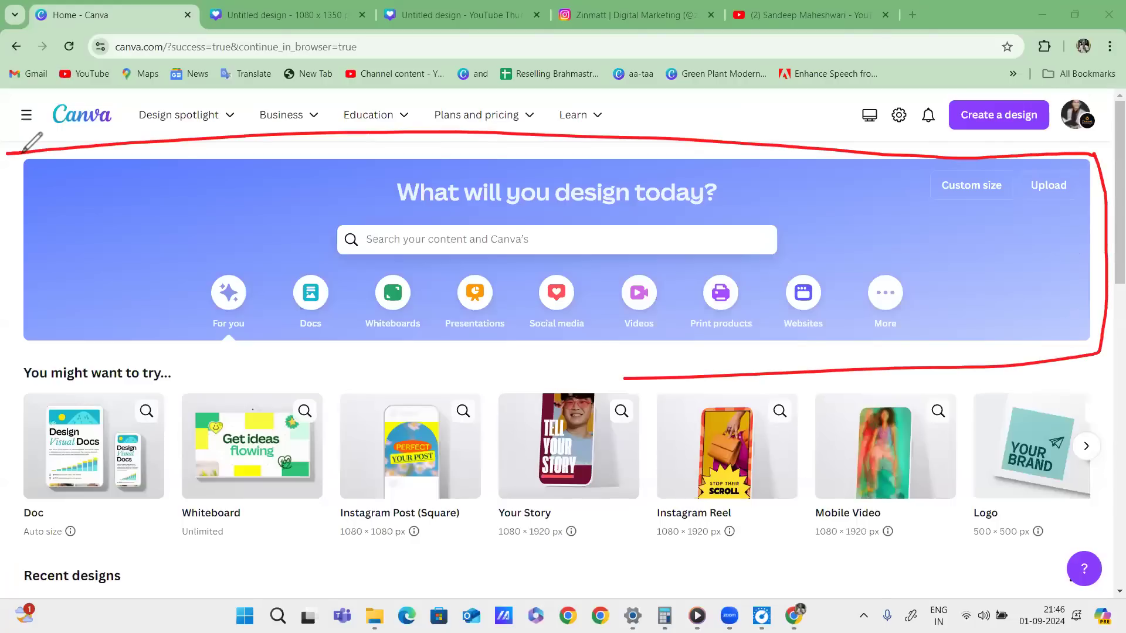
pyautogui.moveTo(23, 151); pyautogui.dragTo(62, 136)
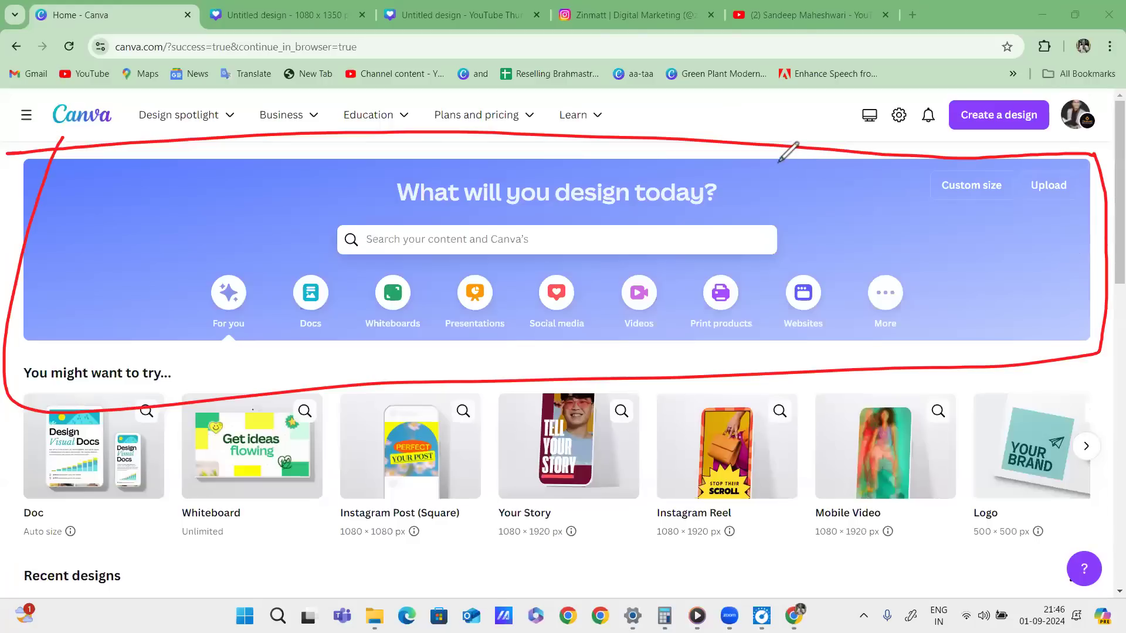
pyautogui.moveTo(332, 224)
pyautogui.mouseDown()
pyautogui.moveTo(708, 201)
pyautogui.moveTo(821, 270)
pyautogui.moveTo(299, 258)
pyautogui.moveTo(361, 212)
pyautogui.mouseUp()
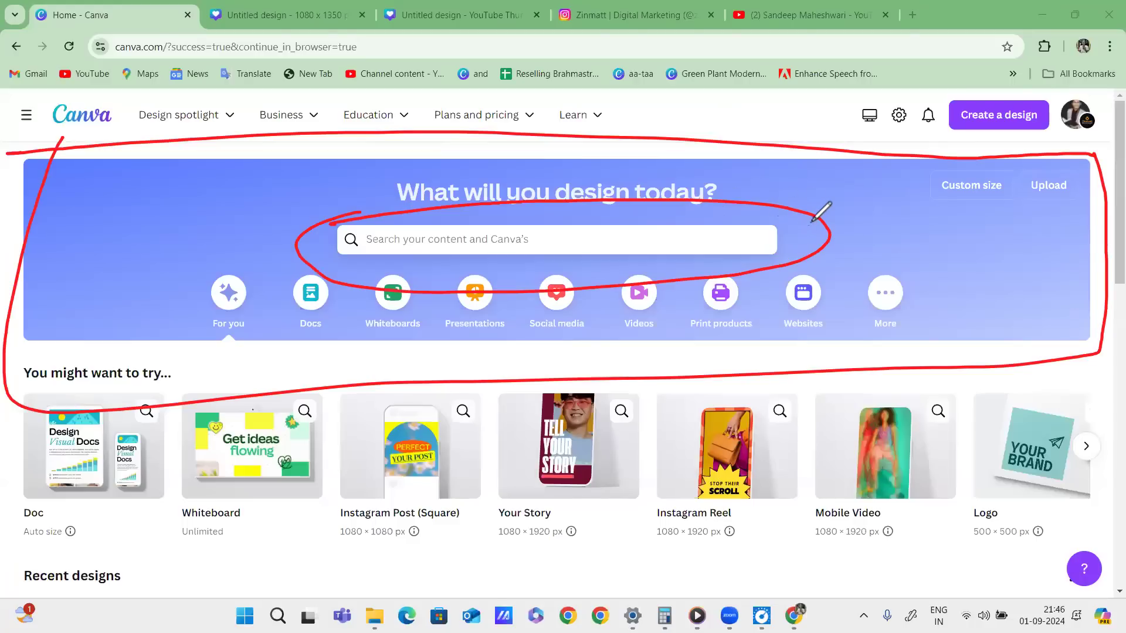
pyautogui.moveTo(760, 231)
pyautogui.mouseDown()
pyautogui.moveTo(883, 165)
pyautogui.moveTo(942, 154)
pyautogui.mouseUp()
pyautogui.moveTo(871, 201); pyautogui.dragTo(942, 174)
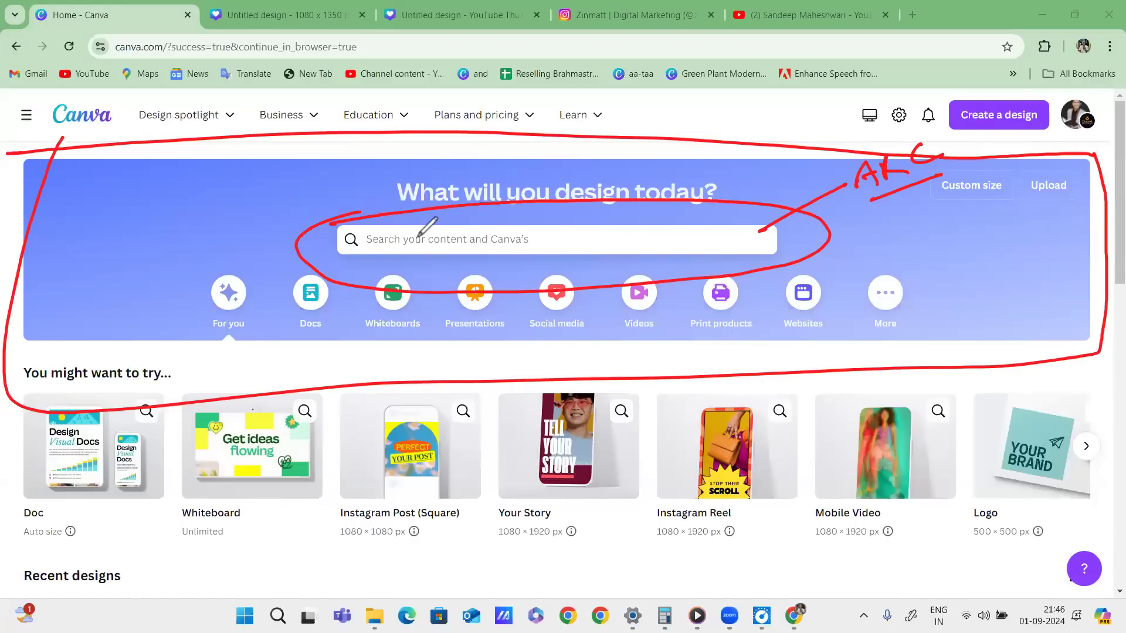
pyautogui.moveTo(432, 236); pyautogui.dragTo(428, 254)
pyautogui.moveTo(450, 232)
pyautogui.mouseDown()
pyautogui.moveTo(458, 264)
pyautogui.moveTo(477, 225)
pyautogui.moveTo(410, 293)
pyautogui.moveTo(508, 251)
pyautogui.mouseUp()
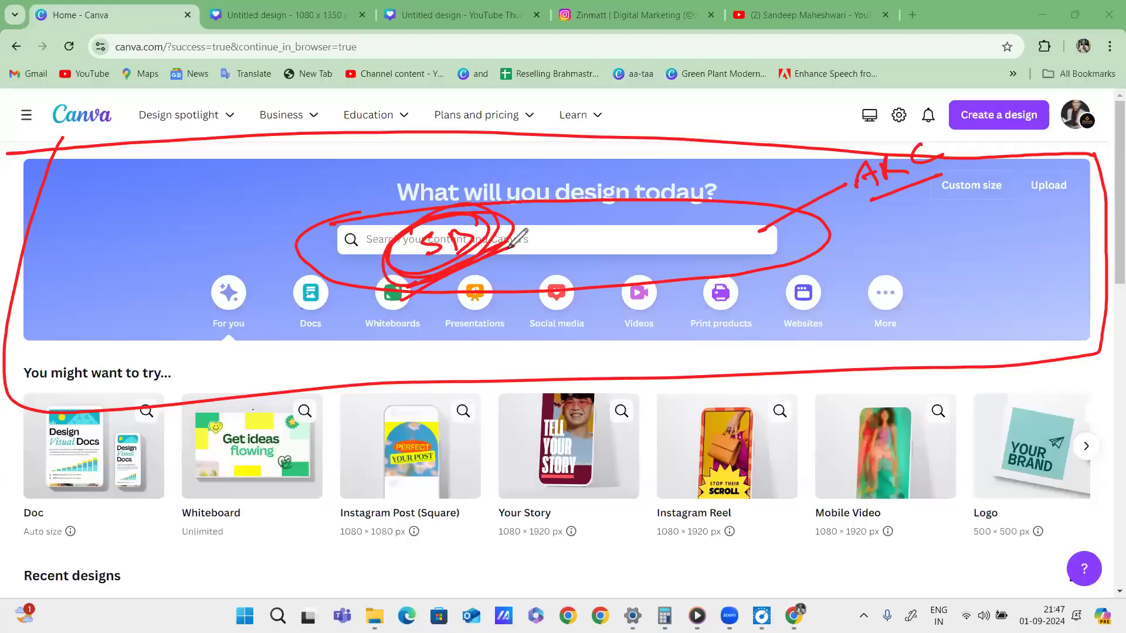
pyautogui.click(1015, 509)
pyautogui.click(650, 247)
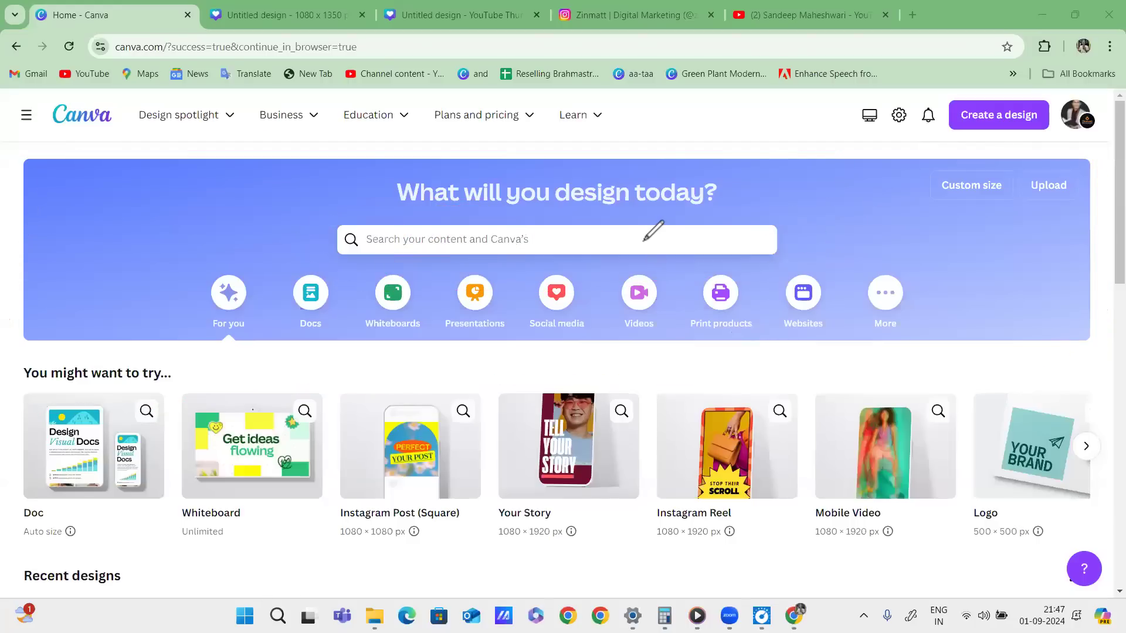
pyautogui.moveTo(774, 213)
pyautogui.mouseDown()
pyautogui.moveTo(372, 200)
pyautogui.moveTo(504, 232)
pyautogui.mouseUp()
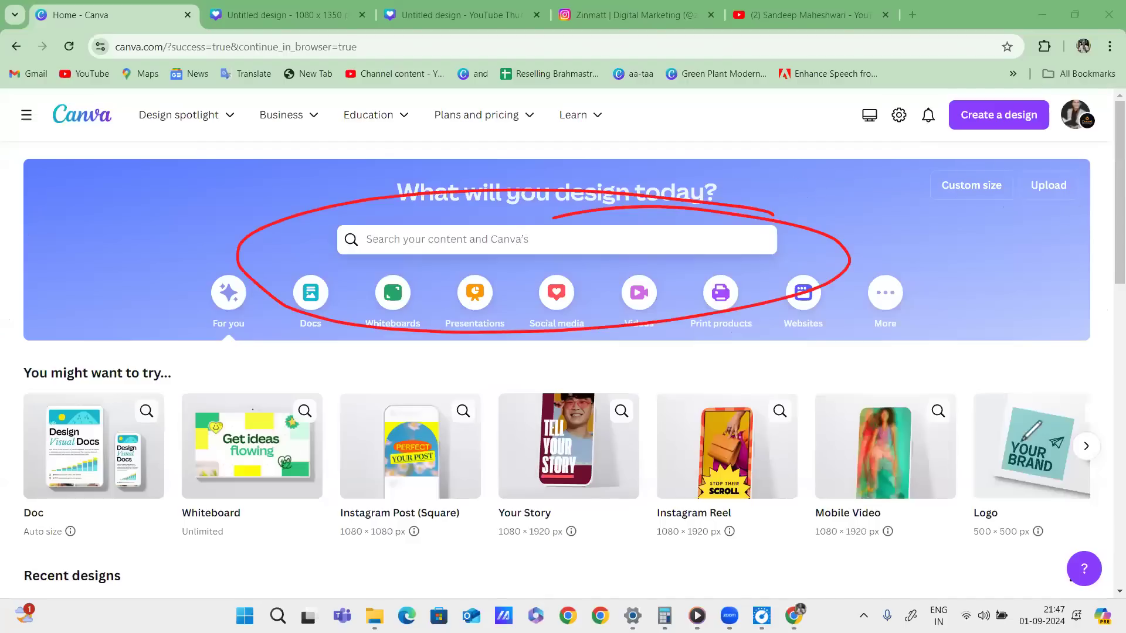
pyautogui.hotkey('ctrl', 'z')
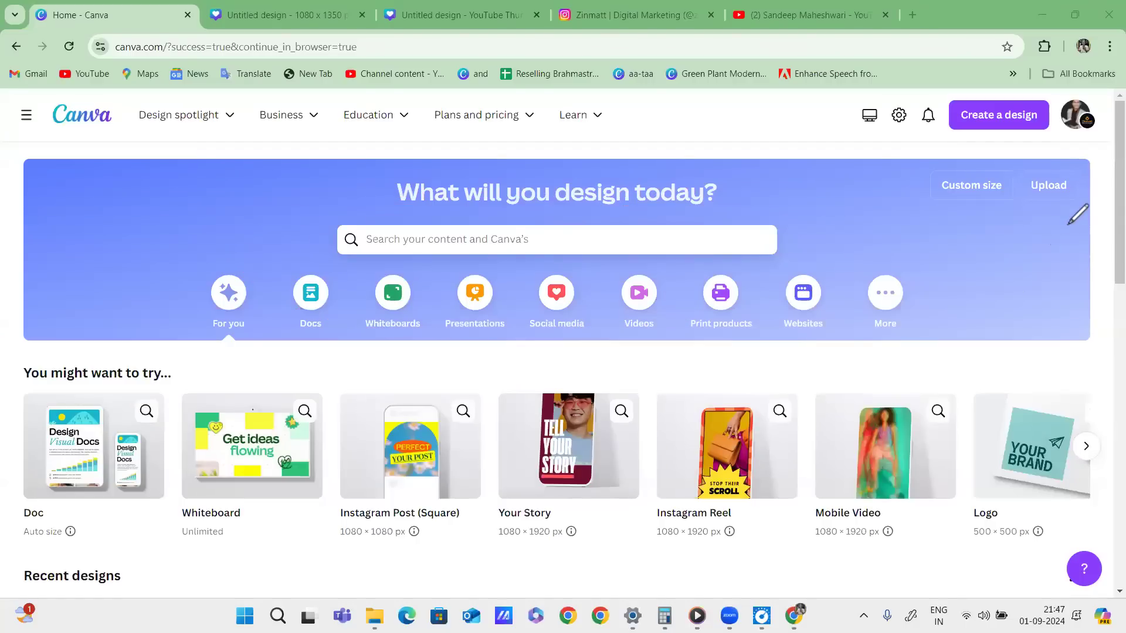
pyautogui.press('Escape')
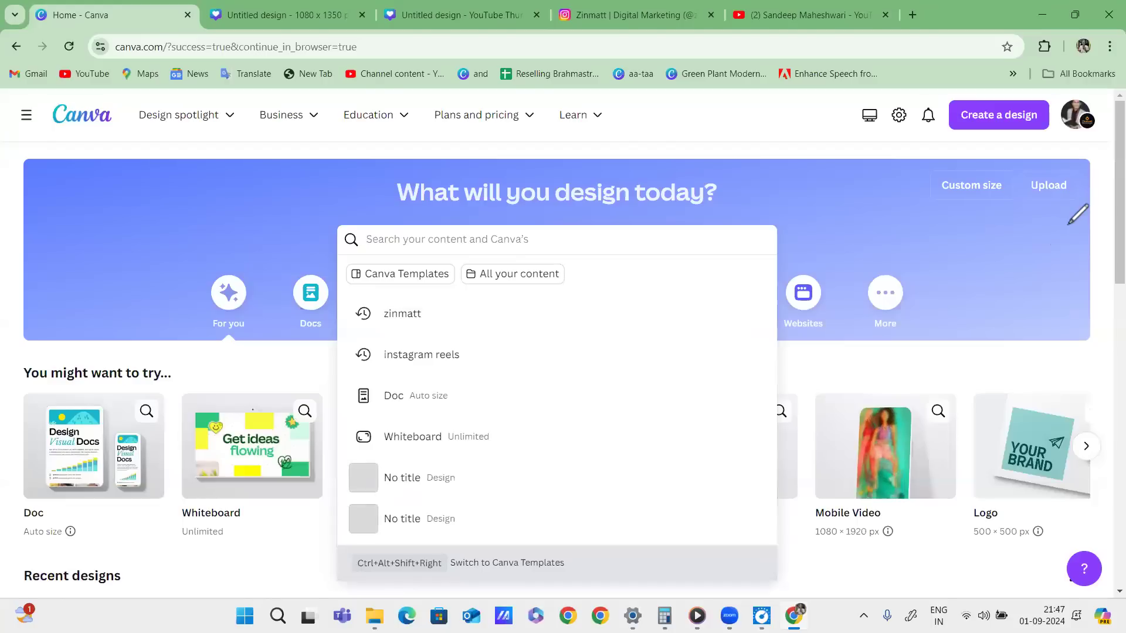
pyautogui.click(744, 134)
pyautogui.moveTo(743, 139)
pyautogui.mouseDown()
pyautogui.moveTo(770, 121)
pyautogui.moveTo(795, 123)
pyautogui.moveTo(797, 157)
pyautogui.moveTo(858, 177)
pyautogui.moveTo(819, 210)
pyautogui.moveTo(871, 252)
pyautogui.moveTo(852, 296)
pyautogui.mouseUp()
pyautogui.moveTo(869, 336)
pyautogui.mouseDown()
pyautogui.moveTo(909, 336)
pyautogui.moveTo(945, 366)
pyautogui.moveTo(937, 441)
pyautogui.mouseUp()
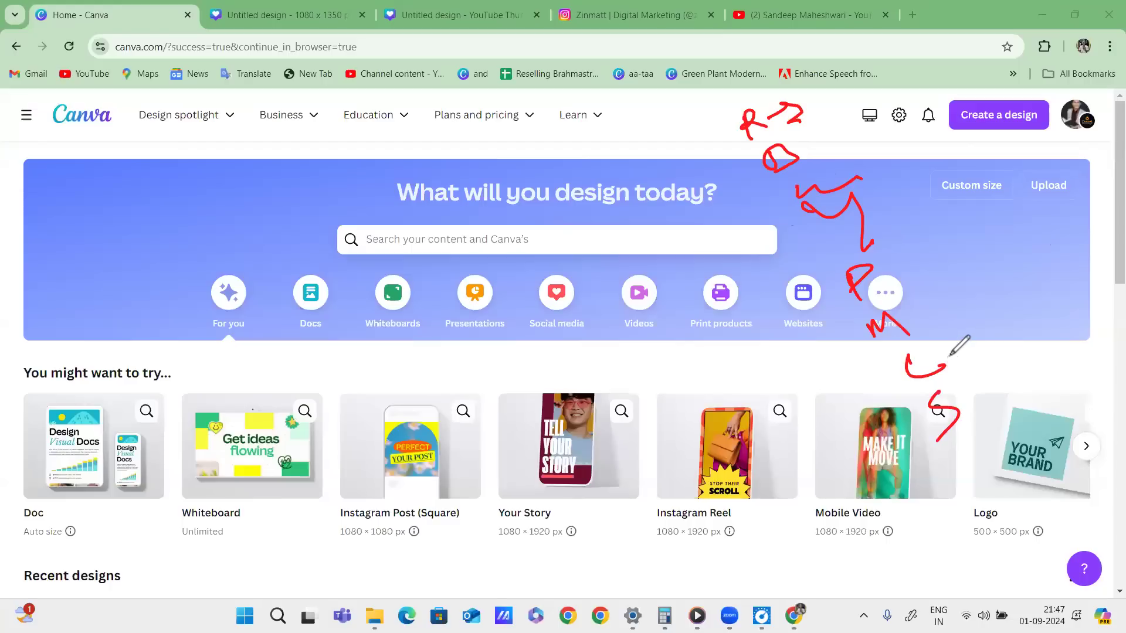
pyautogui.moveTo(937, 253)
pyautogui.mouseDown()
pyautogui.moveTo(950, 246)
pyautogui.moveTo(937, 271)
pyautogui.moveTo(976, 234)
pyautogui.moveTo(968, 251)
pyautogui.moveTo(992, 272)
pyautogui.moveTo(976, 308)
pyautogui.moveTo(976, 362)
pyautogui.mouseUp()
pyautogui.moveTo(972, 324)
pyautogui.mouseDown()
pyautogui.moveTo(978, 351)
pyautogui.moveTo(1025, 369)
pyautogui.mouseUp()
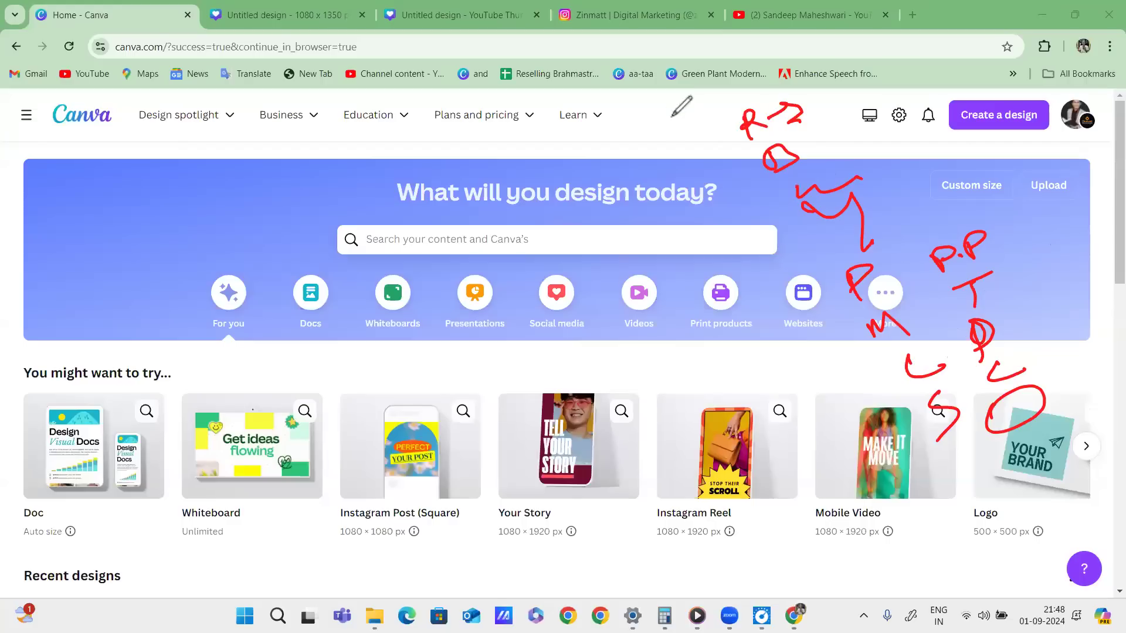
pyautogui.moveTo(592, 141)
pyautogui.mouseDown()
pyautogui.moveTo(573, 146)
pyautogui.moveTo(567, 169)
pyautogui.moveTo(602, 164)
pyautogui.moveTo(598, 191)
pyautogui.moveTo(626, 215)
pyautogui.moveTo(669, 167)
pyautogui.mouseUp()
pyautogui.moveTo(660, 214); pyautogui.dragTo(666, 231)
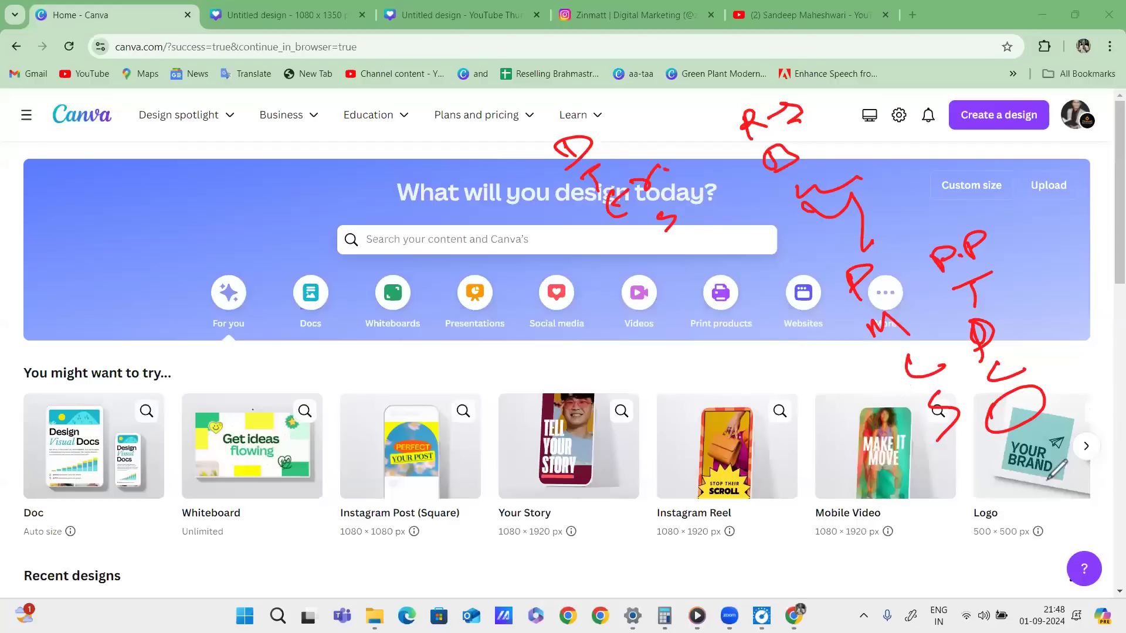
pyautogui.click(1046, 481)
pyautogui.moveTo(449, 248); pyautogui.dragTo(536, 241)
pyautogui.moveTo(459, 273); pyautogui.dragTo(531, 264)
pyautogui.moveTo(533, 292)
pyautogui.mouseDown()
pyautogui.moveTo(452, 303)
pyautogui.moveTo(546, 316)
pyautogui.mouseUp()
pyautogui.moveTo(554, 346); pyautogui.dragTo(450, 366)
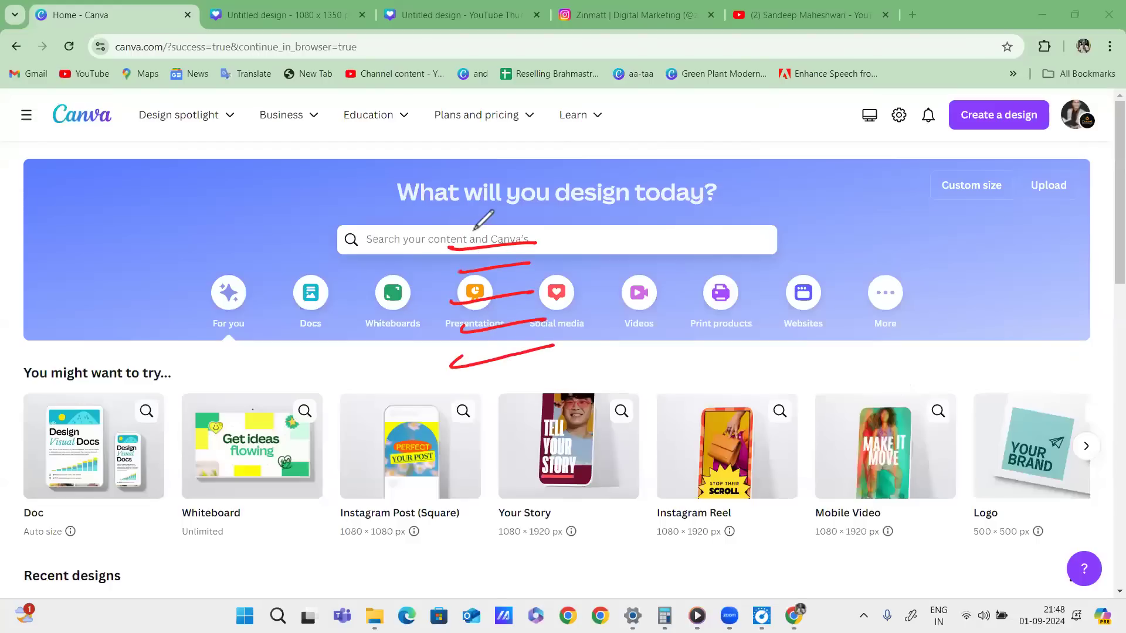
pyautogui.moveTo(496, 222)
pyautogui.mouseDown()
pyautogui.moveTo(490, 266)
pyautogui.moveTo(508, 287)
pyautogui.moveTo(528, 274)
pyautogui.mouseUp()
pyautogui.moveTo(495, 324); pyautogui.dragTo(513, 319)
pyautogui.moveTo(498, 321)
pyautogui.mouseDown()
pyautogui.moveTo(509, 319)
pyautogui.moveTo(503, 351)
pyautogui.mouseUp()
pyautogui.moveTo(498, 355)
pyautogui.mouseDown()
pyautogui.moveTo(528, 340)
pyautogui.moveTo(517, 350)
pyautogui.mouseUp()
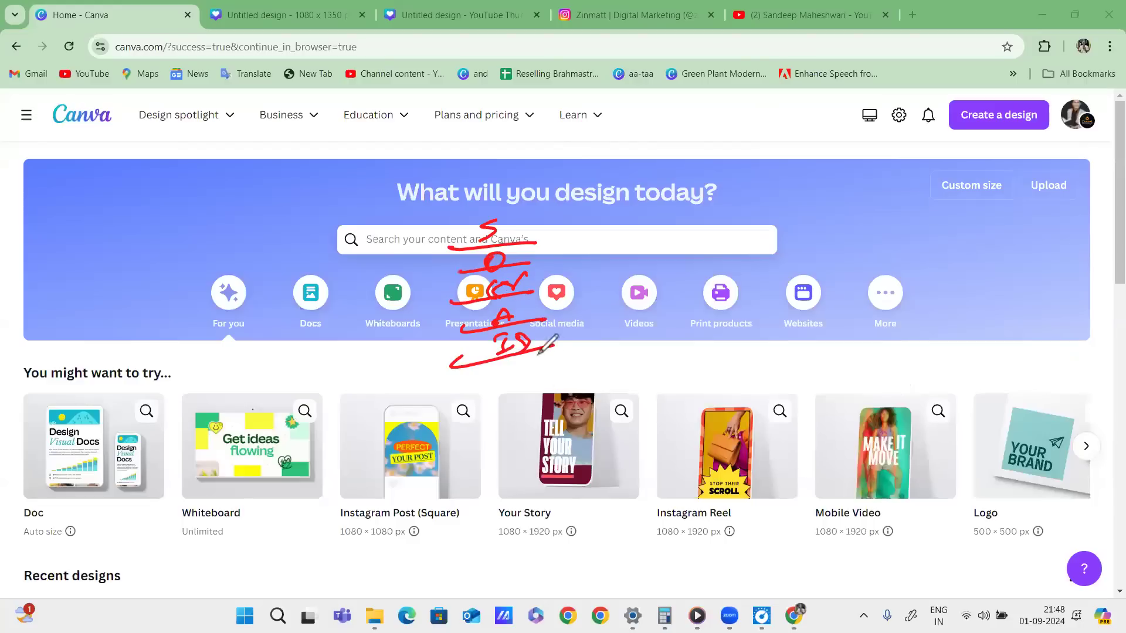
pyautogui.moveTo(534, 221)
pyautogui.mouseDown()
pyautogui.moveTo(469, 397)
pyautogui.moveTo(551, 205)
pyautogui.moveTo(379, 237)
pyautogui.mouseUp()
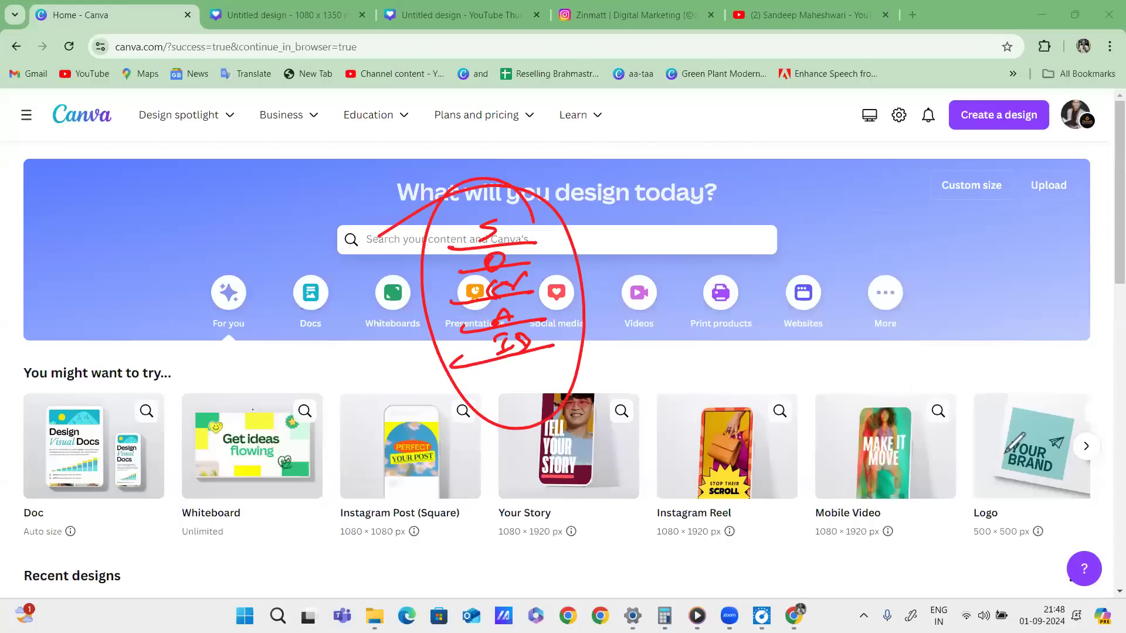
pyautogui.click(1012, 506)
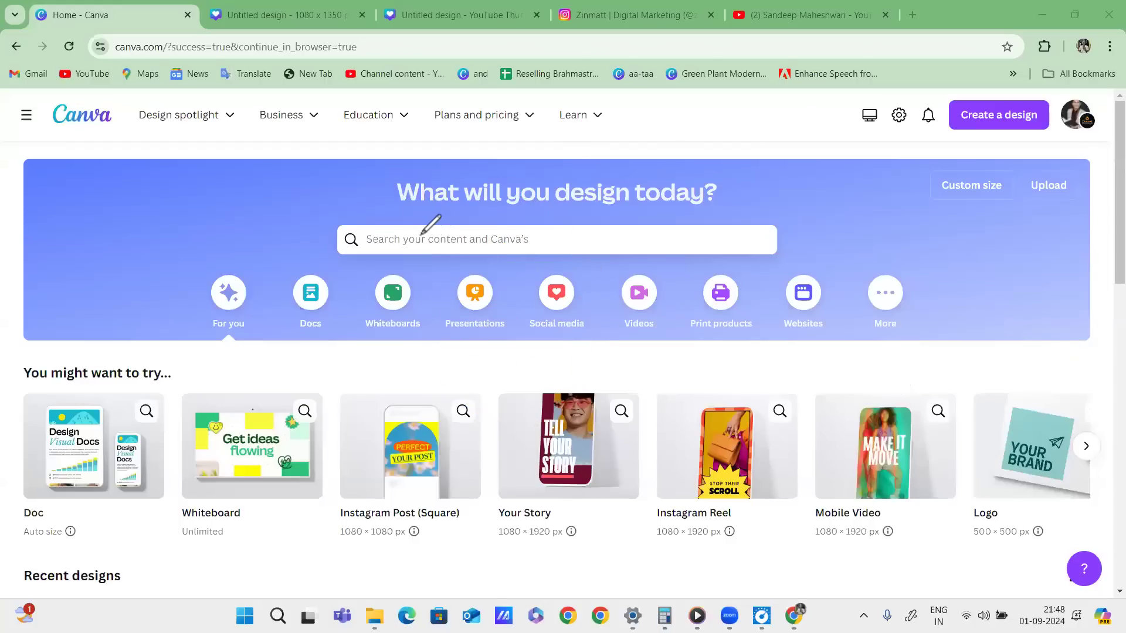
pyautogui.moveTo(423, 233); pyautogui.dragTo(521, 231)
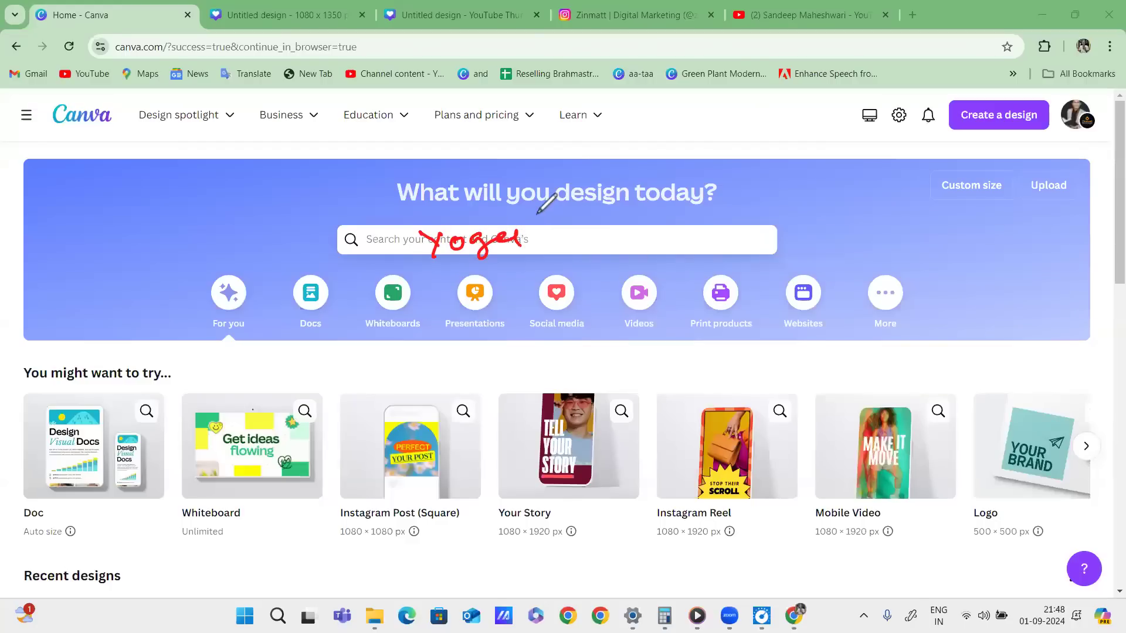
pyautogui.moveTo(531, 232)
pyautogui.mouseDown()
pyautogui.moveTo(729, 161)
pyautogui.moveTo(672, 201)
pyautogui.mouseUp()
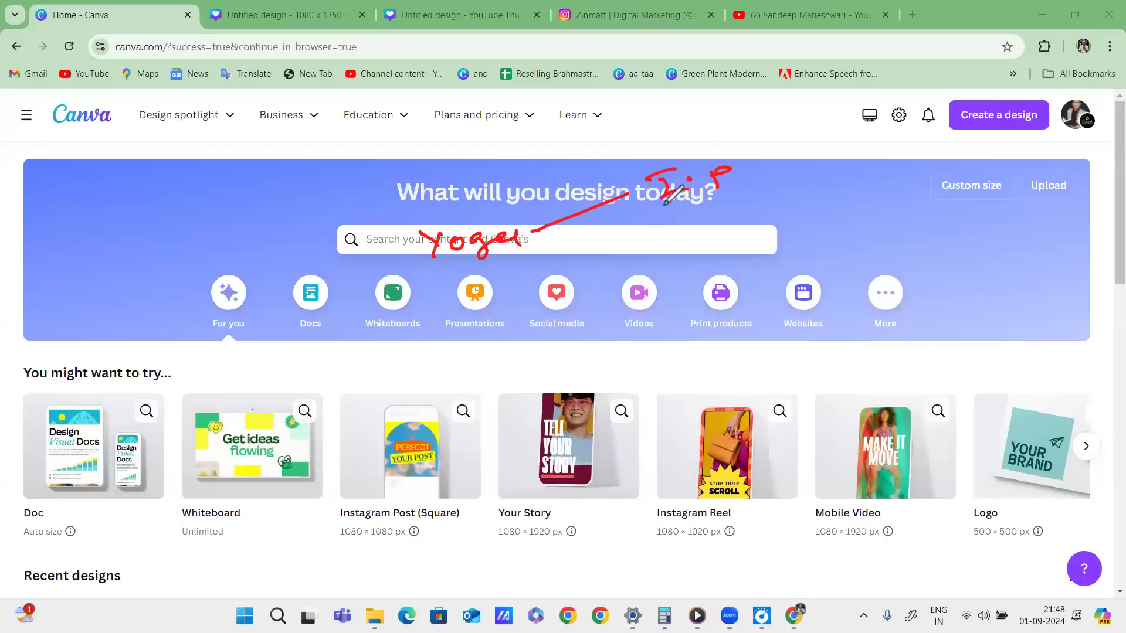
pyautogui.moveTo(531, 244); pyautogui.dragTo(621, 231)
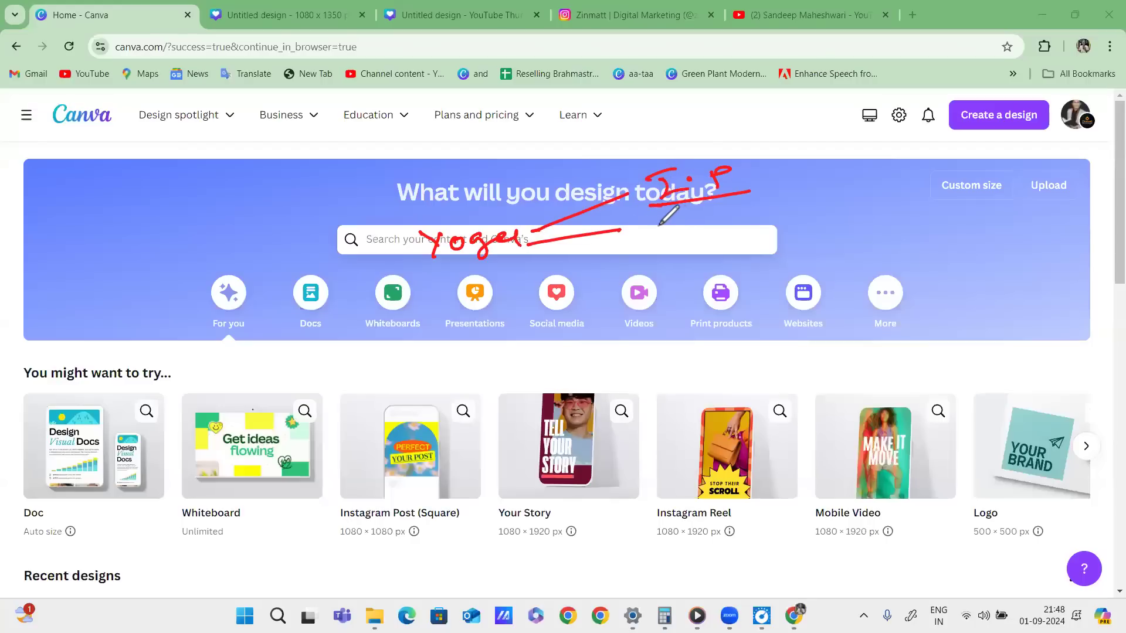
pyautogui.moveTo(660, 223); pyautogui.dragTo(717, 216)
pyautogui.moveTo(710, 217); pyautogui.dragTo(717, 247)
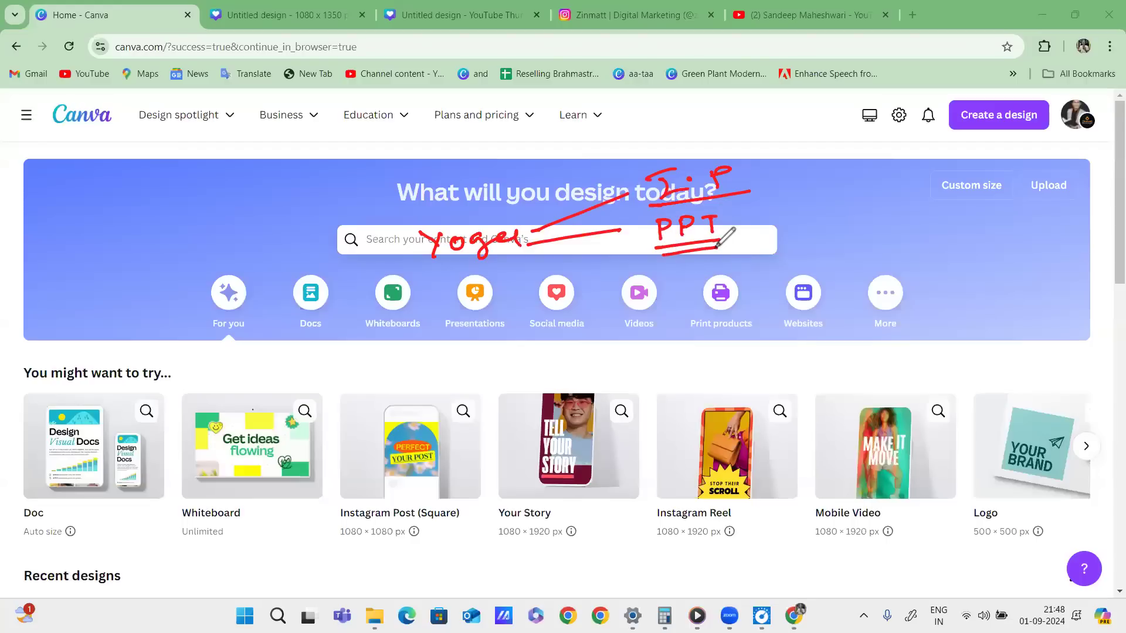
pyautogui.moveTo(519, 257)
pyautogui.mouseDown()
pyautogui.moveTo(684, 285)
pyautogui.moveTo(684, 298)
pyautogui.moveTo(720, 279)
pyautogui.moveTo(756, 276)
pyautogui.moveTo(773, 288)
pyautogui.mouseUp()
pyautogui.moveTo(800, 264)
pyautogui.mouseDown()
pyautogui.moveTo(824, 262)
pyautogui.moveTo(849, 282)
pyautogui.mouseUp()
pyautogui.moveTo(502, 258)
pyautogui.mouseDown()
pyautogui.moveTo(684, 359)
pyautogui.moveTo(660, 387)
pyautogui.mouseUp()
pyautogui.moveTo(727, 348); pyautogui.dragTo(757, 366)
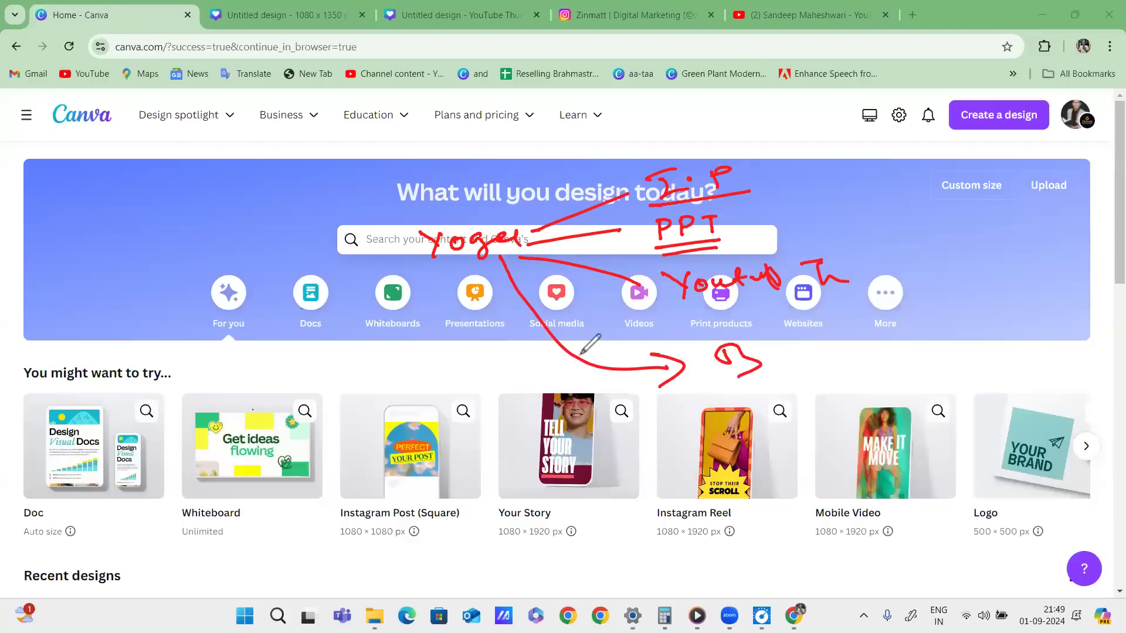
pyautogui.moveTo(487, 257)
pyautogui.mouseDown()
pyautogui.moveTo(517, 448)
pyautogui.moveTo(539, 464)
pyautogui.moveTo(632, 430)
pyautogui.mouseUp()
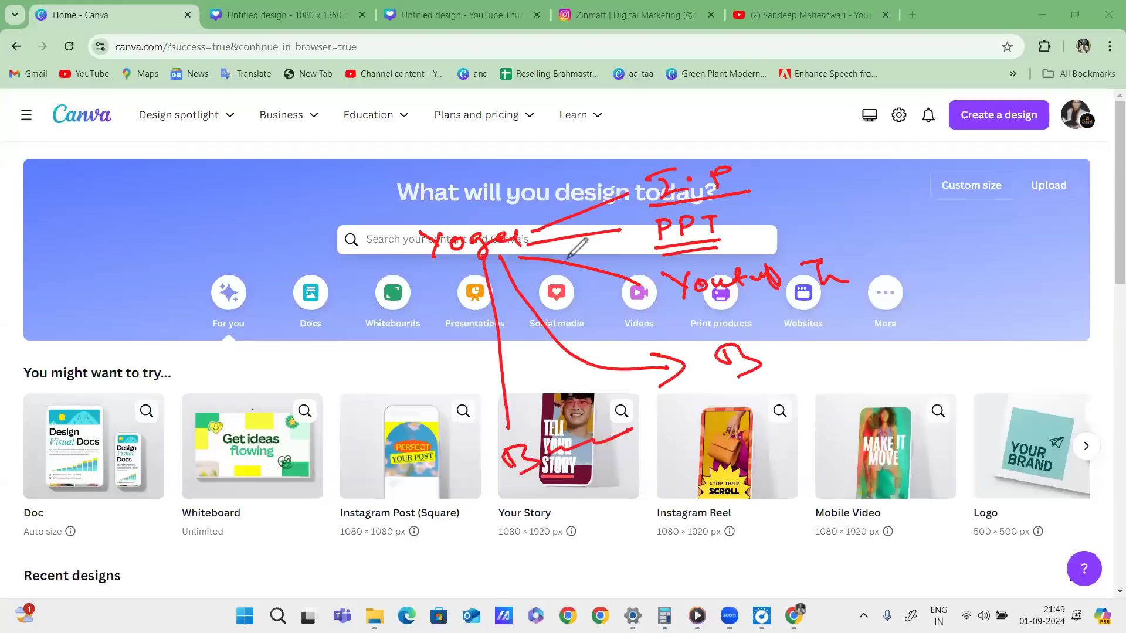
pyautogui.moveTo(622, 169)
pyautogui.mouseDown()
pyautogui.moveTo(510, 545)
pyautogui.moveTo(871, 123)
pyautogui.moveTo(613, 226)
pyautogui.mouseUp()
pyautogui.moveTo(409, 275); pyautogui.dragTo(801, 222)
pyautogui.moveTo(396, 314); pyautogui.dragTo(878, 257)
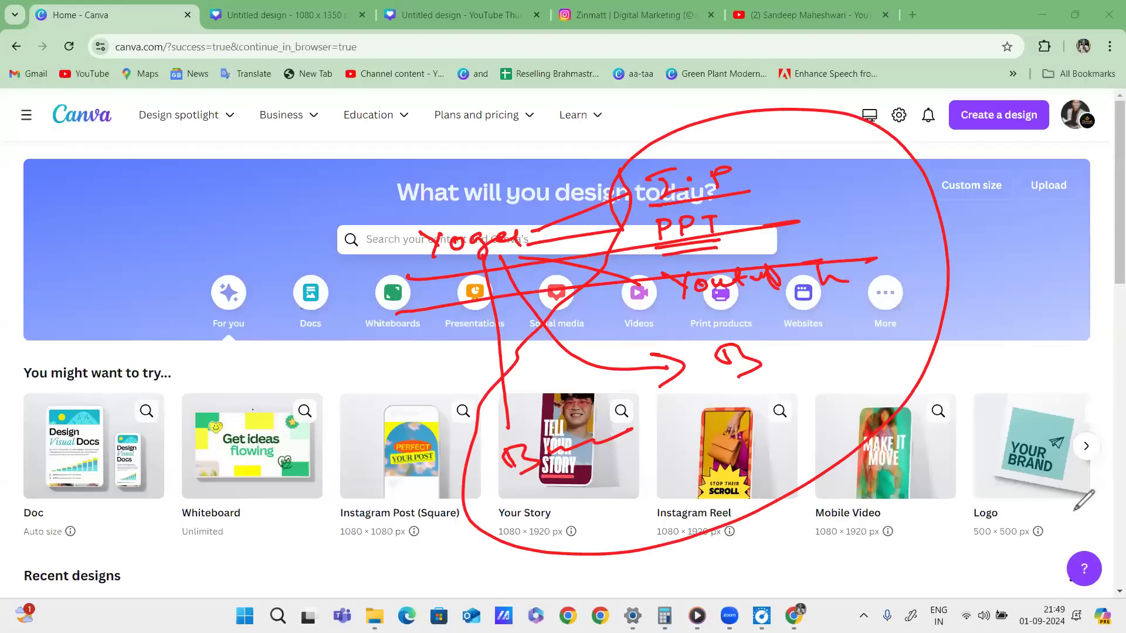
pyautogui.click(1019, 502)
# Search Canva Templates for 'yoga instagram post'.
pyautogui.click(497, 240)
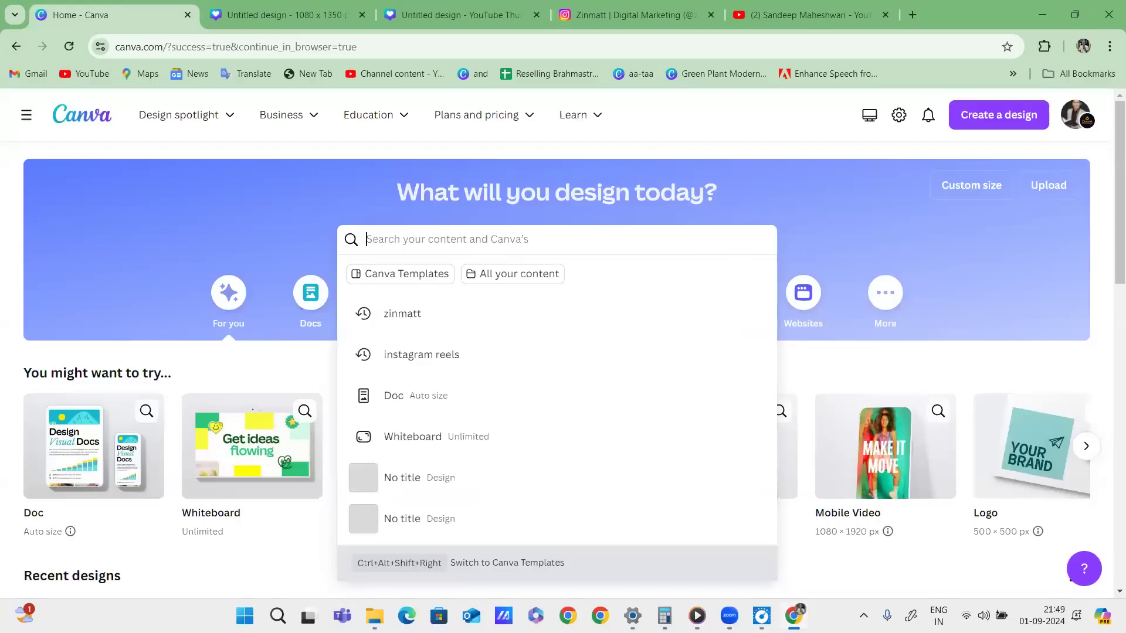
pyautogui.write('yo')
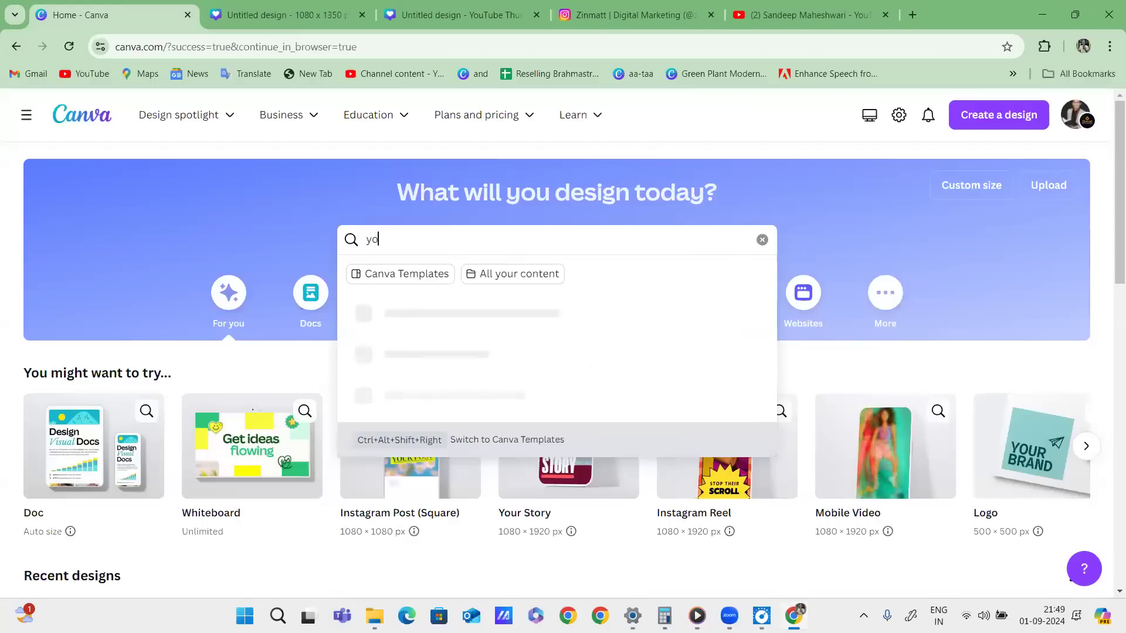
pyautogui.write('ga instagram')
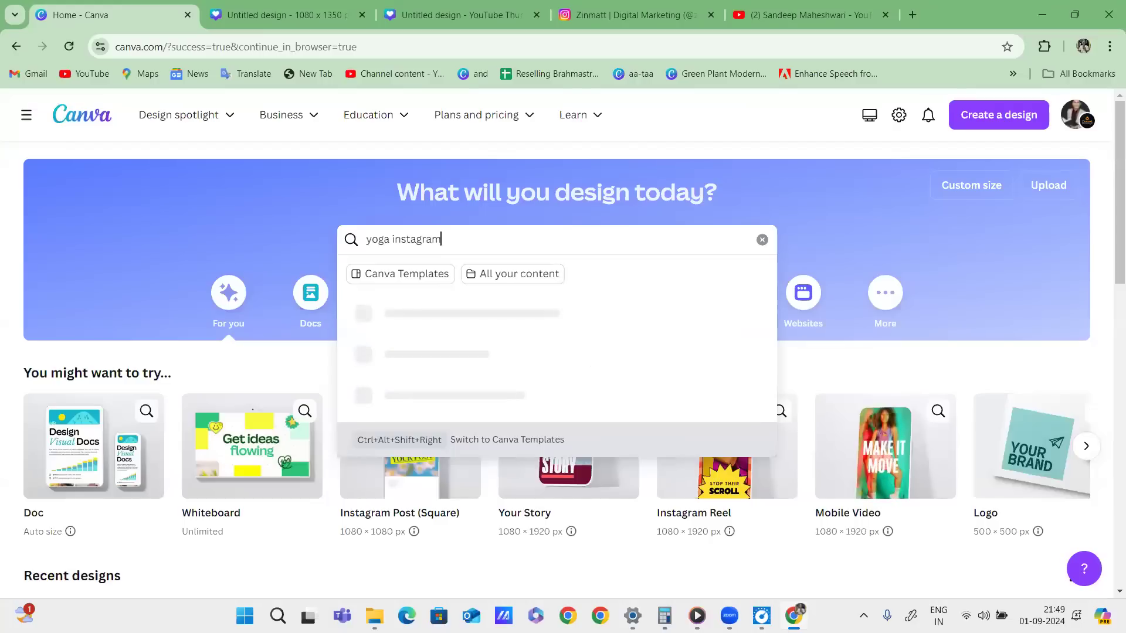
pyautogui.write(' post')
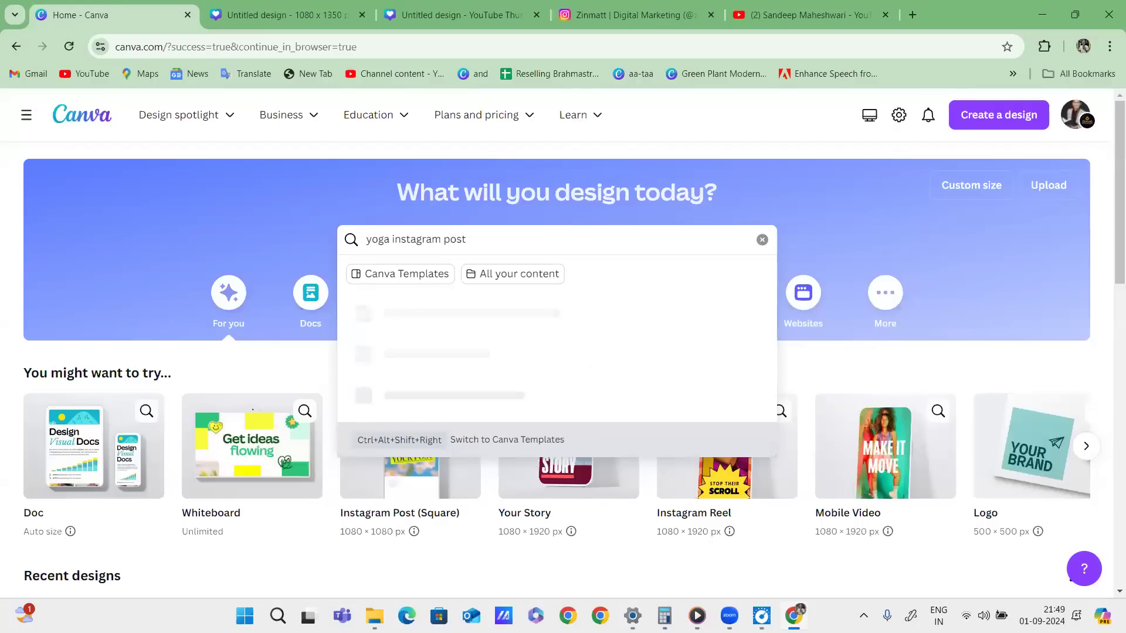
pyautogui.click(403, 274)
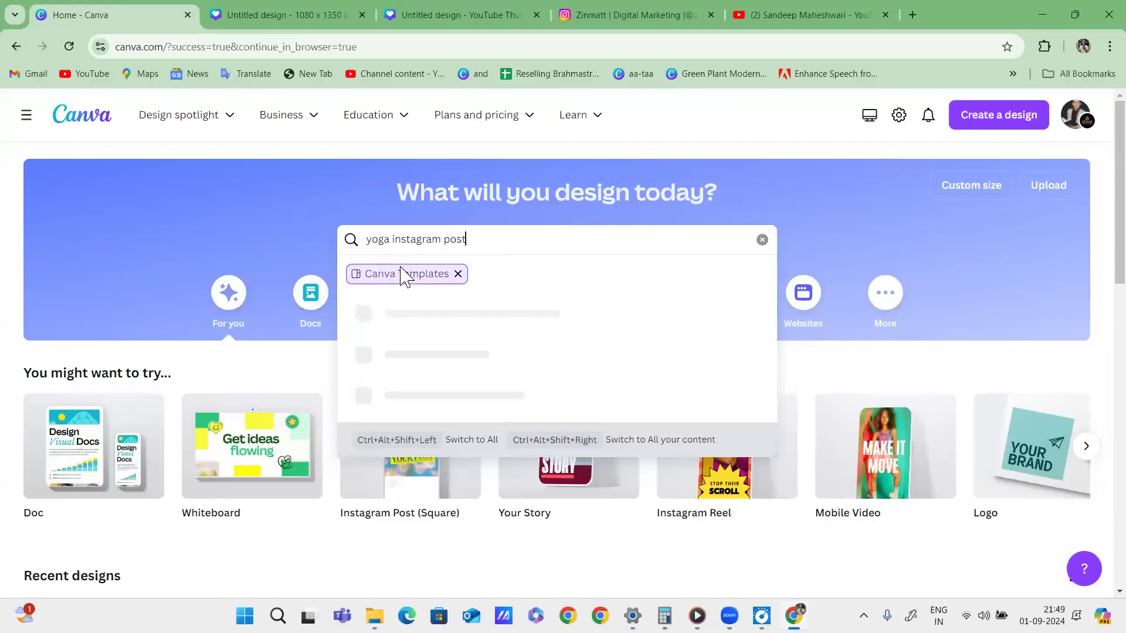
pyautogui.press('Return')
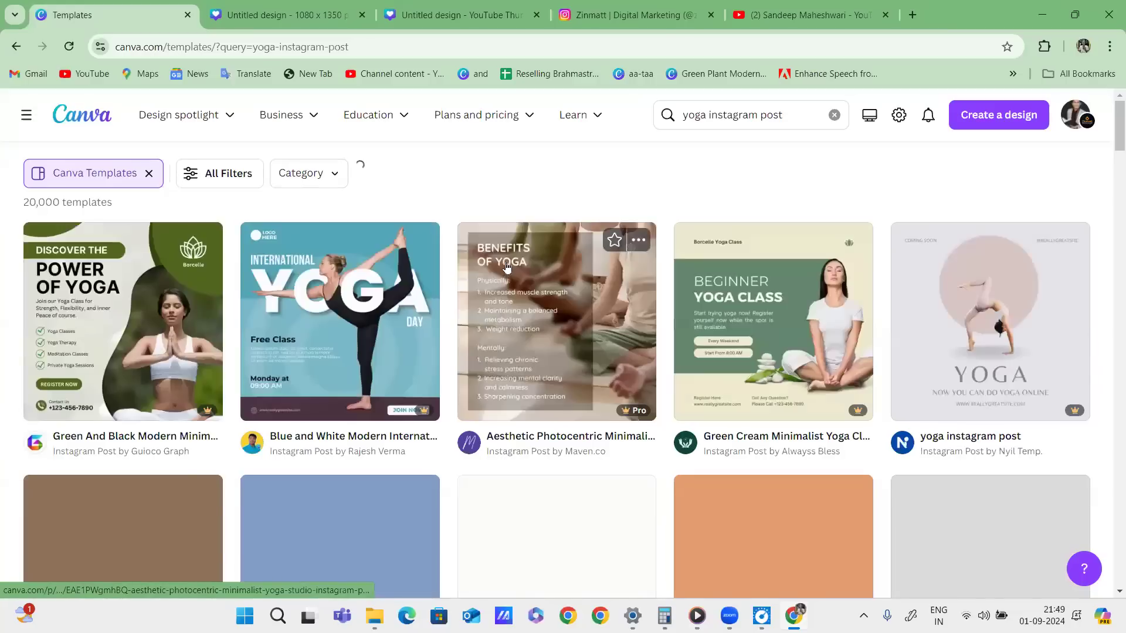
pyautogui.scroll(-3, 897, 311)
pyautogui.scroll(-2, 897, 310)
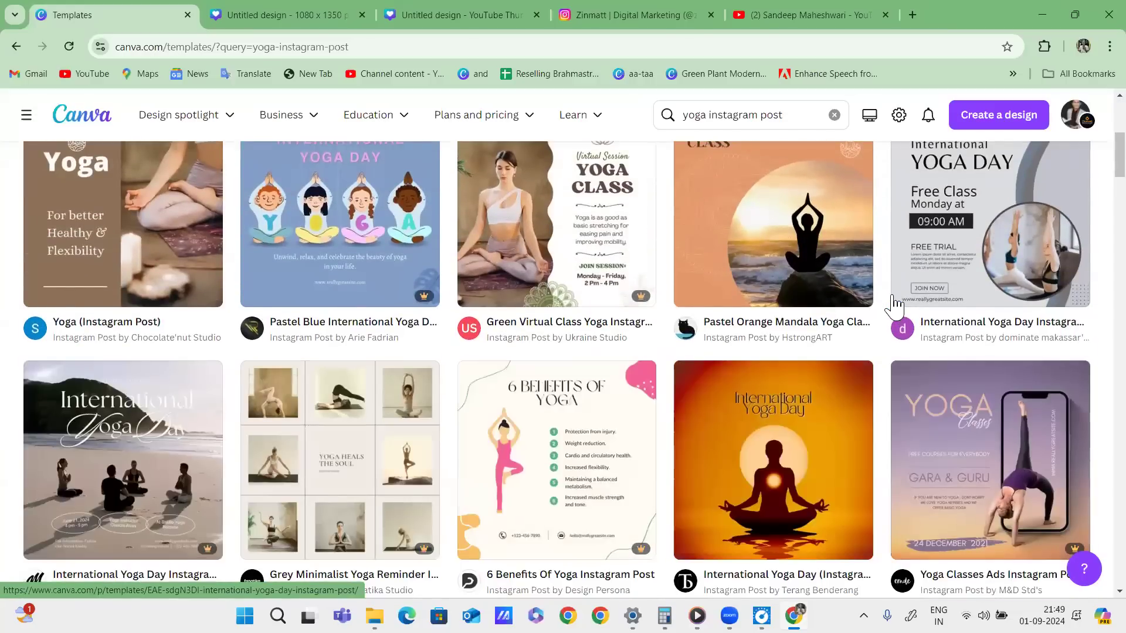
pyautogui.scroll(5, 944, 387)
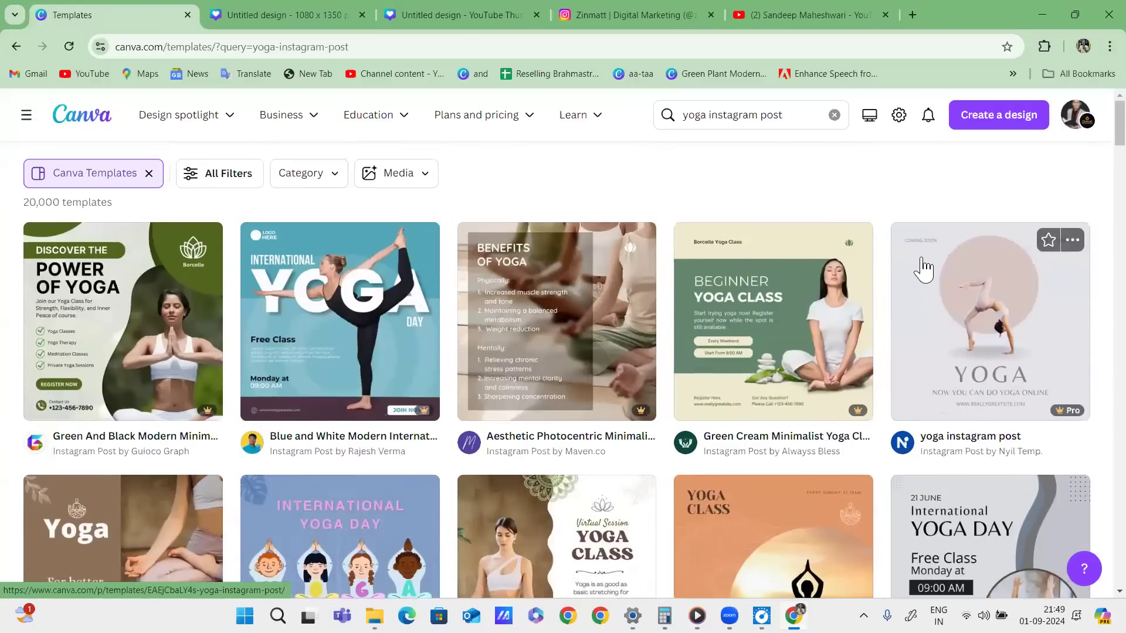
pyautogui.moveTo(611, 167)
pyautogui.mouseDown()
pyautogui.moveTo(638, 153)
pyautogui.moveTo(584, 207)
pyautogui.moveTo(601, 209)
pyautogui.moveTo(589, 217)
pyautogui.moveTo(715, 174)
pyautogui.mouseUp()
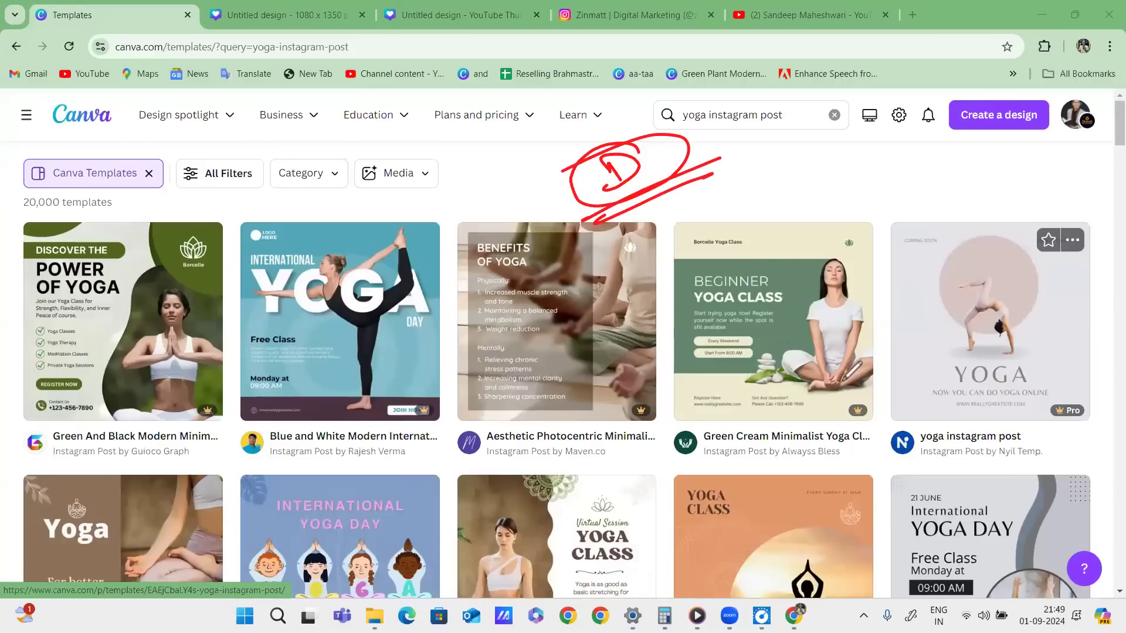
pyautogui.moveTo(645, 399); pyautogui.dragTo(652, 395)
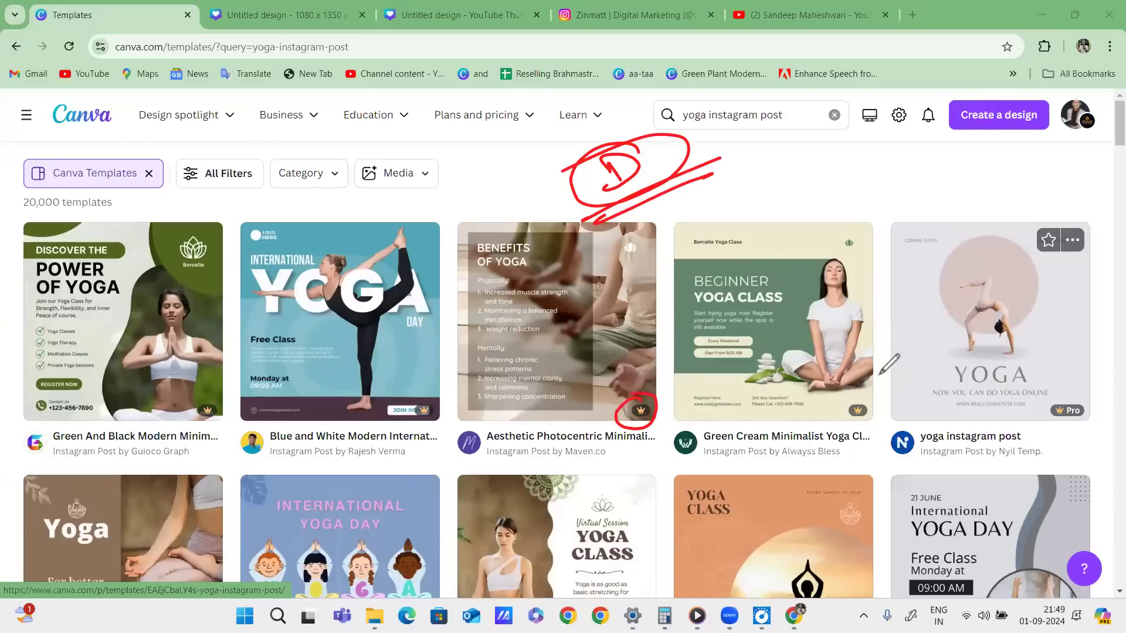
pyautogui.moveTo(862, 391)
pyautogui.mouseDown()
pyautogui.moveTo(847, 432)
pyautogui.moveTo(869, 394)
pyautogui.mouseUp()
pyautogui.moveTo(424, 397); pyautogui.dragTo(431, 401)
pyautogui.moveTo(206, 394); pyautogui.dragTo(194, 392)
pyautogui.moveTo(1079, 382); pyautogui.dragTo(1056, 413)
pyautogui.moveTo(863, 398); pyautogui.dragTo(873, 427)
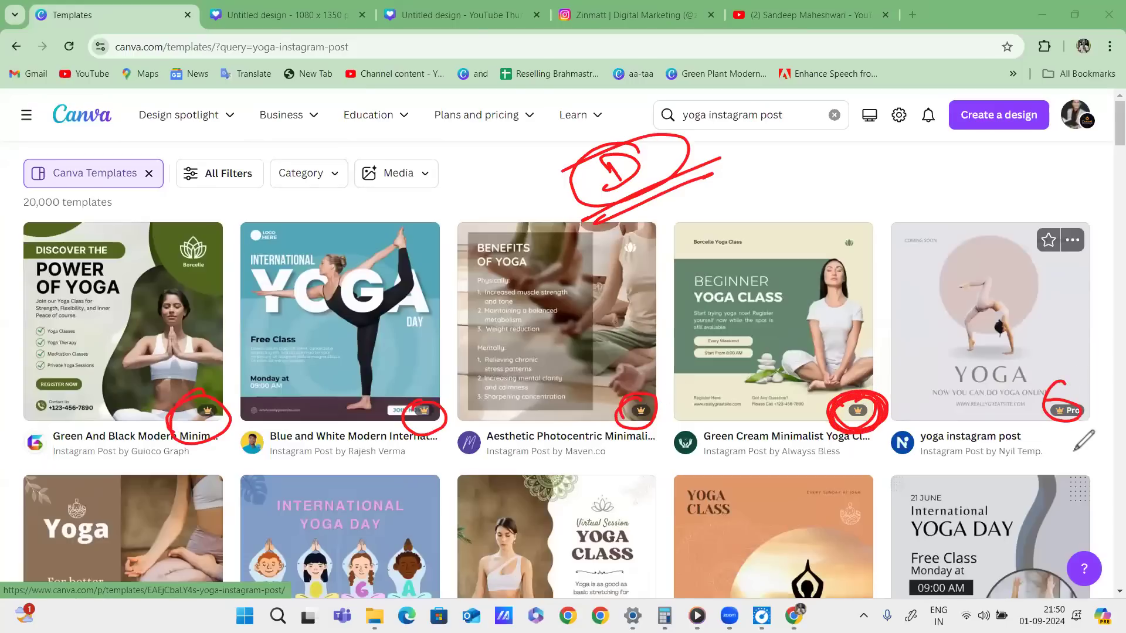
pyautogui.moveTo(776, 184); pyautogui.dragTo(789, 221)
pyautogui.moveTo(777, 206)
pyautogui.mouseDown()
pyautogui.moveTo(800, 197)
pyautogui.moveTo(808, 177)
pyautogui.moveTo(875, 154)
pyautogui.moveTo(953, 155)
pyautogui.moveTo(921, 191)
pyautogui.moveTo(926, 218)
pyautogui.moveTo(880, 240)
pyautogui.moveTo(894, 235)
pyautogui.moveTo(860, 286)
pyautogui.moveTo(1012, 207)
pyautogui.mouseUp()
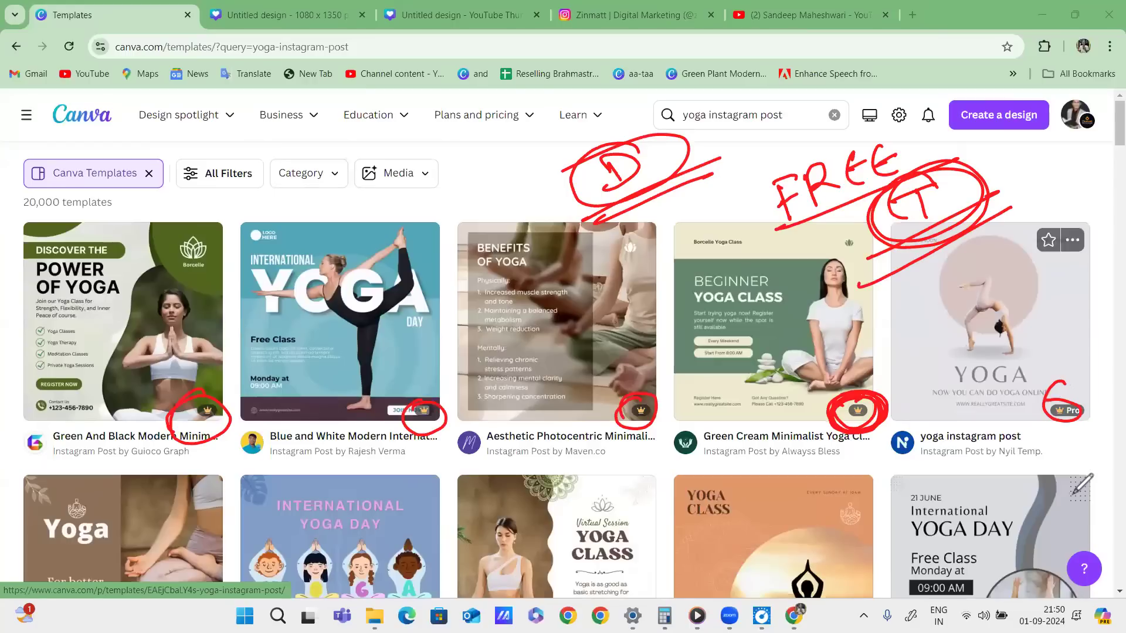
pyautogui.click(1089, 261)
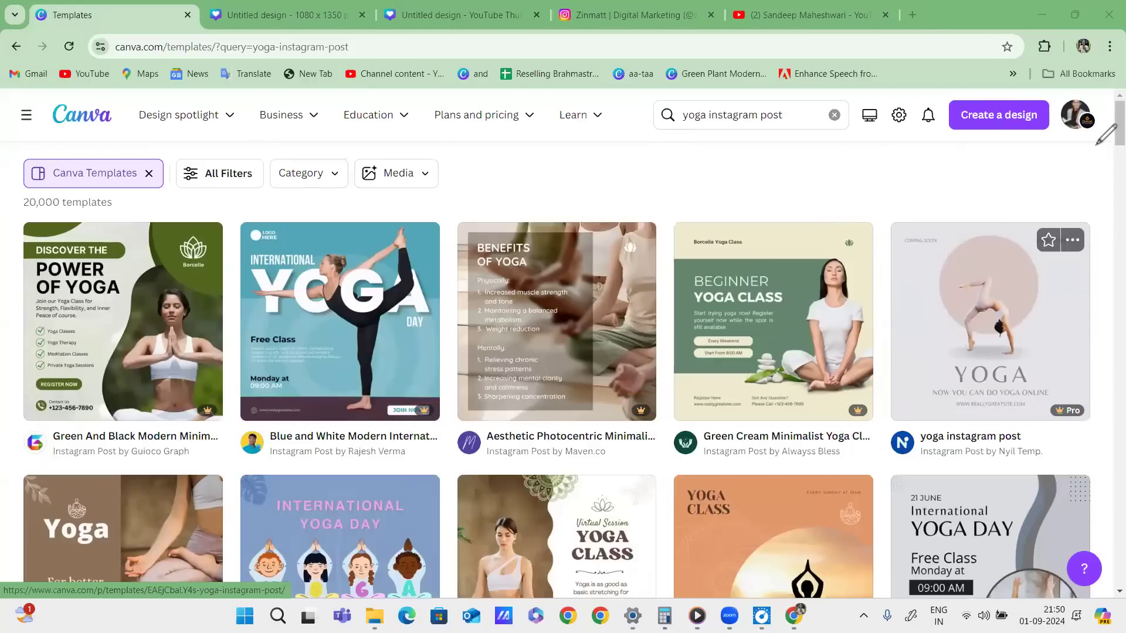
pyautogui.scroll(-5, 1090, 164)
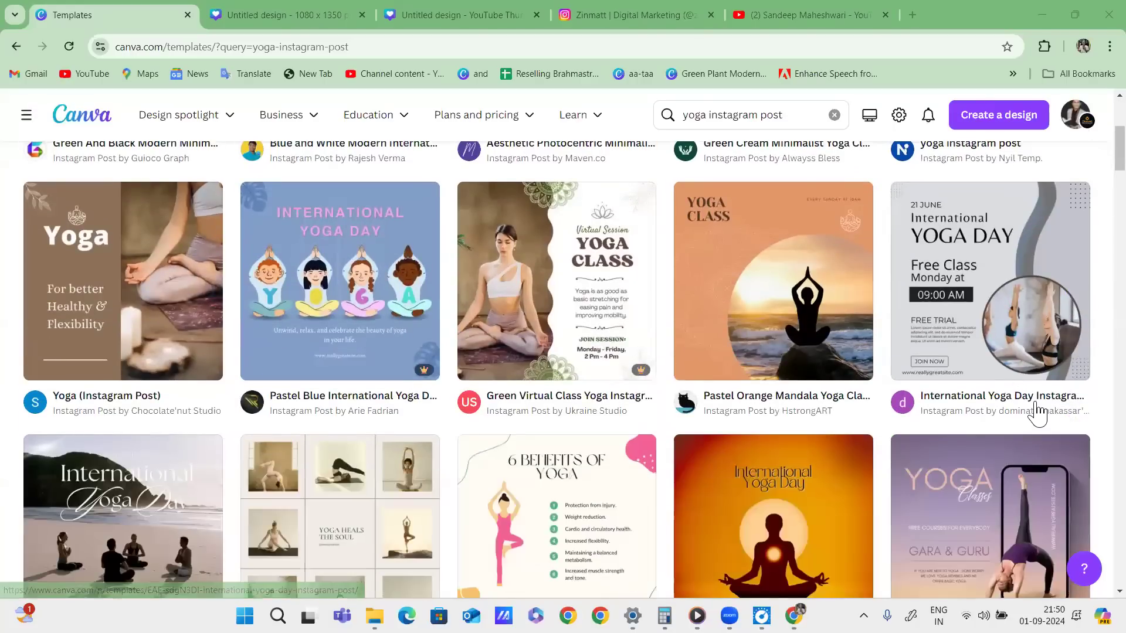
pyautogui.moveTo(104, 327); pyautogui.dragTo(197, 289)
pyautogui.moveTo(151, 302); pyautogui.dragTo(240, 295)
pyautogui.moveTo(702, 302)
pyautogui.mouseDown()
pyautogui.moveTo(740, 327)
pyautogui.moveTo(813, 258)
pyautogui.mouseUp()
pyautogui.moveTo(745, 285); pyautogui.dragTo(843, 285)
pyautogui.moveTo(919, 308)
pyautogui.mouseDown()
pyautogui.moveTo(938, 320)
pyautogui.moveTo(1019, 285)
pyautogui.mouseUp()
pyautogui.moveTo(966, 303)
pyautogui.mouseDown()
pyautogui.moveTo(970, 337)
pyautogui.moveTo(1072, 291)
pyautogui.mouseUp()
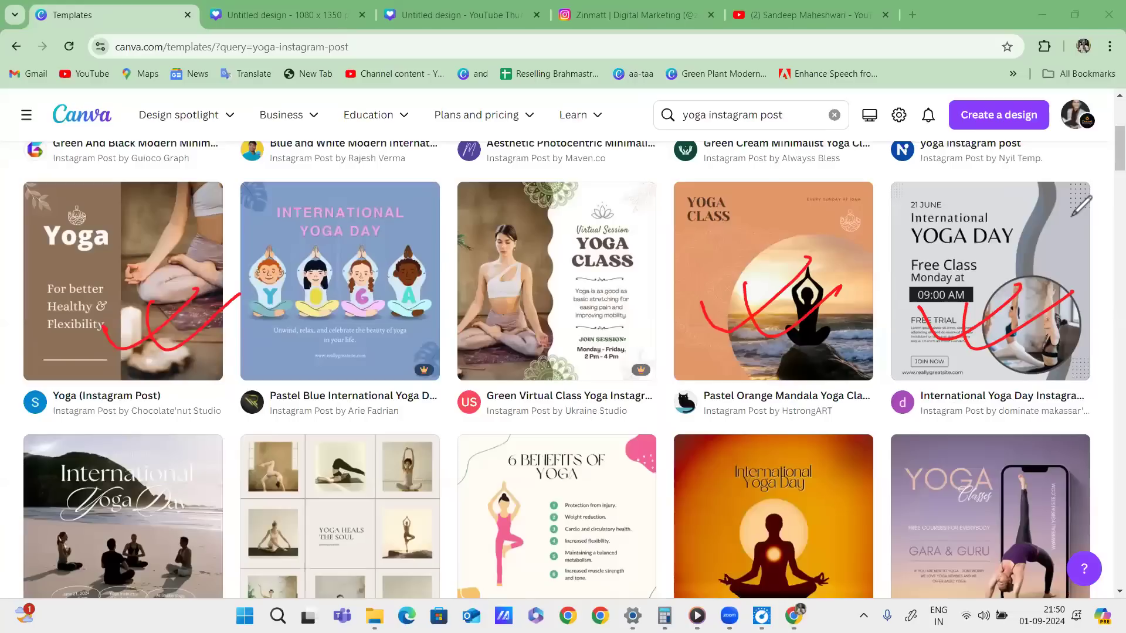
pyautogui.click(1034, 512)
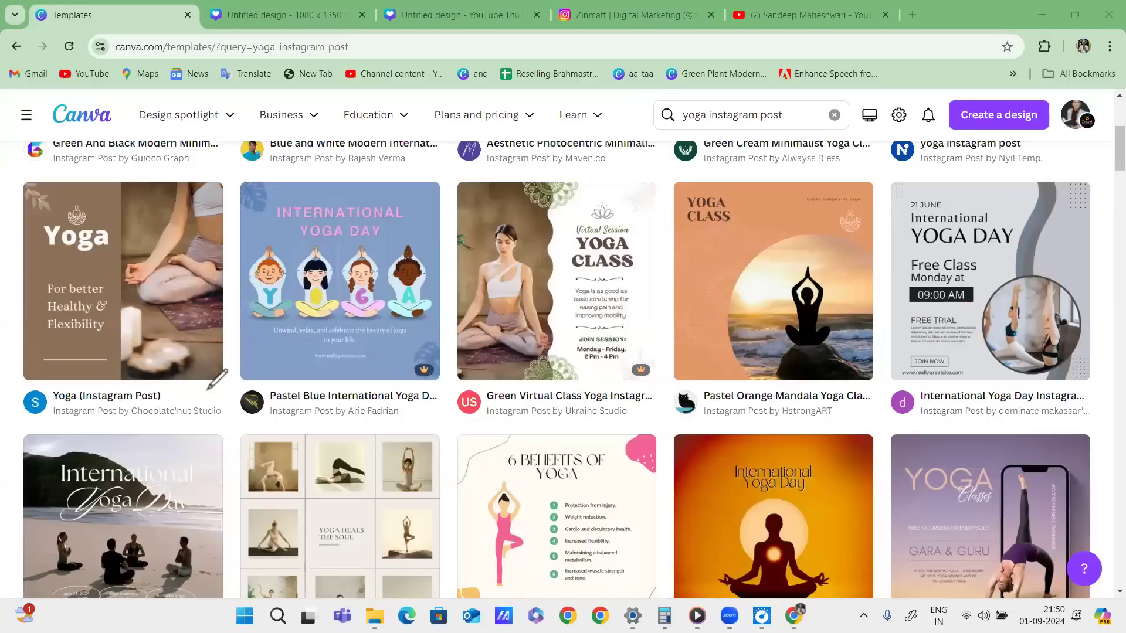
pyautogui.moveTo(196, 338); pyautogui.dragTo(230, 355)
pyautogui.moveTo(868, 336)
pyautogui.mouseDown()
pyautogui.moveTo(884, 370)
pyautogui.moveTo(808, 373)
pyautogui.mouseUp()
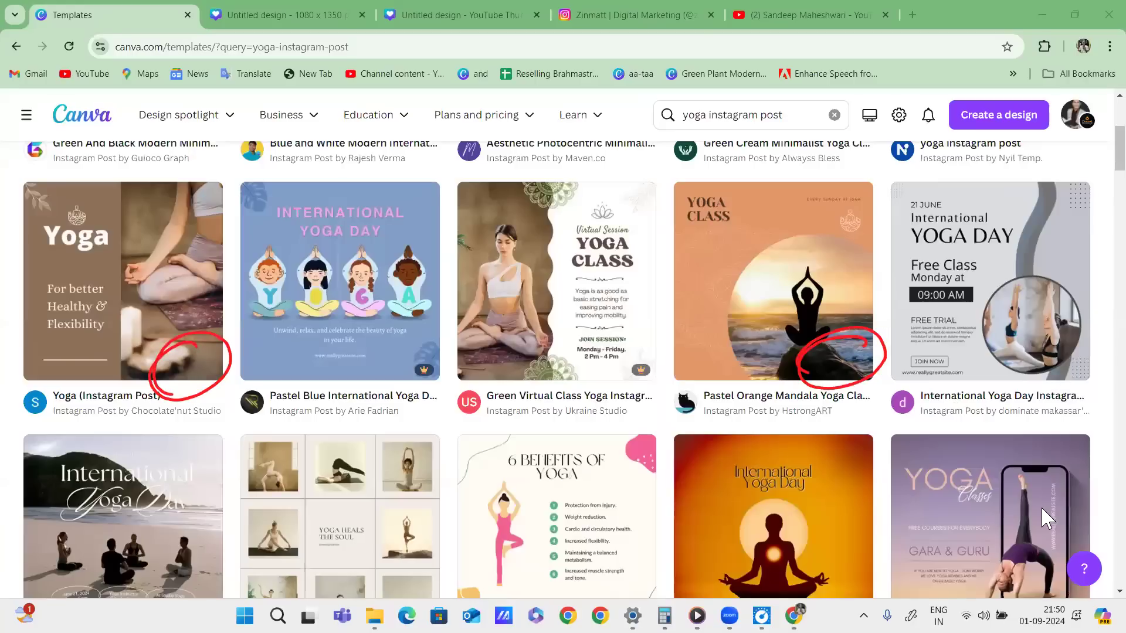
pyautogui.scroll(-4, 1047, 519)
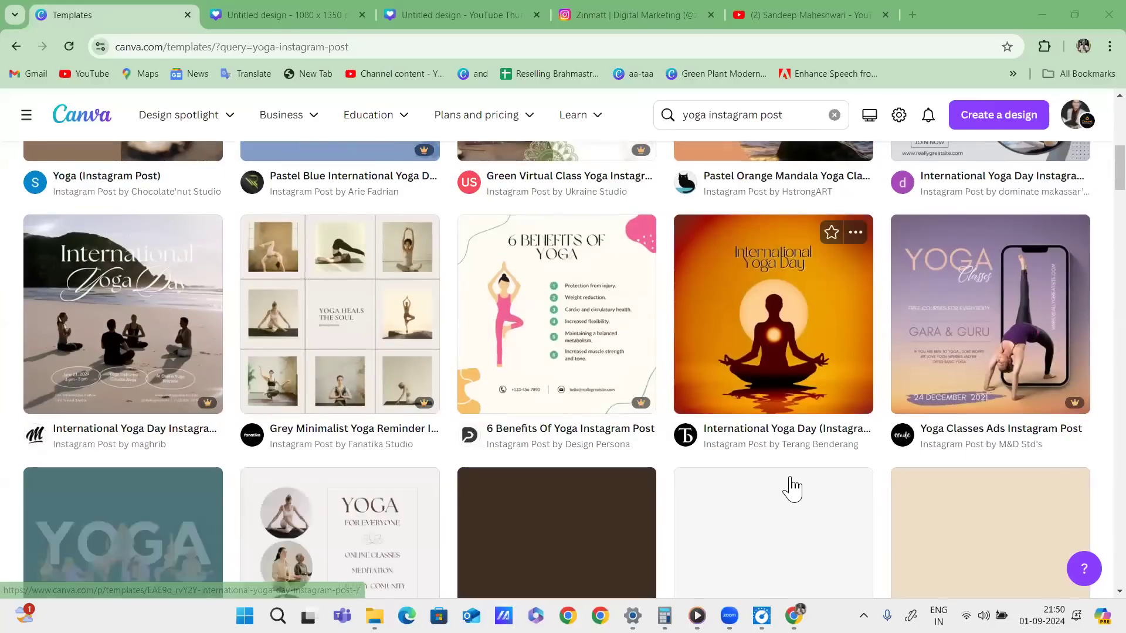
pyautogui.scroll(-3, 987, 401)
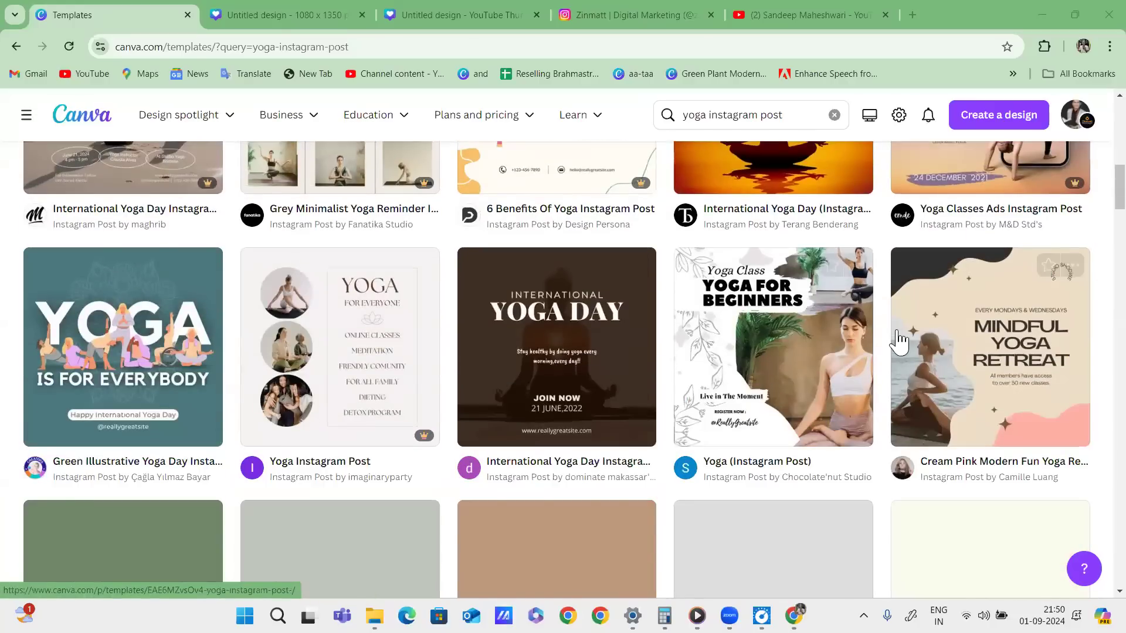
pyautogui.scroll(-2, 987, 401)
pyautogui.scroll(-1, 582, 200)
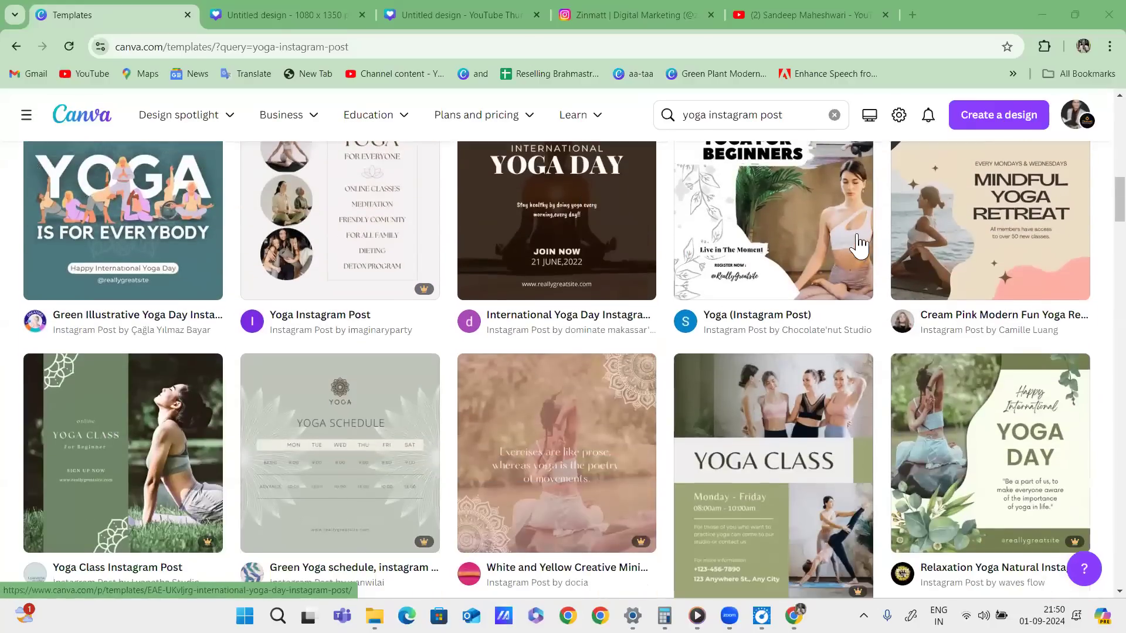
pyautogui.scroll(1, 835, 251)
pyautogui.scroll(2, 1020, 393)
pyautogui.scroll(-4, 953, 373)
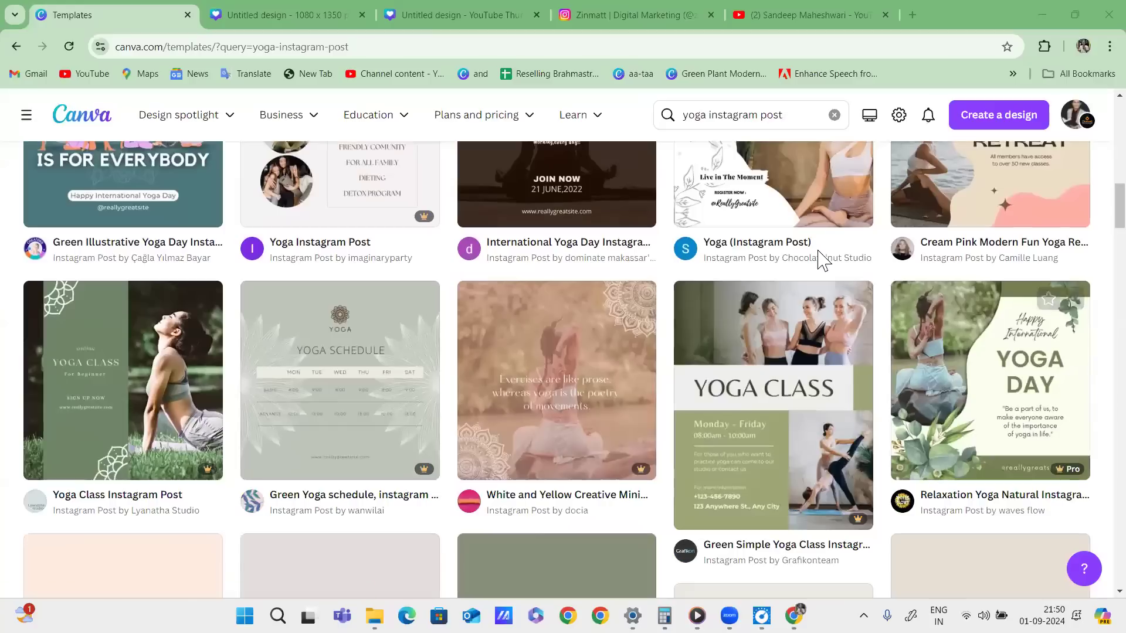
pyautogui.scroll(-5, 886, 387)
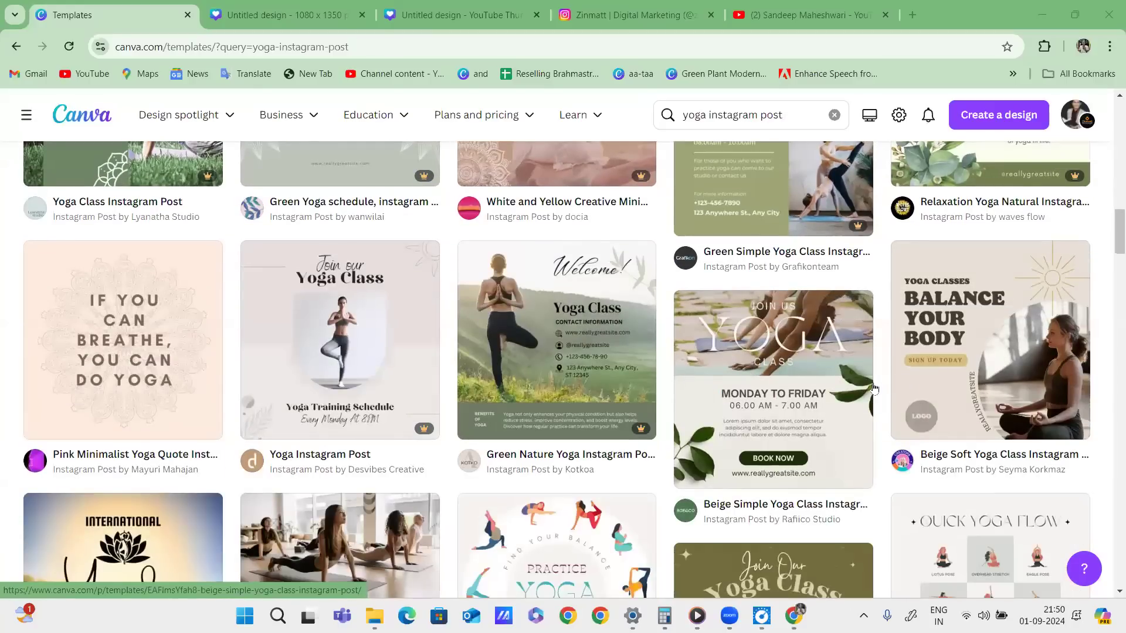
pyautogui.scroll(2, 729, 427)
pyautogui.scroll(-10, 727, 413)
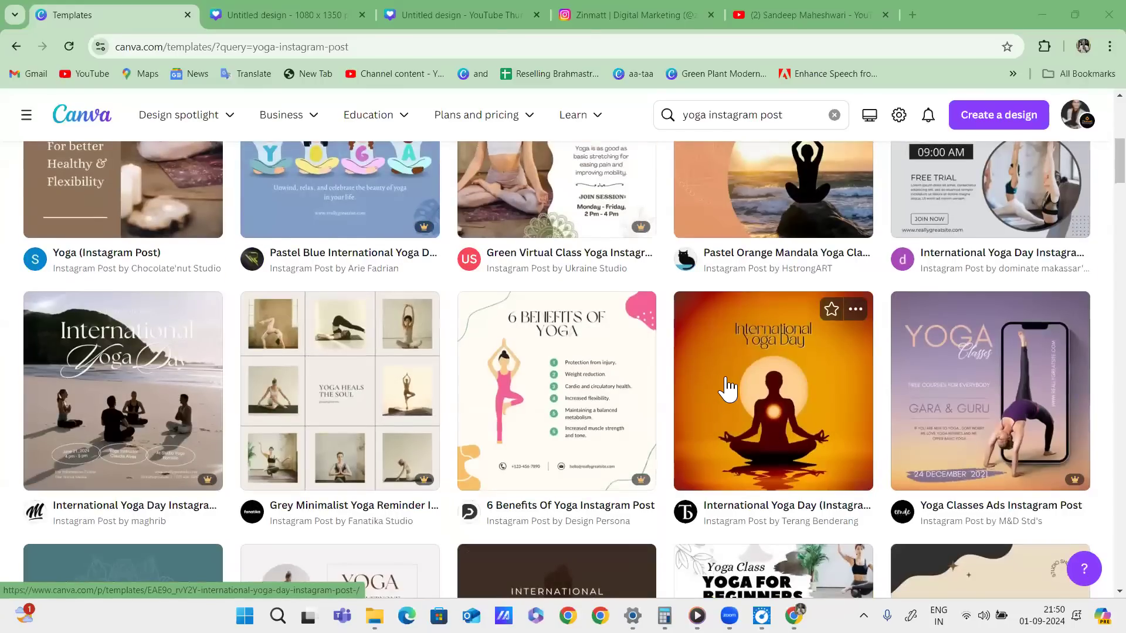
pyautogui.scroll(5, 716, 382)
pyautogui.scroll(3, 718, 378)
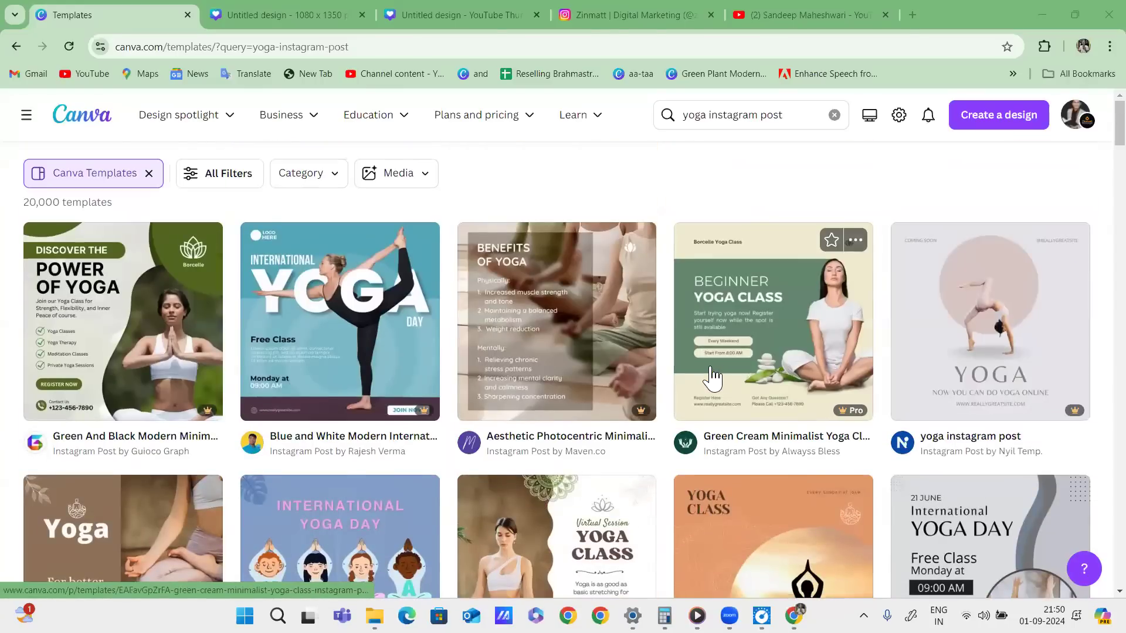
# Open the Green And Black template preview and label its logo and photo with PRT, P and C.
pyautogui.click(115, 291)
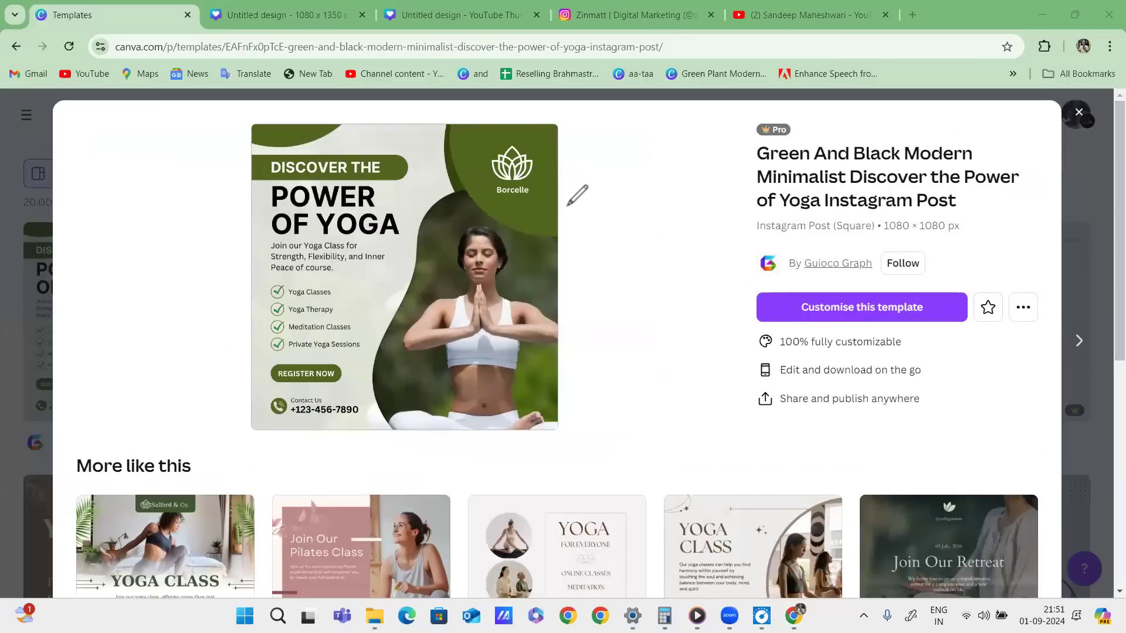
pyautogui.moveTo(549, 198); pyautogui.dragTo(604, 176)
pyautogui.moveTo(630, 181)
pyautogui.mouseDown()
pyautogui.moveTo(638, 158)
pyautogui.moveTo(674, 165)
pyautogui.moveTo(686, 136)
pyautogui.mouseUp()
pyautogui.moveTo(679, 138); pyautogui.dragTo(680, 157)
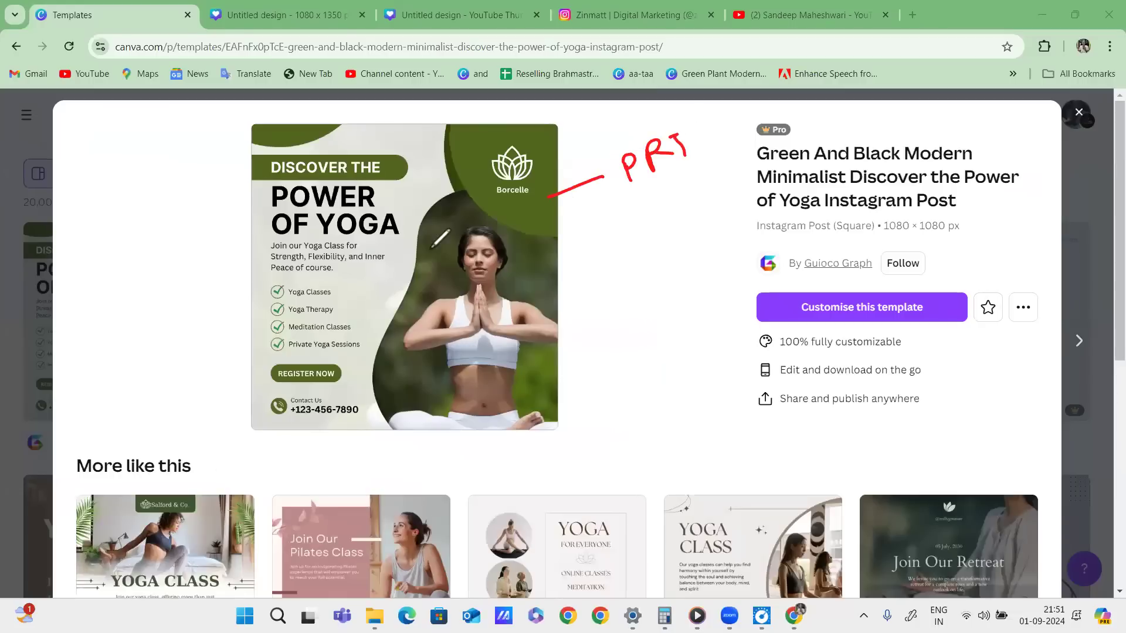
pyautogui.moveTo(568, 142)
pyautogui.mouseDown()
pyautogui.moveTo(311, 459)
pyautogui.moveTo(460, 127)
pyautogui.mouseUp()
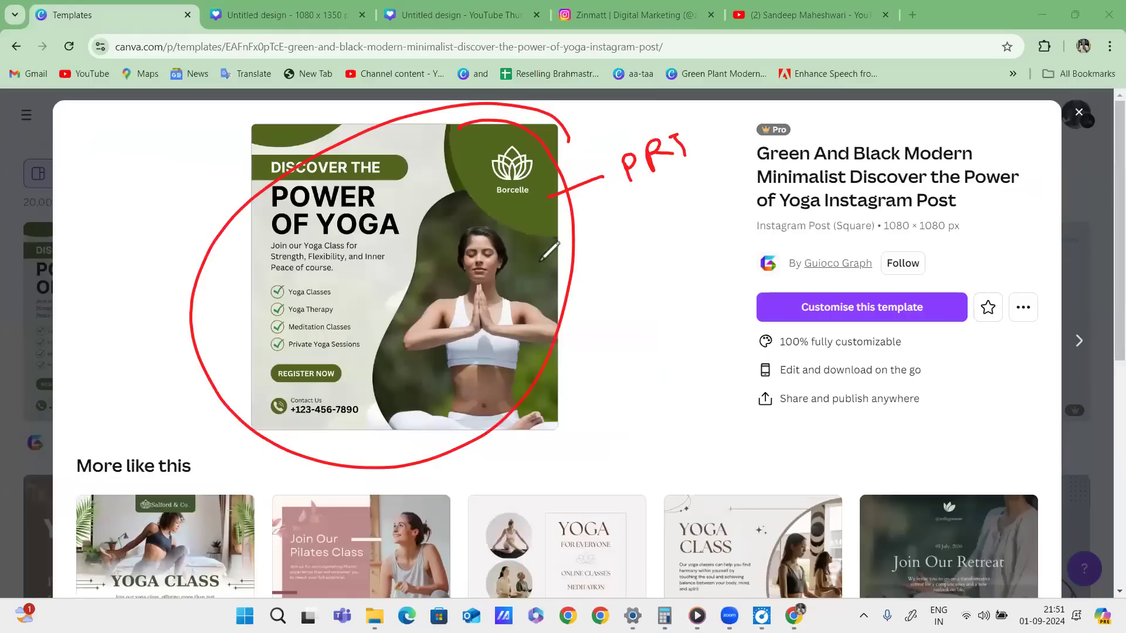
pyautogui.moveTo(535, 286); pyautogui.dragTo(607, 271)
pyautogui.moveTo(629, 289)
pyautogui.mouseDown()
pyautogui.moveTo(629, 264)
pyautogui.moveTo(623, 277)
pyautogui.mouseUp()
pyautogui.moveTo(553, 215)
pyautogui.mouseDown()
pyautogui.moveTo(685, 222)
pyautogui.moveTo(662, 204)
pyautogui.mouseUp()
pyautogui.moveTo(515, 172); pyautogui.dragTo(602, 134)
pyautogui.moveTo(607, 122)
pyautogui.mouseDown()
pyautogui.moveTo(623, 134)
pyautogui.moveTo(609, 114)
pyautogui.mouseUp()
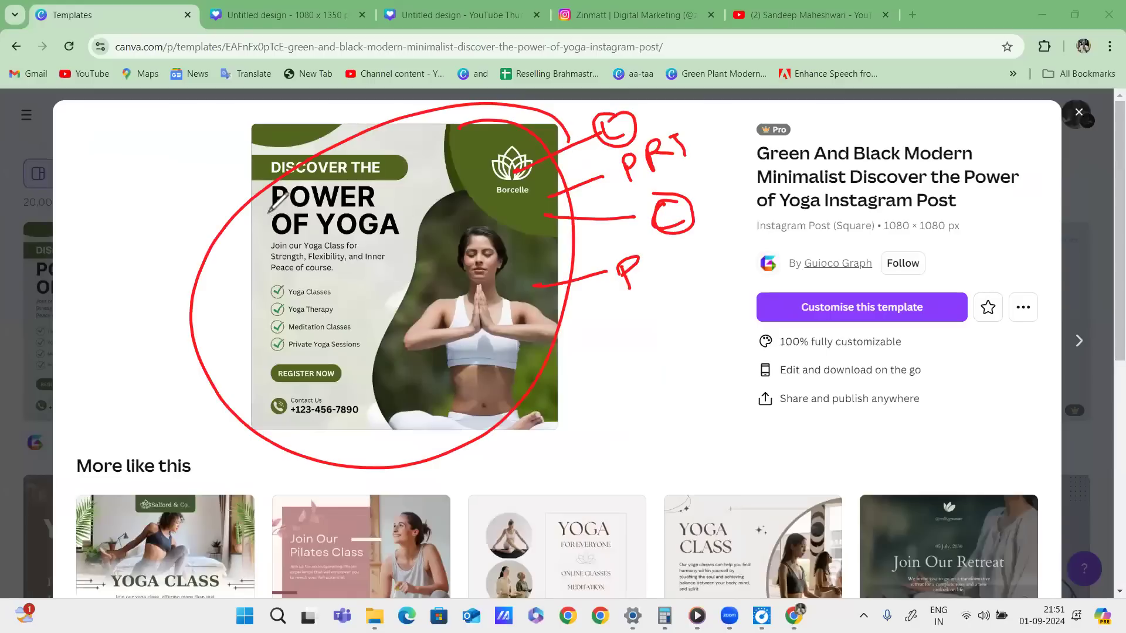
# Mark the OF YOGA heading, class lines, phone number and share feature, then clear the annotations.
pyautogui.moveTo(305, 248); pyautogui.dragTo(406, 236)
pyautogui.moveTo(258, 195)
pyautogui.mouseDown()
pyautogui.moveTo(262, 230)
pyautogui.moveTo(300, 245)
pyautogui.mouseUp()
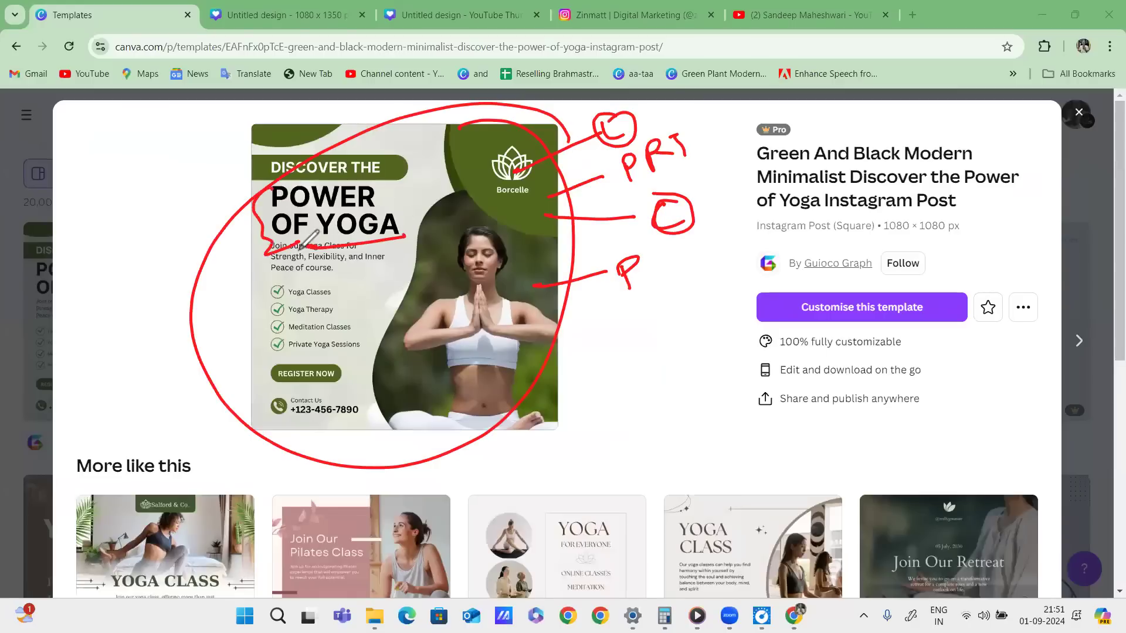
pyautogui.moveTo(339, 294)
pyautogui.mouseDown()
pyautogui.moveTo(370, 283)
pyautogui.moveTo(368, 299)
pyautogui.mouseUp()
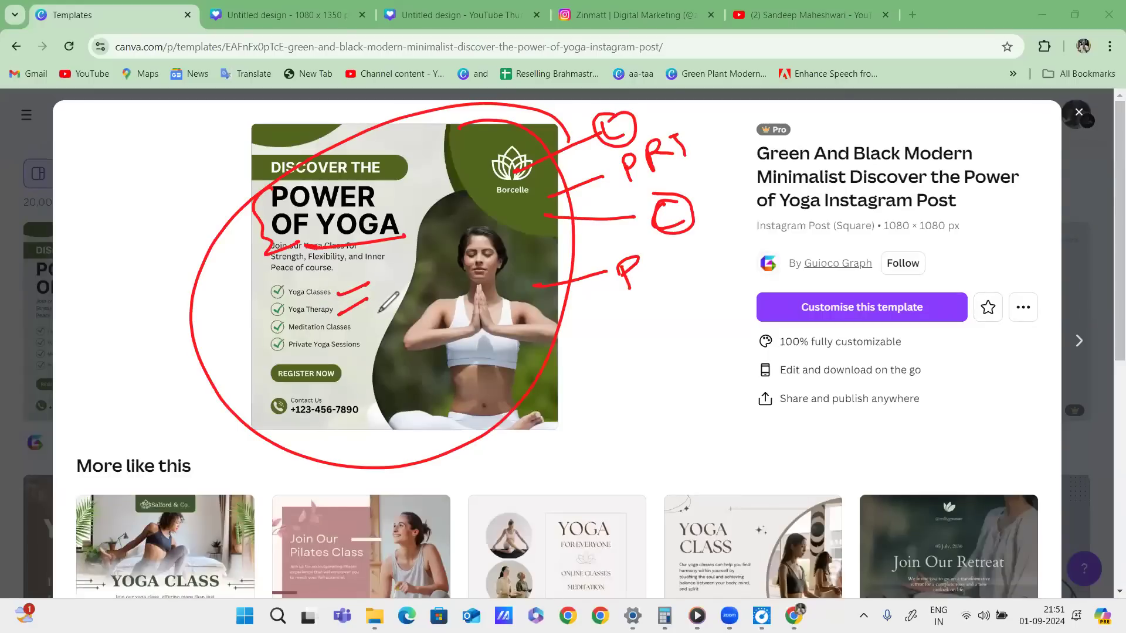
pyautogui.moveTo(355, 337); pyautogui.dragTo(379, 321)
pyautogui.moveTo(338, 364); pyautogui.dragTo(387, 343)
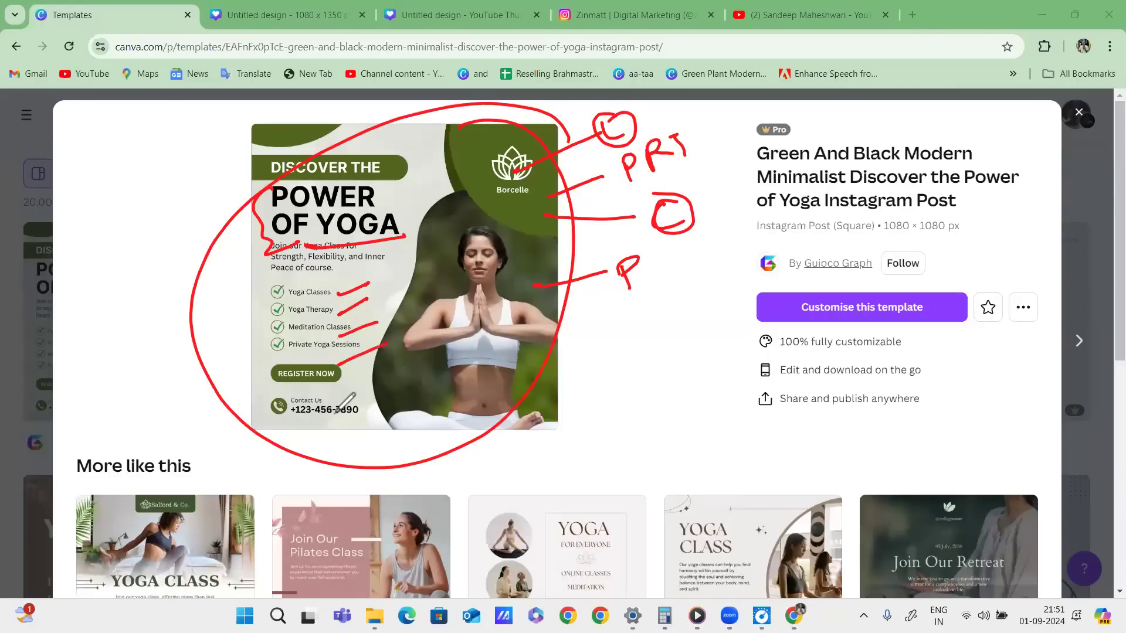
pyautogui.moveTo(357, 404); pyautogui.dragTo(313, 448)
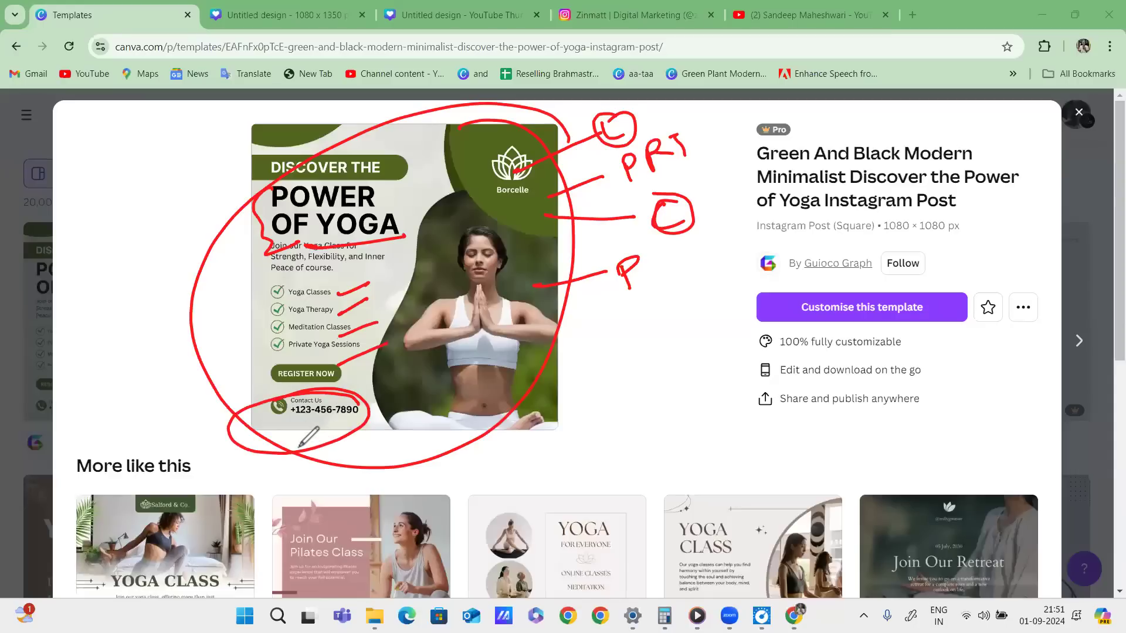
pyautogui.moveTo(959, 402); pyautogui.dragTo(990, 391)
pyautogui.press('e')
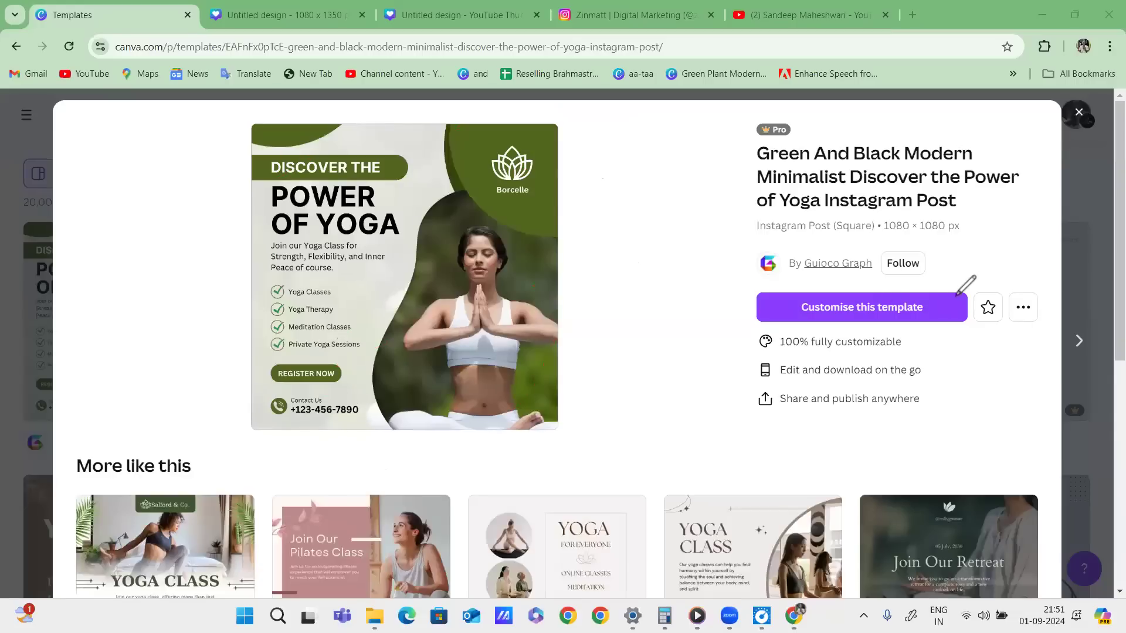
pyautogui.moveTo(962, 298)
pyautogui.mouseDown()
pyautogui.moveTo(908, 274)
pyautogui.moveTo(763, 275)
pyautogui.moveTo(722, 340)
pyautogui.moveTo(972, 326)
pyautogui.moveTo(922, 274)
pyautogui.moveTo(748, 318)
pyautogui.moveTo(922, 373)
pyautogui.moveTo(933, 270)
pyautogui.moveTo(788, 285)
pyautogui.moveTo(775, 298)
pyautogui.moveTo(962, 298)
pyautogui.moveTo(915, 335)
pyautogui.moveTo(798, 323)
pyautogui.moveTo(714, 355)
pyautogui.moveTo(902, 323)
pyautogui.mouseUp()
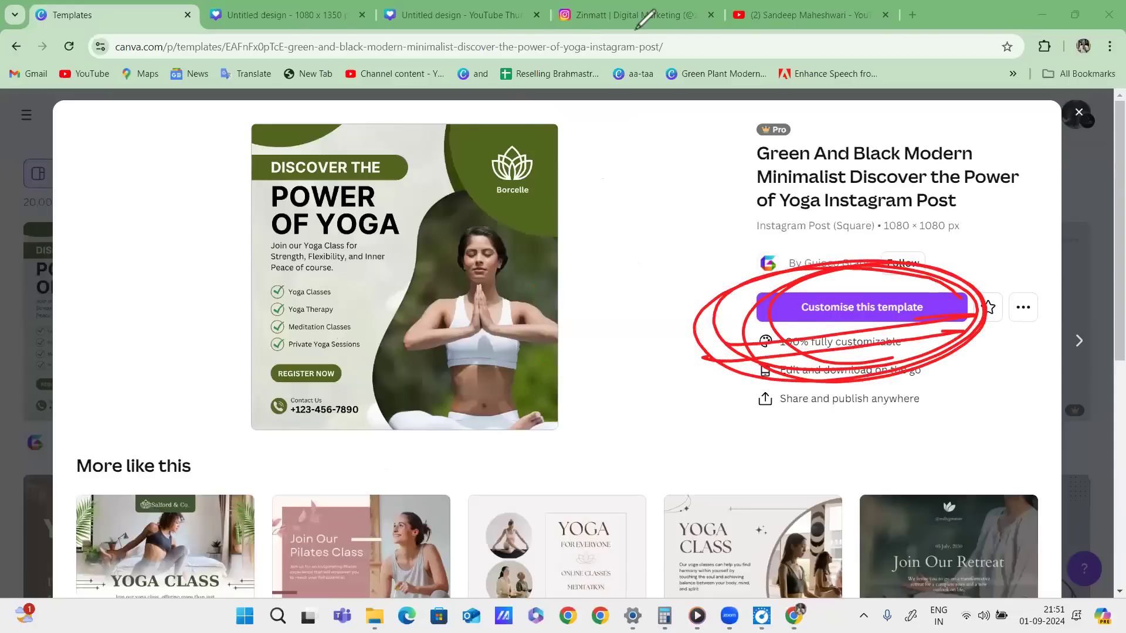
# Customise the template, declining the desktop app and continuing in the browser.
pyautogui.click(896, 319)
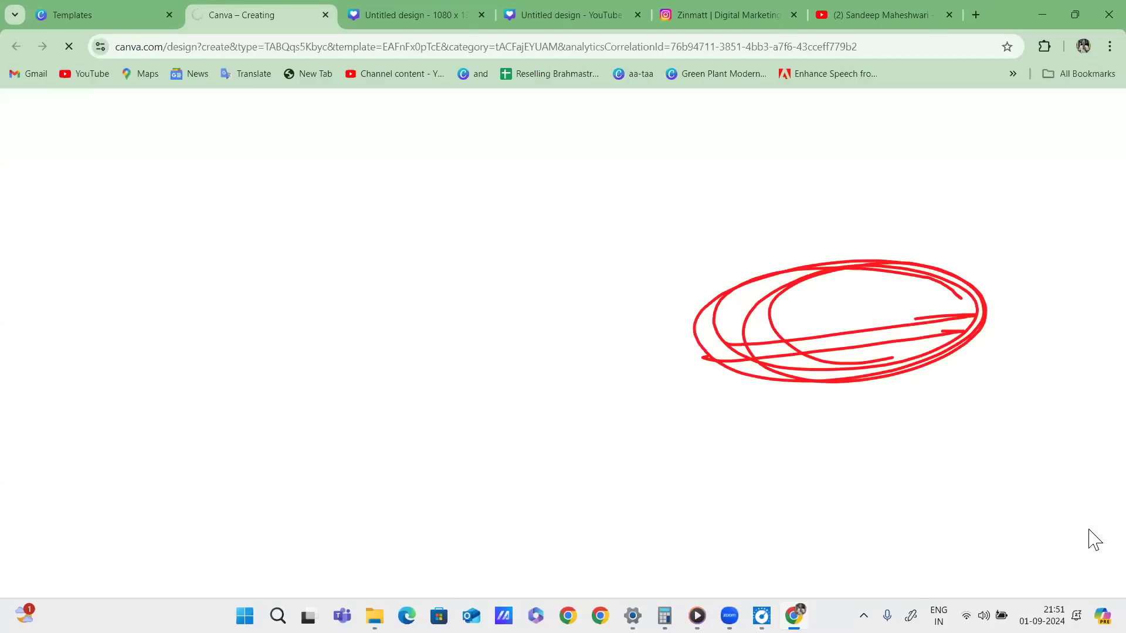
pyautogui.click(698, 181)
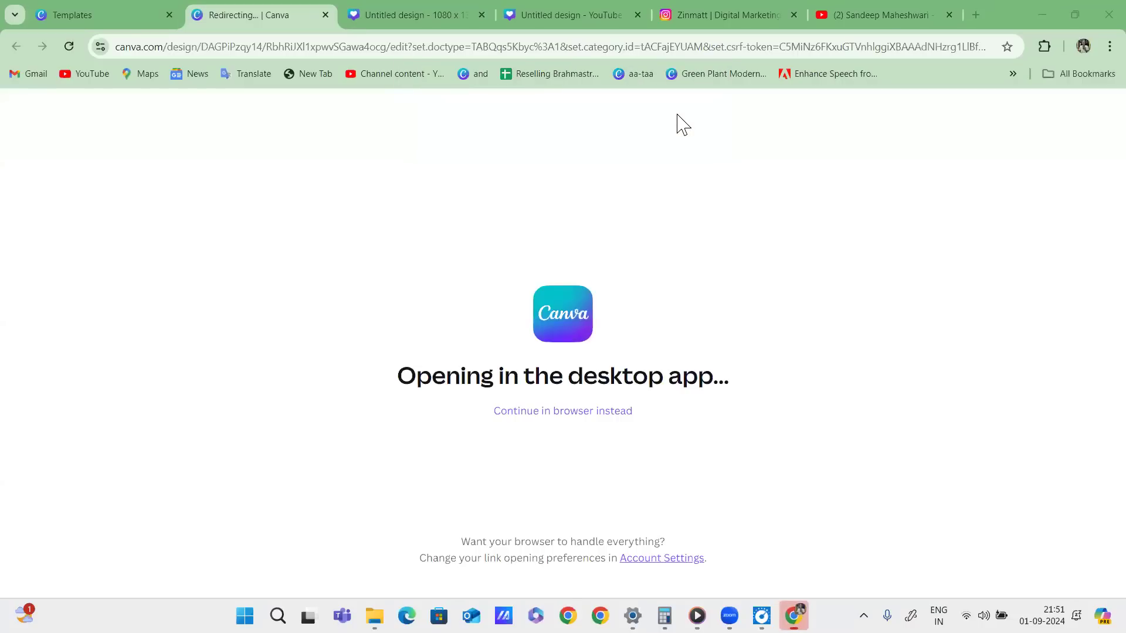
pyautogui.click(570, 415)
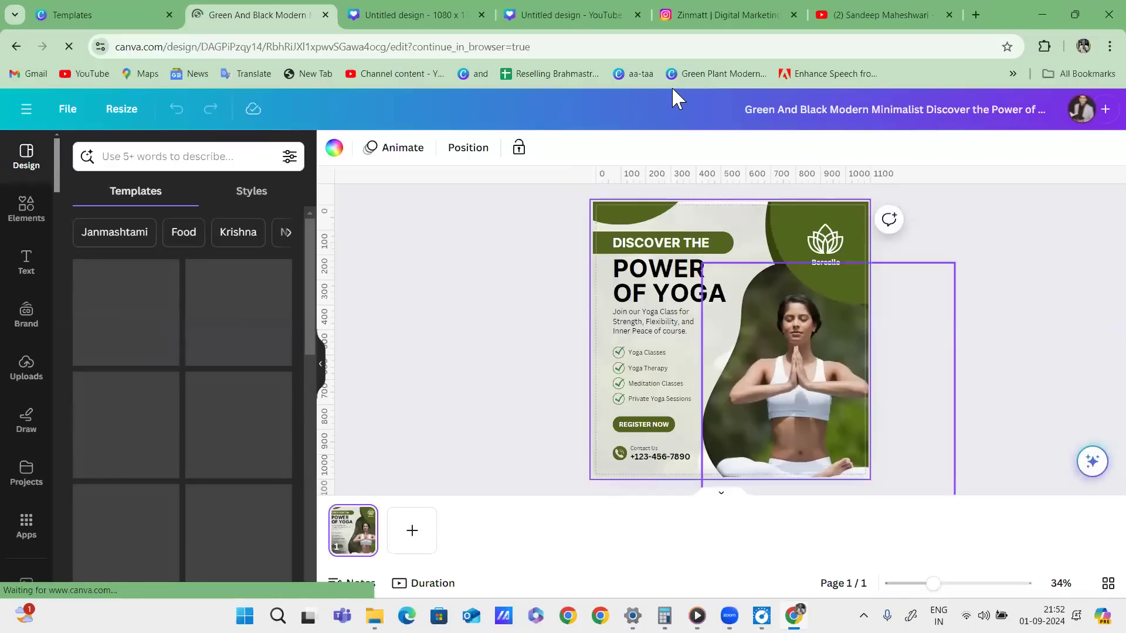
pyautogui.moveTo(59, 111); pyautogui.dragTo(109, 531)
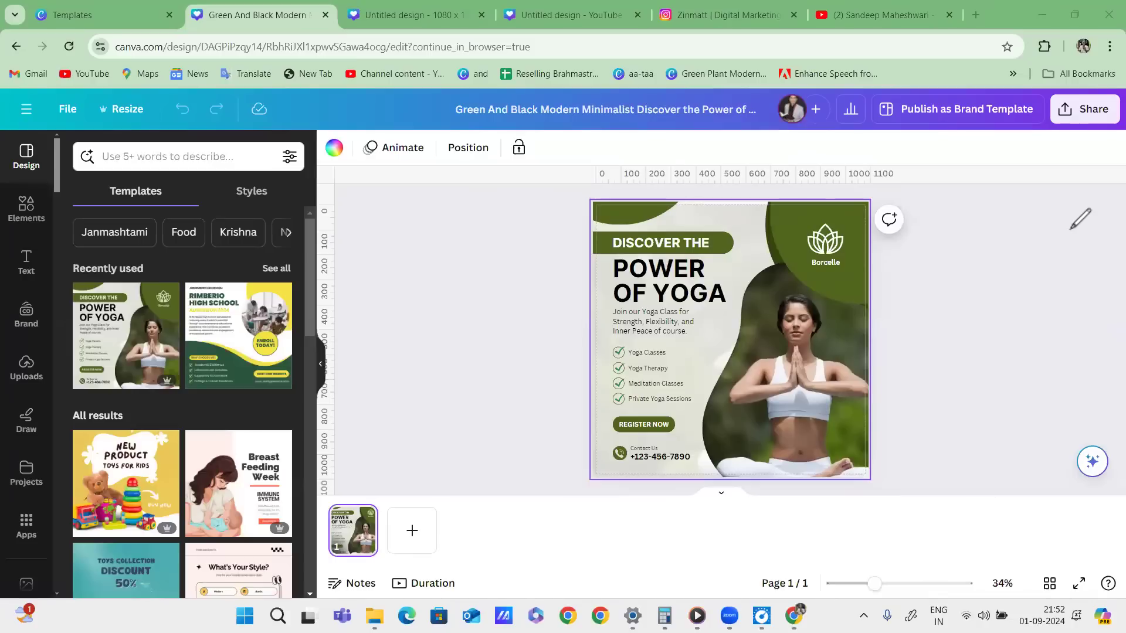
# Replace the yoga woman's photo with the first uploaded portrait of a man in orange.
pyautogui.click(27, 367)
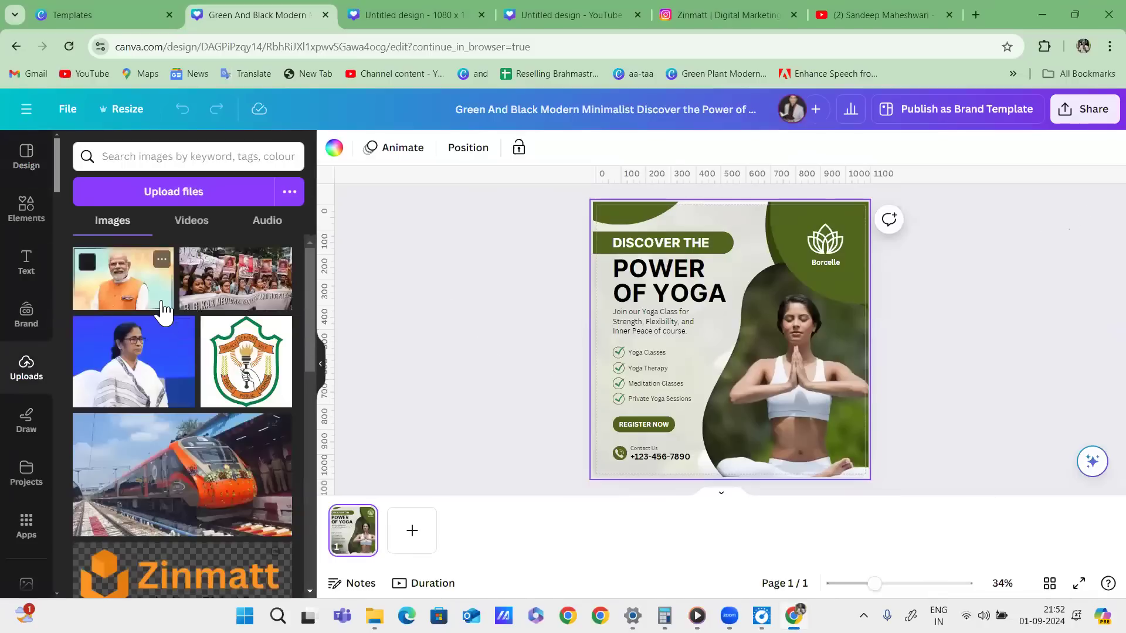
pyautogui.moveTo(121, 291); pyautogui.dragTo(811, 406)
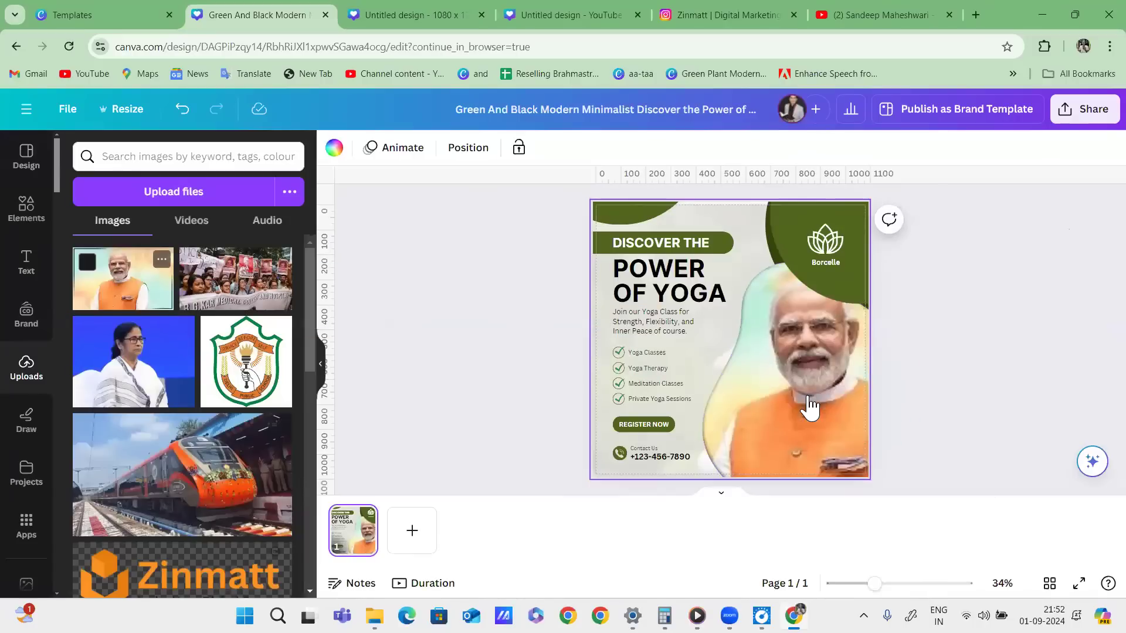
pyautogui.click(842, 215)
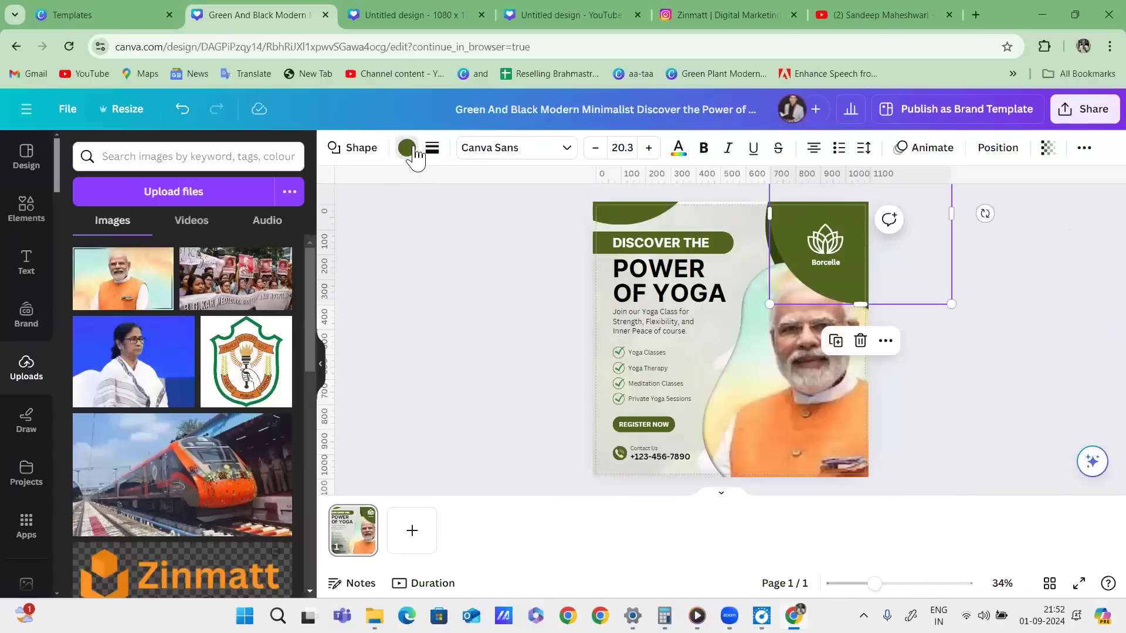
# Colour the corner shape orange and apply the orange to all matching olive shapes.
pyautogui.click(407, 148)
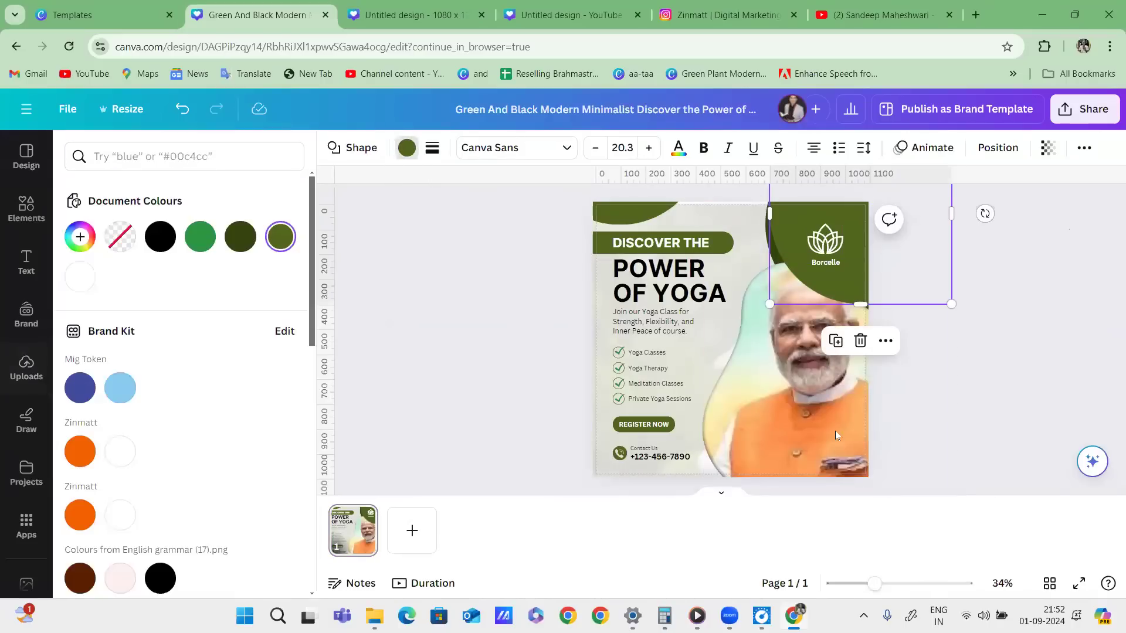
pyautogui.click(82, 517)
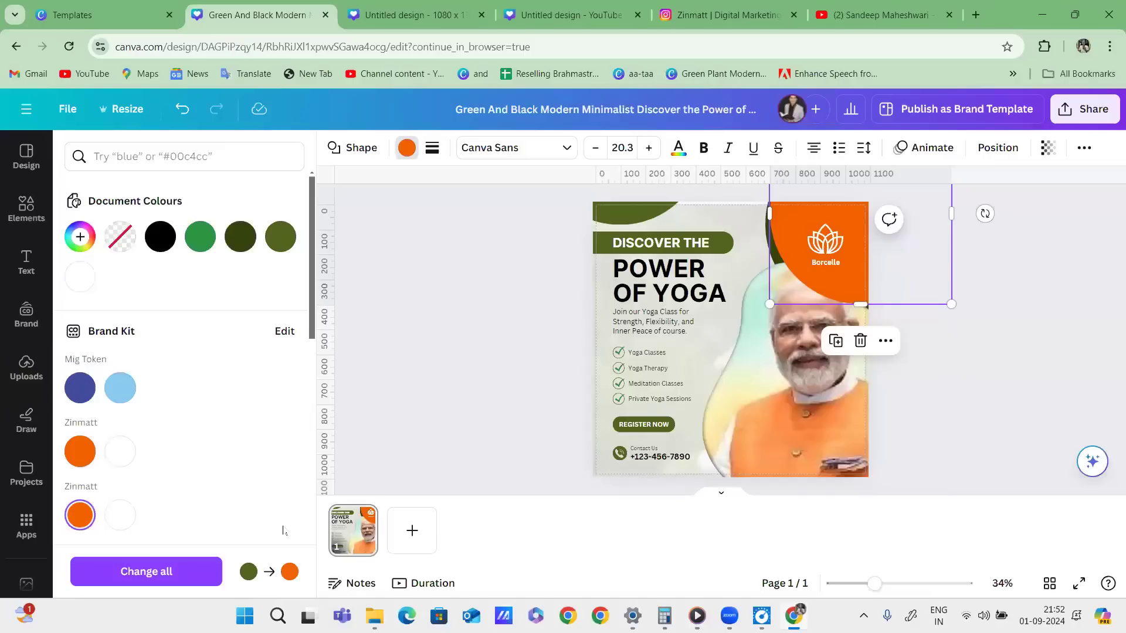
pyautogui.click(176, 572)
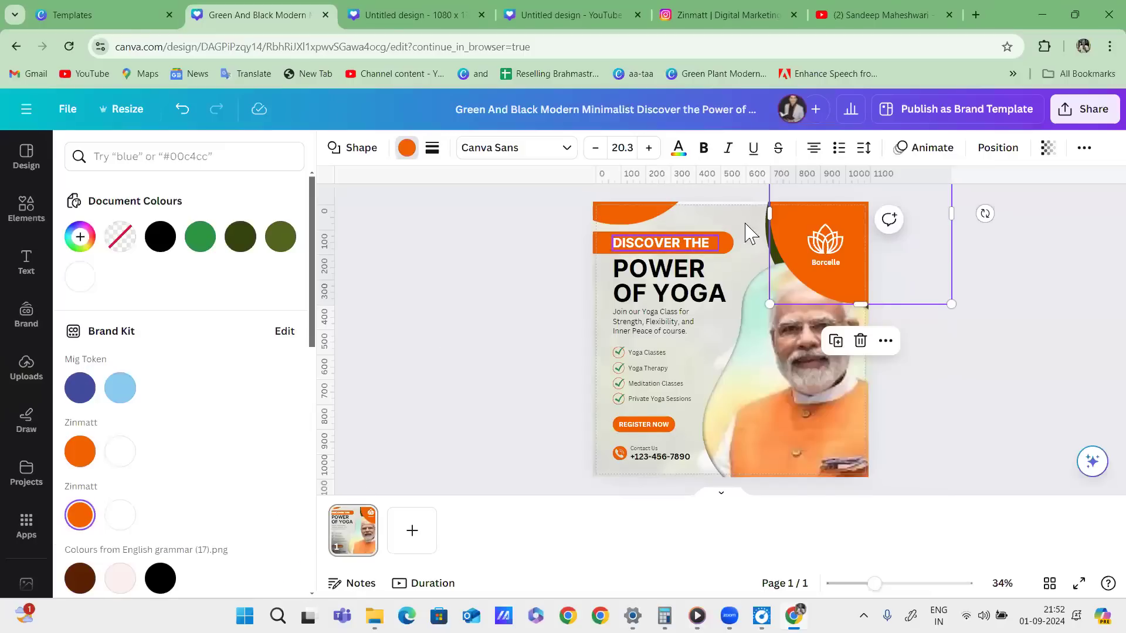
# Recolour the dark olive corner shape and the Yoga Classes checkmark to brand orange.
pyautogui.click(765, 239)
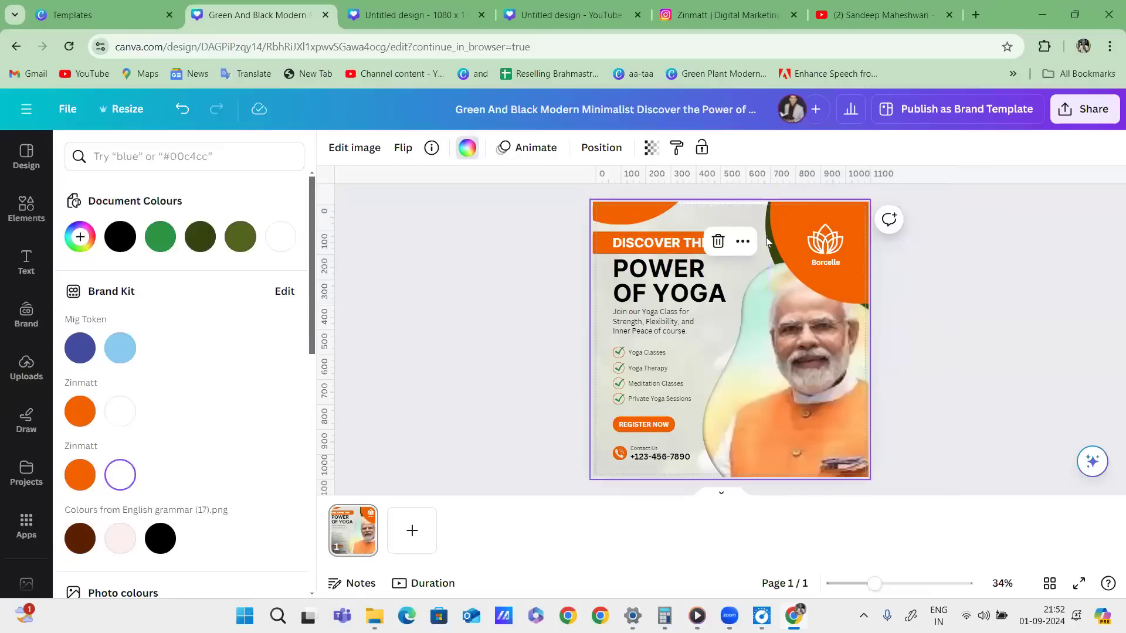
pyautogui.click(768, 239)
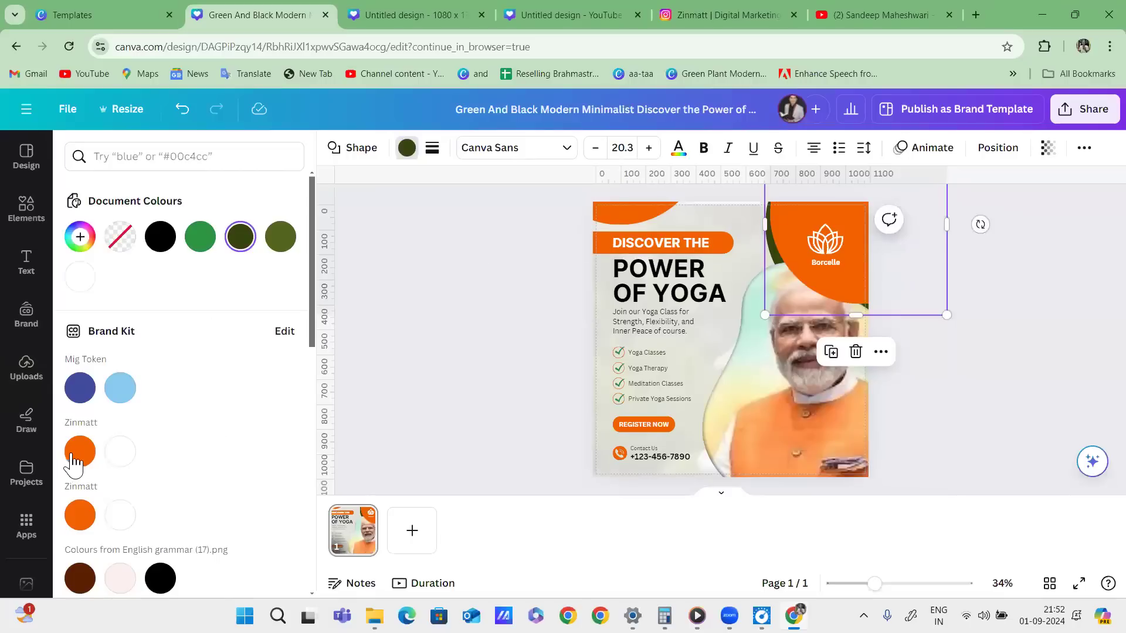
pyautogui.click(80, 451)
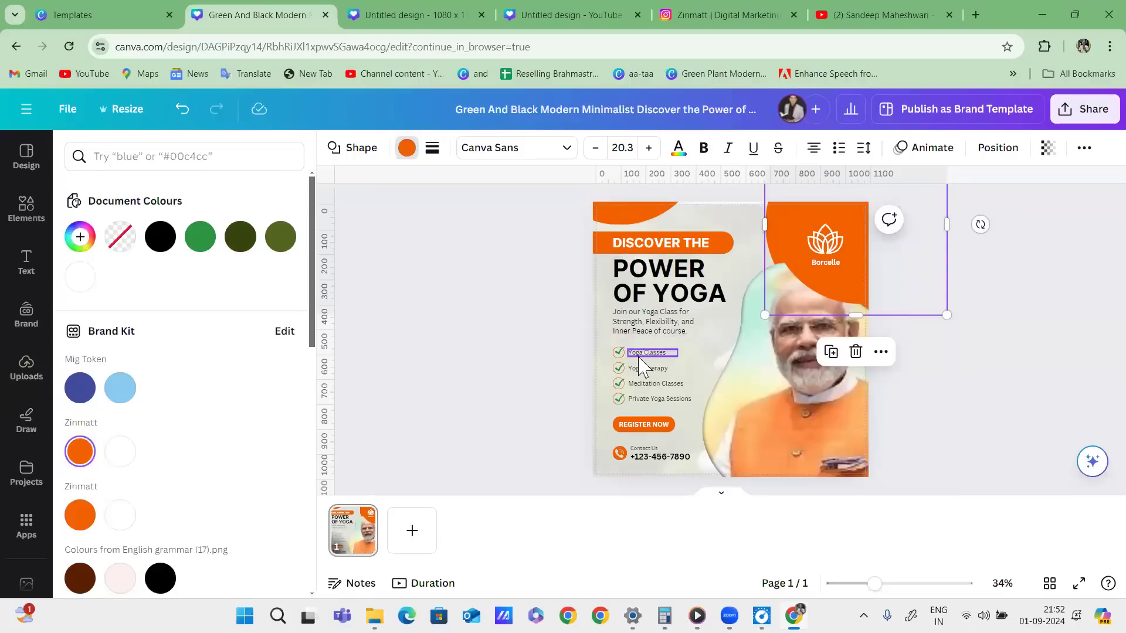
pyautogui.click(619, 353)
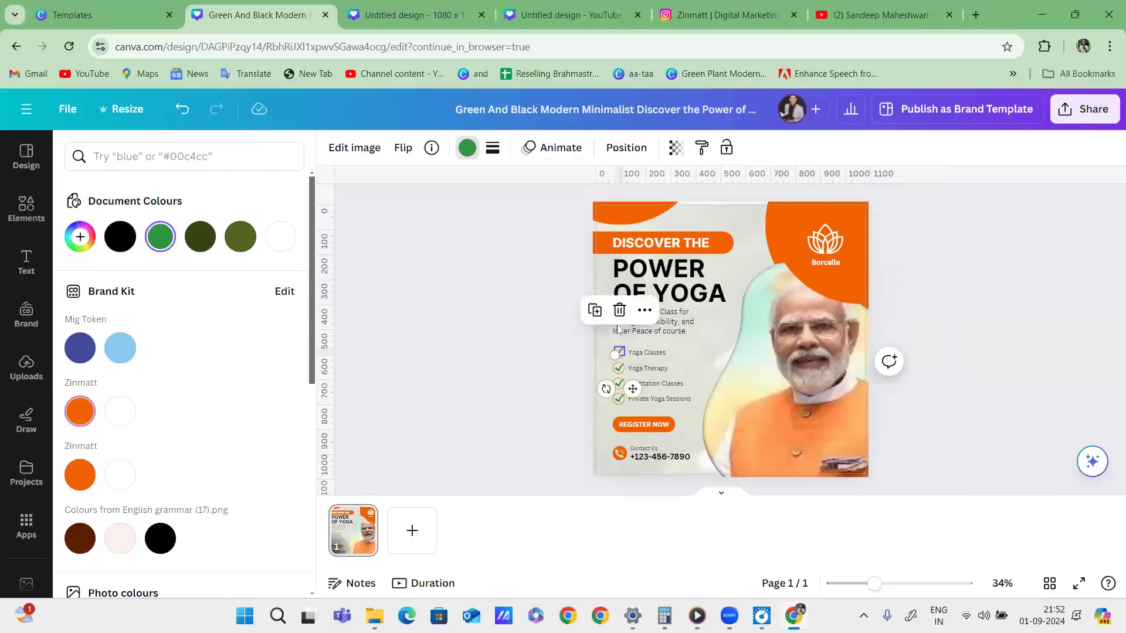
pyautogui.click(88, 416)
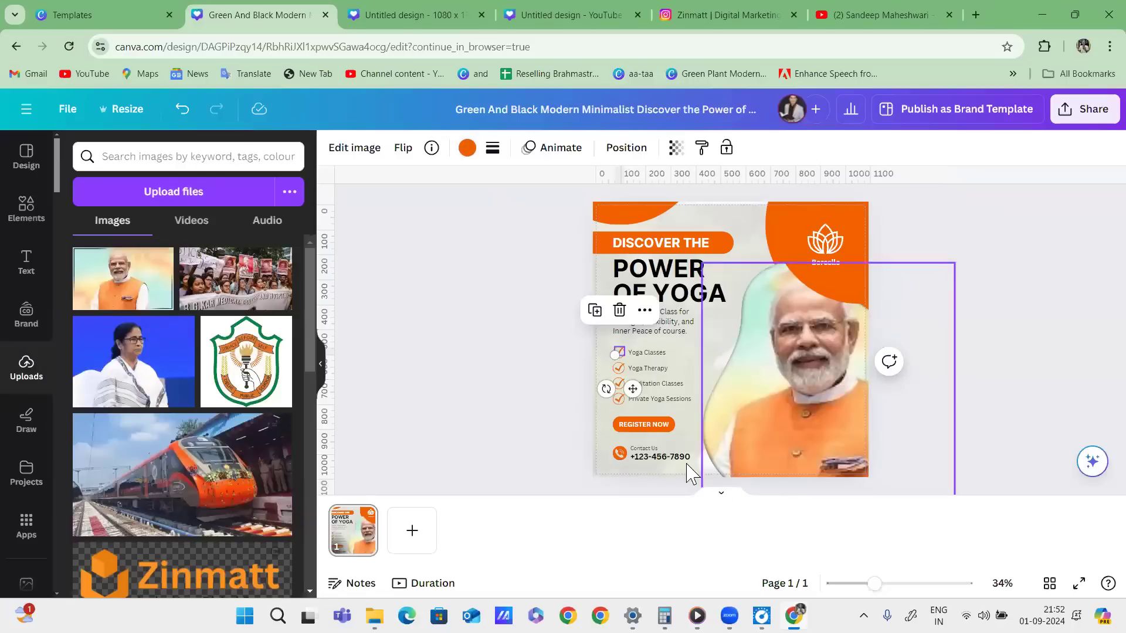
pyautogui.click(676, 458)
# Replace the contact phone number with a new number.
pyautogui.doubleClick(676, 458)
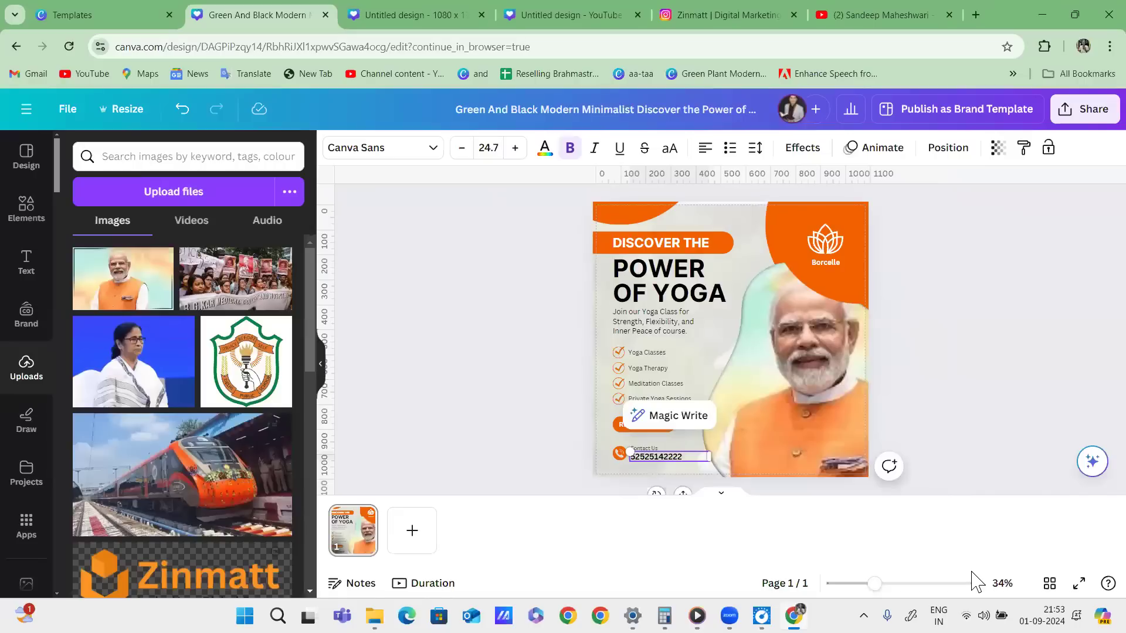
pyautogui.moveTo(864, 591); pyautogui.dragTo(886, 583)
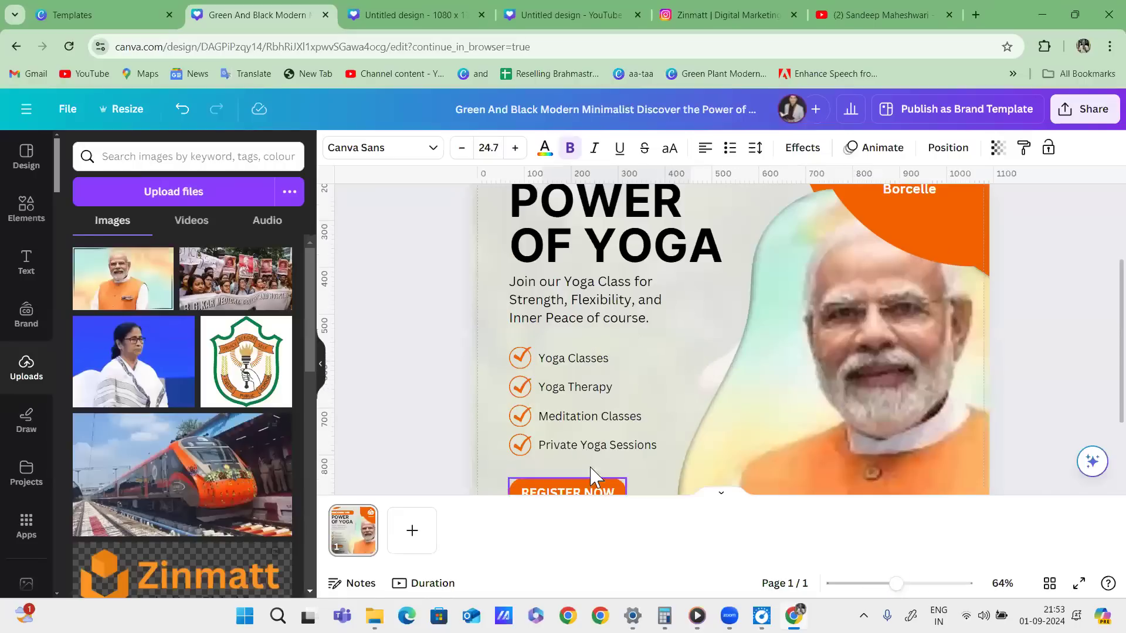
pyautogui.scroll(-3, 581, 452)
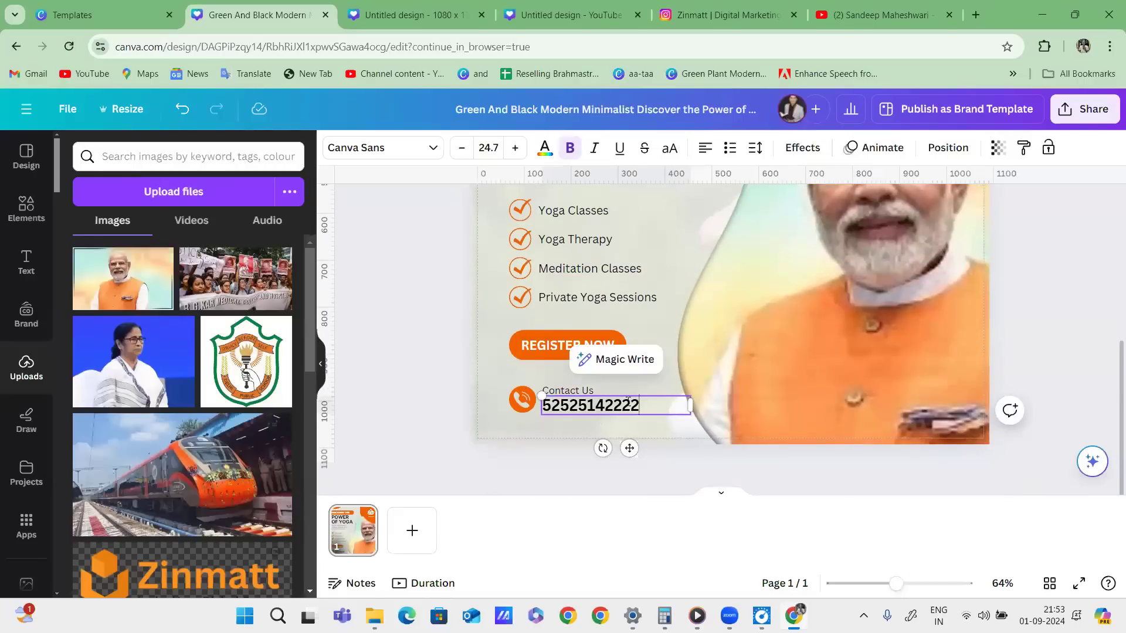
pyautogui.scroll(4, 603, 315)
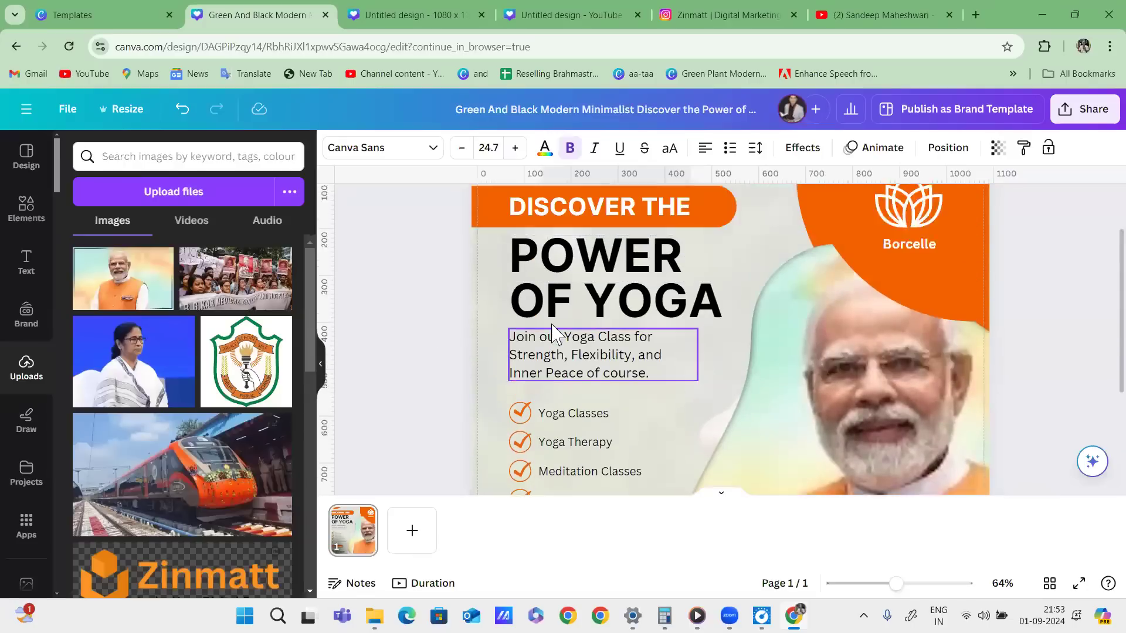
pyautogui.scroll(1, 551, 335)
# Copy 'Meditation' from the Meditation Classes item and paste it over YOGA in the heading.
pyautogui.click(572, 343)
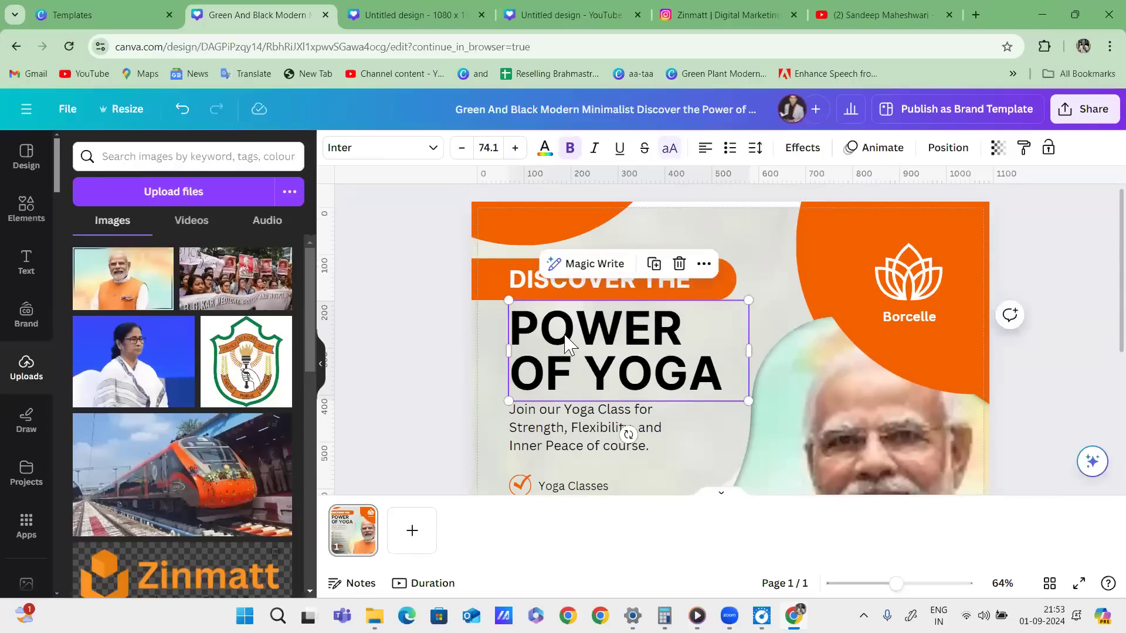
pyautogui.doubleClick(605, 366)
pyautogui.click(599, 367)
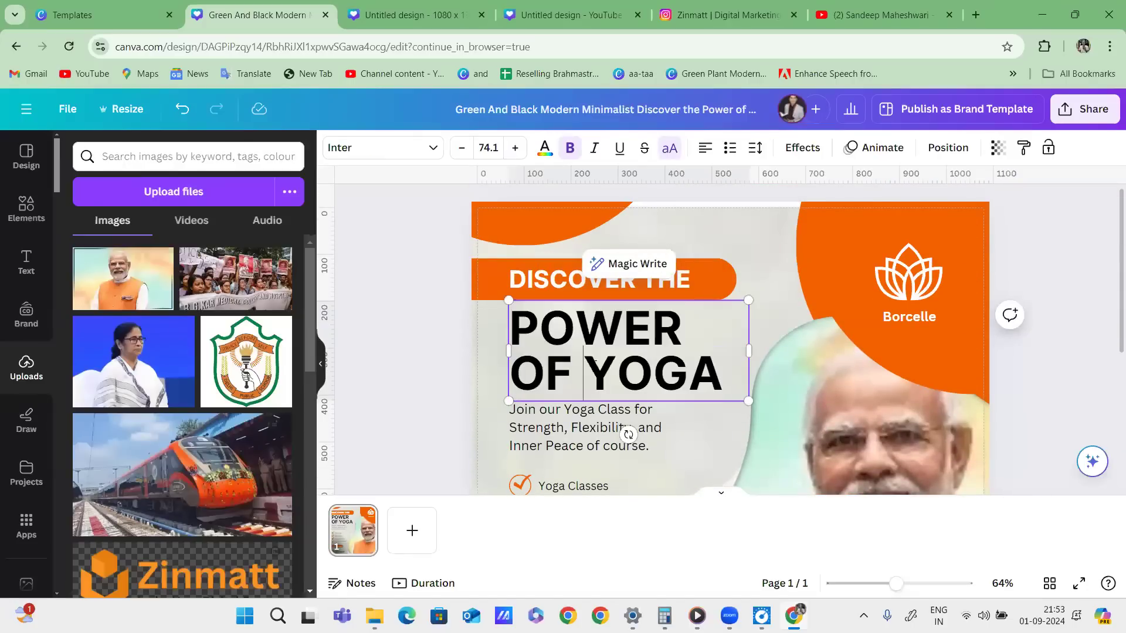
pyautogui.moveTo(664, 363); pyautogui.dragTo(711, 370)
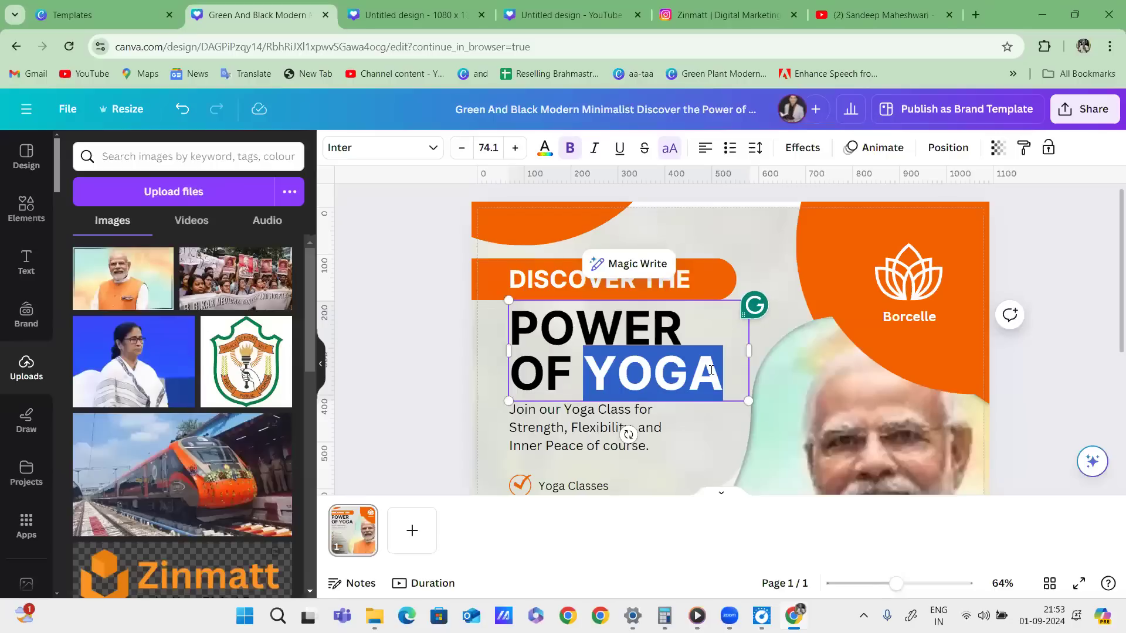
pyautogui.scroll(-3, 684, 398)
pyautogui.click(596, 399)
pyautogui.click(599, 397)
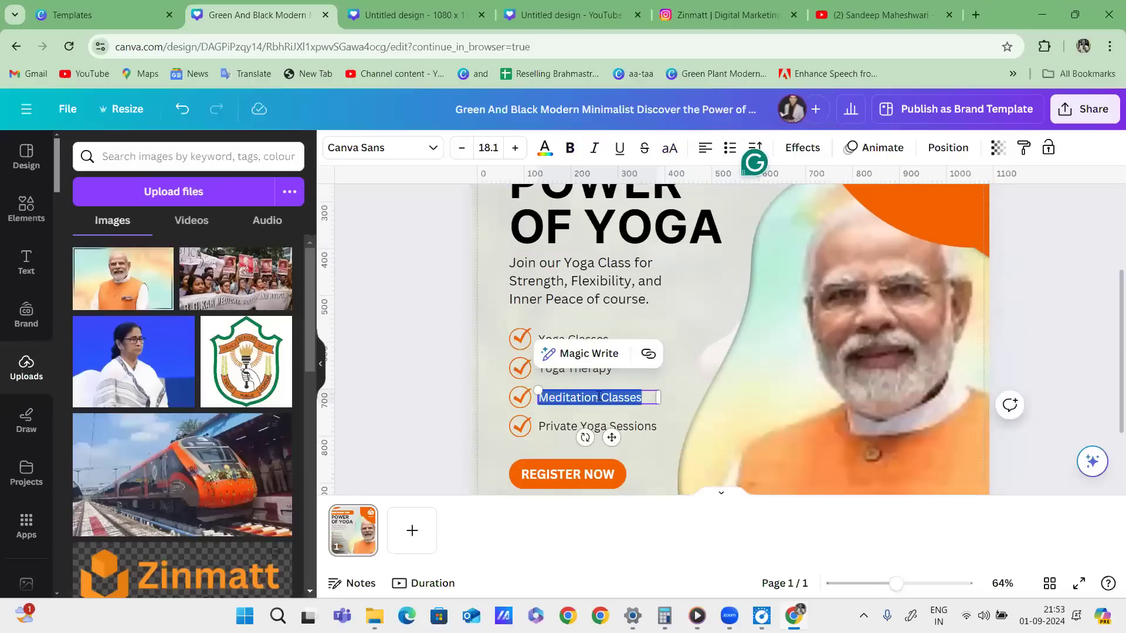
pyautogui.doubleClick(569, 397)
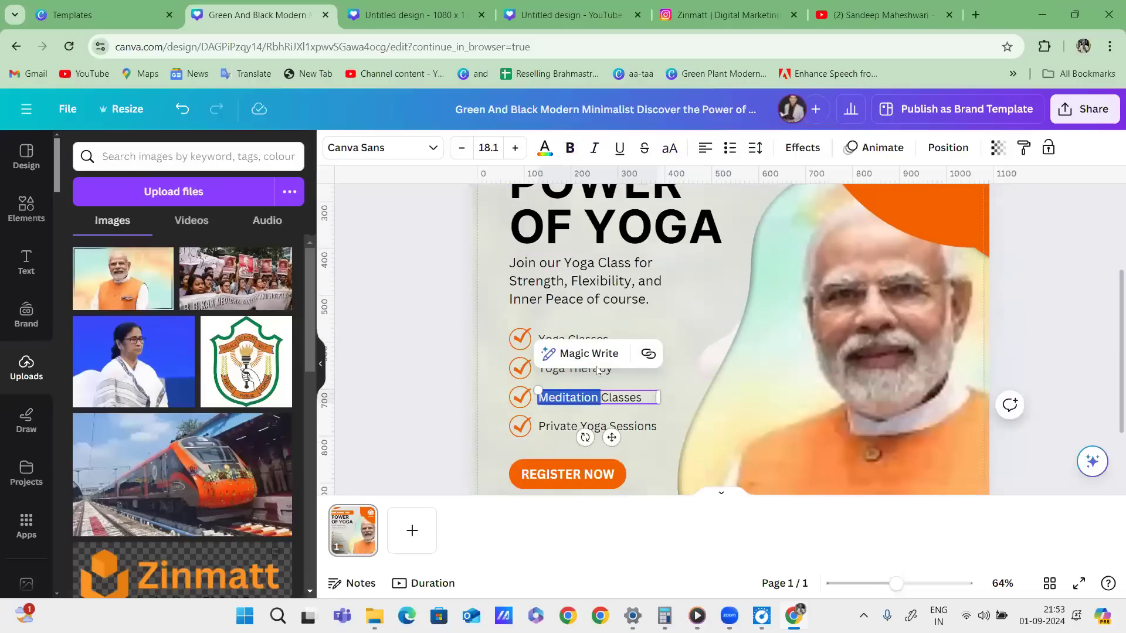
pyautogui.click(604, 242)
pyautogui.click(603, 242)
pyautogui.moveTo(586, 242); pyautogui.dragTo(820, 218)
pyautogui.write('MEDITATION')
# Shrink the POWER OF MEDITATION heading to about 62.7 so it fits two lines.
pyautogui.moveTo(821, 269); pyautogui.dragTo(772, 252)
pyautogui.scroll(3, 422, 280)
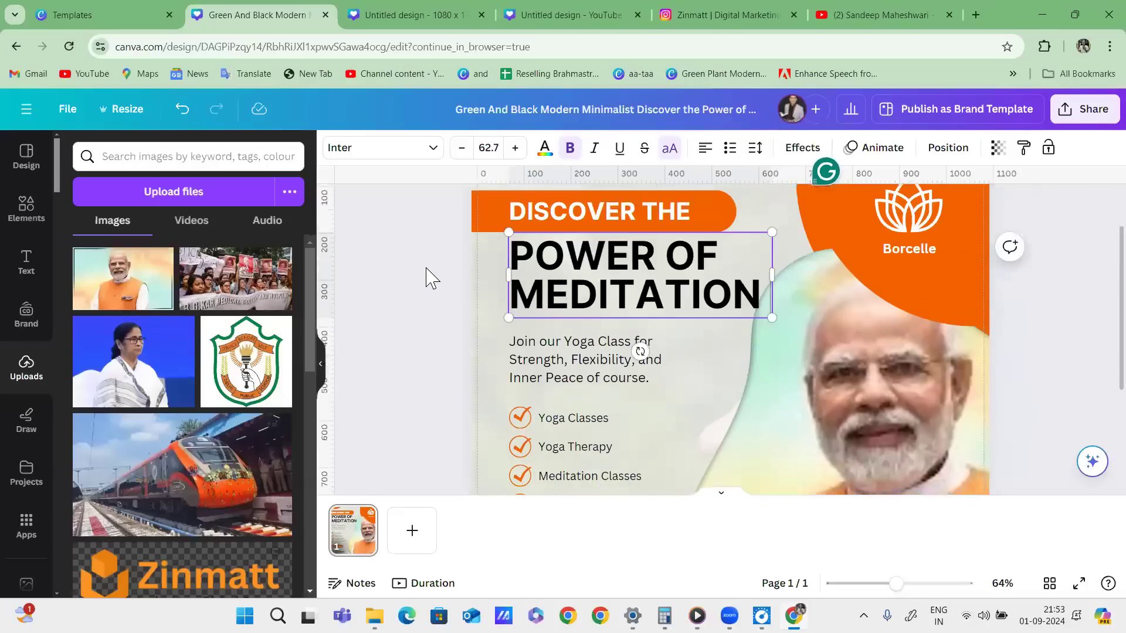
pyautogui.click(413, 324)
pyautogui.click(519, 343)
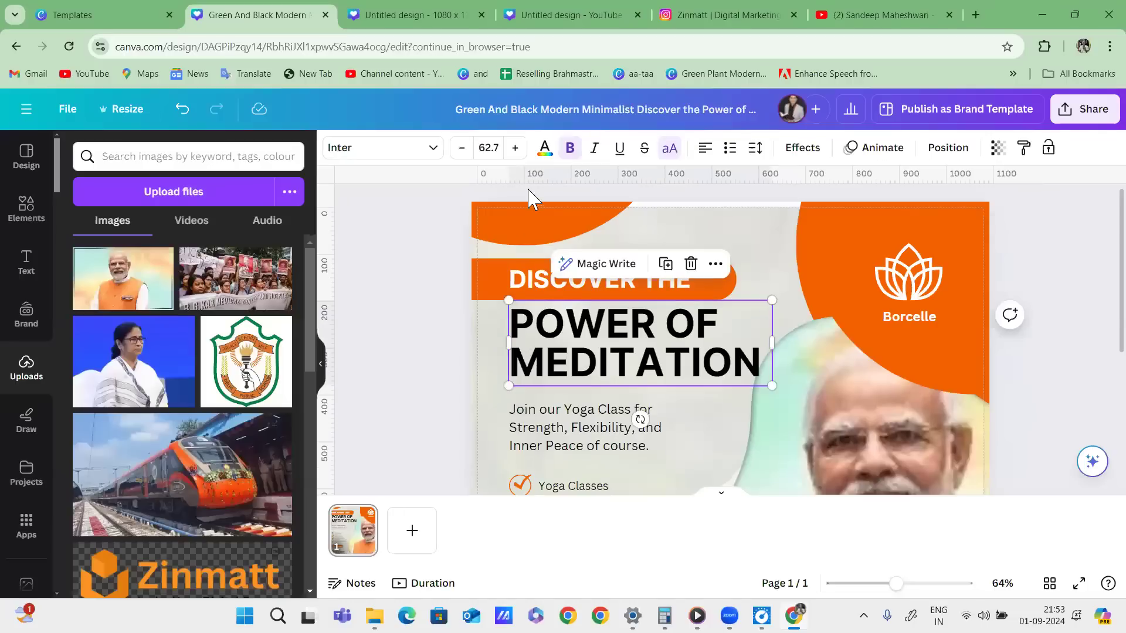
# Colour the POWER OF MEDITATION heading with the orange document colour swatch.
pyautogui.click(544, 147)
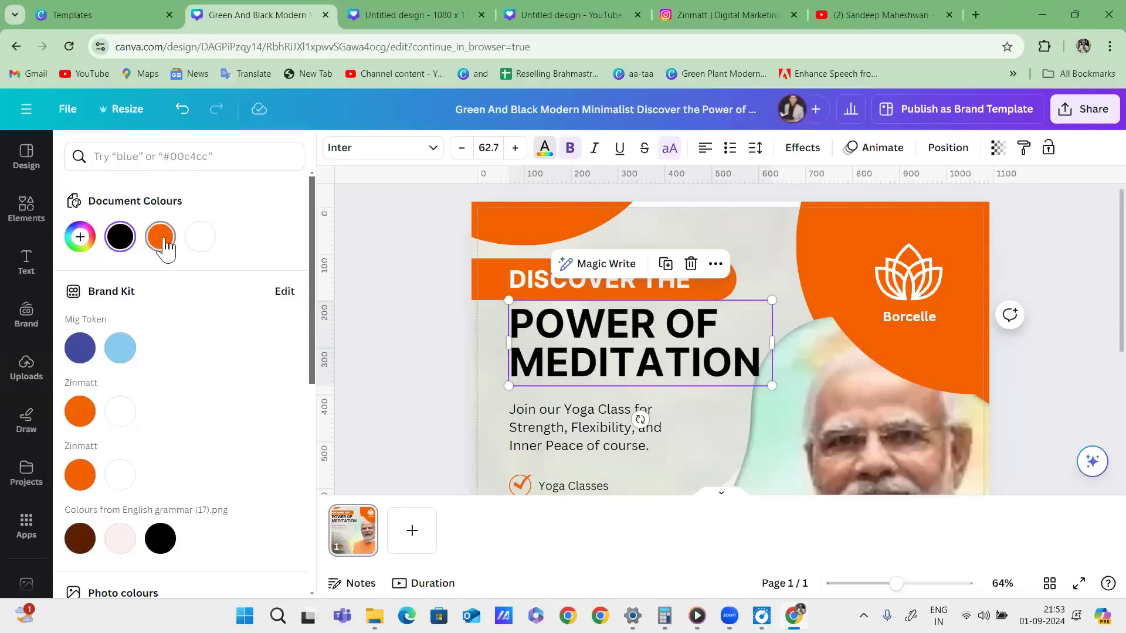
pyautogui.click(162, 238)
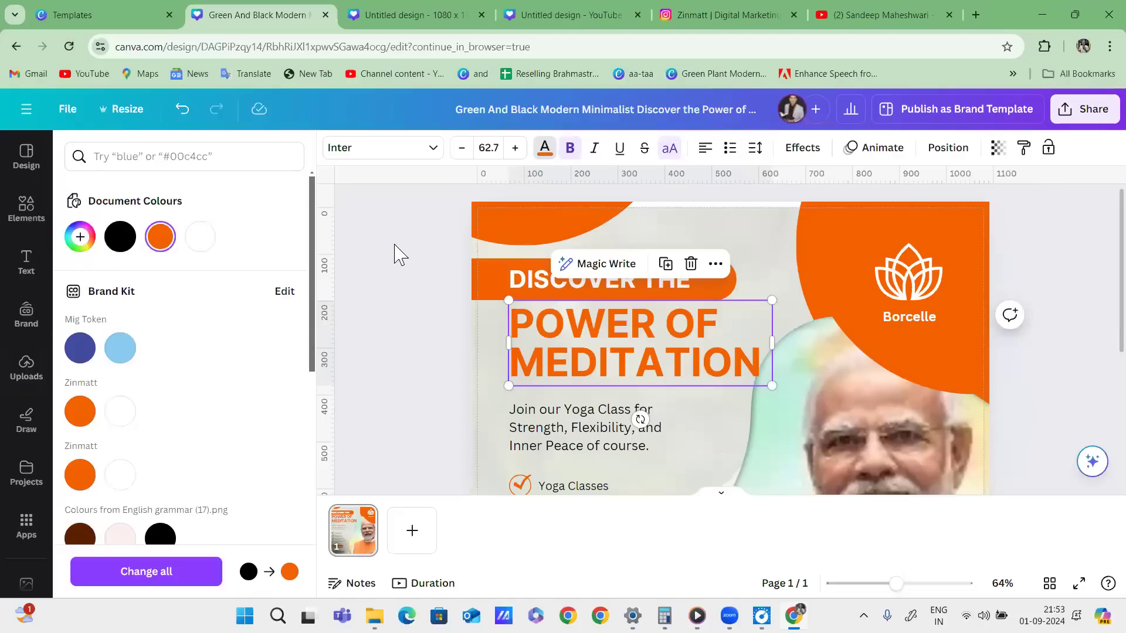
pyautogui.click(818, 223)
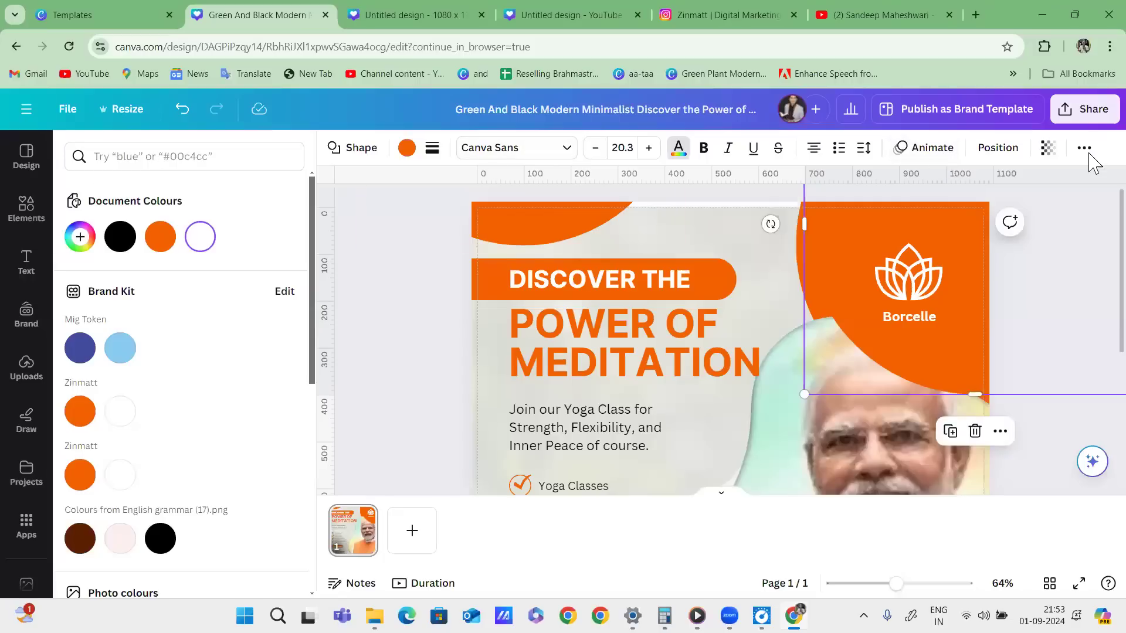
pyautogui.click(400, 259)
# Zoom out to review the whole meditation poster, then return to the Templates page.
pyautogui.click(722, 222)
pyautogui.scroll(-2, 721, 221)
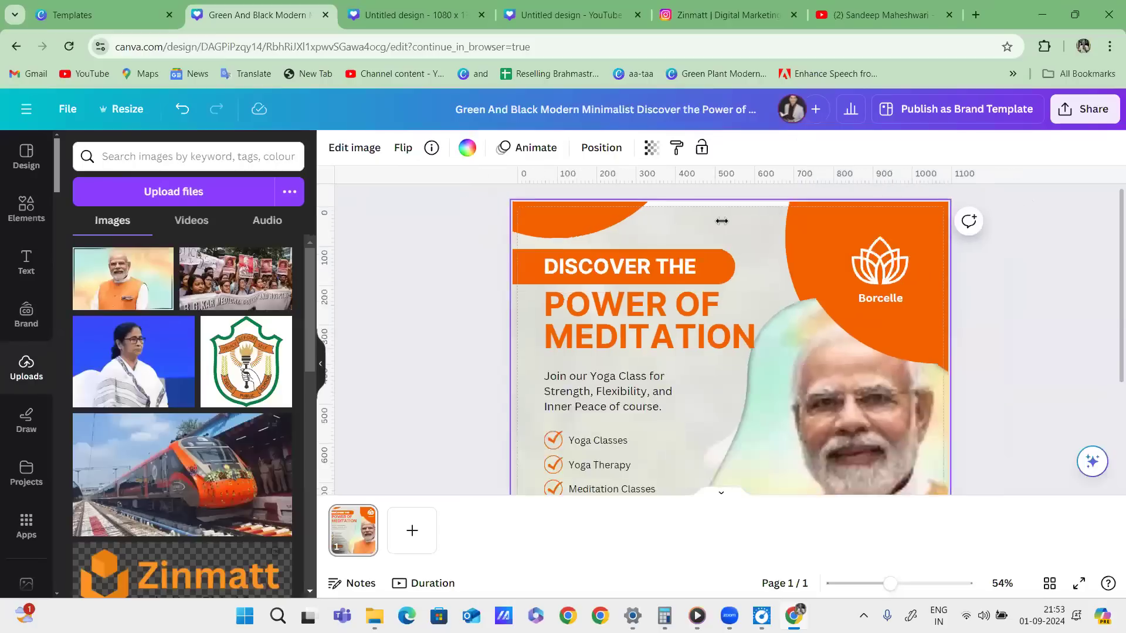
pyautogui.scroll(-3, 721, 221)
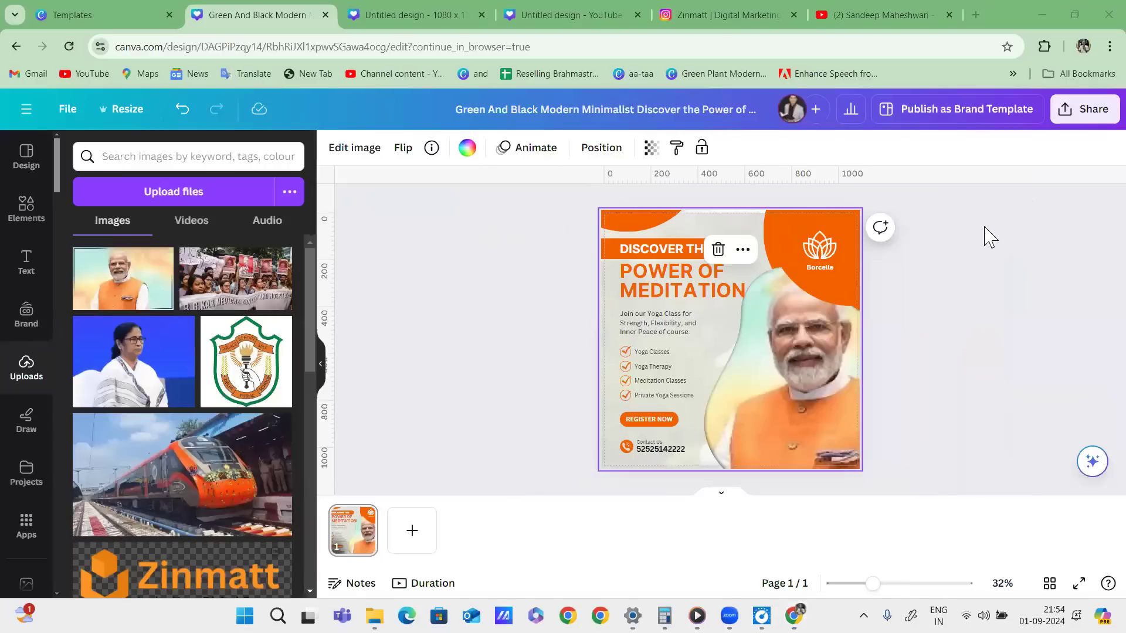
pyautogui.moveTo(911, 218)
pyautogui.mouseDown()
pyautogui.moveTo(516, 269)
pyautogui.moveTo(627, 223)
pyautogui.mouseUp()
pyautogui.moveTo(833, 383)
pyautogui.mouseDown()
pyautogui.moveTo(949, 314)
pyautogui.moveTo(956, 350)
pyautogui.mouseUp()
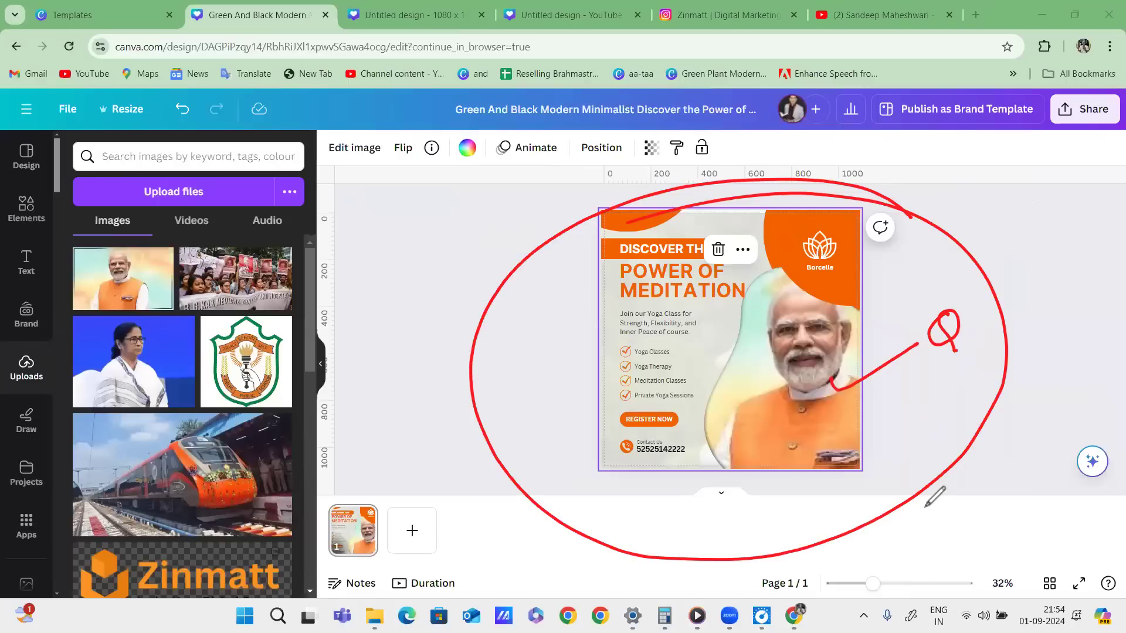
pyautogui.moveTo(834, 351)
pyautogui.mouseDown()
pyautogui.moveTo(932, 258)
pyautogui.moveTo(993, 237)
pyautogui.mouseUp()
pyautogui.moveTo(920, 300); pyautogui.dragTo(998, 261)
pyautogui.moveTo(712, 434)
pyautogui.mouseDown()
pyautogui.moveTo(784, 365)
pyautogui.moveTo(756, 331)
pyautogui.moveTo(827, 273)
pyautogui.moveTo(873, 310)
pyautogui.moveTo(858, 397)
pyautogui.mouseUp()
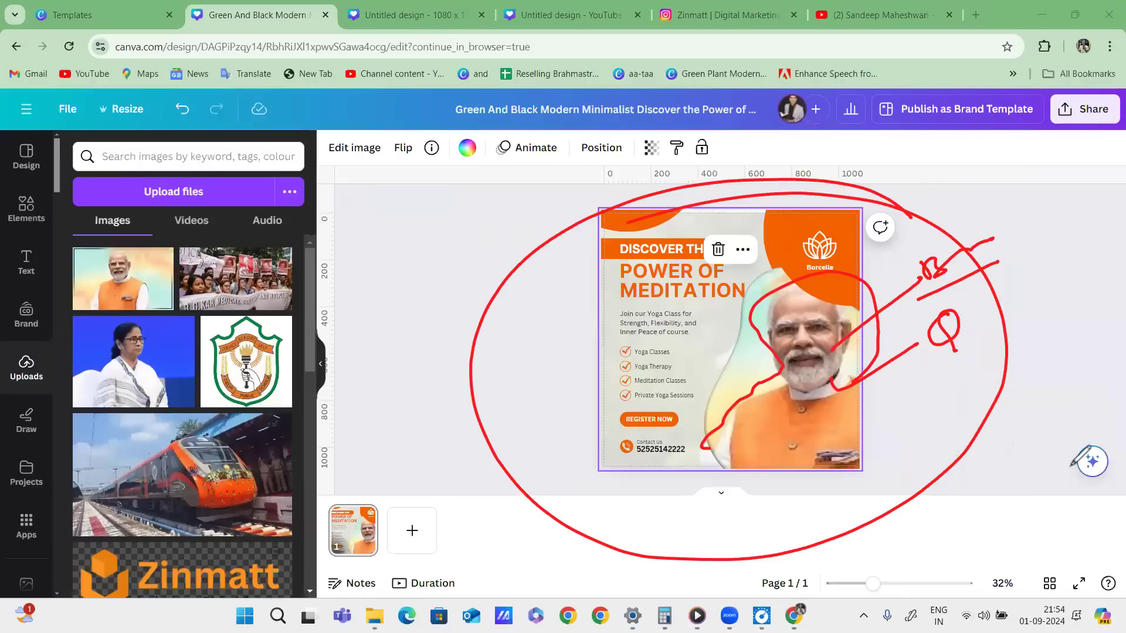
pyautogui.click(1022, 512)
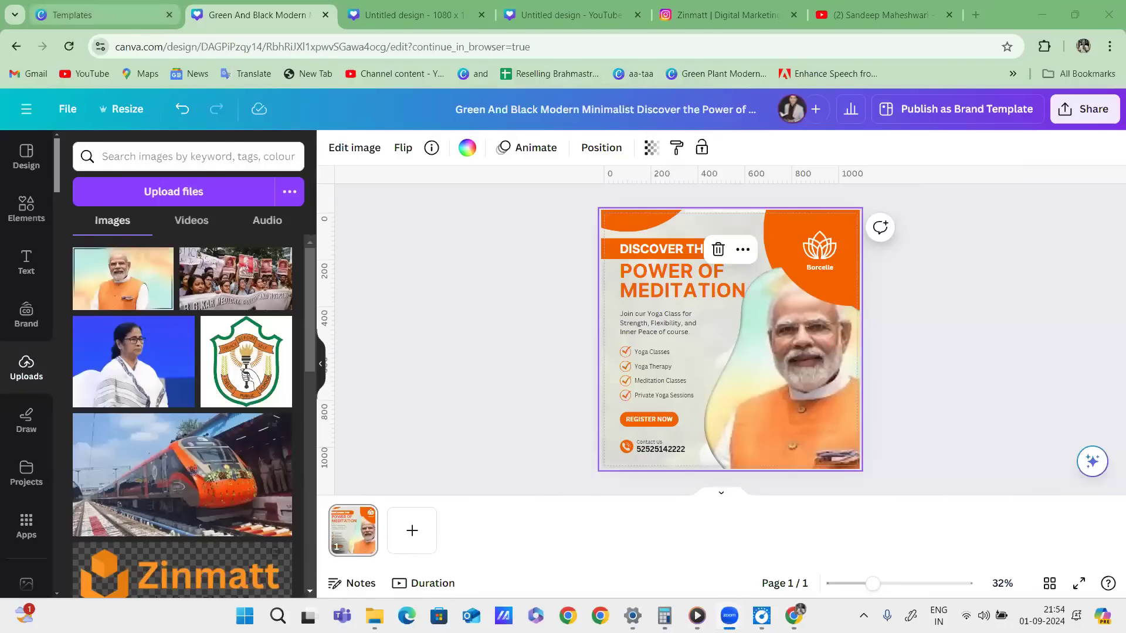
pyautogui.click(116, 22)
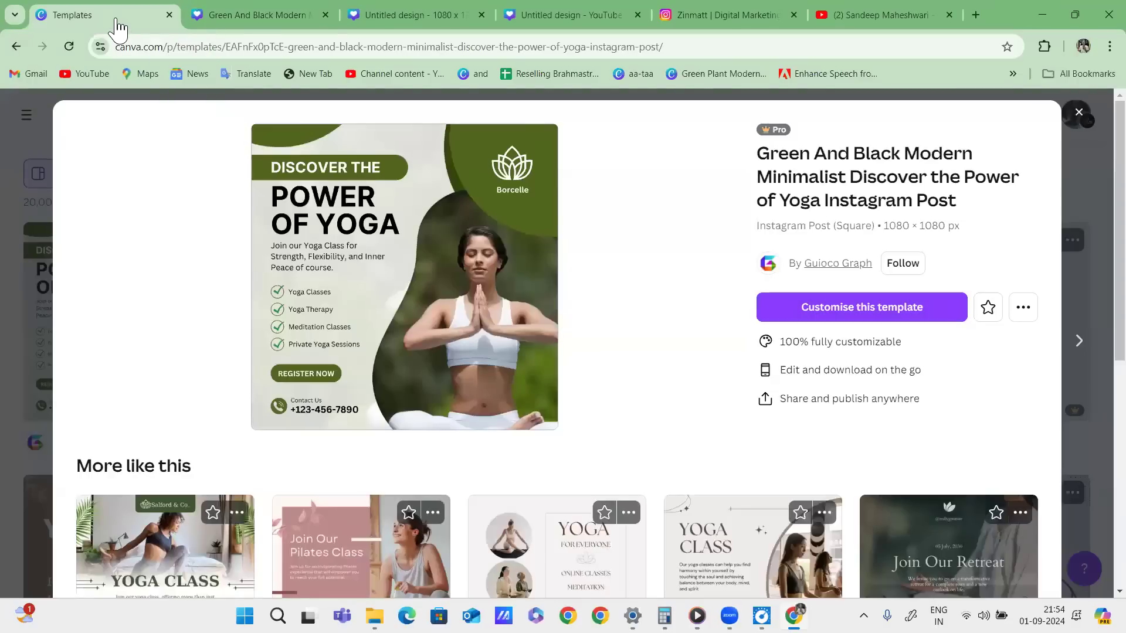
# Change the template search from yoga to 'school instagram post'.
pyautogui.click(17, 46)
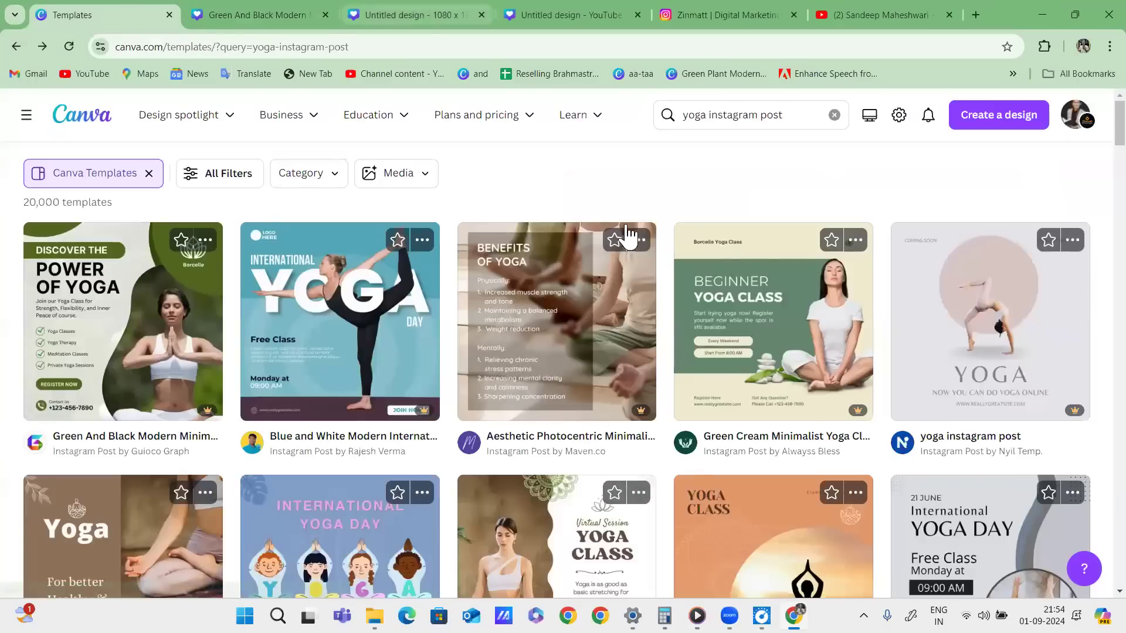
pyautogui.click(705, 112)
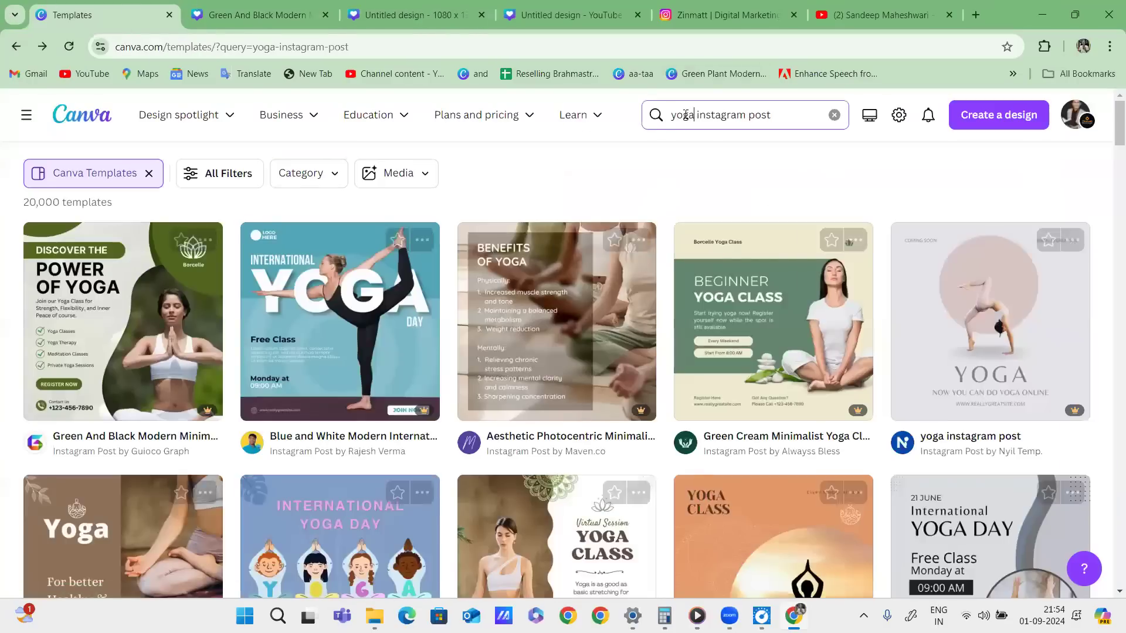
pyautogui.keyDown('shift'); pyautogui.click(604, 115); pyautogui.keyUp('shift')
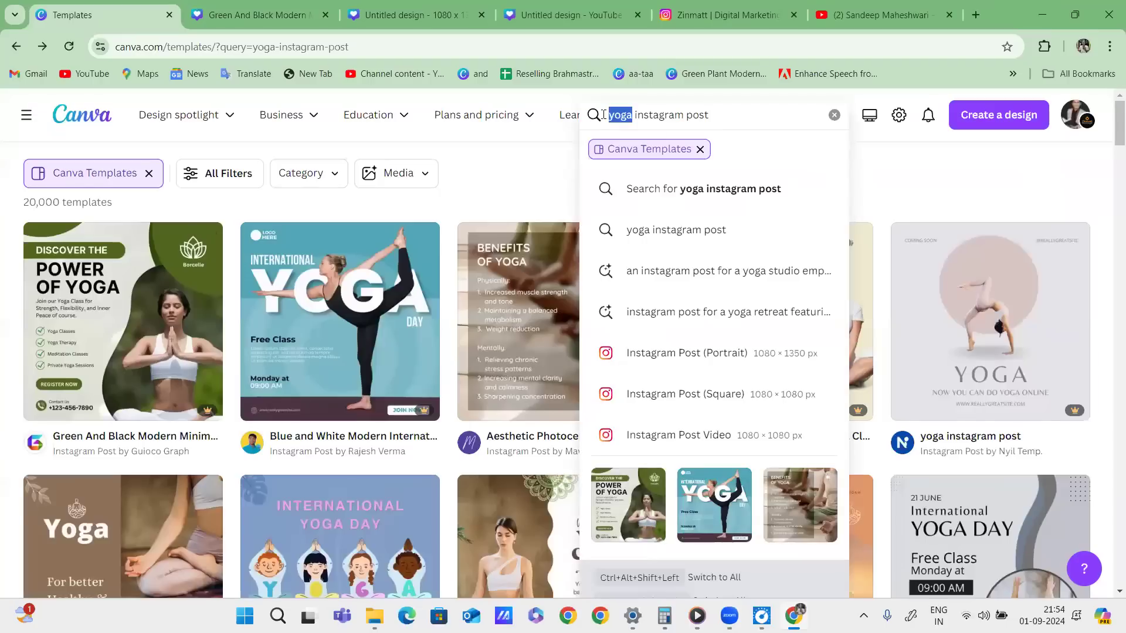
pyautogui.write('school')
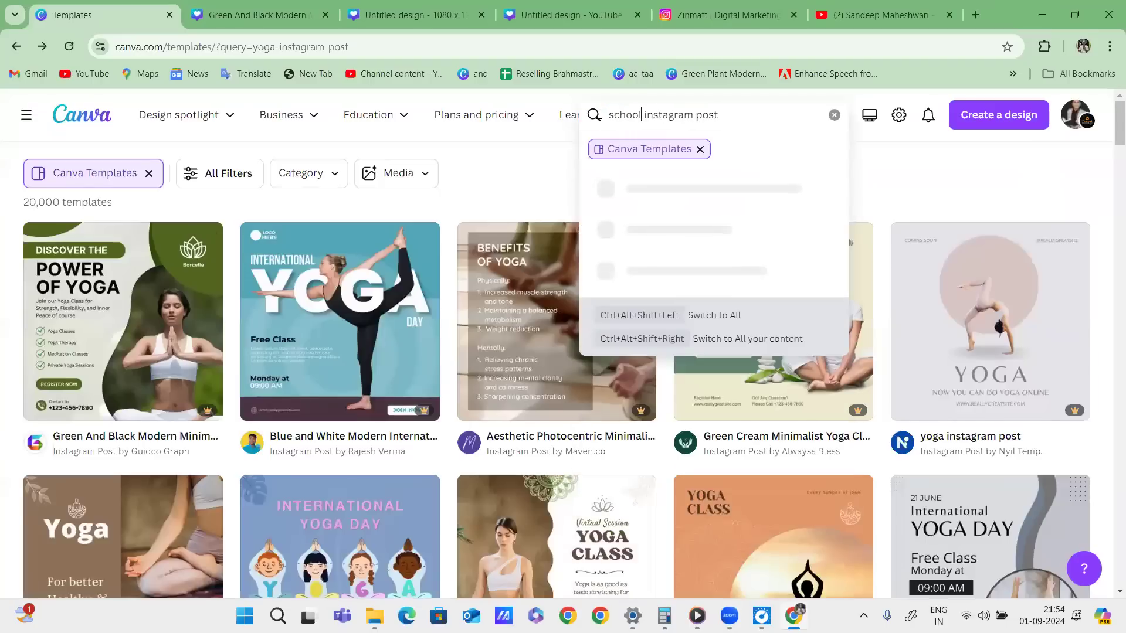
pyautogui.press('Return')
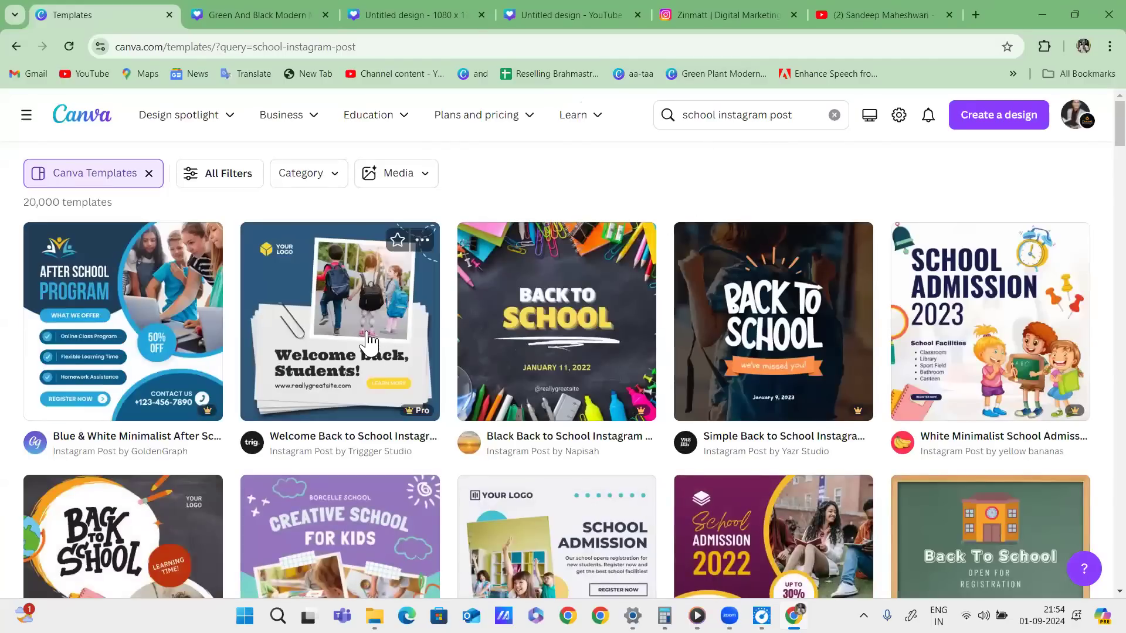
# Start a new design from the Blue & Orange Minimal School Admission Instagram Post template.
pyautogui.scroll(-3, 762, 293)
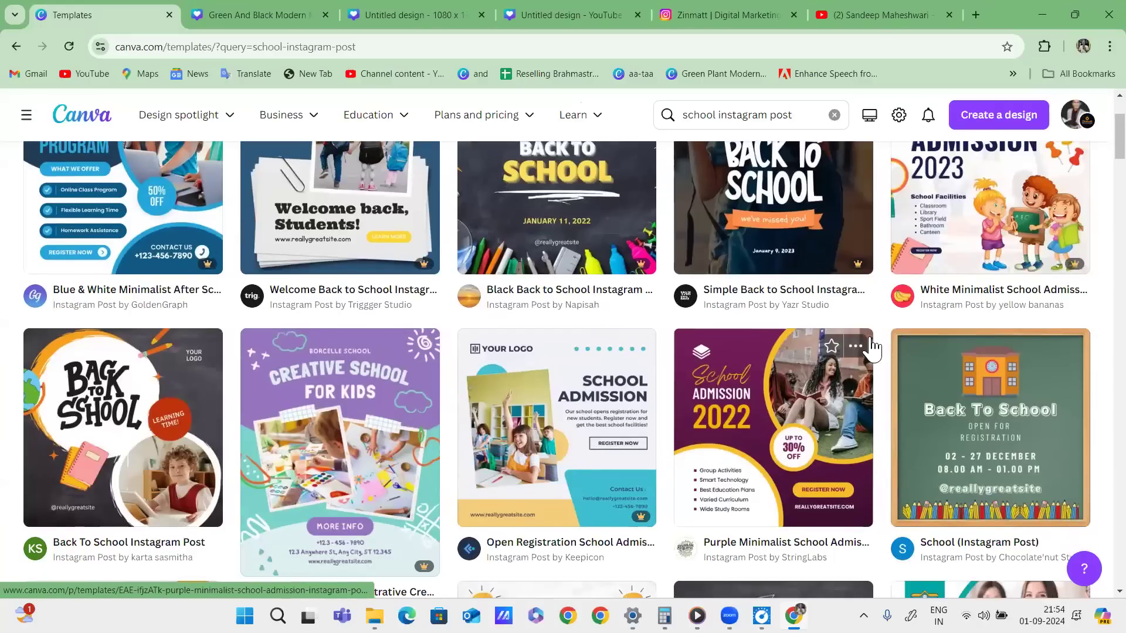
pyautogui.scroll(-3, 874, 346)
pyautogui.scroll(-4, 875, 345)
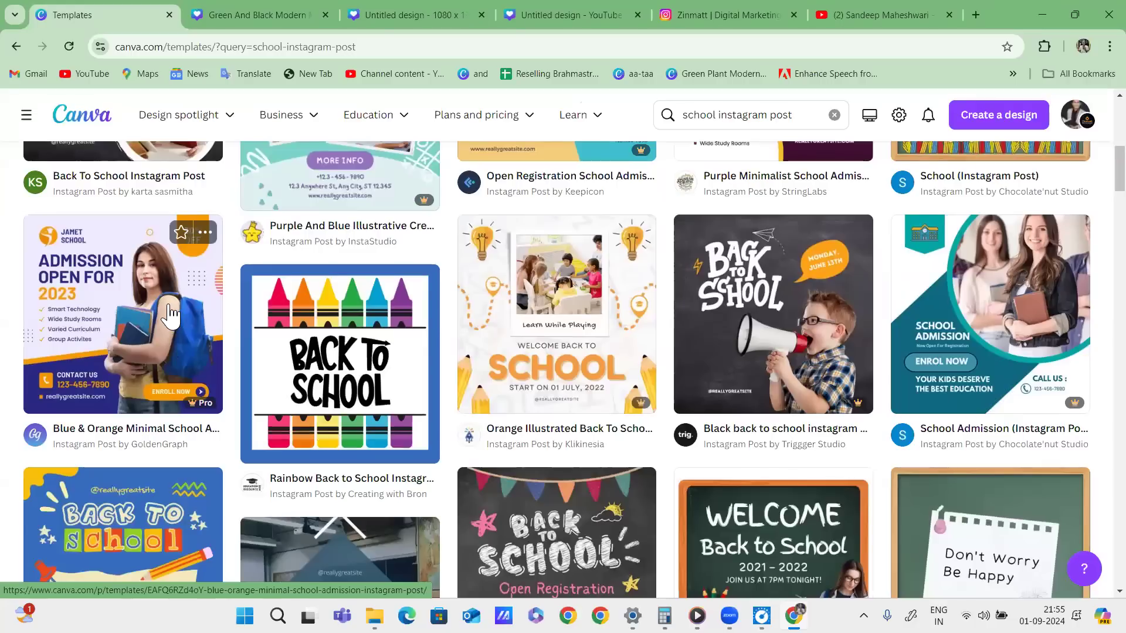
pyautogui.click(90, 278)
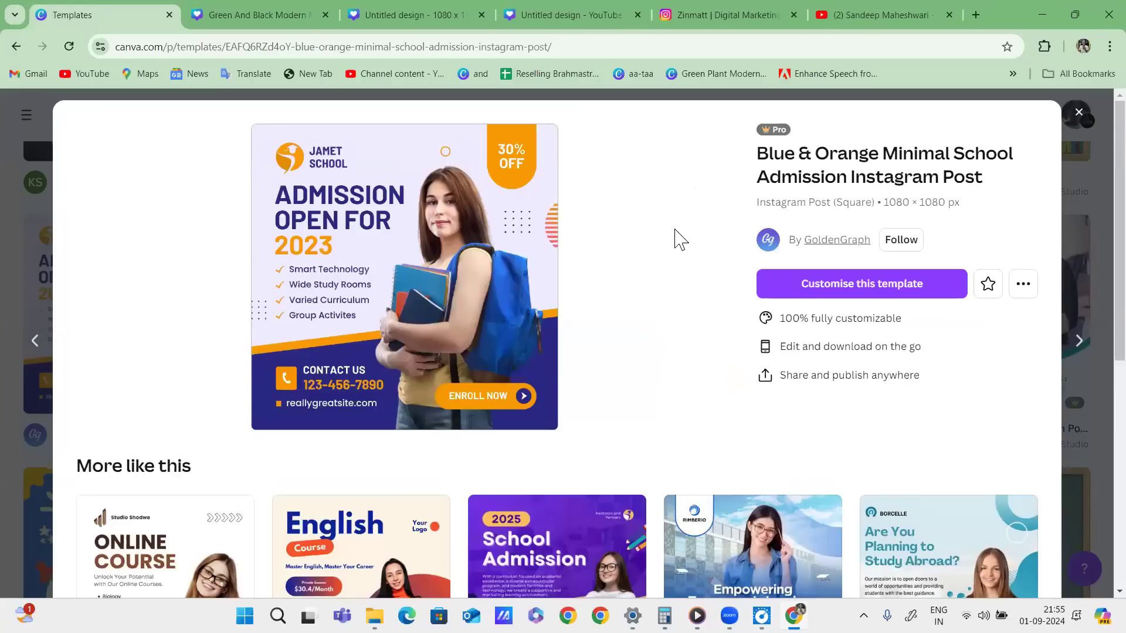
pyautogui.click(832, 287)
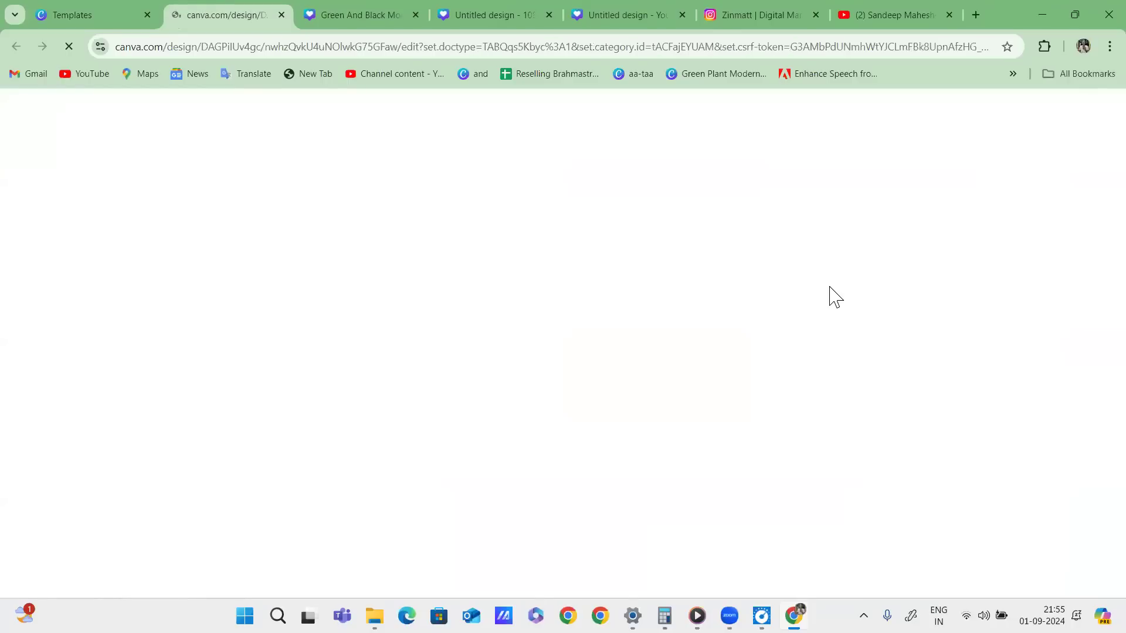
# Continue the admission template in the browser editor and drag the student photo off the page.
pyautogui.click(97, 19)
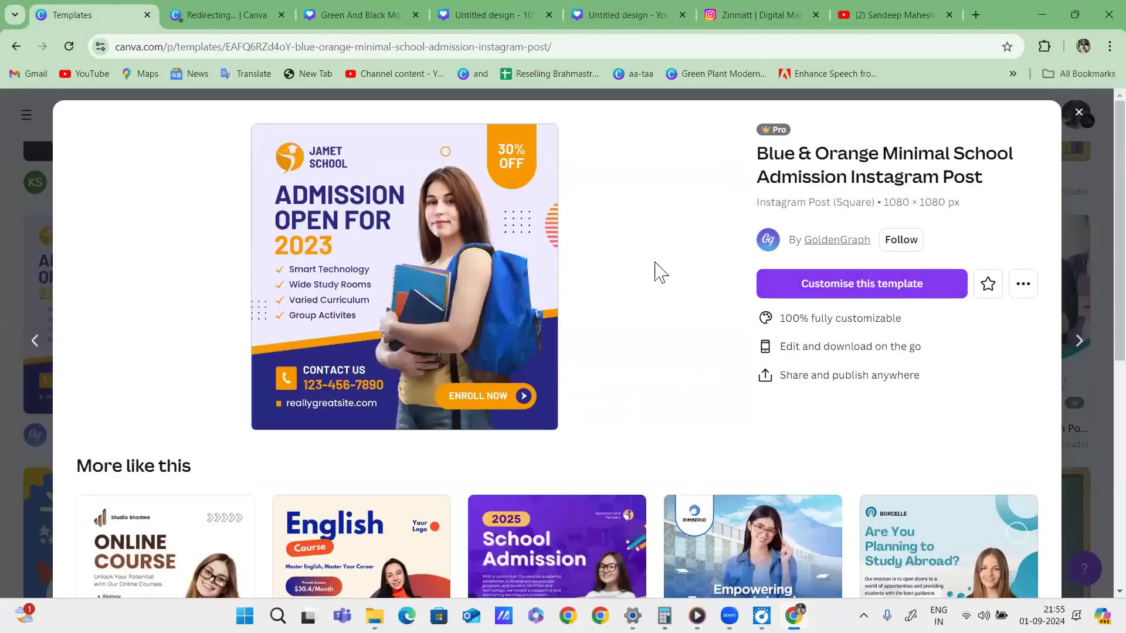
pyautogui.click(229, 17)
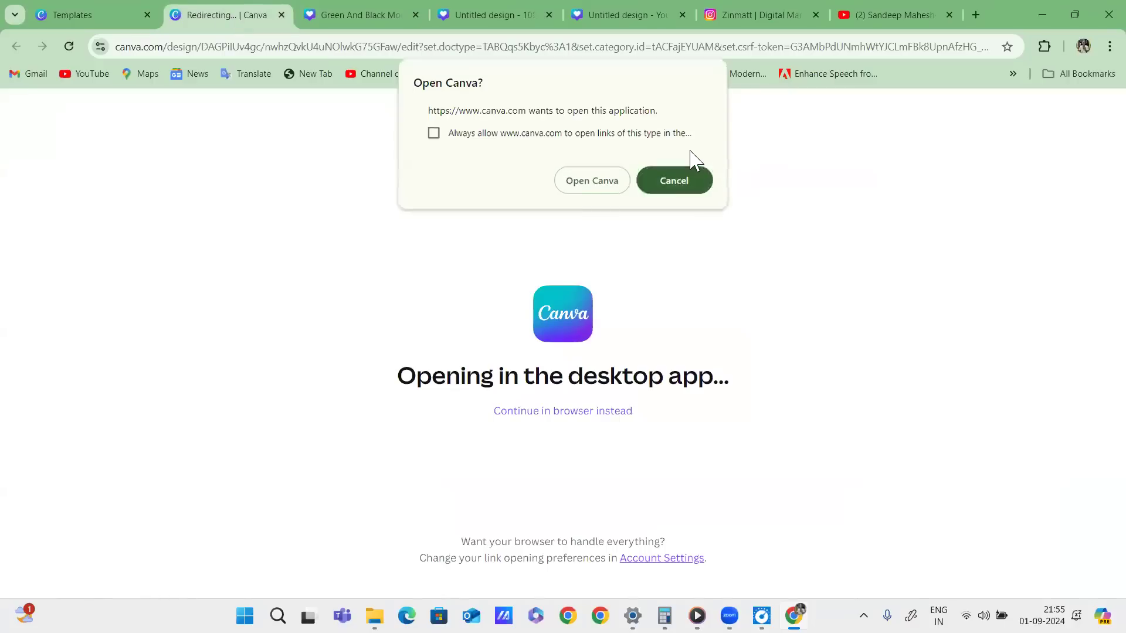
pyautogui.click(687, 172)
pyautogui.click(597, 412)
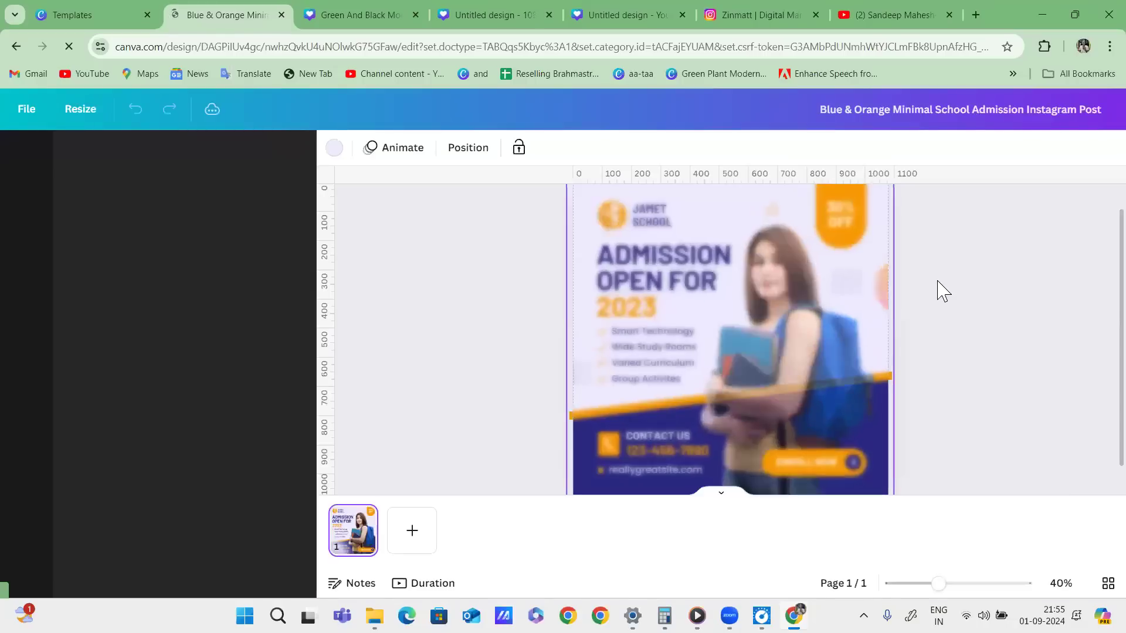
pyautogui.click(790, 343)
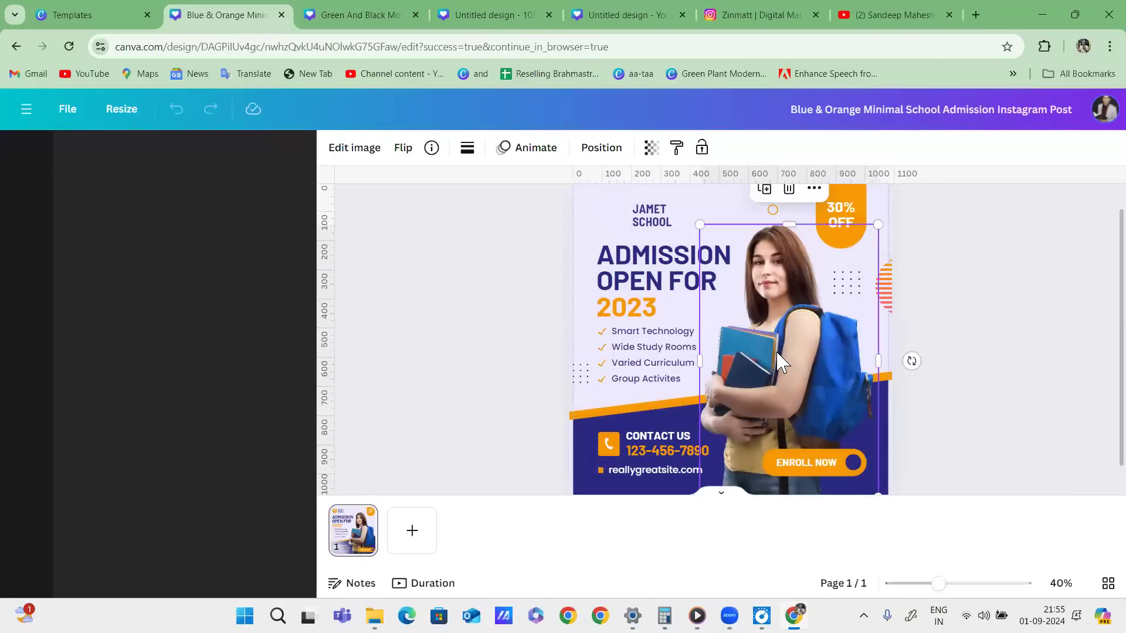
pyautogui.moveTo(822, 296); pyautogui.dragTo(997, 384)
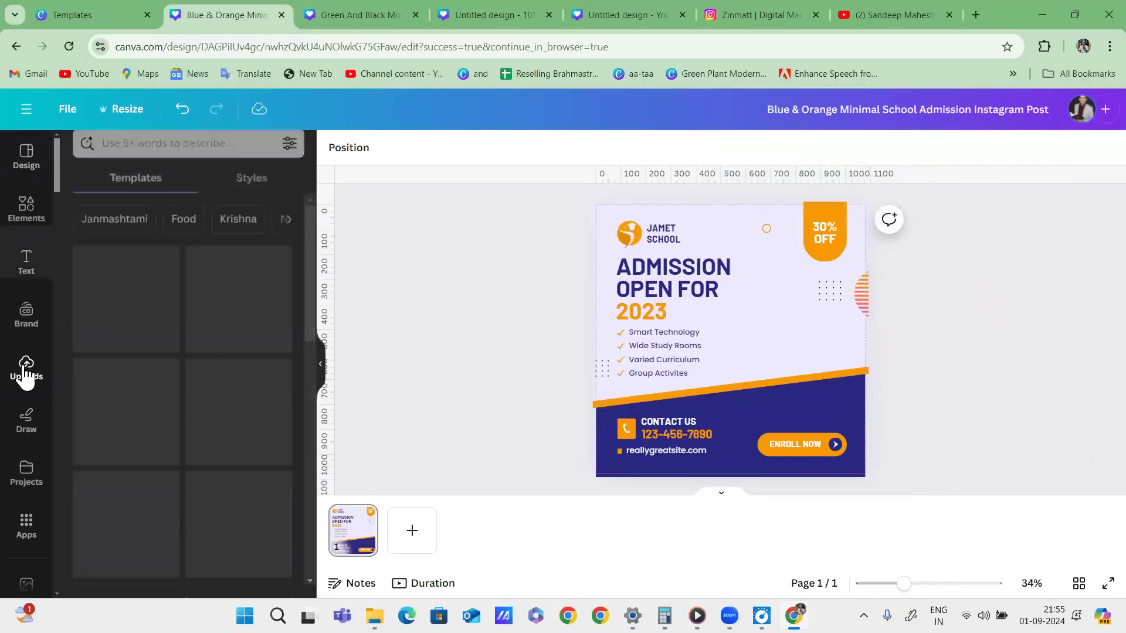
# Add the uploaded photo of the man in a black jacket to the admission post.
pyautogui.click(26, 372)
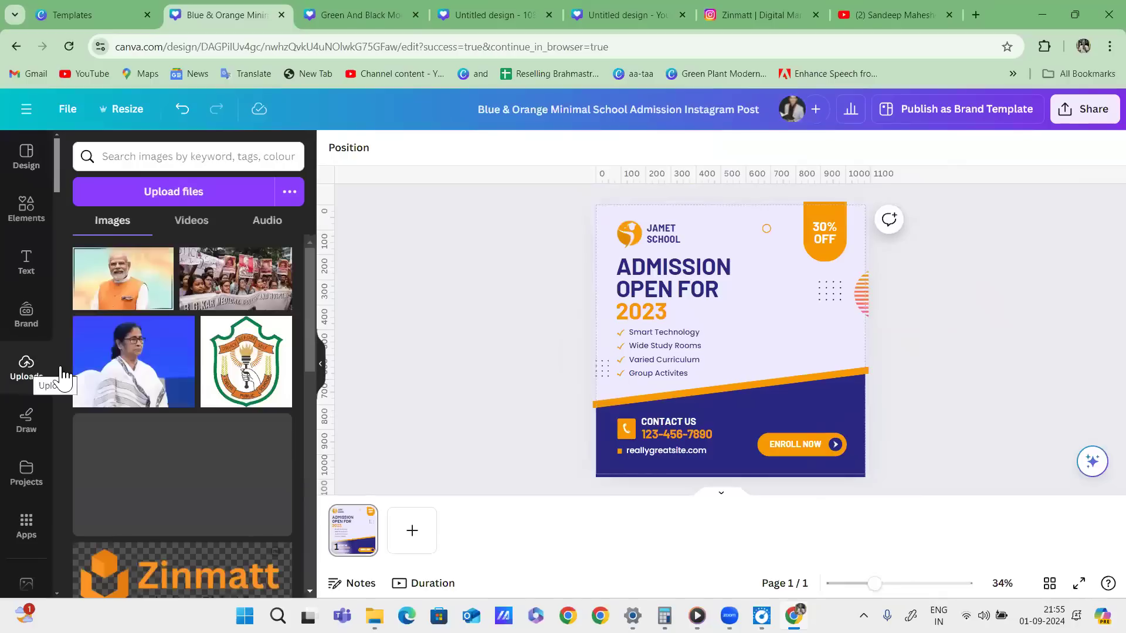
pyautogui.scroll(-10, 223, 352)
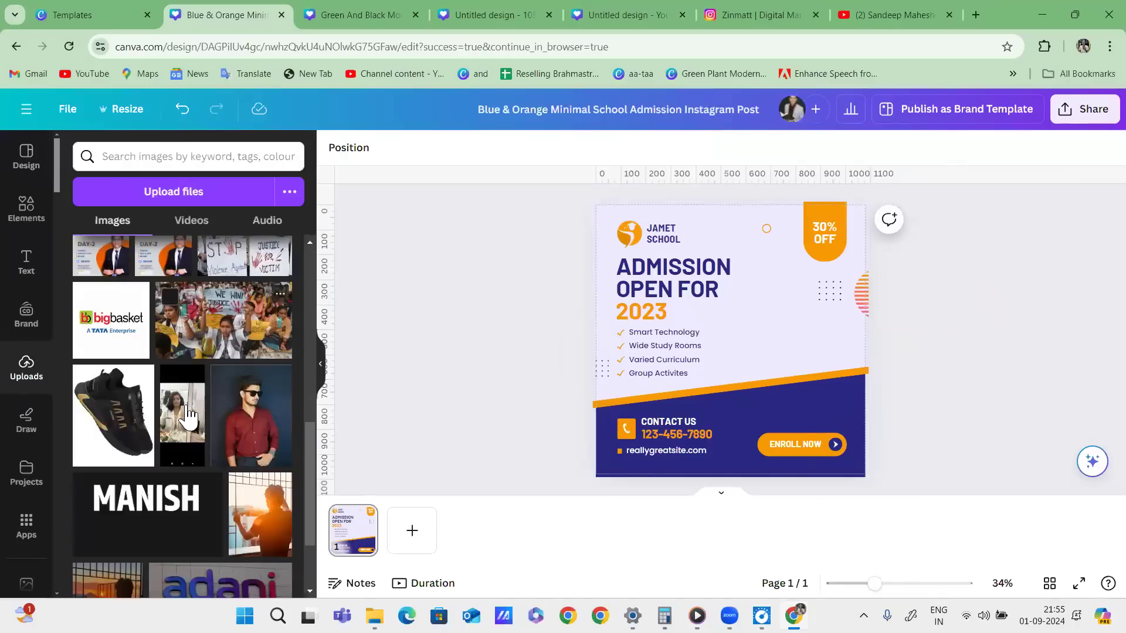
pyautogui.scroll(-6, 193, 390)
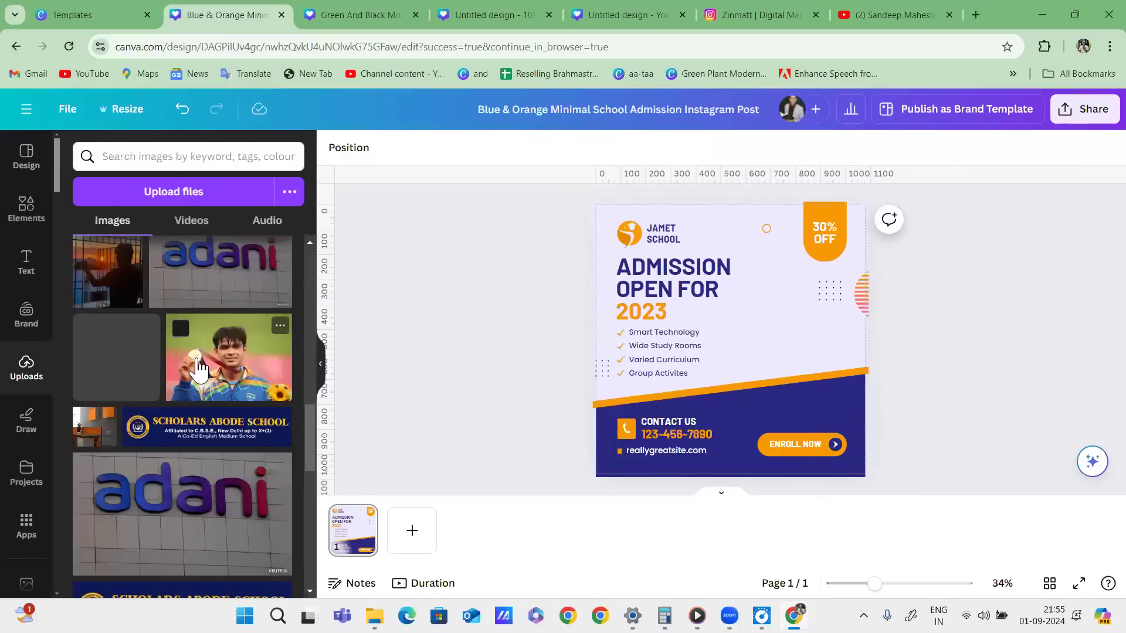
pyautogui.scroll(-10, 199, 367)
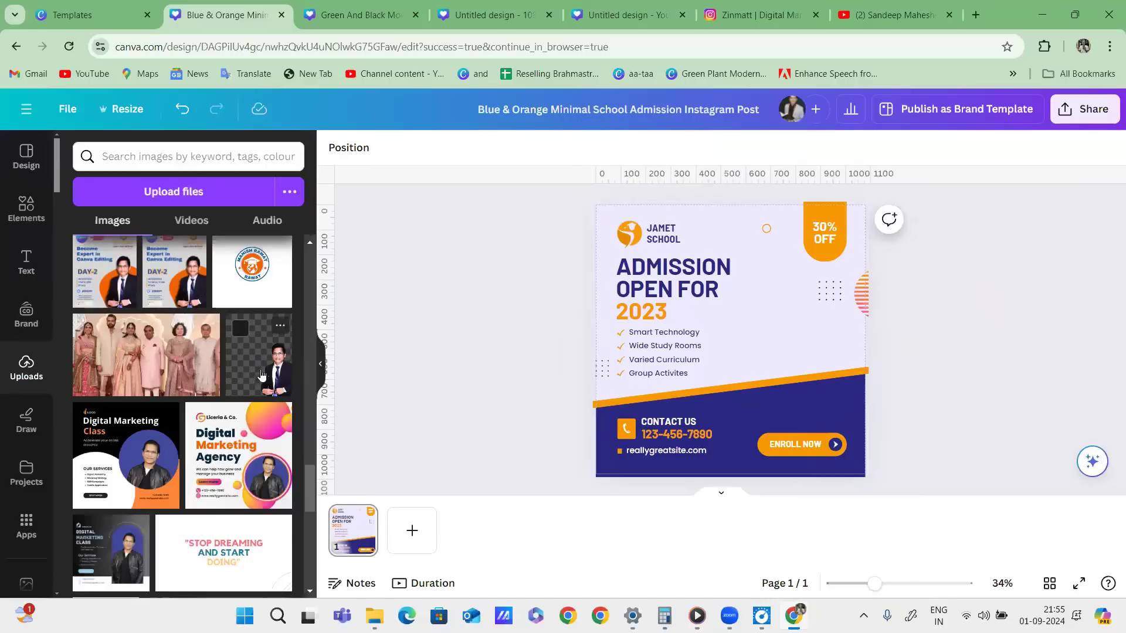
pyautogui.scroll(-10, 253, 379)
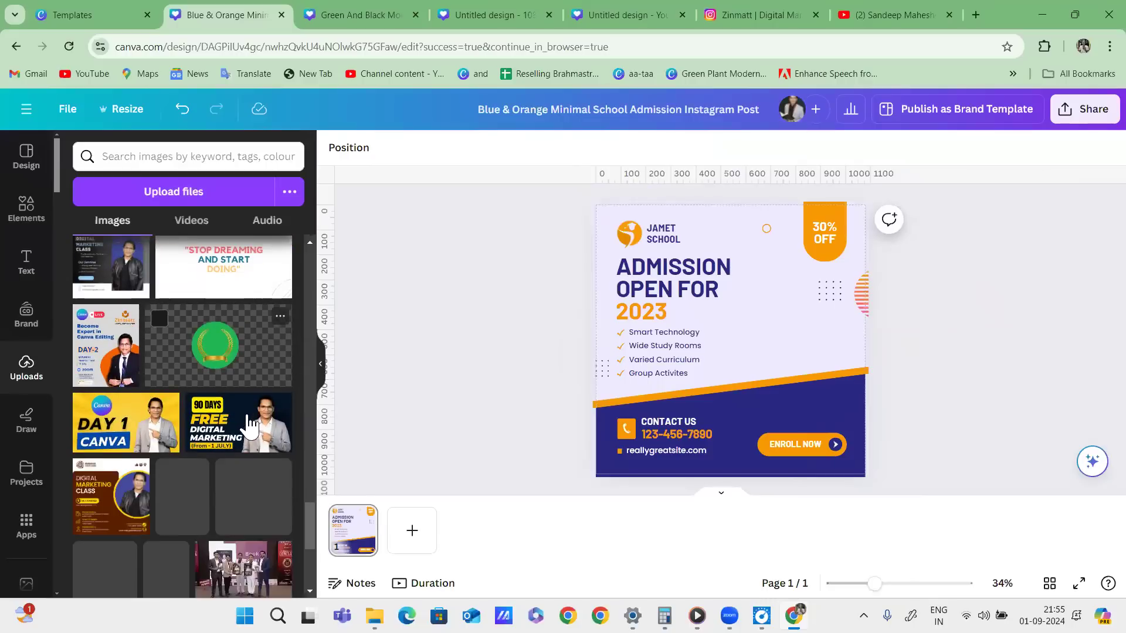
pyautogui.click(194, 378)
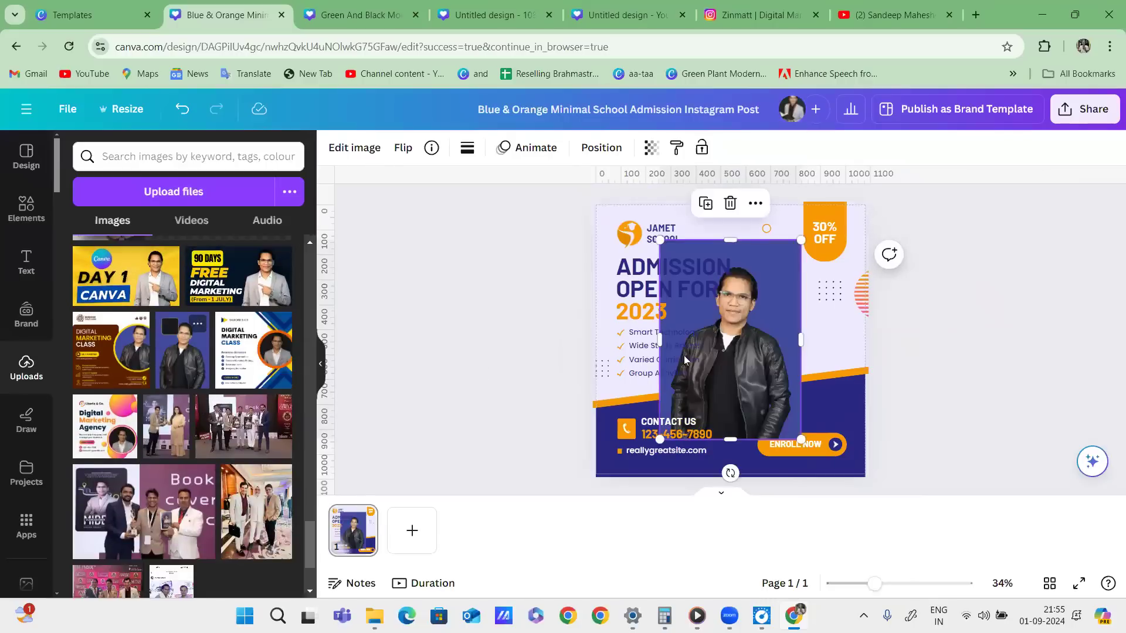
# Remove the man photo's background with BG Remover and enlarge it at the lower right.
pyautogui.moveTo(775, 366); pyautogui.dragTo(829, 365)
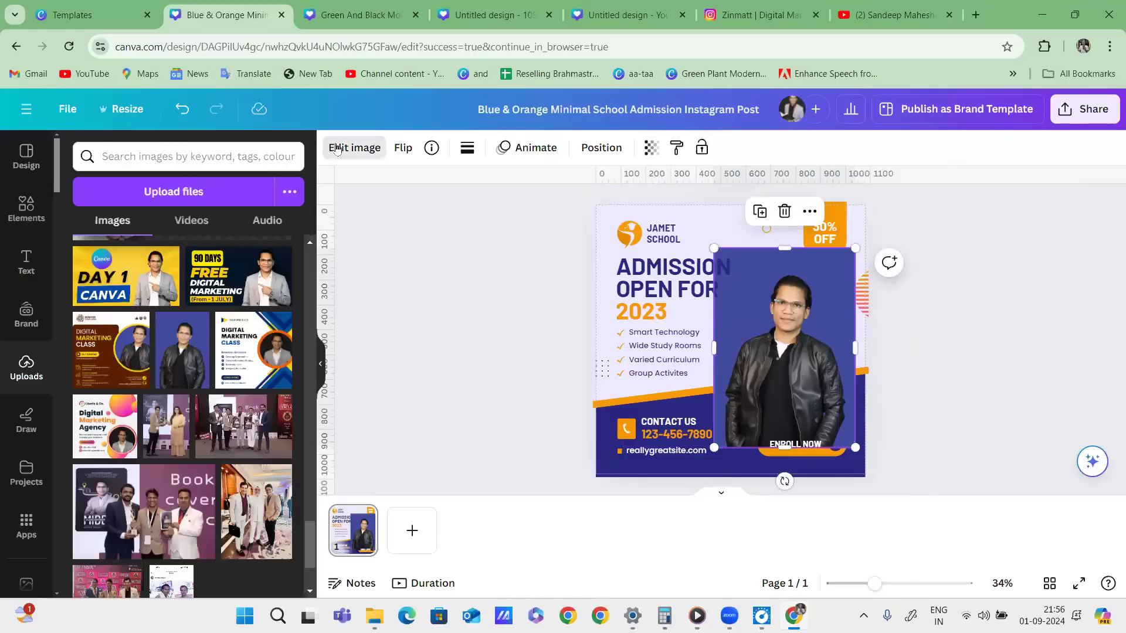
pyautogui.click(371, 149)
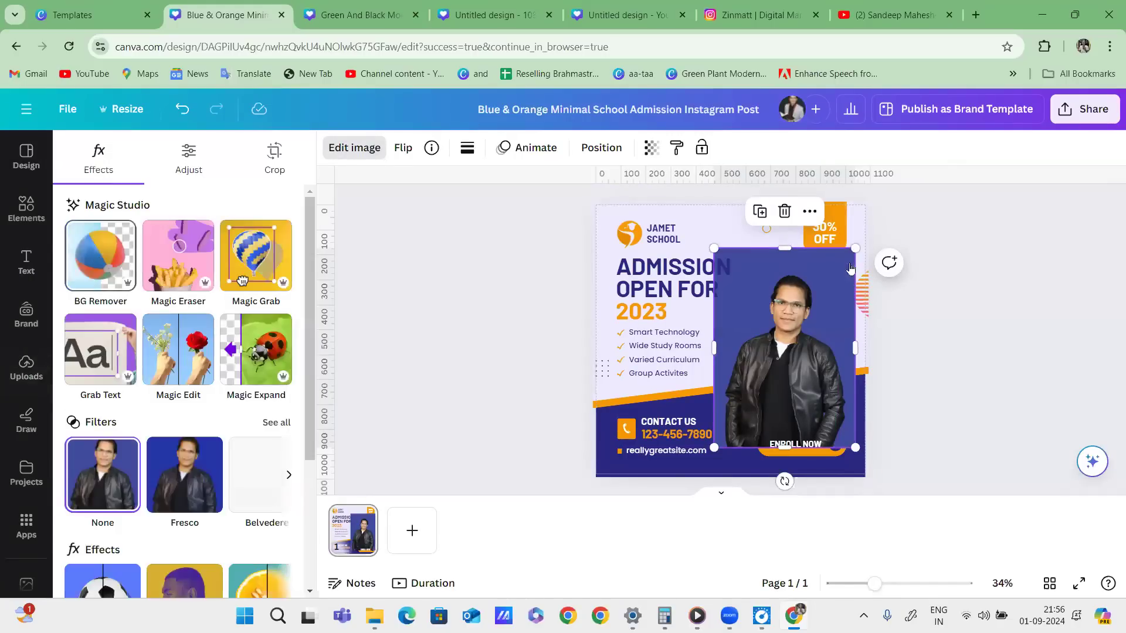
pyautogui.click(96, 257)
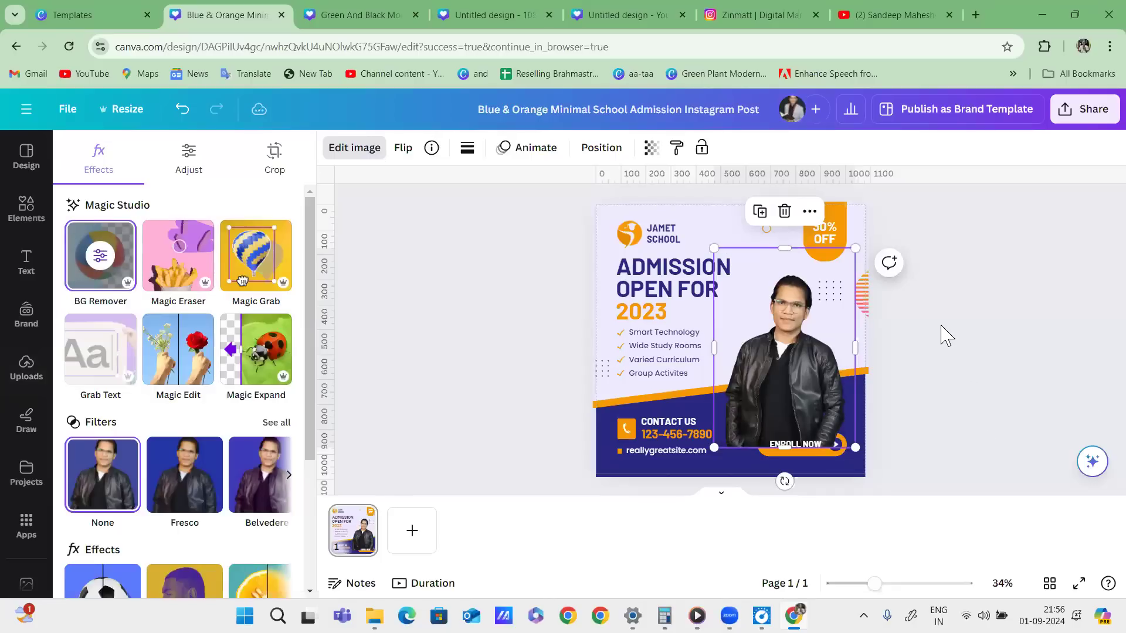
pyautogui.moveTo(797, 320); pyautogui.dragTo(796, 352)
pyautogui.moveTo(855, 281); pyautogui.dragTo(881, 242)
pyautogui.moveTo(844, 296); pyautogui.dragTo(842, 298)
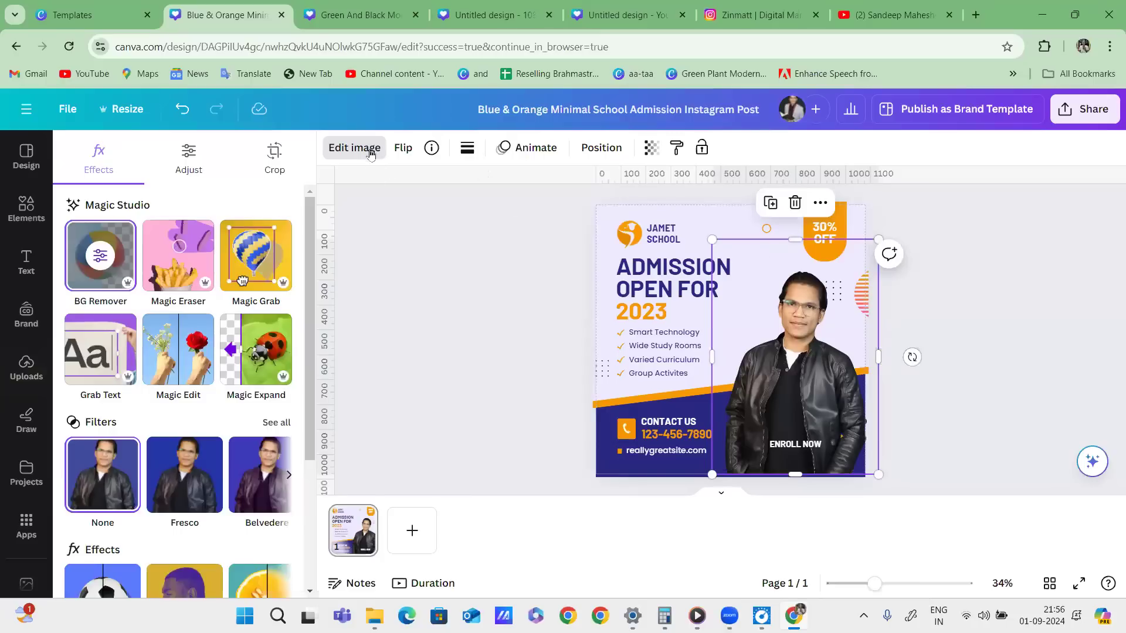
# Move the photo behind the Enroll Now button in the Layers list.
pyautogui.click(595, 148)
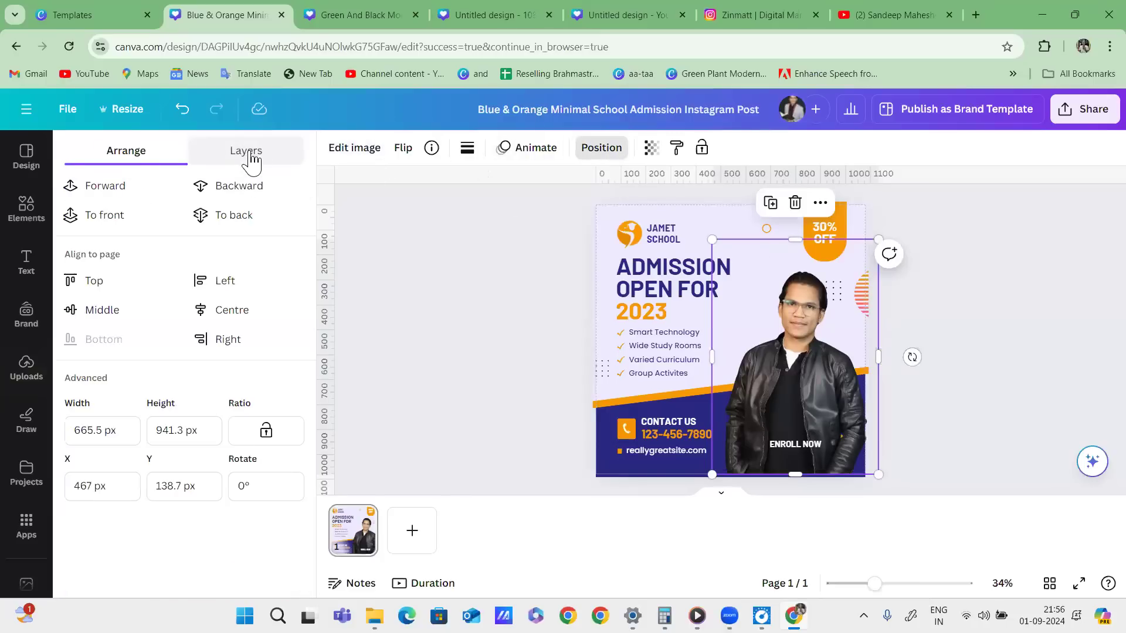
pyautogui.click(248, 154)
pyautogui.moveTo(89, 431); pyautogui.dragTo(85, 531)
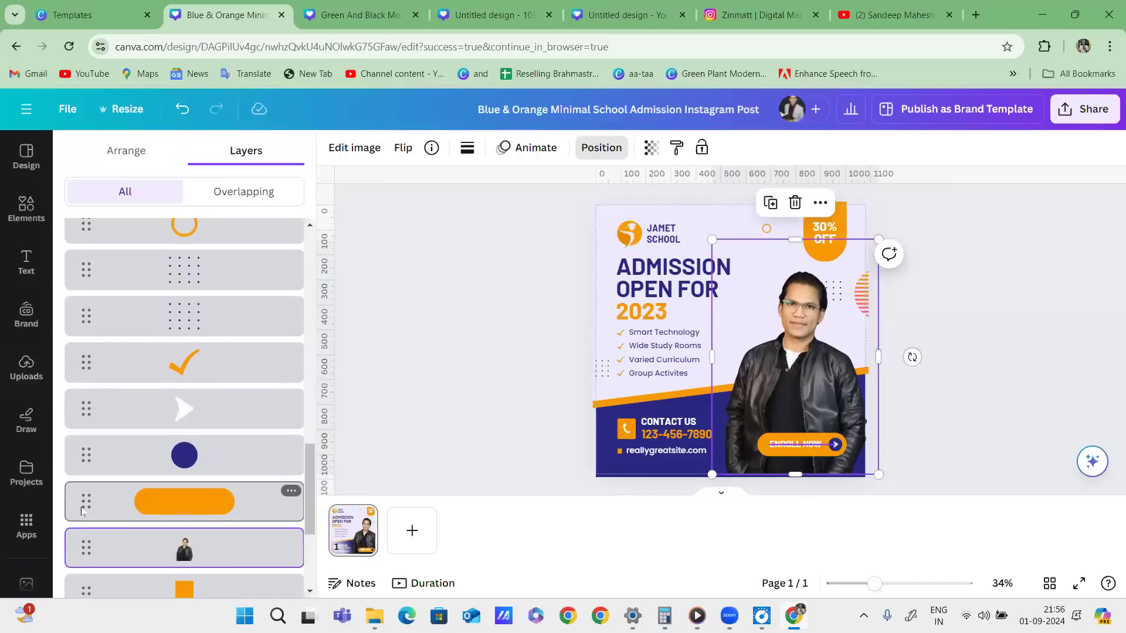
pyautogui.click(937, 412)
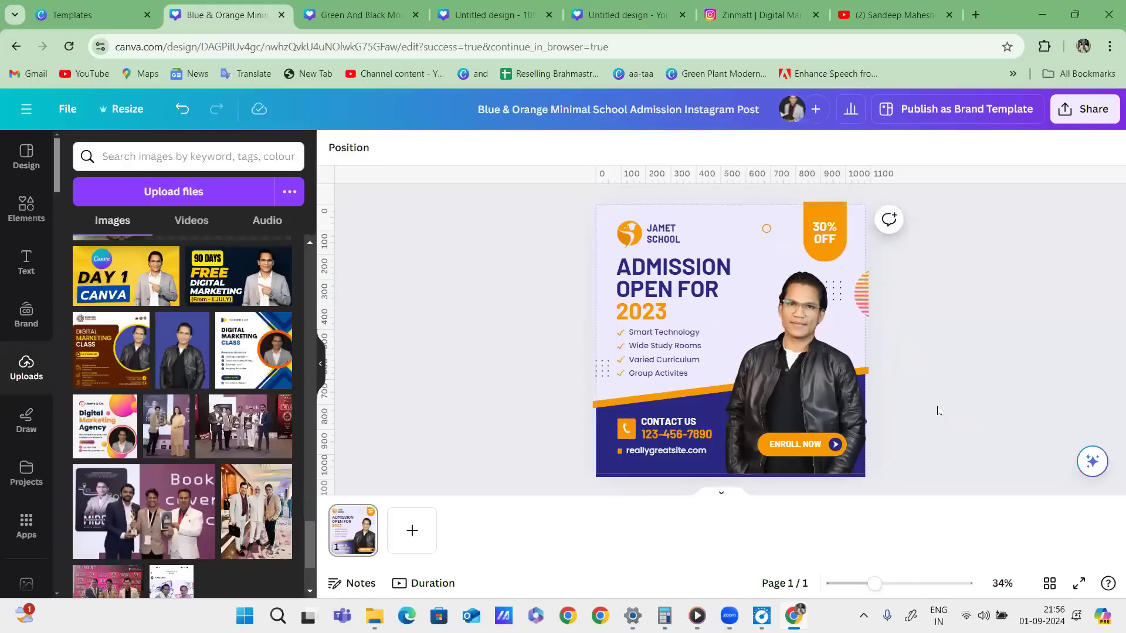
# Change the headline year from 2023 to 2024 and drag the JAMET SCHOOL logo and name off the page.
pyautogui.click(668, 317)
pyautogui.click(668, 311)
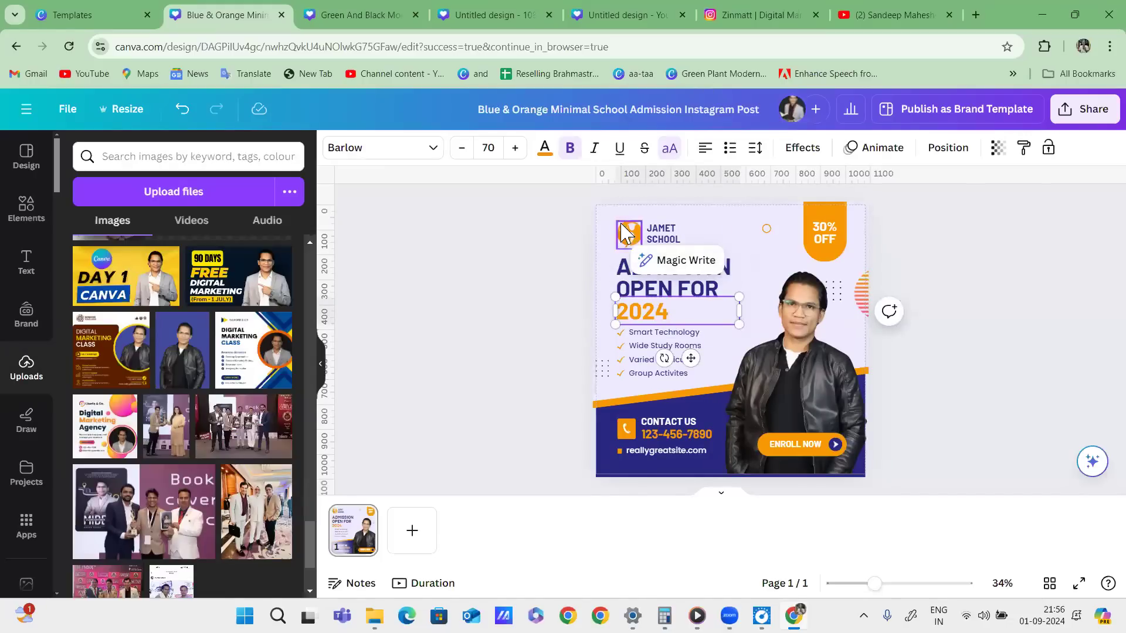
pyautogui.moveTo(672, 233); pyautogui.dragTo(677, 233)
pyautogui.moveTo(676, 232); pyautogui.dragTo(385, 255)
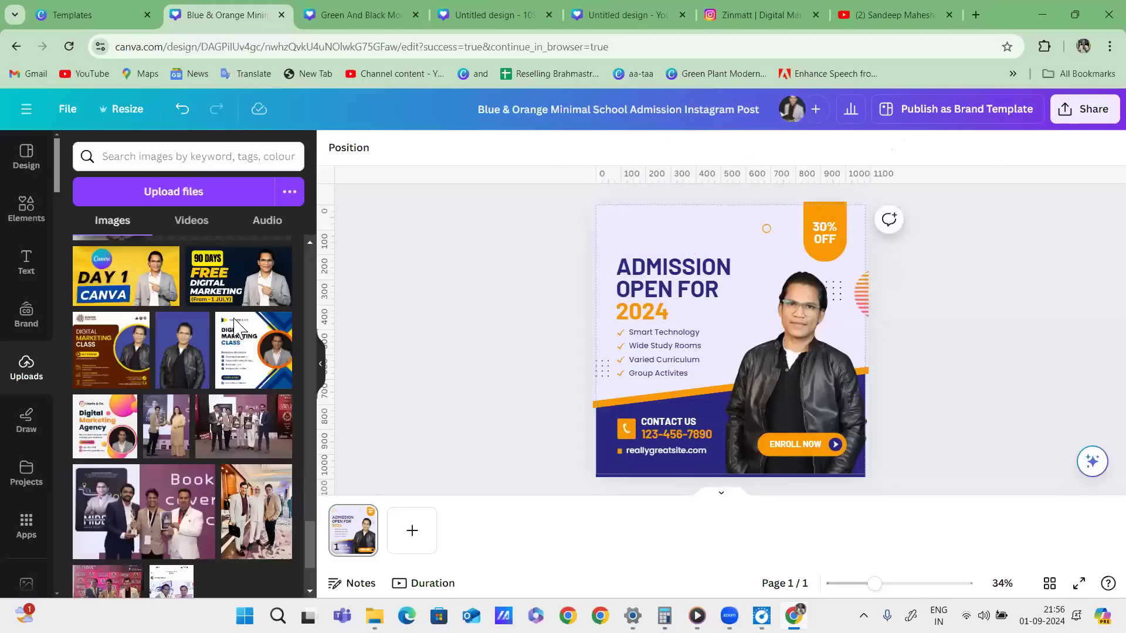
pyautogui.scroll(6, 201, 355)
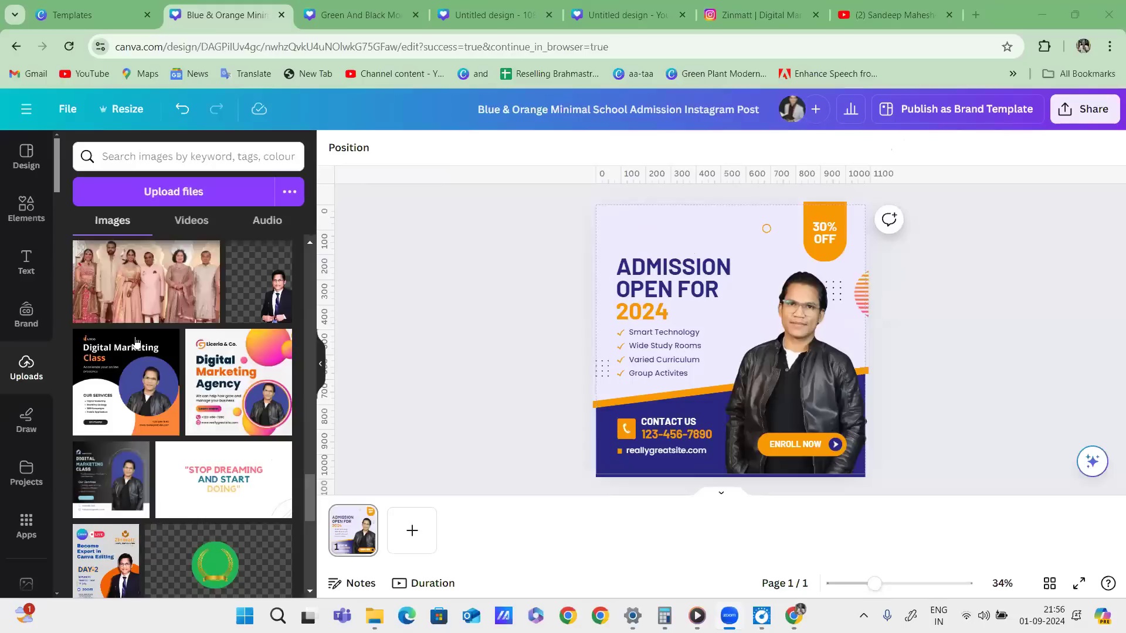
pyautogui.scroll(10, 201, 344)
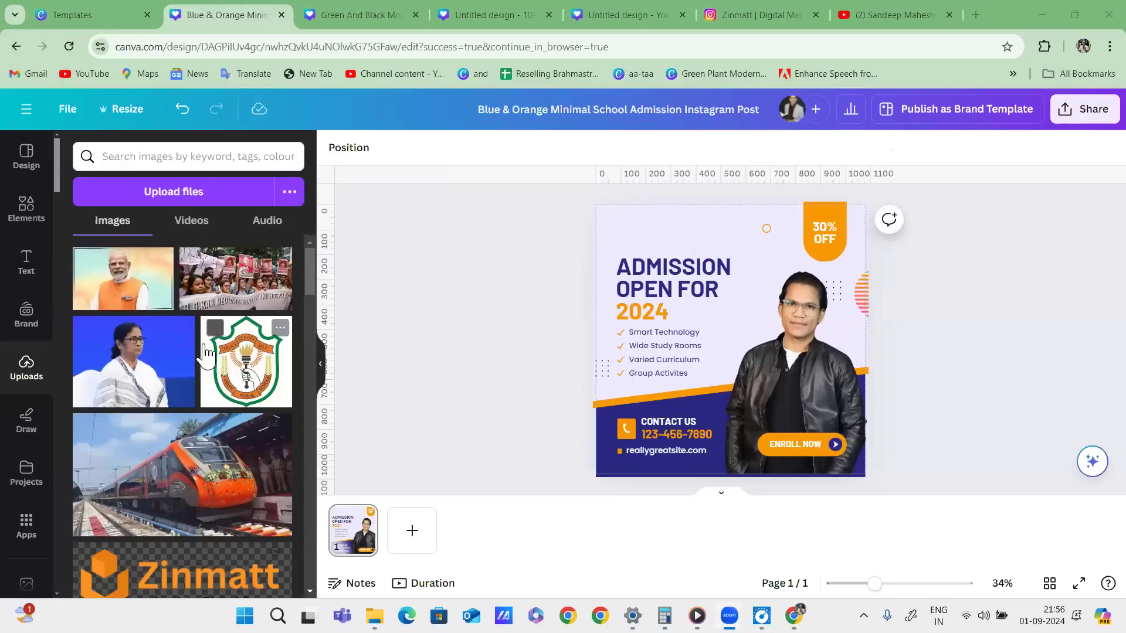
pyautogui.scroll(-4, 203, 349)
pyautogui.click(234, 369)
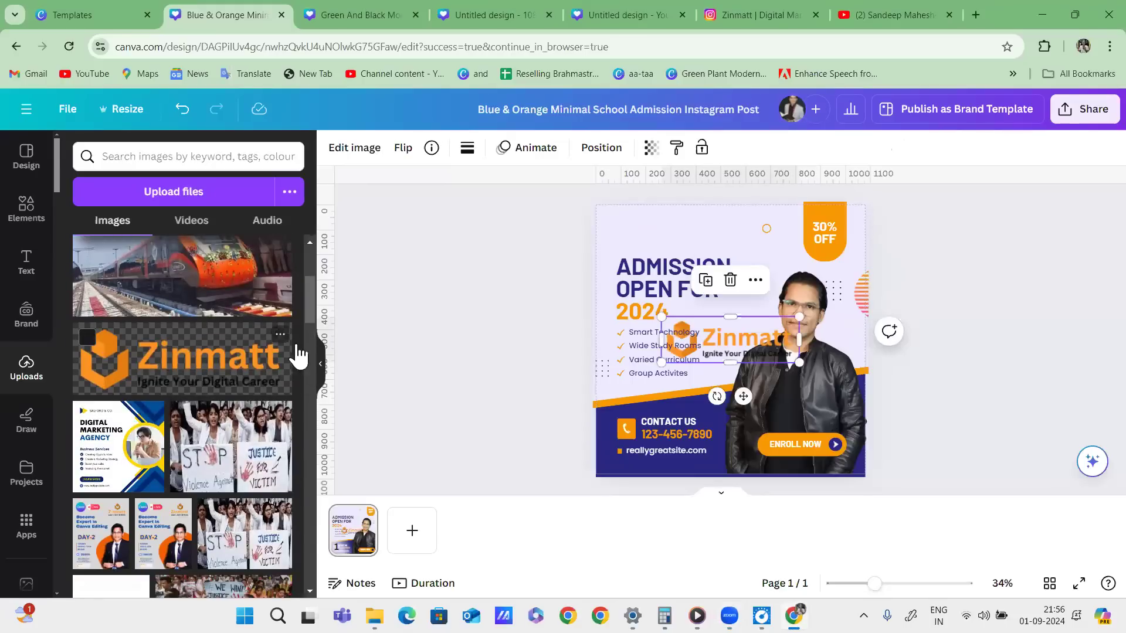
pyautogui.moveTo(795, 356); pyautogui.dragTo(680, 227)
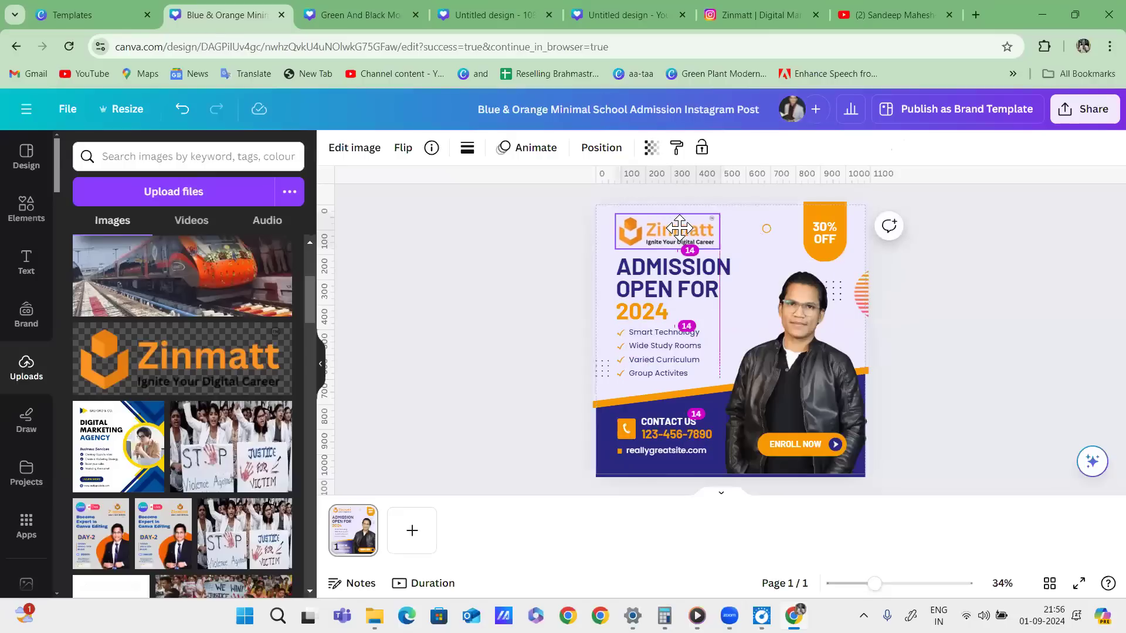
pyautogui.click(539, 273)
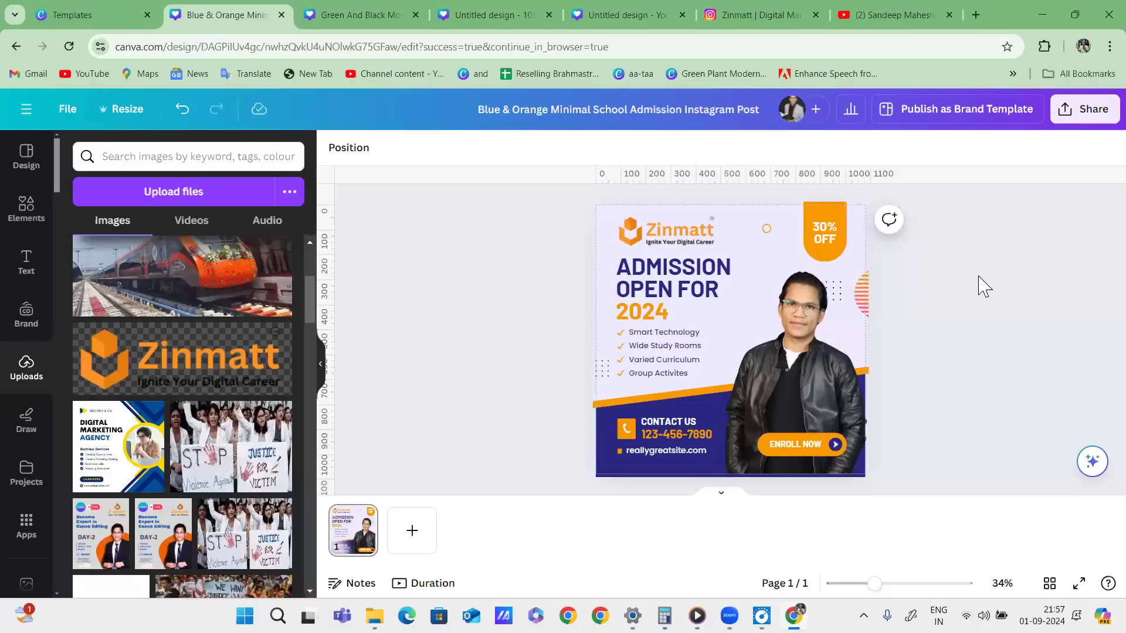
# Close the school template preview and run a template search for 'offer'.
pyautogui.click(104, 17)
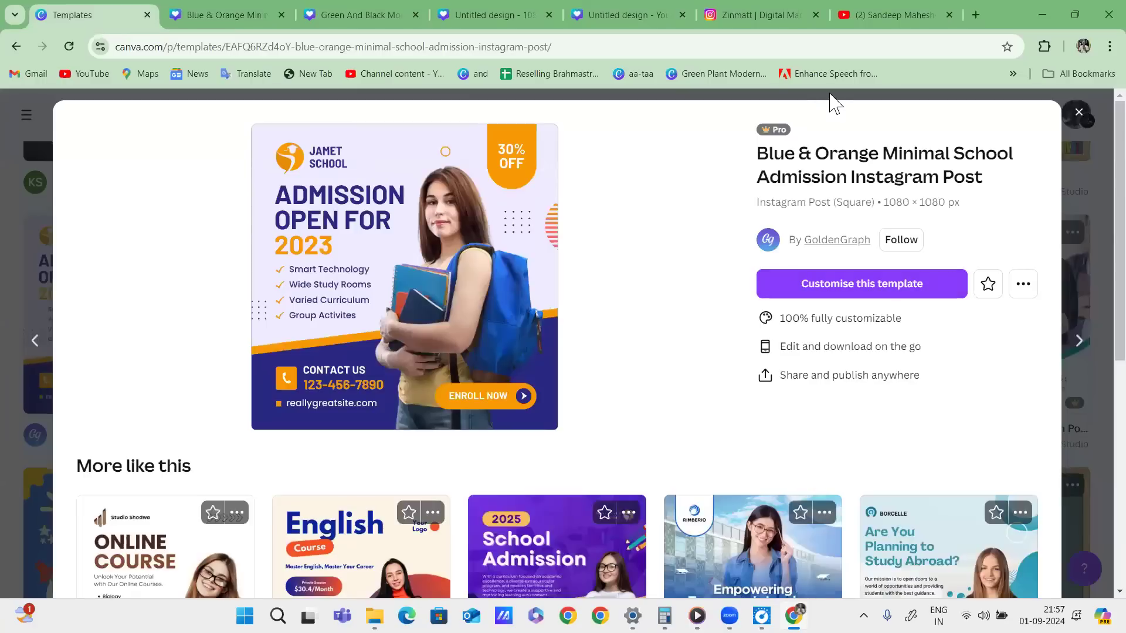
pyautogui.click(1079, 112)
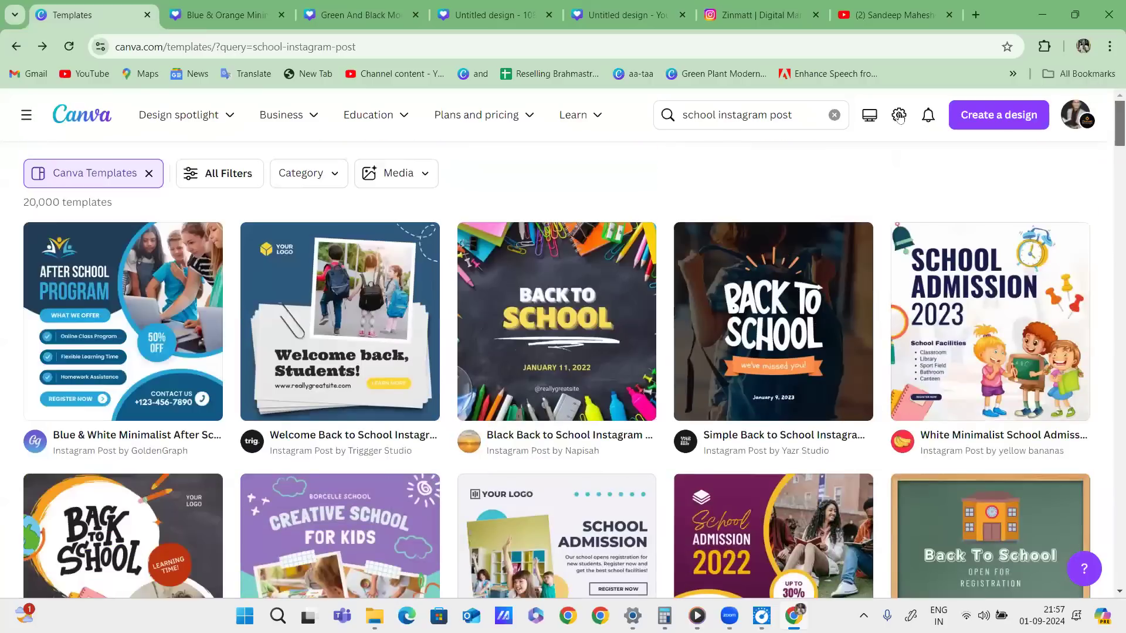
pyautogui.click(807, 111)
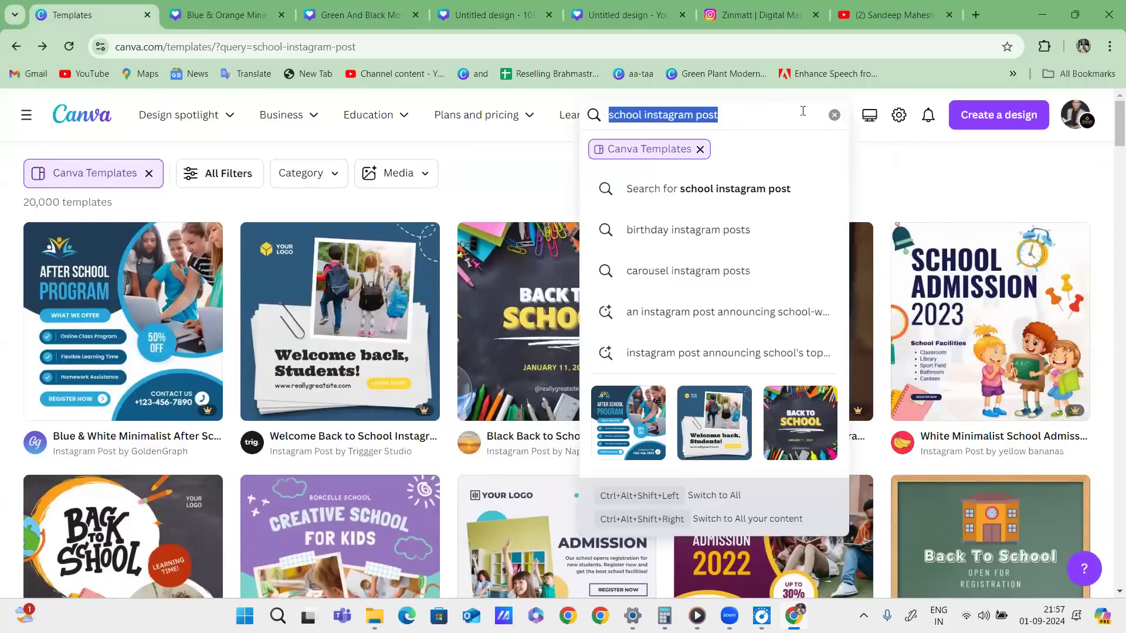
pyautogui.write('o')
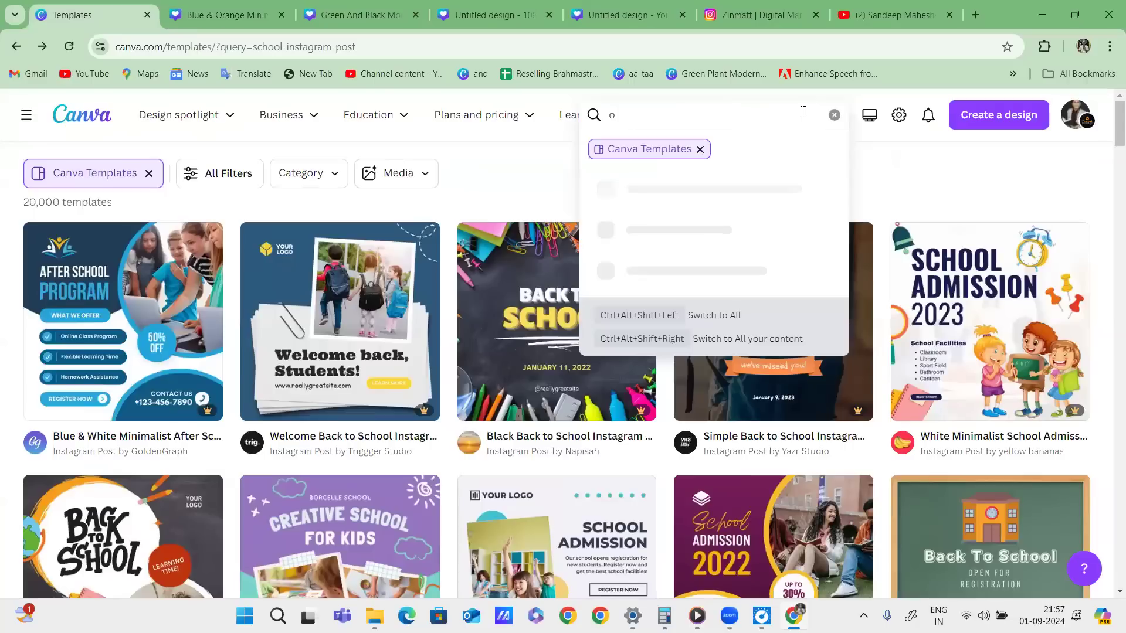
pyautogui.write('ffer')
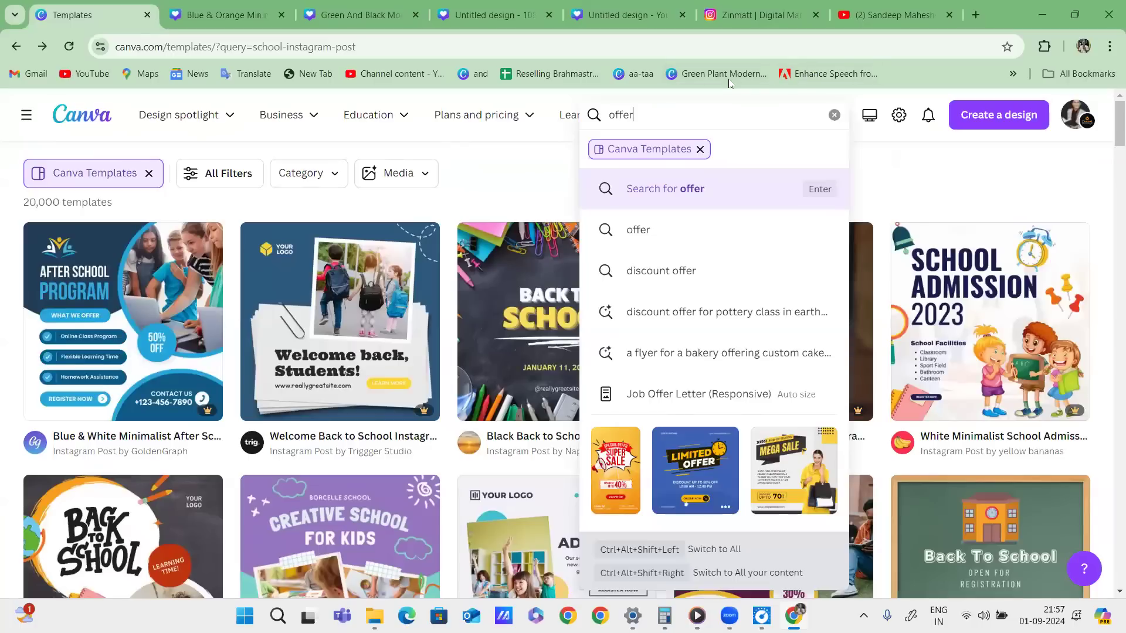
pyautogui.press('Return')
pyautogui.doubleClick(780, 115)
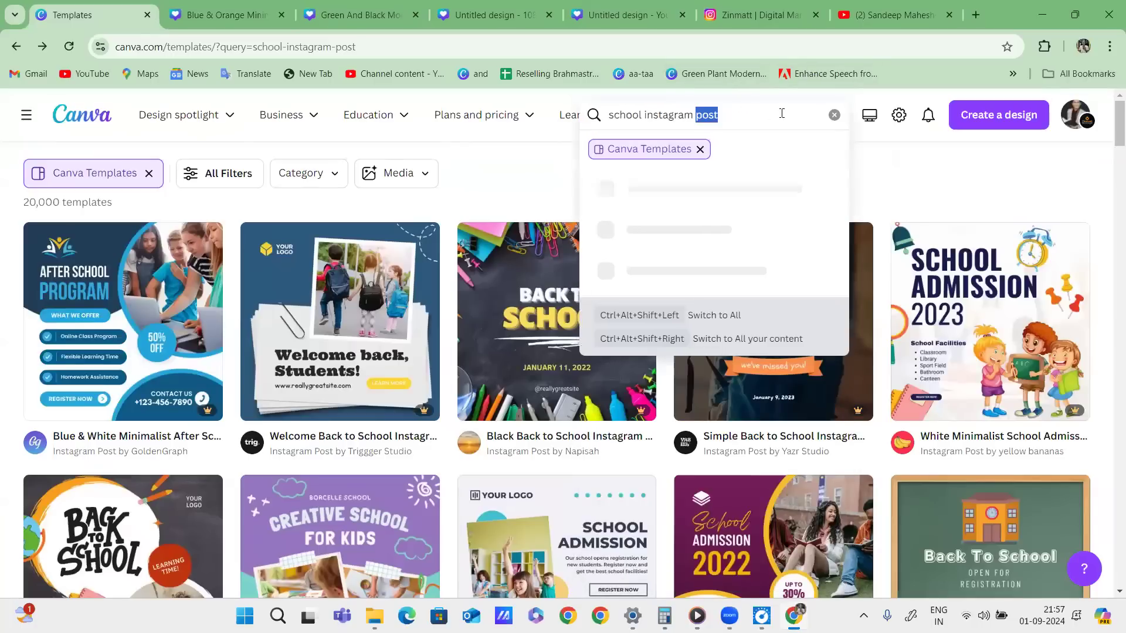
pyautogui.hotkey('ctrl', 'a')
pyautogui.write('offer')
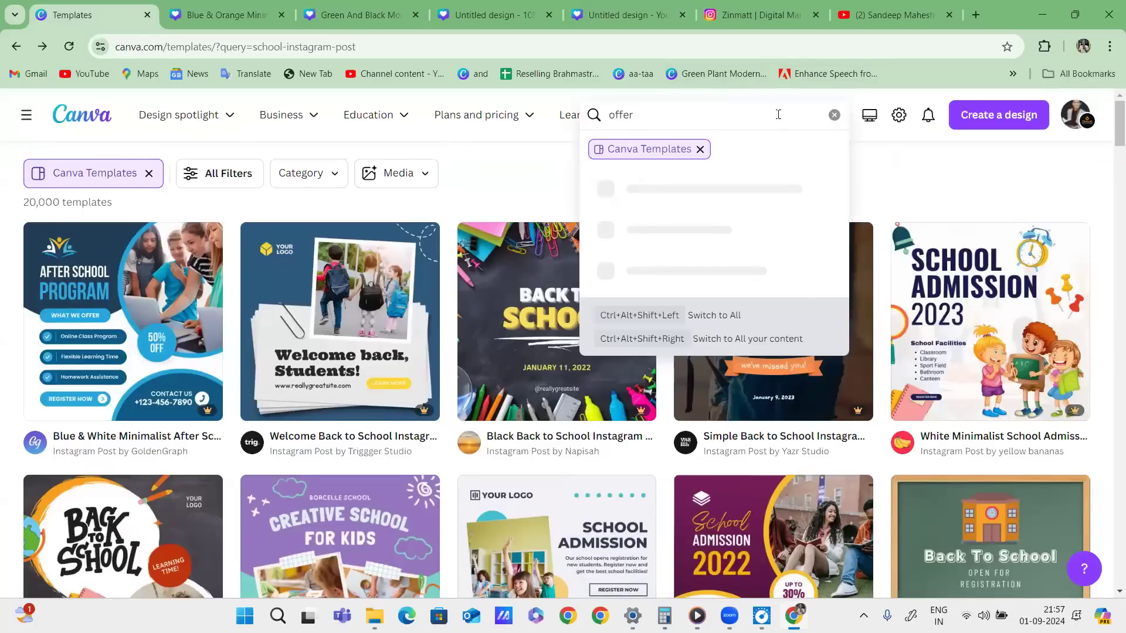
pyautogui.press('Return')
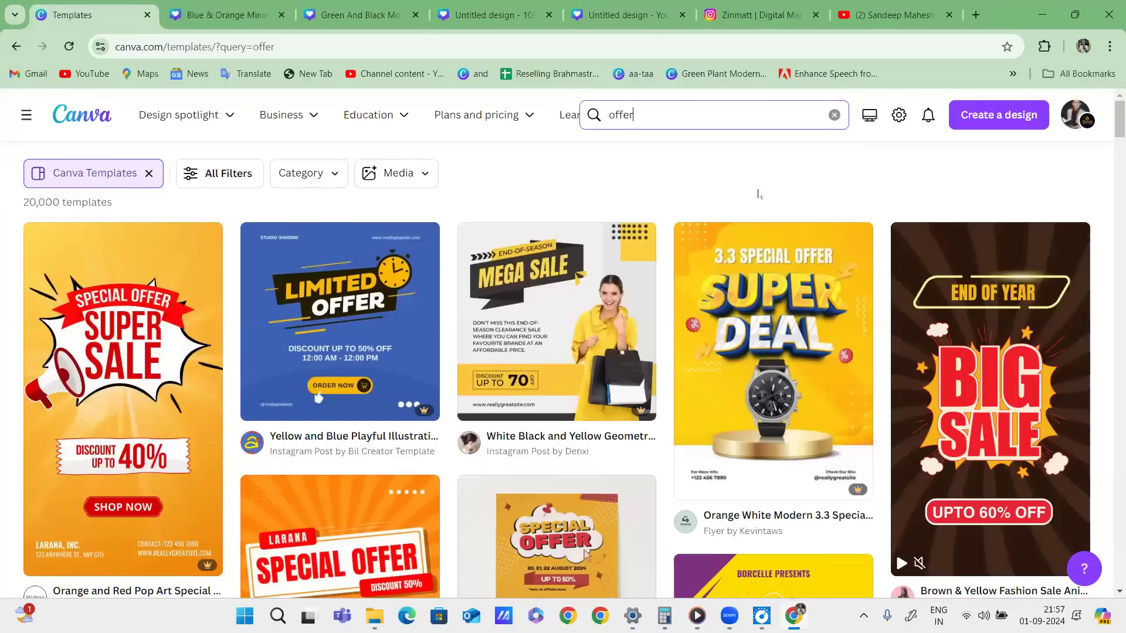
pyautogui.scroll(-7, 716, 287)
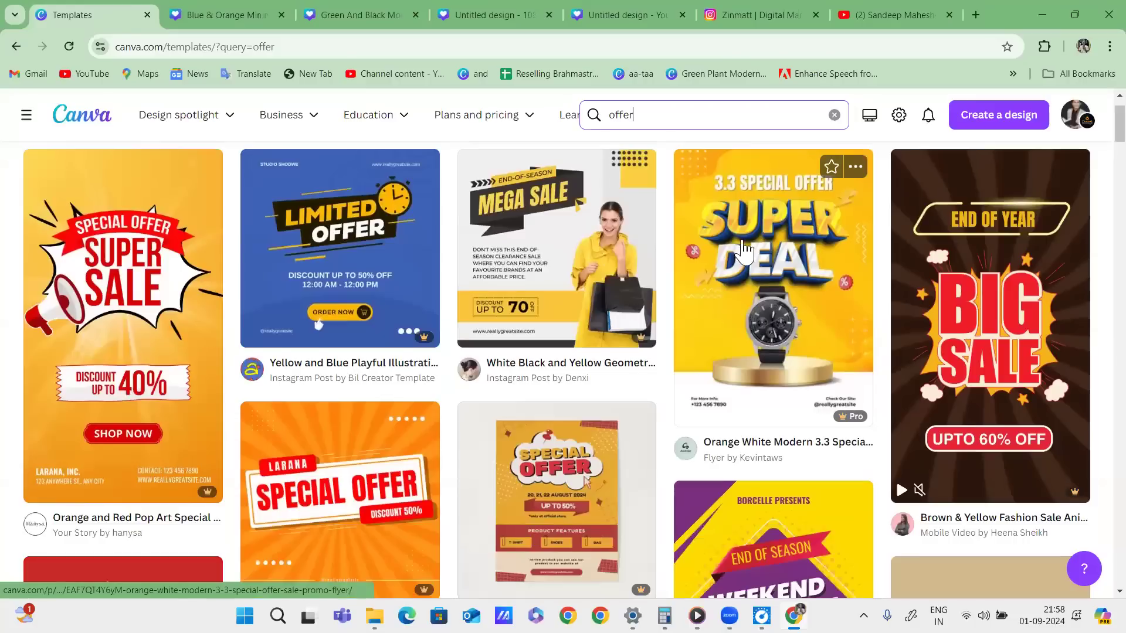
pyautogui.scroll(-4, 364, 315)
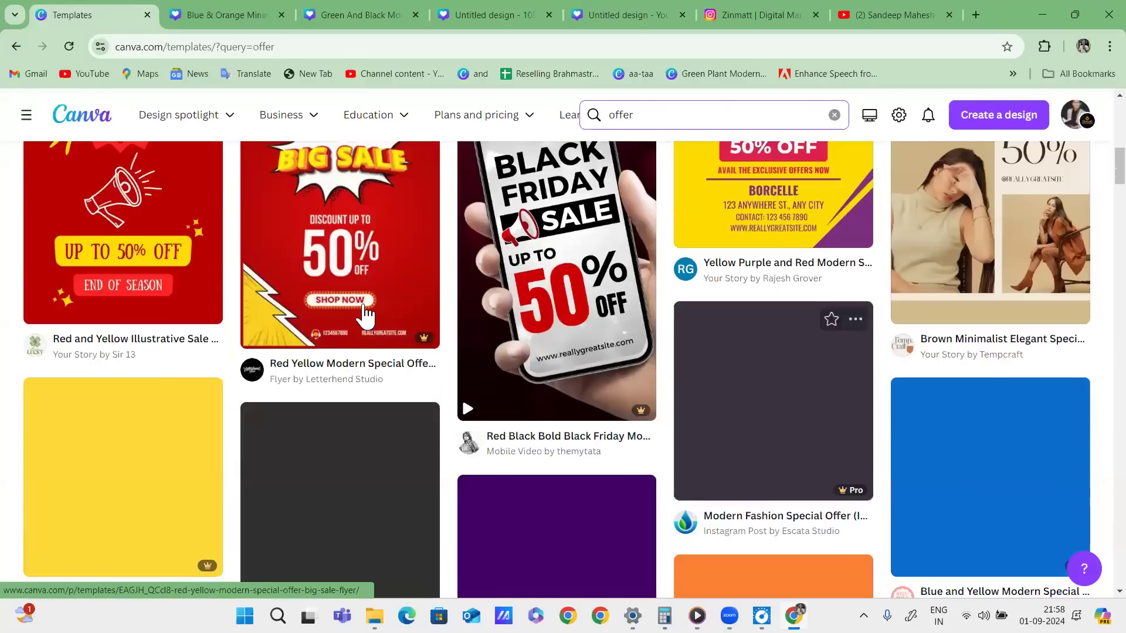
pyautogui.scroll(1, 371, 321)
pyautogui.scroll(-6, 372, 321)
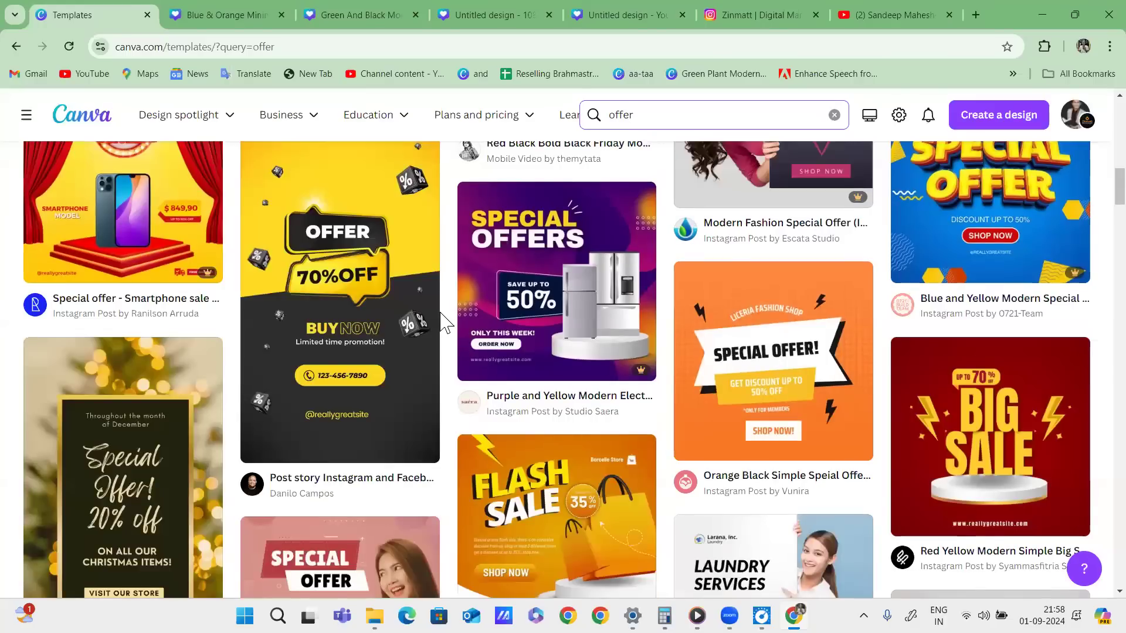
pyautogui.scroll(-6, 645, 381)
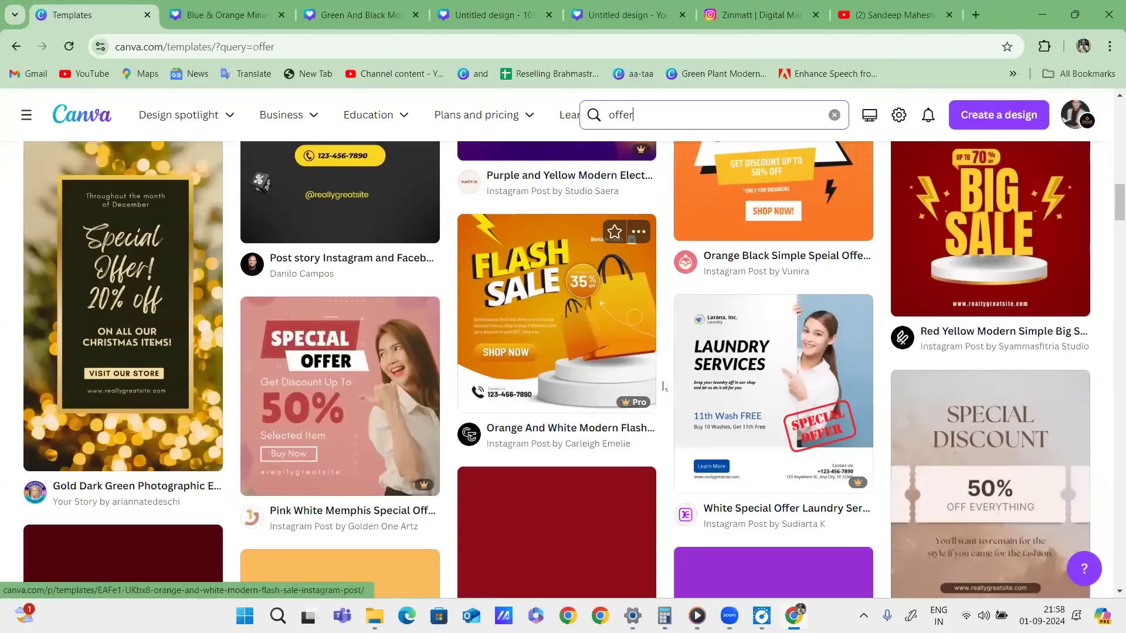
pyautogui.scroll(-1, 832, 368)
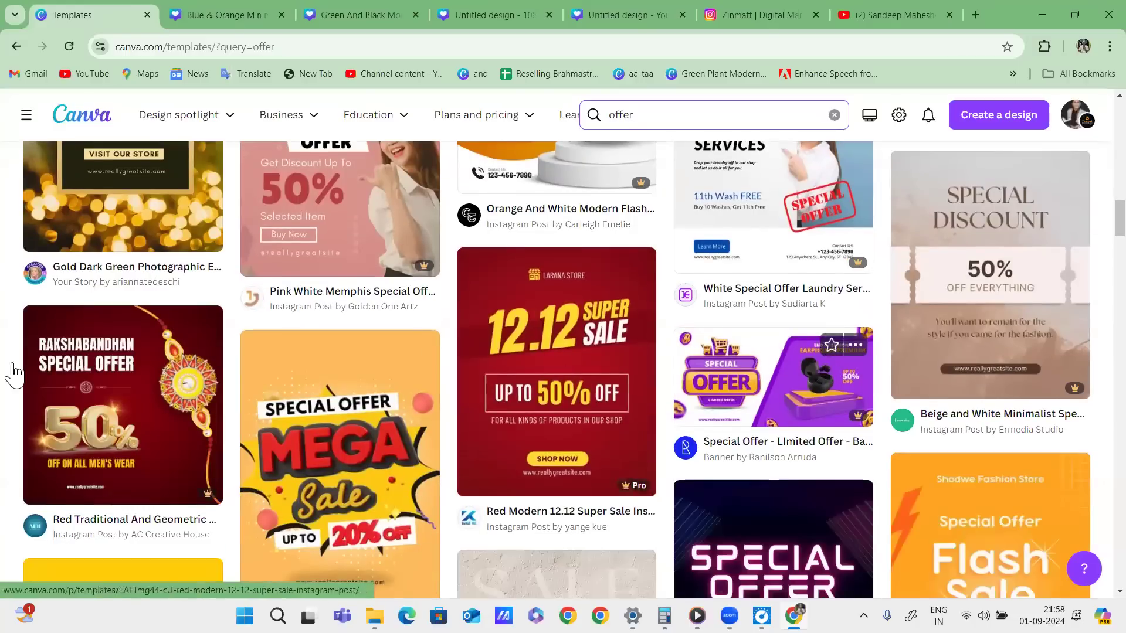
pyautogui.scroll(-1, 117, 381)
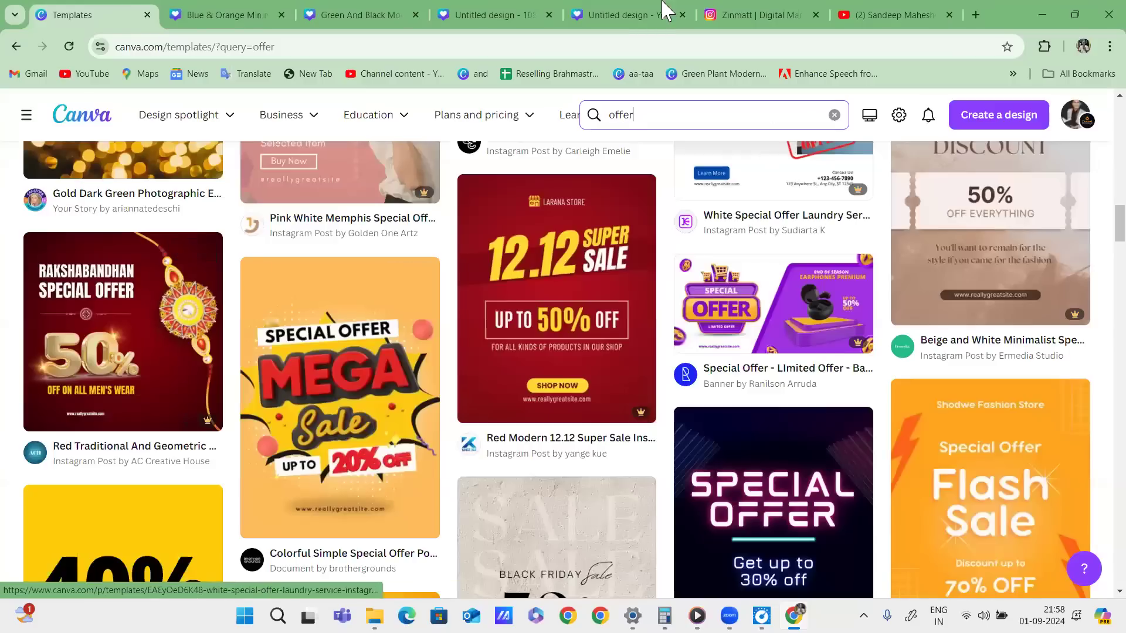
pyautogui.scroll(10, 708, 258)
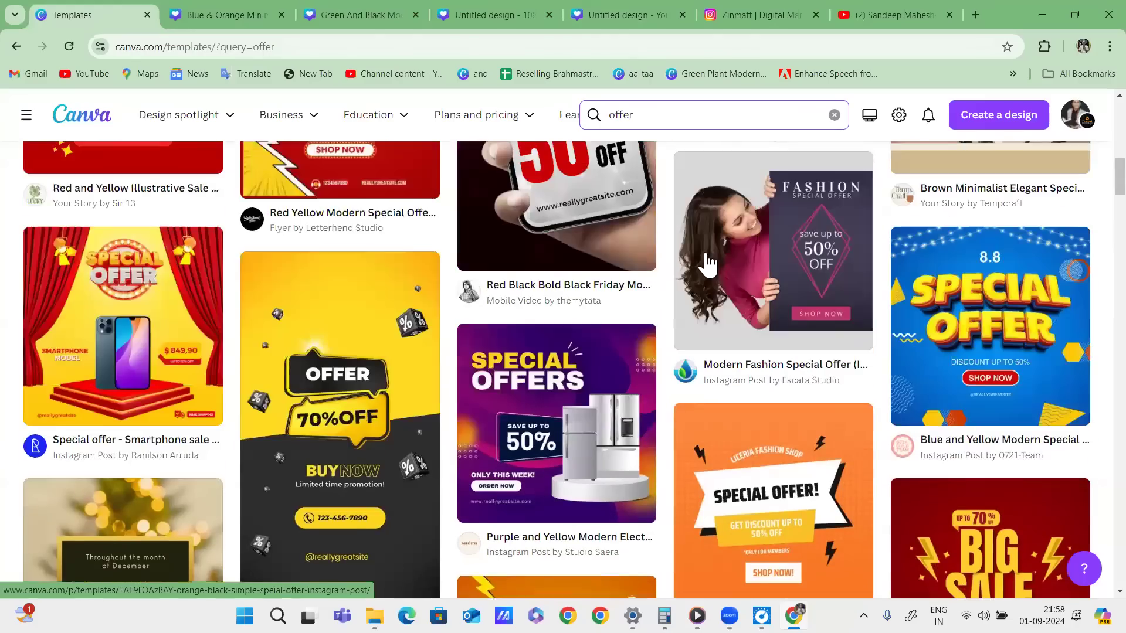
pyautogui.scroll(9, 715, 264)
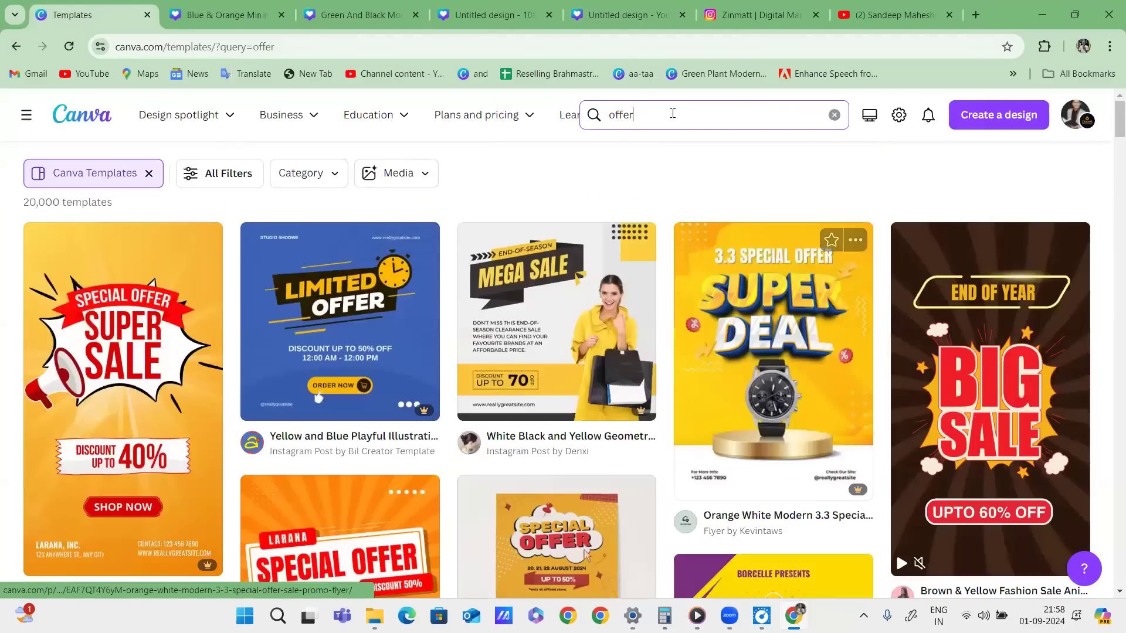
pyautogui.scroll(-7, 724, 278)
pyautogui.scroll(-15, 724, 278)
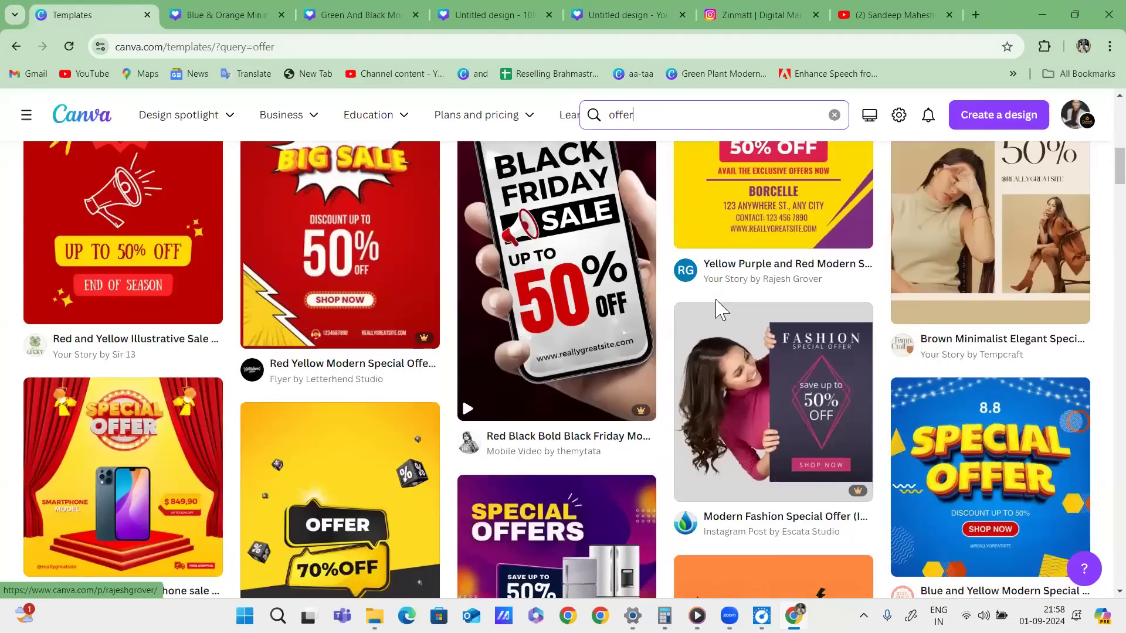
pyautogui.scroll(-10, 706, 306)
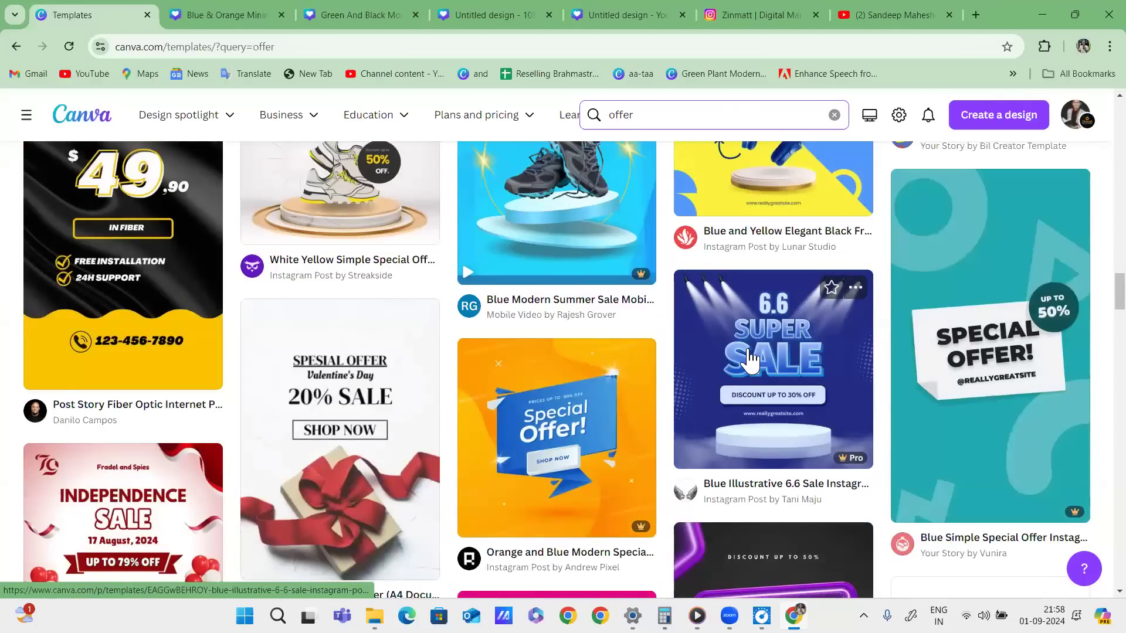
pyautogui.scroll(3, 739, 349)
pyautogui.scroll(-10, 745, 355)
pyautogui.scroll(-15, 750, 360)
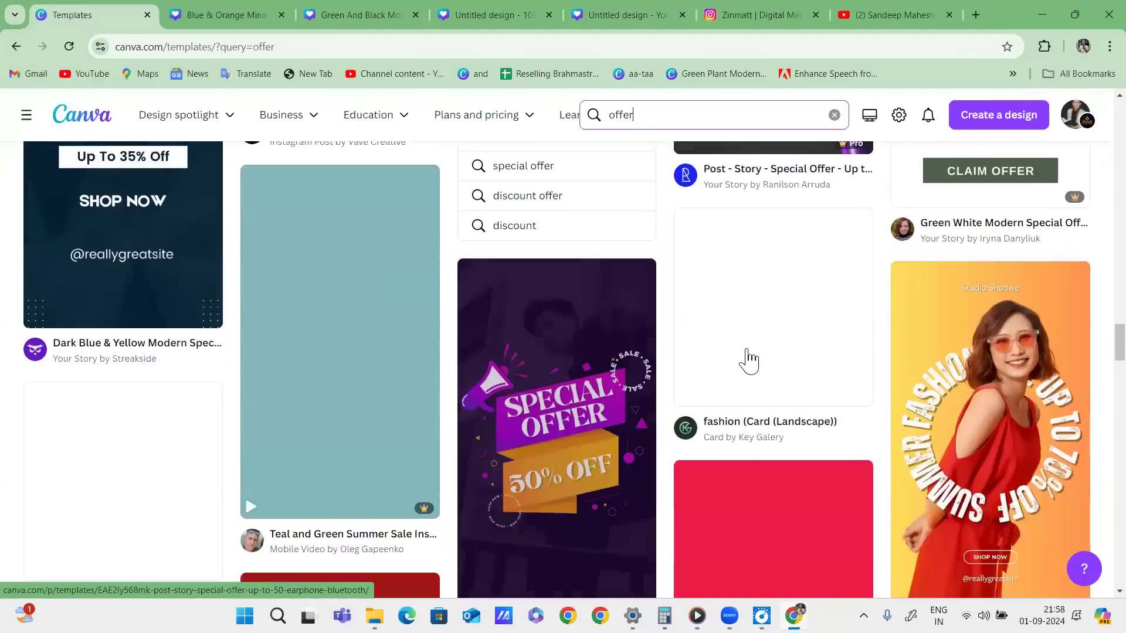
pyautogui.scroll(-8, 743, 351)
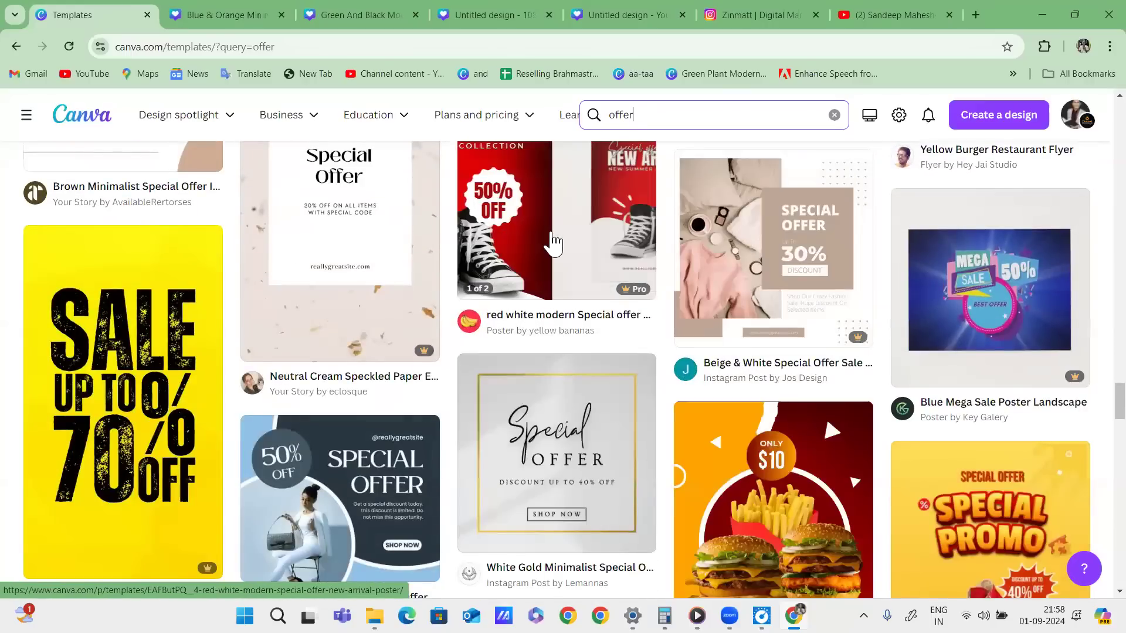
# Browse the red white Special offer, Back to School shoe and sneakers sale template previews.
pyautogui.click(550, 238)
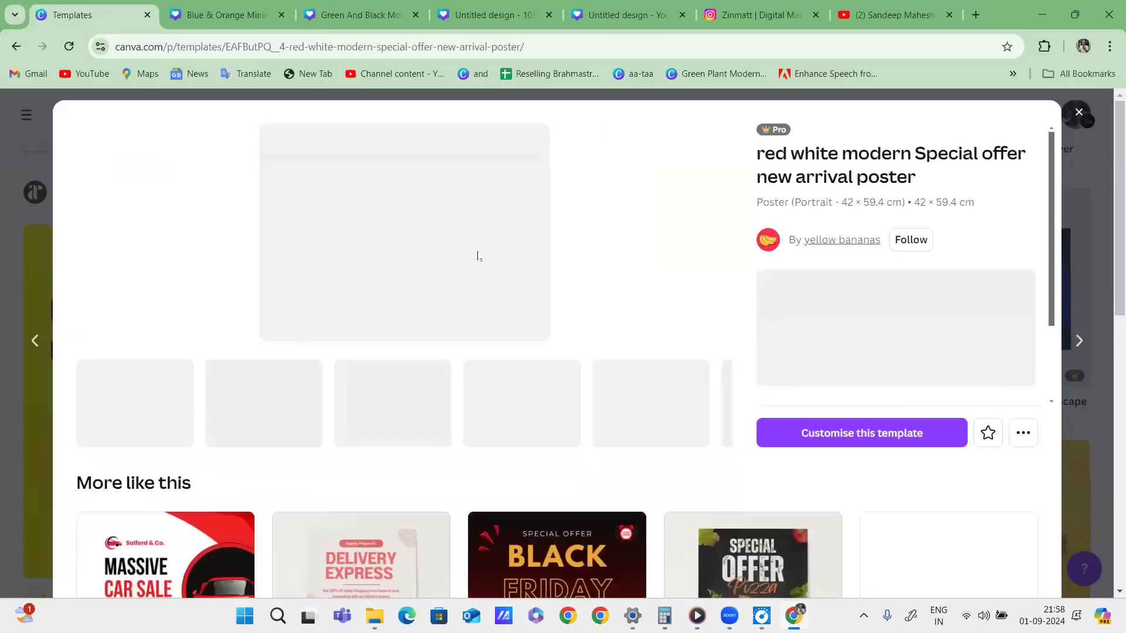
pyautogui.scroll(-5, 598, 315)
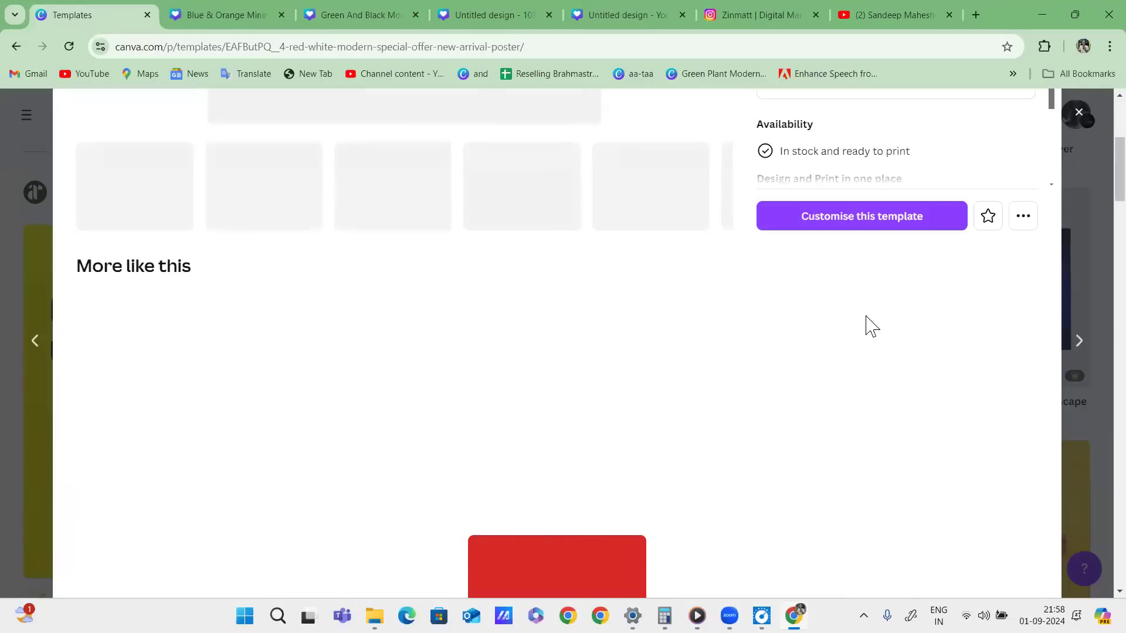
pyautogui.scroll(-10, 871, 326)
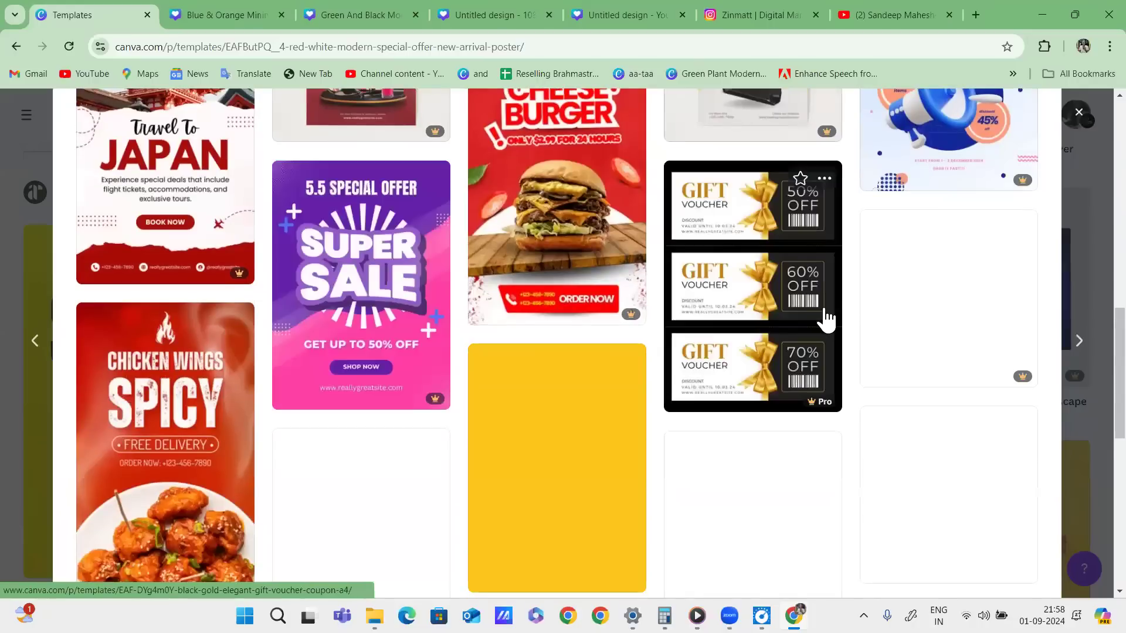
pyautogui.scroll(-7, 823, 393)
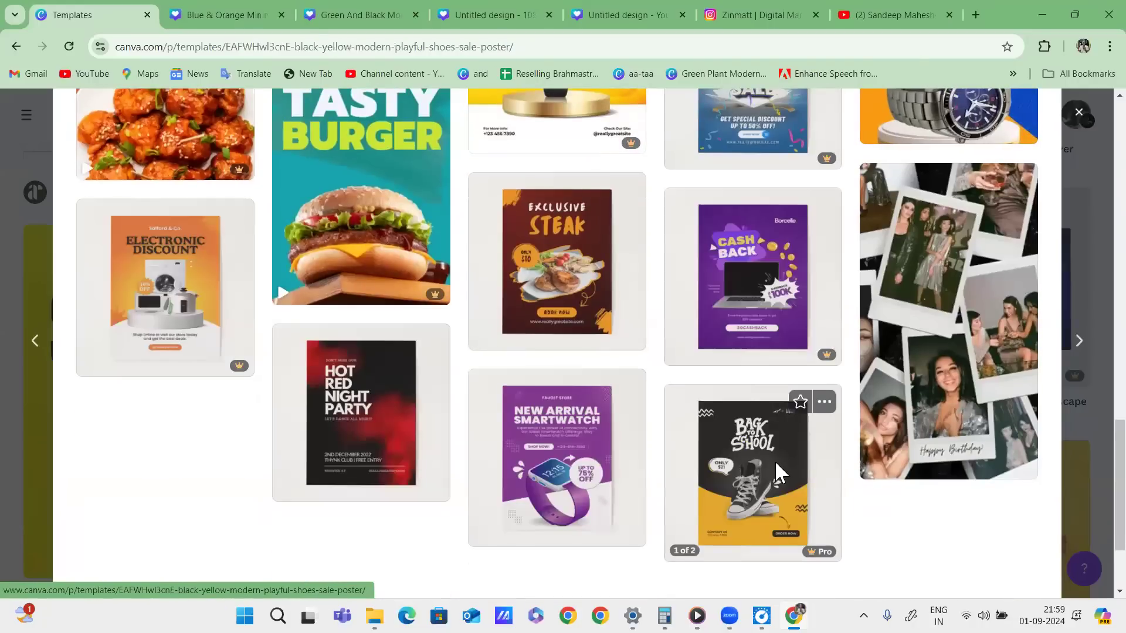
pyautogui.click(778, 463)
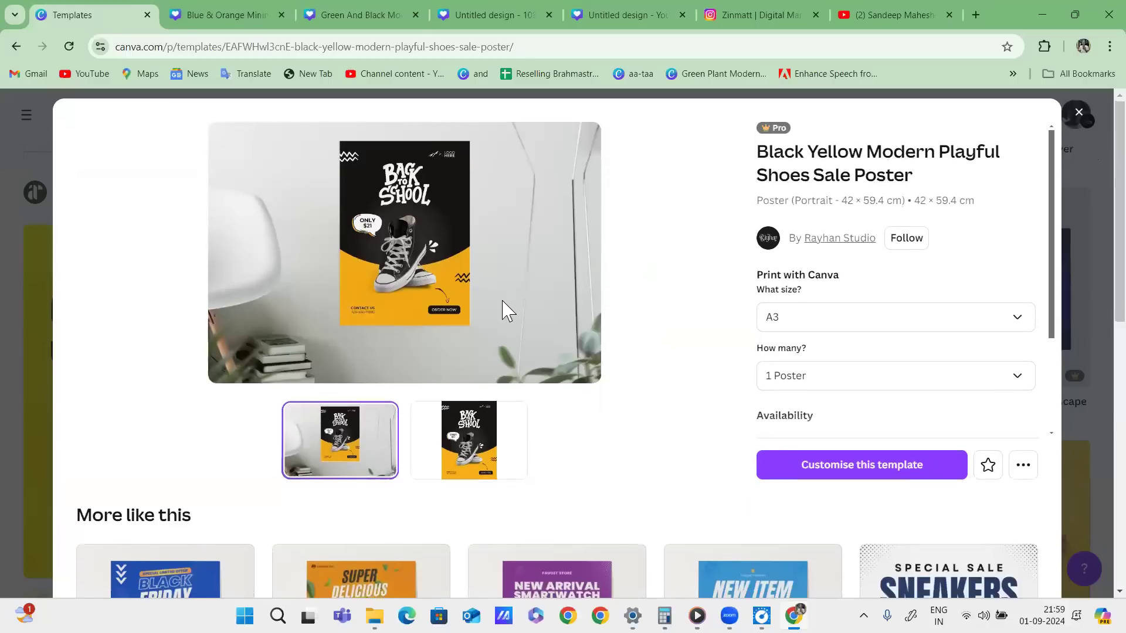
pyautogui.scroll(-5, 503, 311)
pyautogui.click(985, 328)
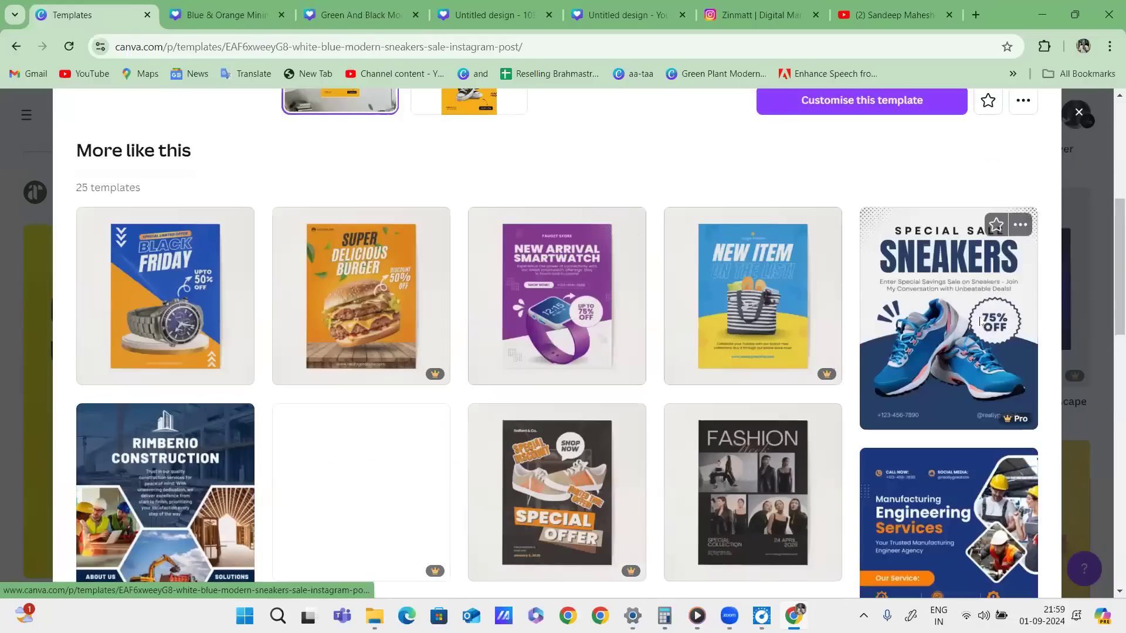
pyautogui.scroll(-5, 596, 329)
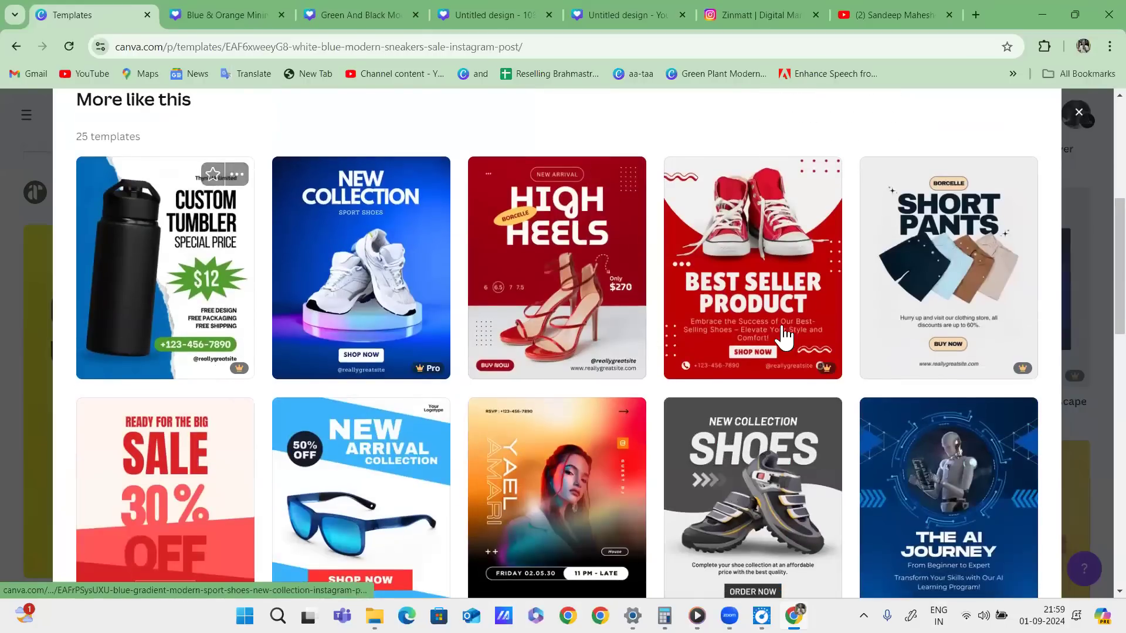
pyautogui.scroll(-1, 916, 336)
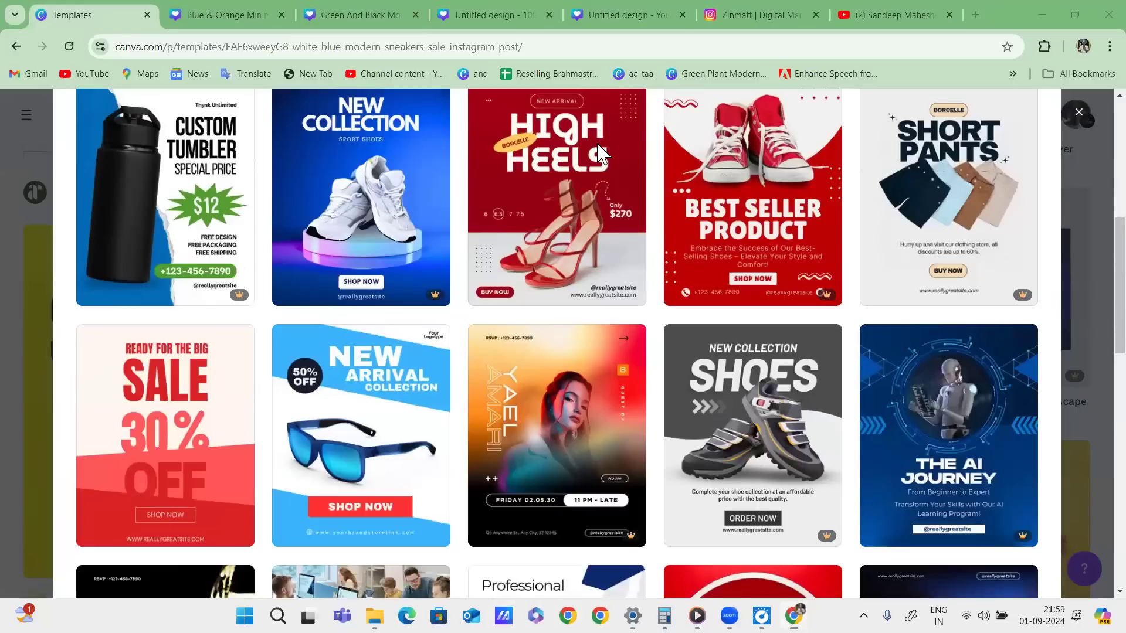
# Mark the High Heels, Short Pants and AI Journey cards among similar designs.
pyautogui.moveTo(599, 151); pyautogui.dragTo(648, 192)
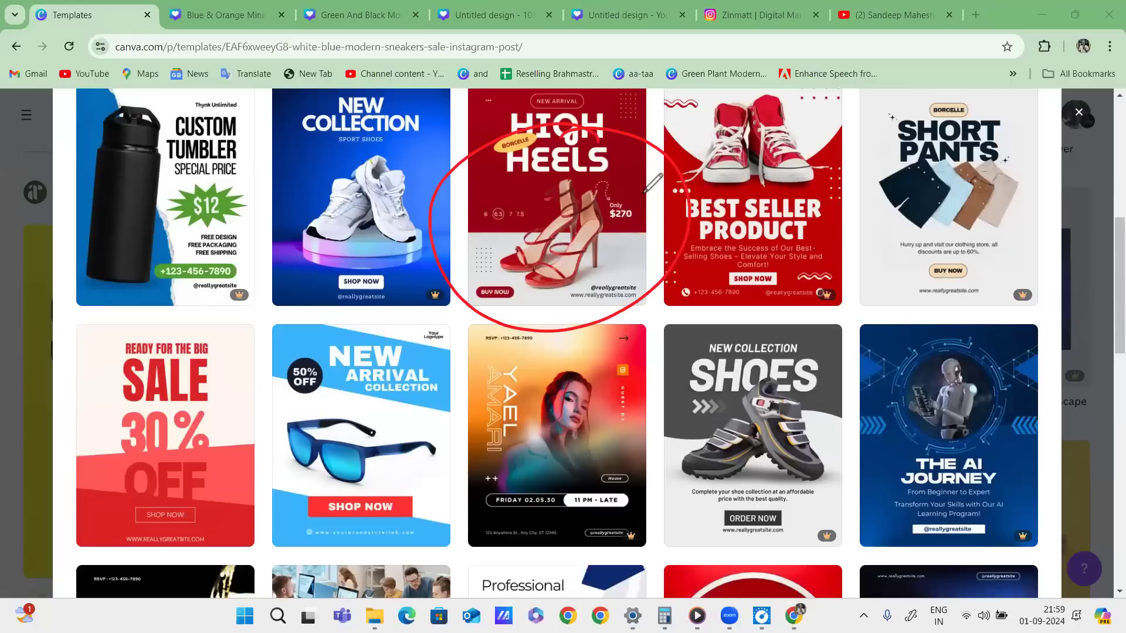
pyautogui.moveTo(181, 249); pyautogui.dragTo(283, 219)
pyautogui.moveTo(231, 238); pyautogui.dragTo(347, 234)
pyautogui.moveTo(750, 208); pyautogui.dragTo(882, 181)
pyautogui.moveTo(846, 227)
pyautogui.mouseDown()
pyautogui.moveTo(1001, 236)
pyautogui.moveTo(1032, 250)
pyautogui.mouseUp()
pyautogui.moveTo(851, 389); pyautogui.dragTo(976, 346)
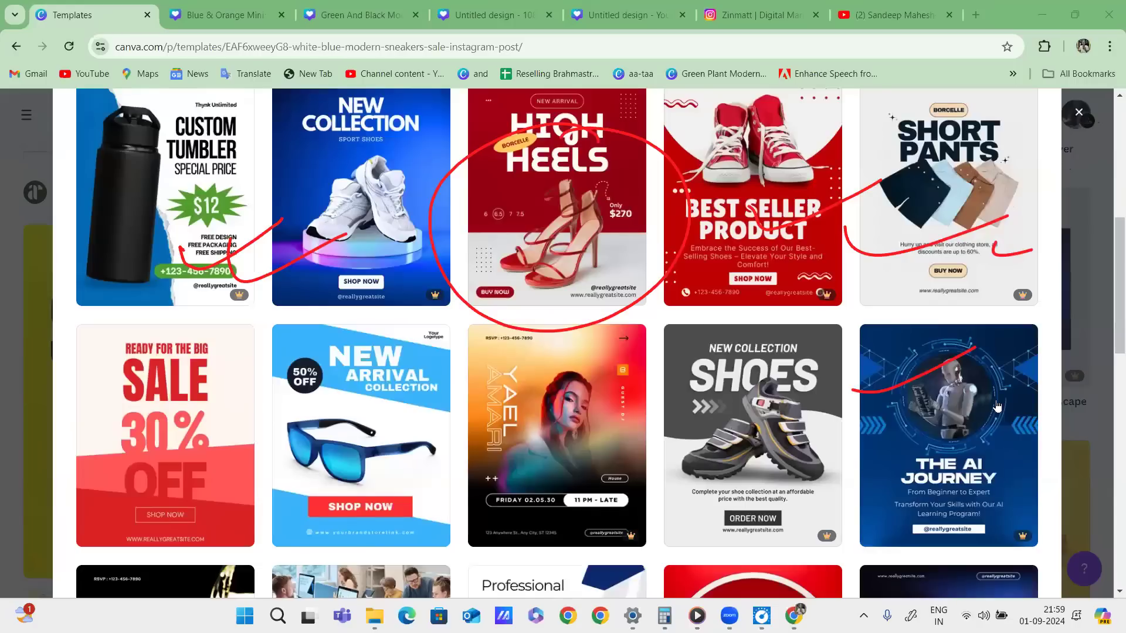
pyautogui.scroll(-10, 975, 346)
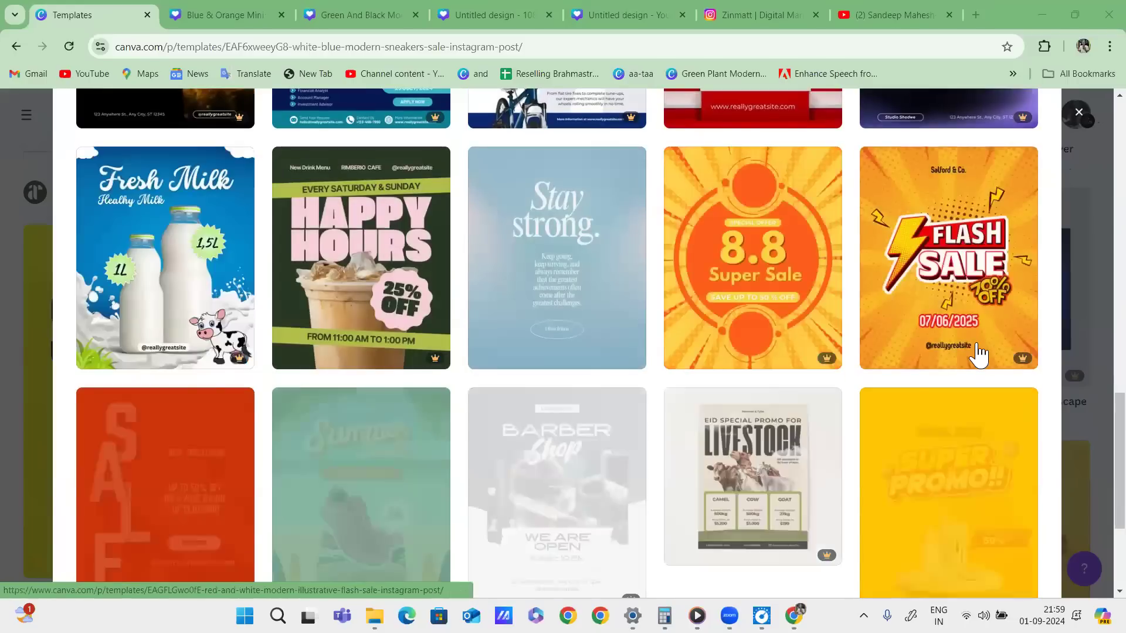
pyautogui.scroll(-4, 870, 231)
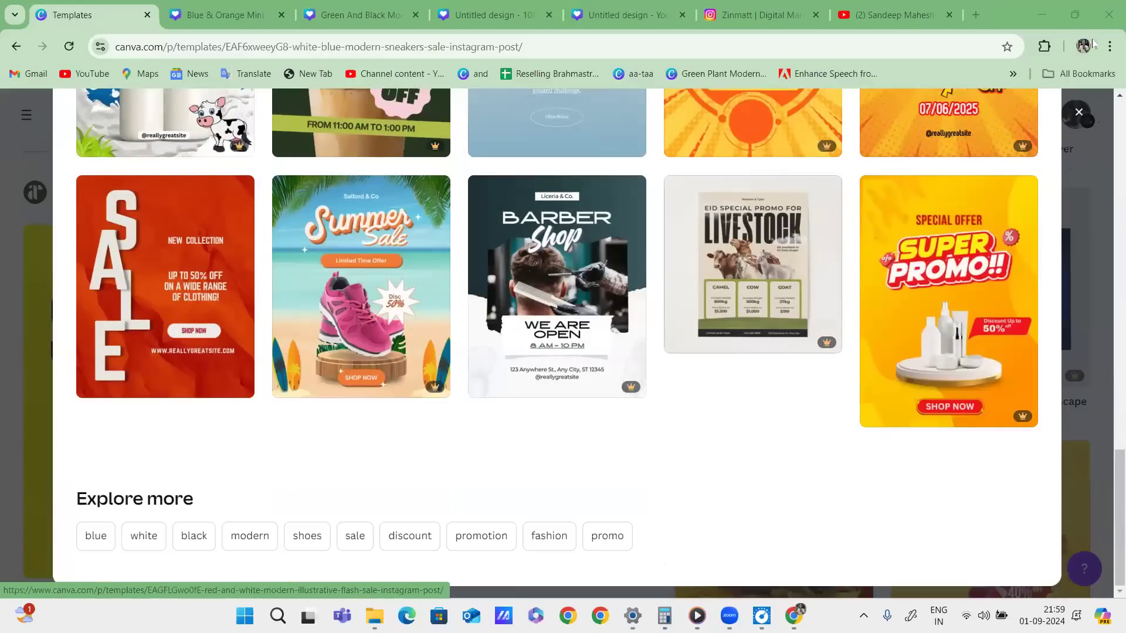
pyautogui.click(1081, 113)
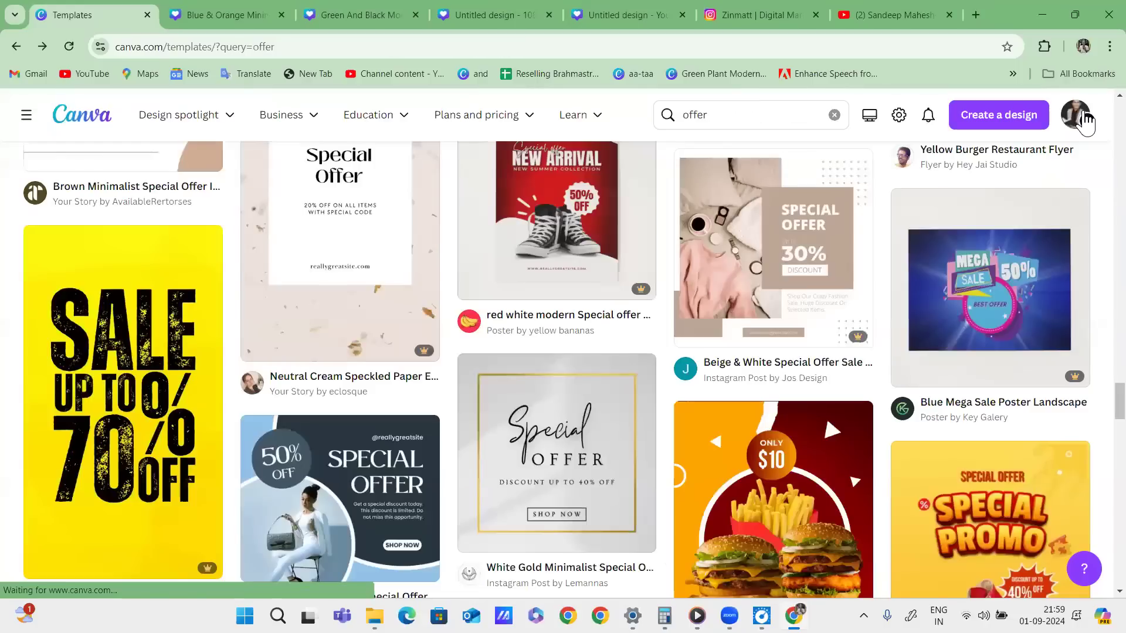
# Clear the 'offer' search text, dismiss the suggestions and scroll back to the top.
pyautogui.click(833, 115)
pyautogui.press('Escape')
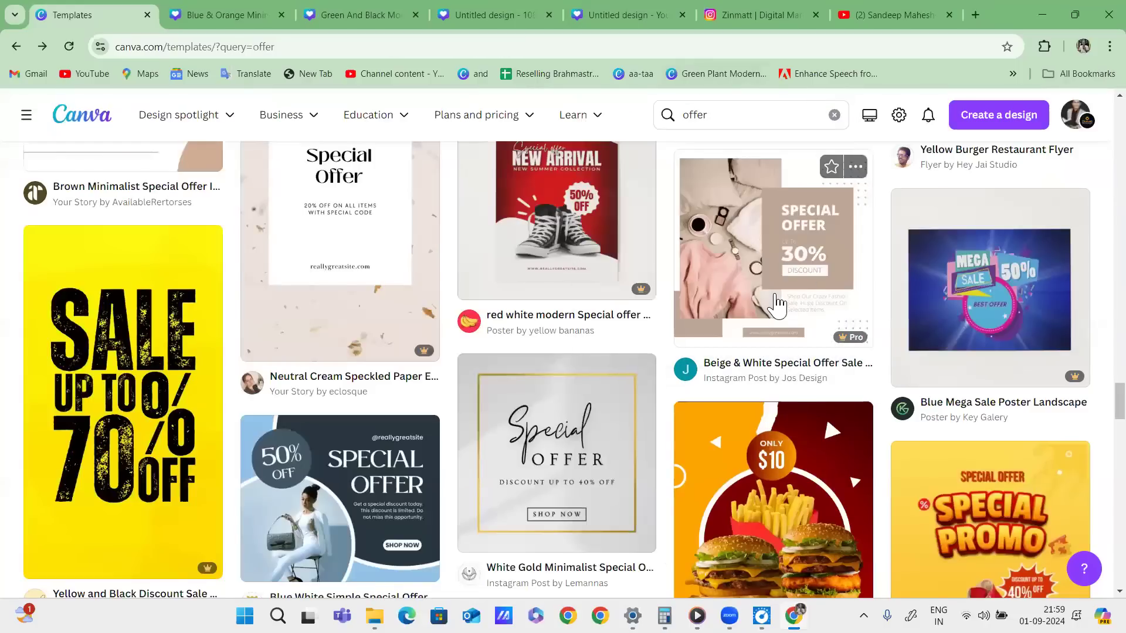
pyautogui.scroll(4, 773, 287)
pyautogui.scroll(4, 773, 287)
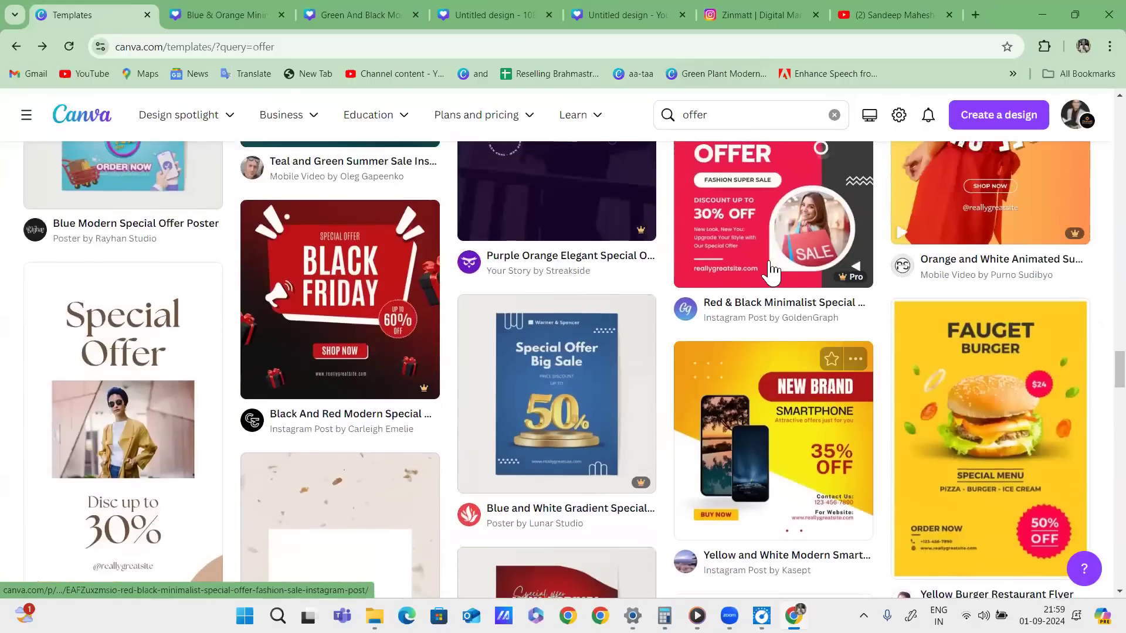
pyautogui.scroll(20, 772, 271)
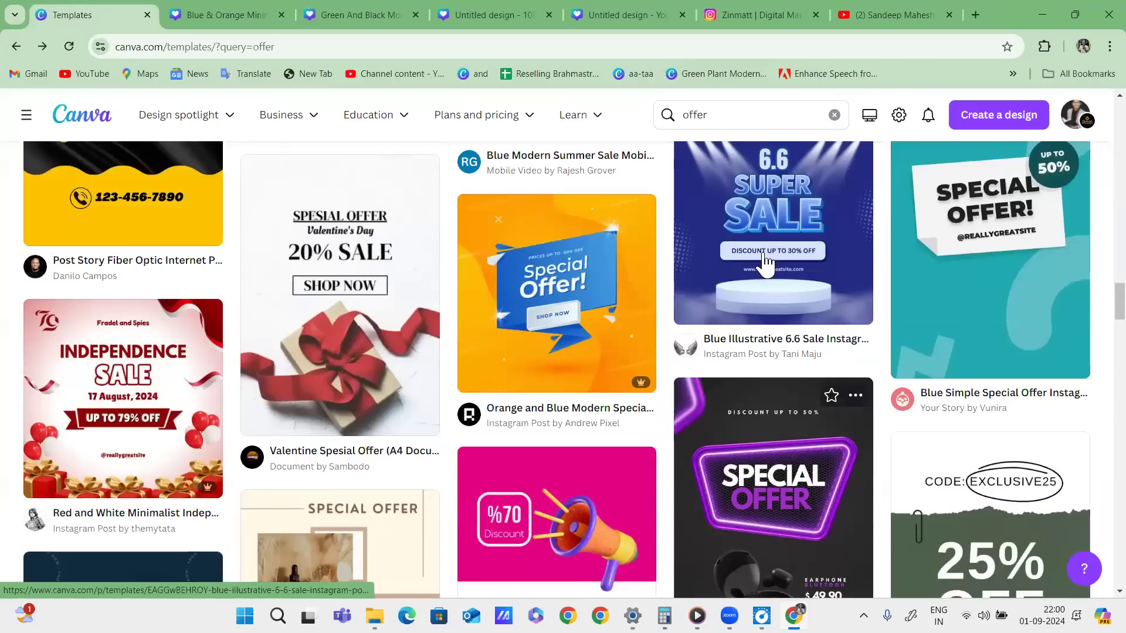
pyautogui.scroll(8, 766, 261)
pyautogui.scroll(20, 766, 261)
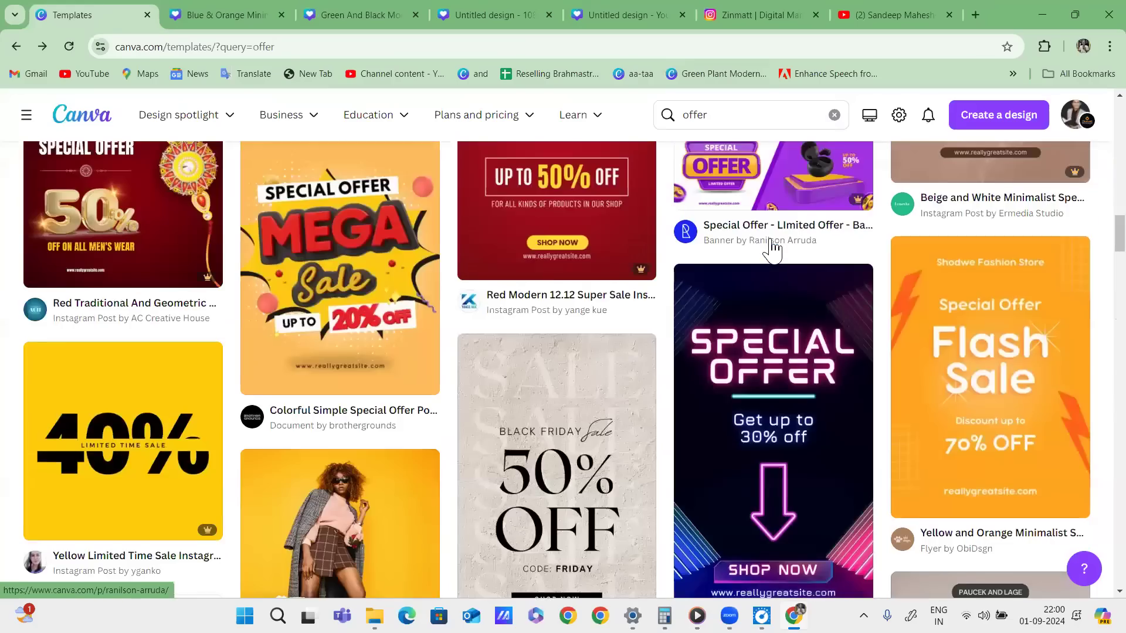
pyautogui.scroll(15, 766, 261)
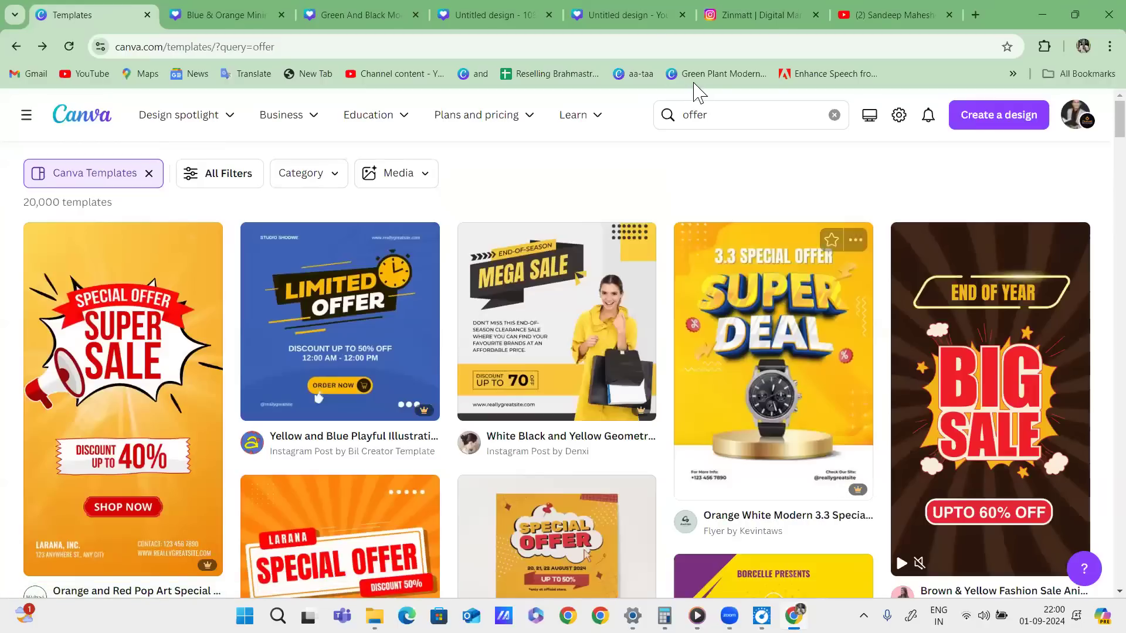
# Search templates for 'english instagram post' and scroll through the results.
pyautogui.click(834, 115)
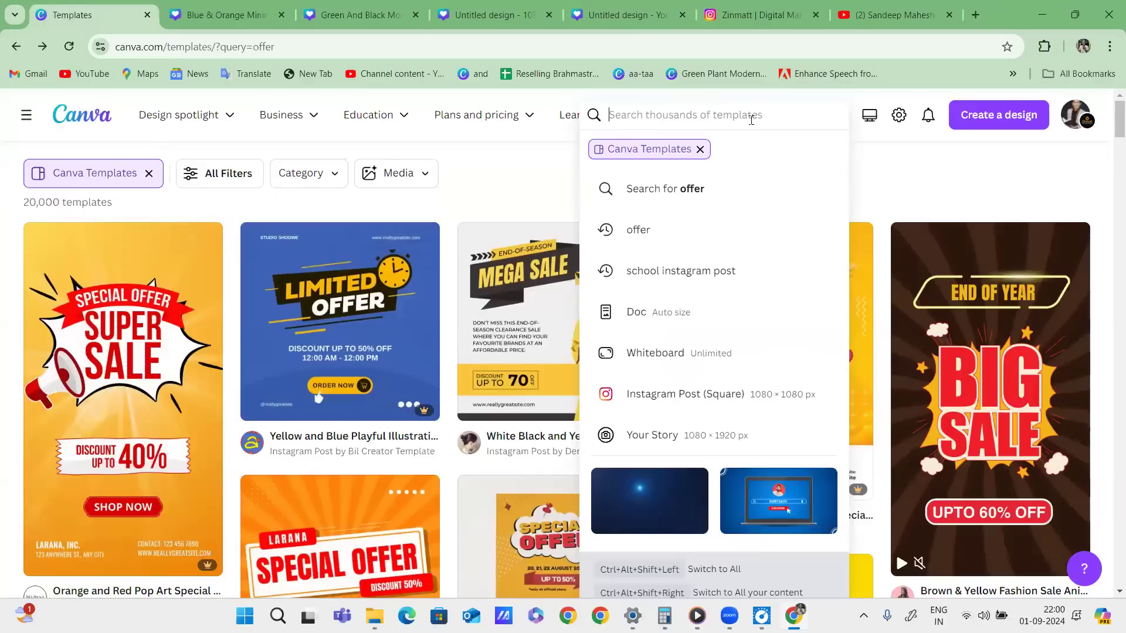
pyautogui.write('english')
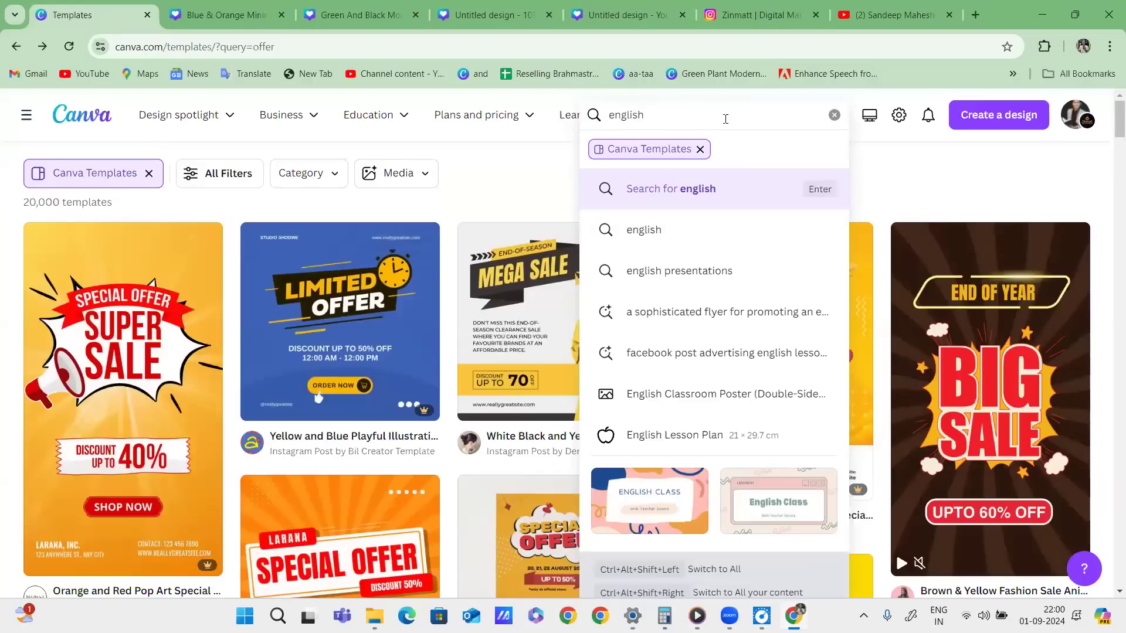
pyautogui.write('instagram post')
pyautogui.press('Return')
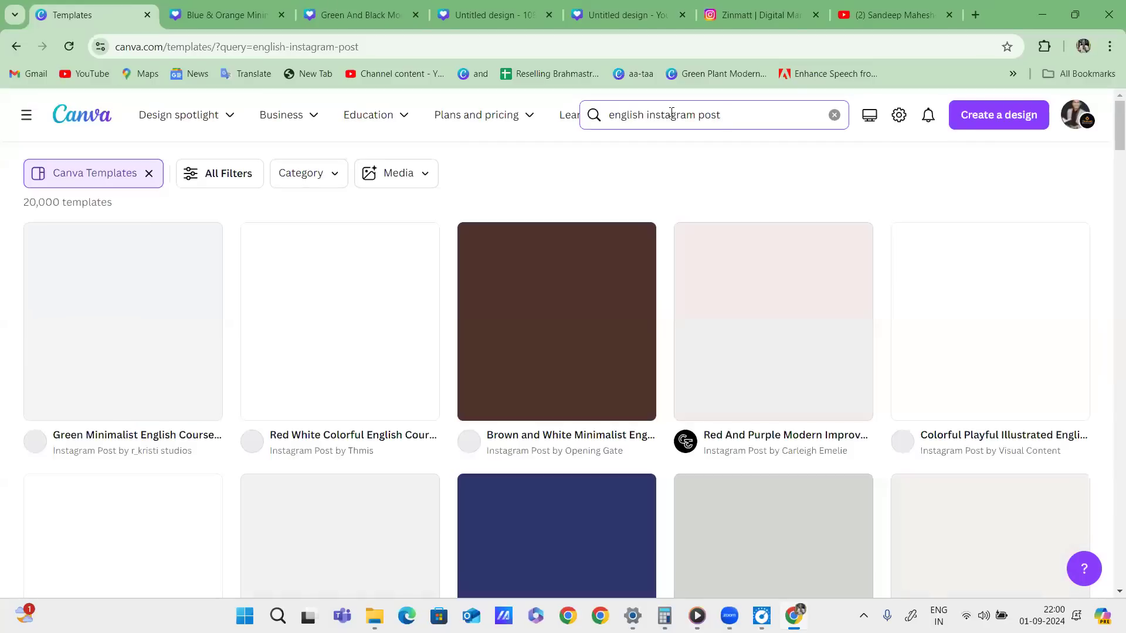
pyautogui.scroll(-1, 834, 330)
pyautogui.scroll(-2, 834, 331)
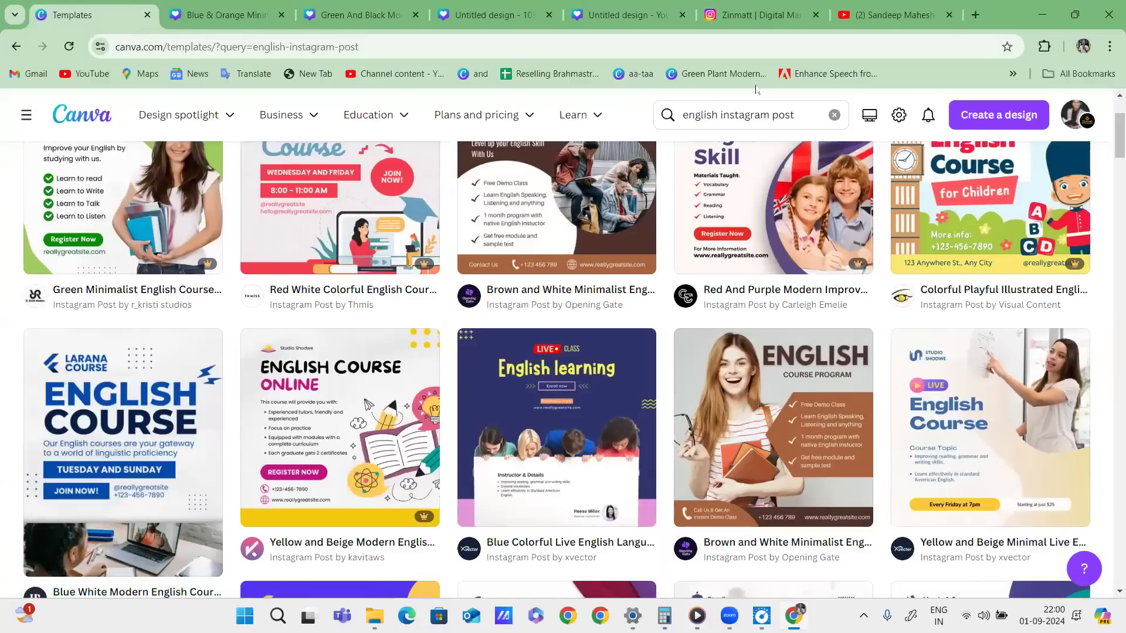
# Replace the query with 'webinar' and run the template search.
pyautogui.click(719, 112)
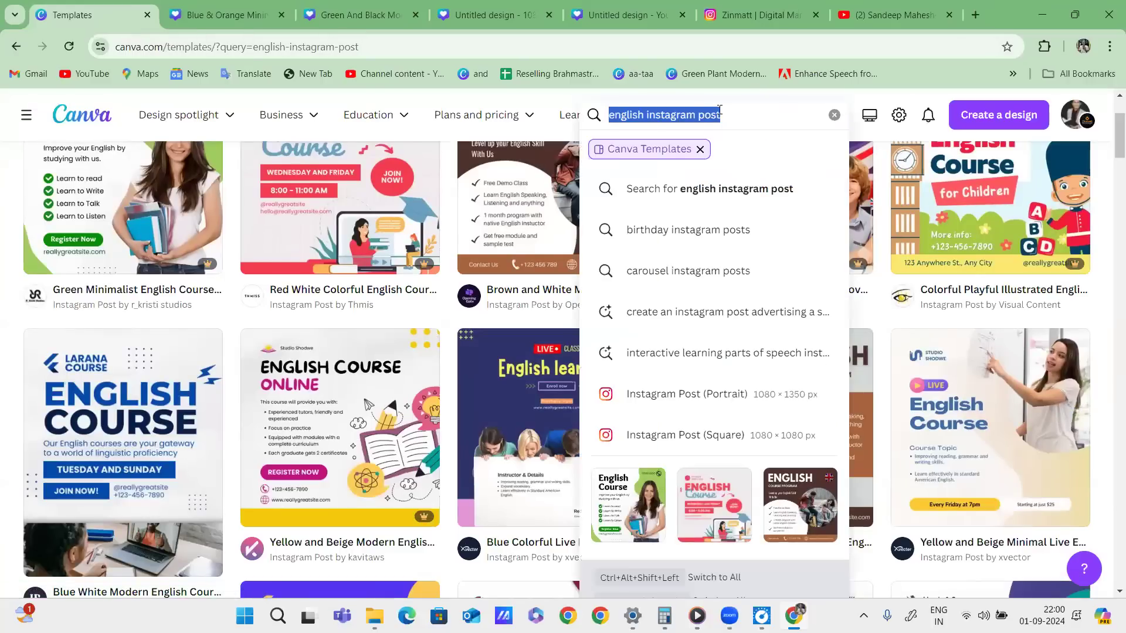
pyautogui.write('webinar')
pyautogui.press('Return')
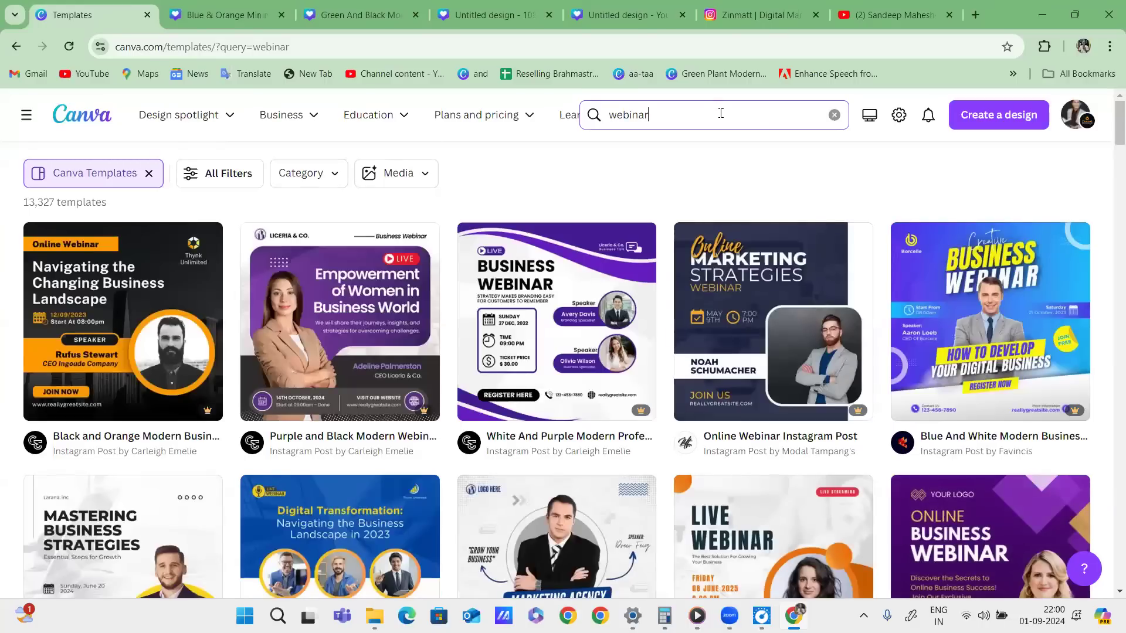
# Browse the 13,327 webinar results and open the White And Purple Modern webinar template.
pyautogui.scroll(-3, 938, 252)
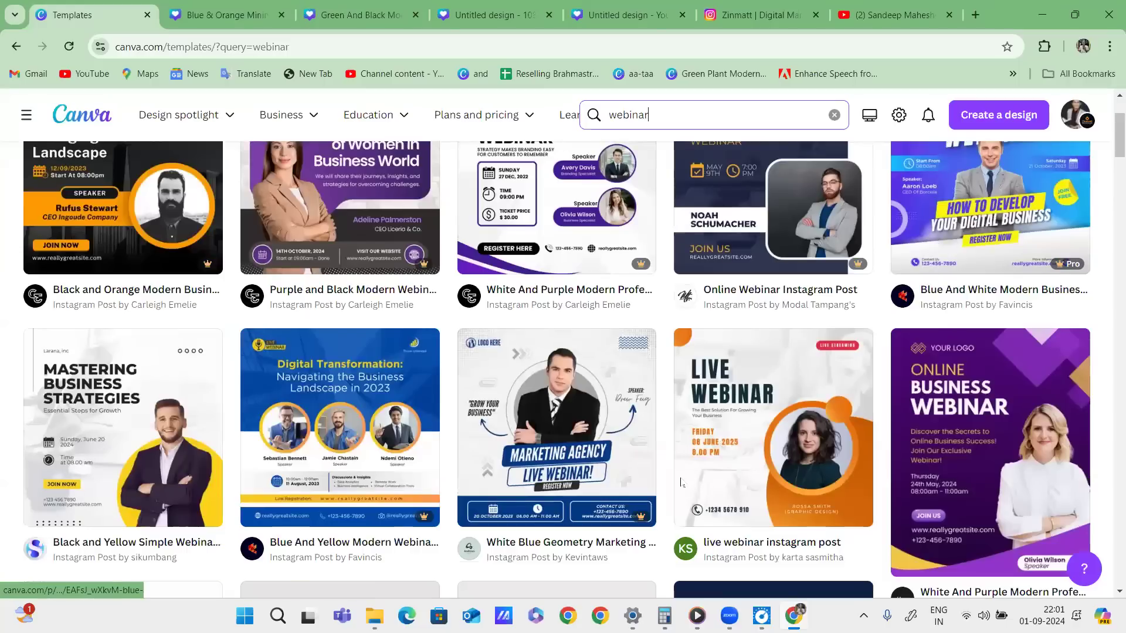
pyautogui.moveTo(547, 346)
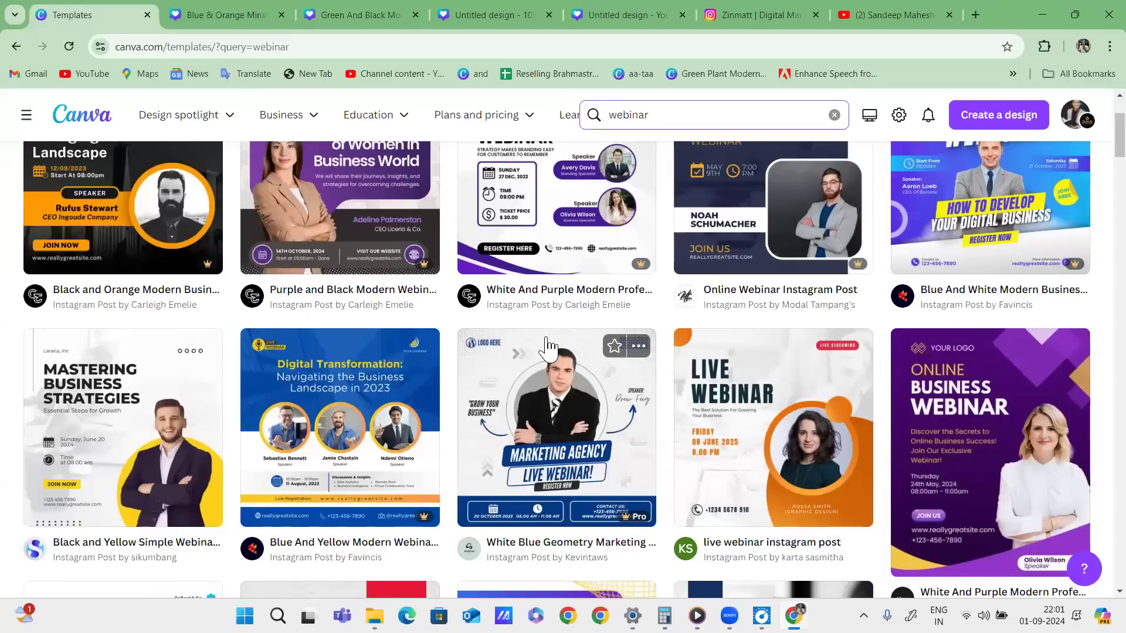
pyautogui.scroll(-6, 547, 346)
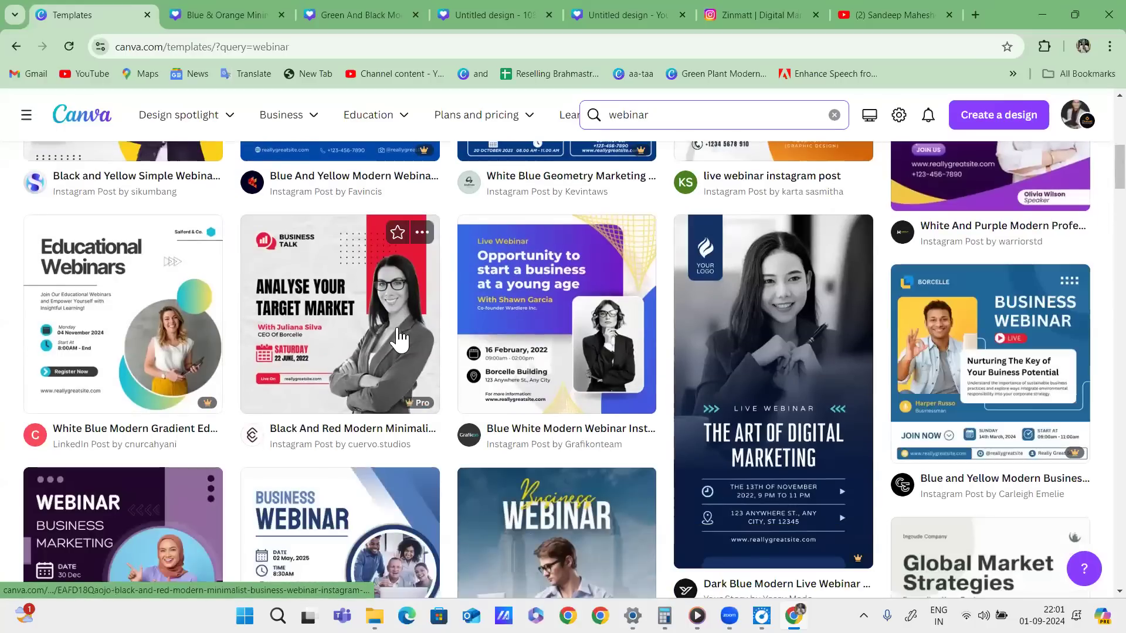
pyautogui.scroll(5, 398, 338)
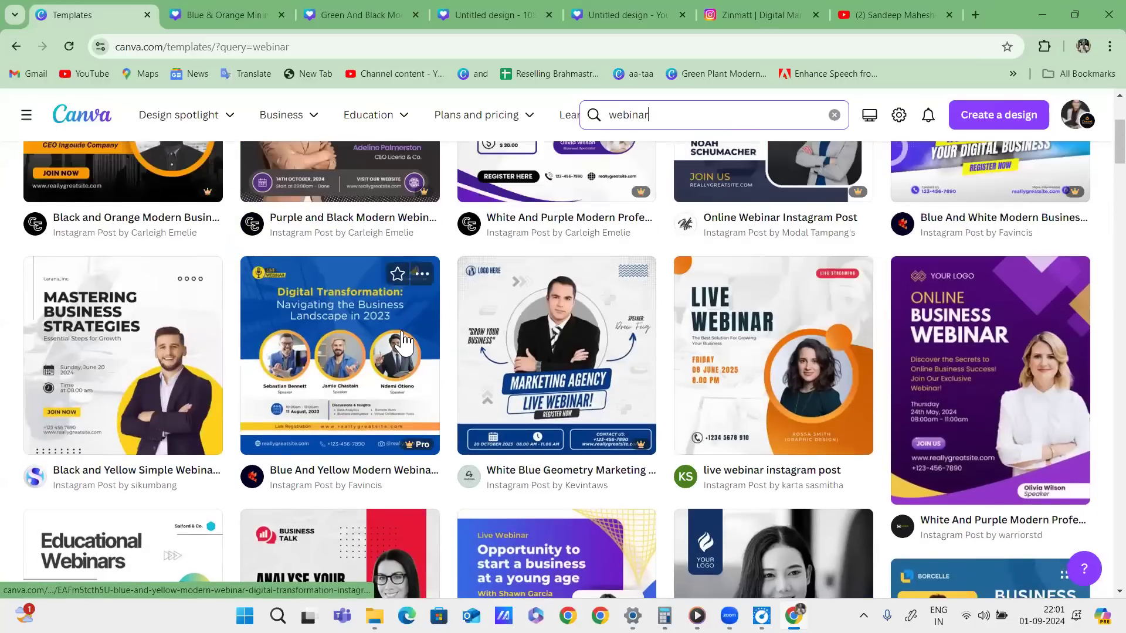
pyautogui.scroll(4, 404, 343)
pyautogui.scroll(-5, 411, 349)
pyautogui.scroll(5, 540, 346)
pyautogui.scroll(-4, 821, 381)
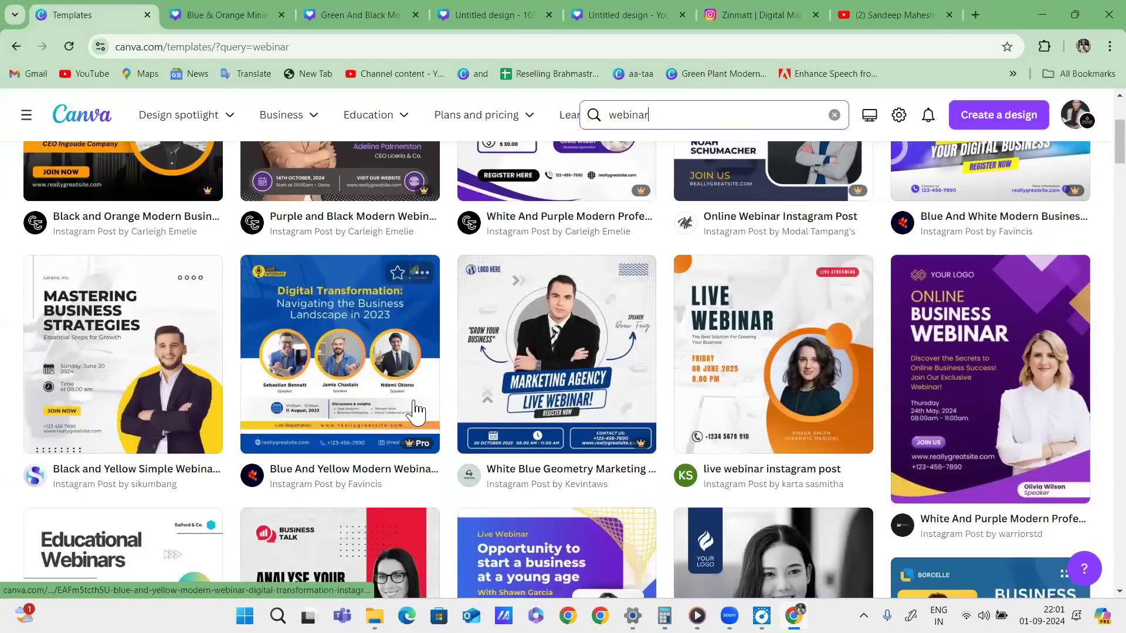
pyautogui.scroll(4, 718, 384)
pyautogui.click(558, 337)
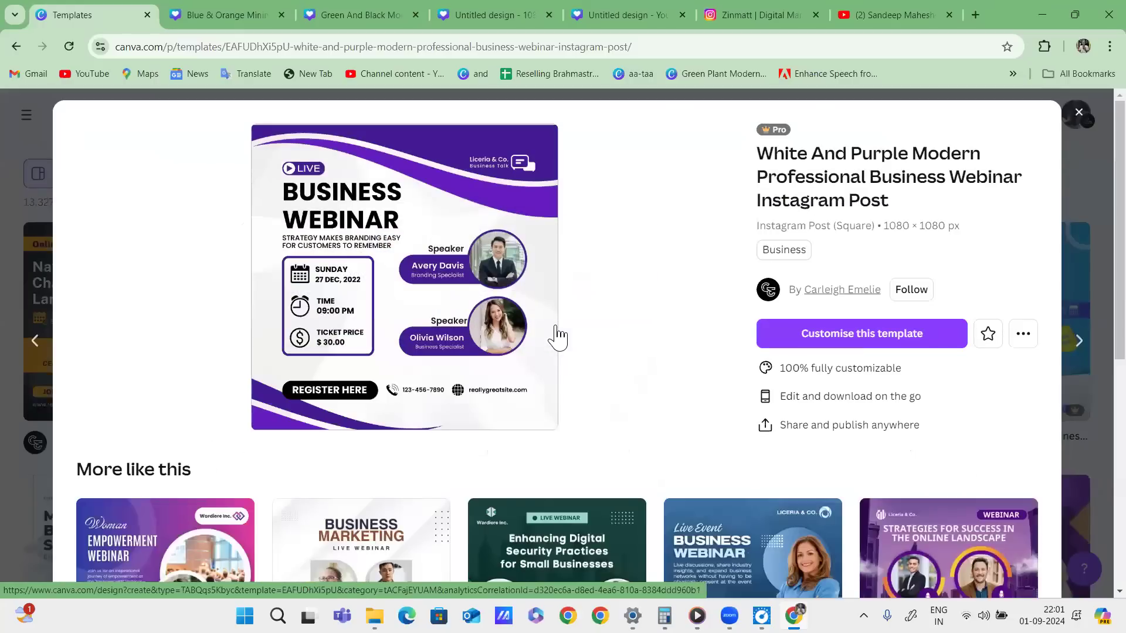
# Annotate the webinar preview with a circle, a squiggle and an underline under the Business tag, then clear them.
pyautogui.moveTo(593, 164)
pyautogui.mouseDown()
pyautogui.moveTo(194, 243)
pyautogui.moveTo(221, 390)
pyautogui.moveTo(637, 181)
pyautogui.moveTo(645, 232)
pyautogui.moveTo(618, 315)
pyautogui.moveTo(727, 241)
pyautogui.mouseUp()
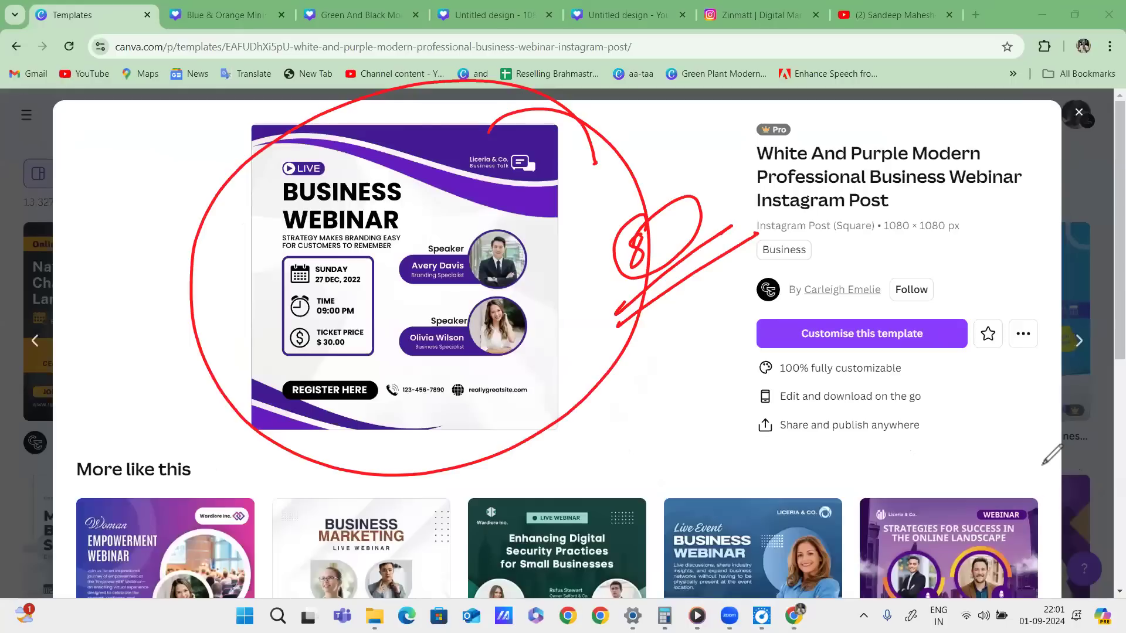
pyautogui.moveTo(532, 295)
pyautogui.mouseDown()
pyautogui.moveTo(572, 291)
pyautogui.moveTo(645, 320)
pyautogui.mouseUp()
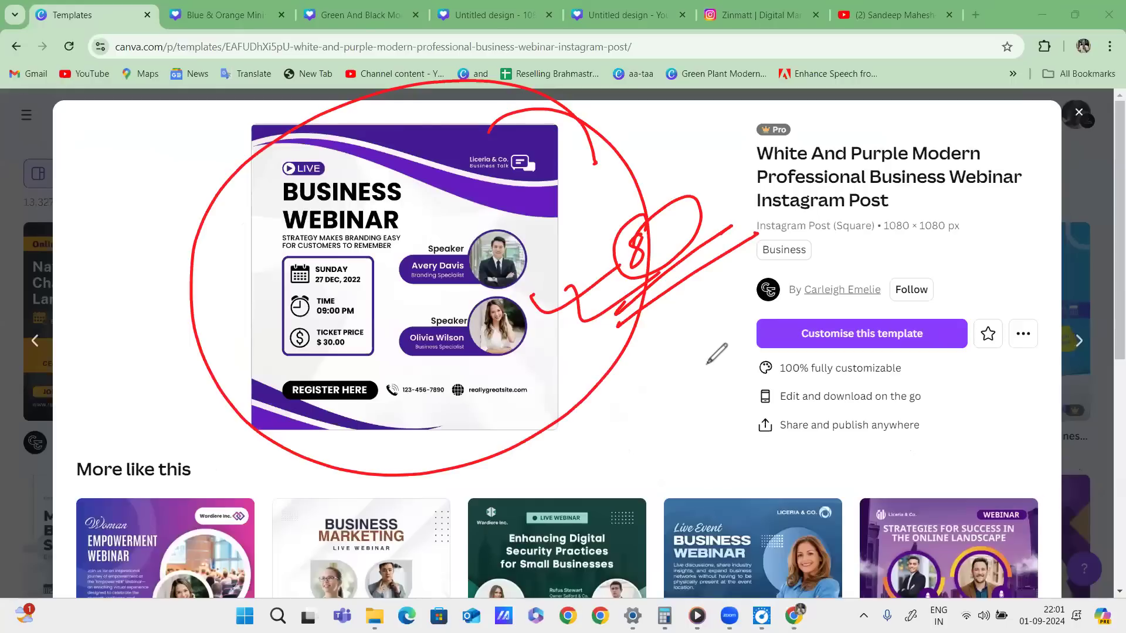
pyautogui.moveTo(786, 269)
pyautogui.mouseDown()
pyautogui.moveTo(880, 271)
pyautogui.moveTo(892, 319)
pyautogui.moveTo(815, 261)
pyautogui.moveTo(924, 294)
pyautogui.mouseUp()
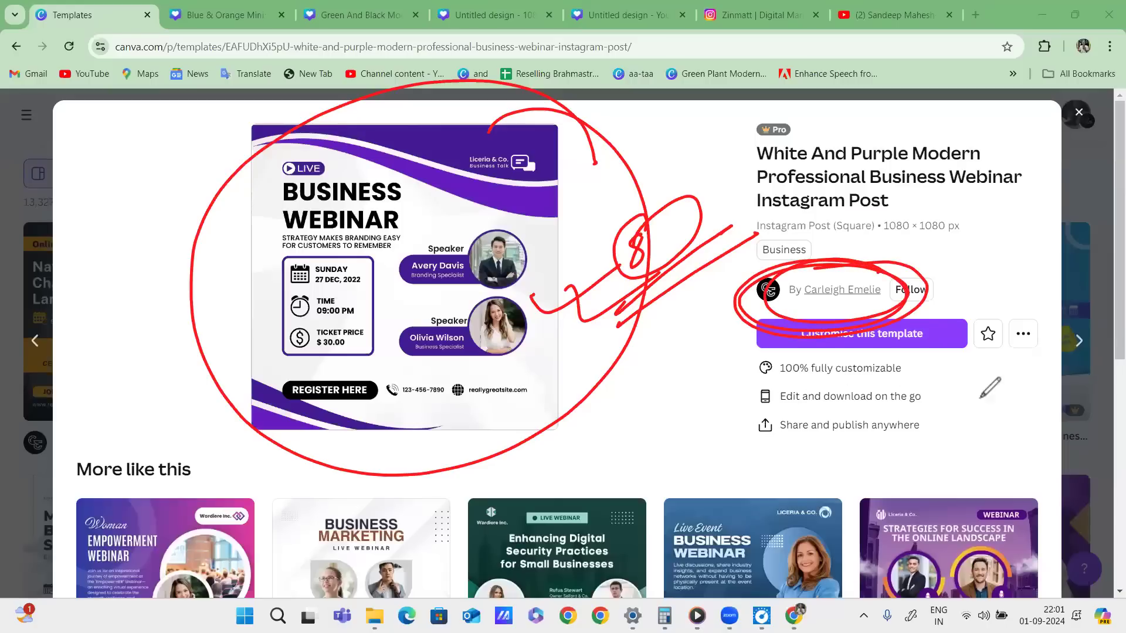
pyautogui.click(1021, 508)
# Circle the preview again, tick beside the speakers, clear the marks and close the preview.
pyautogui.moveTo(607, 146)
pyautogui.mouseDown()
pyautogui.moveTo(151, 360)
pyautogui.moveTo(291, 168)
pyautogui.mouseUp()
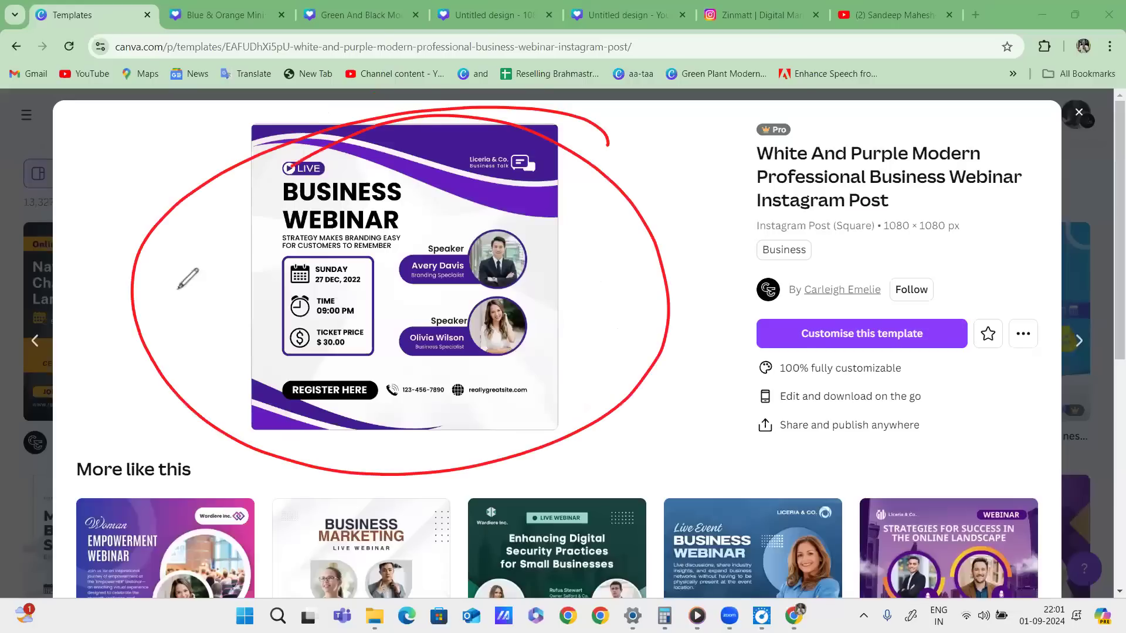
pyautogui.moveTo(524, 274); pyautogui.dragTo(624, 250)
pyautogui.moveTo(545, 344); pyautogui.dragTo(631, 308)
pyautogui.moveTo(524, 403); pyautogui.dragTo(651, 316)
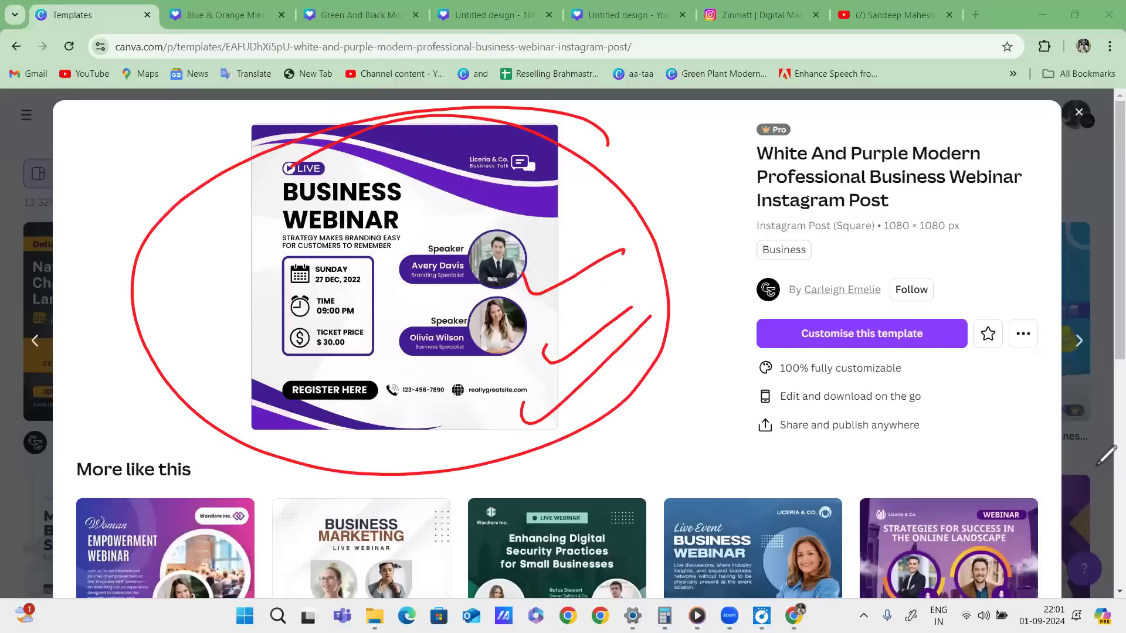
pyautogui.click(1058, 499)
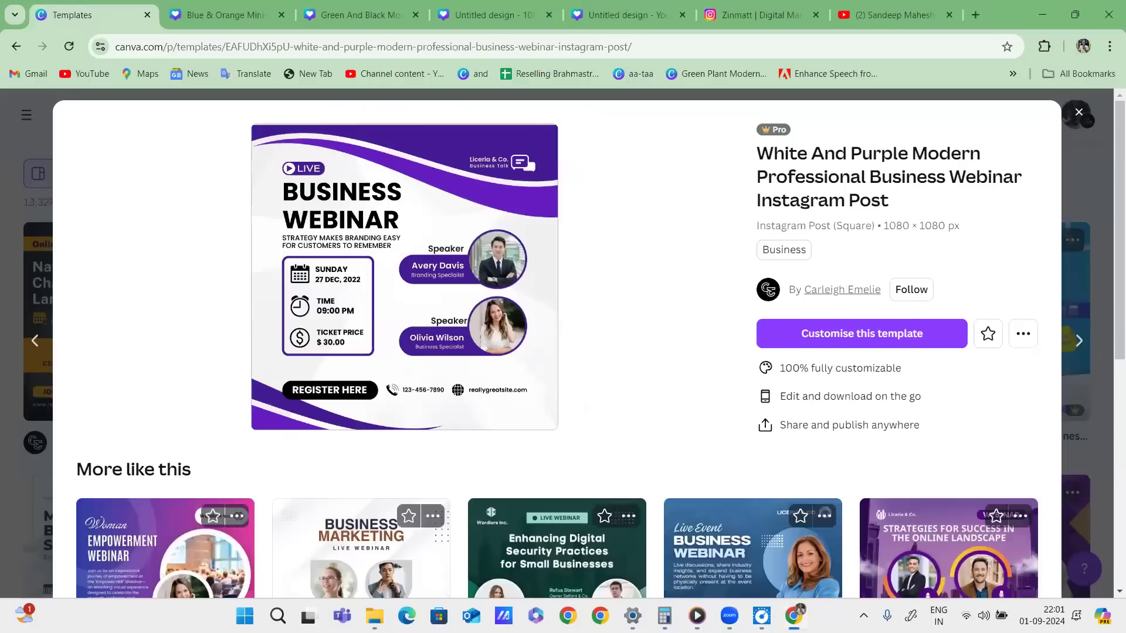
pyautogui.click(1076, 410)
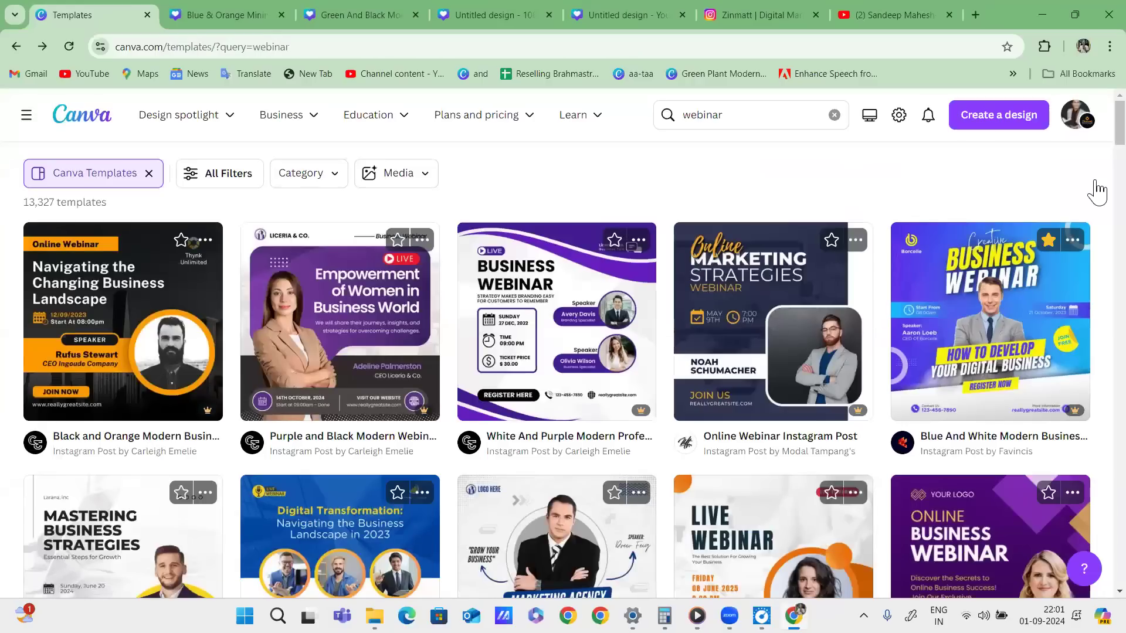
# Replace 'webinar' with 'doctor' in the search box and run the template search.
pyautogui.scroll(-4, 830, 316)
pyautogui.scroll(-12, 829, 315)
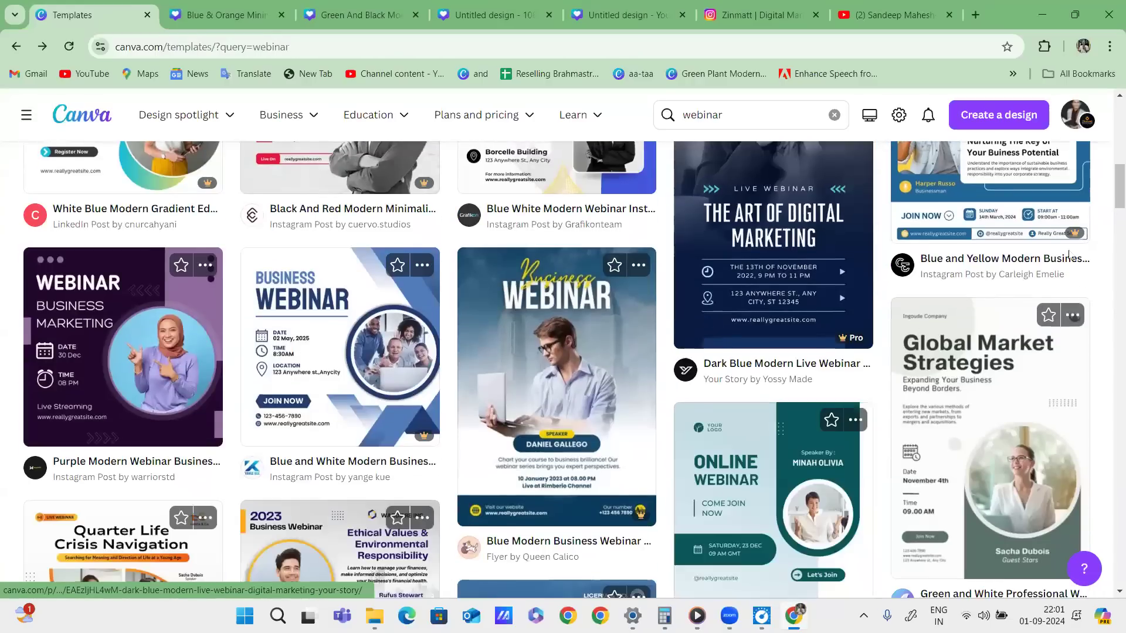
pyautogui.scroll(10, 709, 337)
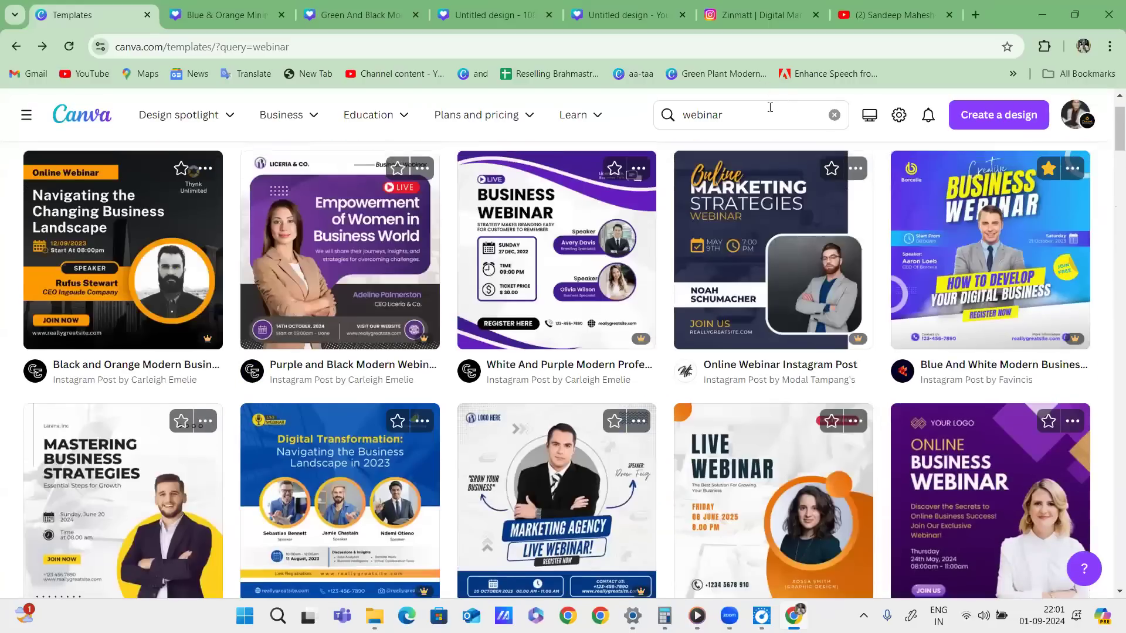
pyautogui.click(765, 109)
pyautogui.write('doctor')
pyautogui.press('Return')
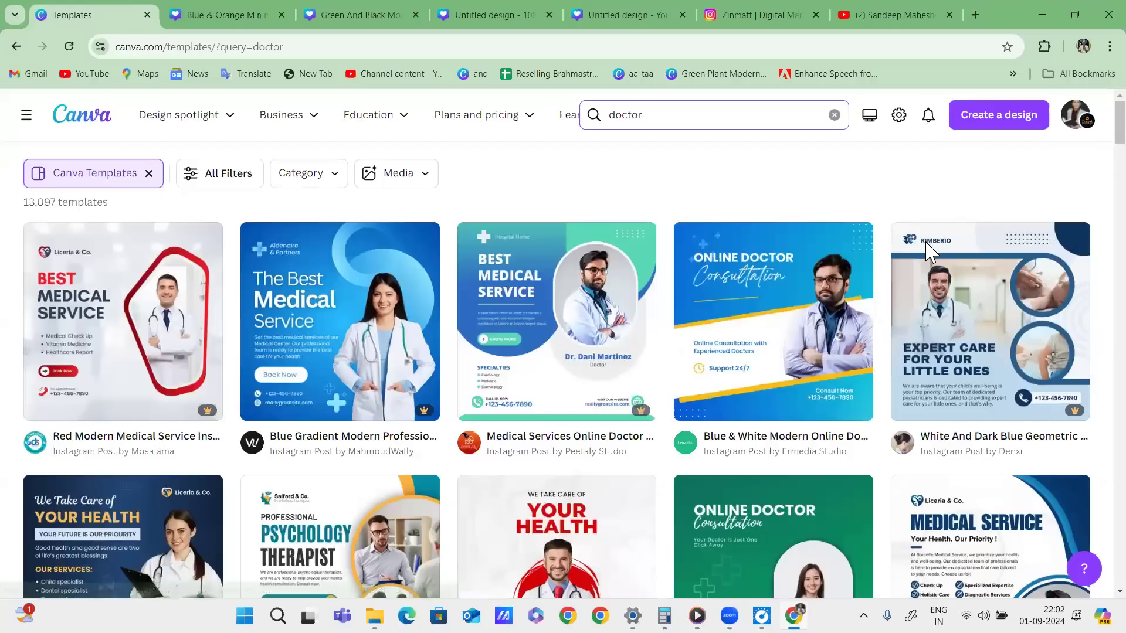
pyautogui.scroll(-5, 923, 188)
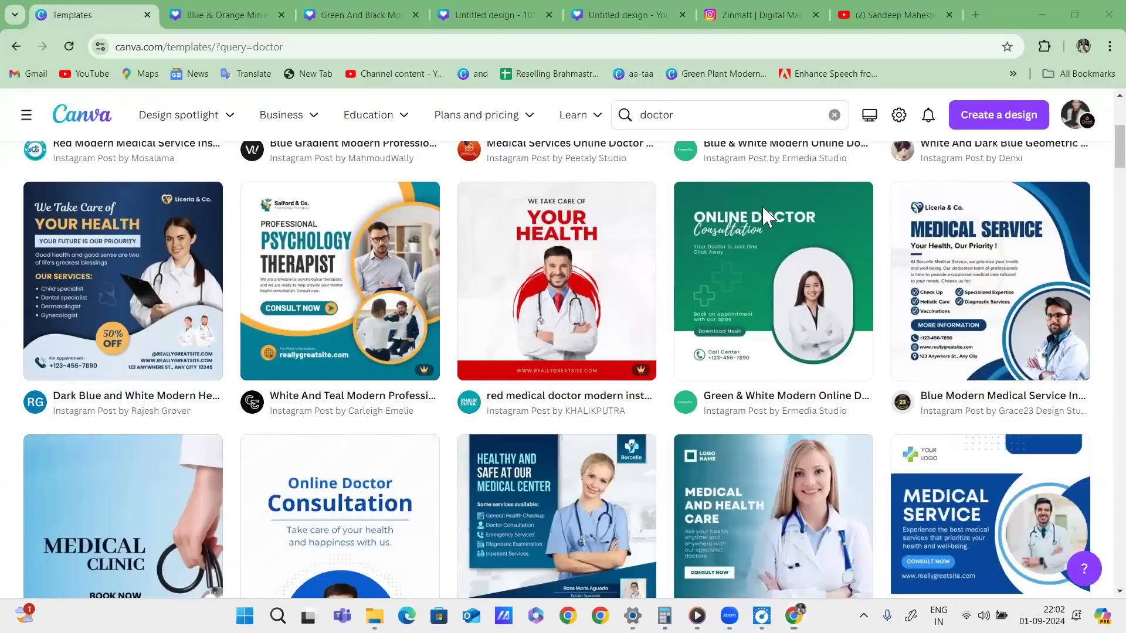
pyautogui.scroll(-5, 855, 299)
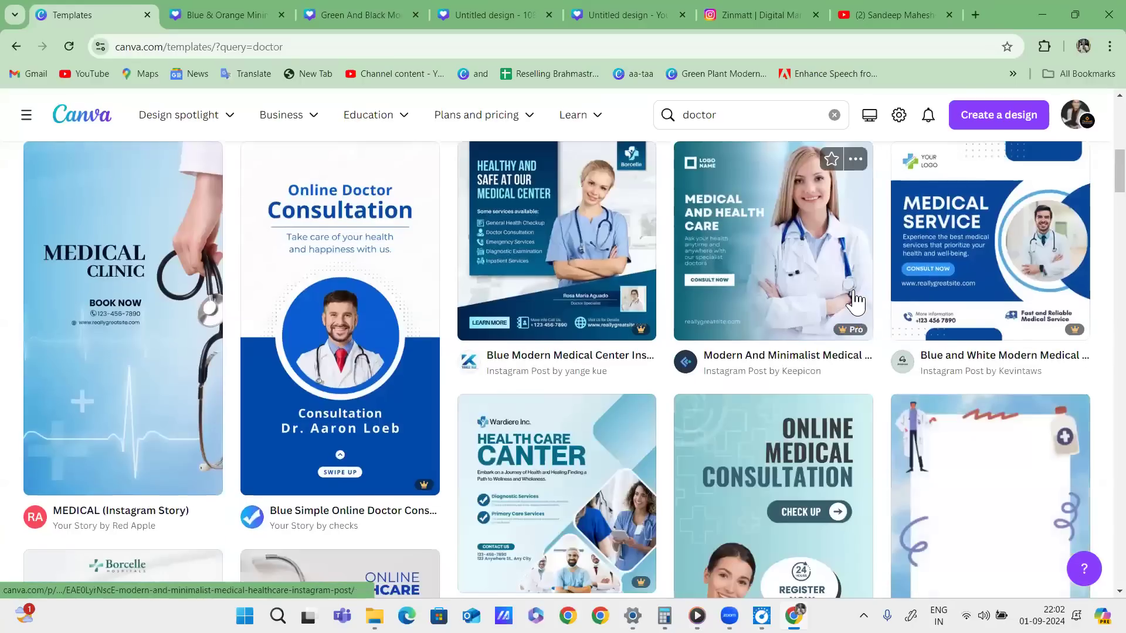
pyautogui.scroll(-1, 855, 299)
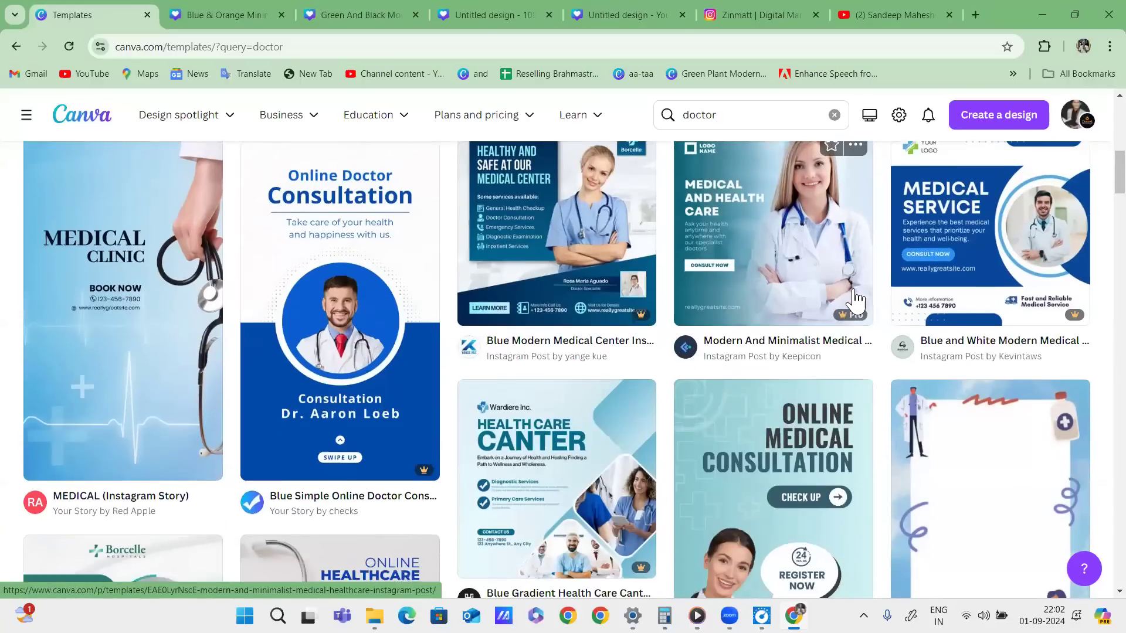
pyautogui.scroll(-9, 855, 300)
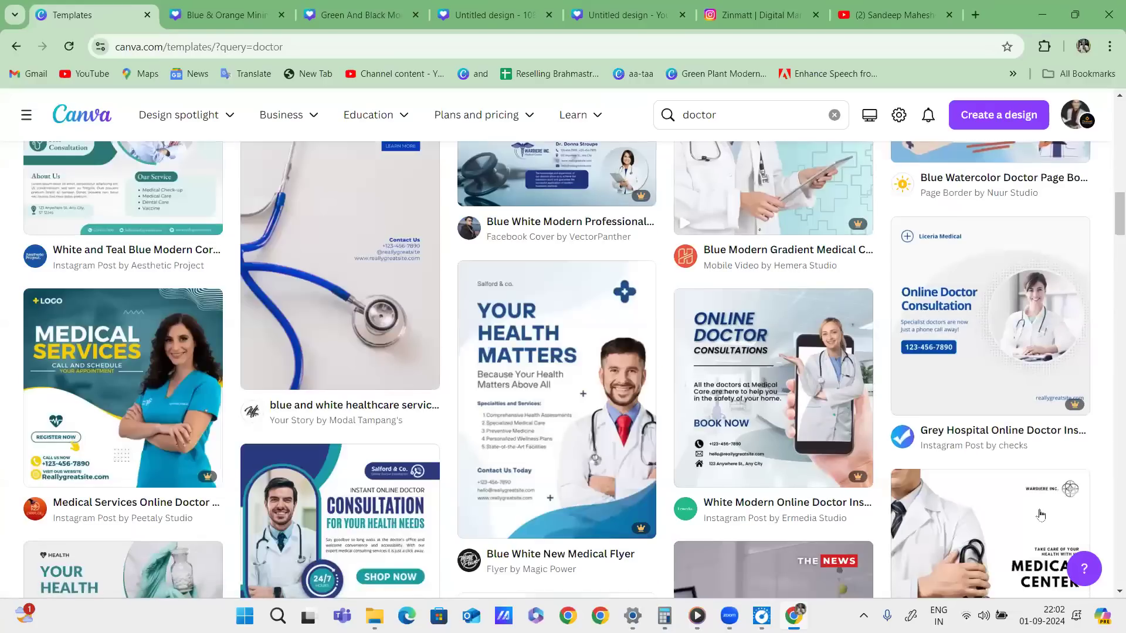
pyautogui.scroll(1, 1092, 108)
pyautogui.scroll(8, 1092, 109)
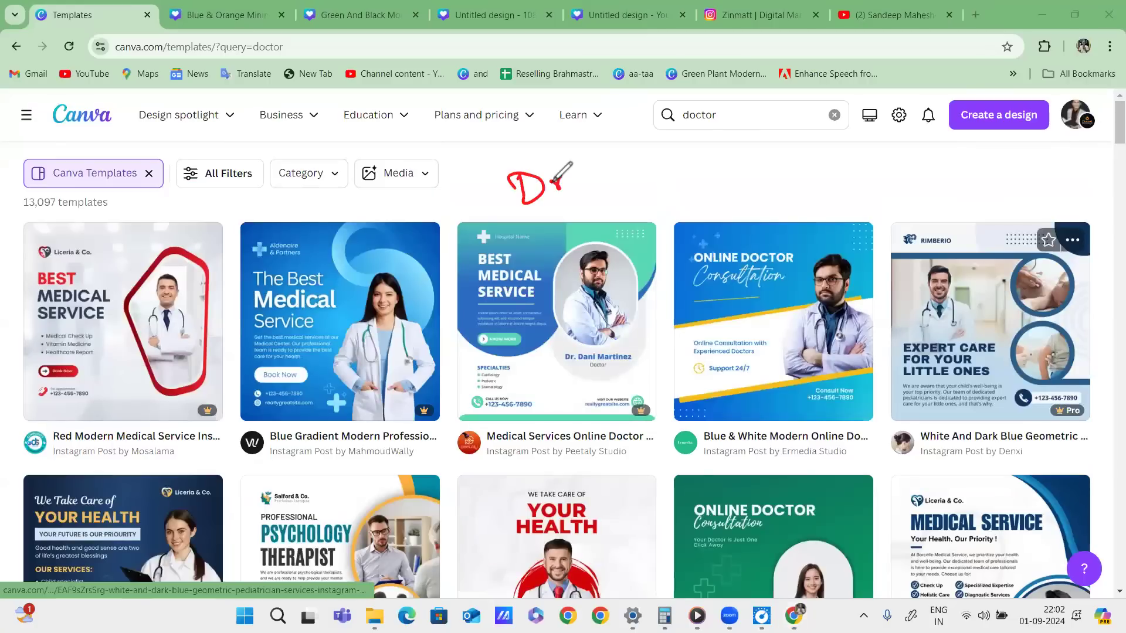
pyautogui.moveTo(553, 186)
pyautogui.mouseDown()
pyautogui.moveTo(621, 164)
pyautogui.moveTo(633, 147)
pyautogui.moveTo(695, 149)
pyautogui.moveTo(633, 158)
pyautogui.mouseUp()
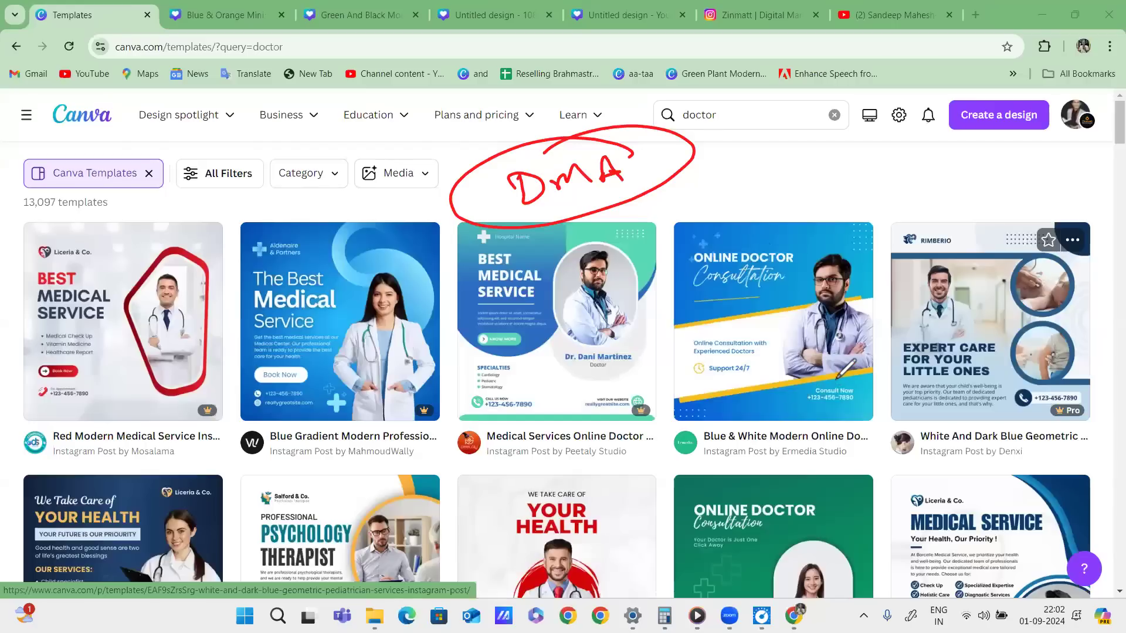
pyautogui.click(817, 136)
pyautogui.moveTo(680, 154)
pyautogui.mouseDown()
pyautogui.moveTo(785, 148)
pyautogui.moveTo(753, 154)
pyautogui.mouseUp()
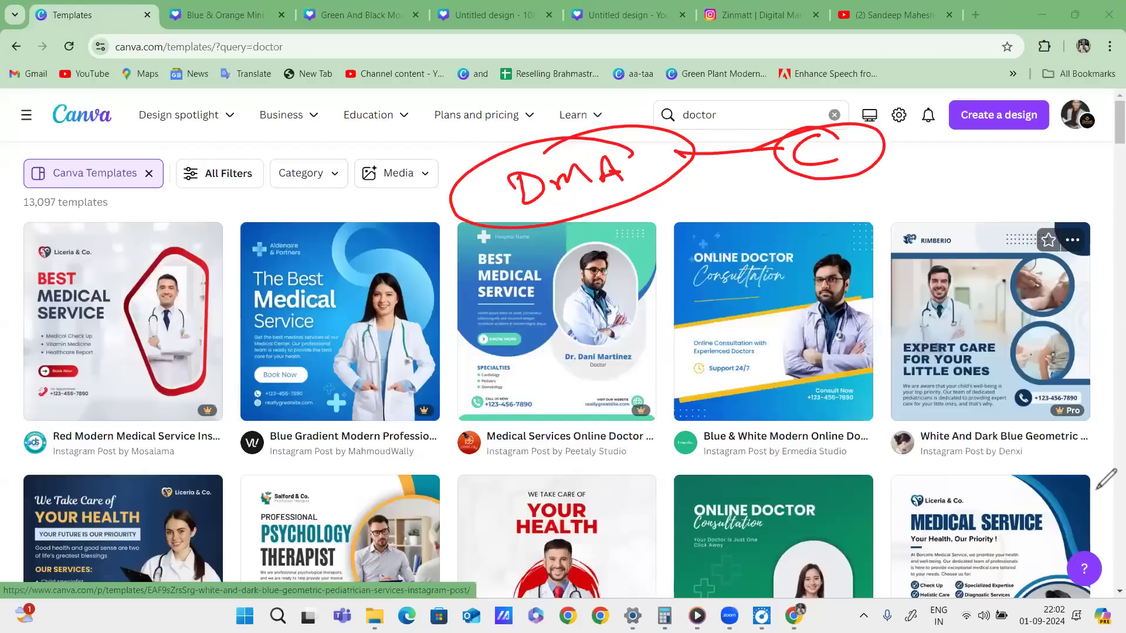
pyautogui.press('e')
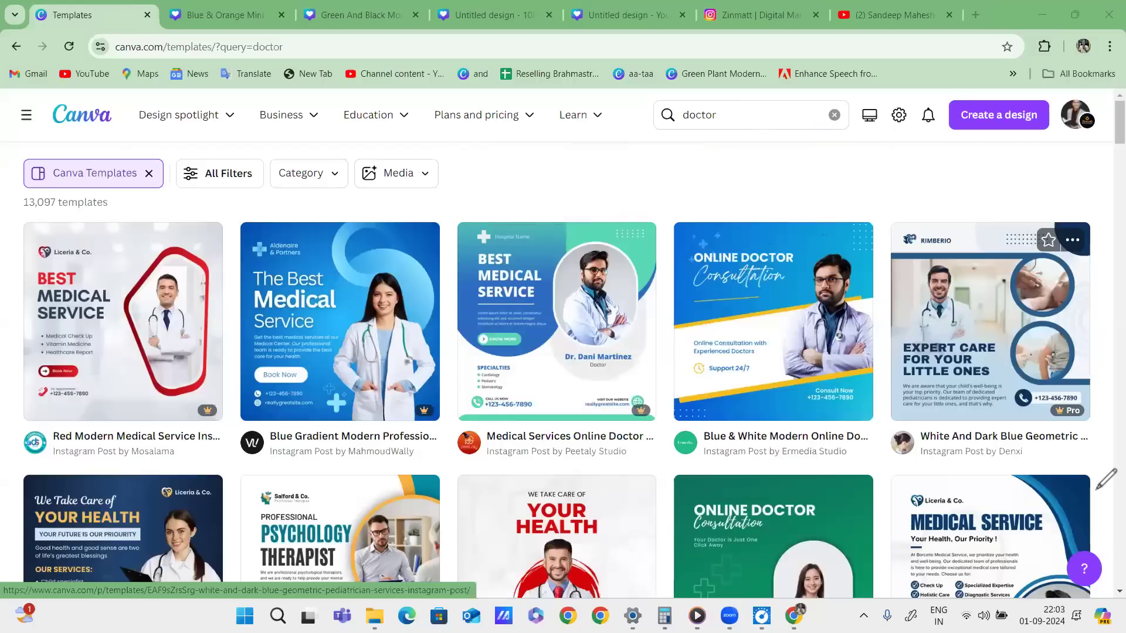
# Clear the doctor search, remove the templates-only filter and search for 'birthday'.
pyautogui.scroll(-5, 864, 331)
pyautogui.scroll(5, 863, 331)
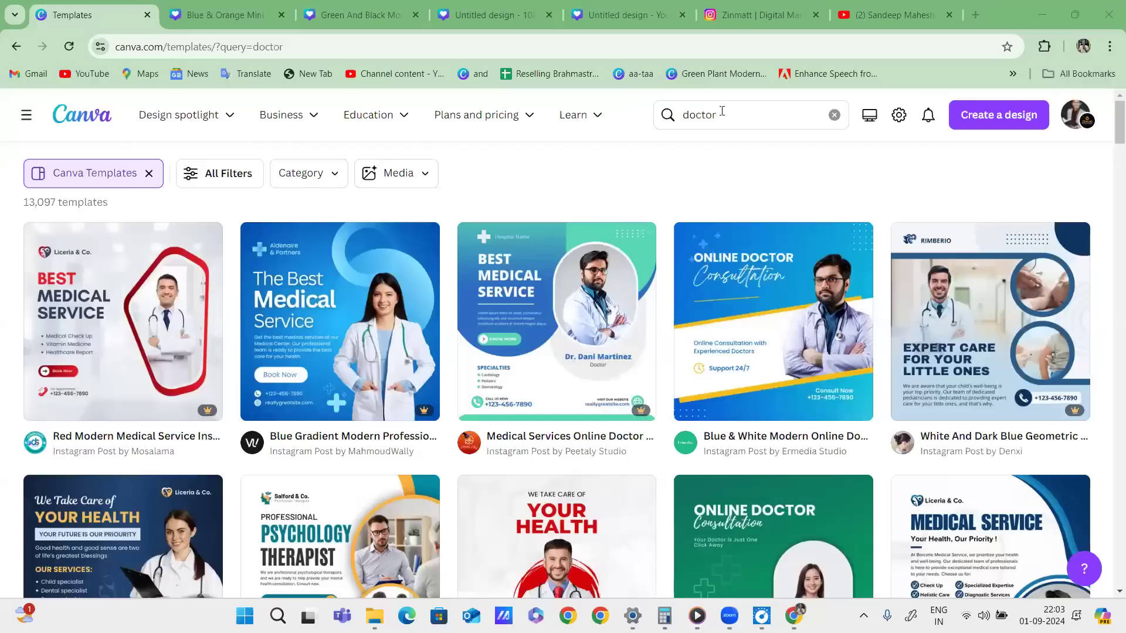
pyautogui.click(834, 114)
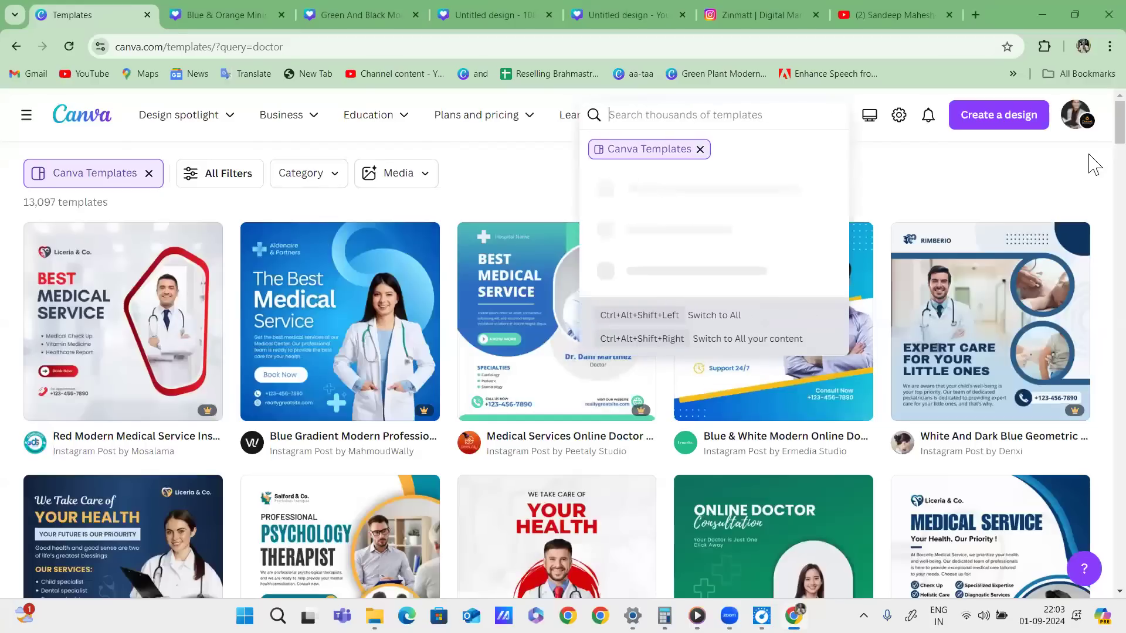
pyautogui.click(700, 150)
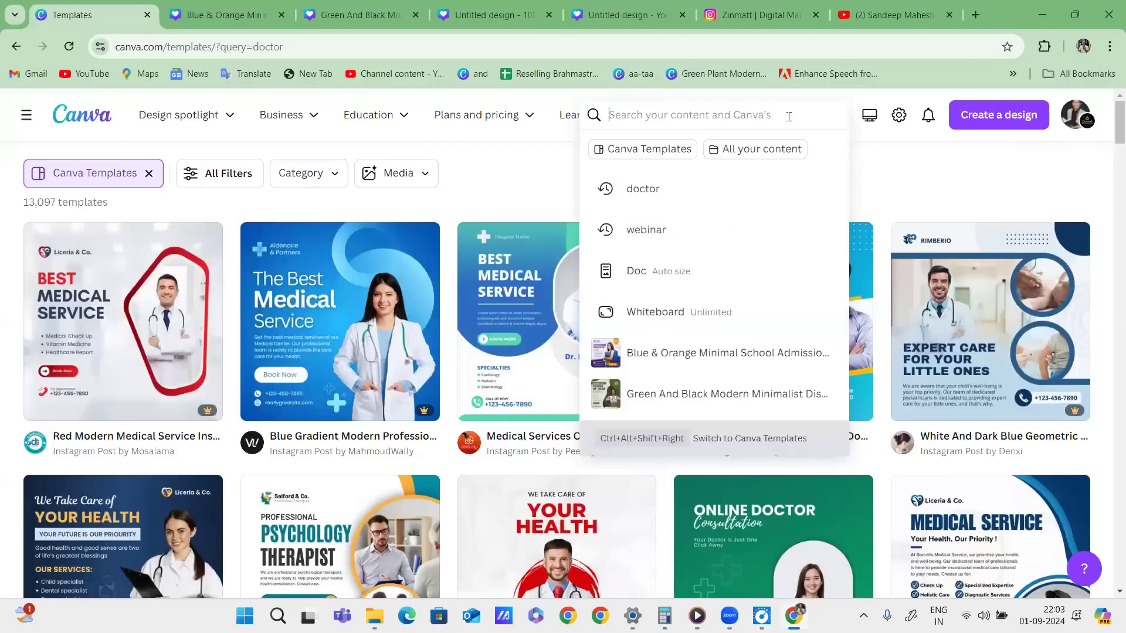
pyautogui.write('birthday')
pyautogui.press('Return')
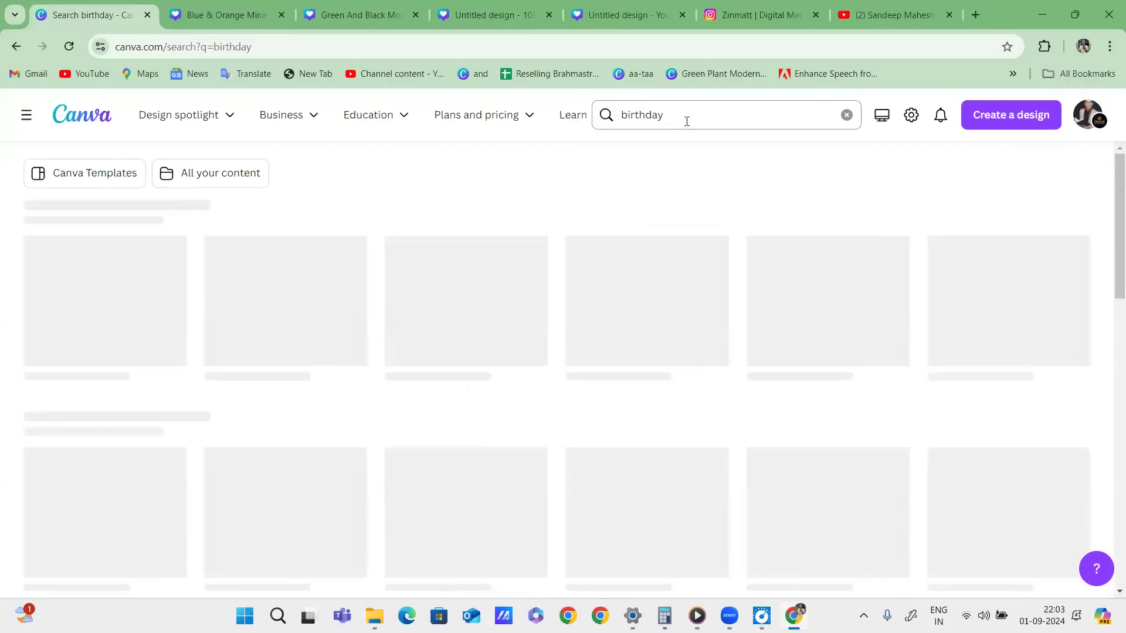
# Limit the birthday search to Canva templates and scroll through the 20,000 results.
pyautogui.click(681, 117)
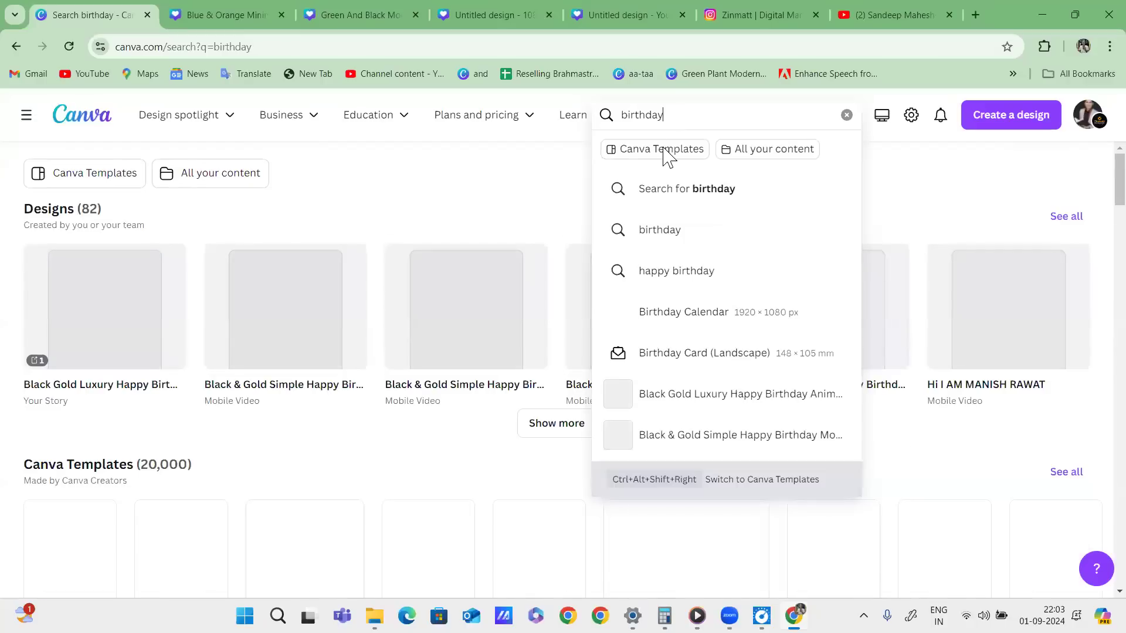
pyautogui.click(664, 150)
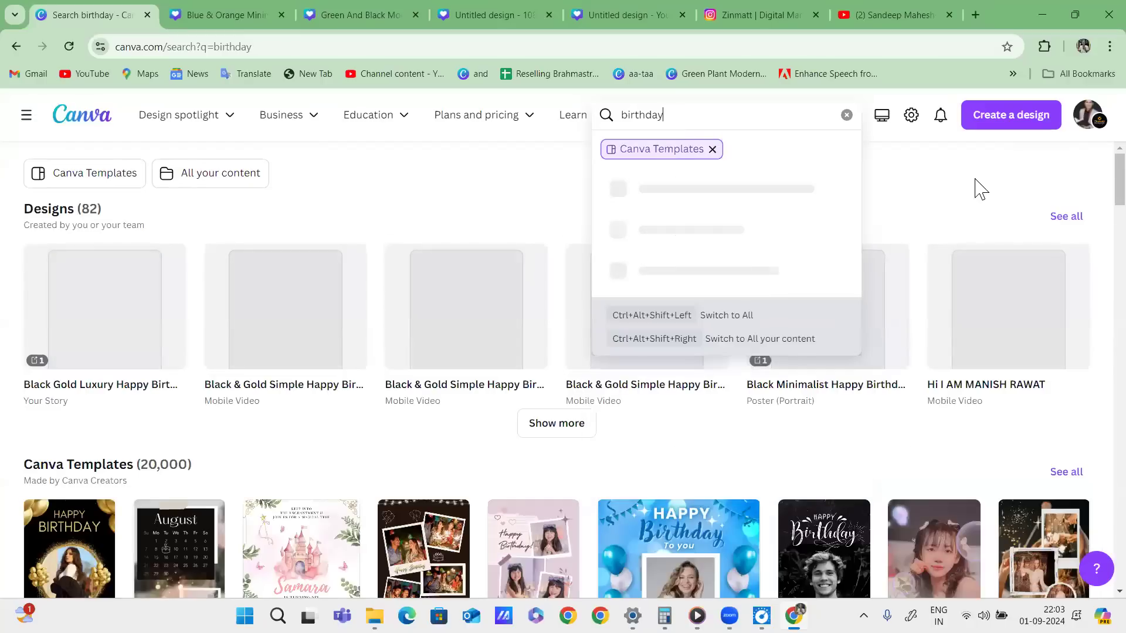
pyautogui.press('Return')
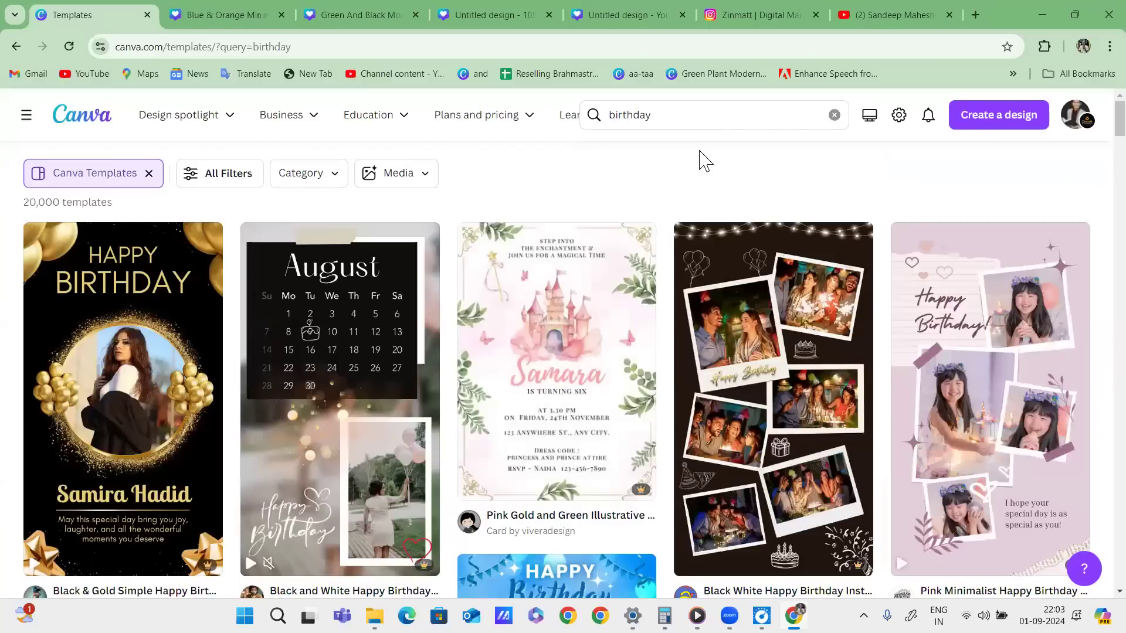
pyautogui.scroll(-3, 687, 247)
pyautogui.scroll(-5, 674, 322)
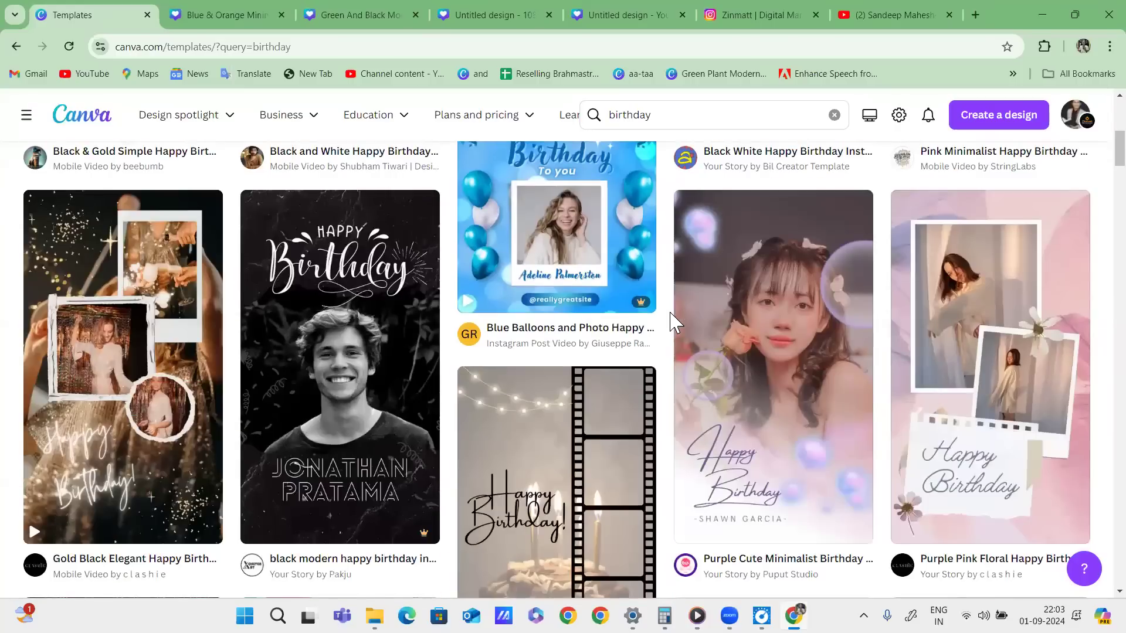
pyautogui.scroll(-5, 674, 322)
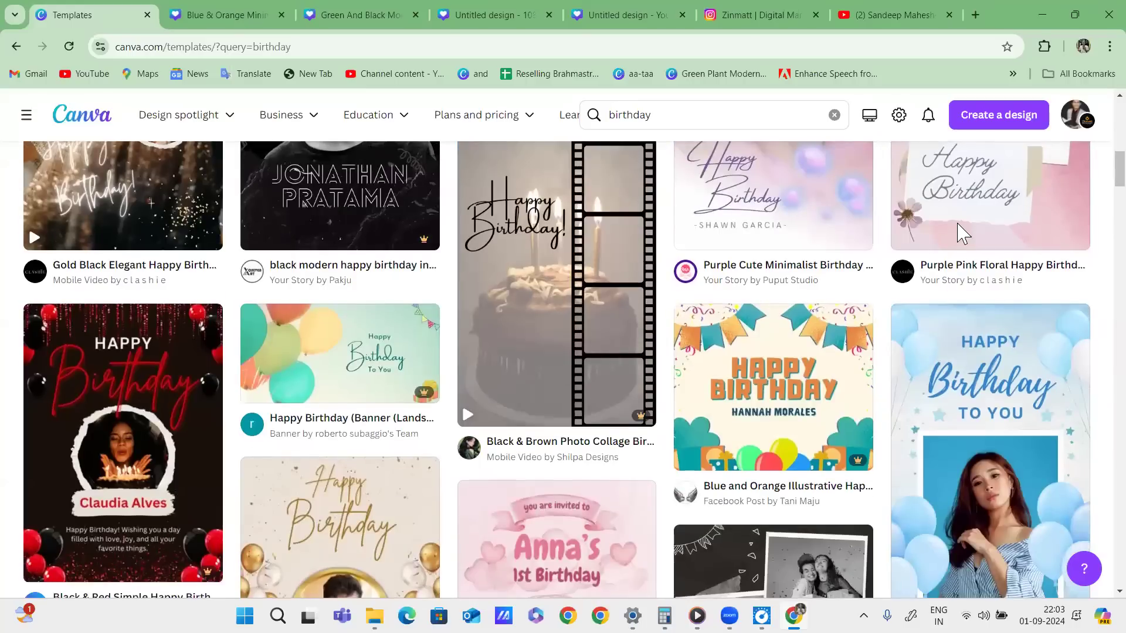
pyautogui.scroll(-10, 680, 282)
pyautogui.scroll(-9, 680, 274)
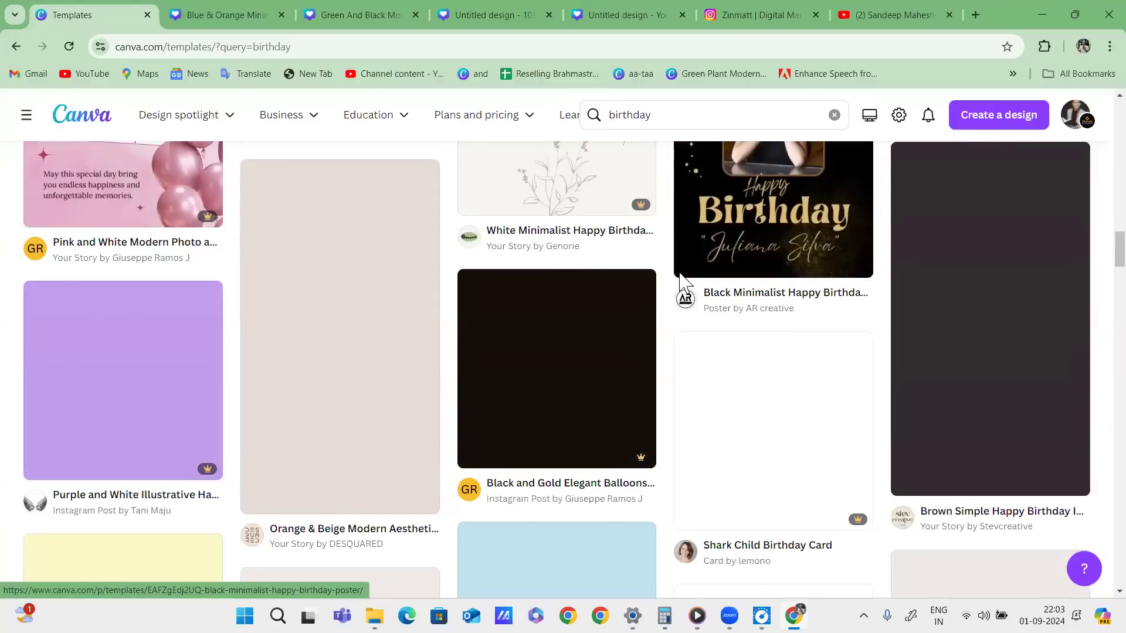
pyautogui.scroll(-5, 683, 285)
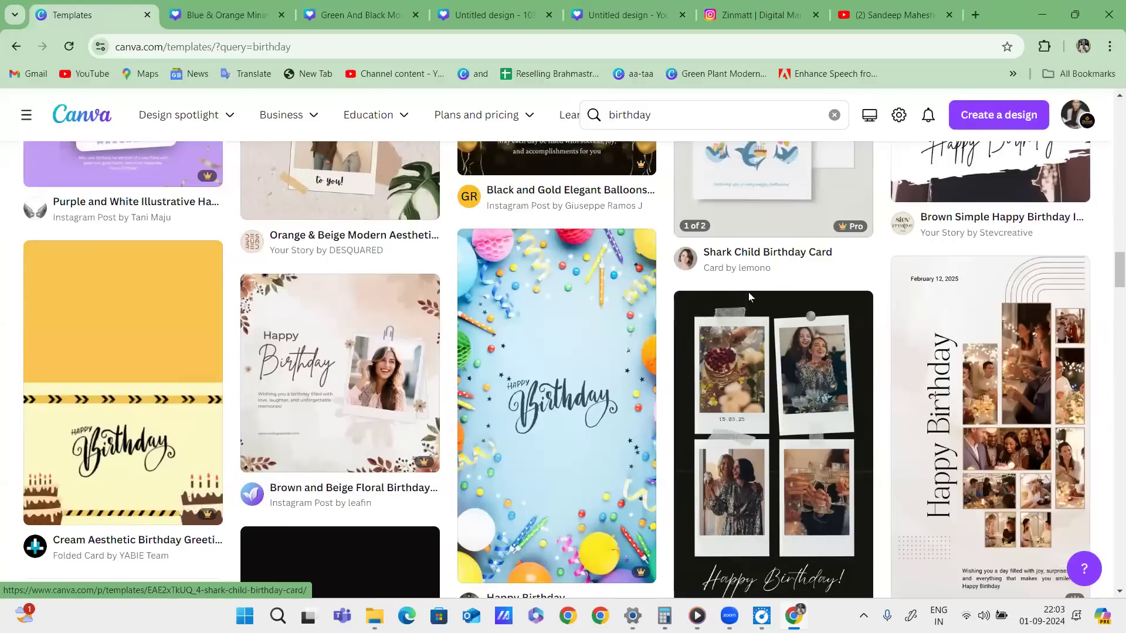
pyautogui.scroll(5, 686, 289)
# Open the Black and Gold Elegant Balloons birthday template in the browser editor instead of the desktop app.
pyautogui.click(593, 367)
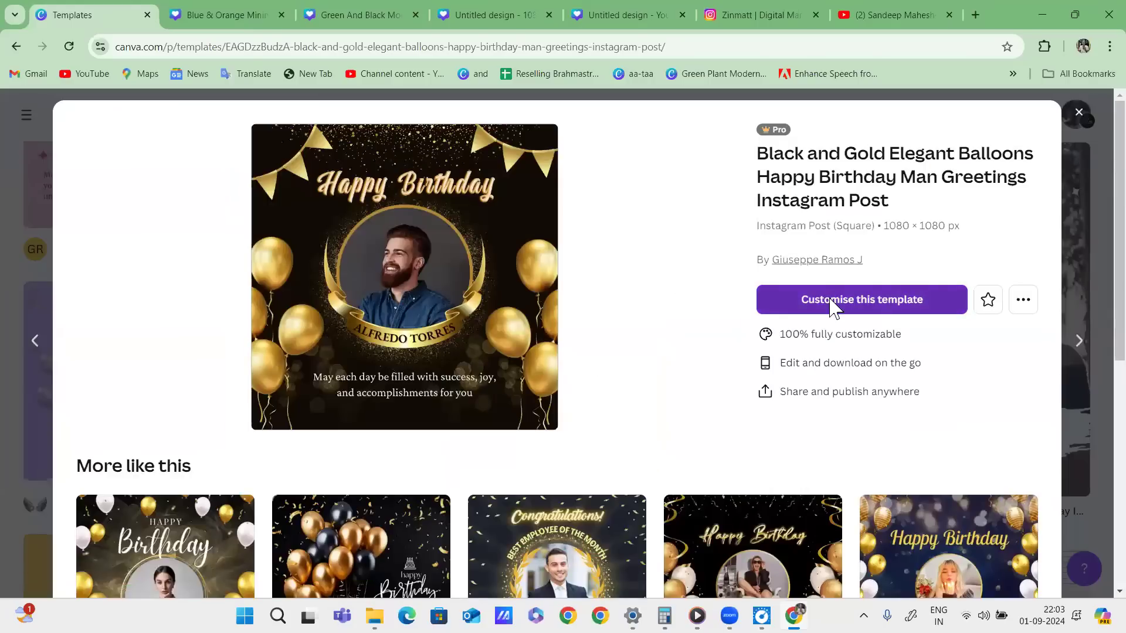
pyautogui.click(836, 306)
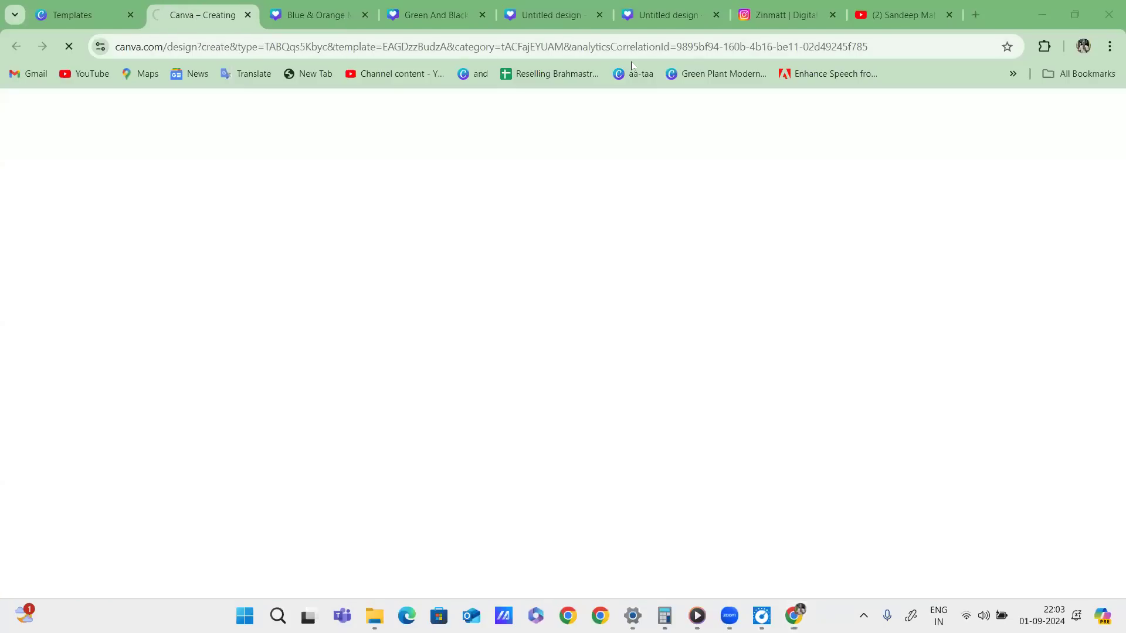
pyautogui.click(683, 185)
pyautogui.click(599, 412)
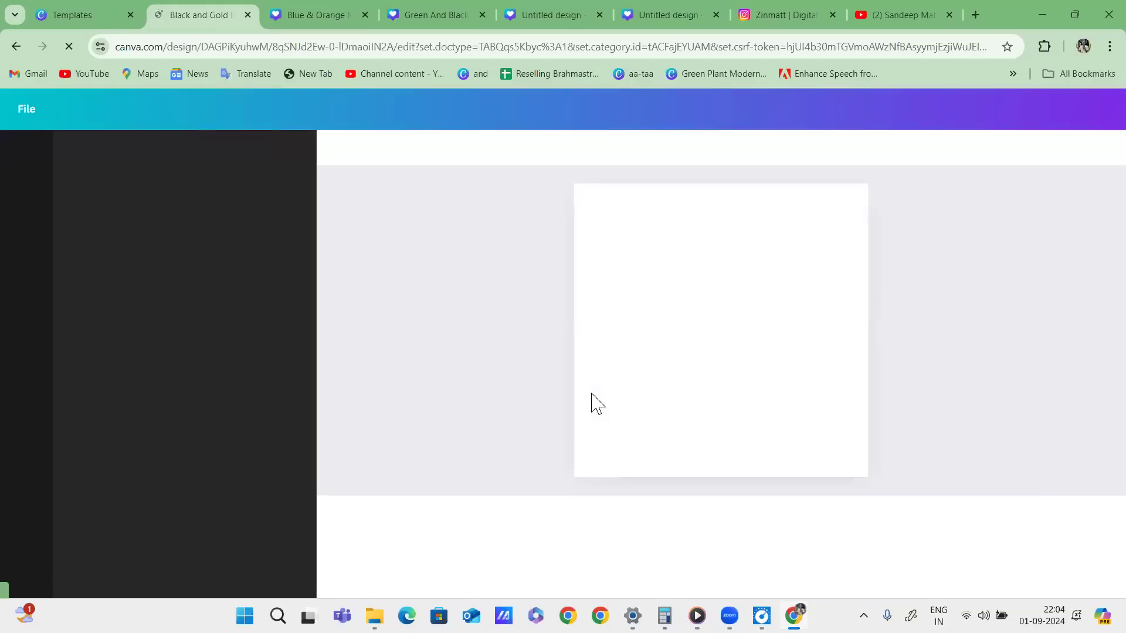
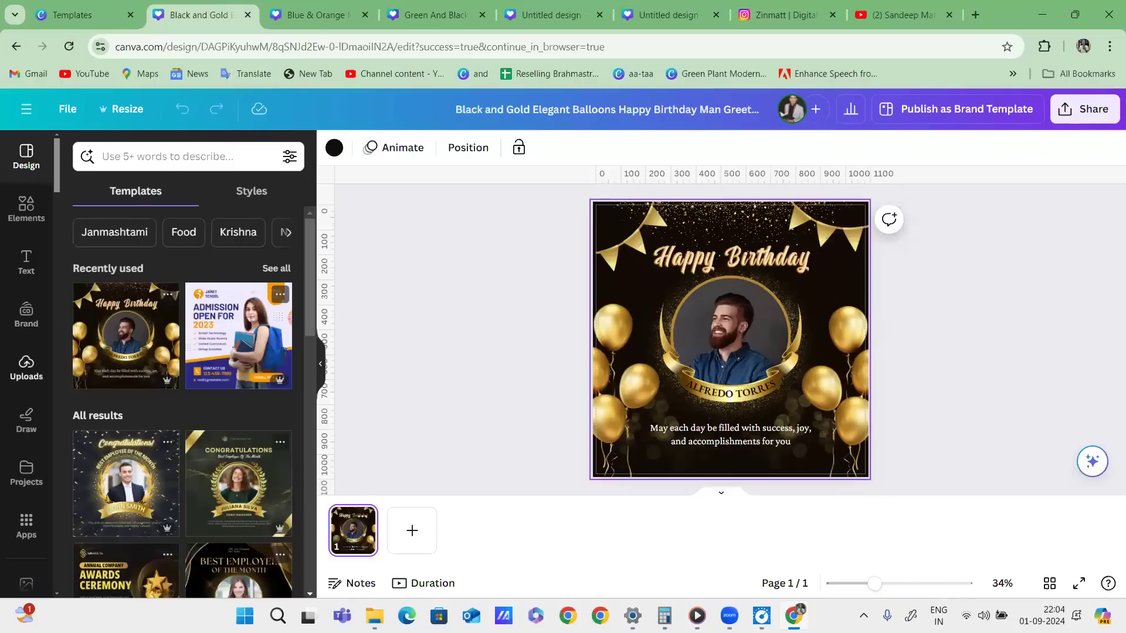
# Drop the first uploaded photo into the portrait frame and replace the placeholder banner text with the honoree's name.
pyautogui.click(26, 368)
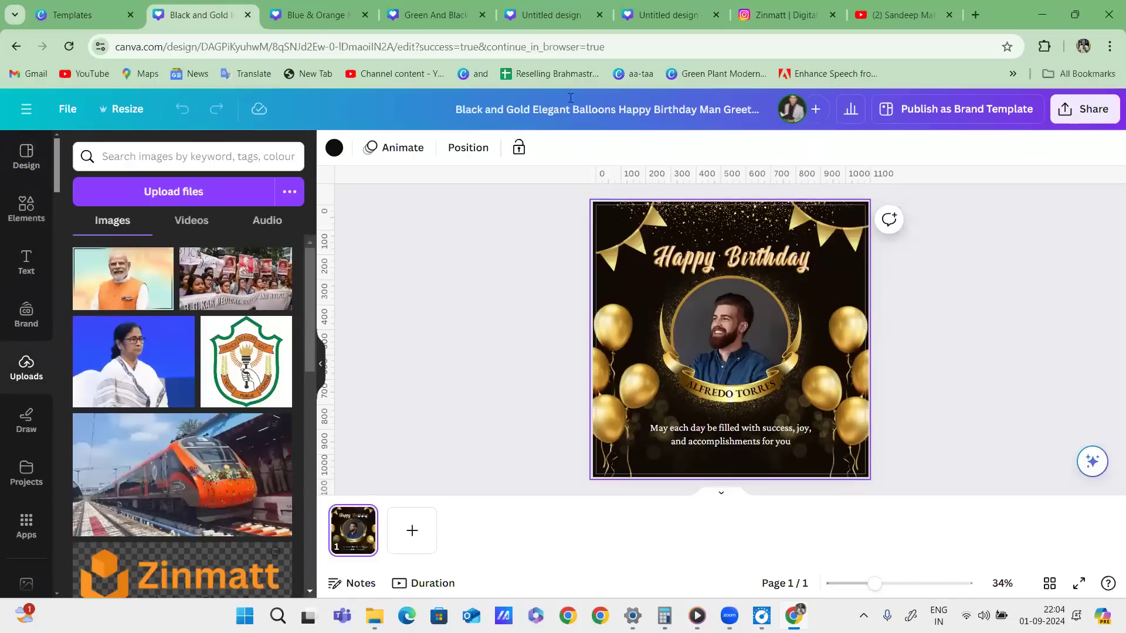
pyautogui.moveTo(146, 295); pyautogui.dragTo(720, 298)
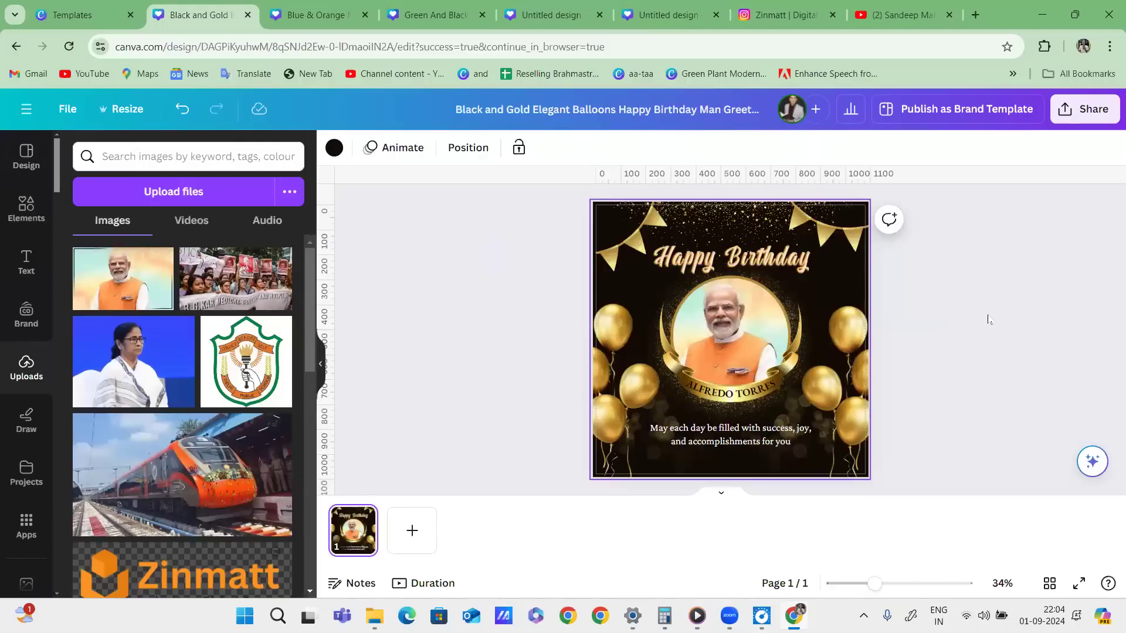
pyautogui.doubleClick(746, 394)
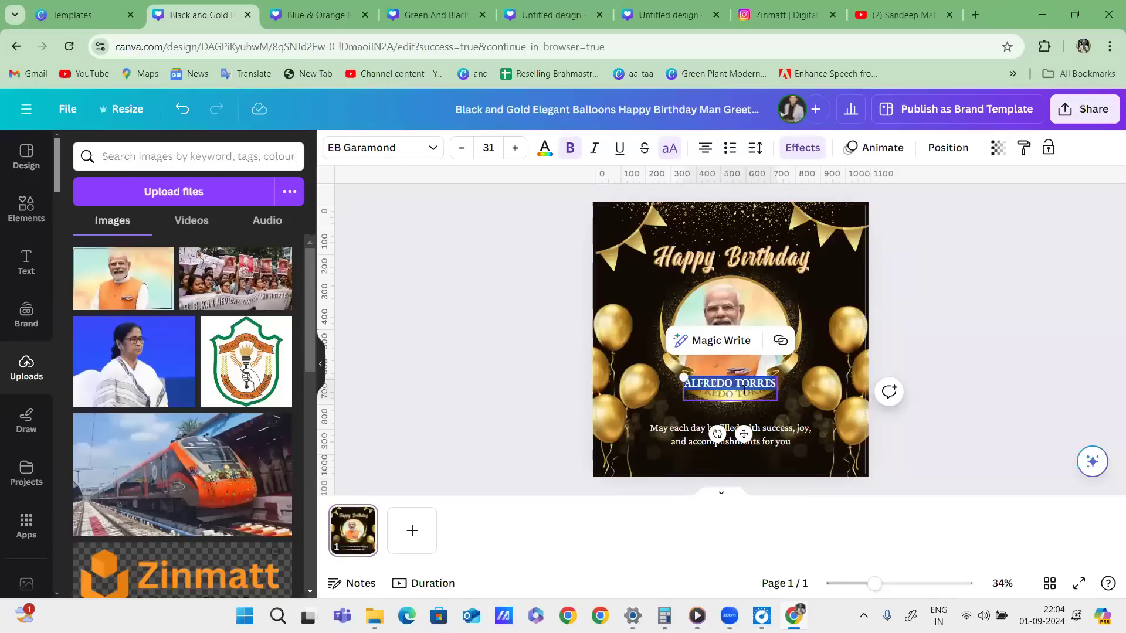
pyautogui.write('MANISH')
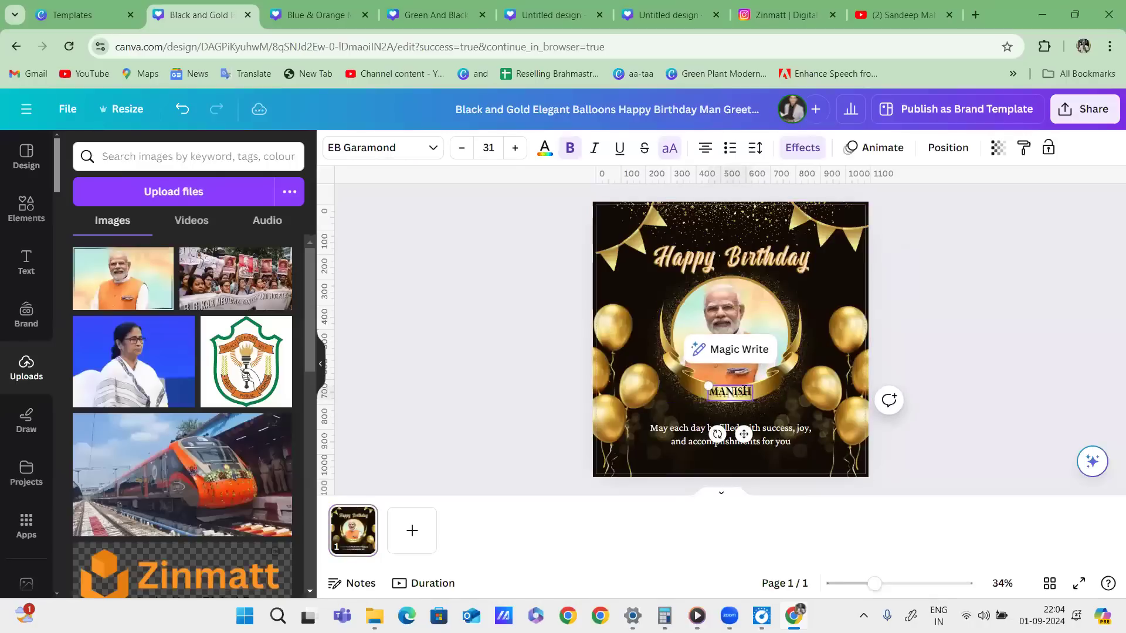
pyautogui.click(954, 334)
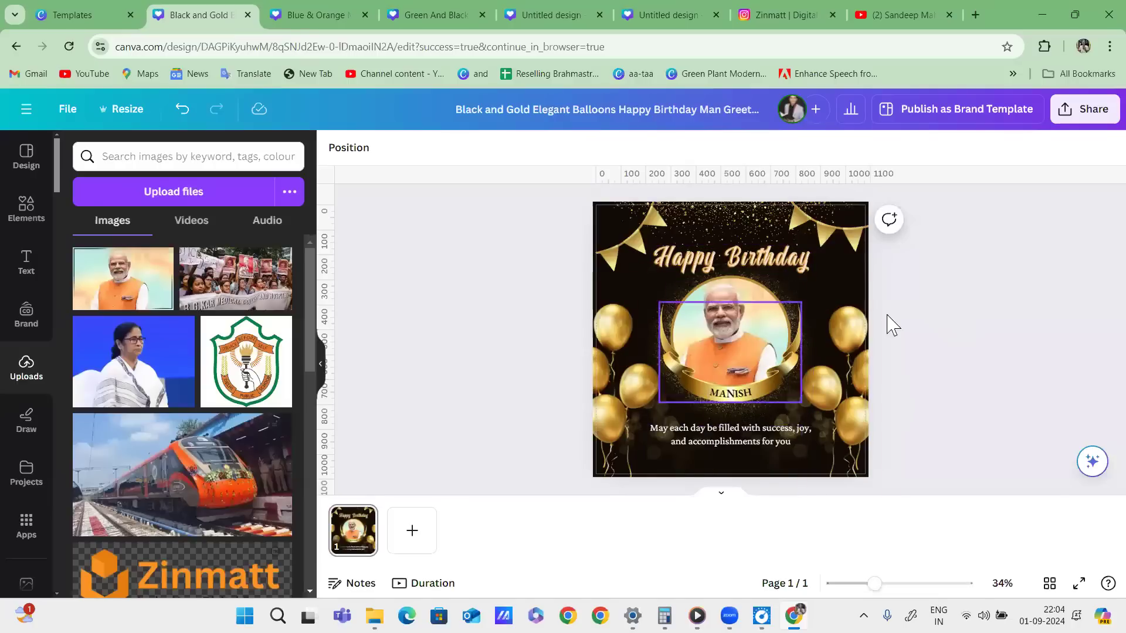
# Return to the birthday template results, close the preview, and remove the filter and the search query.
pyautogui.click(91, 14)
pyautogui.scroll(-5, 728, 267)
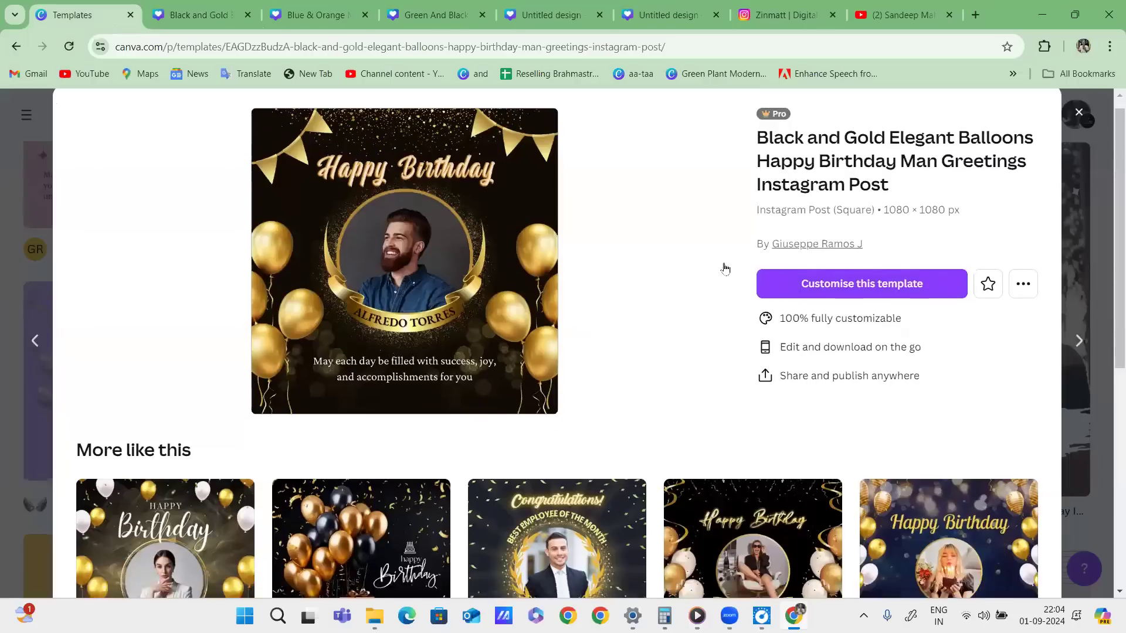
pyautogui.scroll(-4, 734, 271)
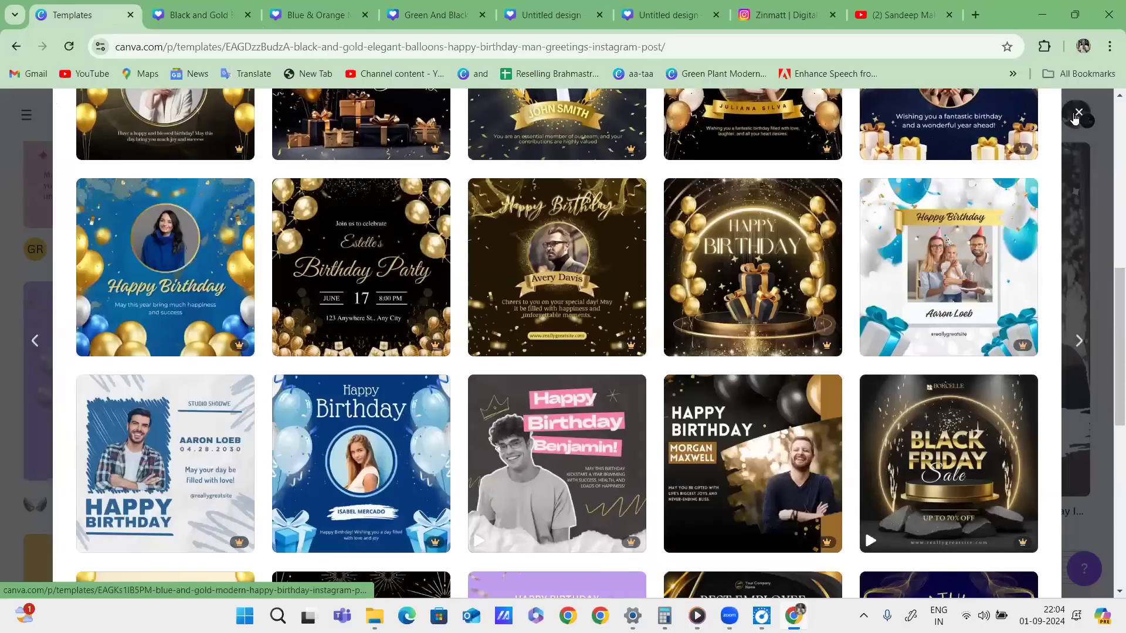
pyautogui.click(1077, 115)
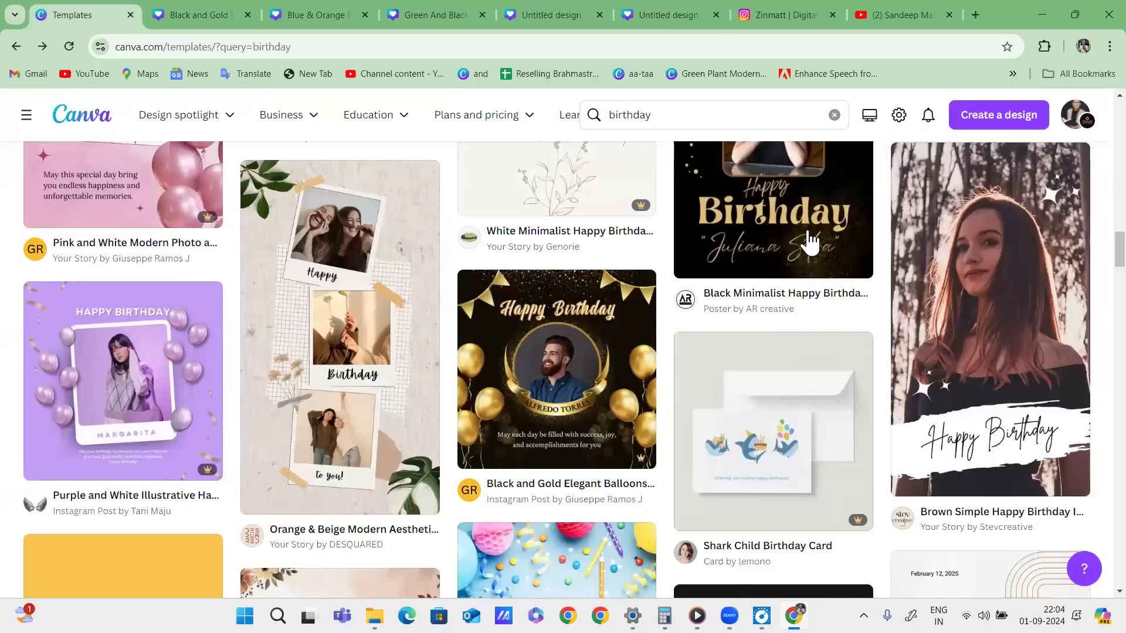
pyautogui.scroll(5, 811, 241)
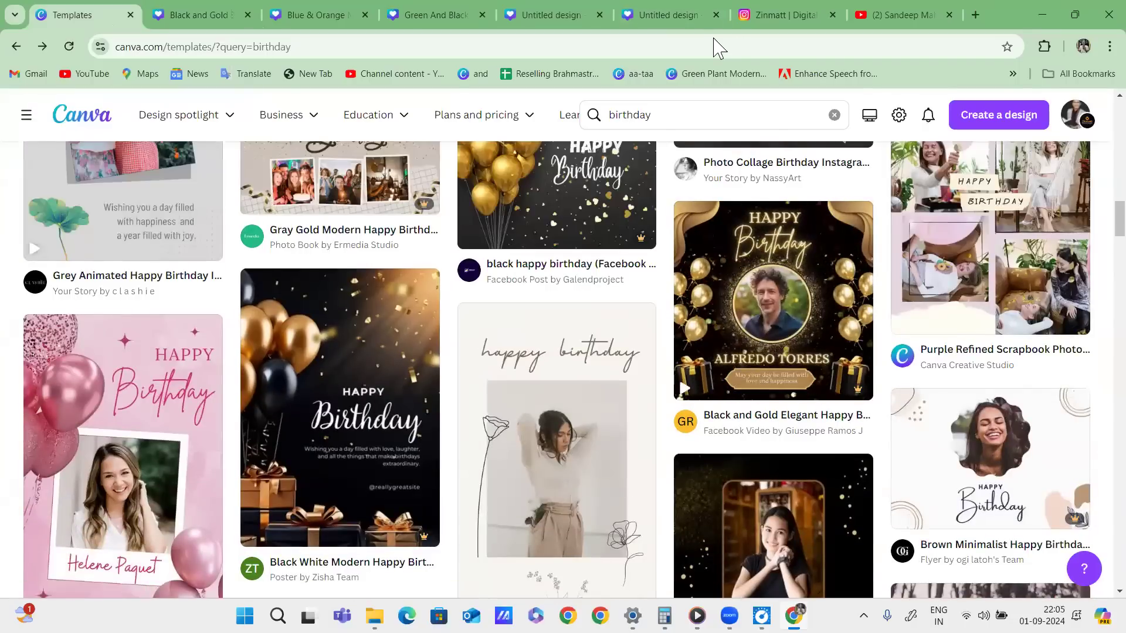
pyautogui.click(701, 114)
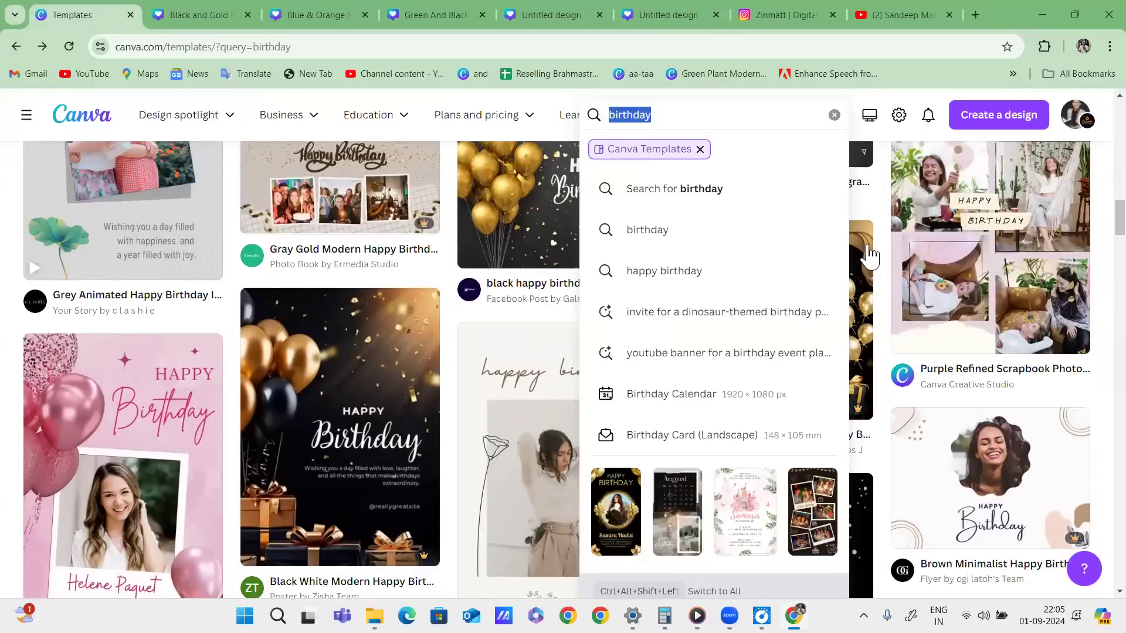
pyautogui.scroll(15, 871, 255)
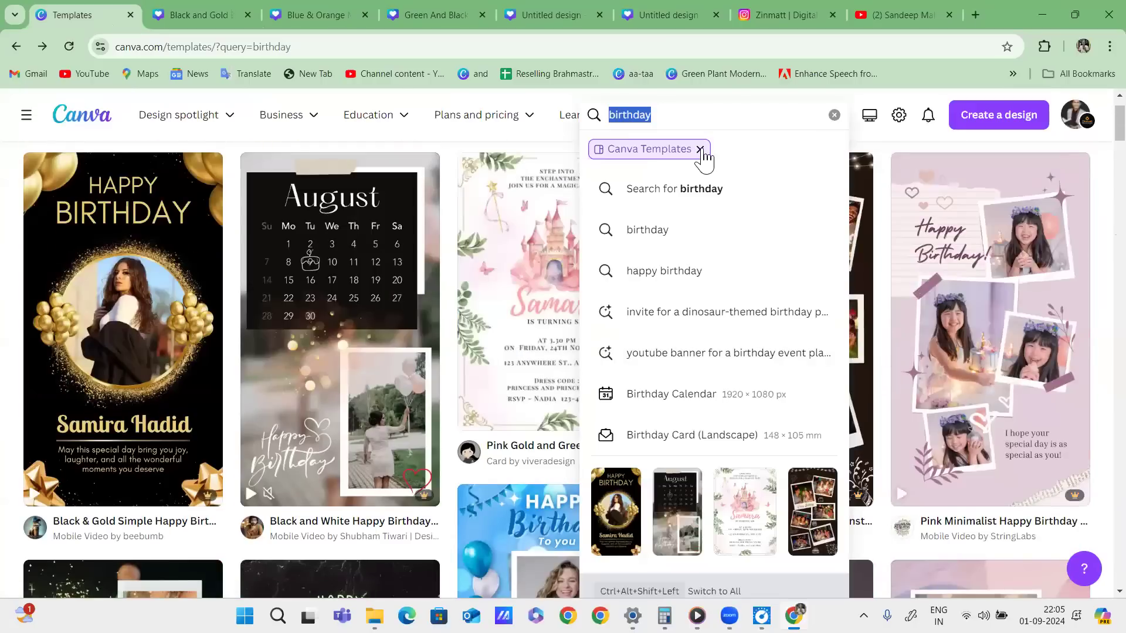
pyautogui.click(700, 150)
pyautogui.scroll(1, 1067, 176)
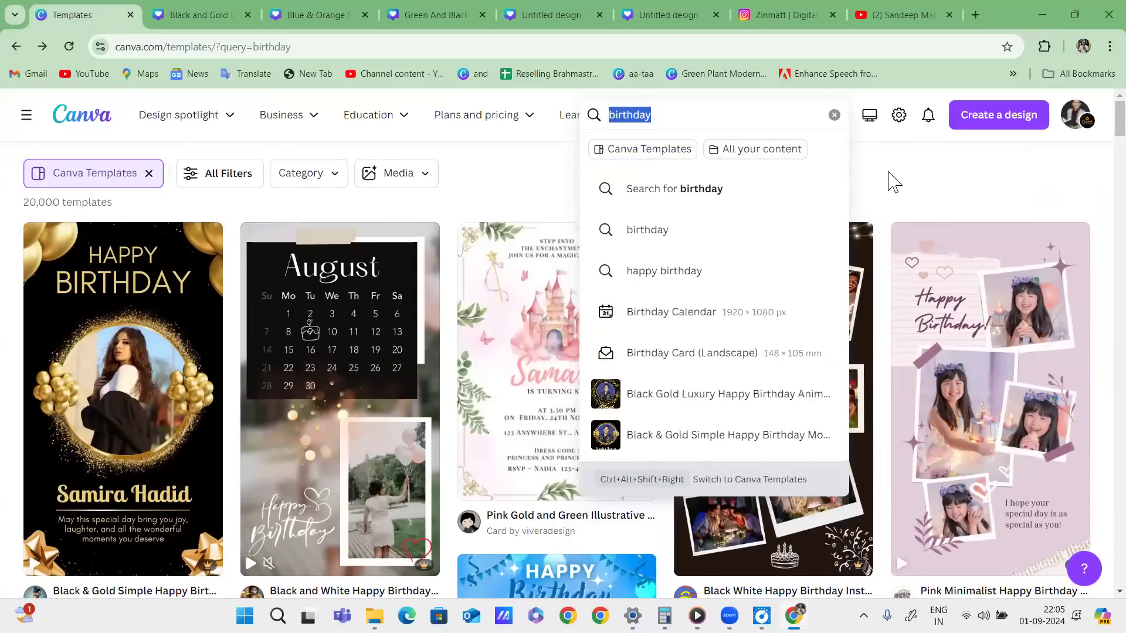
pyautogui.click(894, 183)
pyautogui.click(834, 115)
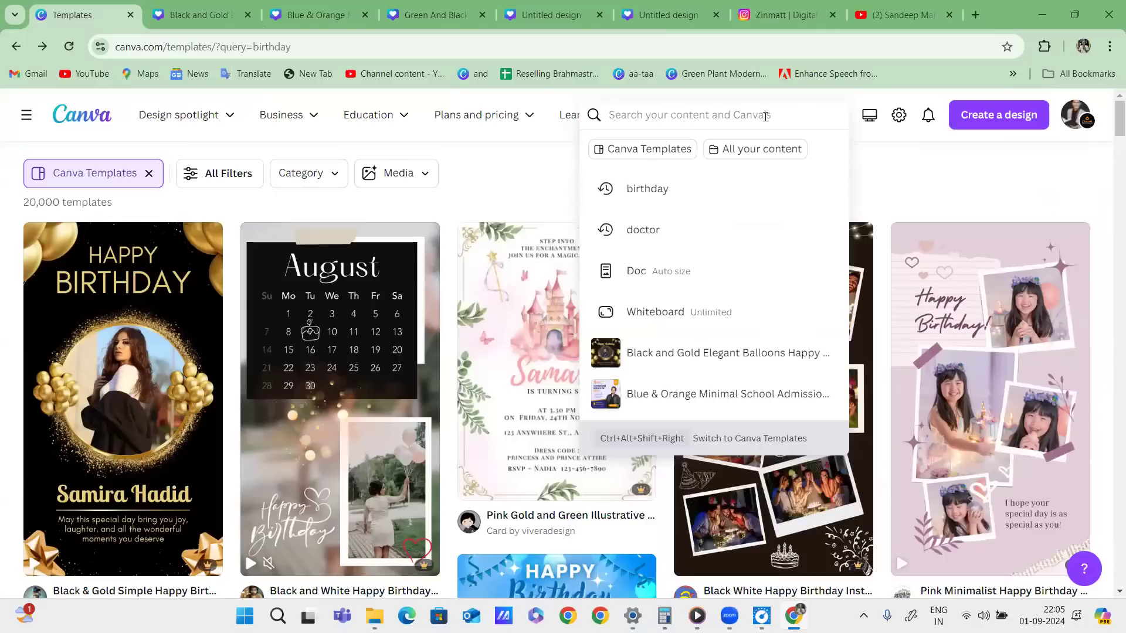
# Search Canva Templates for 'logo'.
pyautogui.write('logo')
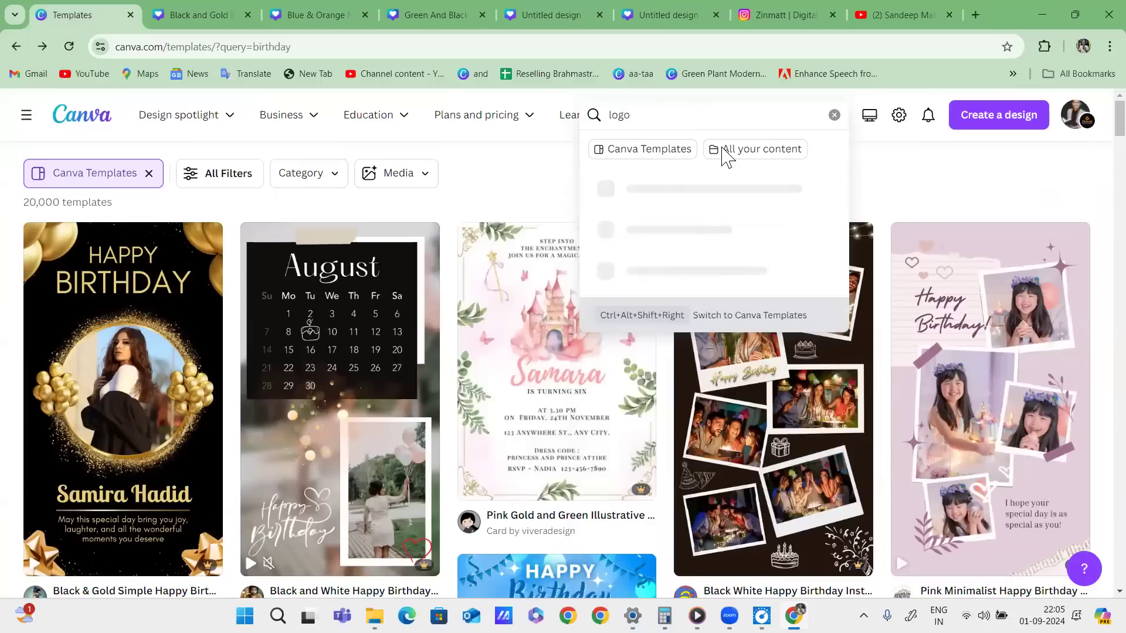
pyautogui.click(646, 154)
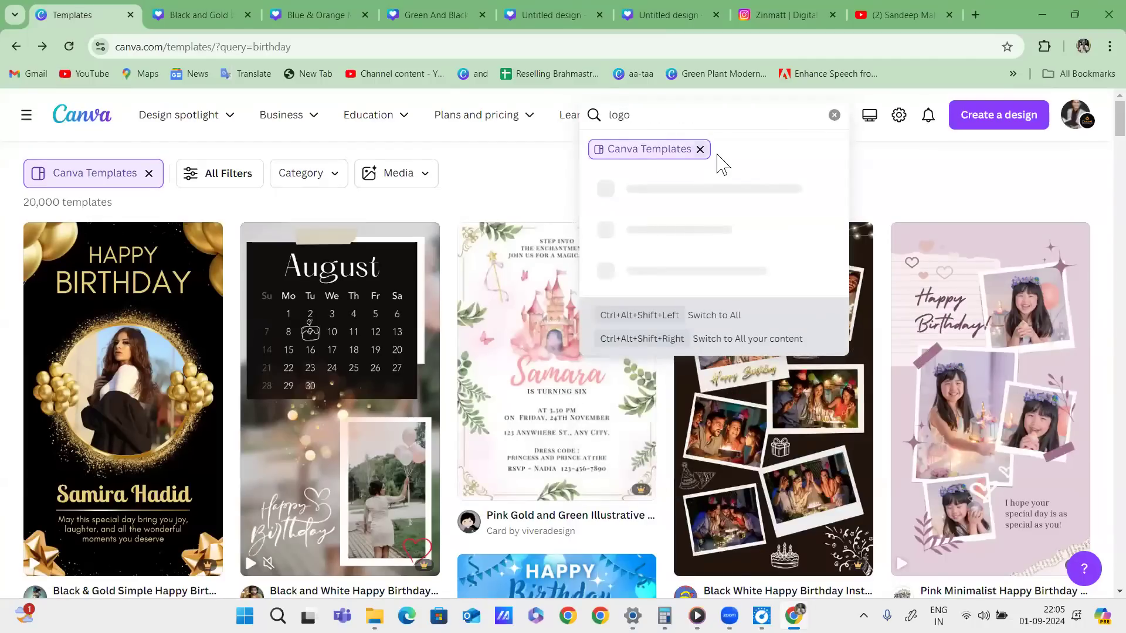
pyautogui.press('Return')
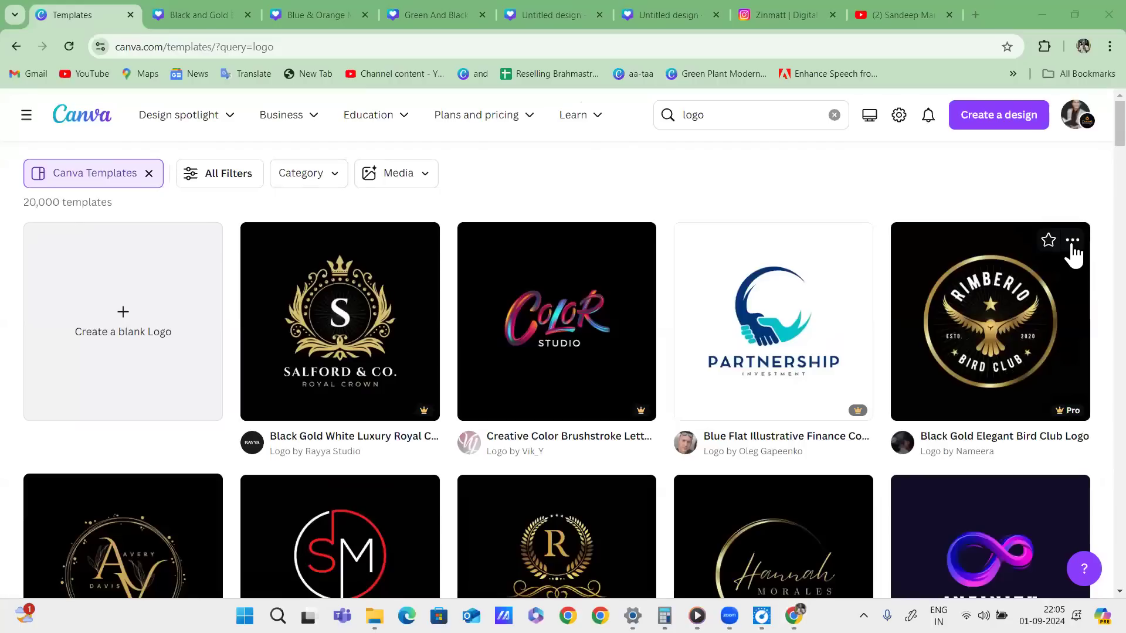
# Scroll through the 20,000 logo template results and back up to the top.
pyautogui.scroll(-8, 690, 346)
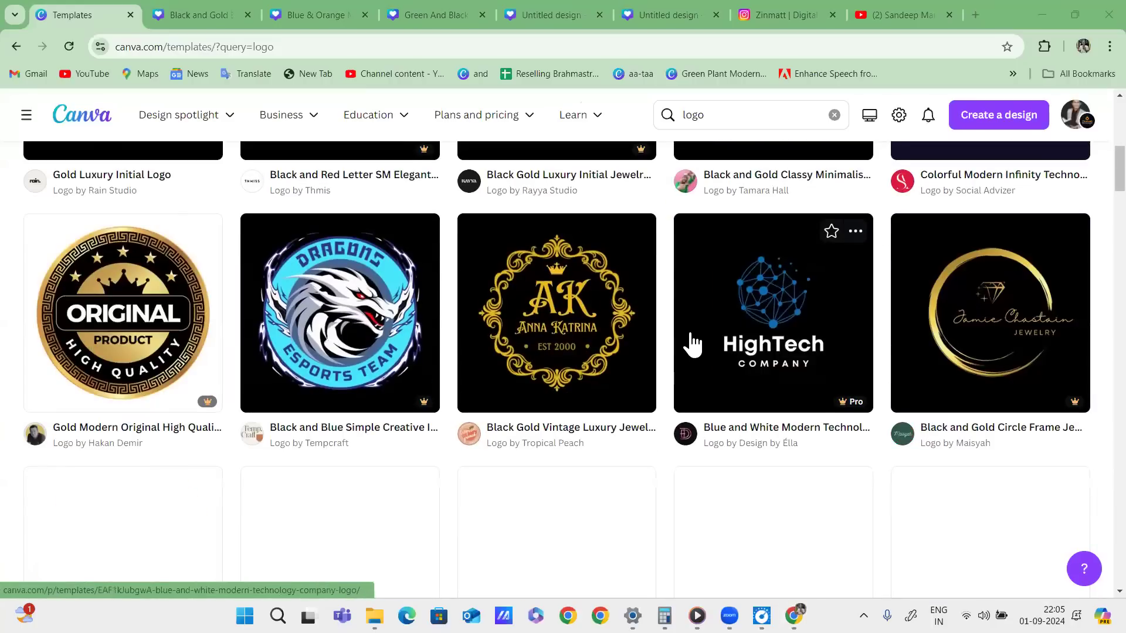
pyautogui.scroll(-7, 580, 352)
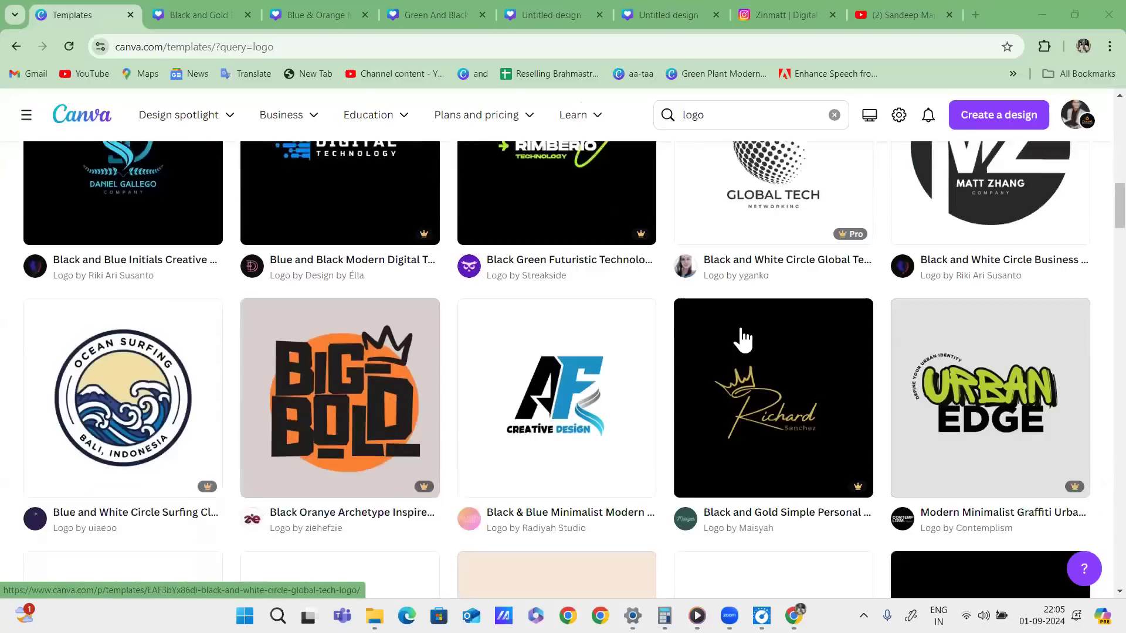
pyautogui.scroll(2, 742, 338)
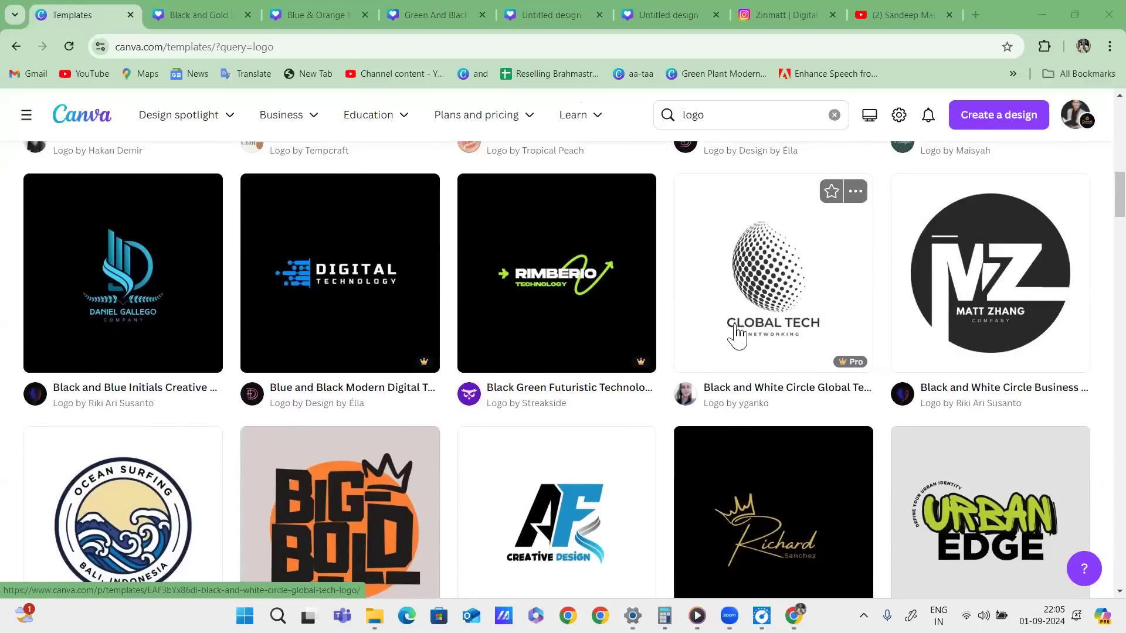
pyautogui.scroll(-7, 675, 328)
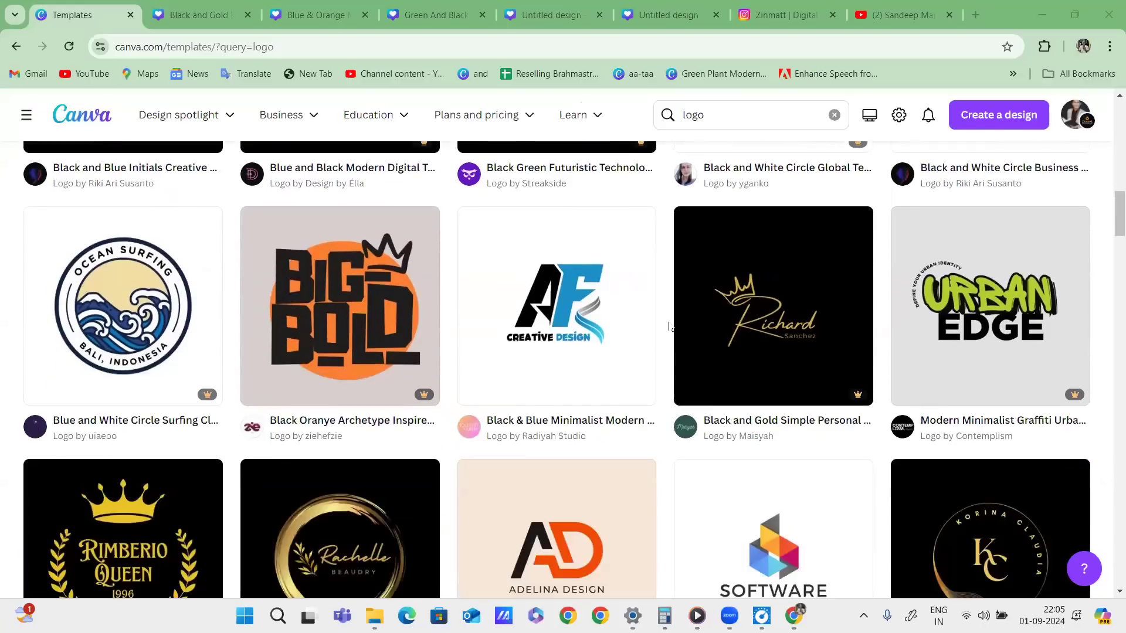
pyautogui.scroll(-7, 695, 352)
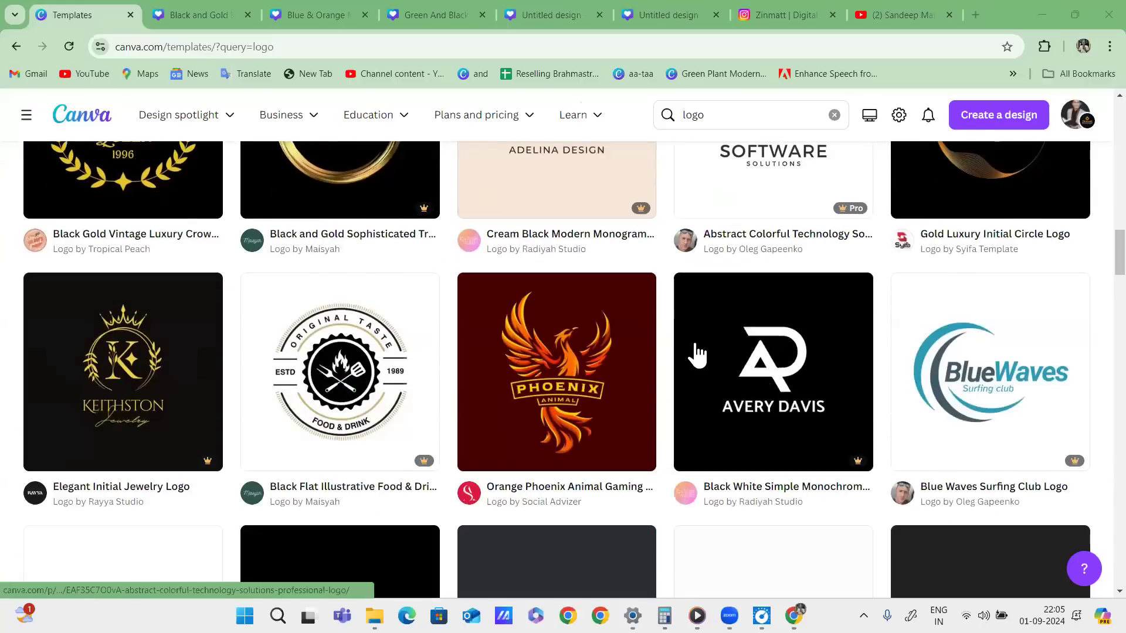
pyautogui.scroll(-4, 698, 354)
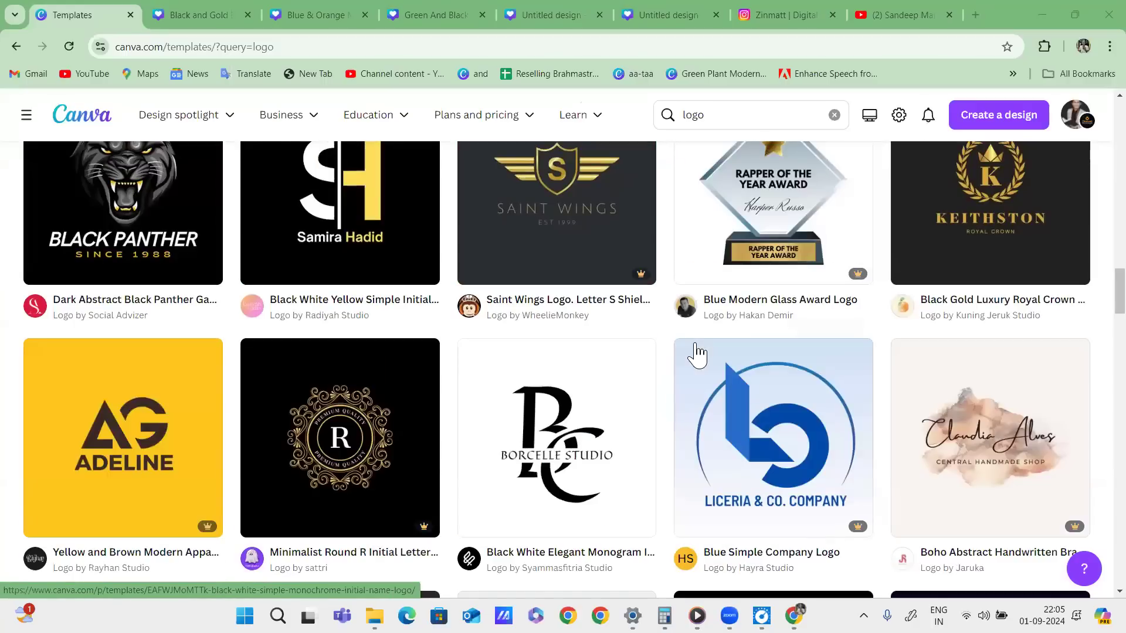
pyautogui.scroll(-5, 684, 359)
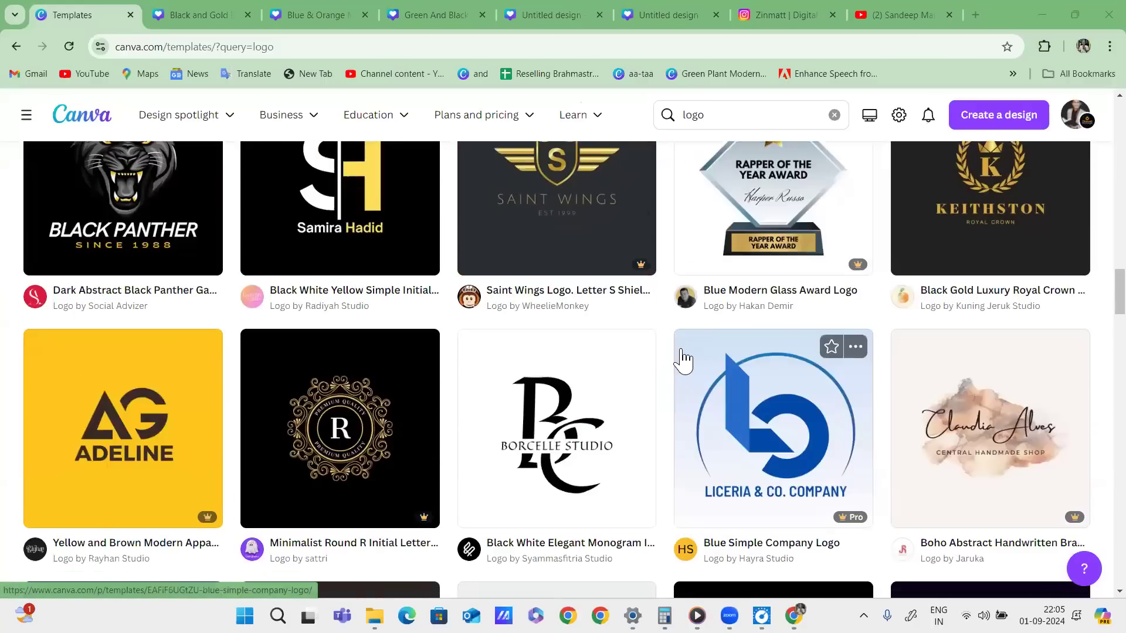
pyautogui.scroll(-3, 683, 359)
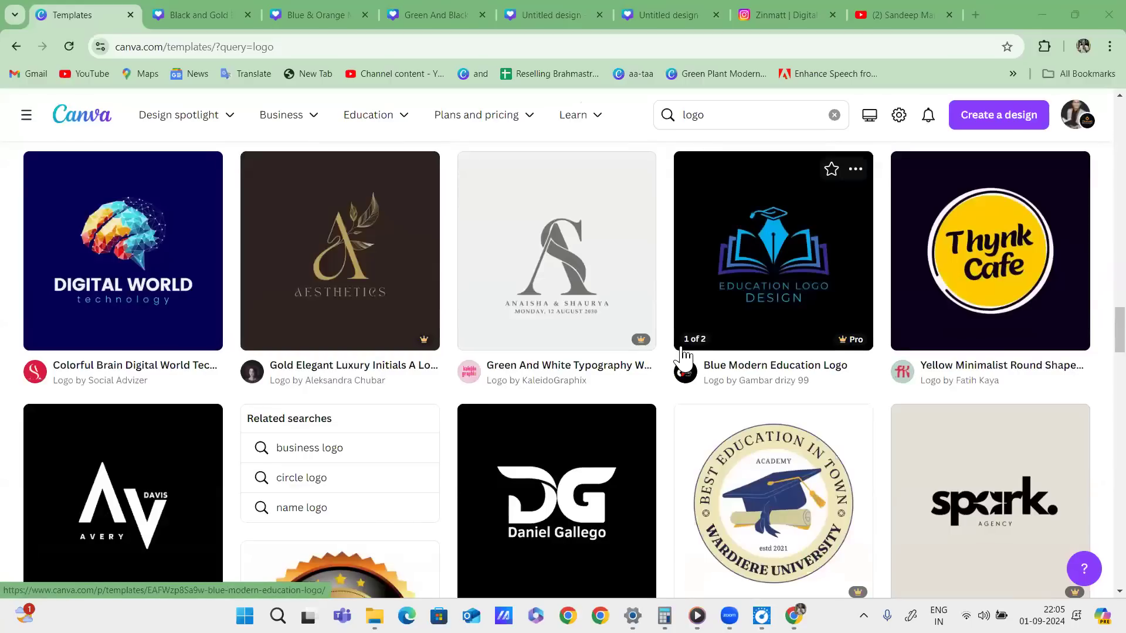
pyautogui.scroll(-5, 684, 355)
pyautogui.scroll(-10, 686, 346)
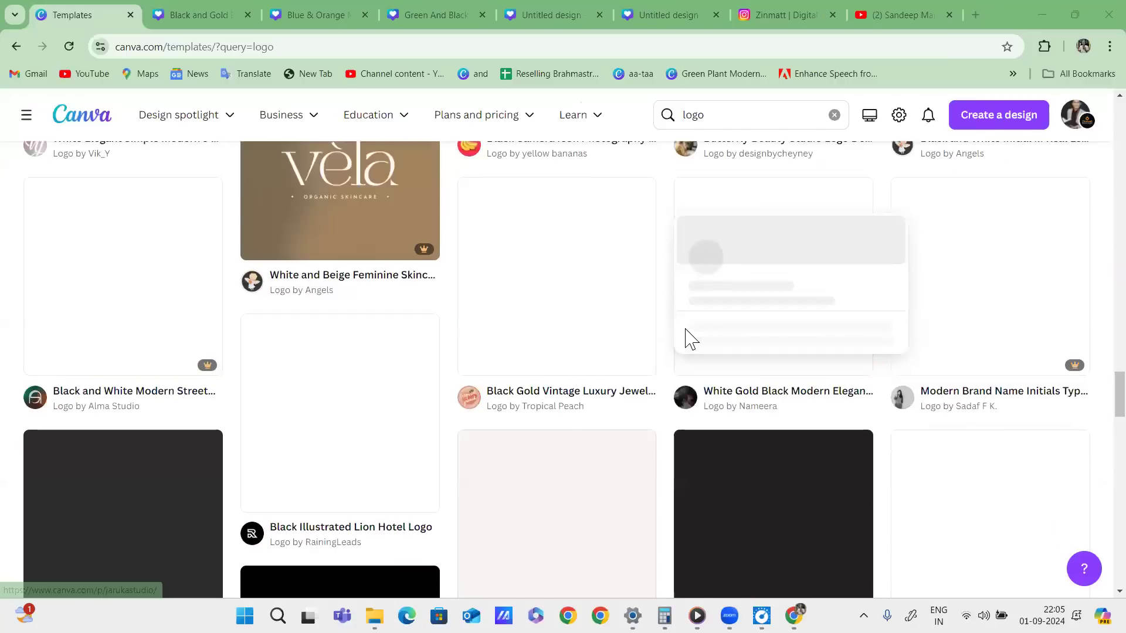
pyautogui.scroll(-6, 920, 325)
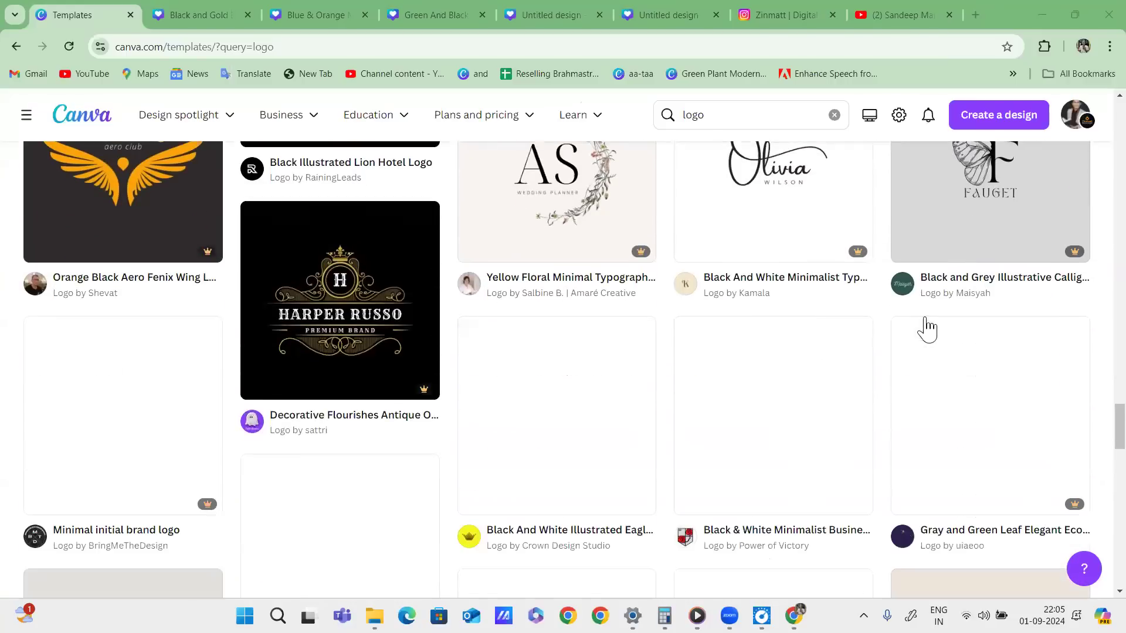
pyautogui.scroll(10, 926, 328)
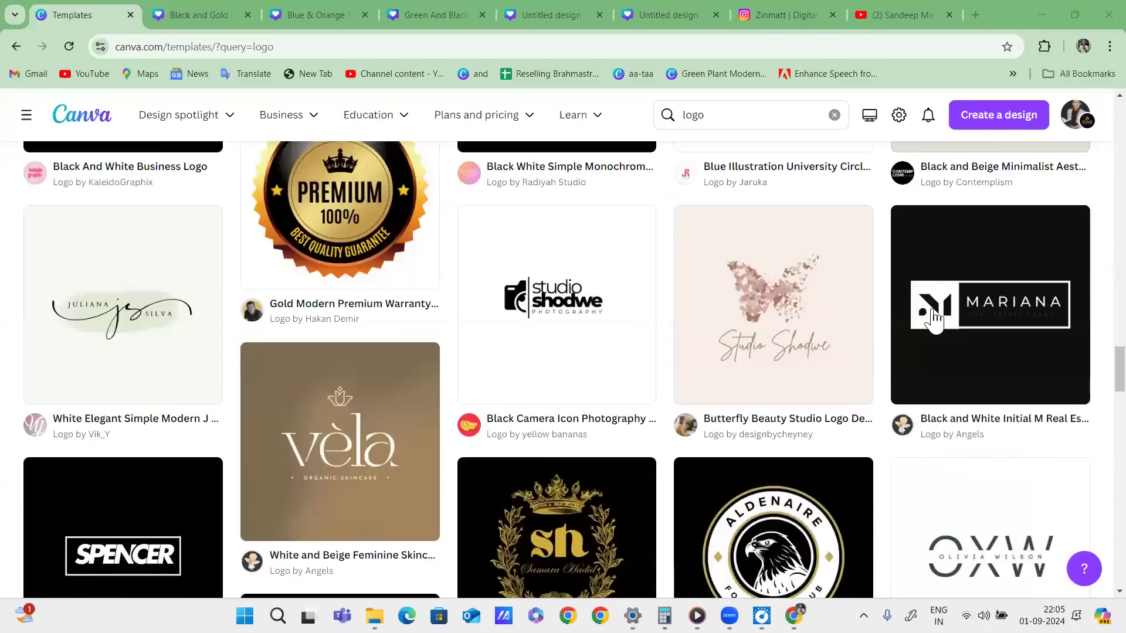
pyautogui.scroll(20, 939, 294)
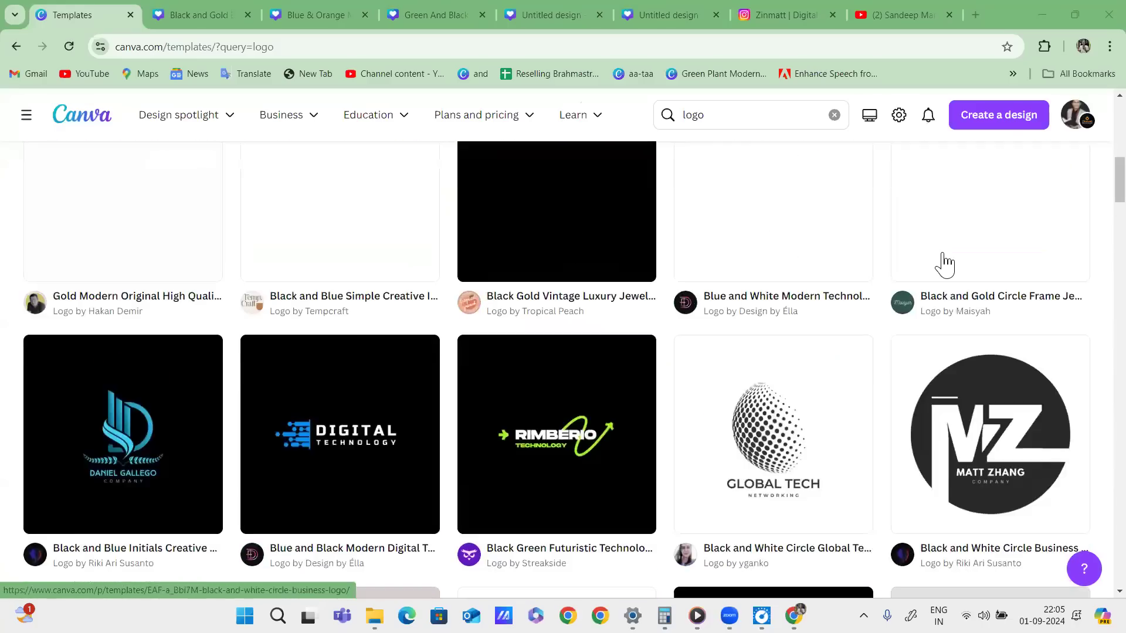
pyautogui.scroll(5, 944, 264)
pyautogui.click(728, 115)
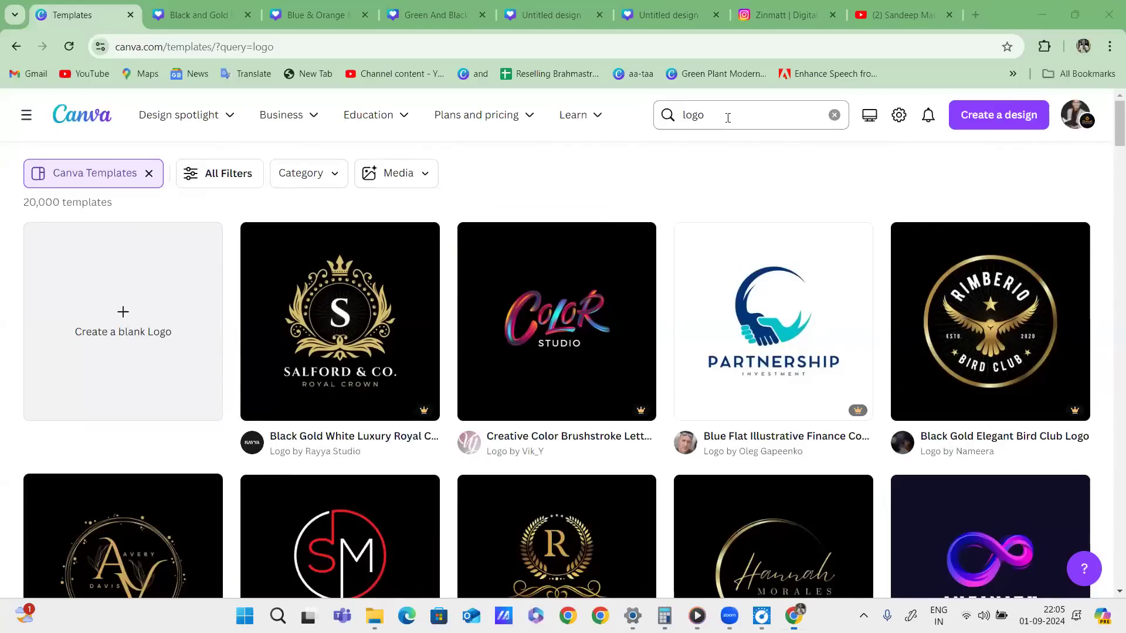
pyautogui.write('busine')
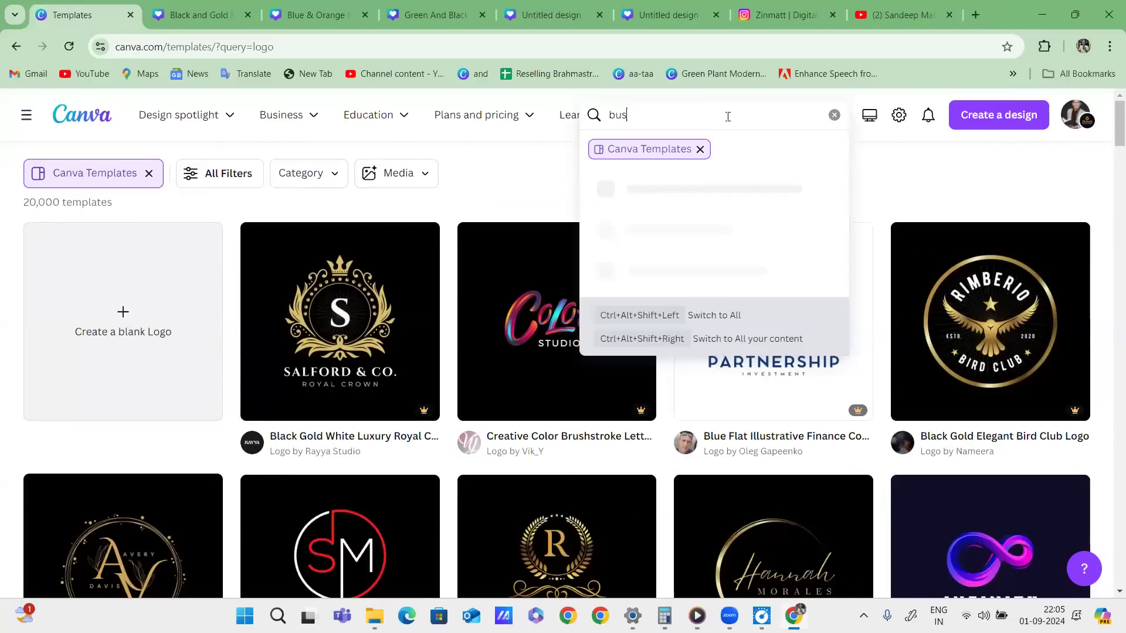
pyautogui.write('ss card')
pyautogui.press('Return')
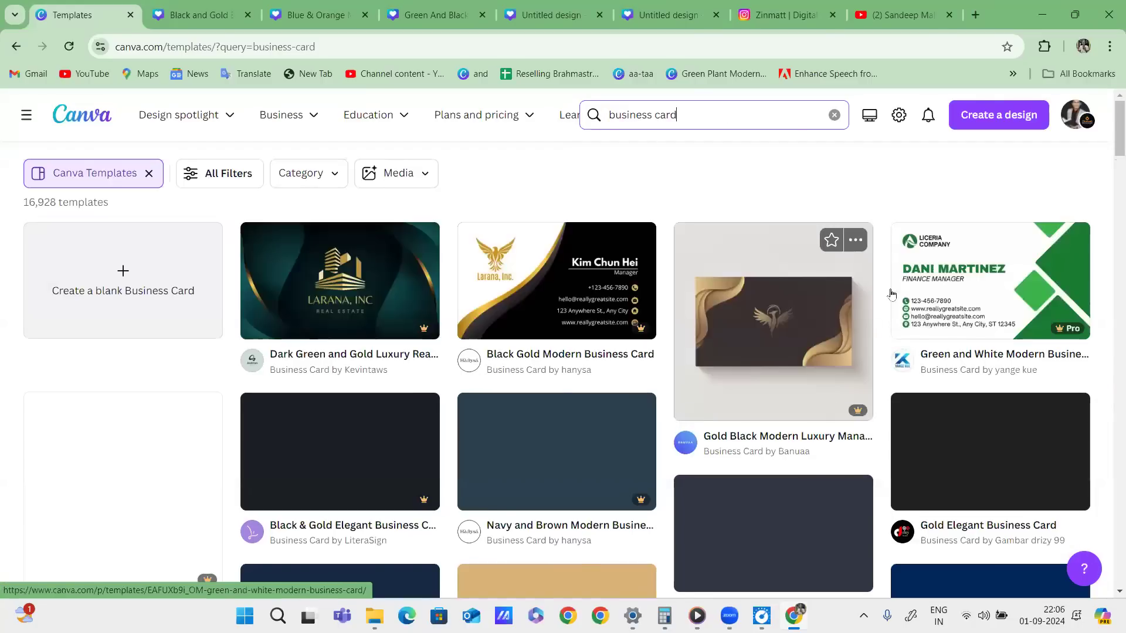
pyautogui.scroll(-7, 985, 324)
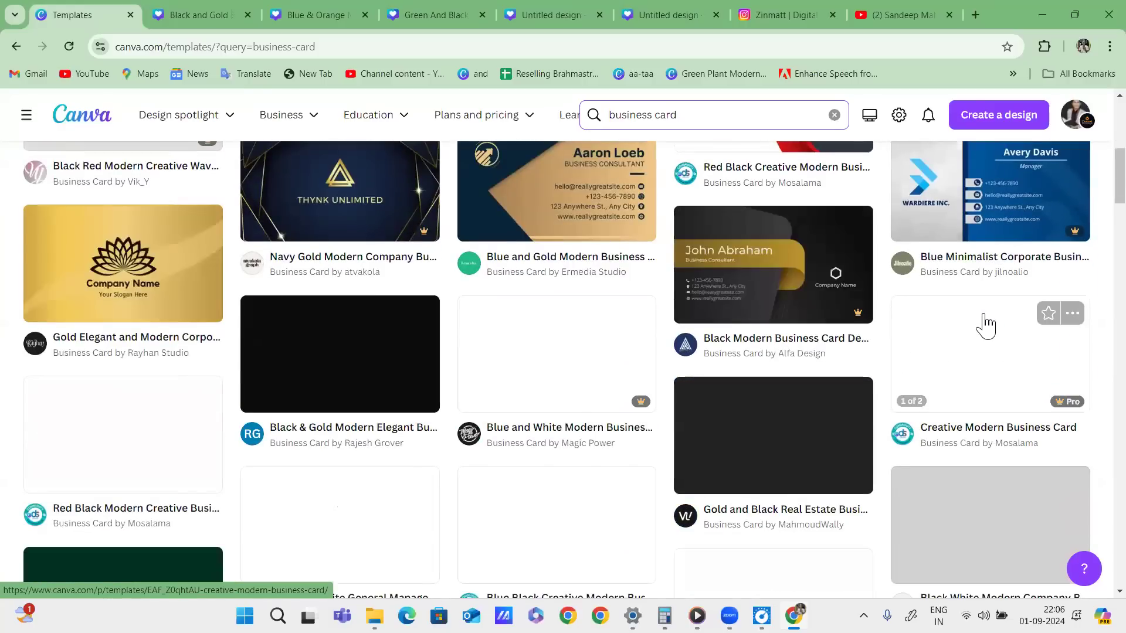
pyautogui.scroll(-4, 986, 325)
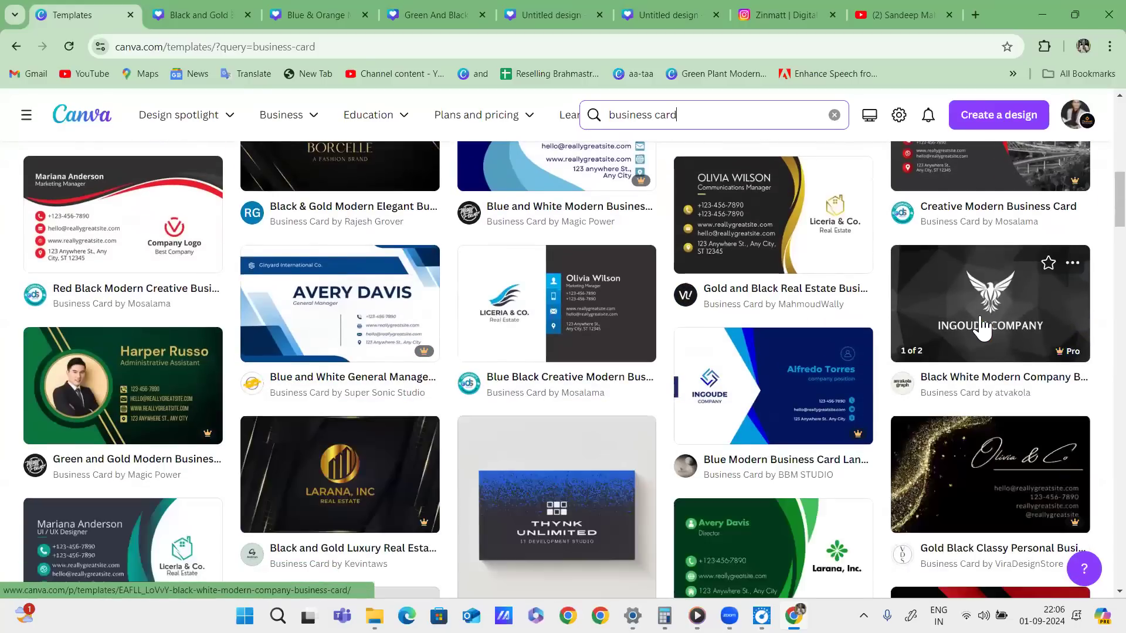
pyautogui.scroll(11, 983, 326)
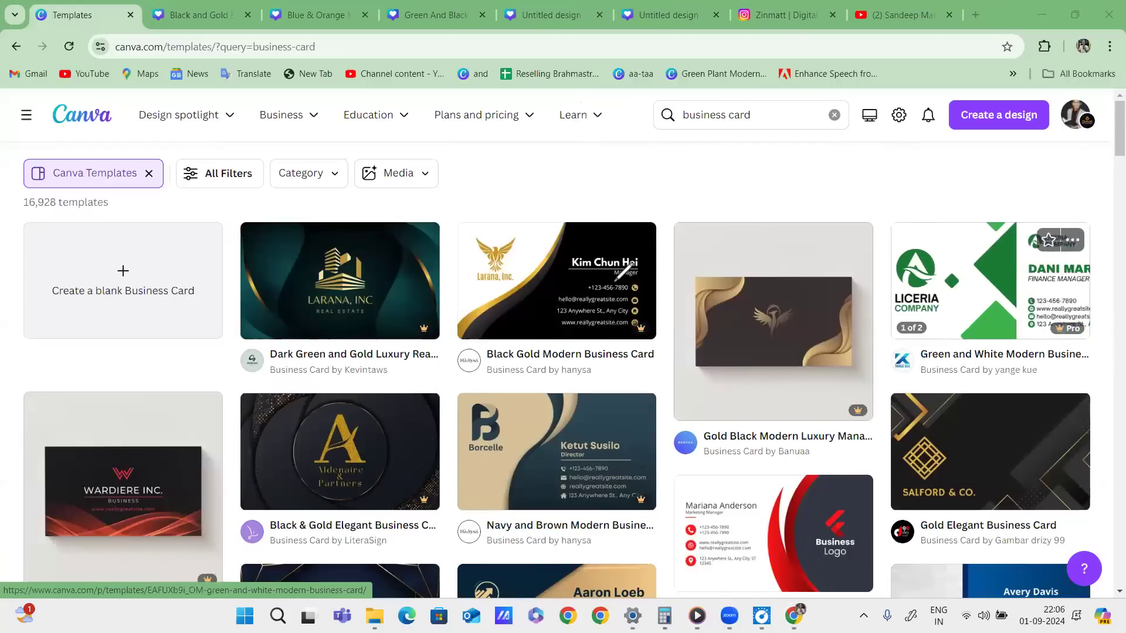
pyautogui.moveTo(630, 286); pyautogui.dragTo(686, 224)
pyautogui.moveTo(708, 203); pyautogui.dragTo(754, 195)
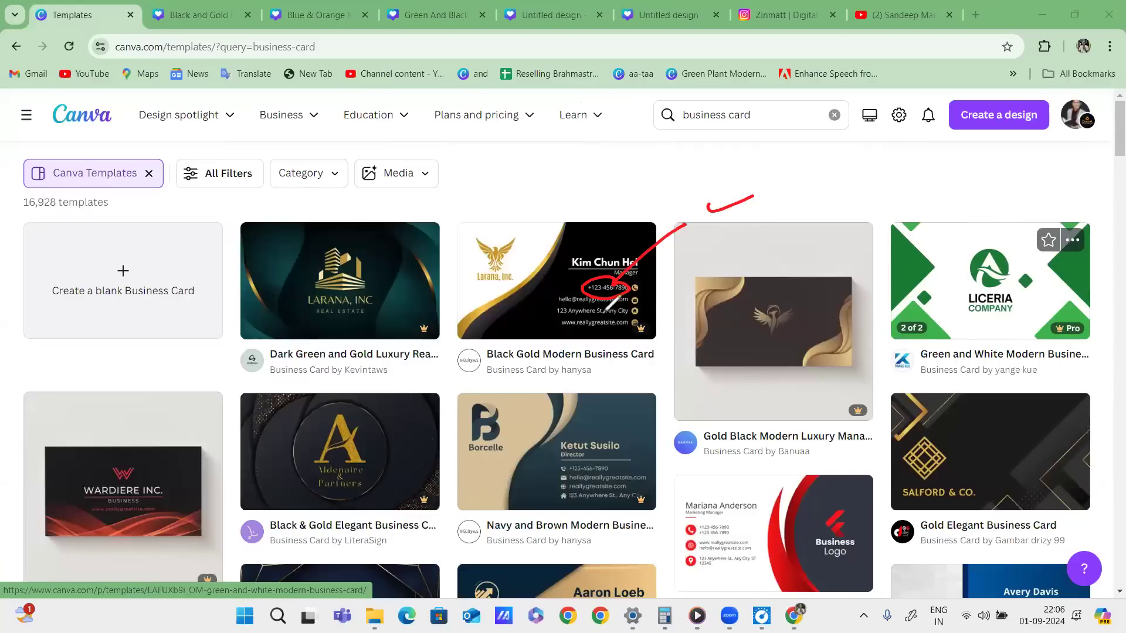
pyautogui.moveTo(572, 306); pyautogui.dragTo(658, 294)
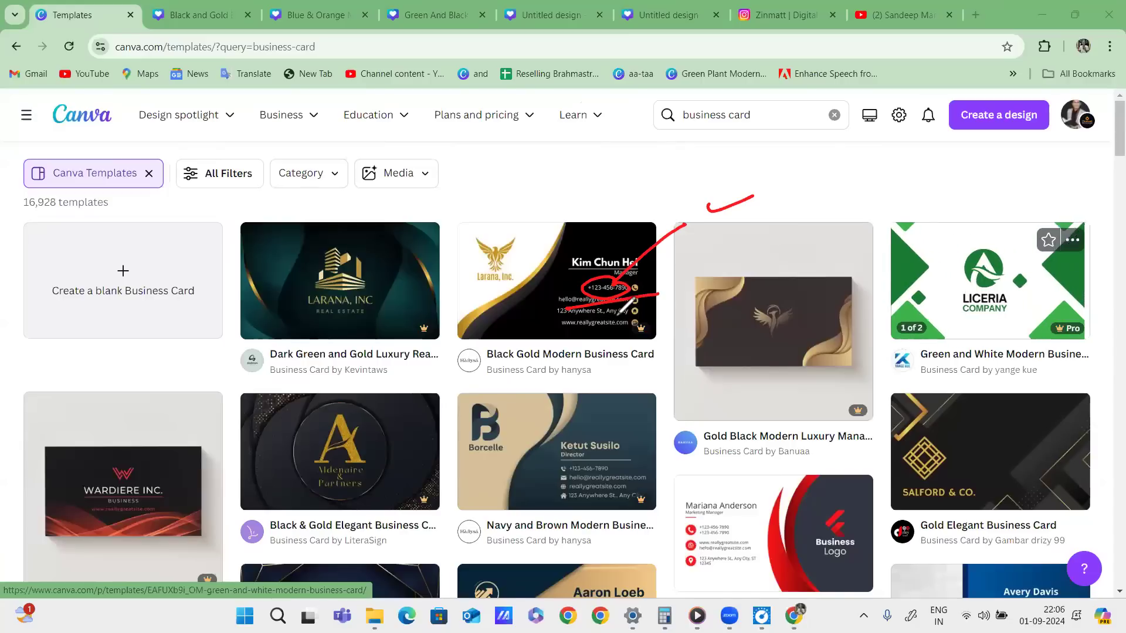
pyautogui.moveTo(604, 312); pyautogui.dragTo(675, 323)
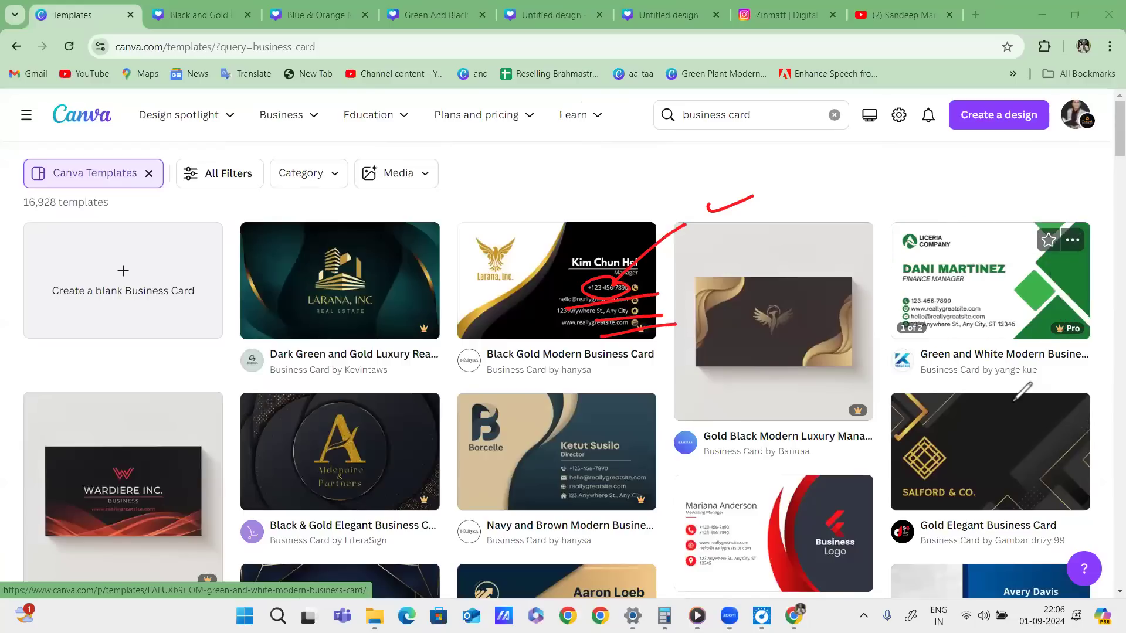
pyautogui.moveTo(664, 248)
pyautogui.mouseDown()
pyautogui.moveTo(577, 390)
pyautogui.moveTo(421, 294)
pyautogui.mouseUp()
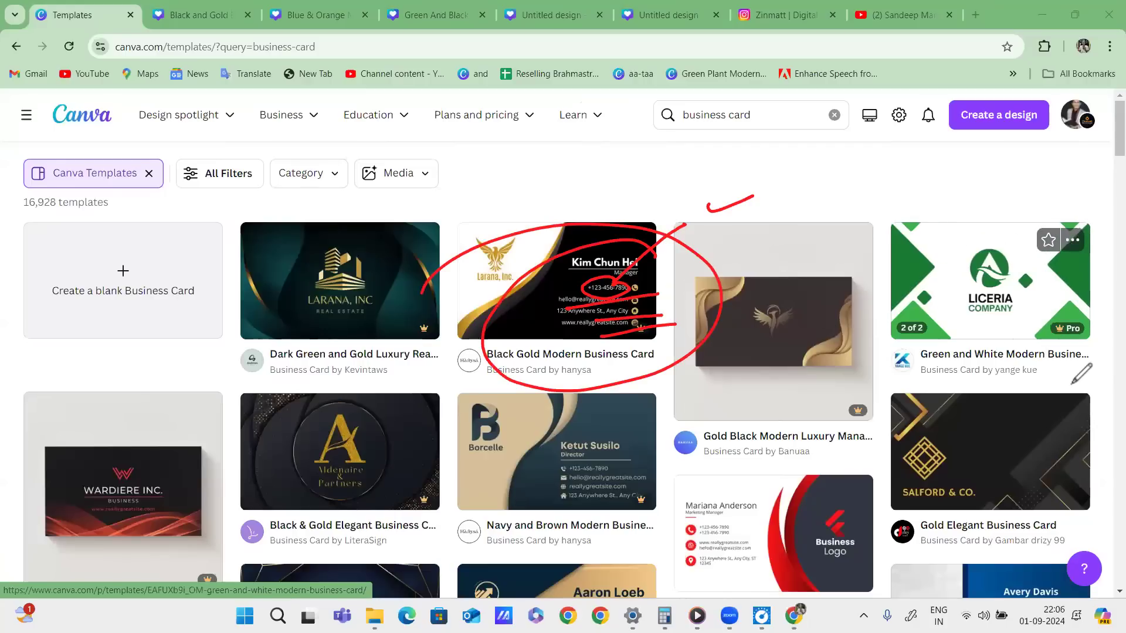
pyautogui.click(633, 163)
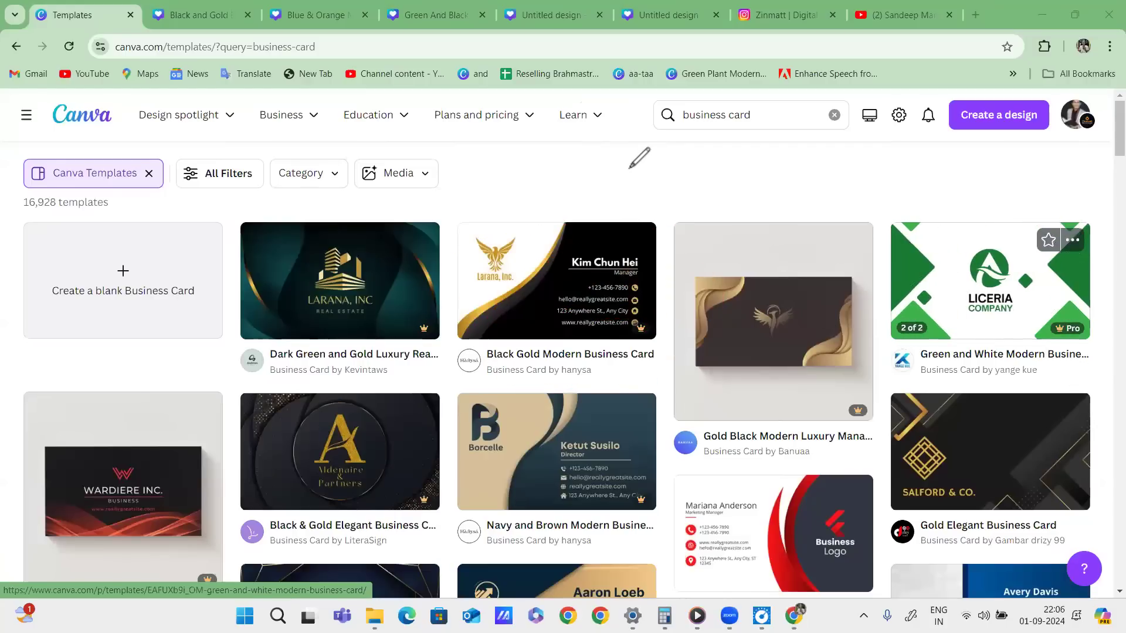
pyautogui.moveTo(630, 167)
pyautogui.mouseDown()
pyautogui.moveTo(676, 167)
pyautogui.moveTo(605, 220)
pyautogui.moveTo(774, 183)
pyautogui.mouseUp()
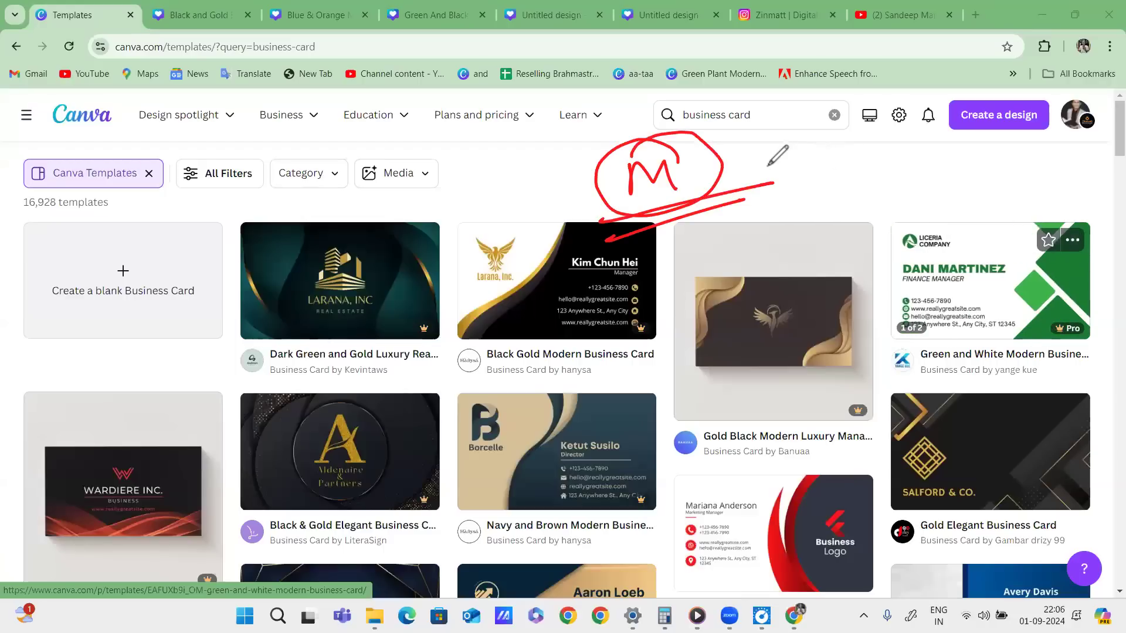
pyautogui.moveTo(540, 207); pyautogui.dragTo(594, 187)
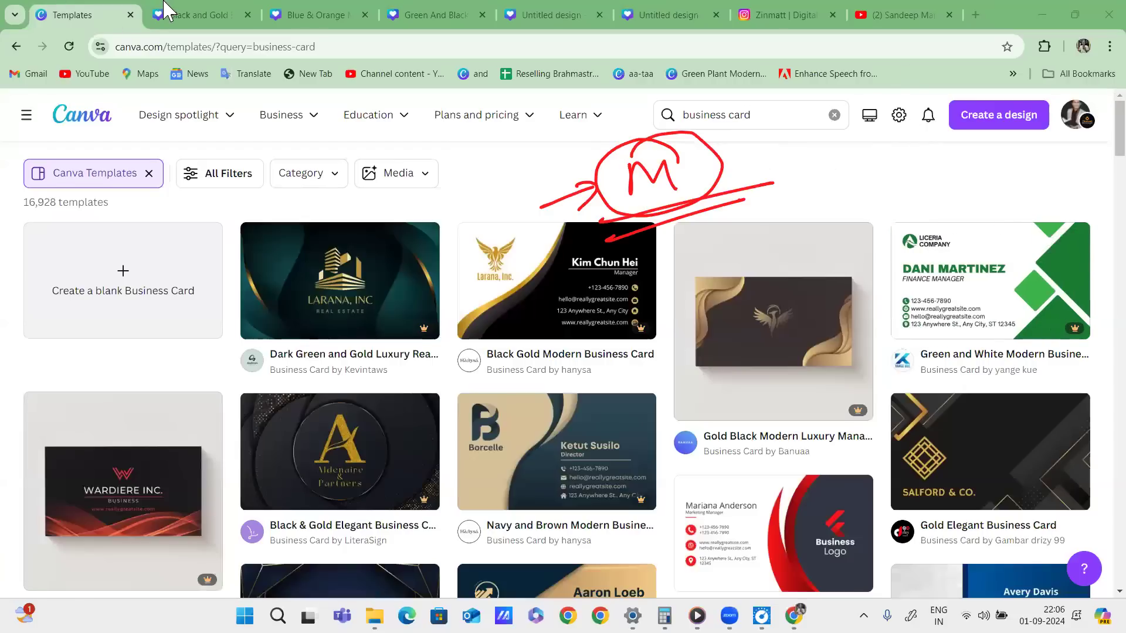
pyautogui.click(176, 16)
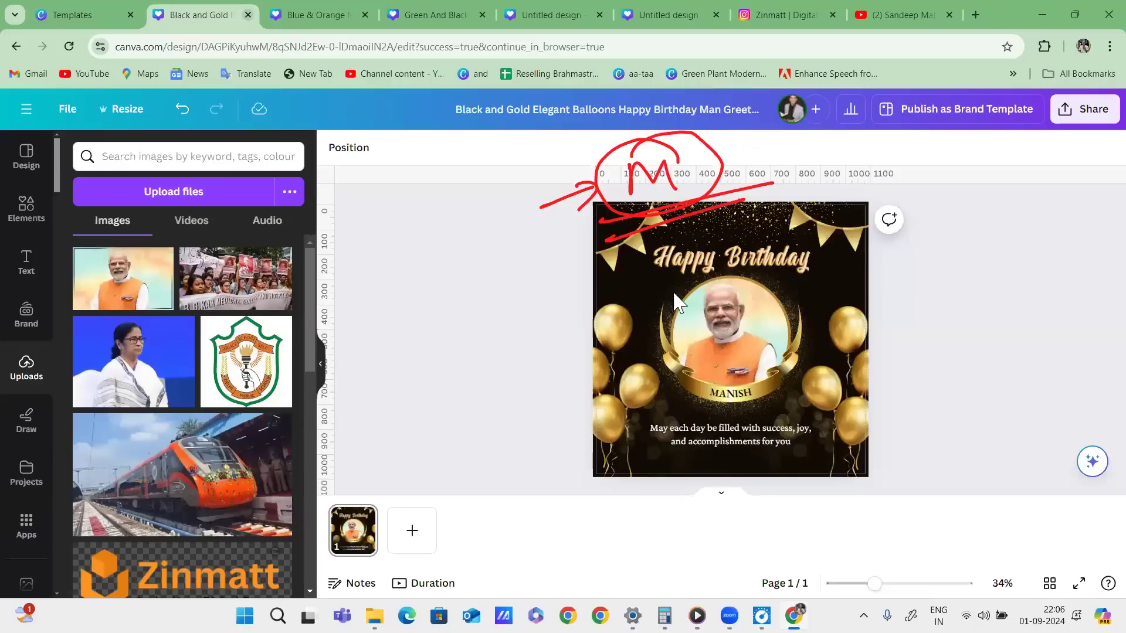
# Add page 2 and place, resize and crop the Business Proposal book image on it.
pyautogui.click(414, 531)
pyautogui.scroll(-15, 156, 310)
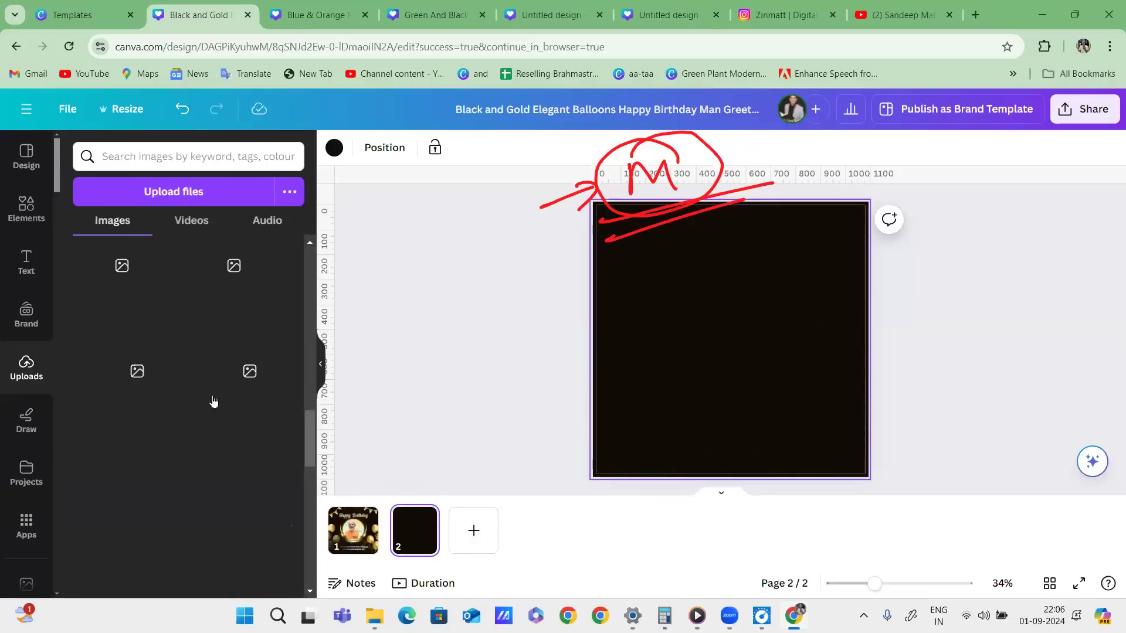
pyautogui.scroll(-5, 214, 393)
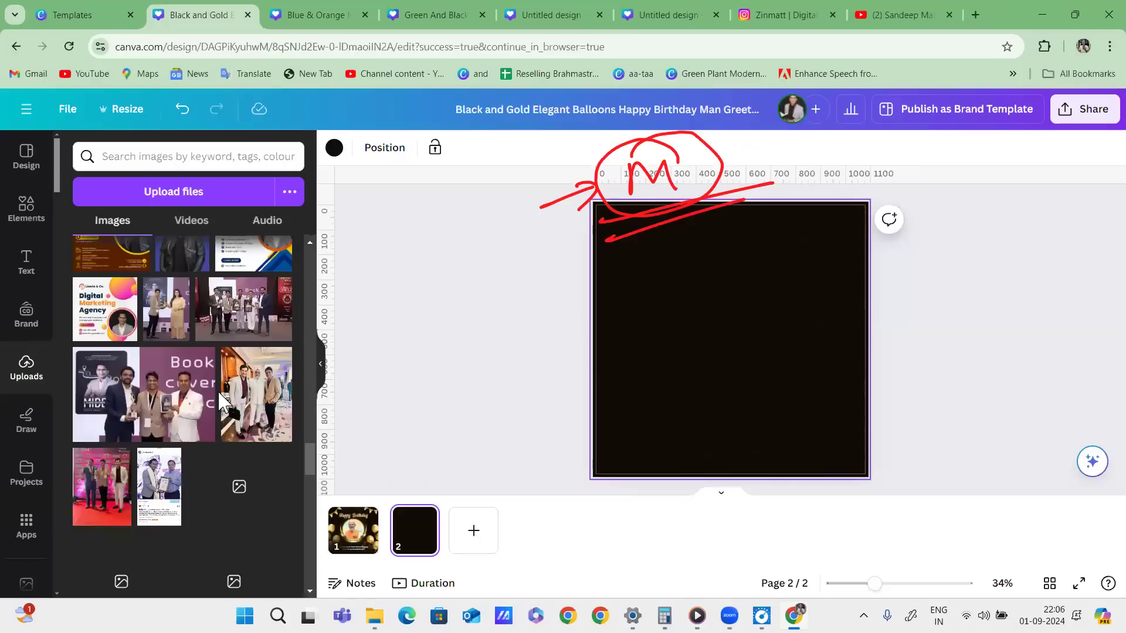
pyautogui.scroll(-5, 217, 397)
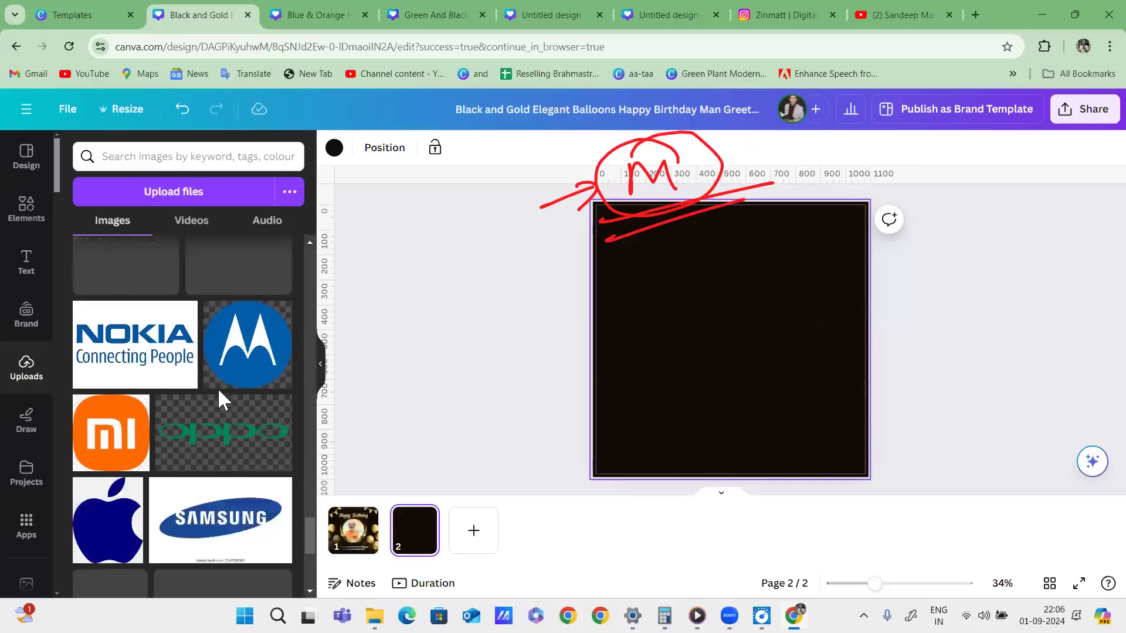
pyautogui.scroll(-2, 219, 397)
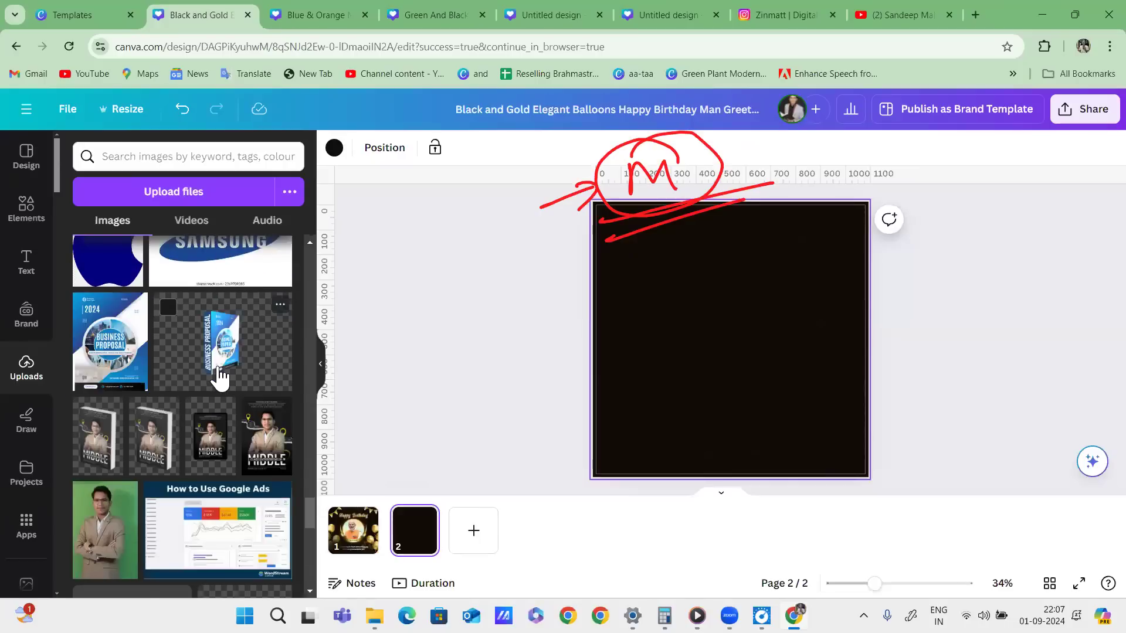
pyautogui.click(219, 377)
pyautogui.moveTo(779, 357); pyautogui.dragTo(916, 516)
pyautogui.moveTo(794, 382); pyautogui.dragTo(729, 344)
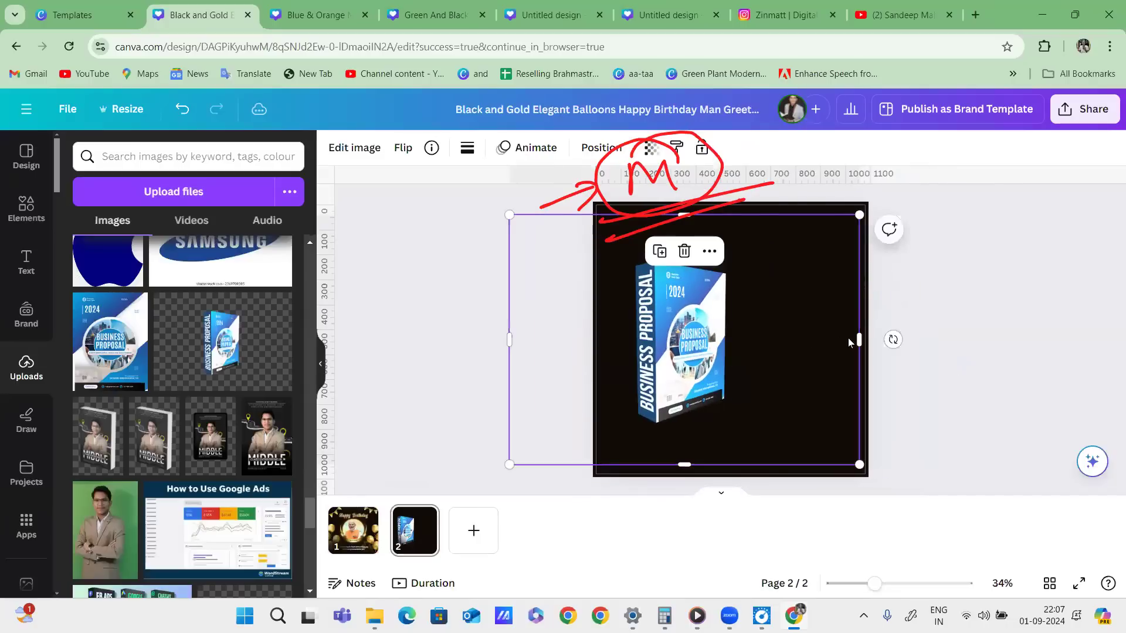
pyautogui.moveTo(856, 335); pyautogui.dragTo(774, 340)
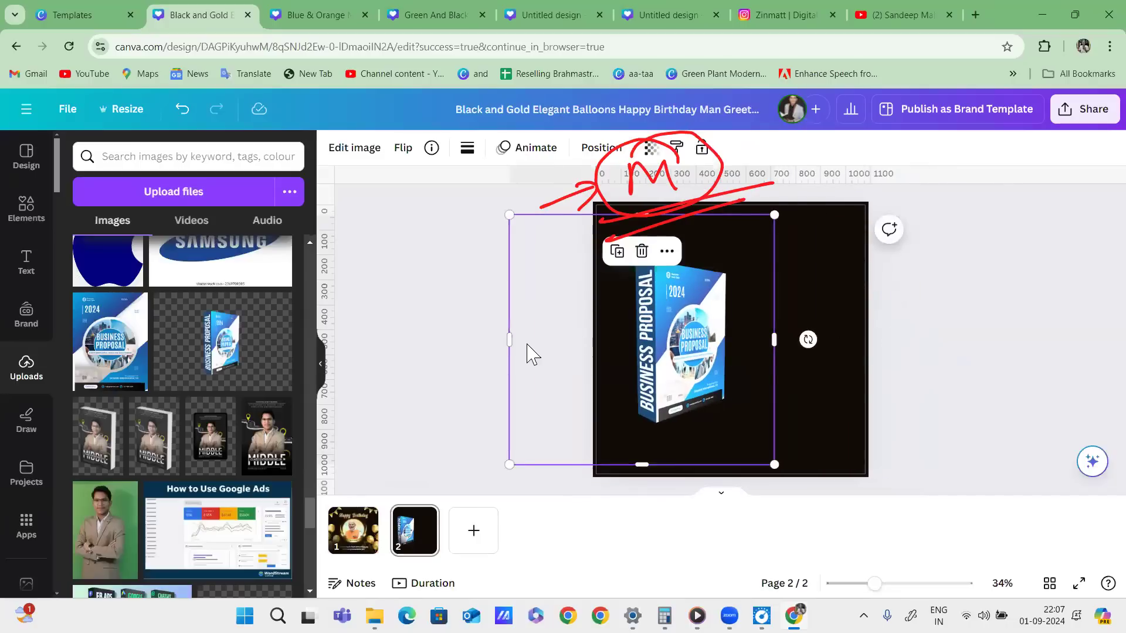
pyautogui.moveTo(509, 339); pyautogui.dragTo(594, 340)
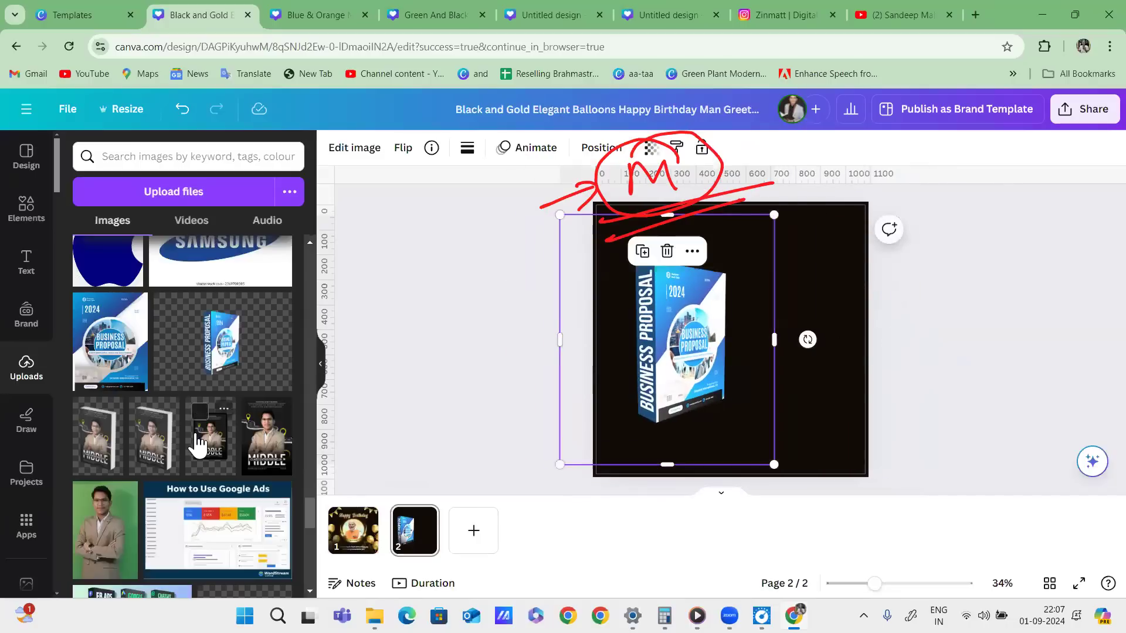
# Place and enlarge the Middle book at upper right, nudging the Business Proposal book higher.
pyautogui.click(163, 447)
pyautogui.moveTo(727, 352); pyautogui.dragTo(785, 299)
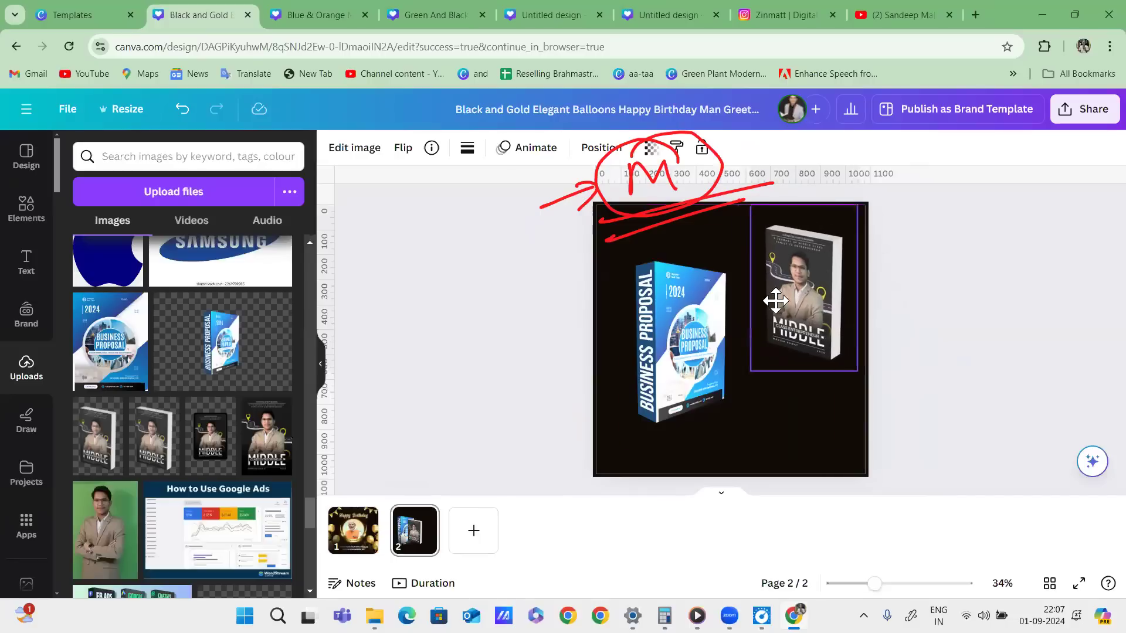
pyautogui.moveTo(859, 371); pyautogui.dragTo(886, 414)
pyautogui.moveTo(823, 315); pyautogui.dragTo(801, 299)
pyautogui.moveTo(716, 323); pyautogui.dragTo(702, 278)
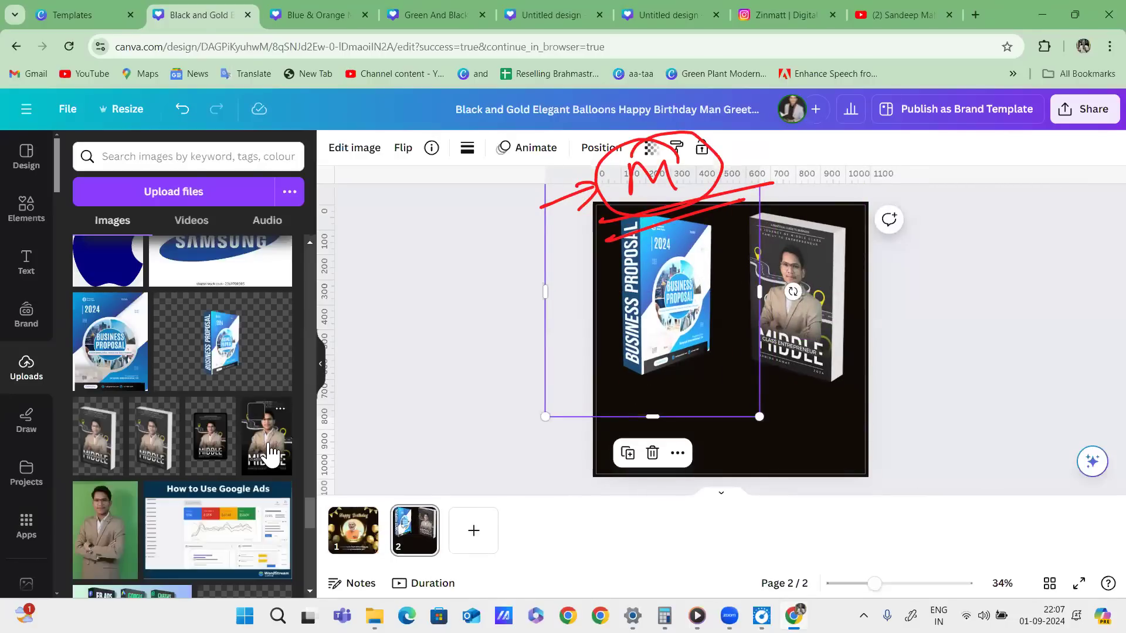
# Add the dark Middle tablet mockup, enlarge it slightly, and add a blank page 3.
pyautogui.click(205, 440)
pyautogui.moveTo(740, 375); pyautogui.dragTo(762, 349)
pyautogui.moveTo(807, 397); pyautogui.dragTo(791, 373)
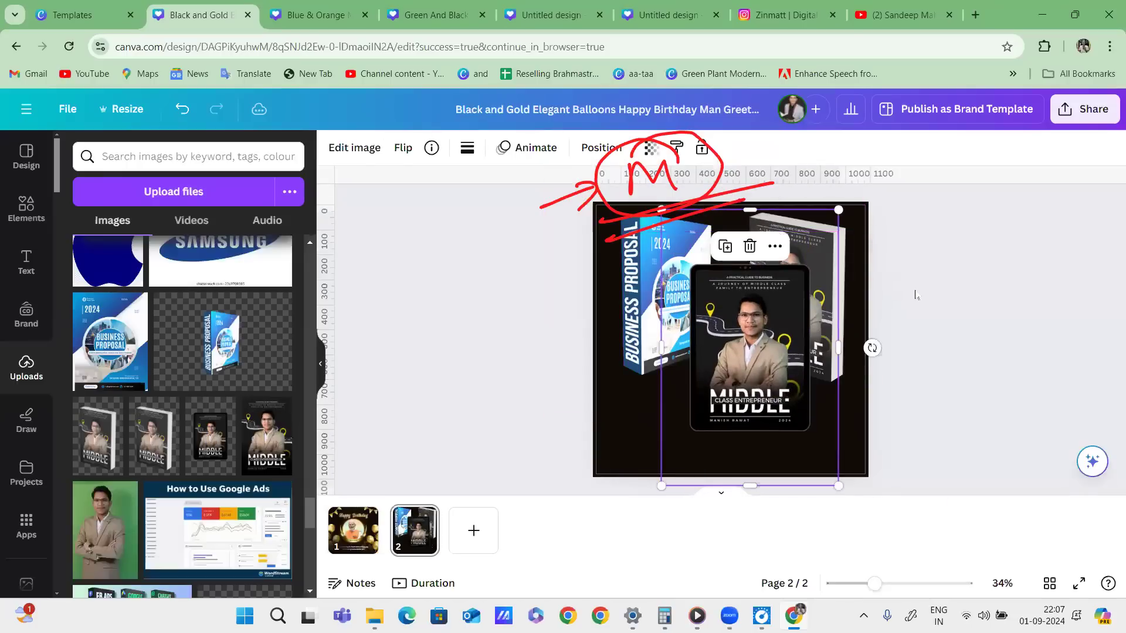
pyautogui.click(474, 531)
# Place the course-bundle image on page 3 and enlarge it to fill the page.
pyautogui.scroll(-4, 188, 463)
pyautogui.scroll(-6, 188, 463)
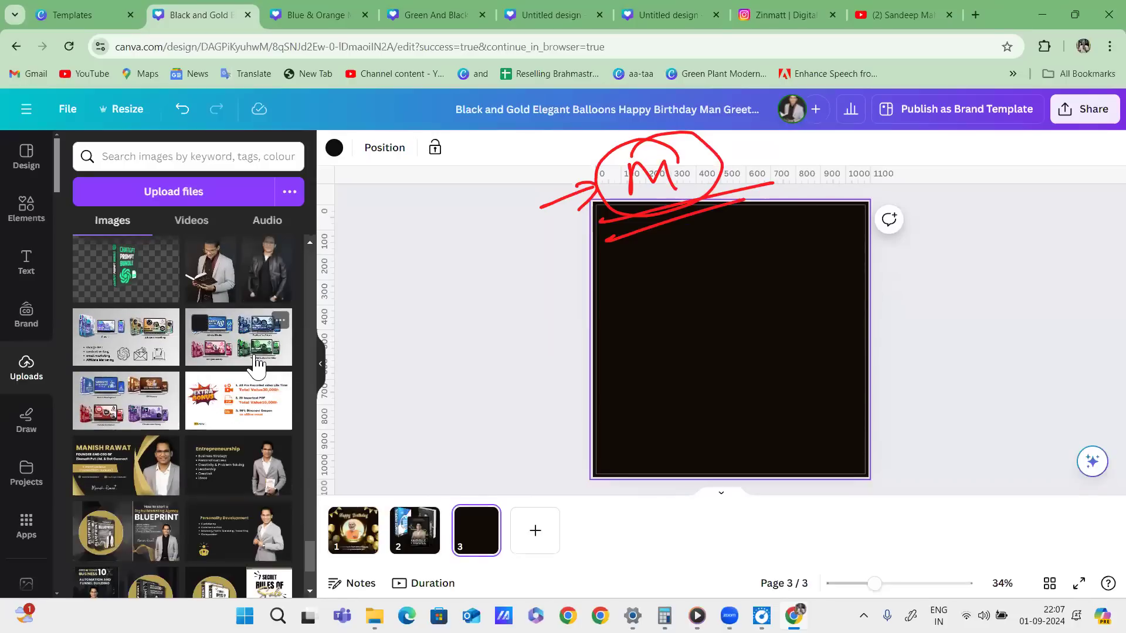
pyautogui.click(256, 347)
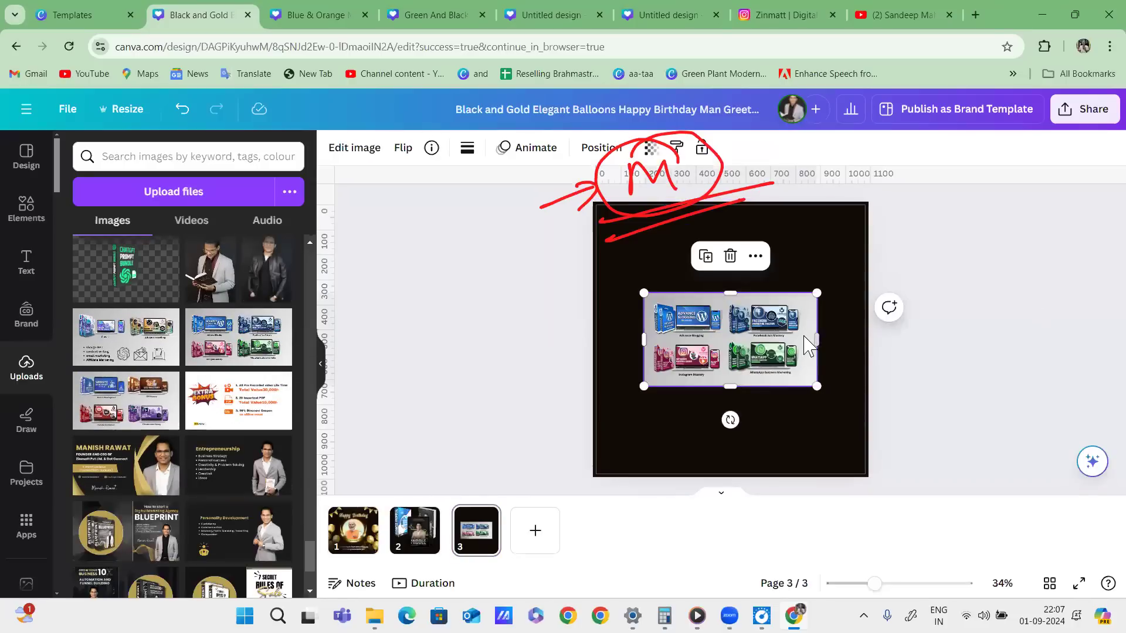
pyautogui.moveTo(809, 343); pyautogui.dragTo(723, 291)
pyautogui.moveTo(730, 334); pyautogui.dragTo(1081, 566)
pyautogui.moveTo(800, 451); pyautogui.dragTo(489, 361)
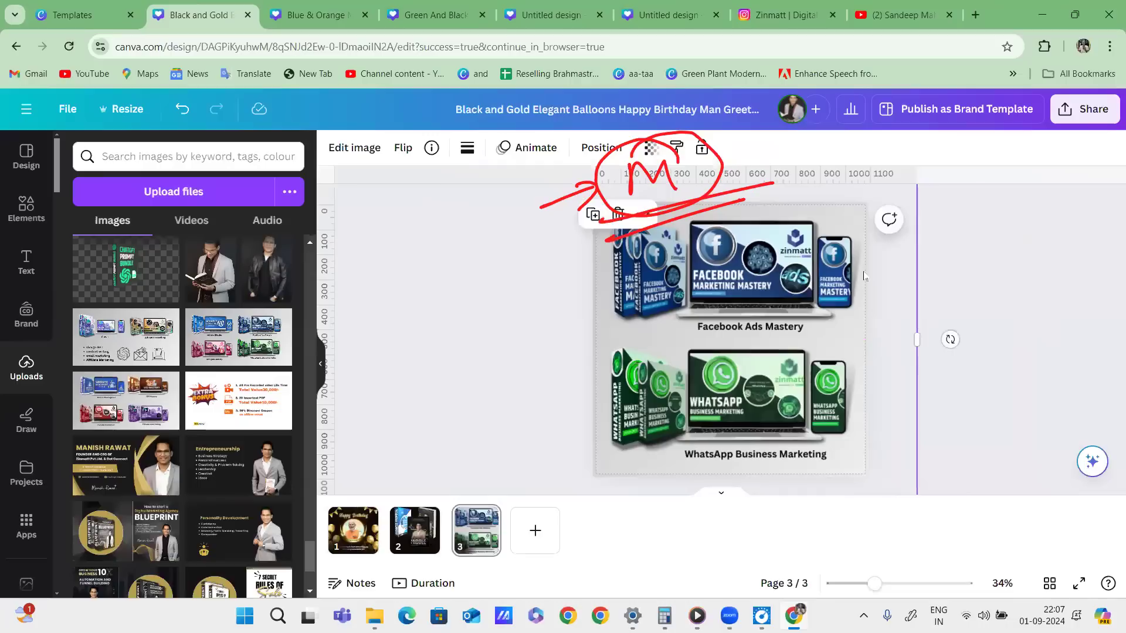
# Delete the Facebook and WhatsApp course image from page 3.
pyautogui.click(1021, 244)
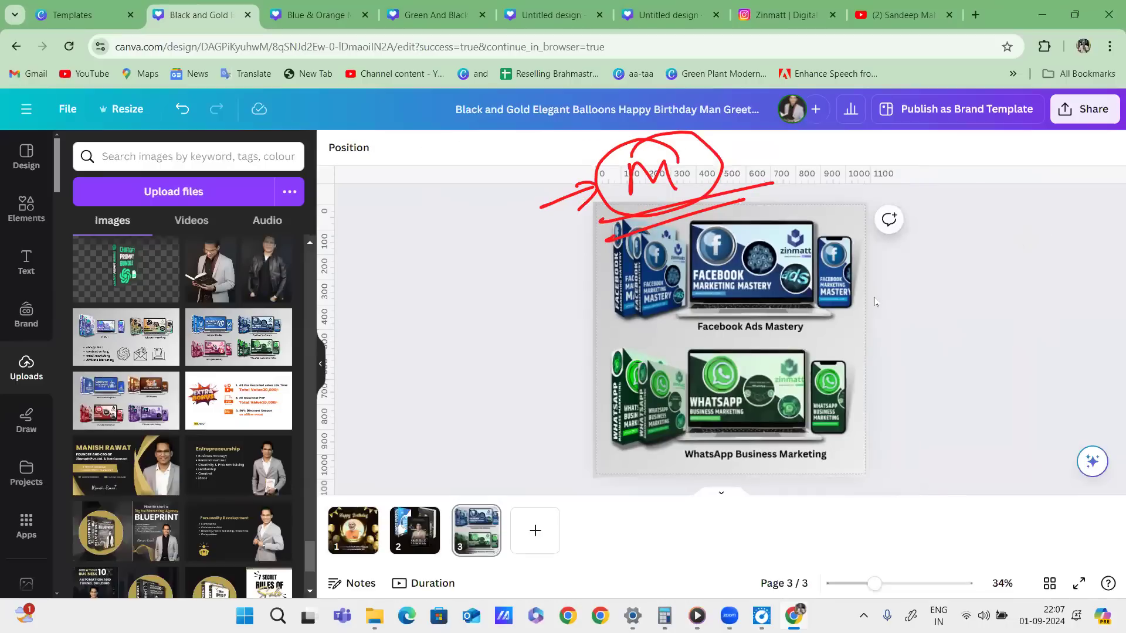
pyautogui.click(784, 336)
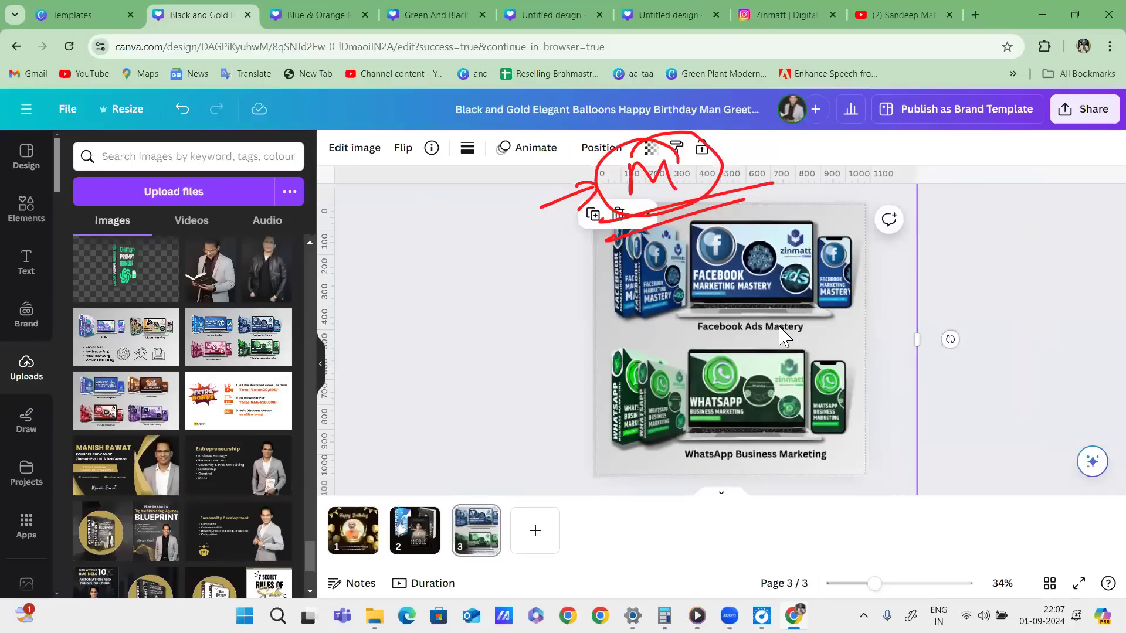
pyautogui.press('Delete')
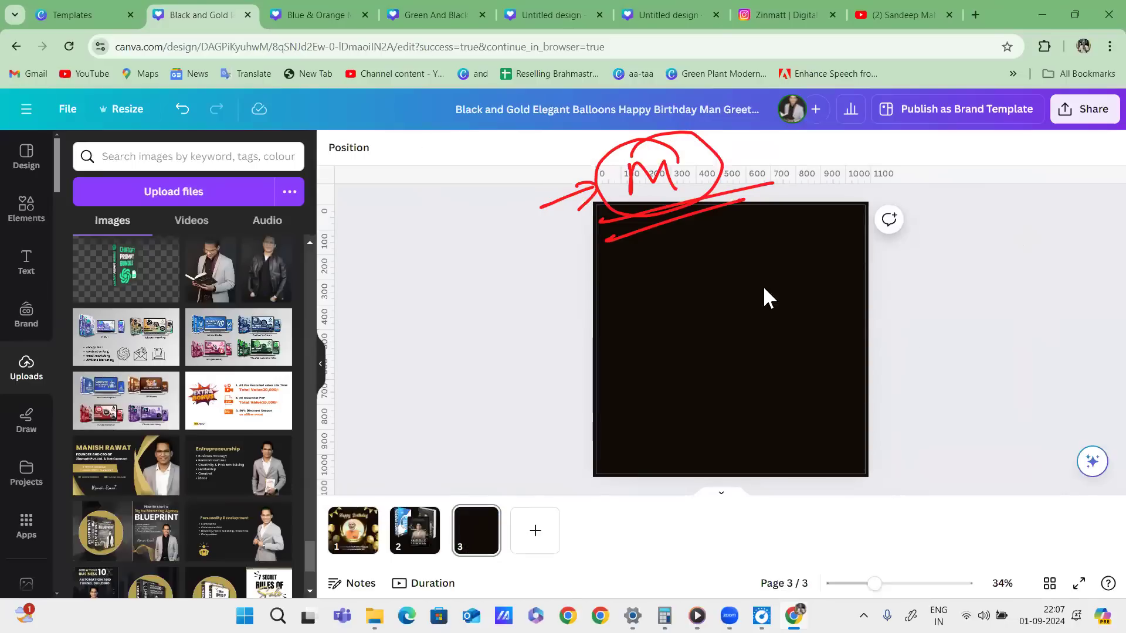
# Mark up the black page with a circled, underlined f and a long stroke, then return to the templates tab.
pyautogui.moveTo(690, 251)
pyautogui.mouseDown()
pyautogui.moveTo(678, 290)
pyautogui.moveTo(661, 259)
pyautogui.moveTo(650, 269)
pyautogui.mouseUp()
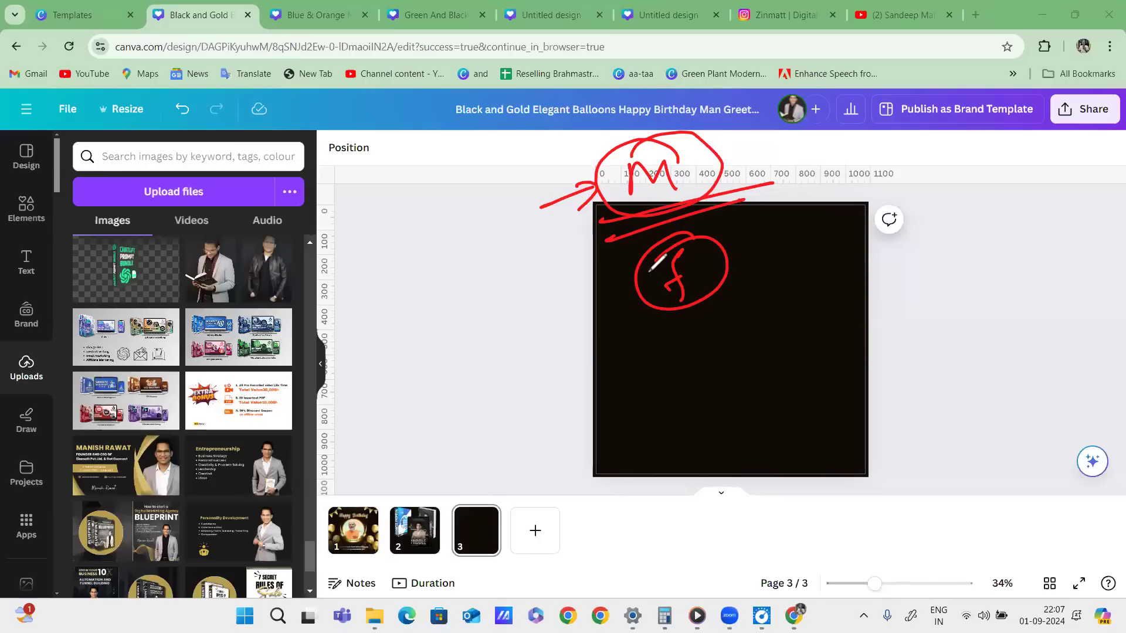
pyautogui.moveTo(653, 327)
pyautogui.mouseDown()
pyautogui.moveTo(763, 270)
pyautogui.moveTo(750, 286)
pyautogui.mouseUp()
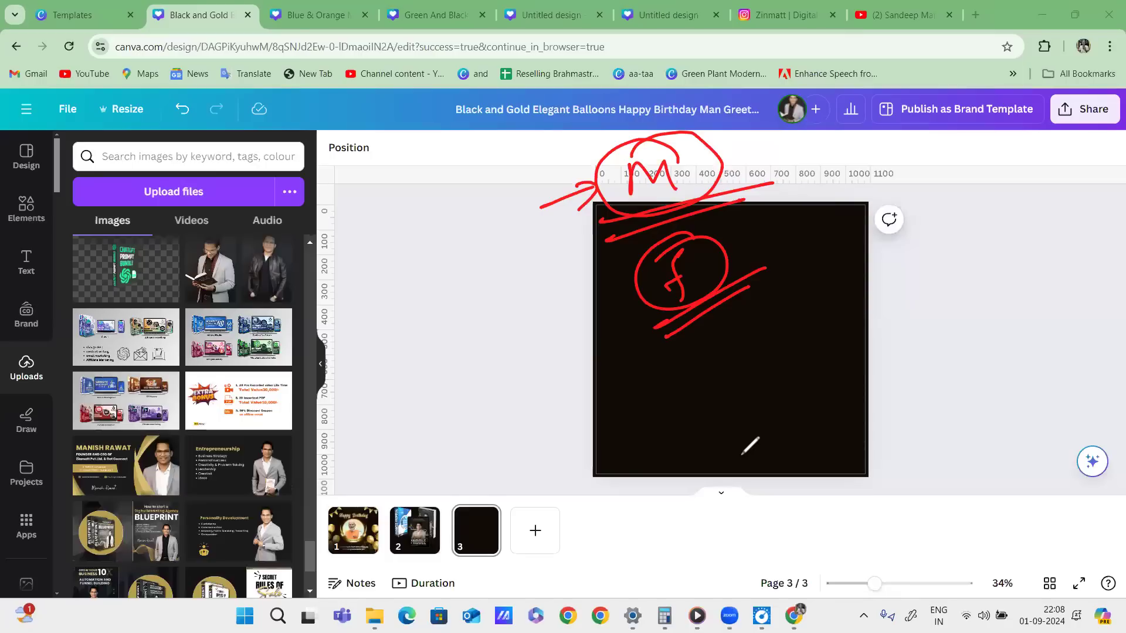
pyautogui.moveTo(586, 146)
pyautogui.mouseDown()
pyautogui.moveTo(686, 388)
pyautogui.moveTo(658, 398)
pyautogui.mouseUp()
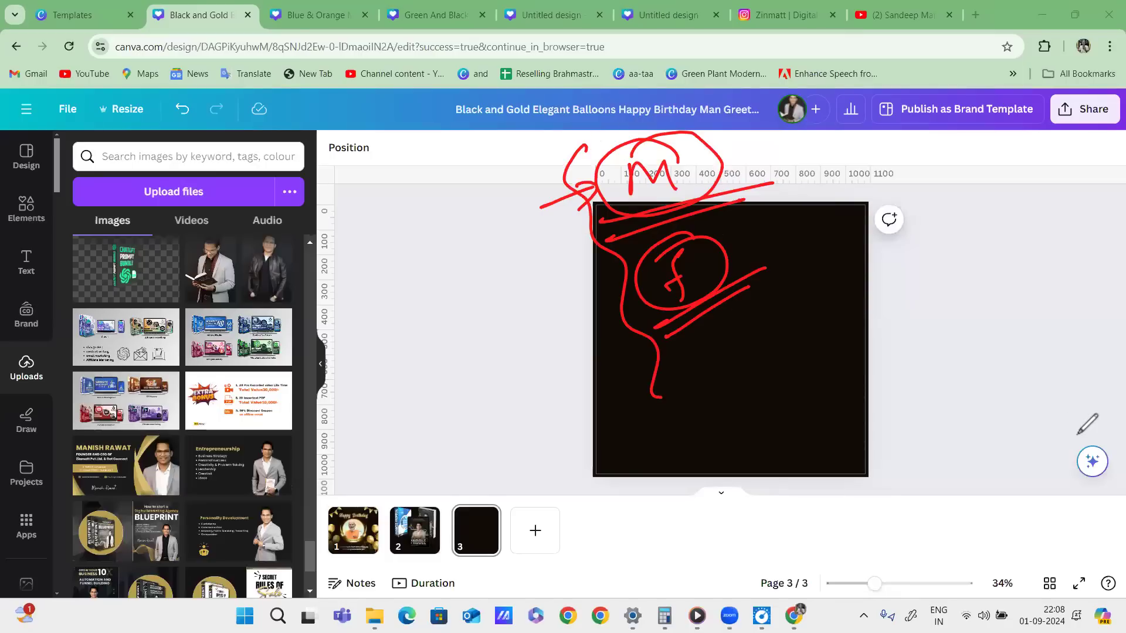
pyautogui.click(88, 16)
# On the home page, circle the search bar, Custom size and Upload in red, then open Custom size.
pyautogui.click(81, 115)
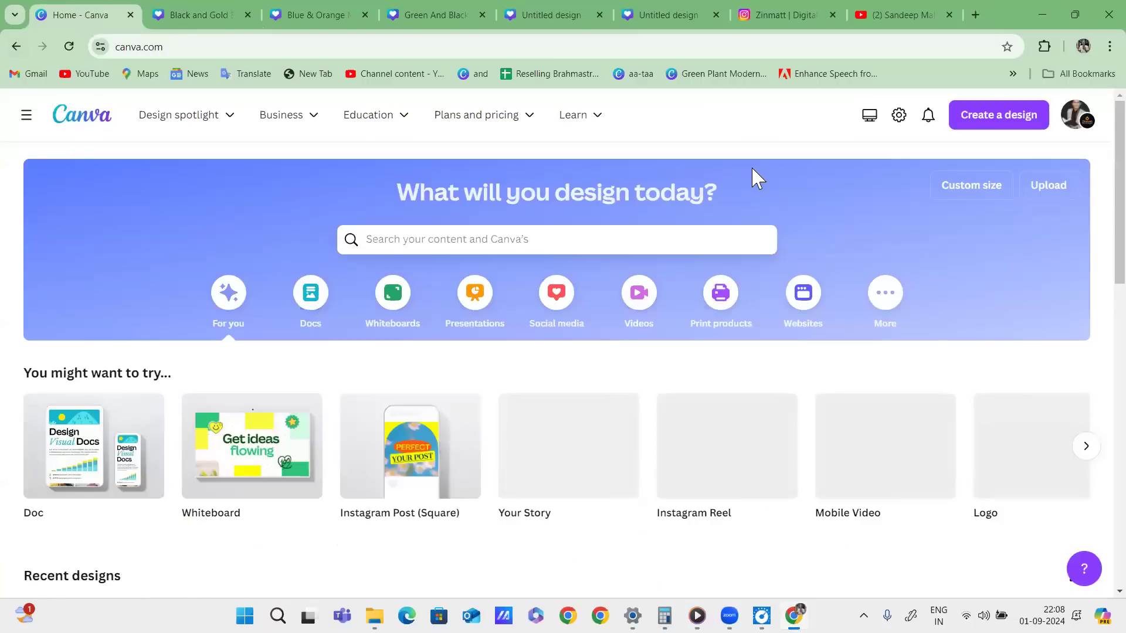
pyautogui.moveTo(750, 199)
pyautogui.mouseDown()
pyautogui.moveTo(690, 206)
pyautogui.moveTo(365, 213)
pyautogui.moveTo(632, 216)
pyautogui.mouseUp()
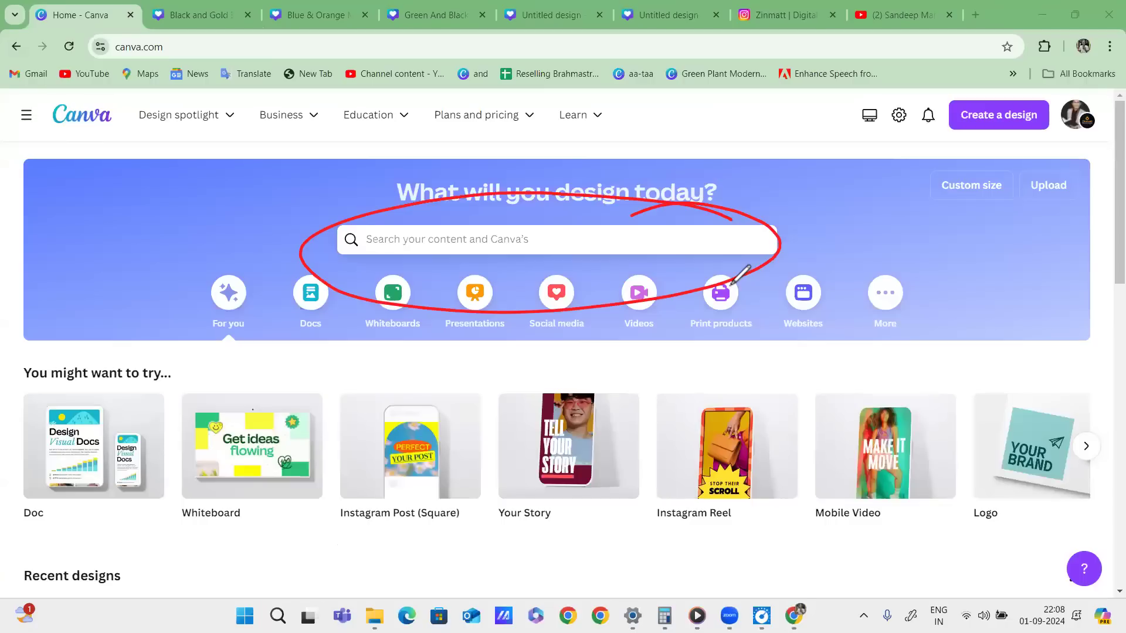
pyautogui.moveTo(677, 232)
pyautogui.mouseDown()
pyautogui.moveTo(725, 236)
pyautogui.moveTo(768, 211)
pyautogui.moveTo(663, 234)
pyautogui.mouseUp()
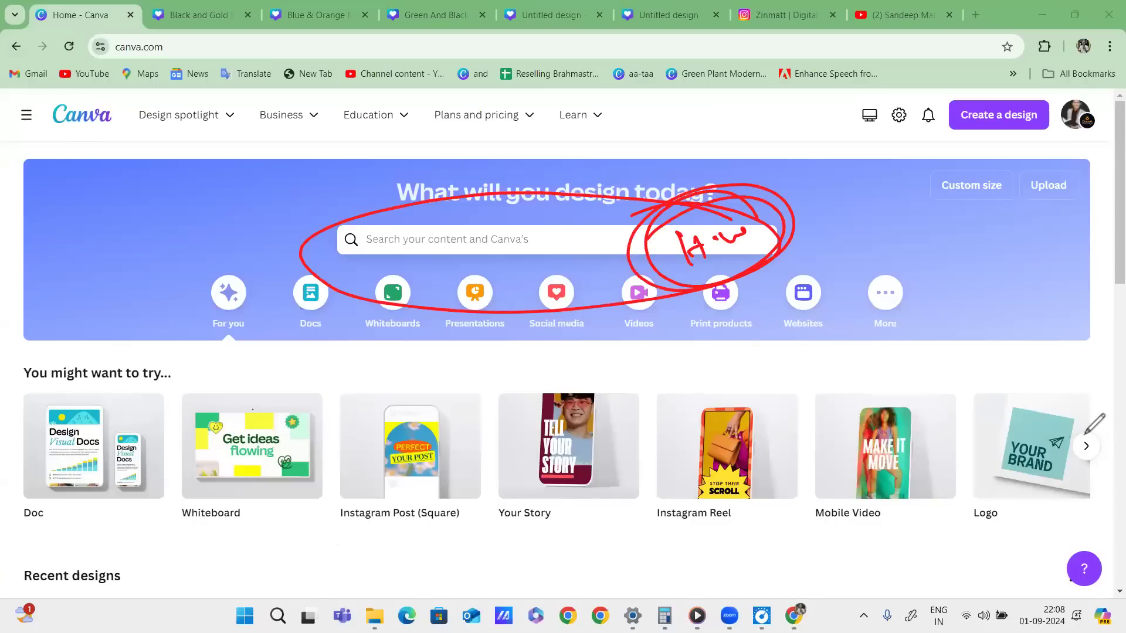
pyautogui.moveTo(796, 223)
pyautogui.mouseDown()
pyautogui.moveTo(258, 302)
pyautogui.moveTo(287, 251)
pyautogui.mouseUp()
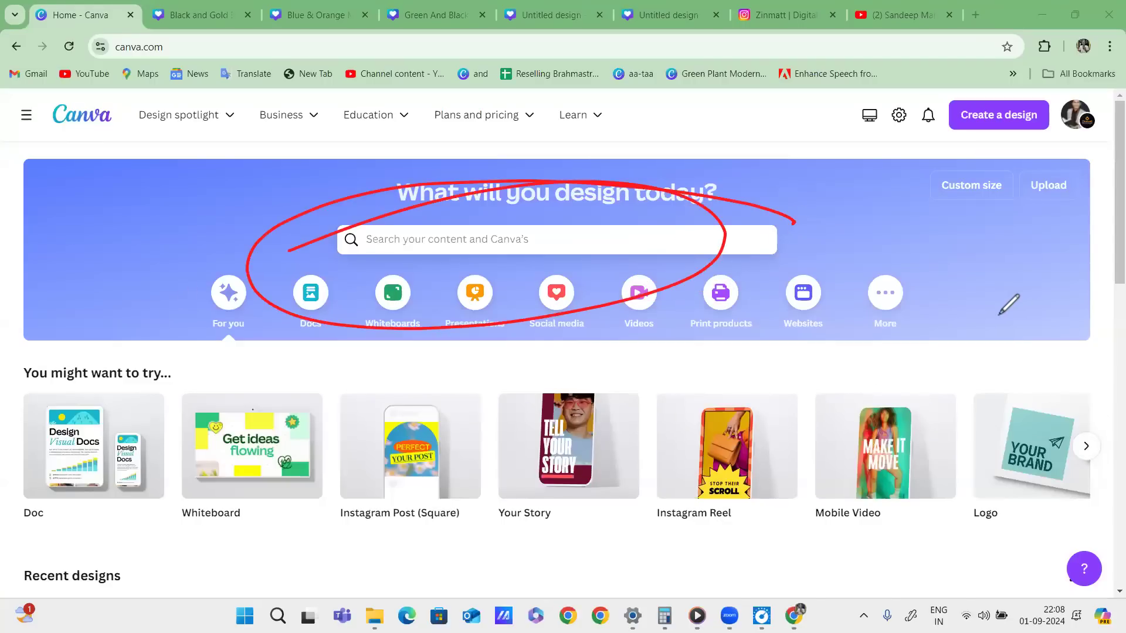
pyautogui.moveTo(951, 215); pyautogui.dragTo(1068, 214)
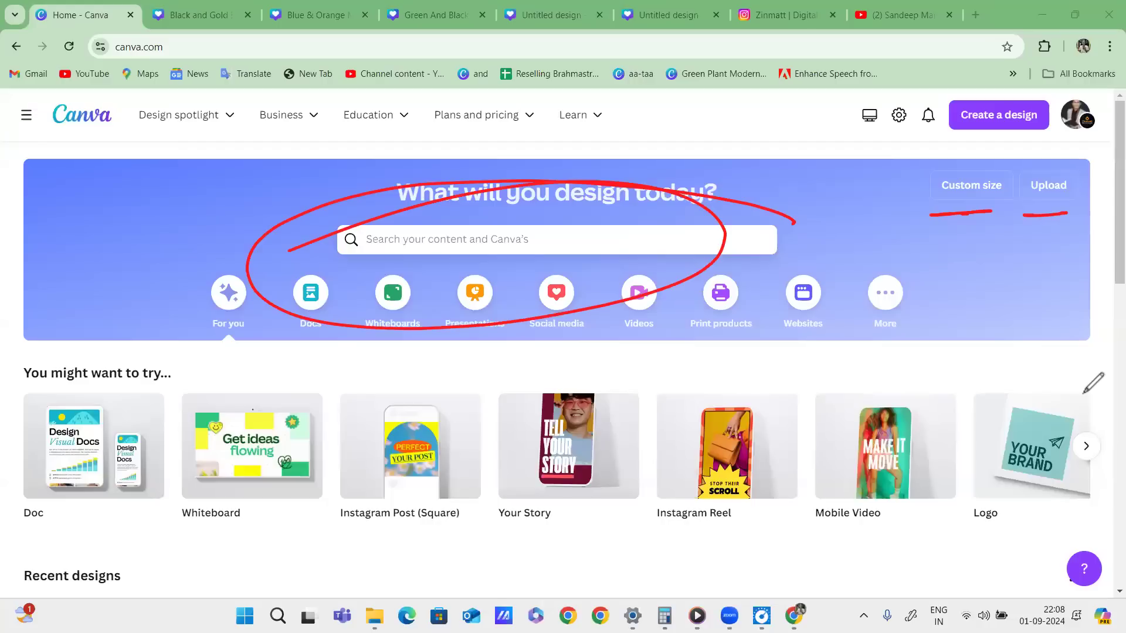
pyautogui.click(1084, 394)
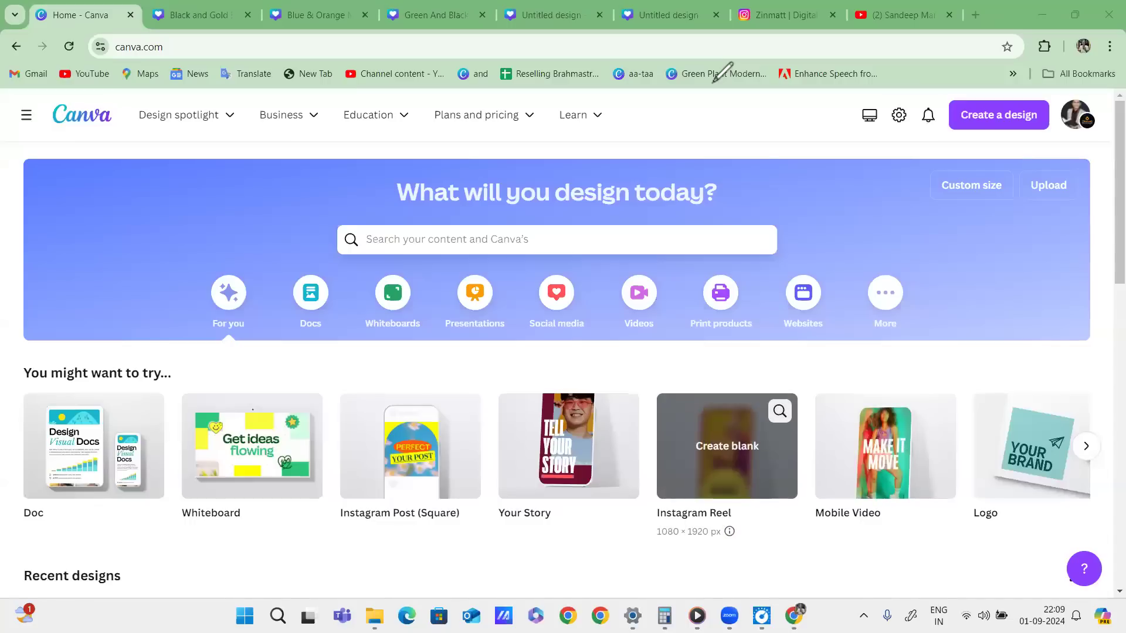
pyautogui.moveTo(1008, 183)
pyautogui.mouseDown()
pyautogui.moveTo(1019, 158)
pyautogui.moveTo(929, 210)
pyautogui.mouseUp()
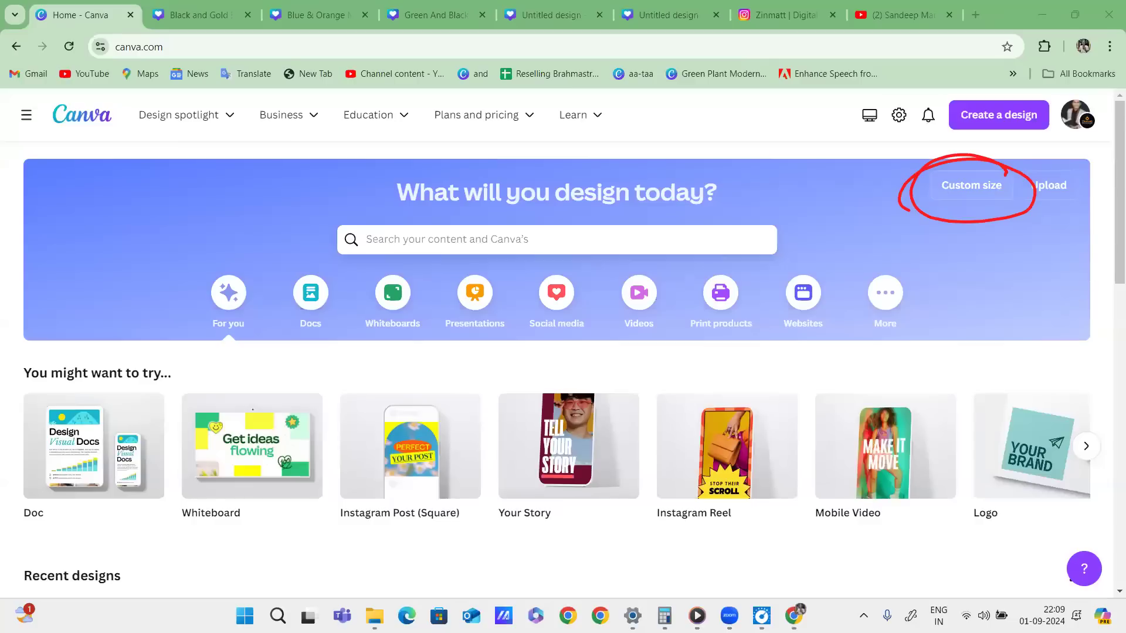
pyautogui.click(971, 184)
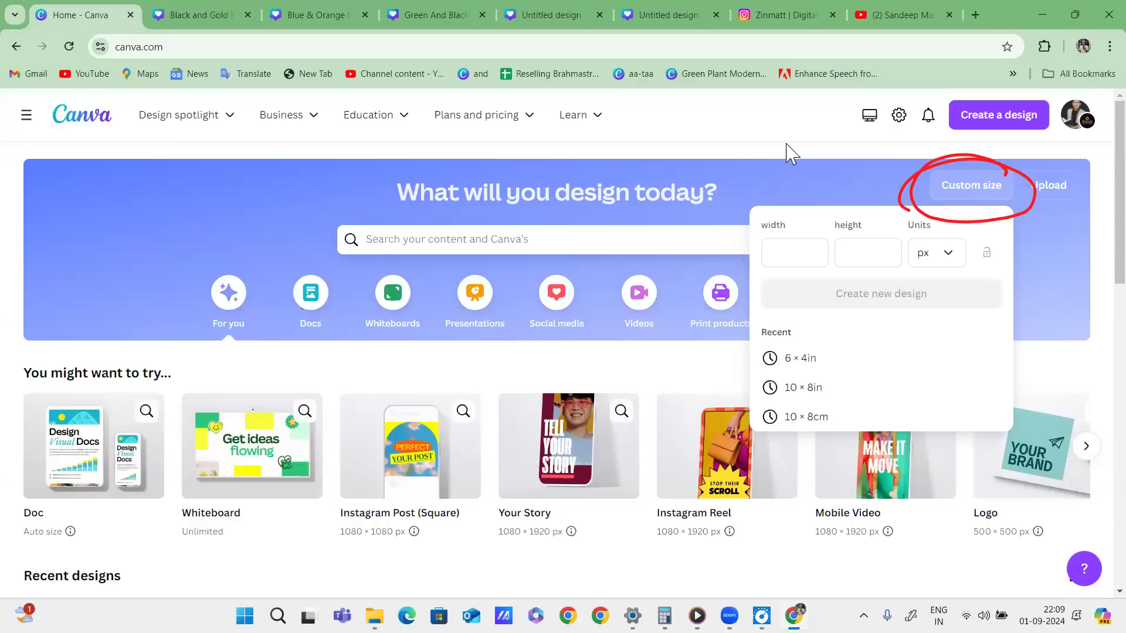
# Annotate the Custom size panel with red asterisks and a handwritten note about inches.
pyautogui.moveTo(742, 123); pyautogui.dragTo(745, 149)
pyautogui.moveTo(728, 130); pyautogui.dragTo(760, 143)
pyautogui.moveTo(730, 145); pyautogui.dragTo(759, 128)
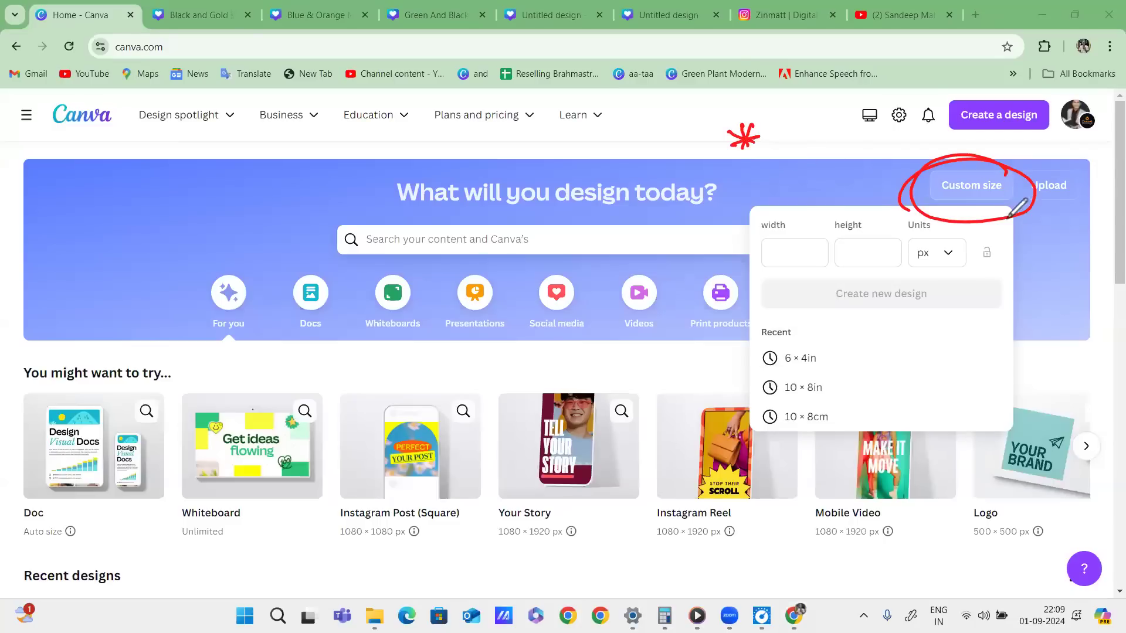
pyautogui.moveTo(1011, 174)
pyautogui.mouseDown()
pyautogui.moveTo(973, 214)
pyautogui.moveTo(915, 170)
pyautogui.moveTo(1009, 174)
pyautogui.mouseUp()
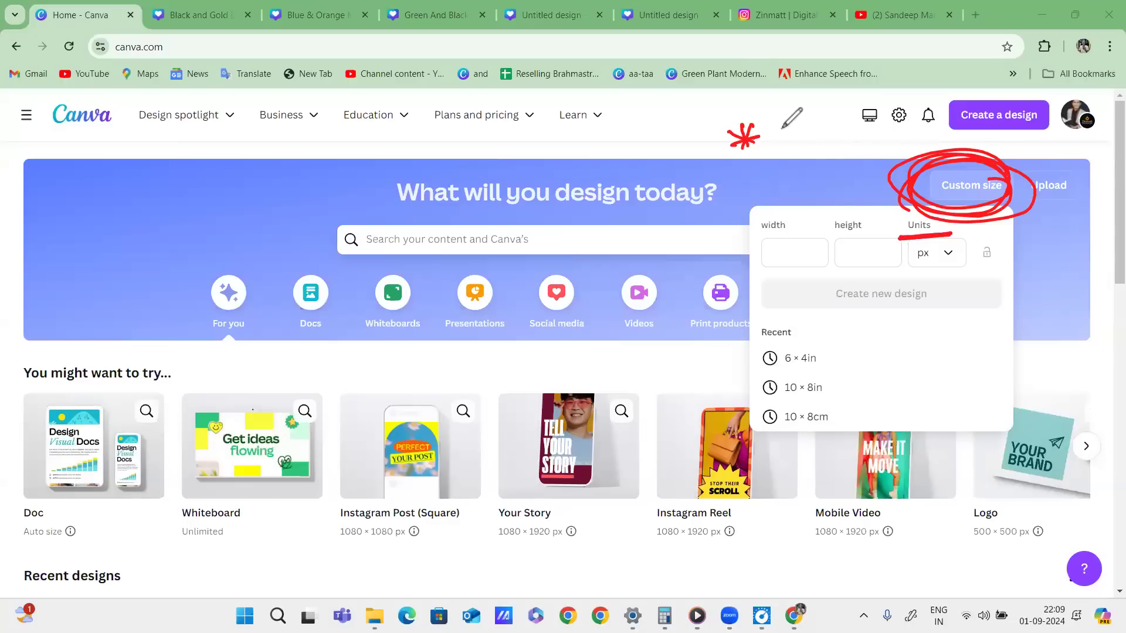
pyautogui.moveTo(230, 146); pyautogui.dragTo(248, 142)
pyautogui.moveTo(238, 136); pyautogui.dragTo(232, 151)
pyautogui.moveTo(273, 145)
pyautogui.mouseDown()
pyautogui.moveTo(433, 117)
pyautogui.moveTo(482, 124)
pyautogui.moveTo(510, 127)
pyautogui.mouseUp()
pyautogui.moveTo(521, 100); pyautogui.dragTo(526, 158)
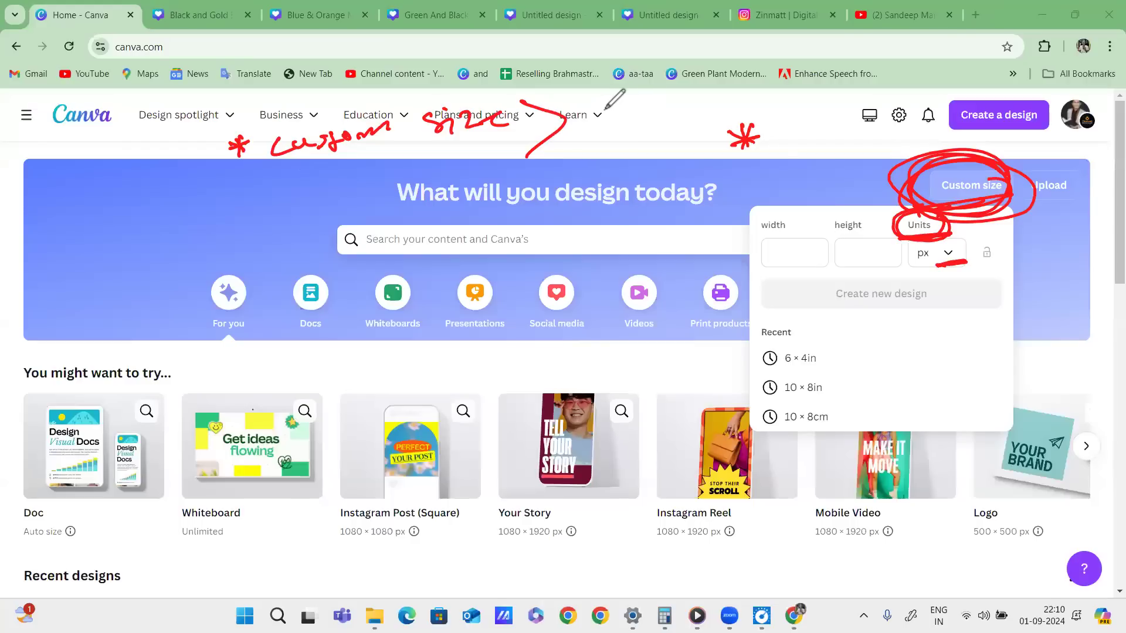
pyautogui.moveTo(601, 108)
pyautogui.mouseDown()
pyautogui.moveTo(617, 102)
pyautogui.moveTo(617, 126)
pyautogui.mouseUp()
pyautogui.moveTo(610, 127)
pyautogui.mouseDown()
pyautogui.moveTo(662, 113)
pyautogui.moveTo(670, 128)
pyautogui.mouseUp()
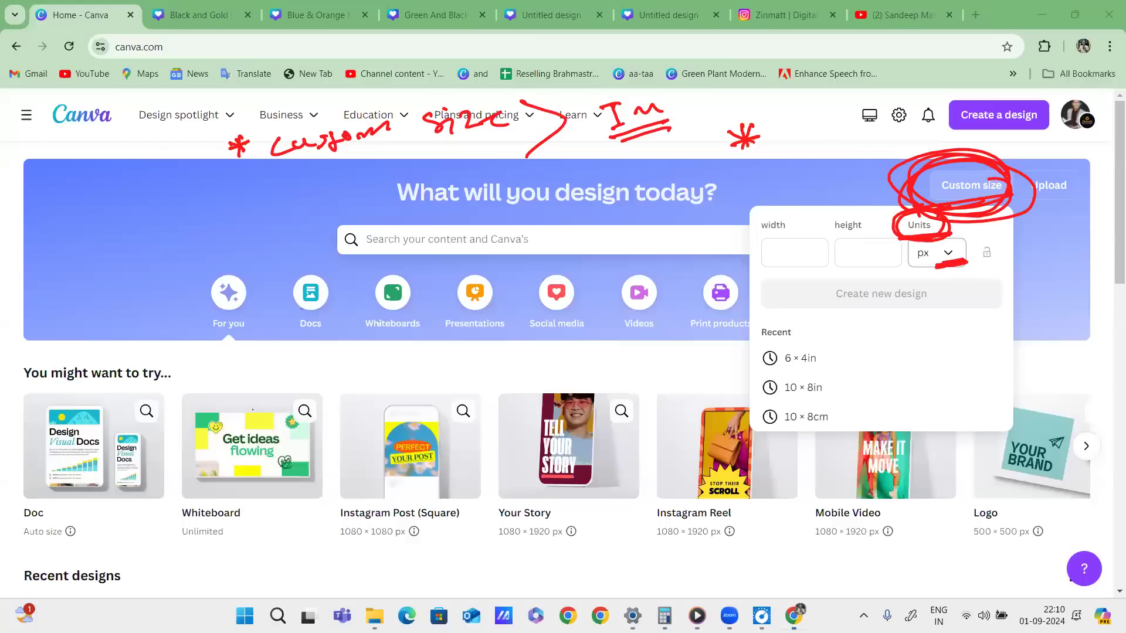
# Switch the custom size units to inches, sketching an 8 by 4 example.
pyautogui.click(938, 253)
pyautogui.click(915, 322)
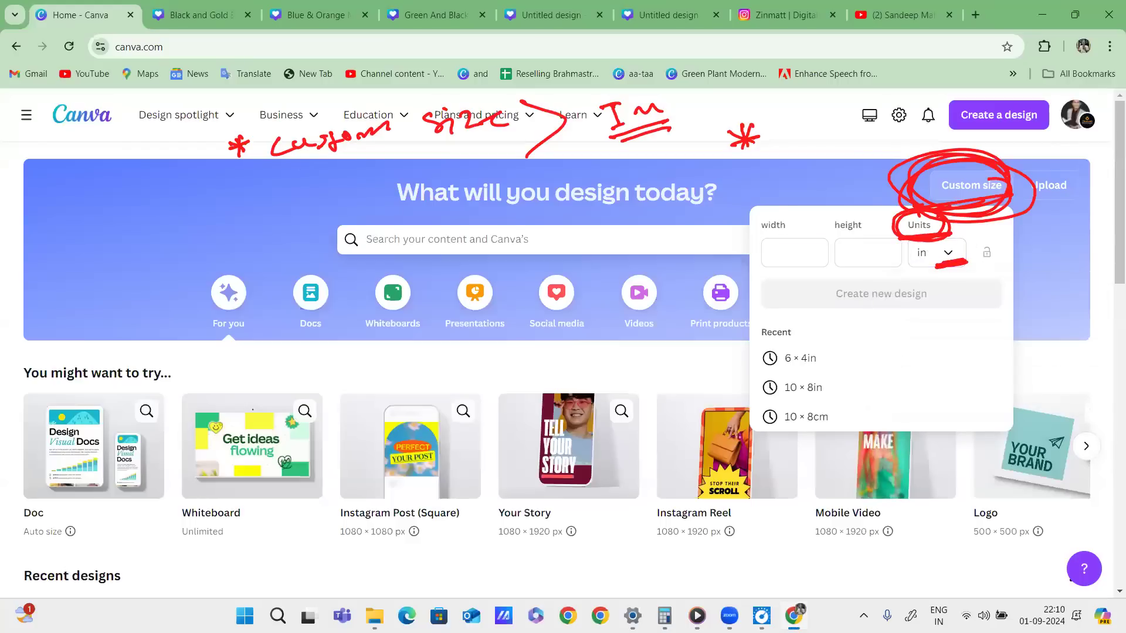
pyautogui.moveTo(673, 93); pyautogui.dragTo(670, 144)
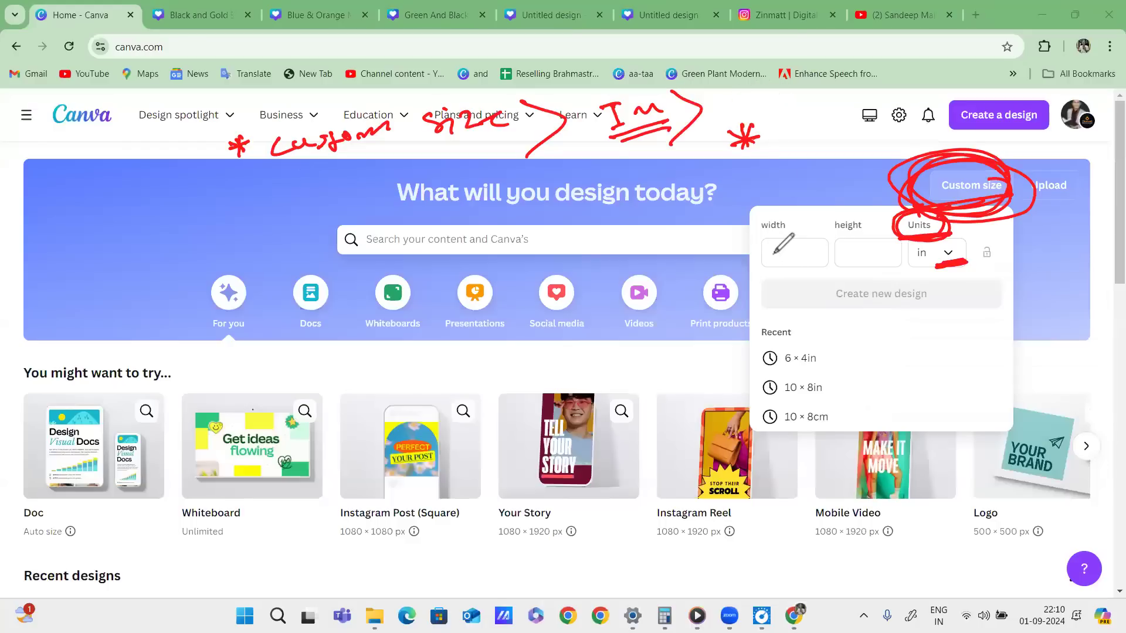
pyautogui.moveTo(777, 248); pyautogui.dragTo(774, 256)
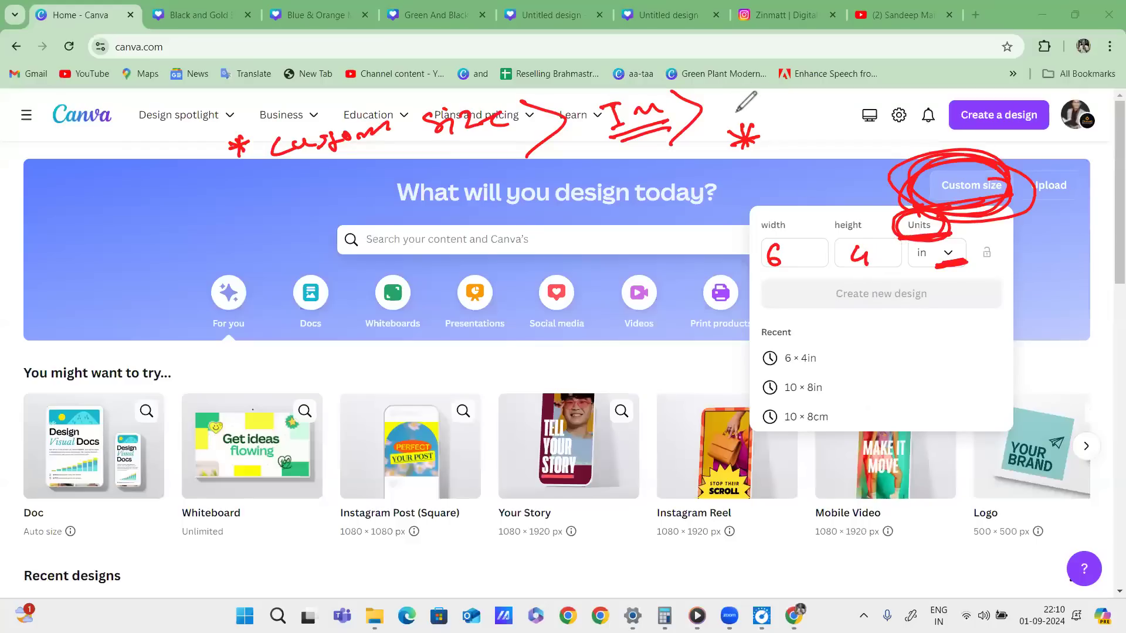
pyautogui.moveTo(780, 243); pyautogui.dragTo(774, 250)
pyautogui.moveTo(883, 232)
pyautogui.mouseDown()
pyautogui.moveTo(863, 253)
pyautogui.moveTo(882, 280)
pyautogui.mouseUp()
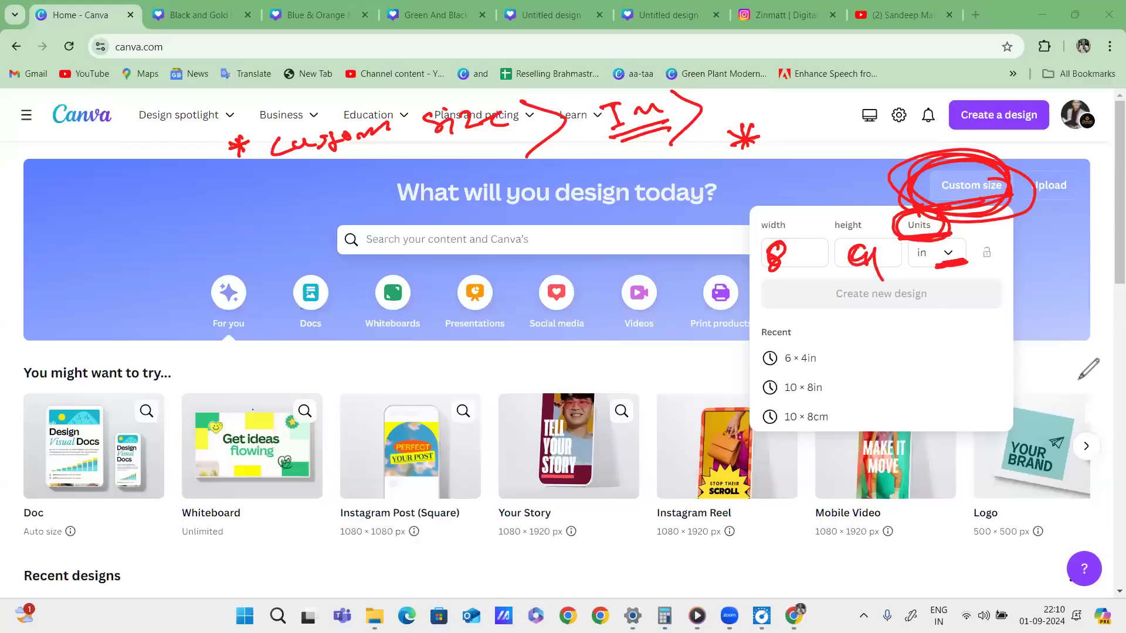
pyautogui.click(1078, 380)
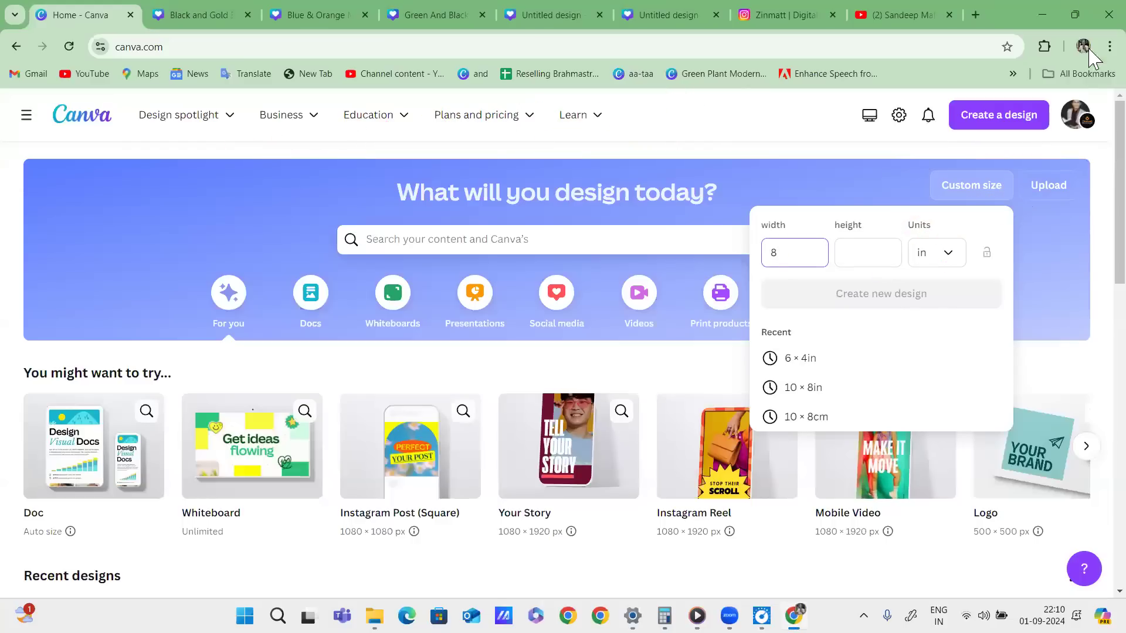
# Enter a height of 4 for the 8-inch-wide design.
pyautogui.click(864, 255)
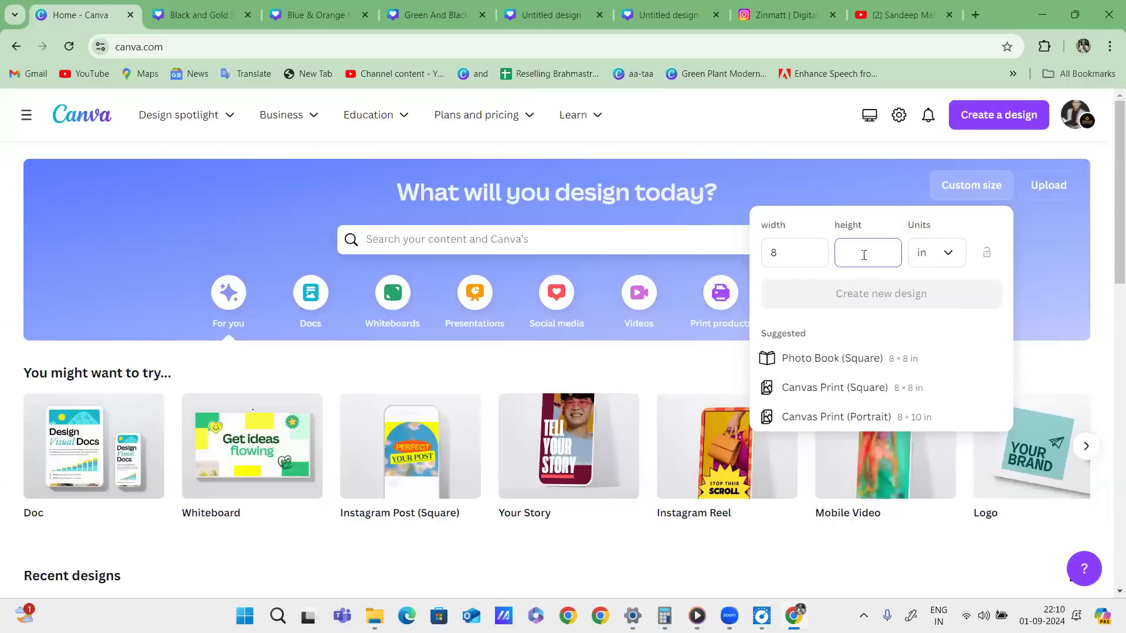
pyautogui.write('4')
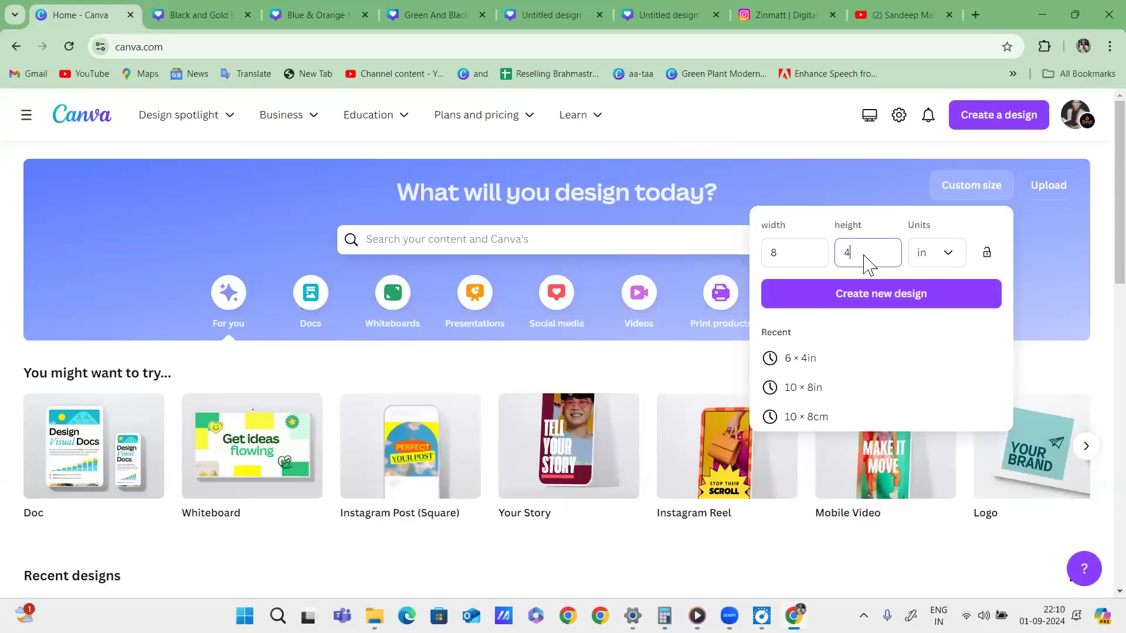
pyautogui.moveTo(904, 288)
pyautogui.mouseDown()
pyautogui.moveTo(789, 320)
pyautogui.moveTo(826, 327)
pyautogui.moveTo(956, 306)
pyautogui.moveTo(910, 265)
pyautogui.mouseUp()
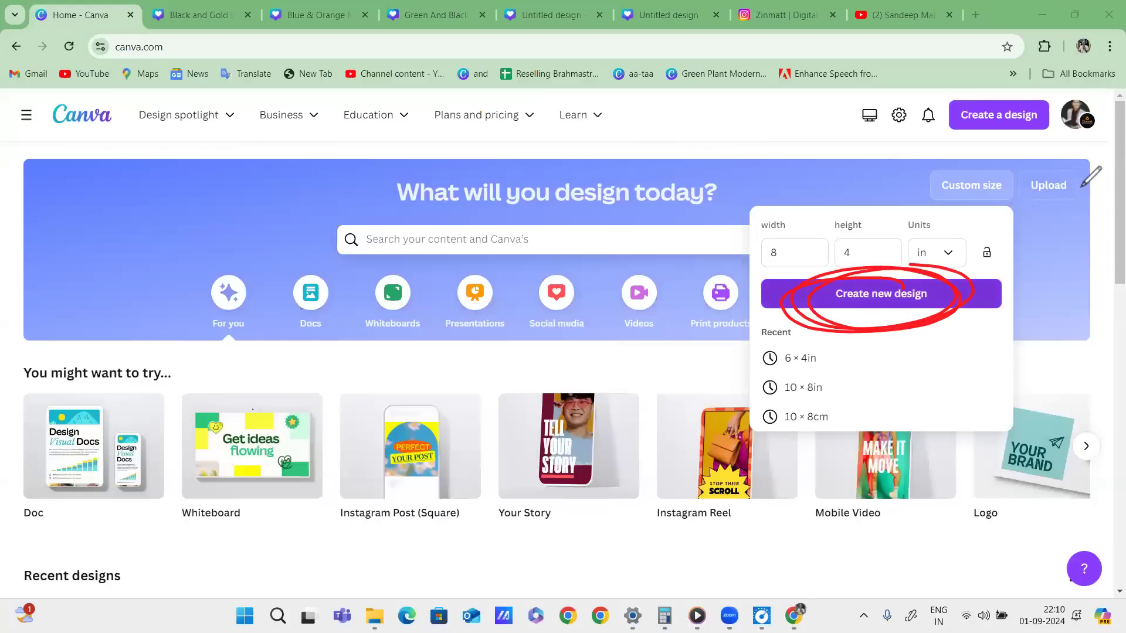
# Create the 8 × 4 inch design and open it in the browser, not the desktop app.
pyautogui.click(881, 294)
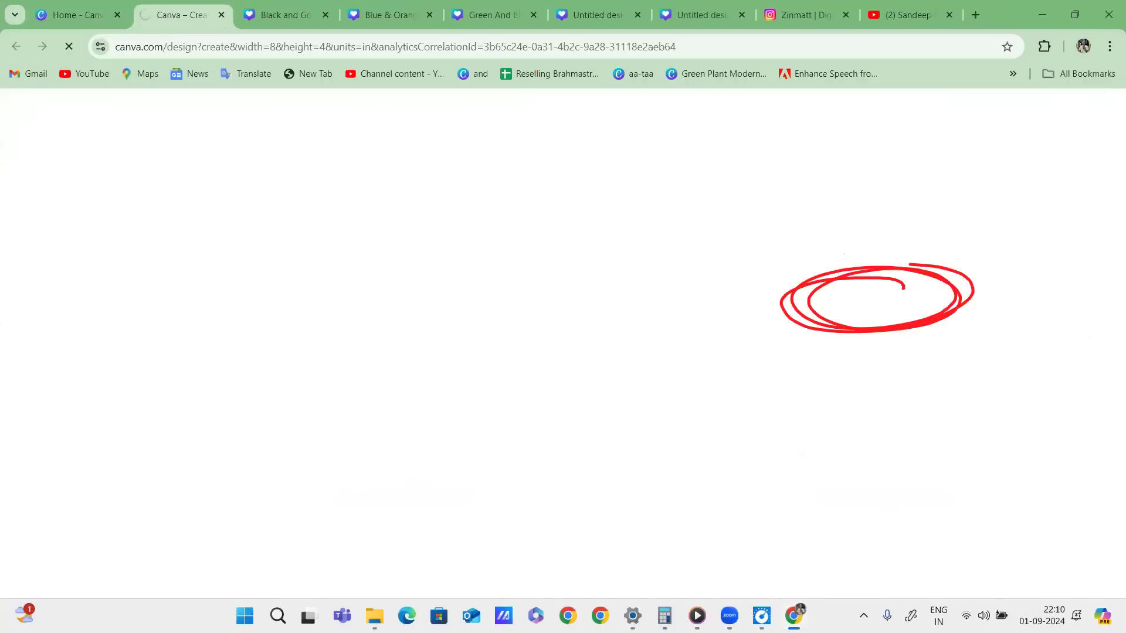
pyautogui.click(674, 181)
pyautogui.click(563, 411)
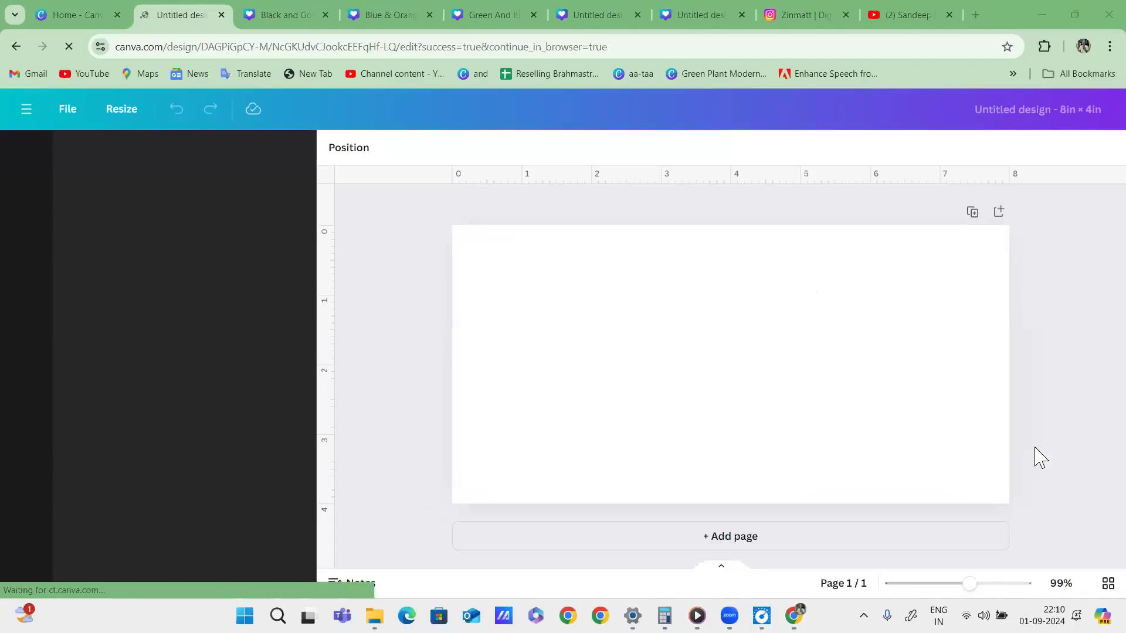
# Mark the blank page and rulers in red, clear the ink, and go back to the home page.
pyautogui.moveTo(434, 220)
pyautogui.mouseDown()
pyautogui.moveTo(1047, 481)
pyautogui.moveTo(427, 496)
pyautogui.moveTo(446, 225)
pyautogui.mouseUp()
pyautogui.moveTo(435, 149)
pyautogui.mouseDown()
pyautogui.moveTo(655, 206)
pyautogui.moveTo(938, 196)
pyautogui.moveTo(1016, 188)
pyautogui.moveTo(1025, 173)
pyautogui.moveTo(1023, 157)
pyautogui.moveTo(910, 146)
pyautogui.moveTo(540, 134)
pyautogui.moveTo(429, 142)
pyautogui.mouseUp()
pyautogui.moveTo(310, 211)
pyautogui.mouseDown()
pyautogui.moveTo(364, 415)
pyautogui.moveTo(286, 481)
pyautogui.moveTo(299, 191)
pyautogui.mouseUp()
pyautogui.moveTo(340, 223); pyautogui.dragTo(333, 535)
pyautogui.moveTo(479, 254); pyautogui.dragTo(500, 487)
pyautogui.moveTo(513, 342)
pyautogui.mouseDown()
pyautogui.moveTo(537, 349)
pyautogui.moveTo(545, 437)
pyautogui.mouseUp()
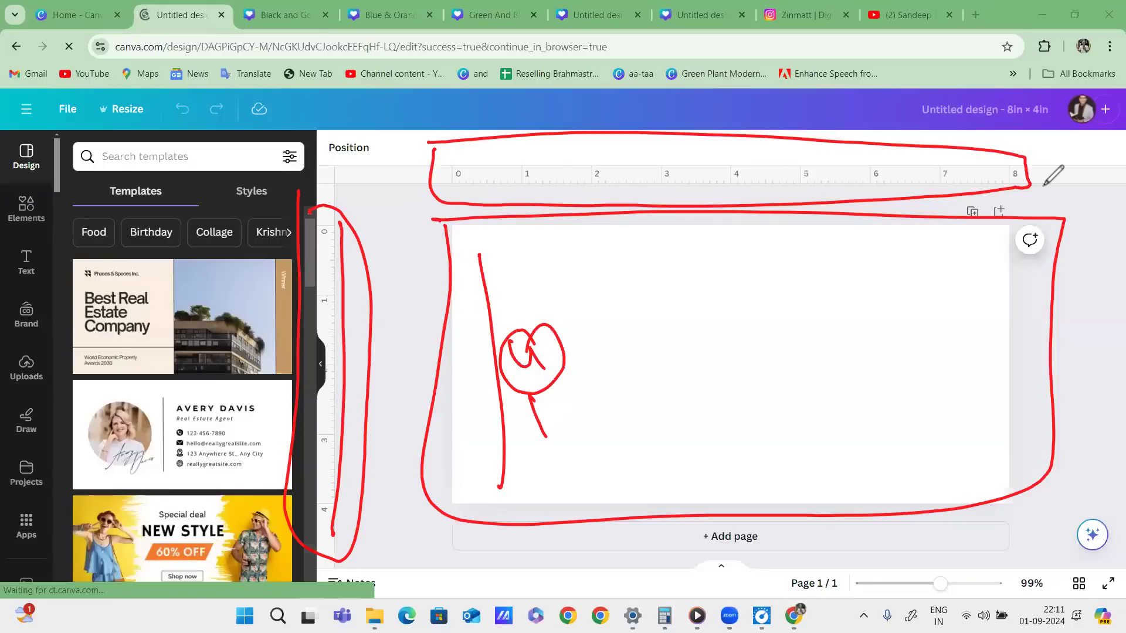
pyautogui.press('e')
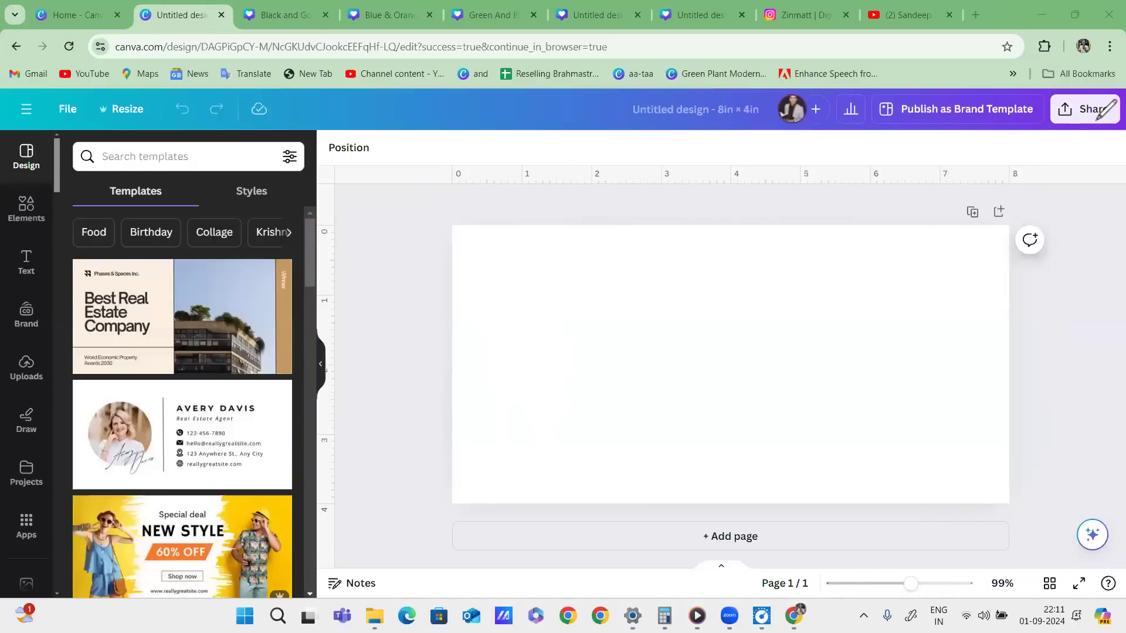
pyautogui.click(76, 14)
pyautogui.click(723, 159)
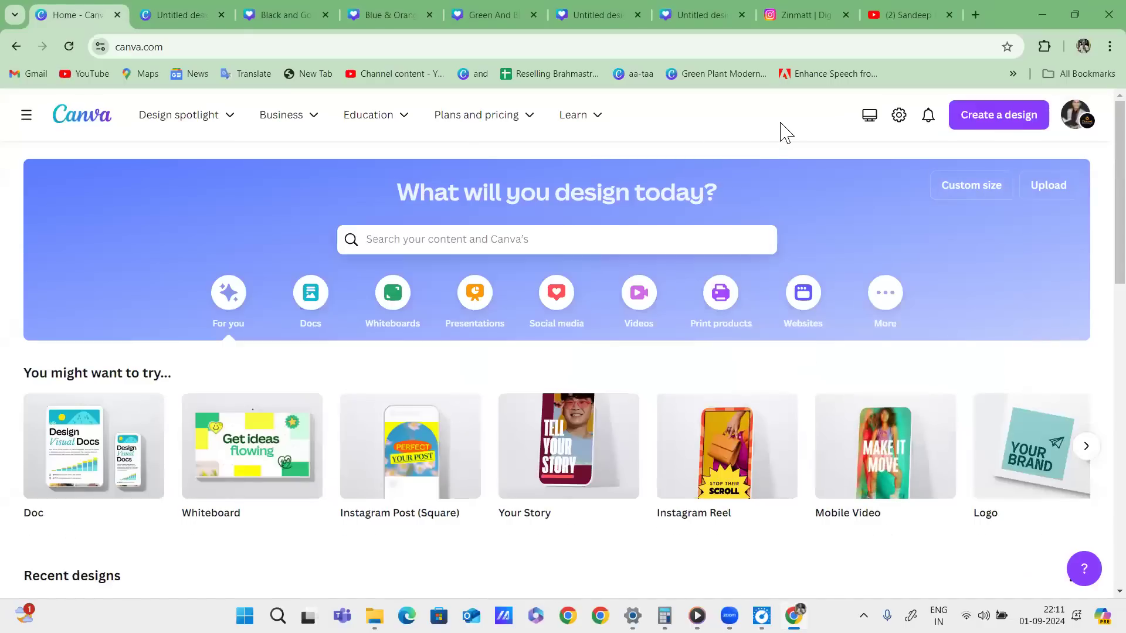
# Reopen Custom size and set it to 5 × 10 centimetres.
pyautogui.moveTo(964, 167); pyautogui.dragTo(1001, 178)
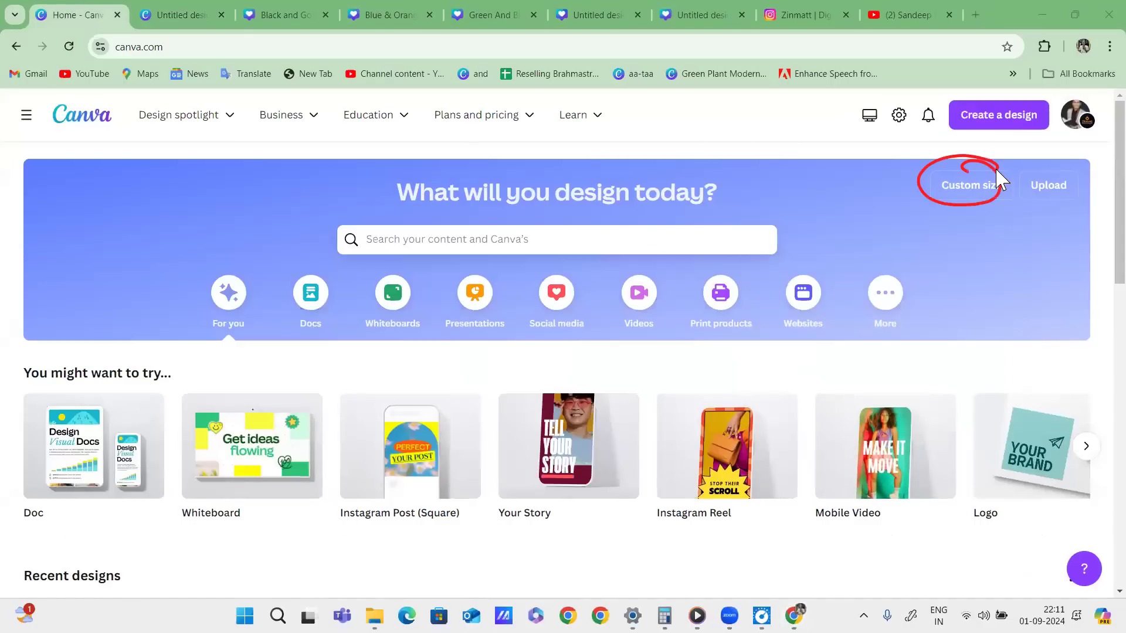
pyautogui.click(971, 186)
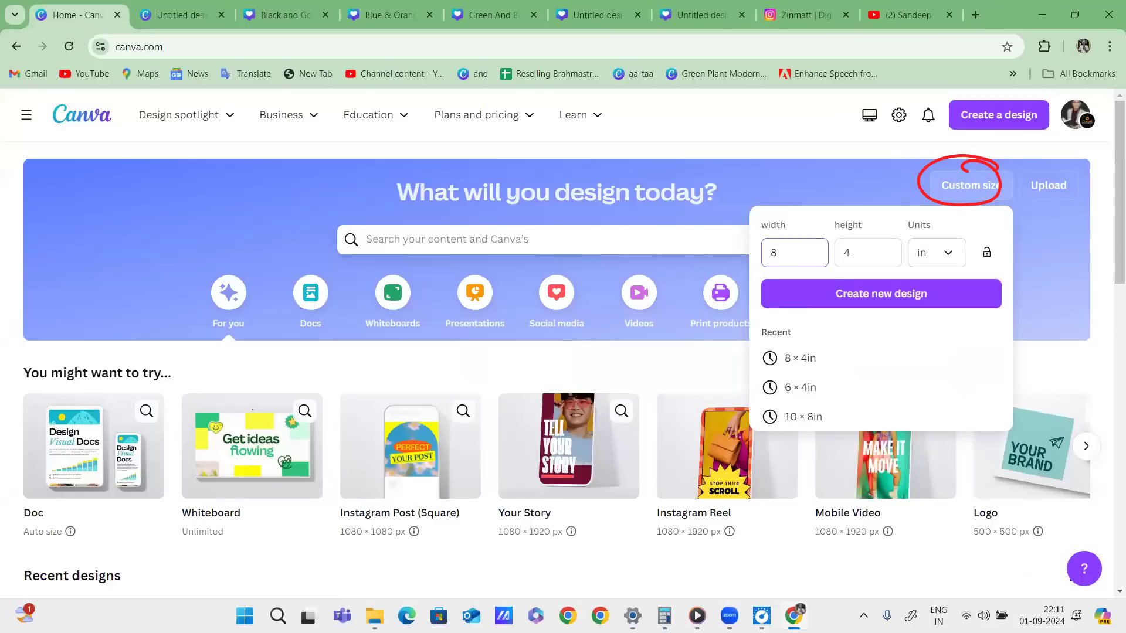
pyautogui.moveTo(907, 233); pyautogui.dragTo(951, 231)
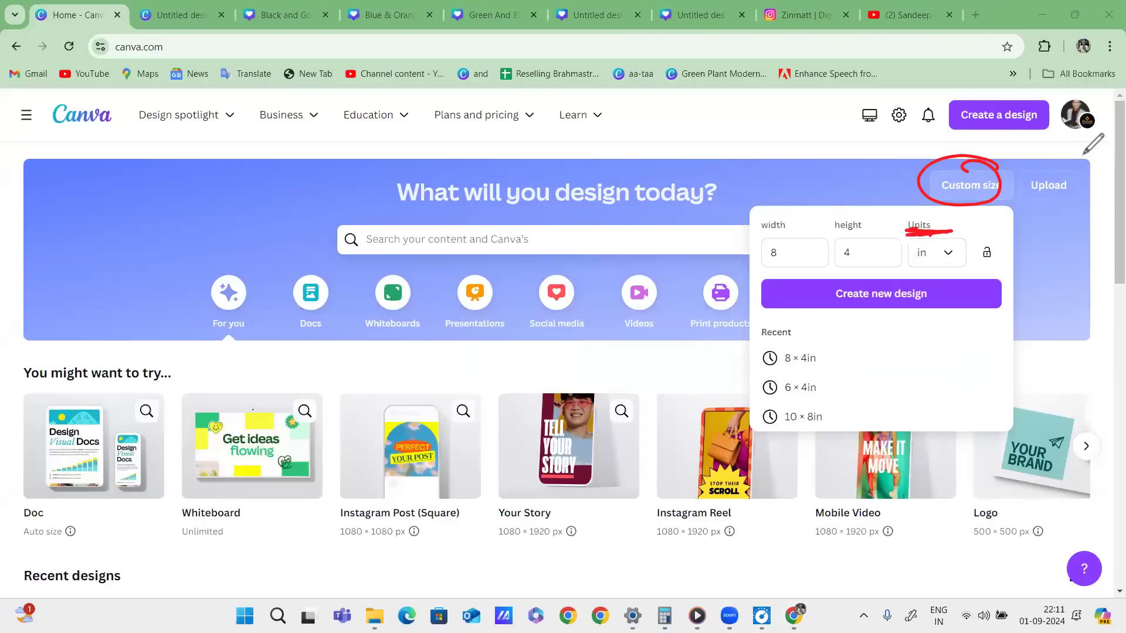
pyautogui.click(937, 252)
pyautogui.click(892, 382)
pyautogui.click(796, 252)
pyautogui.press('BackSpace')
pyautogui.press('BackSpace')
pyautogui.press('BackSpace')
pyautogui.press('BackSpace')
pyautogui.press('BackSpace')
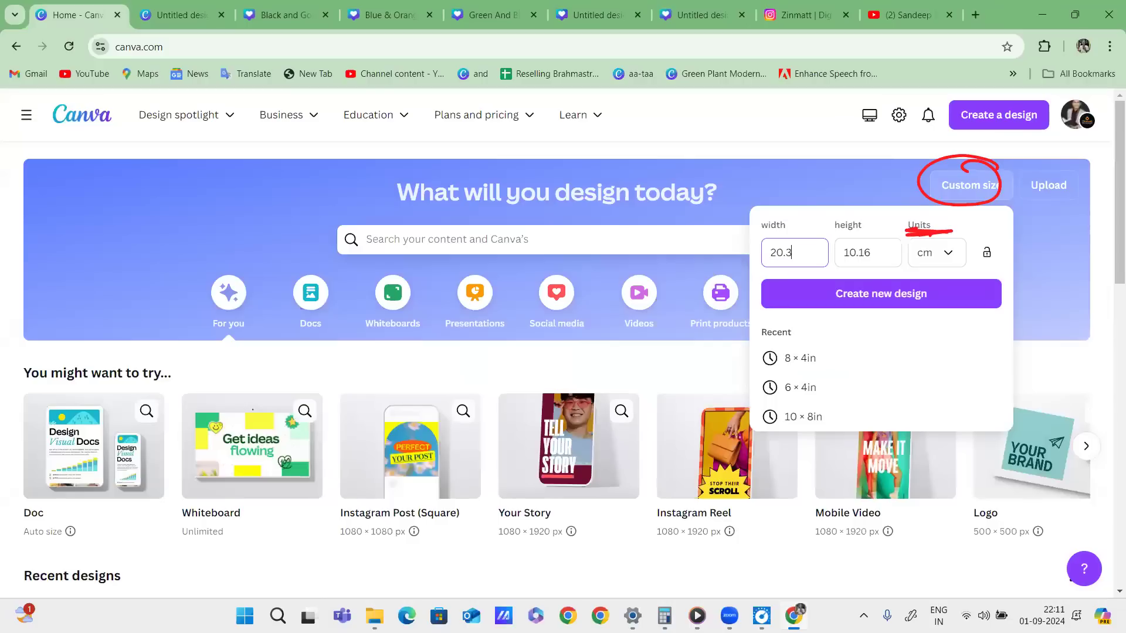
pyautogui.write('5')
pyautogui.press('Tab')
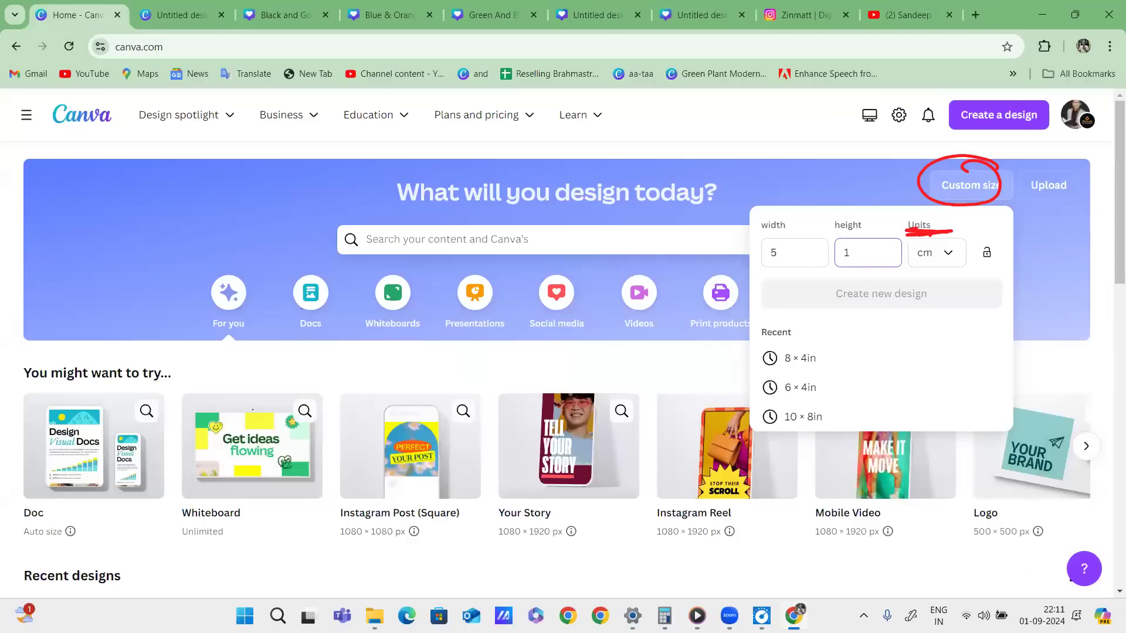
pyautogui.write('0')
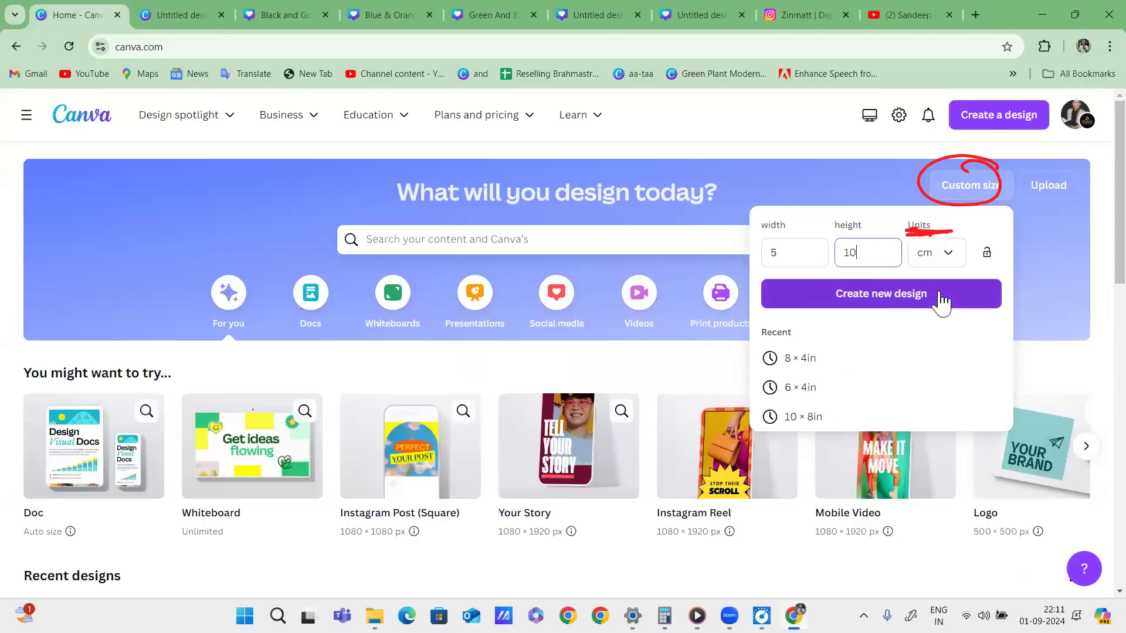
# Create the 5 × 10 cm design and continue in the browser instead of the desktop app.
pyautogui.click(941, 298)
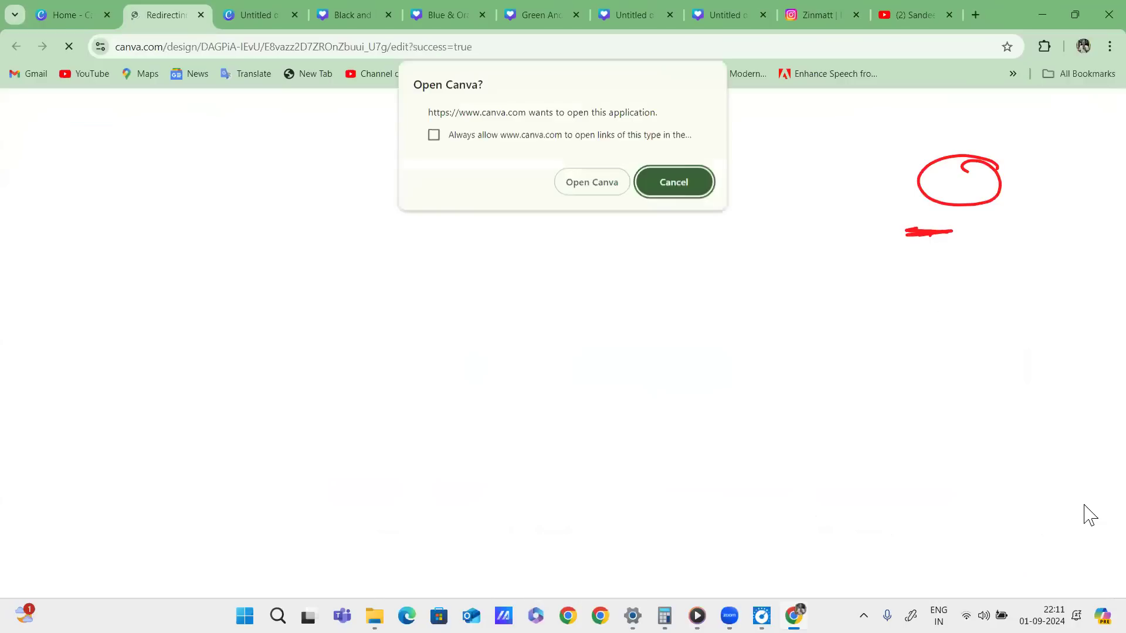
pyautogui.click(680, 182)
pyautogui.click(592, 414)
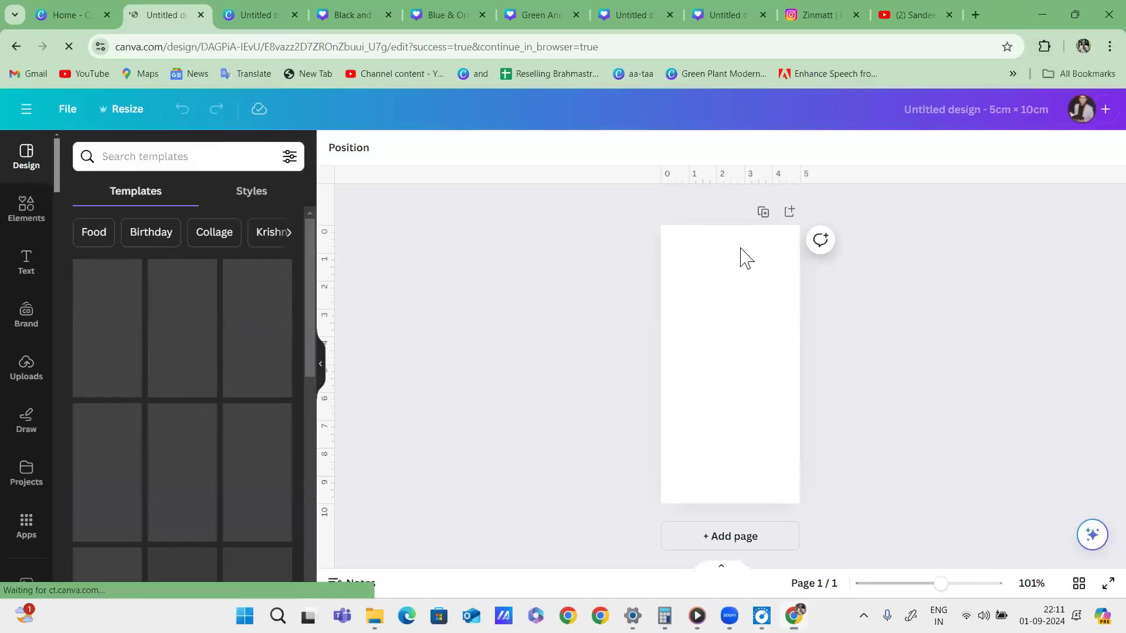
pyautogui.moveTo(632, 196)
pyautogui.mouseDown()
pyautogui.moveTo(688, 181)
pyautogui.moveTo(620, 197)
pyautogui.mouseUp()
pyautogui.moveTo(352, 218)
pyautogui.mouseDown()
pyautogui.moveTo(340, 531)
pyautogui.moveTo(317, 218)
pyautogui.mouseUp()
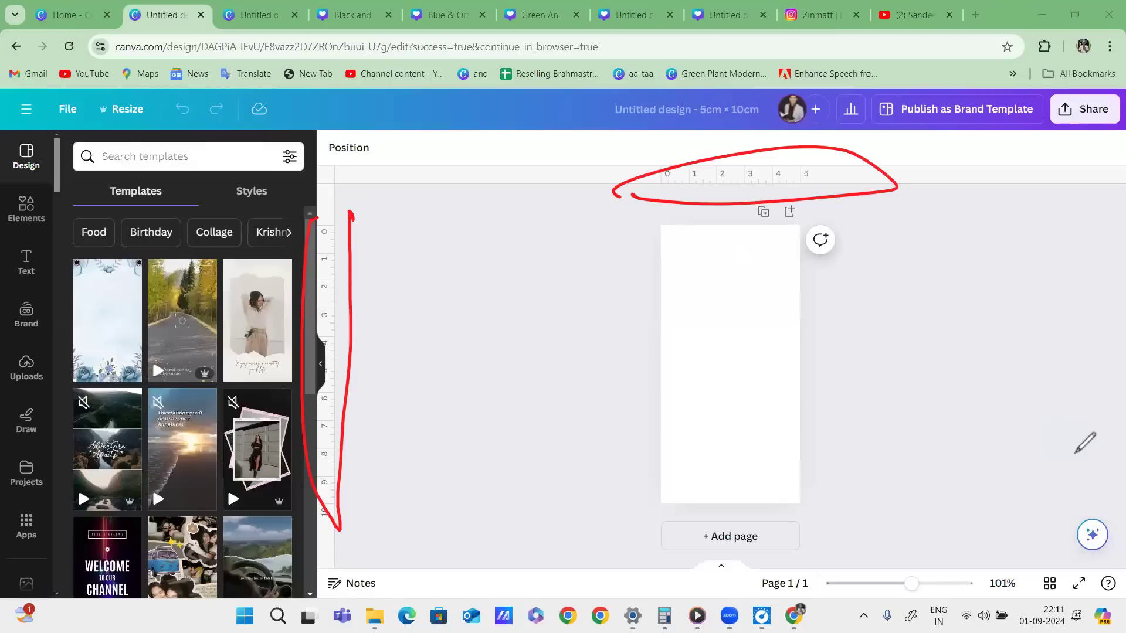
pyautogui.moveTo(655, 226)
pyautogui.mouseDown()
pyautogui.moveTo(816, 228)
pyautogui.moveTo(821, 421)
pyautogui.moveTo(792, 498)
pyautogui.moveTo(637, 473)
pyautogui.moveTo(644, 213)
pyautogui.mouseUp()
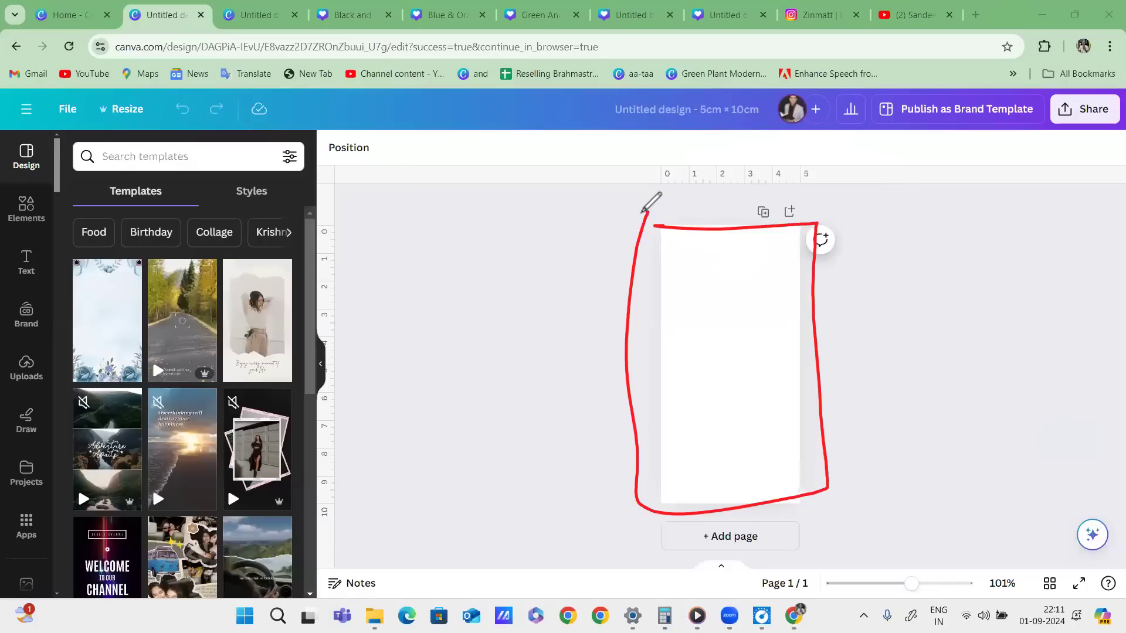
pyautogui.moveTo(693, 296)
pyautogui.mouseDown()
pyautogui.moveTo(681, 282)
pyautogui.moveTo(714, 440)
pyautogui.mouseUp()
pyautogui.click(704, 434)
pyautogui.moveTo(845, 269); pyautogui.dragTo(892, 320)
pyautogui.moveTo(897, 265)
pyautogui.mouseDown()
pyautogui.moveTo(899, 355)
pyautogui.moveTo(962, 290)
pyautogui.mouseUp()
pyautogui.moveTo(962, 261); pyautogui.dragTo(1002, 303)
pyautogui.moveTo(862, 379)
pyautogui.mouseDown()
pyautogui.moveTo(1067, 297)
pyautogui.moveTo(1003, 355)
pyautogui.mouseUp()
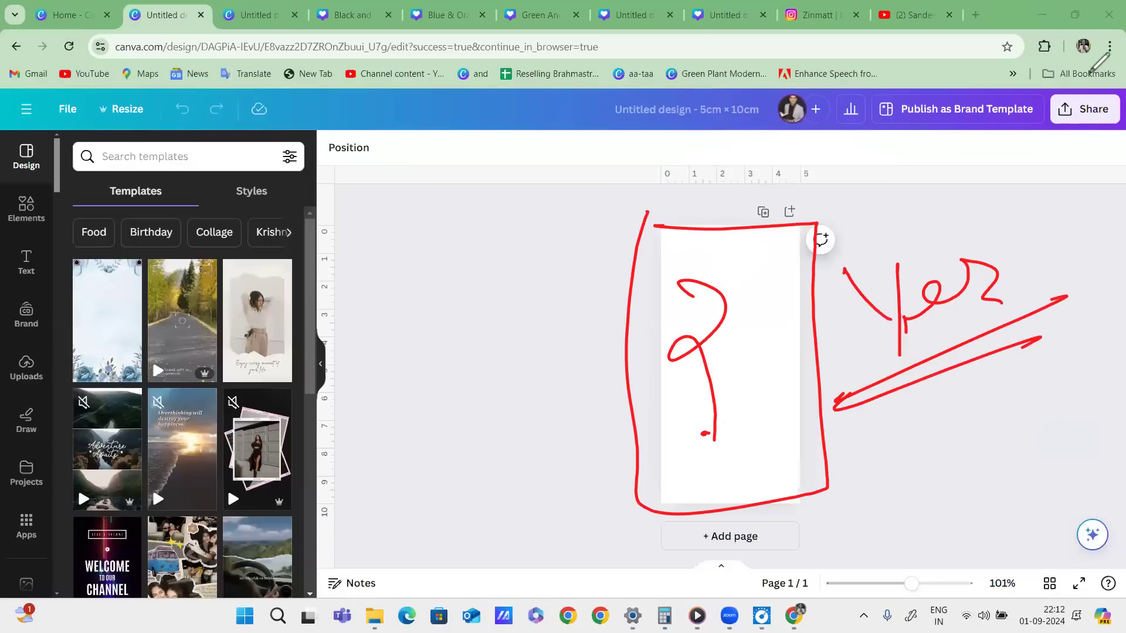
pyautogui.press('Escape')
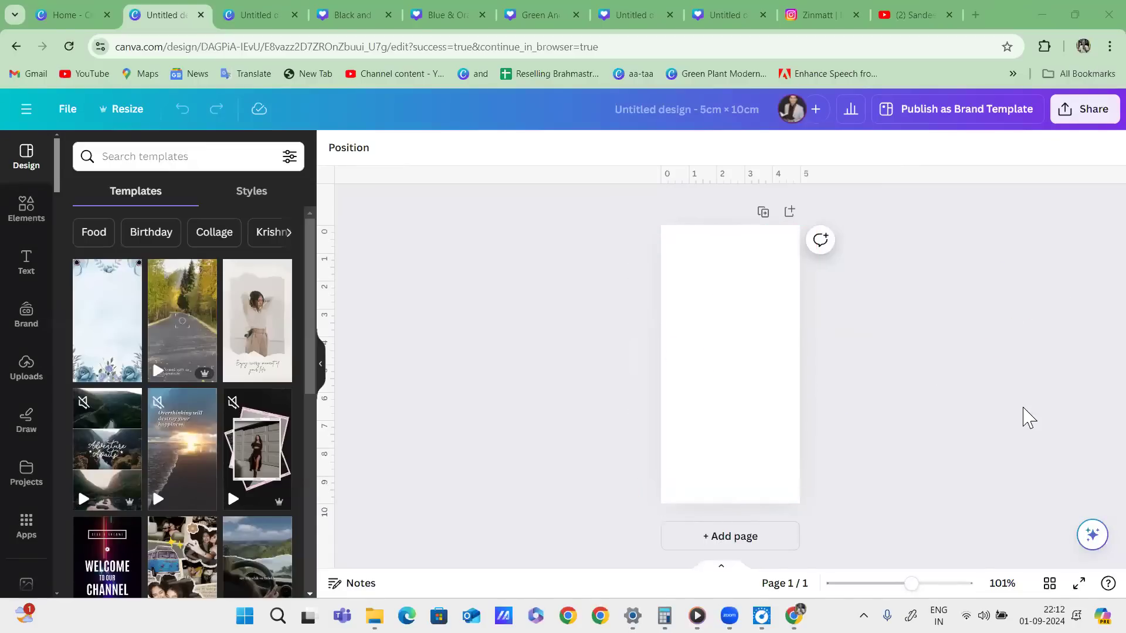
pyautogui.moveTo(699, 282); pyautogui.dragTo(704, 300)
pyautogui.moveTo(745, 265); pyautogui.dragTo(733, 349)
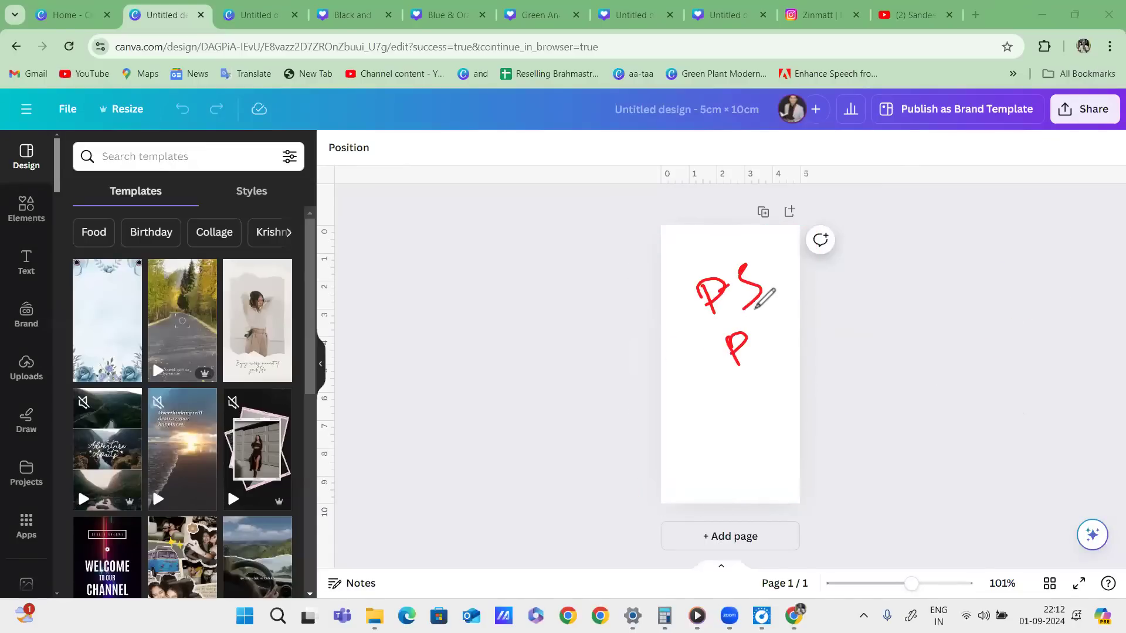
pyautogui.moveTo(667, 329); pyautogui.dragTo(757, 361)
pyautogui.moveTo(753, 341); pyautogui.dragTo(786, 330)
pyautogui.moveTo(687, 381)
pyautogui.mouseDown()
pyautogui.moveTo(714, 365)
pyautogui.moveTo(710, 384)
pyautogui.mouseUp()
pyautogui.moveTo(703, 413)
pyautogui.mouseDown()
pyautogui.moveTo(738, 395)
pyautogui.moveTo(728, 419)
pyautogui.mouseUp()
pyautogui.moveTo(777, 379)
pyautogui.mouseDown()
pyautogui.moveTo(809, 368)
pyautogui.moveTo(678, 239)
pyautogui.moveTo(806, 222)
pyautogui.moveTo(454, 380)
pyautogui.mouseUp()
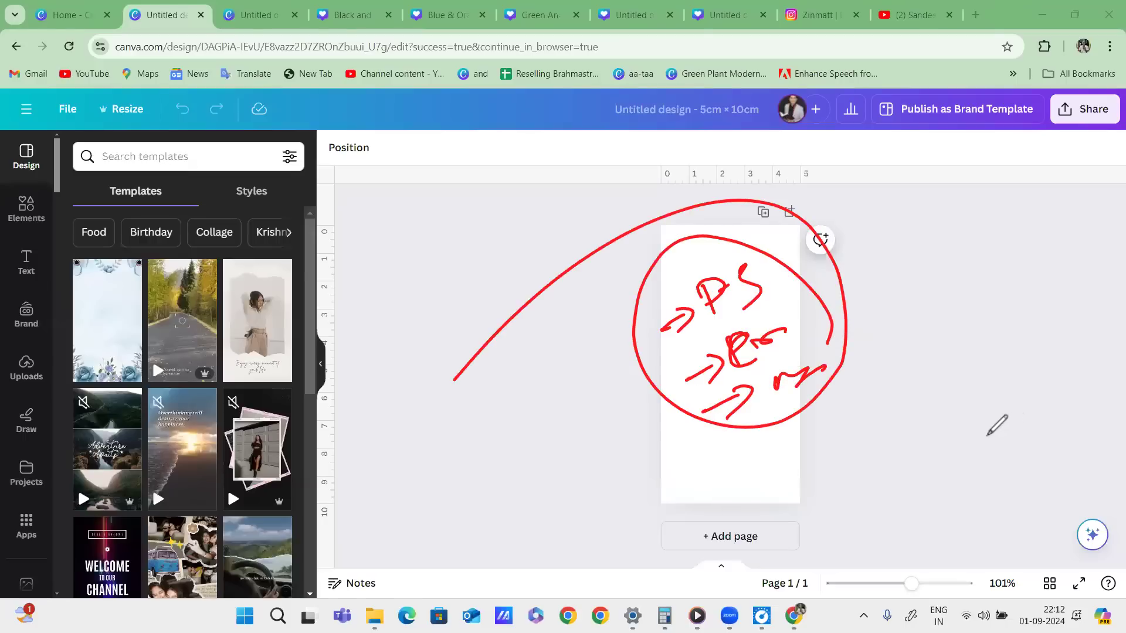
pyautogui.moveTo(944, 210)
pyautogui.mouseDown()
pyautogui.moveTo(821, 238)
pyautogui.moveTo(821, 380)
pyautogui.mouseUp()
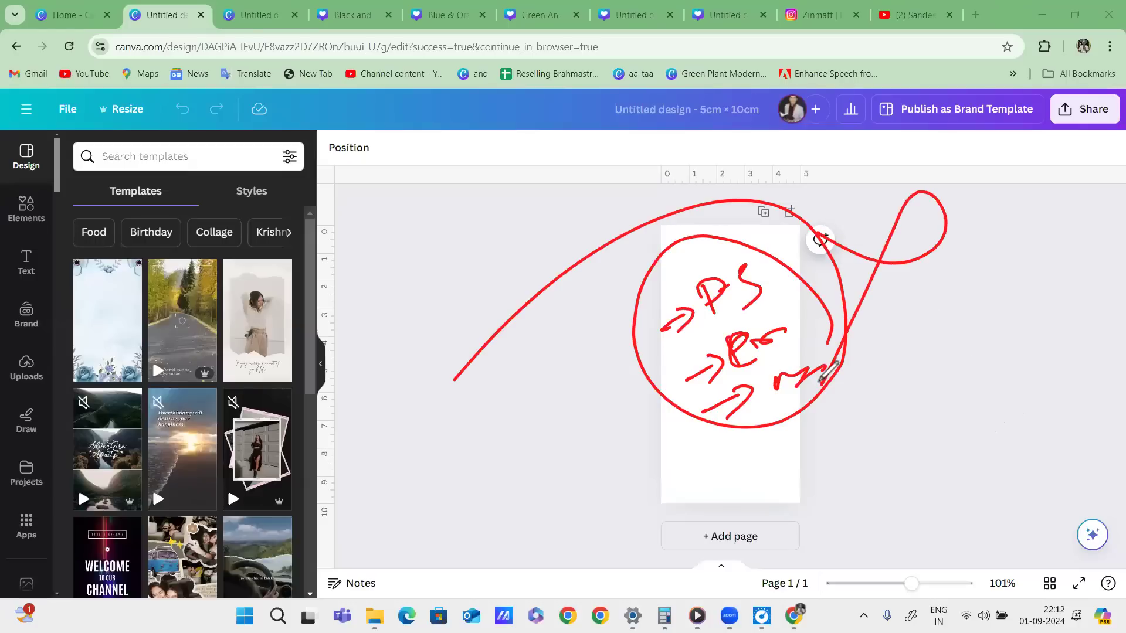
pyautogui.moveTo(945, 271)
pyautogui.mouseDown()
pyautogui.moveTo(926, 280)
pyautogui.moveTo(943, 273)
pyautogui.moveTo(924, 304)
pyautogui.mouseUp()
pyautogui.moveTo(972, 288)
pyautogui.mouseDown()
pyautogui.moveTo(975, 269)
pyautogui.moveTo(1011, 283)
pyautogui.moveTo(911, 326)
pyautogui.mouseUp()
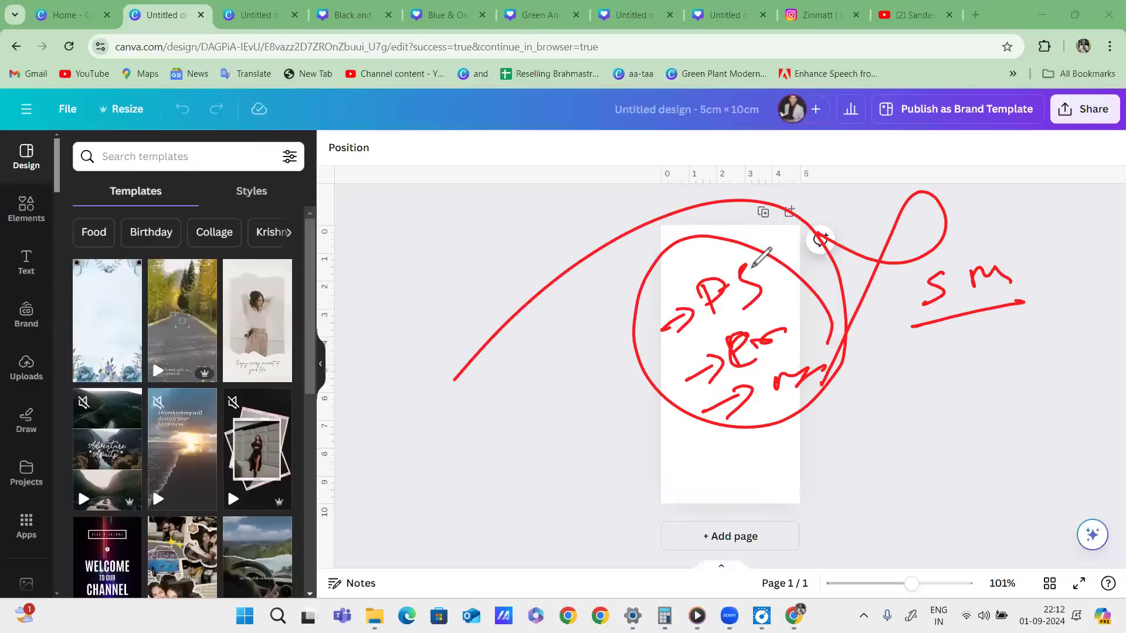
pyautogui.moveTo(763, 260); pyautogui.dragTo(757, 256)
pyautogui.moveTo(952, 336); pyautogui.dragTo(957, 368)
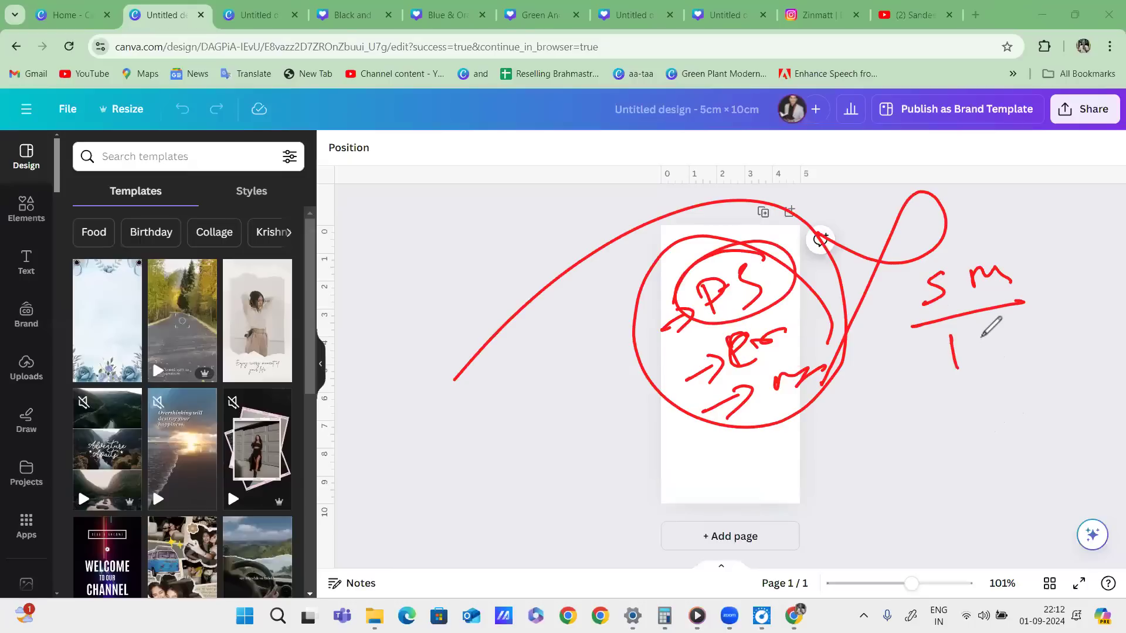
pyautogui.moveTo(988, 325)
pyautogui.mouseDown()
pyautogui.moveTo(1049, 333)
pyautogui.moveTo(912, 403)
pyautogui.mouseUp()
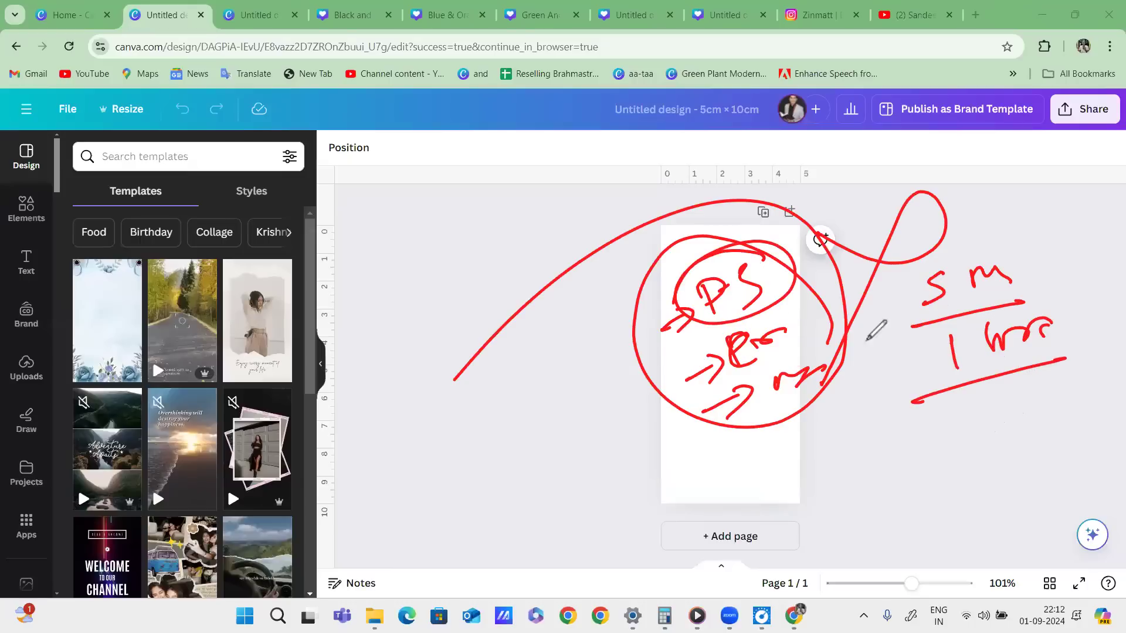
pyautogui.moveTo(681, 344); pyautogui.dragTo(795, 297)
pyautogui.moveTo(718, 388); pyautogui.dragTo(807, 355)
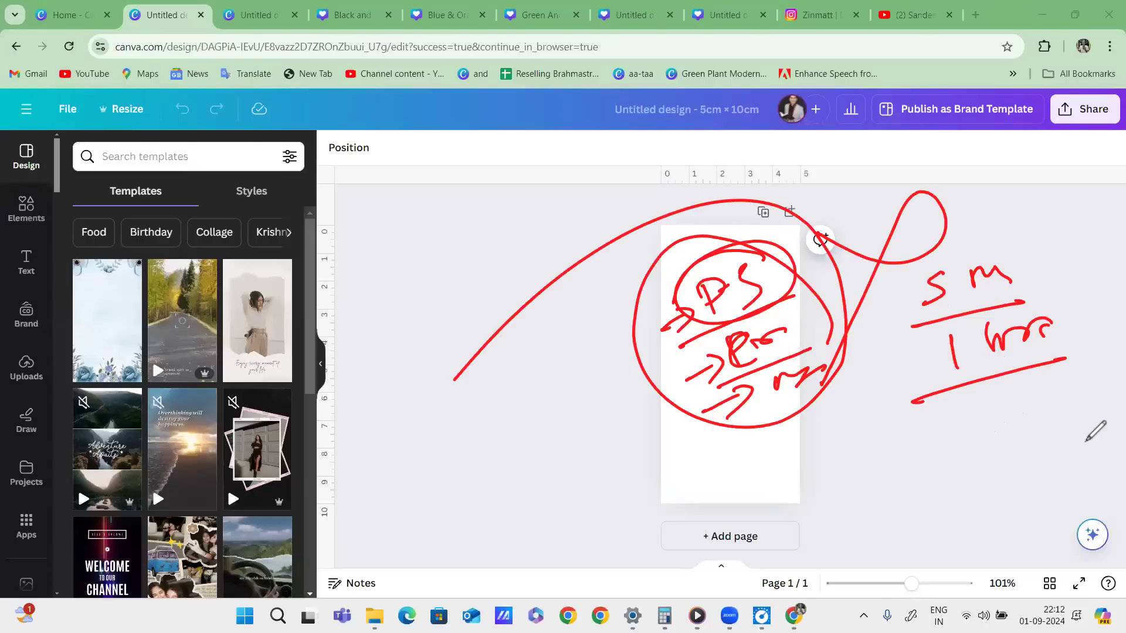
pyautogui.press('Escape')
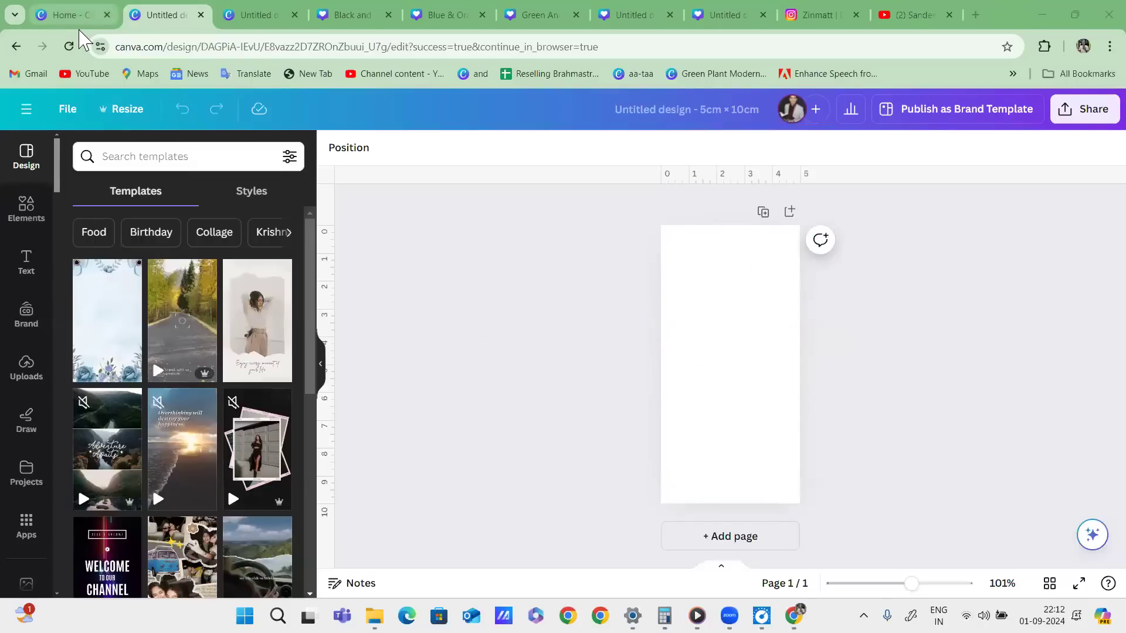
# Return to the Canva home page, close the Custom size panel, and ring the upload option in red.
pyautogui.click(81, 19)
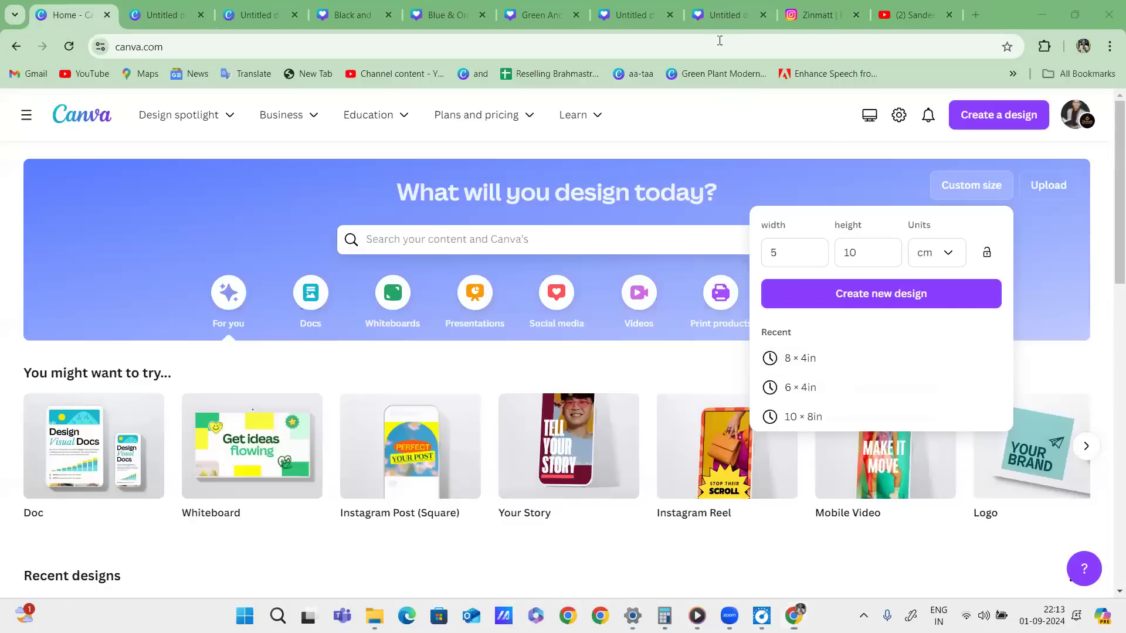
pyautogui.click(827, 135)
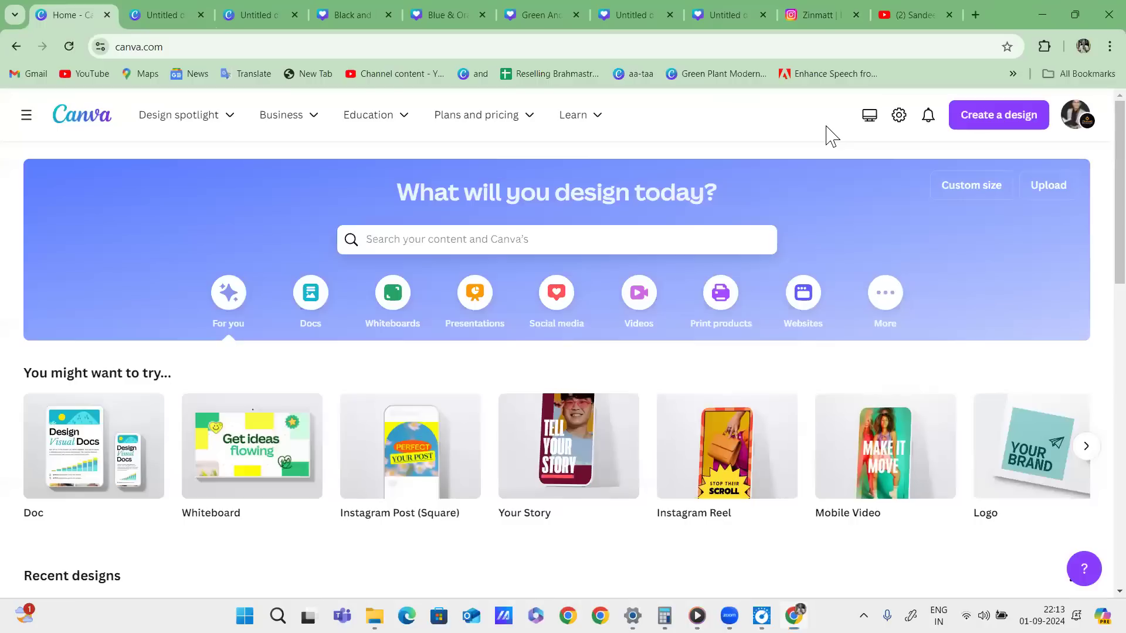
pyautogui.moveTo(1047, 176)
pyautogui.mouseDown()
pyautogui.moveTo(1073, 164)
pyautogui.moveTo(1062, 167)
pyautogui.mouseUp()
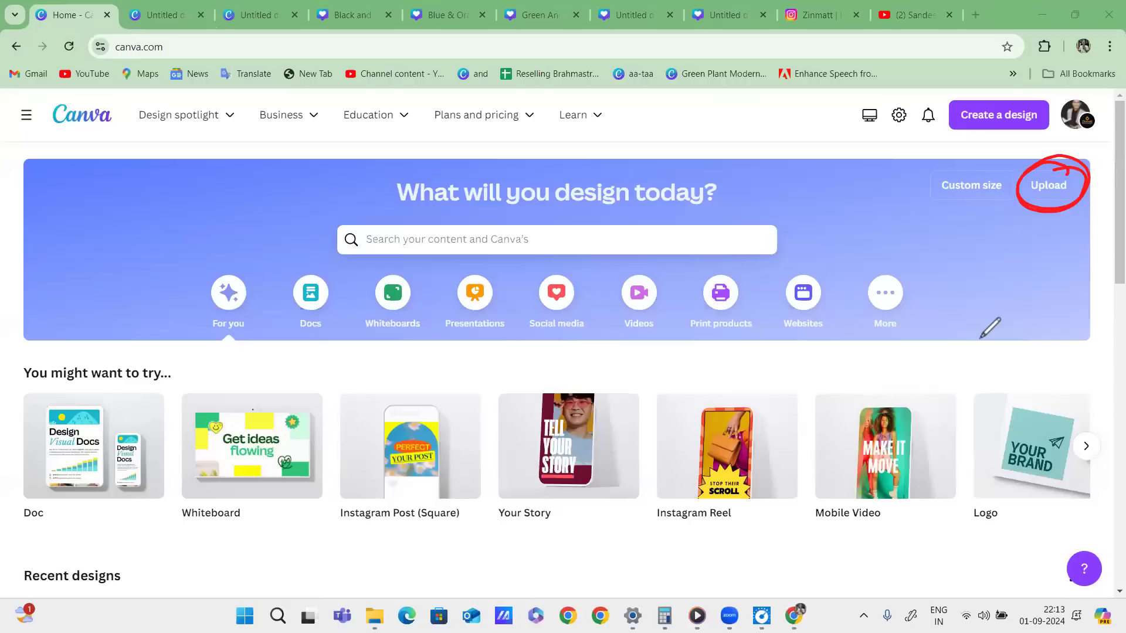
pyautogui.moveTo(1048, 207)
pyautogui.mouseDown()
pyautogui.moveTo(1038, 246)
pyautogui.moveTo(1019, 260)
pyautogui.moveTo(1056, 261)
pyautogui.mouseUp()
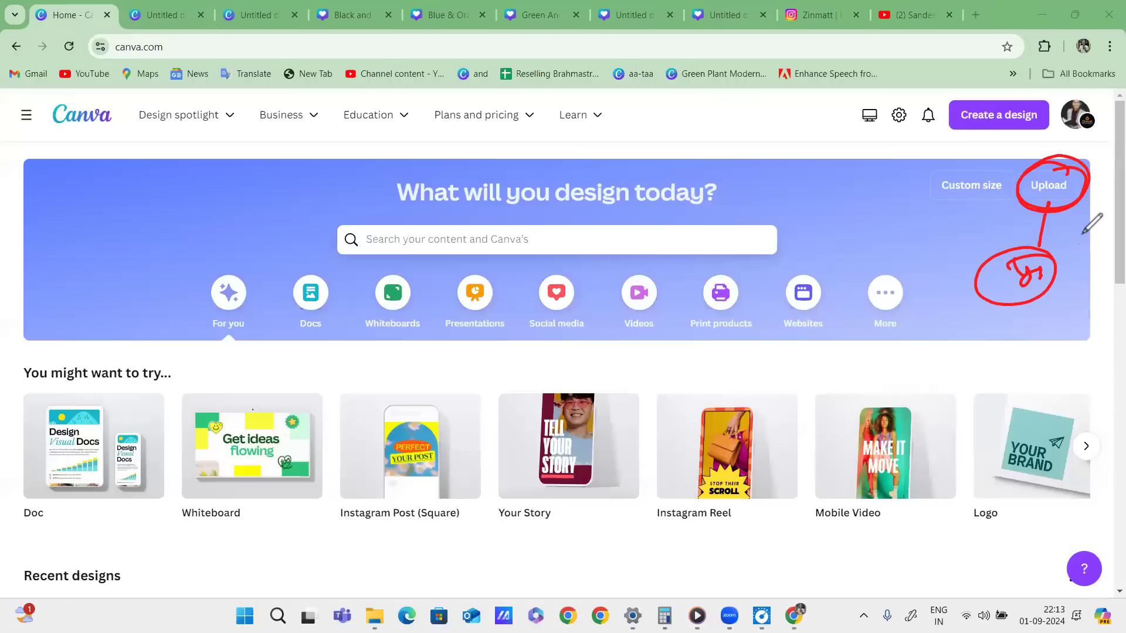
# Upload the photo IMG_20230919_184910.jpg from the computer.
pyautogui.click(1048, 185)
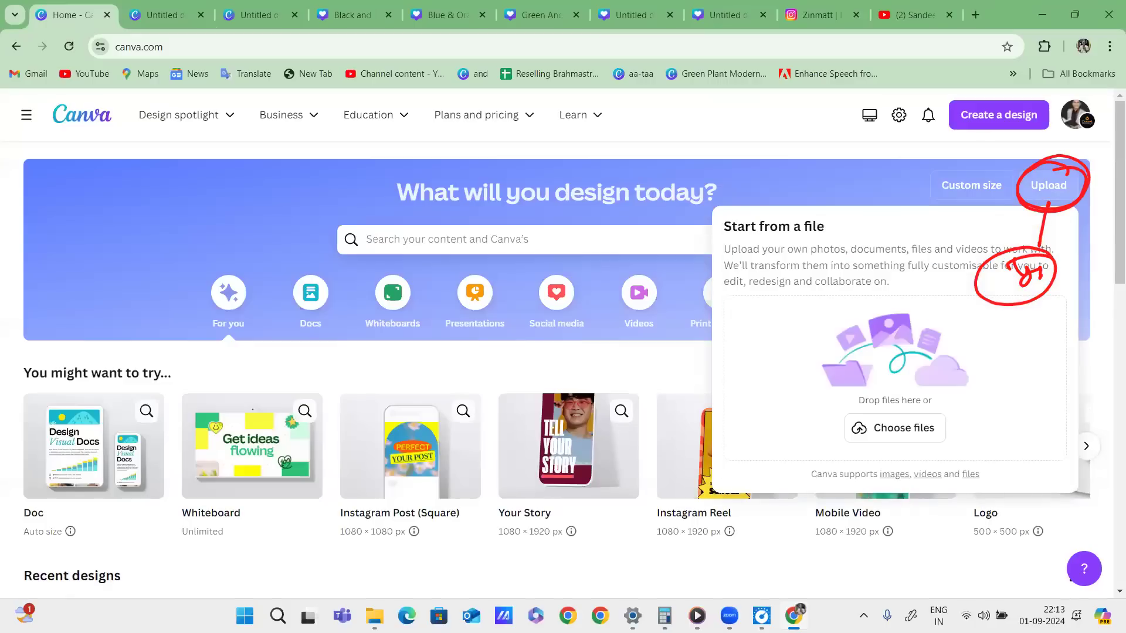
pyautogui.click(922, 434)
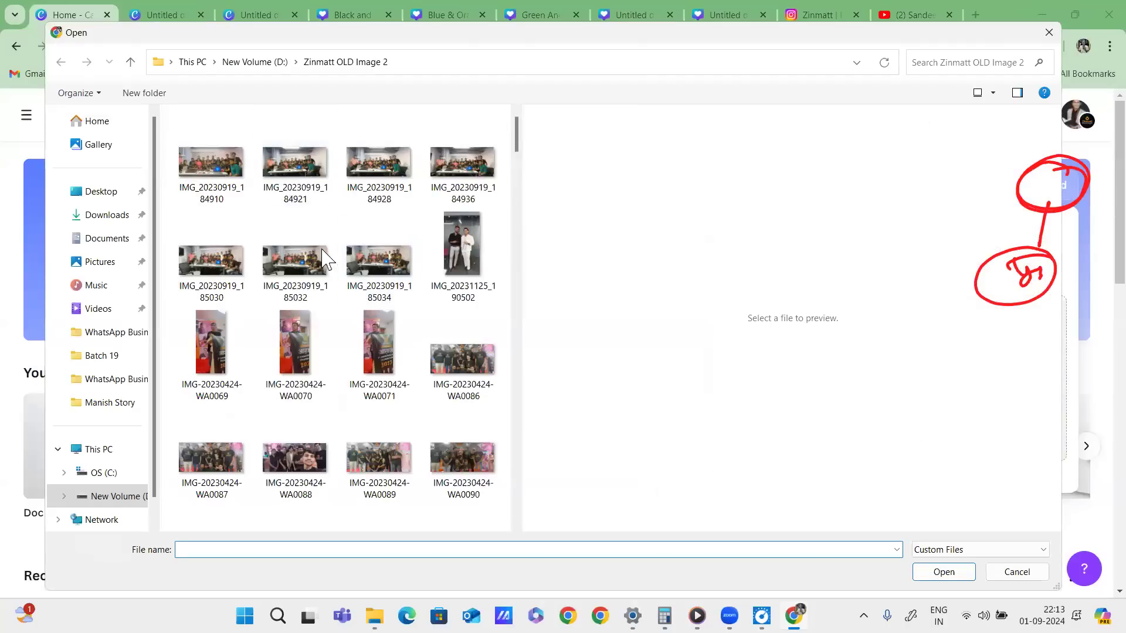
pyautogui.click(210, 170)
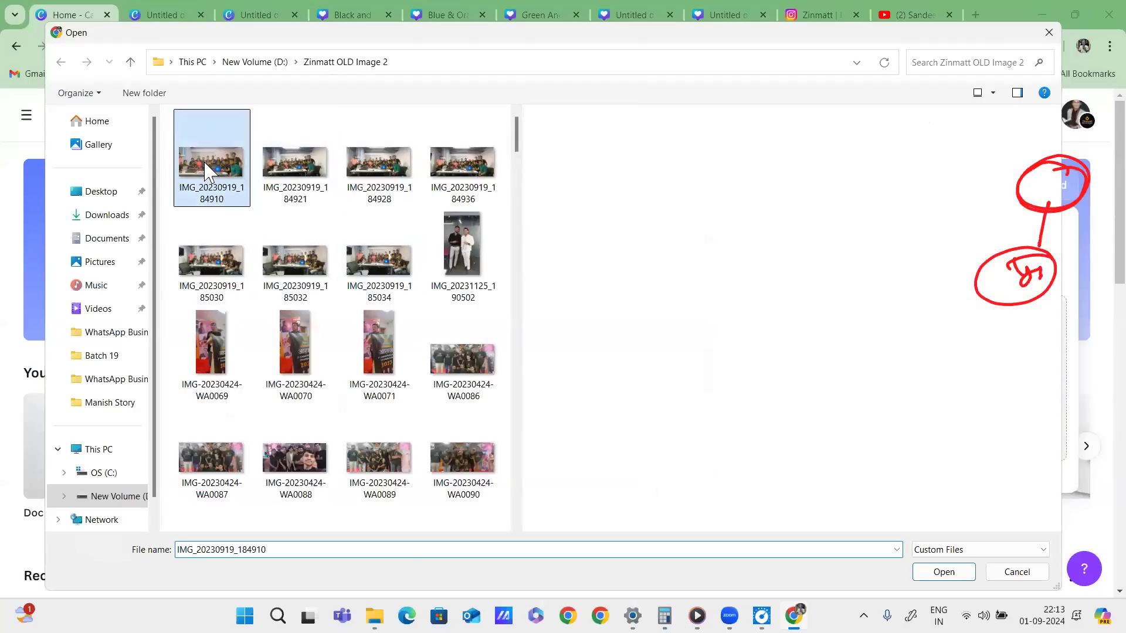
pyautogui.click(944, 572)
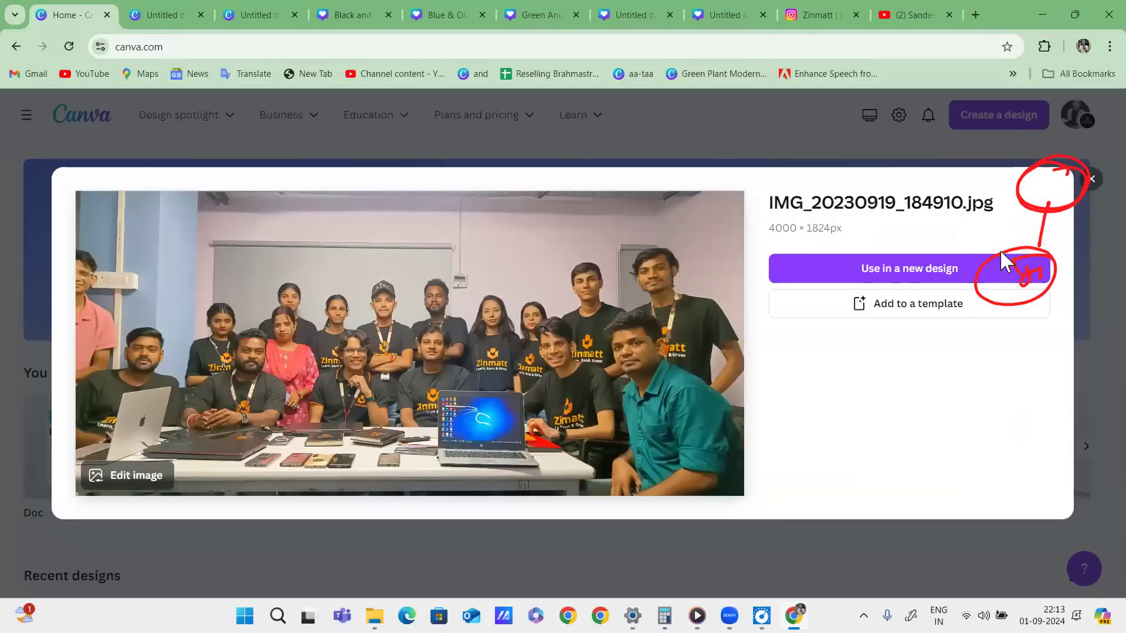
# View the design types available for the photo, then close that list and the preview.
pyautogui.click(933, 268)
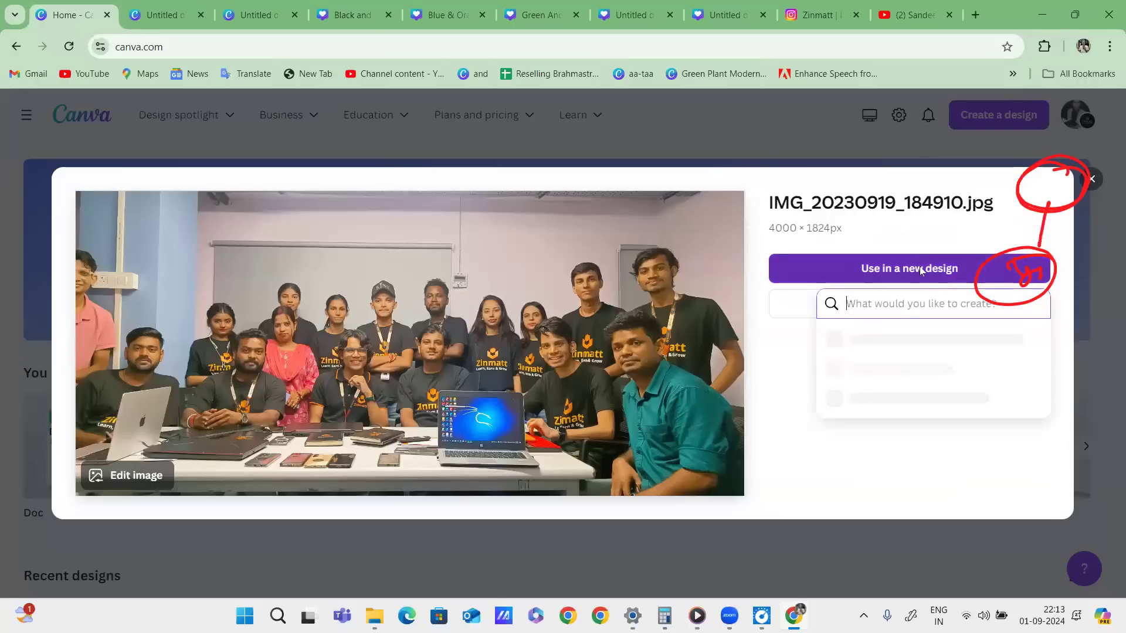
pyautogui.click(851, 141)
pyautogui.click(99, 145)
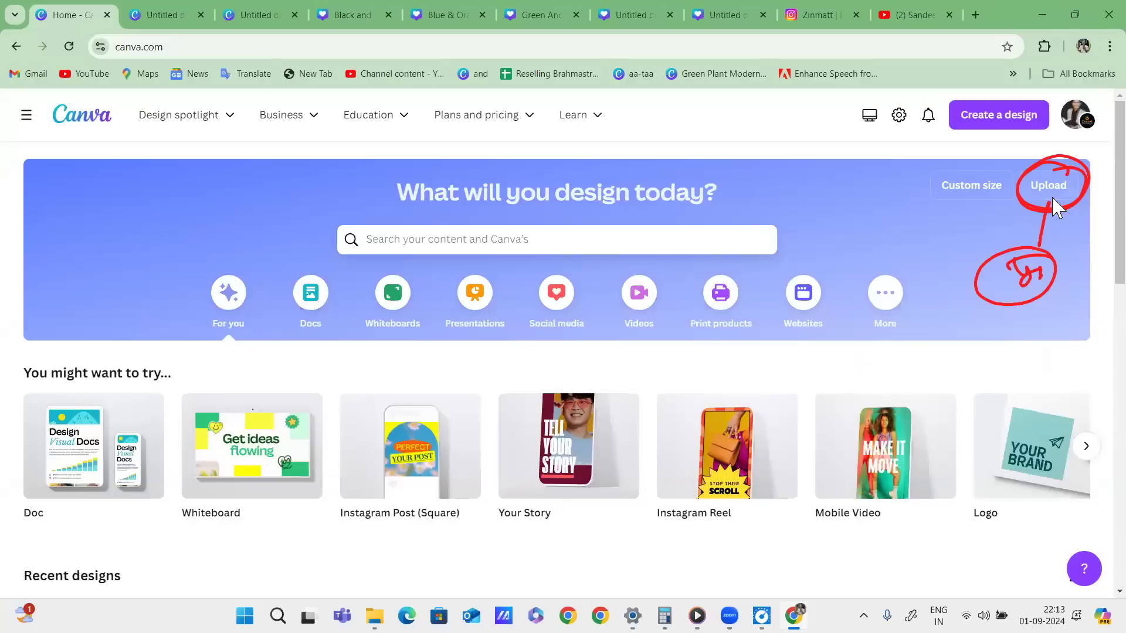
pyautogui.press('Escape')
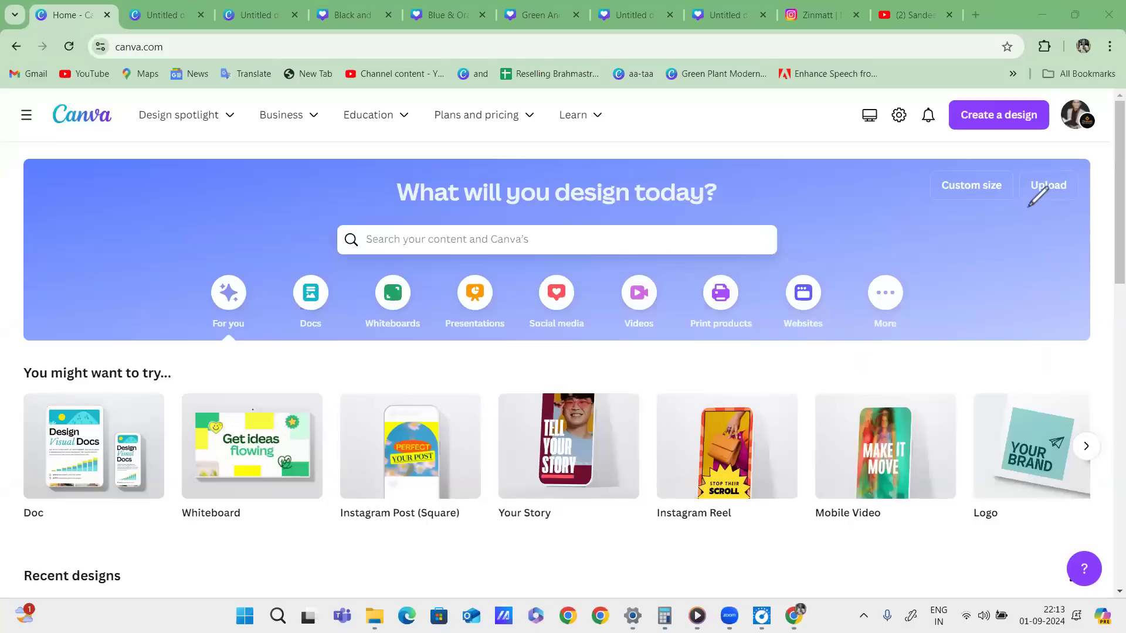
pyautogui.moveTo(1034, 200); pyautogui.dragTo(1031, 229)
pyautogui.moveTo(1021, 267)
pyautogui.mouseDown()
pyautogui.moveTo(1023, 253)
pyautogui.moveTo(1075, 245)
pyautogui.mouseUp()
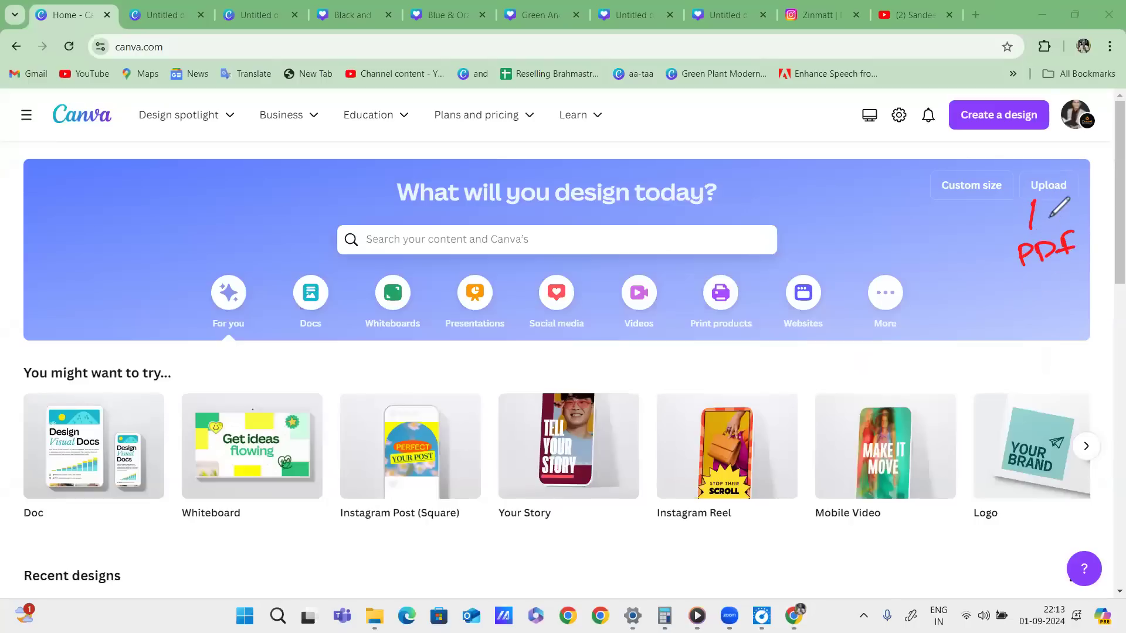
pyautogui.moveTo(1033, 284); pyautogui.dragTo(1053, 274)
pyautogui.moveTo(1045, 280)
pyautogui.mouseDown()
pyautogui.moveTo(1039, 300)
pyautogui.moveTo(1062, 290)
pyautogui.moveTo(1062, 316)
pyautogui.moveTo(1025, 286)
pyautogui.mouseUp()
pyautogui.moveTo(990, 332); pyautogui.dragTo(1026, 319)
pyautogui.moveTo(986, 268); pyautogui.dragTo(1007, 273)
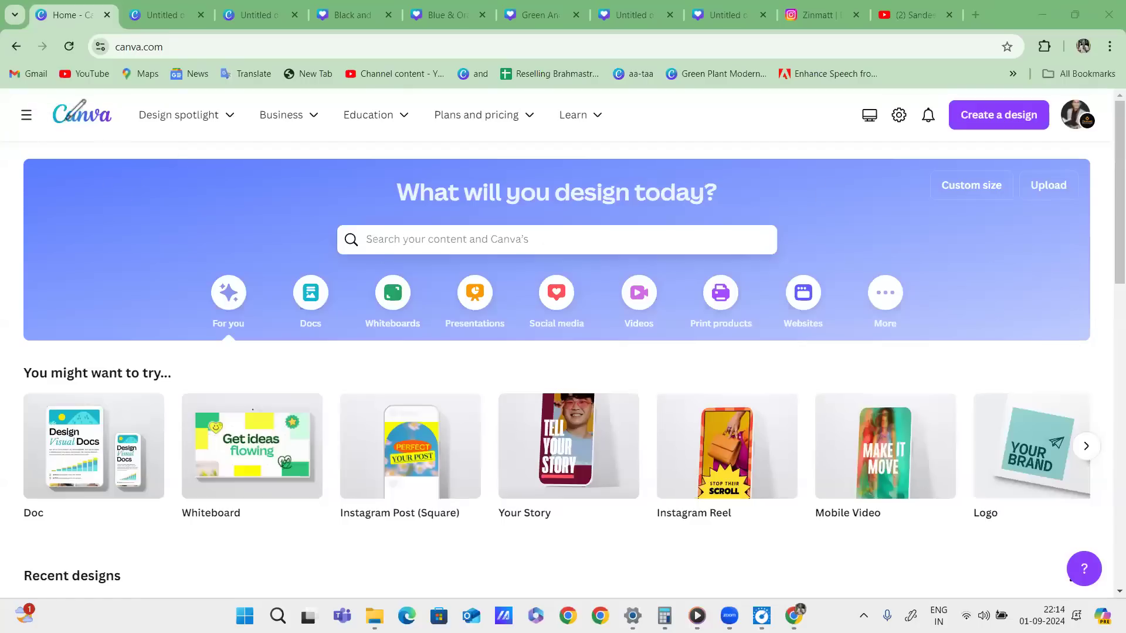
pyautogui.moveTo(30, 102); pyautogui.dragTo(29, 102)
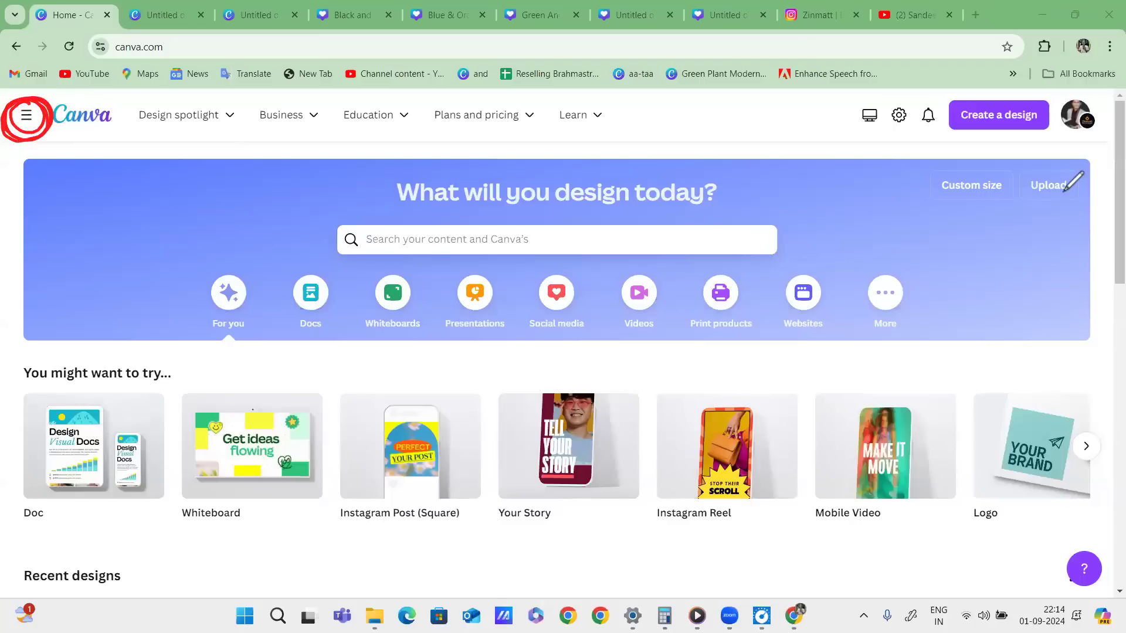
pyautogui.click(27, 115)
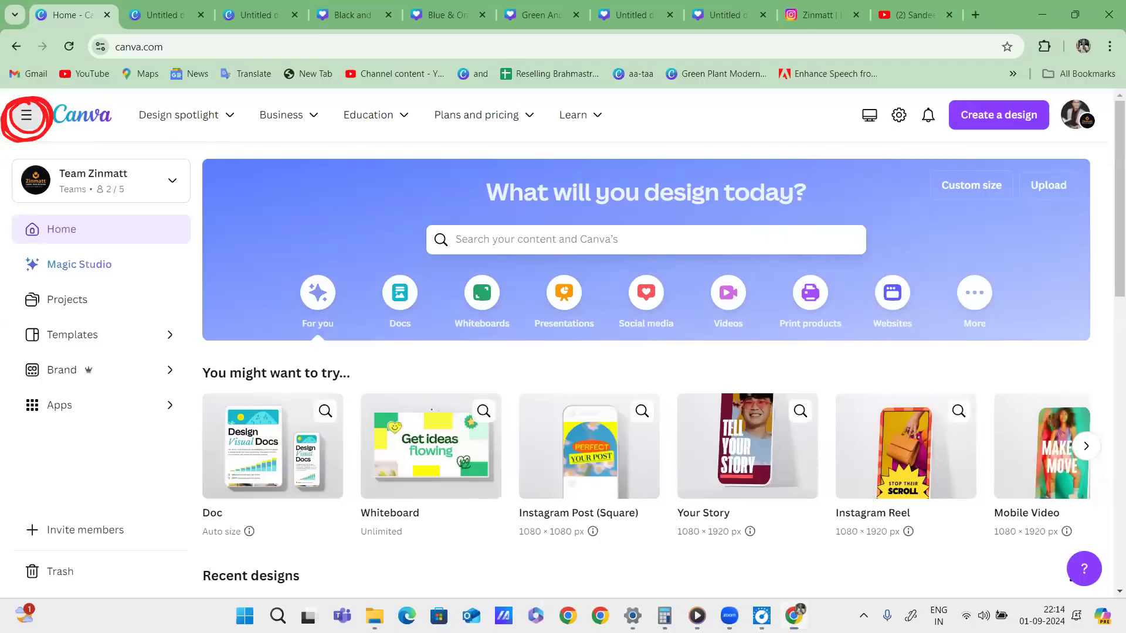
pyautogui.moveTo(647, 134); pyautogui.dragTo(661, 157)
pyautogui.moveTo(668, 132); pyautogui.dragTo(677, 152)
pyautogui.moveTo(651, 154); pyautogui.dragTo(677, 142)
pyautogui.moveTo(681, 137)
pyautogui.mouseDown()
pyautogui.moveTo(635, 170)
pyautogui.moveTo(658, 114)
pyautogui.mouseUp()
pyautogui.moveTo(23, 149); pyautogui.dragTo(1123, 142)
pyautogui.moveTo(862, 211)
pyautogui.mouseDown()
pyautogui.moveTo(446, 207)
pyautogui.moveTo(527, 311)
pyautogui.moveTo(868, 215)
pyautogui.mouseUp()
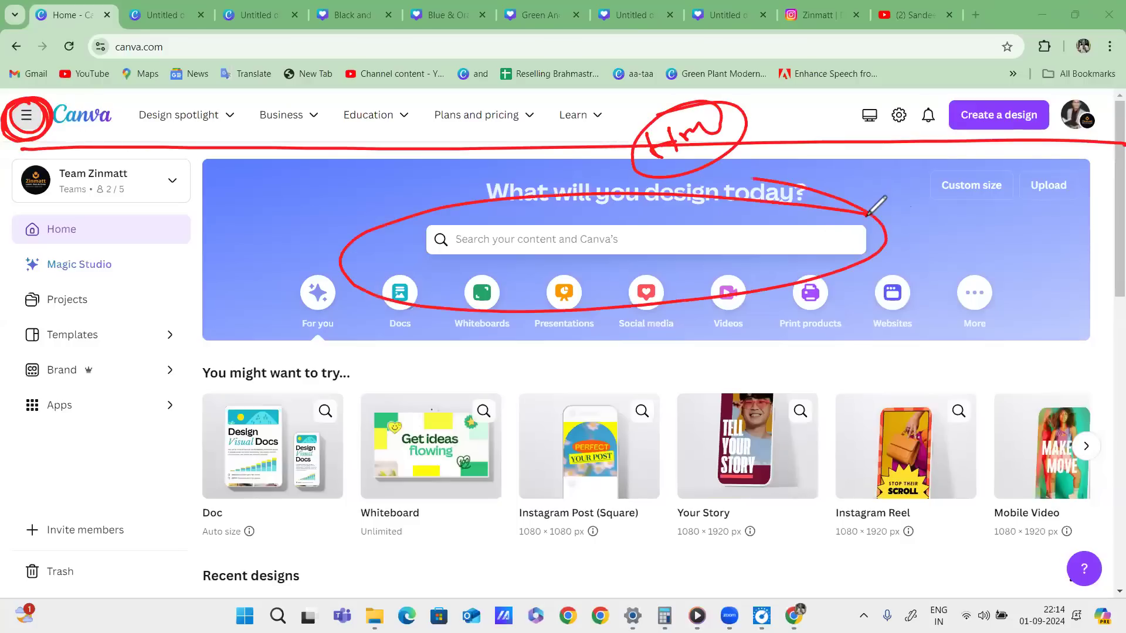
pyautogui.moveTo(963, 132); pyautogui.dragTo(1055, 129)
pyautogui.moveTo(1003, 176)
pyautogui.mouseDown()
pyautogui.moveTo(927, 224)
pyautogui.moveTo(951, 186)
pyautogui.mouseUp()
pyautogui.moveTo(1036, 206); pyautogui.dragTo(1124, 206)
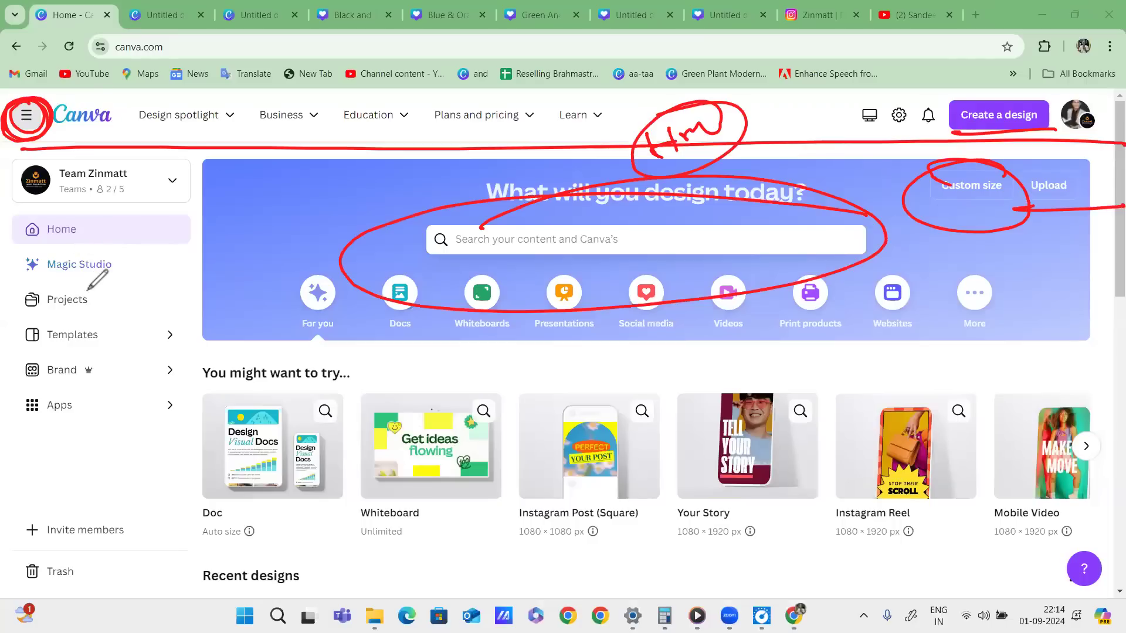
pyautogui.moveTo(75, 258)
pyautogui.mouseDown()
pyautogui.moveTo(120, 257)
pyautogui.moveTo(86, 279)
pyautogui.mouseUp()
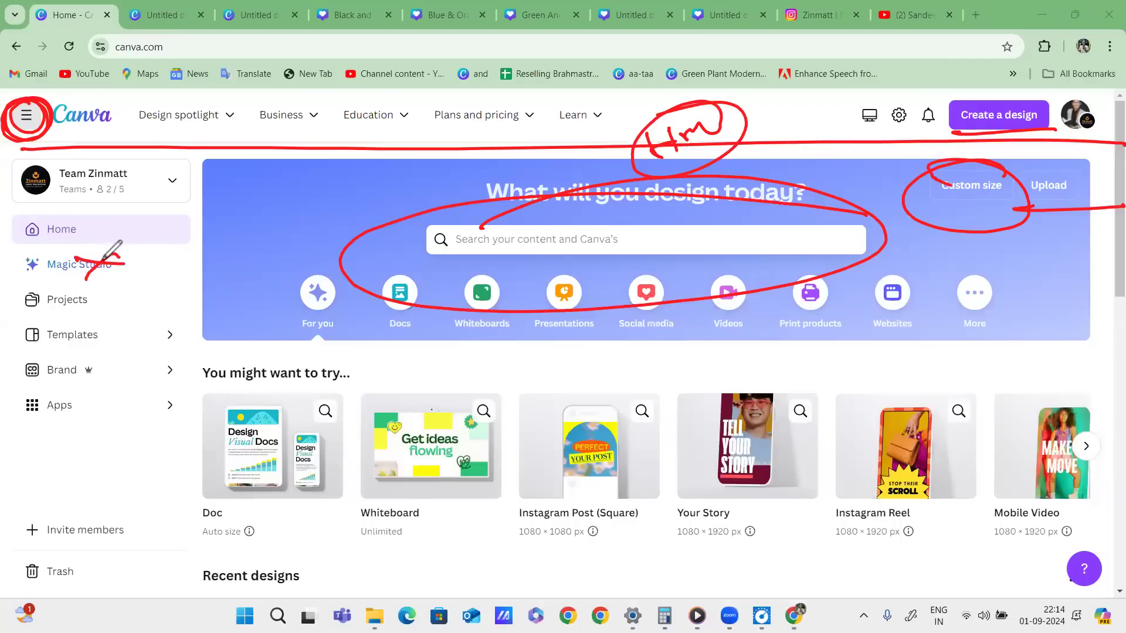
pyautogui.moveTo(72, 236); pyautogui.dragTo(165, 205)
pyautogui.moveTo(119, 215); pyautogui.dragTo(172, 223)
pyautogui.moveTo(232, 192); pyautogui.dragTo(171, 224)
pyautogui.moveTo(81, 304); pyautogui.dragTo(160, 278)
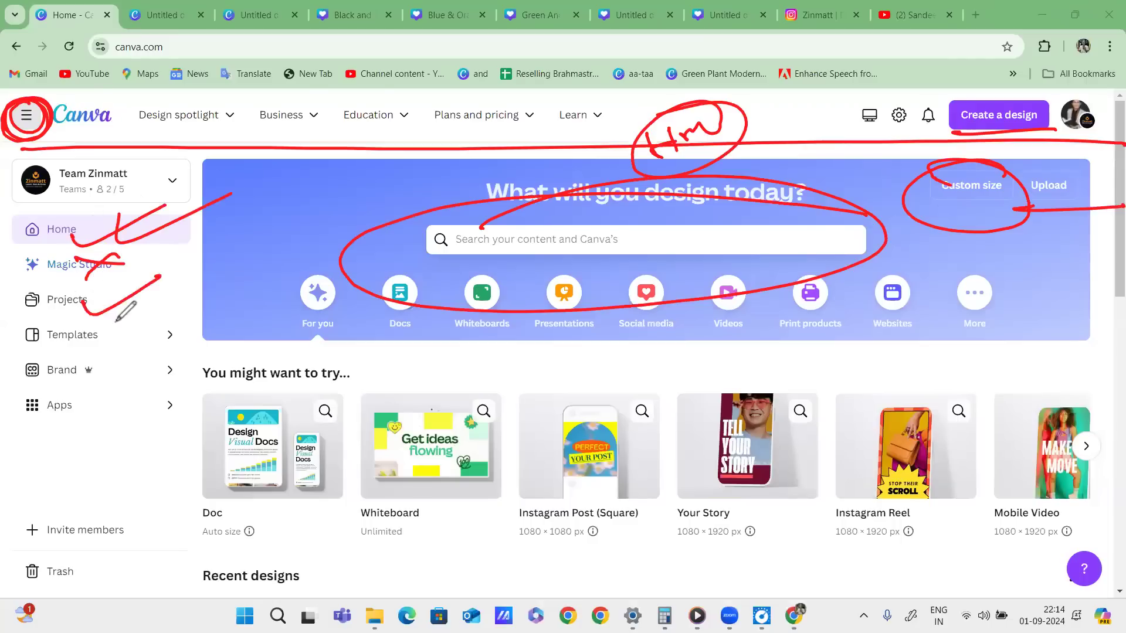
pyautogui.moveTo(88, 342); pyautogui.dragTo(148, 317)
pyautogui.moveTo(92, 372); pyautogui.dragTo(143, 352)
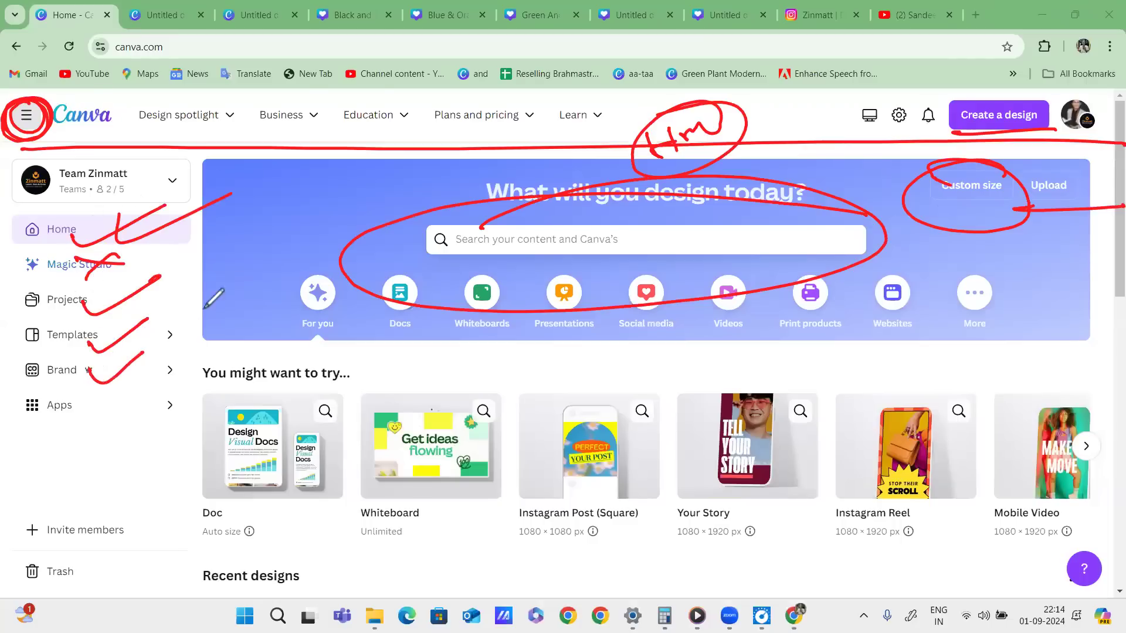
pyautogui.moveTo(117, 276)
pyautogui.mouseDown()
pyautogui.moveTo(115, 390)
pyautogui.moveTo(94, 267)
pyautogui.mouseUp()
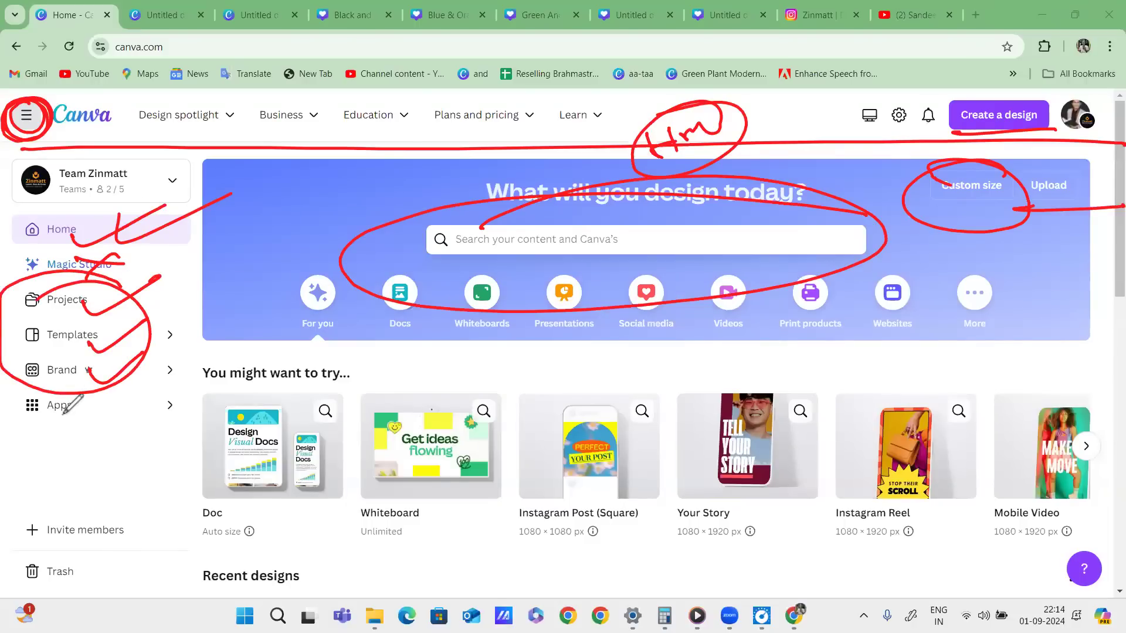
pyautogui.moveTo(79, 305); pyautogui.dragTo(94, 298)
pyautogui.moveTo(82, 343); pyautogui.dragTo(105, 332)
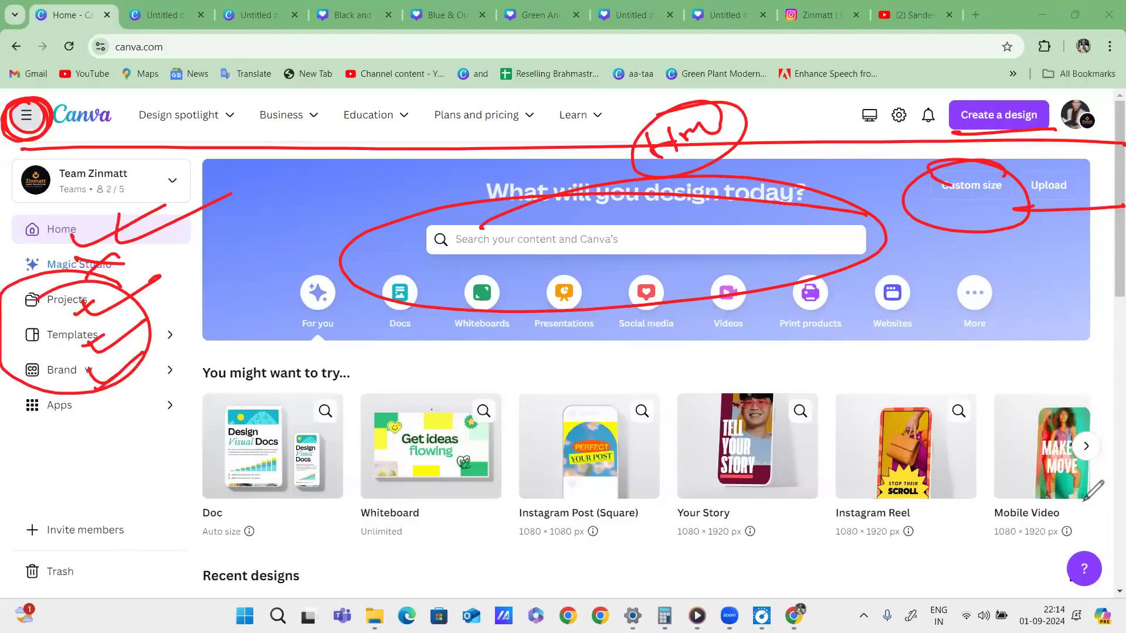
pyautogui.click(1079, 418)
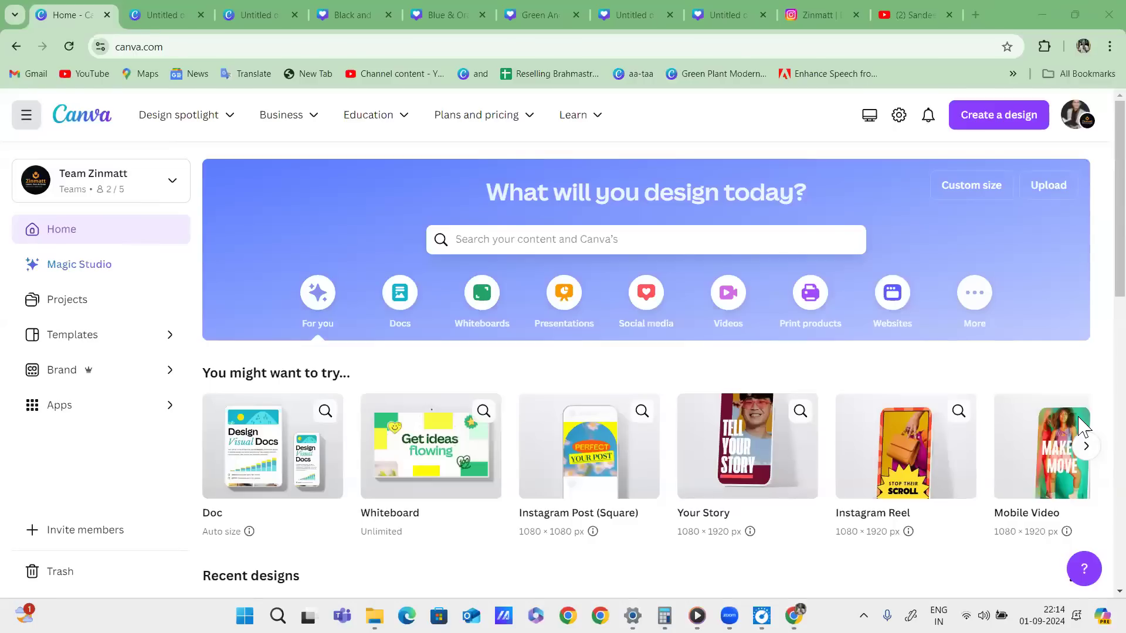
pyautogui.moveTo(91, 287)
pyautogui.mouseDown()
pyautogui.moveTo(32, 321)
pyautogui.moveTo(120, 290)
pyautogui.mouseUp()
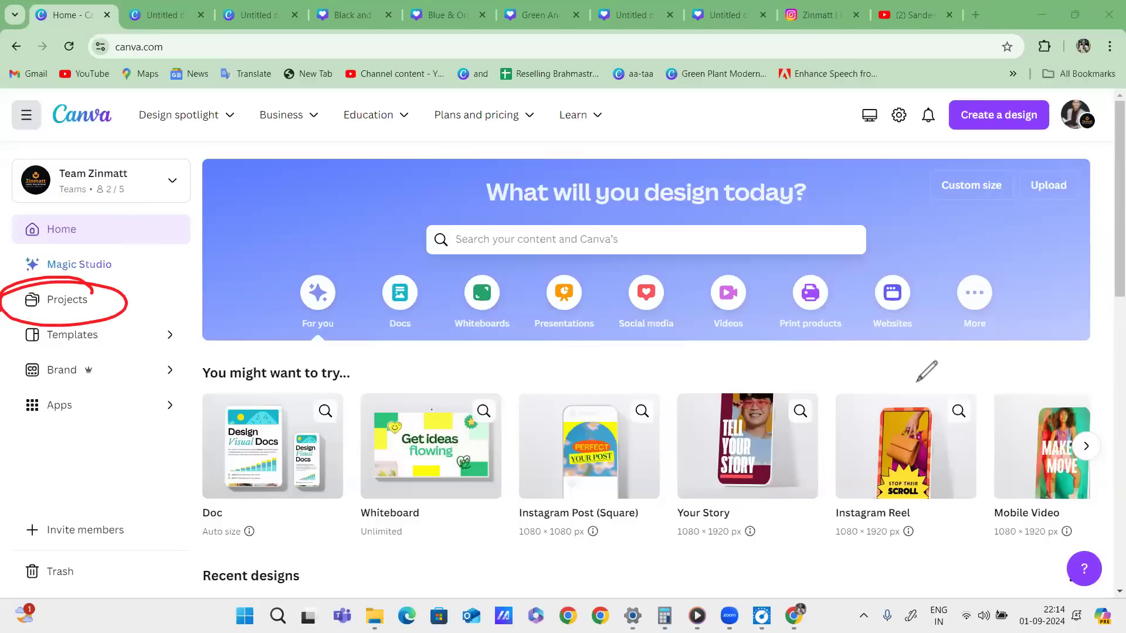
pyautogui.moveTo(250, 20); pyautogui.dragTo(376, 4)
pyautogui.moveTo(373, 17); pyautogui.dragTo(408, 12)
pyautogui.moveTo(429, 16)
pyautogui.mouseDown()
pyautogui.moveTo(474, 6)
pyautogui.moveTo(500, 16)
pyautogui.mouseUp()
pyautogui.moveTo(508, 23); pyautogui.dragTo(546, 20)
pyautogui.moveTo(553, 29); pyautogui.dragTo(668, 18)
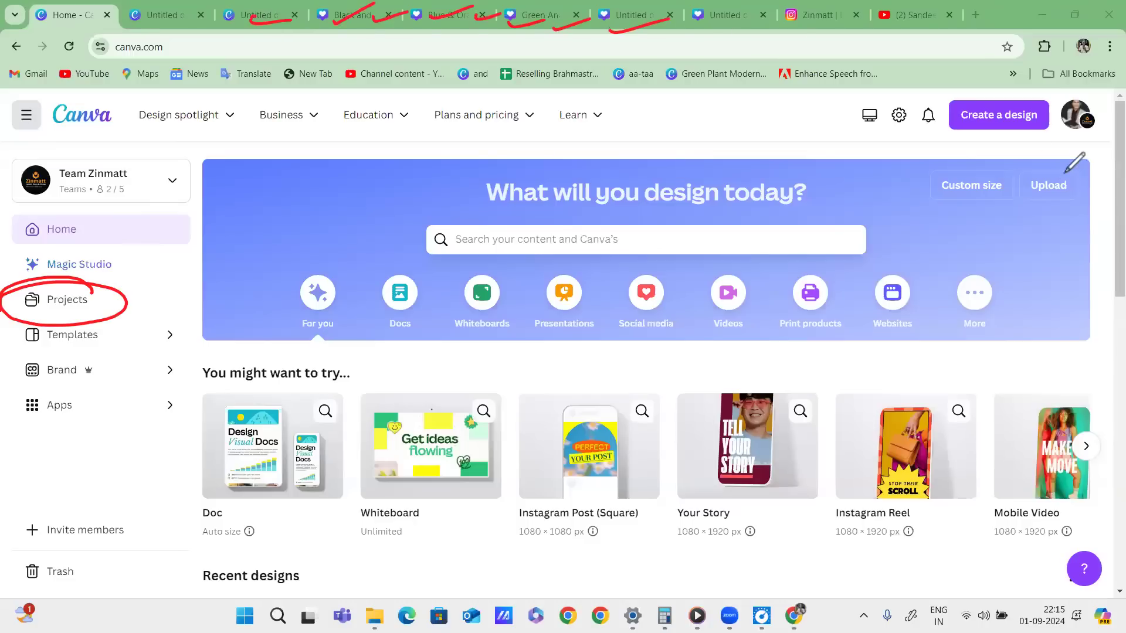
pyautogui.moveTo(98, 288); pyautogui.dragTo(120, 280)
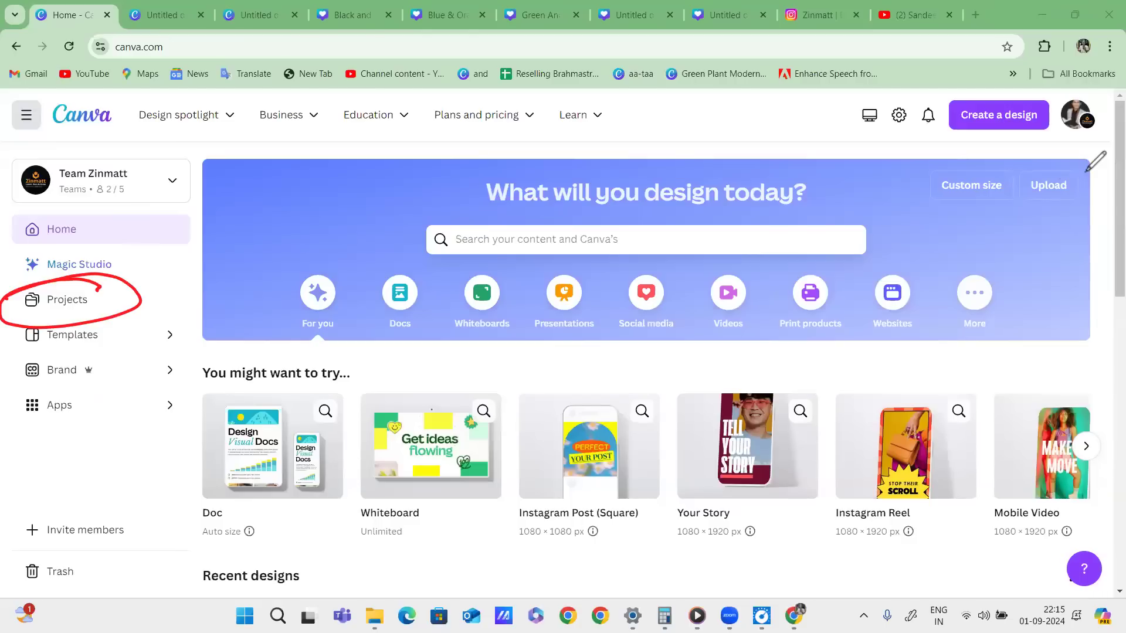
# Open the Projects page, mark up the recent designs with red strokes, then clear them.
pyautogui.click(66, 300)
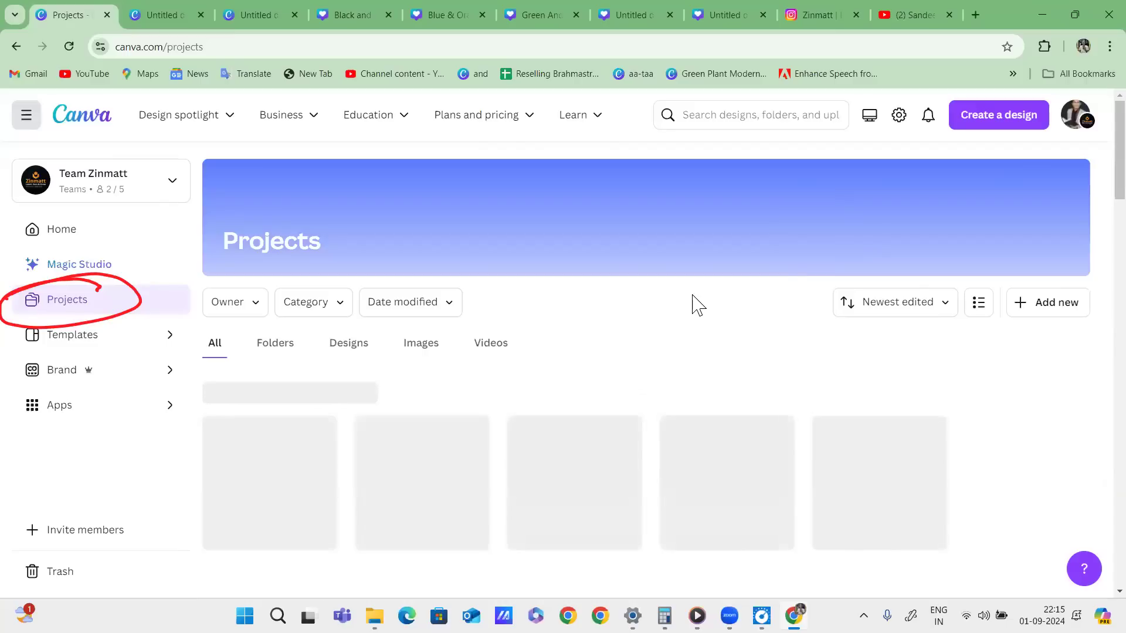
pyautogui.moveTo(279, 327)
pyautogui.mouseDown()
pyautogui.moveTo(359, 327)
pyautogui.moveTo(346, 329)
pyautogui.mouseUp()
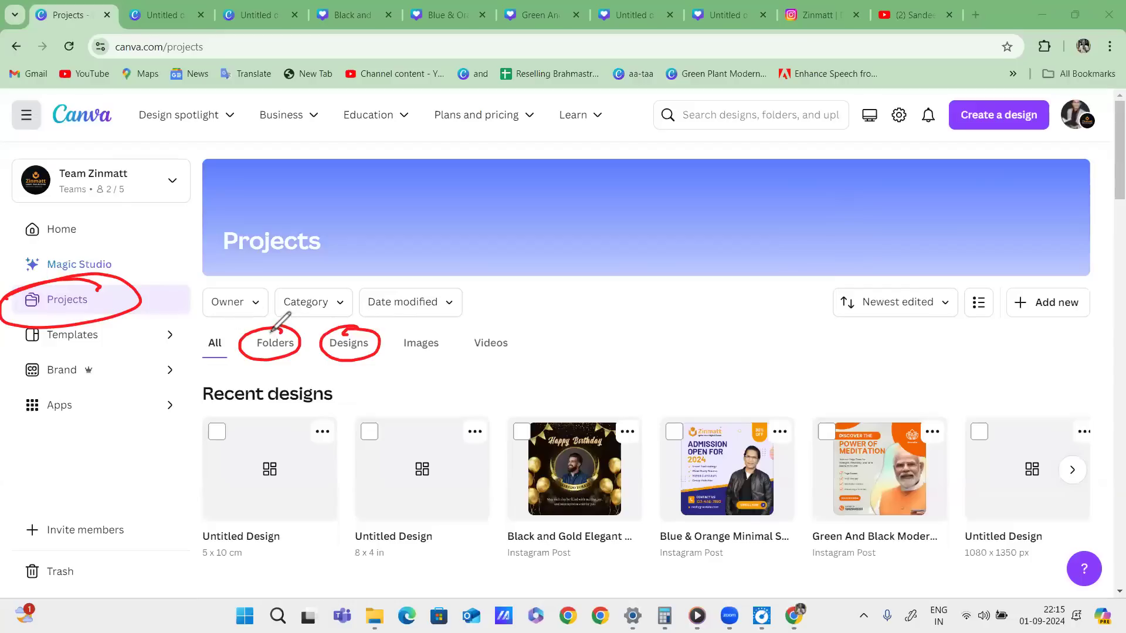
pyautogui.moveTo(276, 333)
pyautogui.mouseDown()
pyautogui.moveTo(313, 316)
pyautogui.moveTo(410, 326)
pyautogui.mouseUp()
pyautogui.moveTo(493, 322); pyautogui.dragTo(504, 322)
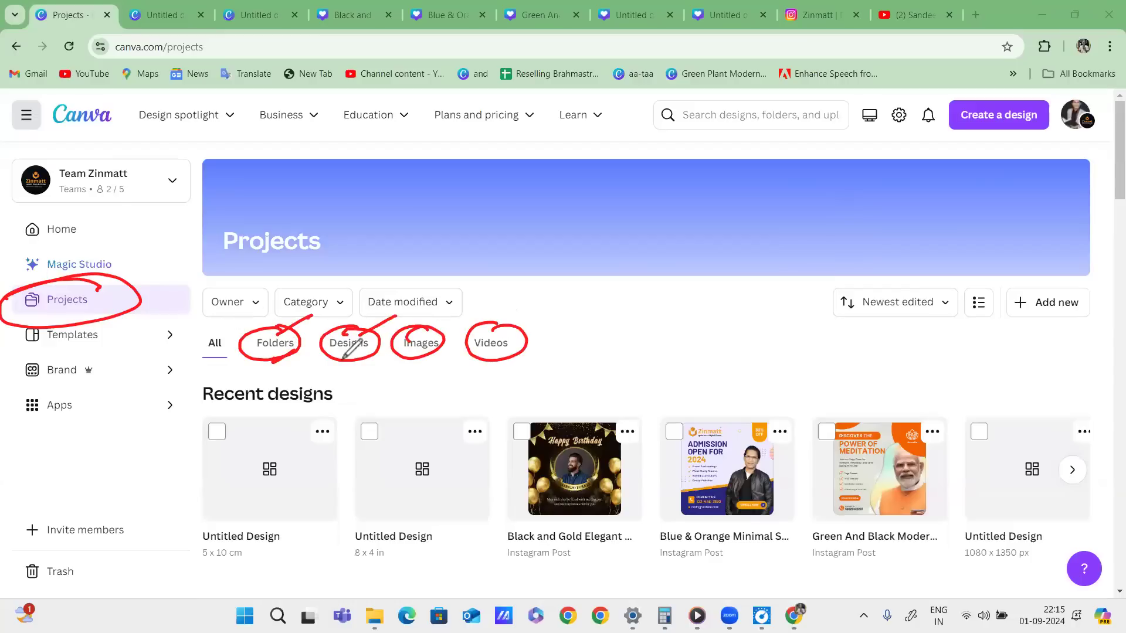
pyautogui.moveTo(492, 361); pyautogui.dragTo(553, 344)
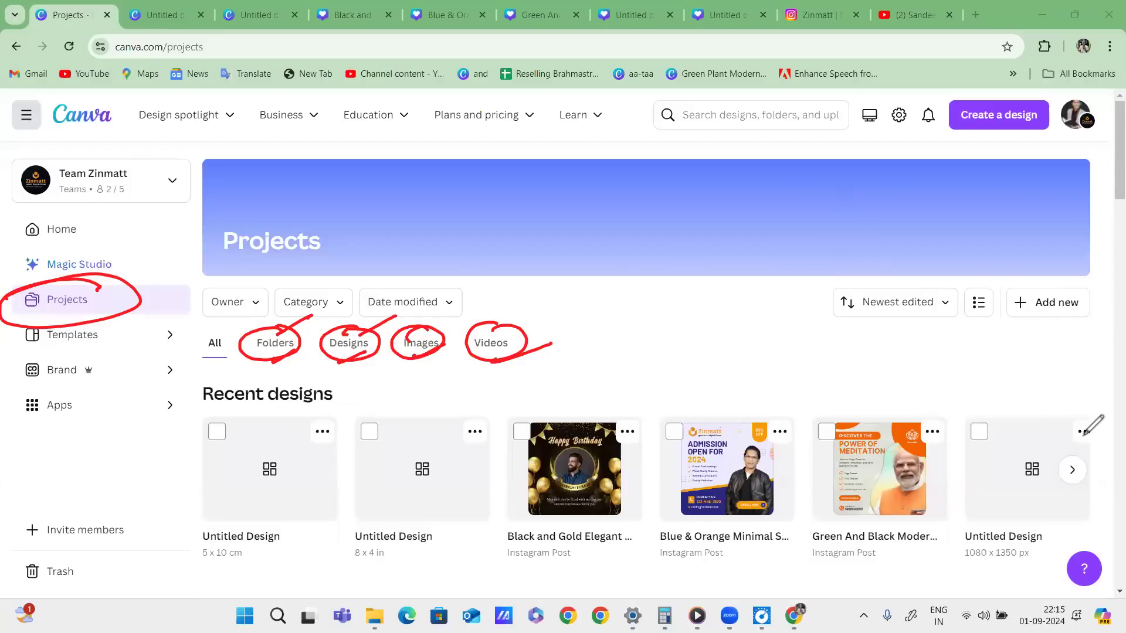
pyautogui.click(1068, 434)
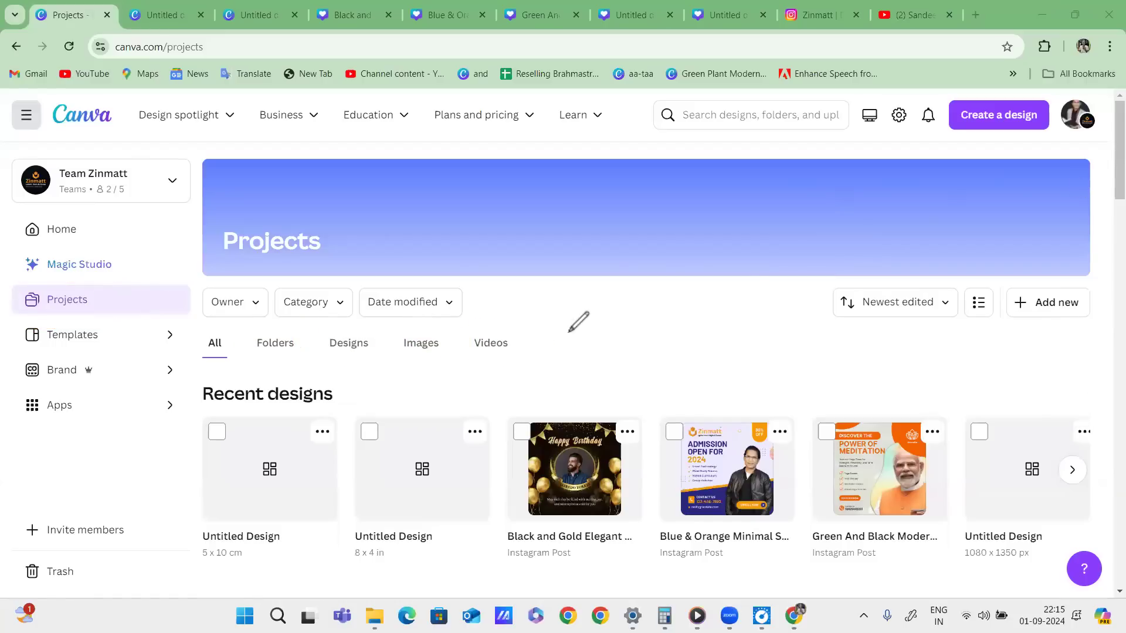
# Draw fresh attention circles and marks around the recent designs list.
pyautogui.moveTo(498, 332); pyautogui.dragTo(486, 337)
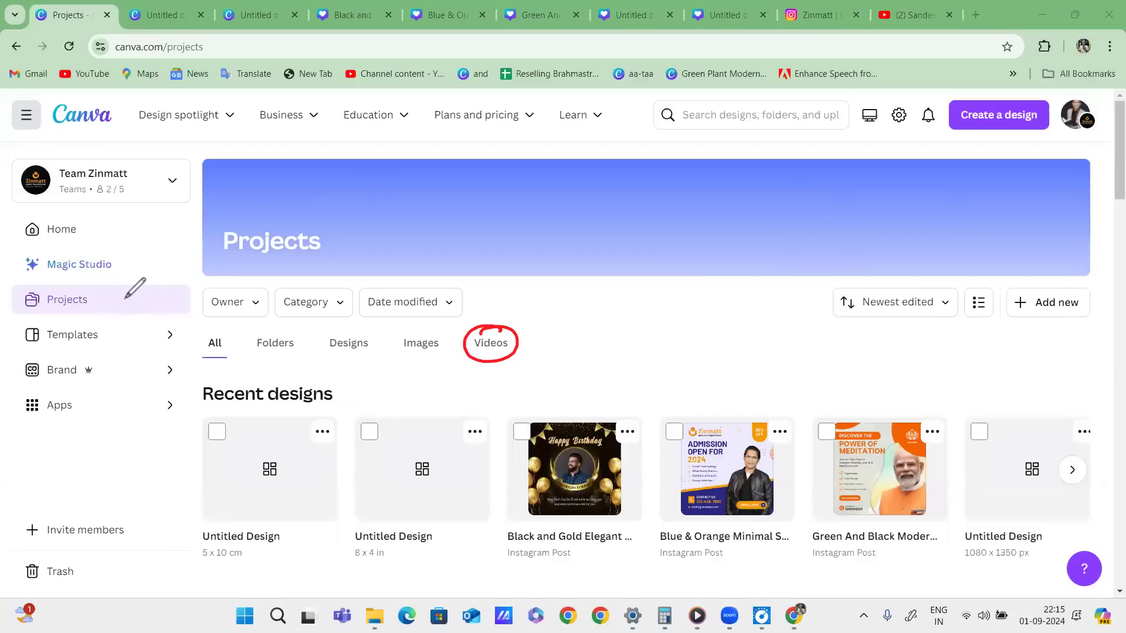
pyautogui.moveTo(502, 324)
pyautogui.mouseDown()
pyautogui.moveTo(483, 324)
pyautogui.moveTo(496, 323)
pyautogui.mouseUp()
pyautogui.moveTo(429, 332)
pyautogui.mouseDown()
pyautogui.moveTo(437, 358)
pyautogui.moveTo(424, 337)
pyautogui.moveTo(365, 331)
pyautogui.mouseUp()
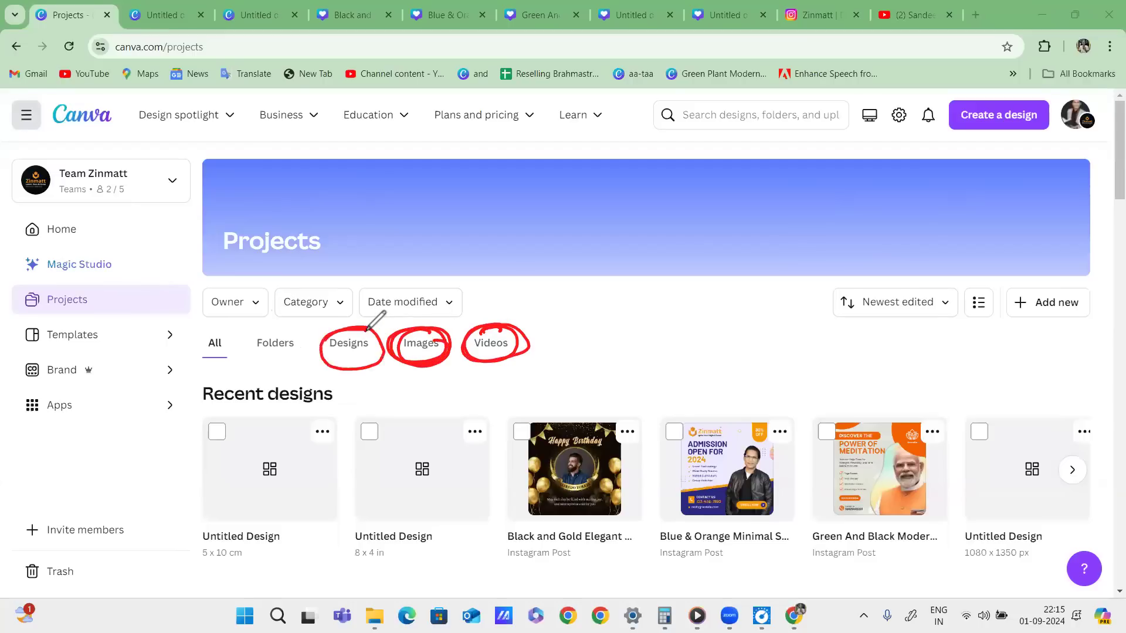
pyautogui.moveTo(296, 328); pyautogui.dragTo(301, 330)
pyautogui.moveTo(352, 361)
pyautogui.mouseDown()
pyautogui.moveTo(322, 369)
pyautogui.moveTo(384, 351)
pyautogui.mouseUp()
pyautogui.moveTo(256, 376); pyautogui.dragTo(308, 358)
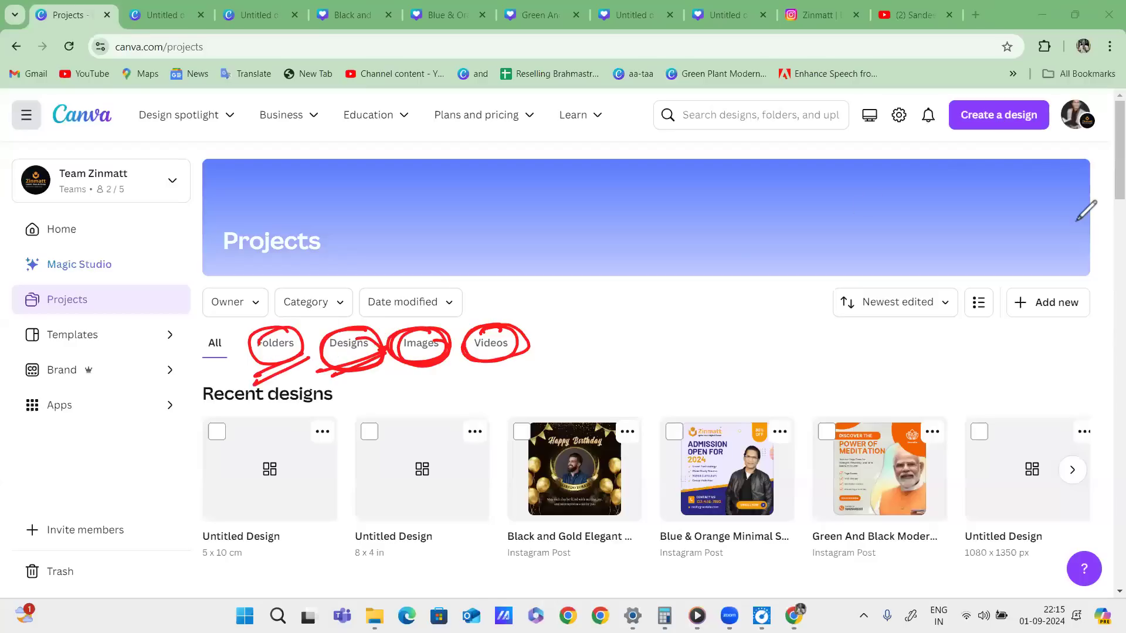
# Clear the annotations, close Chrome, and relaunch it under a chosen profile.
pyautogui.press('Escape')
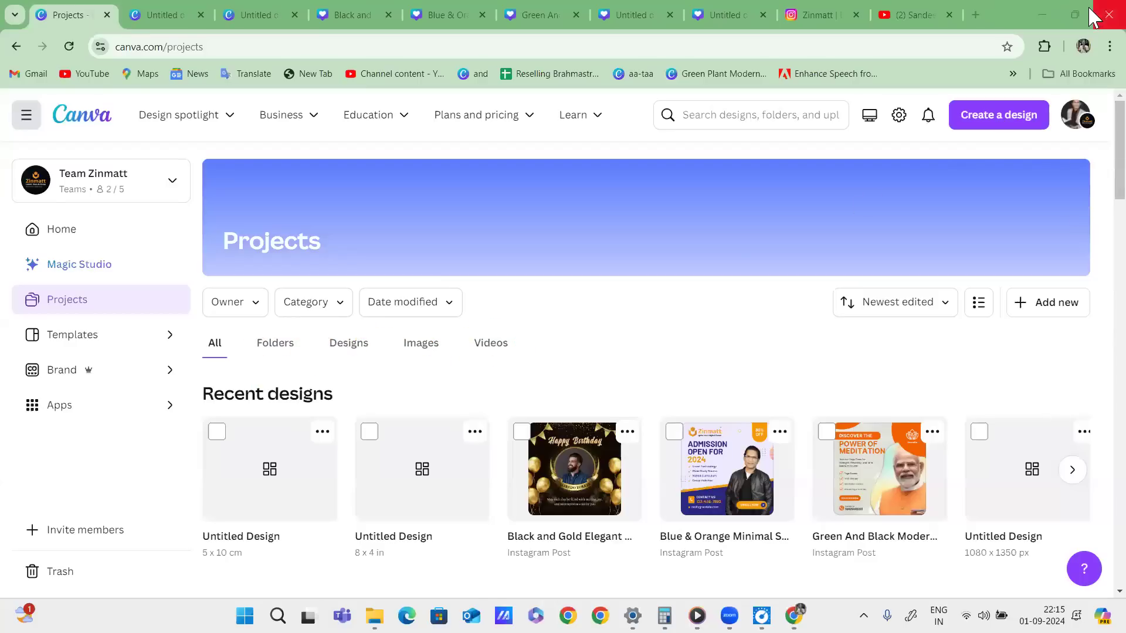
pyautogui.click(1093, 19)
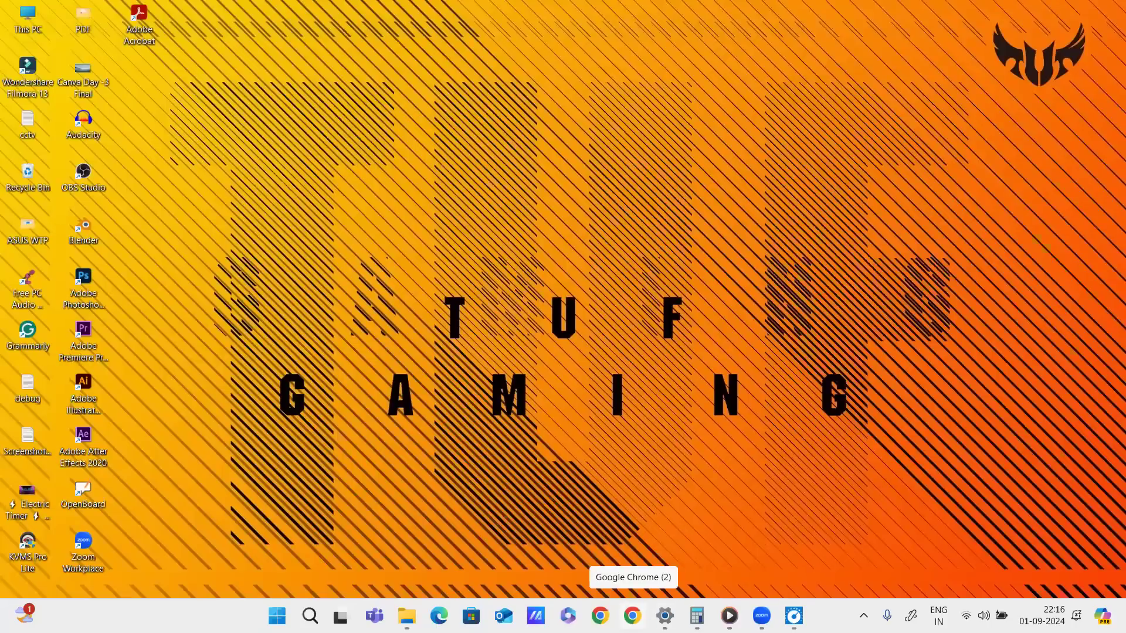
pyautogui.click(632, 616)
pyautogui.click(889, 26)
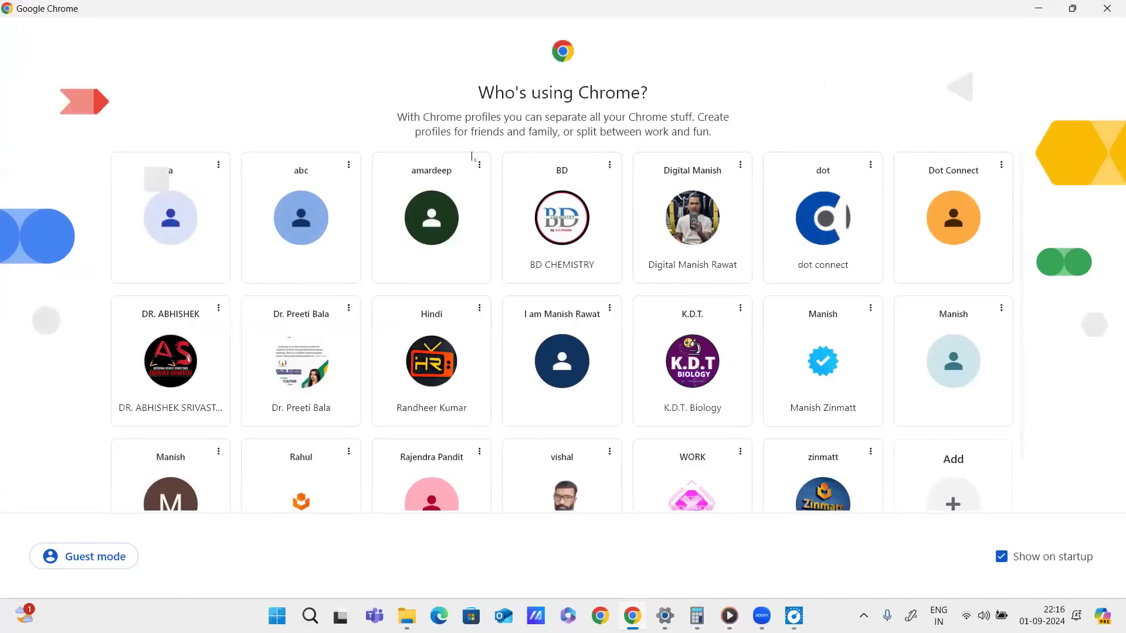
pyautogui.click(712, 217)
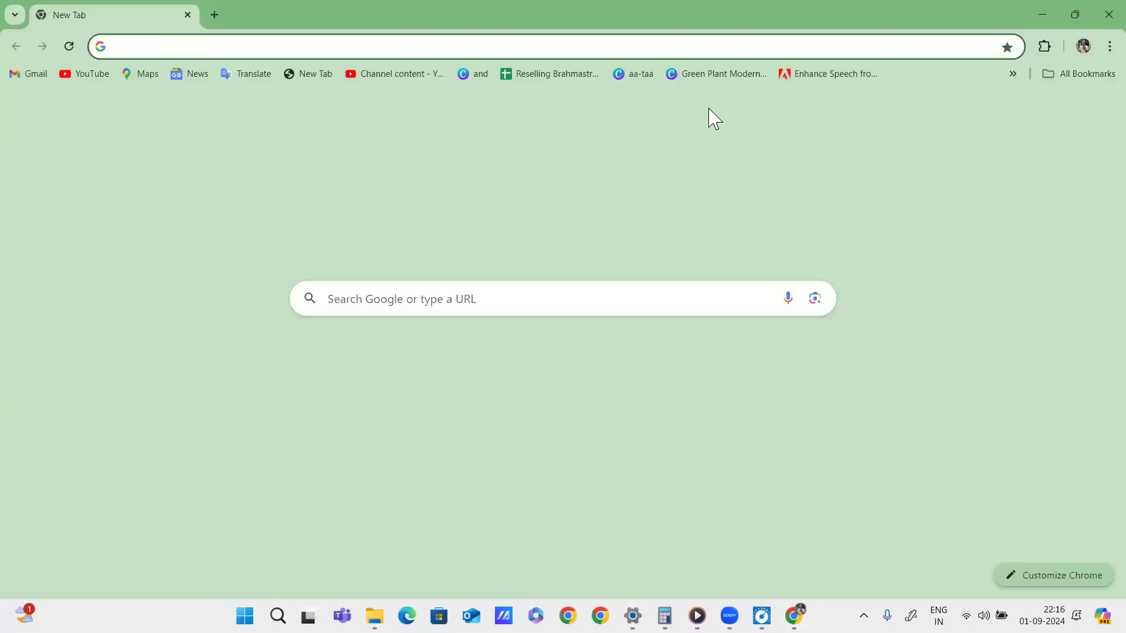
# Open the Canva shortcut and keep using Canva in the browser instead of the desktop app.
pyautogui.click(201, 369)
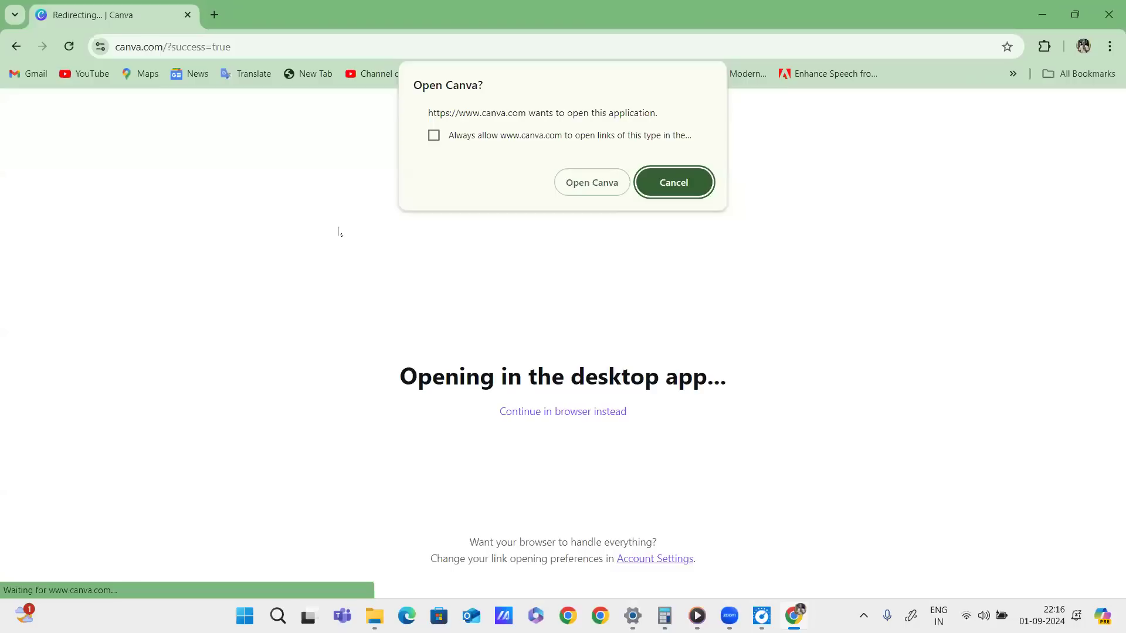
pyautogui.click(691, 173)
pyautogui.click(594, 425)
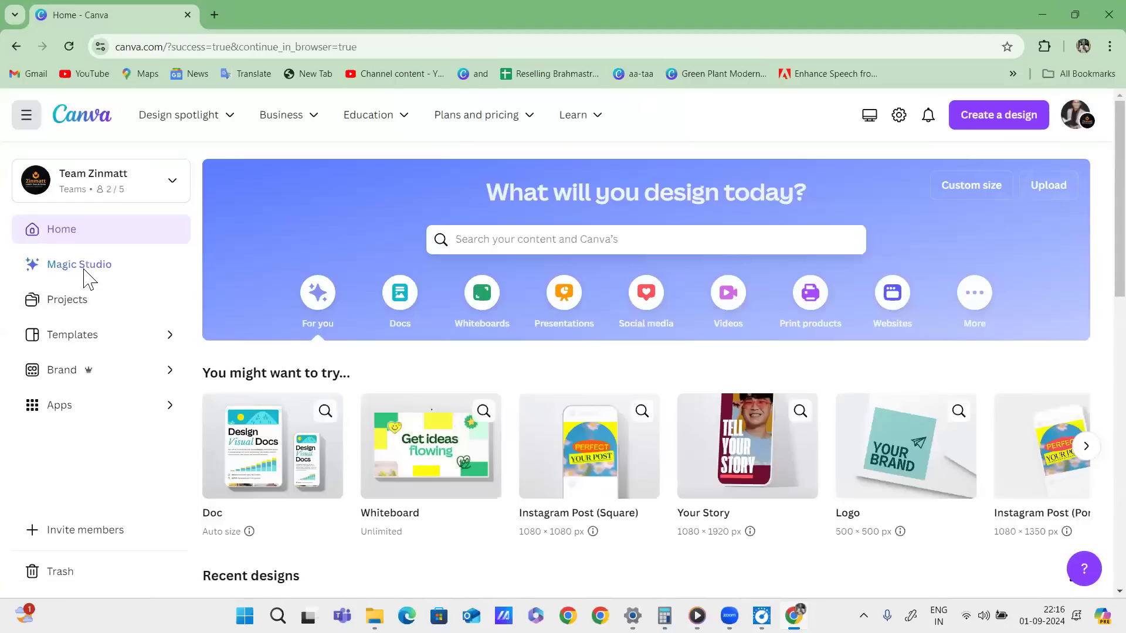
# Reopen the Projects page and tick off the listed designs in red.
pyautogui.moveTo(88, 285); pyautogui.dragTo(87, 288)
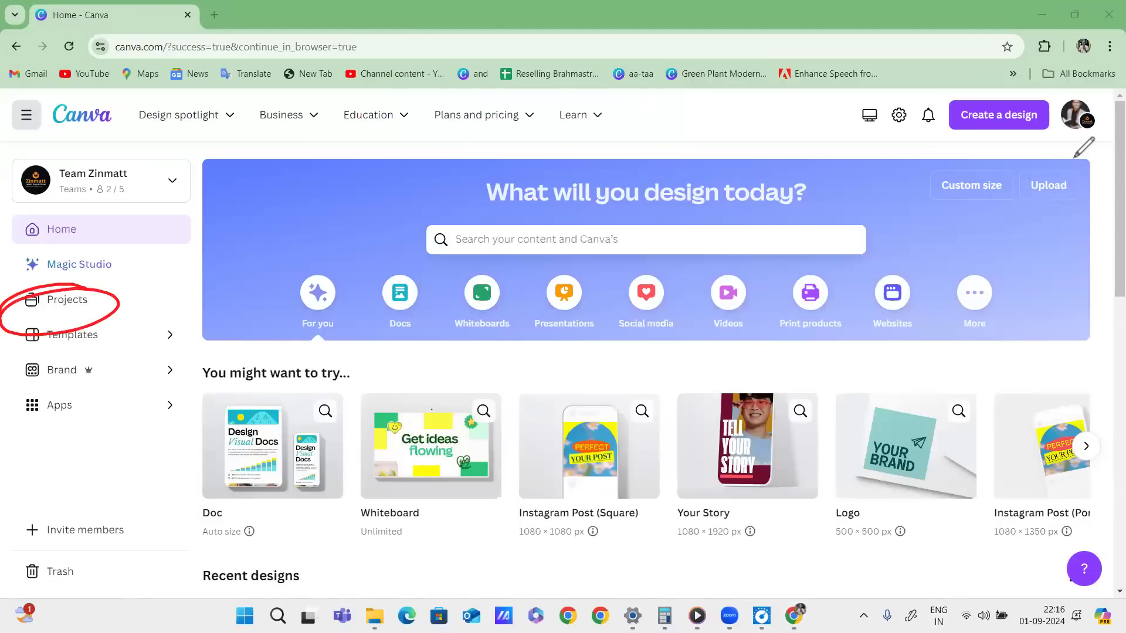
pyautogui.click(67, 300)
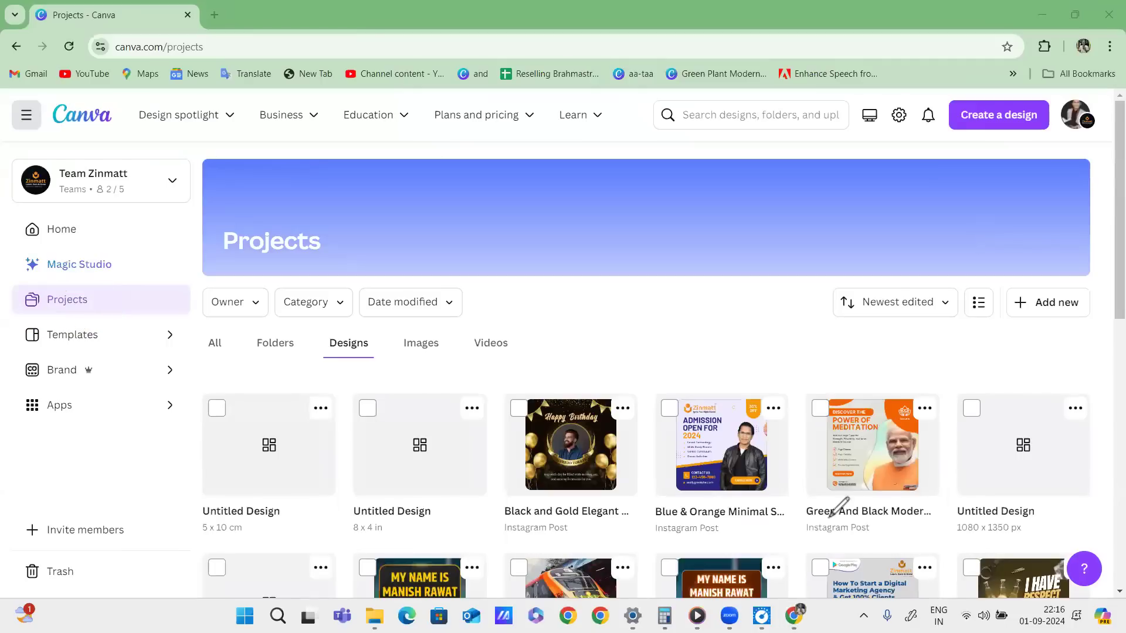
pyautogui.moveTo(828, 512); pyautogui.dragTo(913, 479)
pyautogui.moveTo(870, 488)
pyautogui.mouseDown()
pyautogui.moveTo(868, 505)
pyautogui.moveTo(937, 483)
pyautogui.mouseUp()
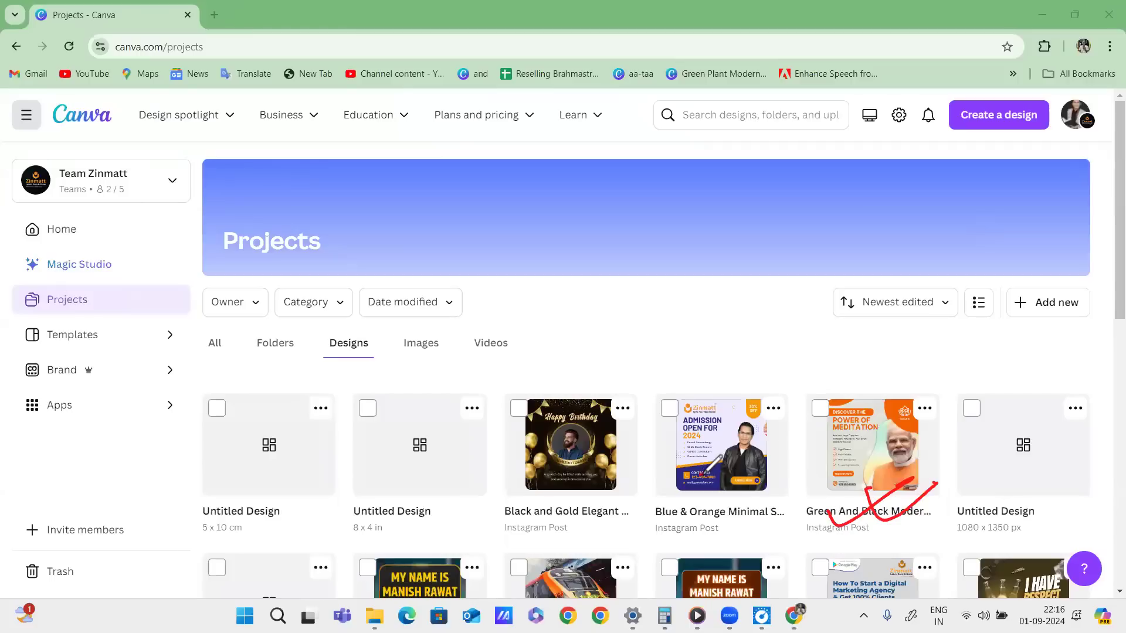
pyautogui.moveTo(701, 482); pyautogui.dragTo(768, 454)
pyautogui.moveTo(730, 486); pyautogui.dragTo(802, 466)
# Encircle the untitled designs row, clear the annotations, and switch to uploaded Images.
pyautogui.moveTo(551, 484); pyautogui.dragTo(653, 463)
pyautogui.moveTo(390, 496)
pyautogui.mouseDown()
pyautogui.moveTo(355, 545)
pyautogui.moveTo(385, 483)
pyautogui.mouseUp()
pyautogui.moveTo(218, 527); pyautogui.dragTo(305, 503)
pyautogui.moveTo(602, 358)
pyautogui.mouseDown()
pyautogui.moveTo(326, 378)
pyautogui.moveTo(223, 424)
pyautogui.moveTo(488, 562)
pyautogui.moveTo(940, 493)
pyautogui.moveTo(519, 376)
pyautogui.moveTo(472, 387)
pyautogui.mouseUp()
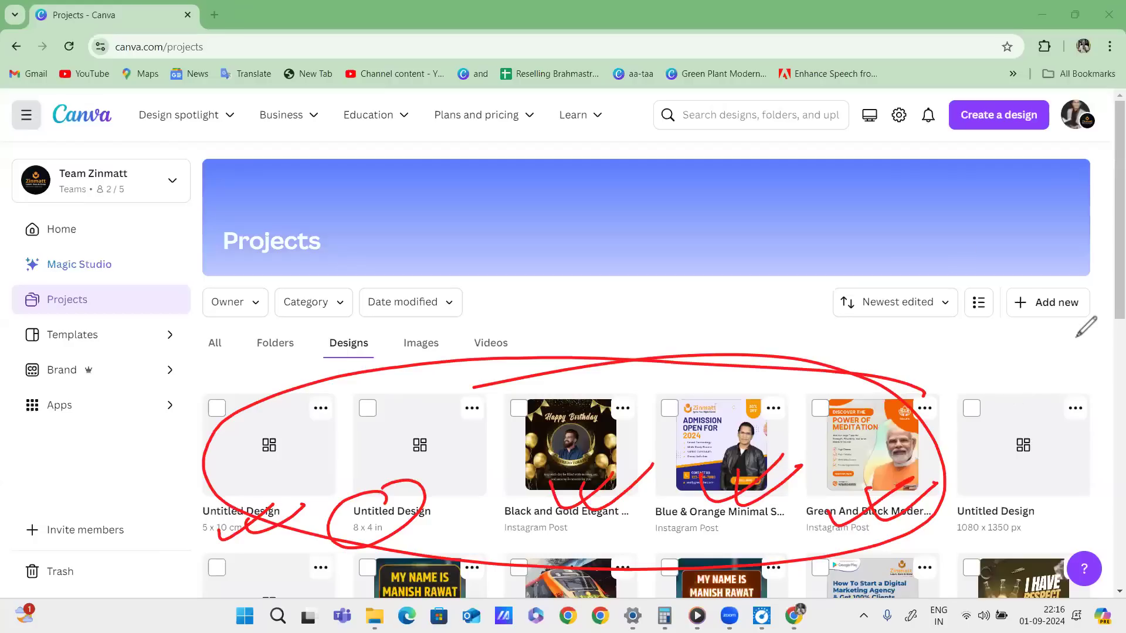
pyautogui.press('Escape')
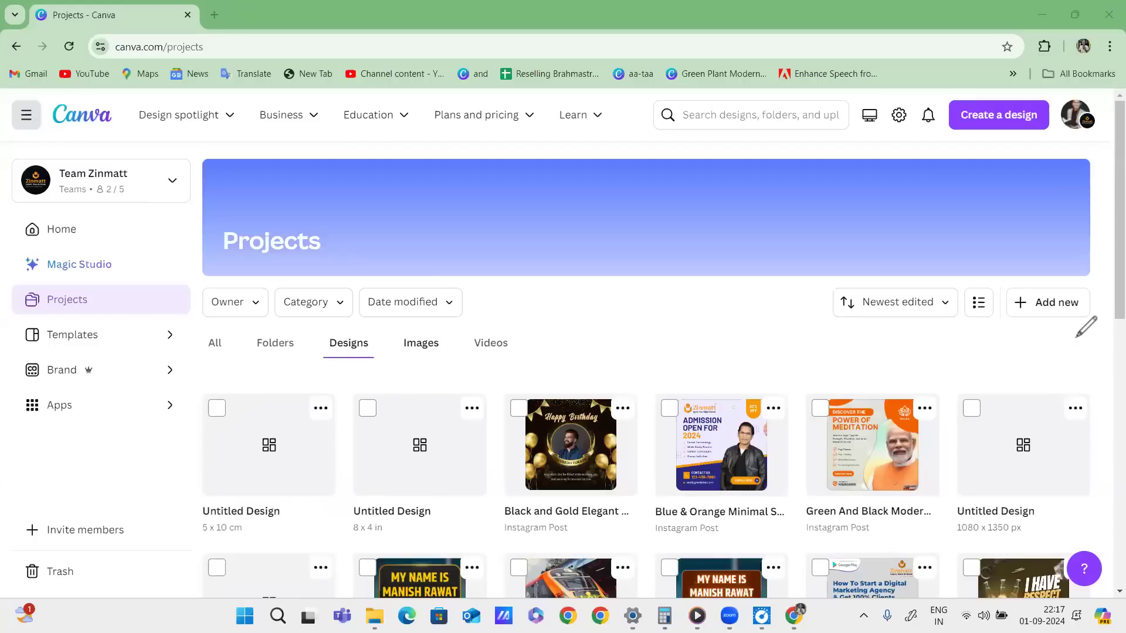
pyautogui.click(421, 343)
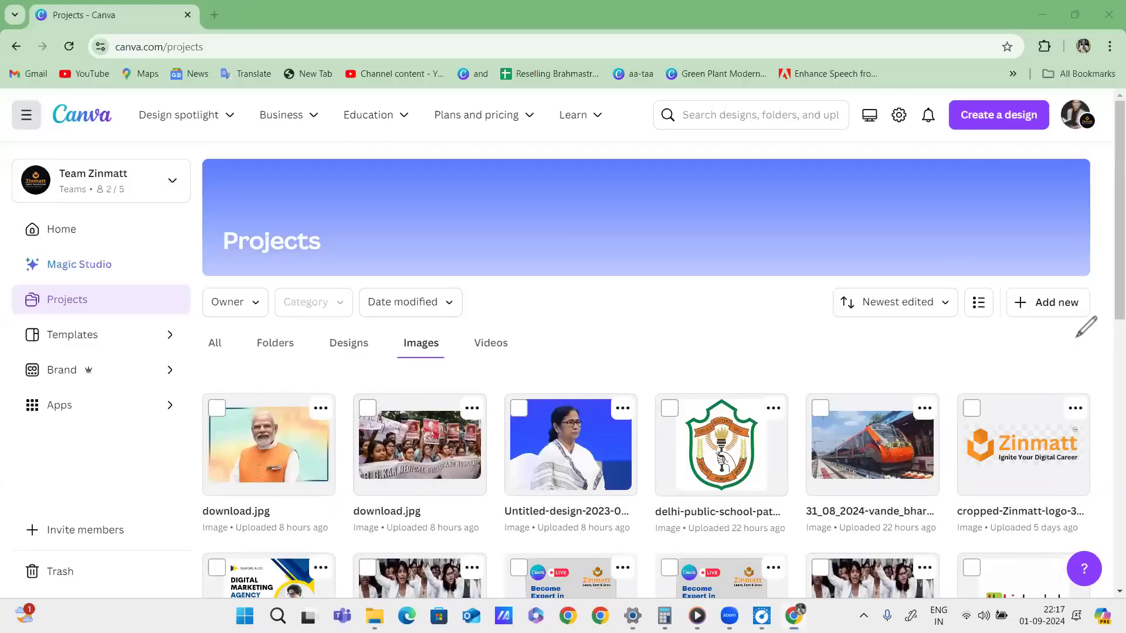
pyautogui.moveTo(258, 457)
pyautogui.mouseDown()
pyautogui.moveTo(945, 451)
pyautogui.moveTo(1027, 437)
pyautogui.mouseUp()
pyautogui.scroll(-6, 845, 331)
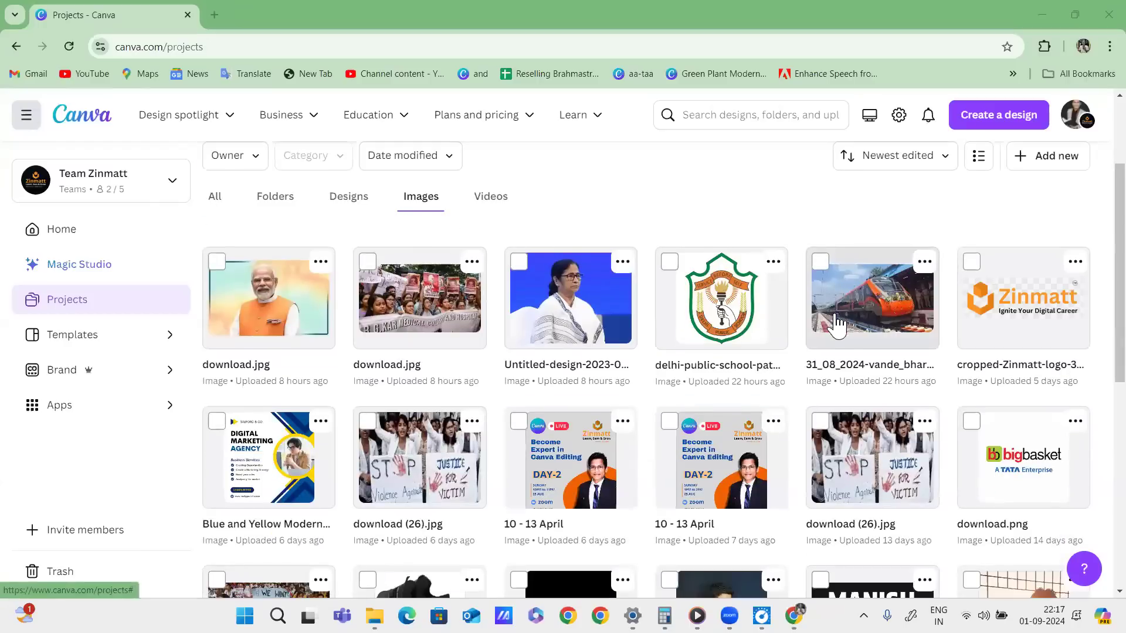
pyautogui.scroll(-4, 839, 326)
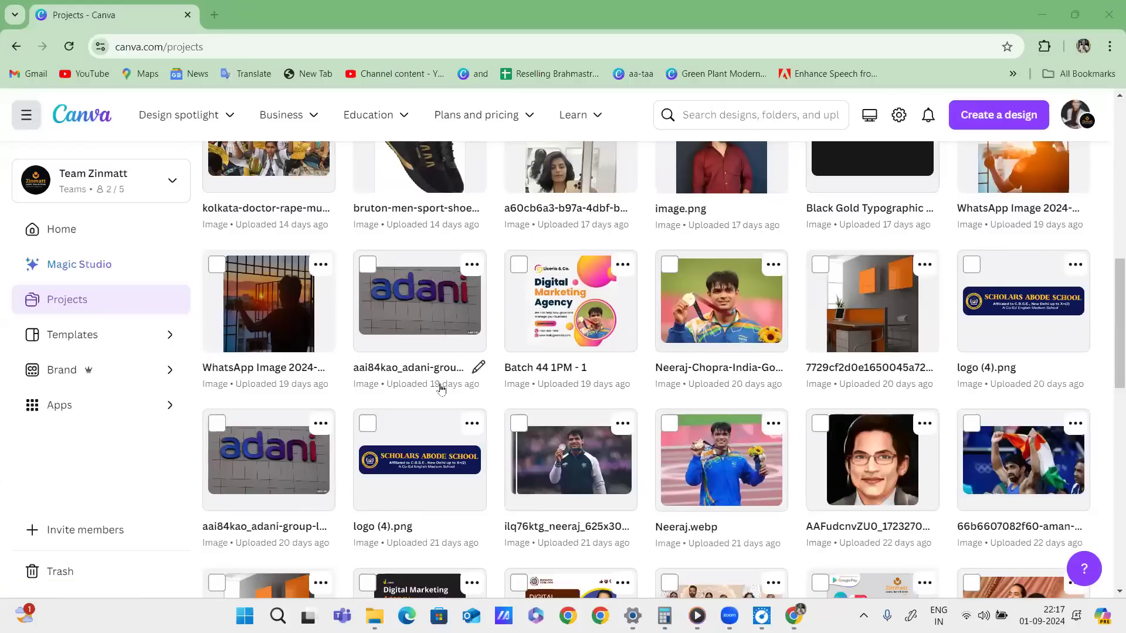
pyautogui.scroll(-2, 716, 390)
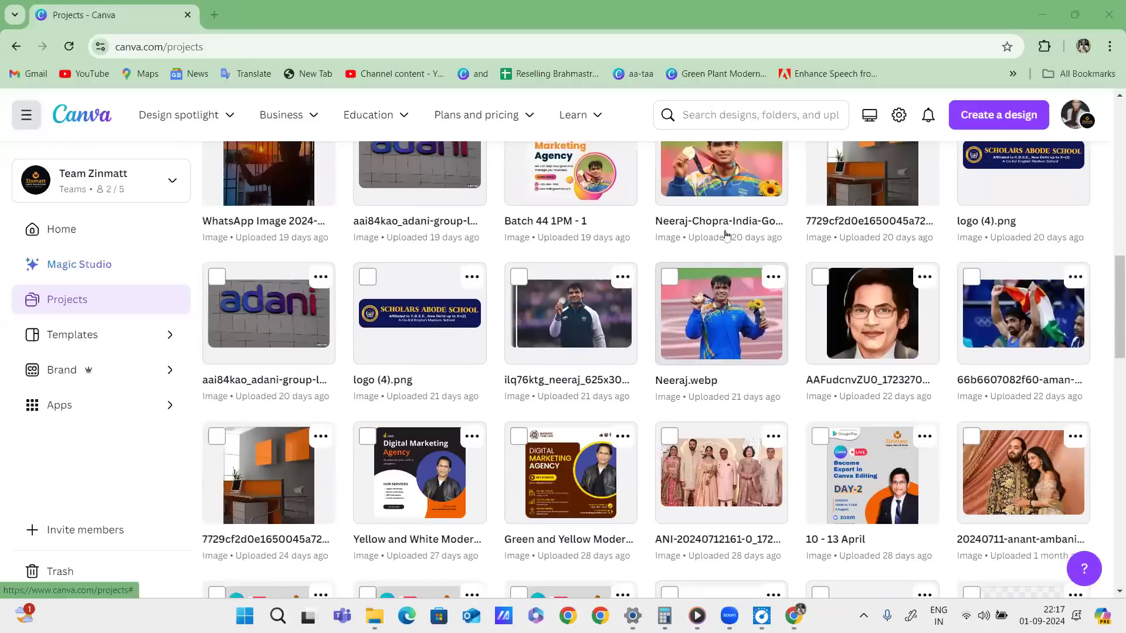
pyautogui.scroll(-3, 795, 410)
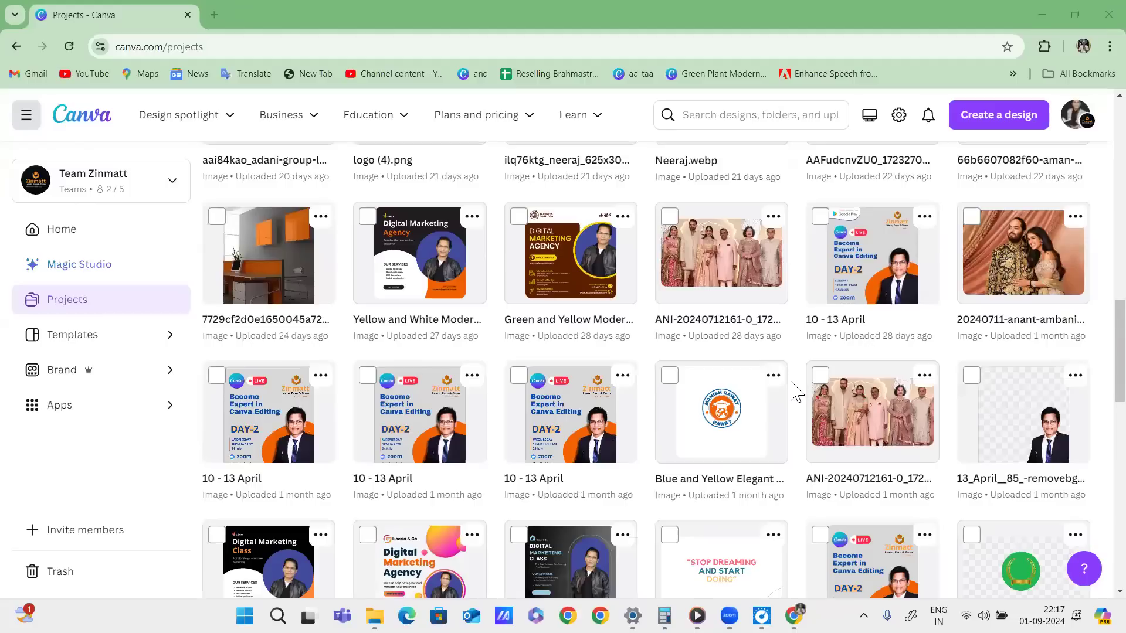
pyautogui.scroll(-6, 734, 369)
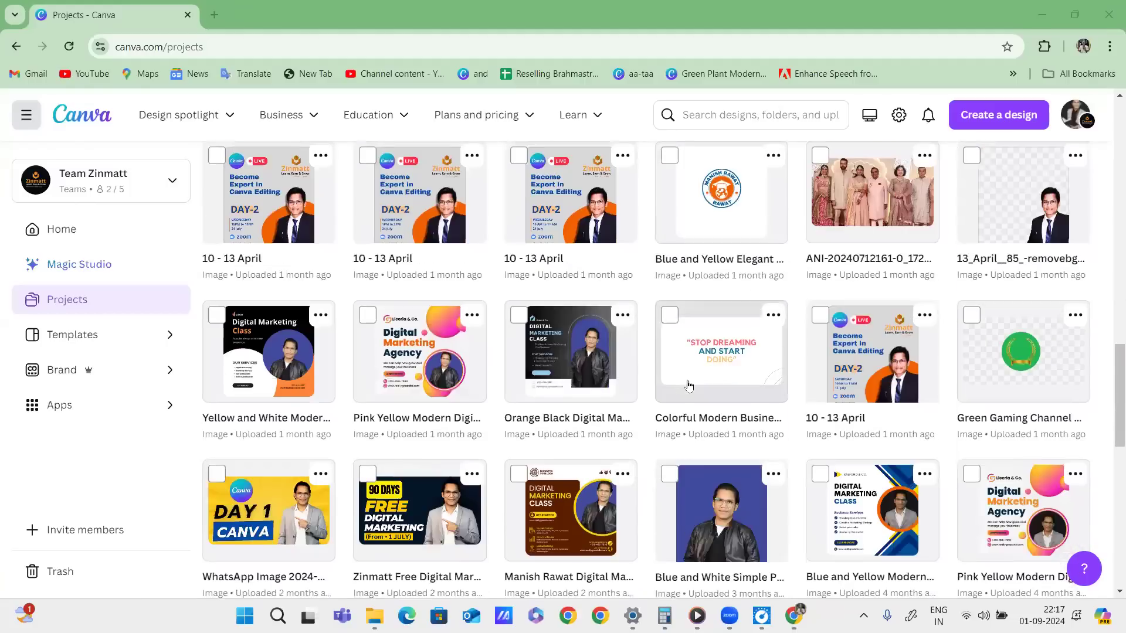
pyautogui.scroll(-4, 594, 371)
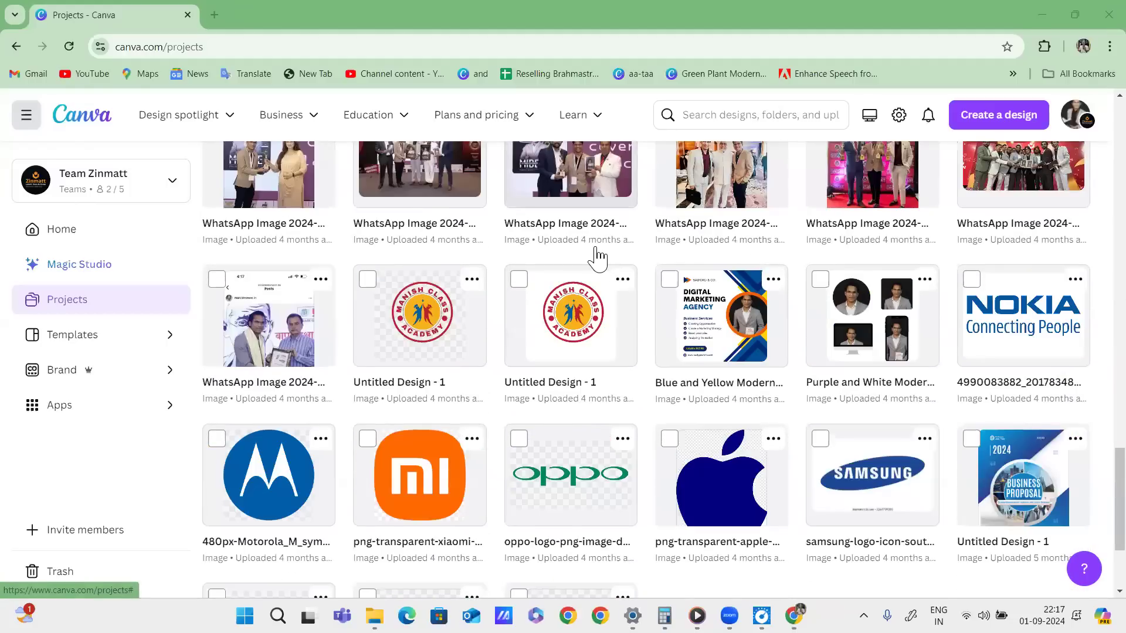
pyautogui.scroll(15, 809, 387)
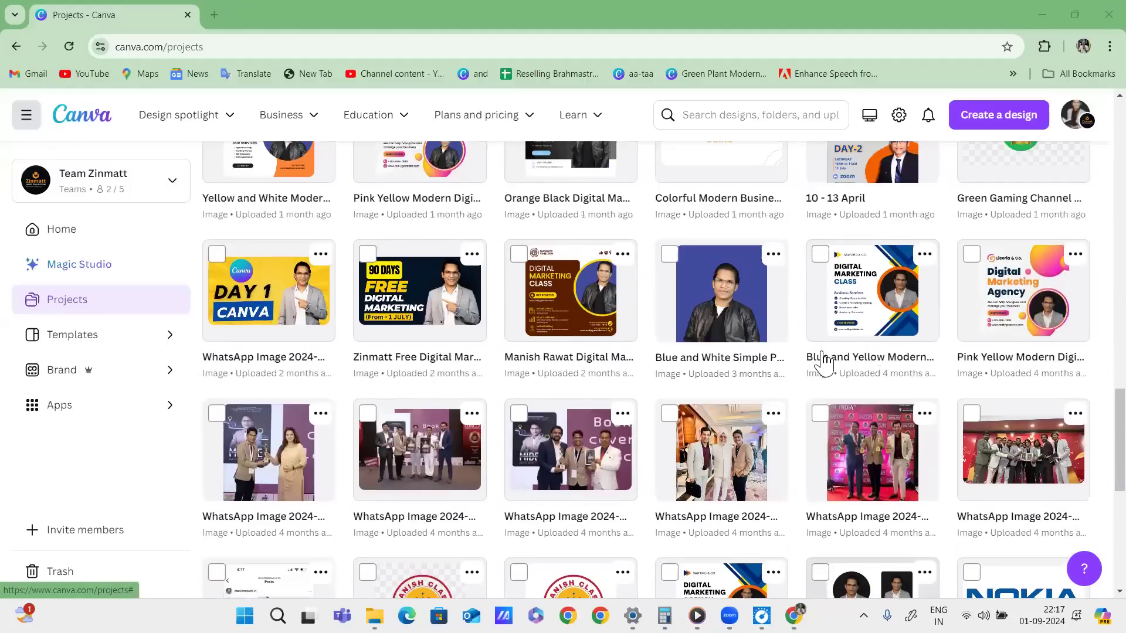
pyautogui.scroll(3, 824, 351)
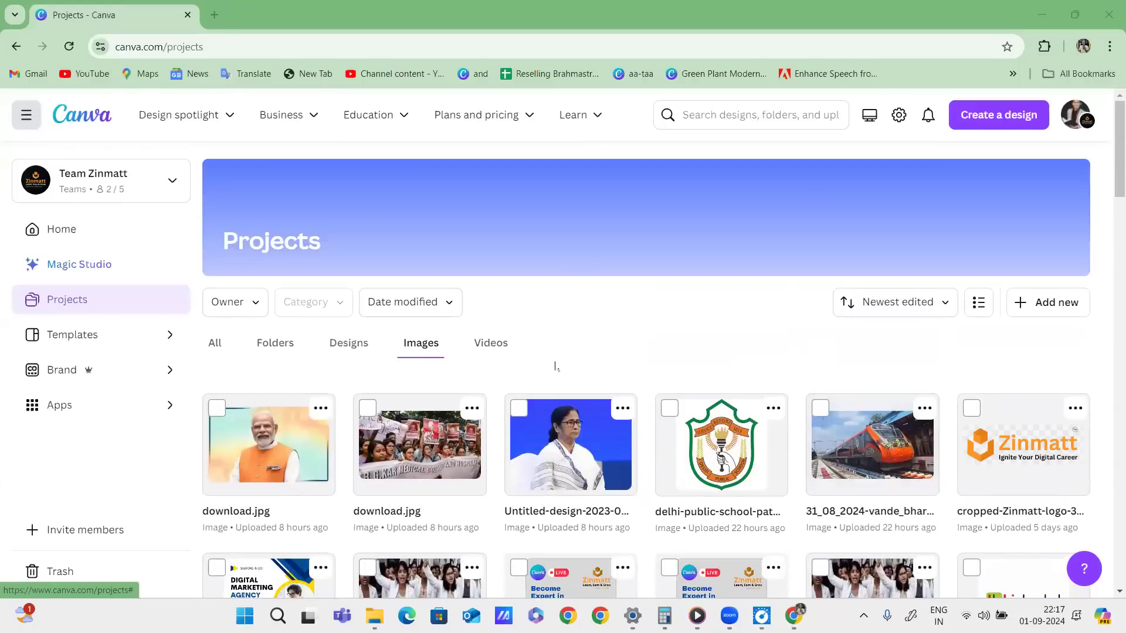
# Switch Projects to the Videos tab and scroll through the uploaded videos.
pyautogui.click(491, 344)
pyautogui.scroll(-2, 586, 366)
pyautogui.scroll(-5, 742, 360)
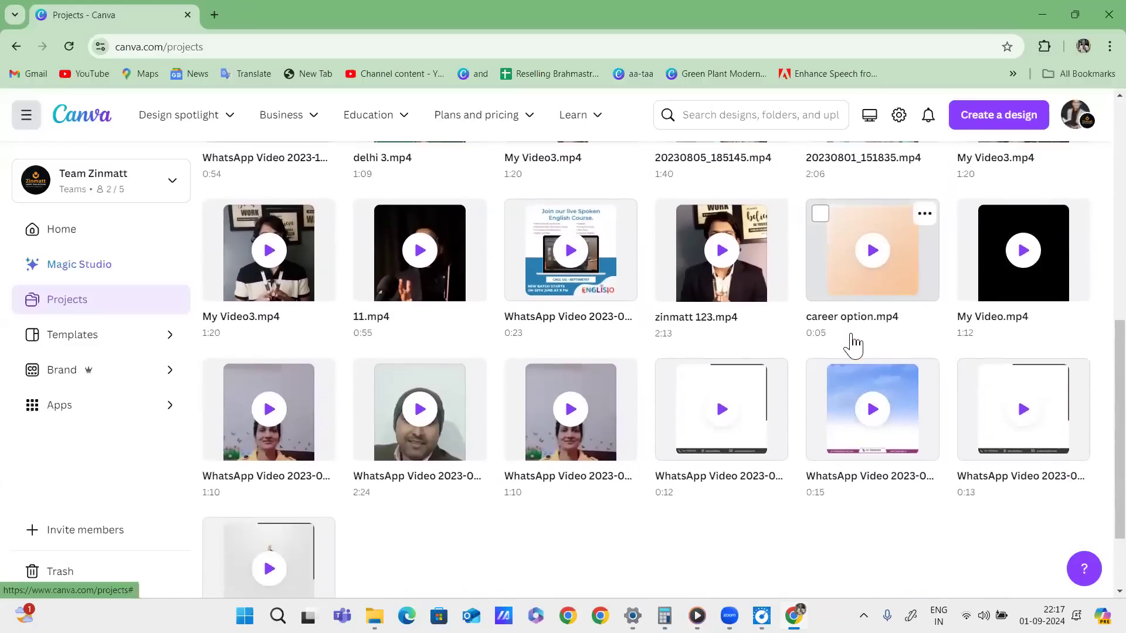
pyautogui.scroll(-3, 858, 345)
pyautogui.scroll(9, 874, 342)
pyautogui.scroll(2, 878, 340)
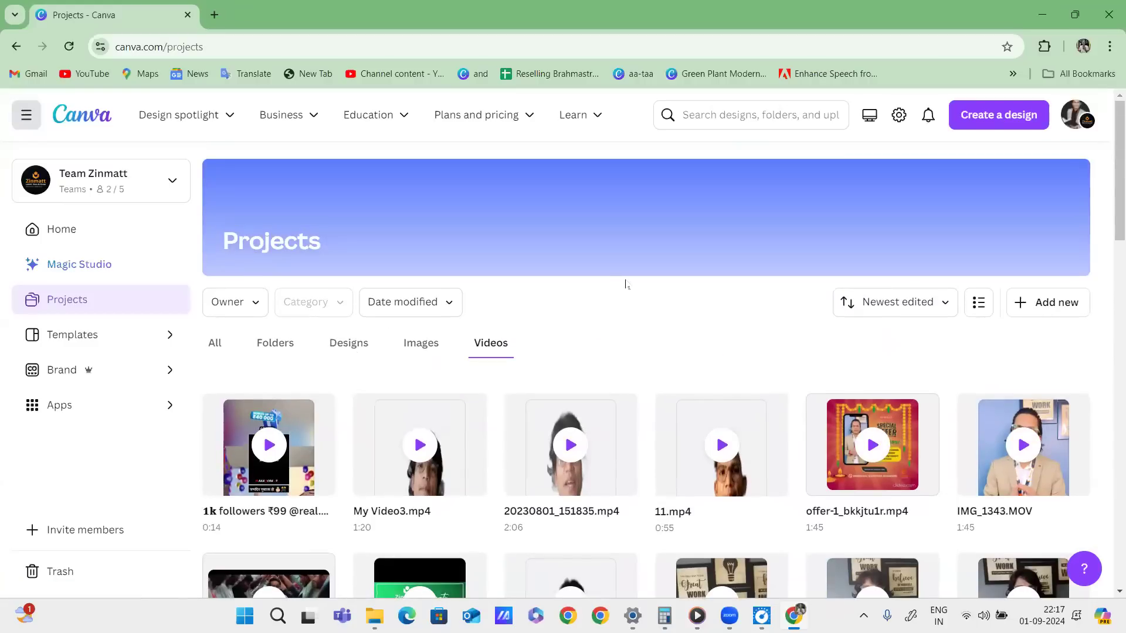
# Circle the All, Folders, Designs, Images and Videos tabs in red with tick marks.
pyautogui.moveTo(365, 327); pyautogui.dragTo(368, 330)
pyautogui.moveTo(435, 324); pyautogui.dragTo(449, 328)
pyautogui.moveTo(520, 324); pyautogui.dragTo(524, 331)
pyautogui.moveTo(294, 323)
pyautogui.mouseDown()
pyautogui.moveTo(275, 364)
pyautogui.moveTo(304, 320)
pyautogui.mouseUp()
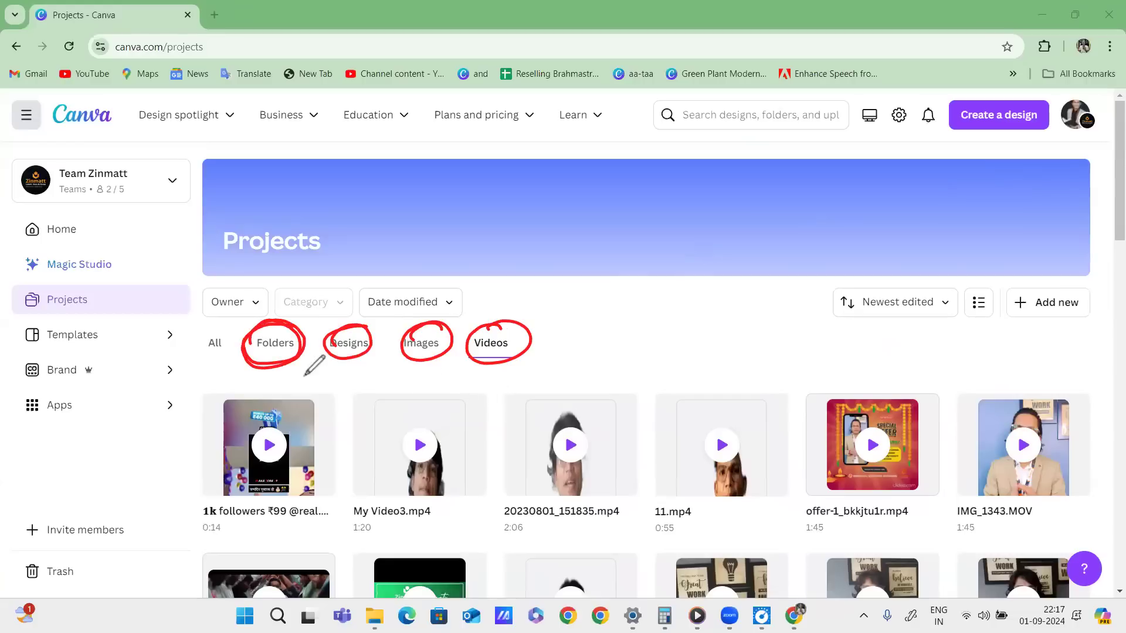
pyautogui.moveTo(212, 333); pyautogui.dragTo(214, 329)
pyautogui.moveTo(276, 328); pyautogui.dragTo(309, 289)
pyautogui.moveTo(351, 330); pyautogui.dragTo(372, 300)
pyautogui.moveTo(426, 338); pyautogui.dragTo(452, 301)
pyautogui.moveTo(505, 326); pyautogui.dragTo(531, 304)
pyautogui.moveTo(296, 344); pyautogui.dragTo(299, 329)
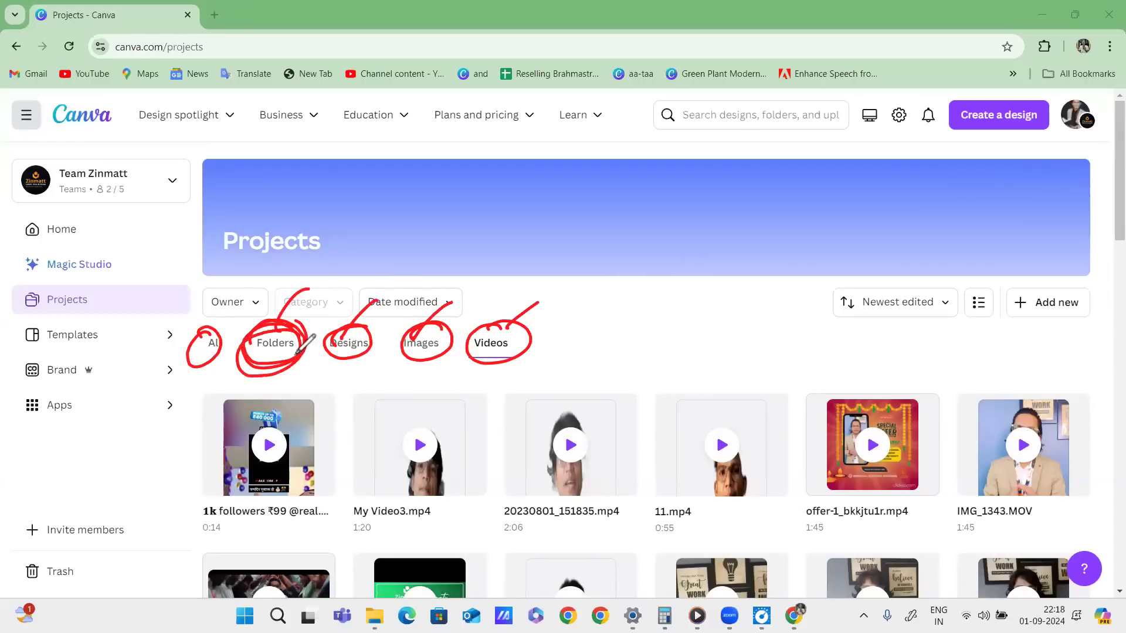
# Clear the red marks, then write and circle 10 and draw strokes toward the top right.
pyautogui.click(1022, 453)
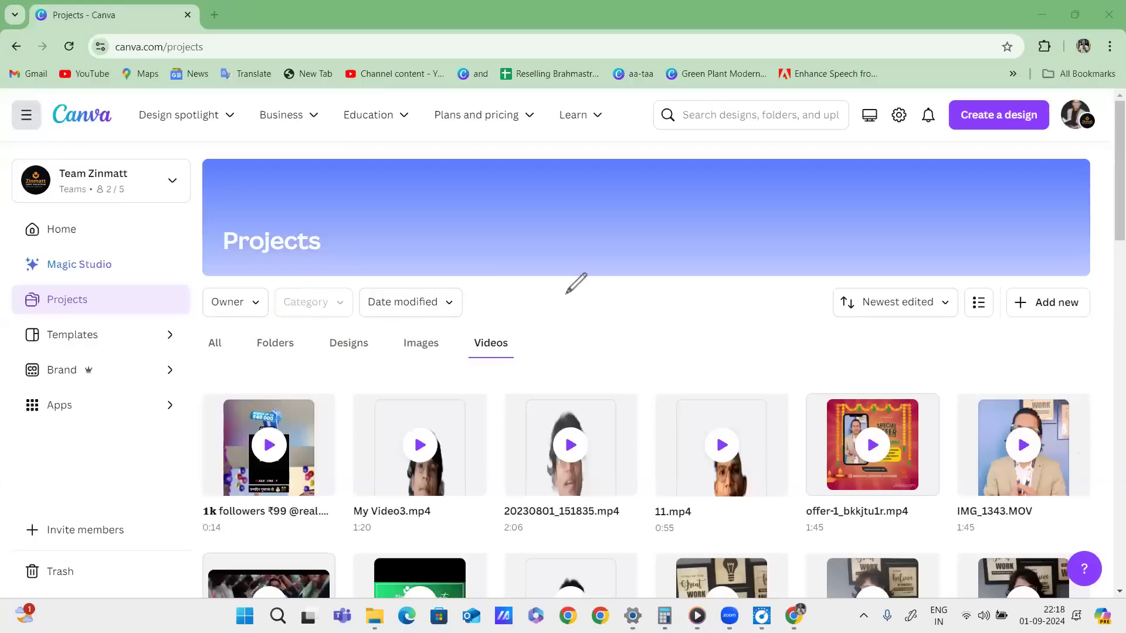
pyautogui.moveTo(586, 295); pyautogui.dragTo(596, 317)
pyautogui.moveTo(604, 298); pyautogui.dragTo(611, 270)
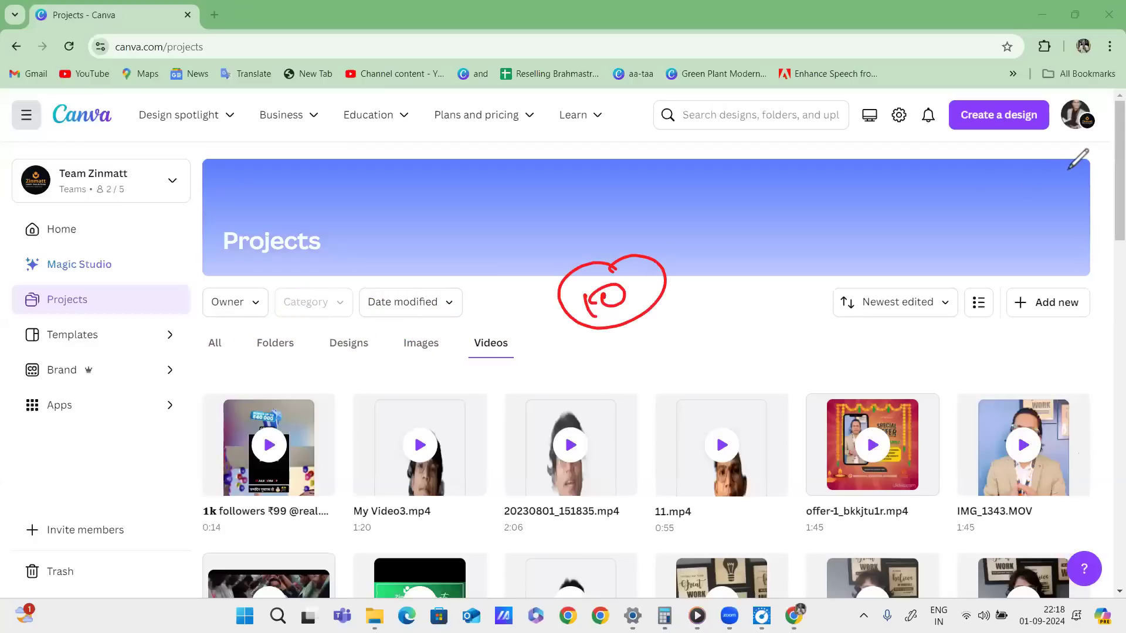
pyautogui.moveTo(692, 293); pyautogui.dragTo(969, 172)
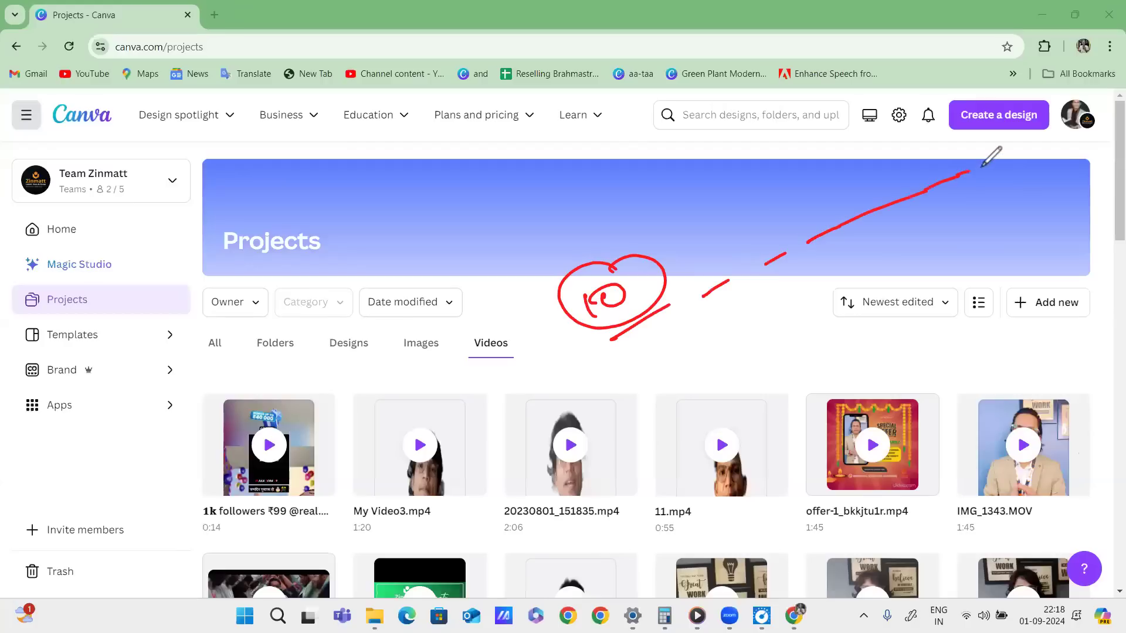
pyautogui.moveTo(705, 327); pyautogui.dragTo(722, 317)
pyautogui.moveTo(632, 363); pyautogui.dragTo(656, 347)
pyautogui.moveTo(760, 299); pyautogui.dragTo(999, 198)
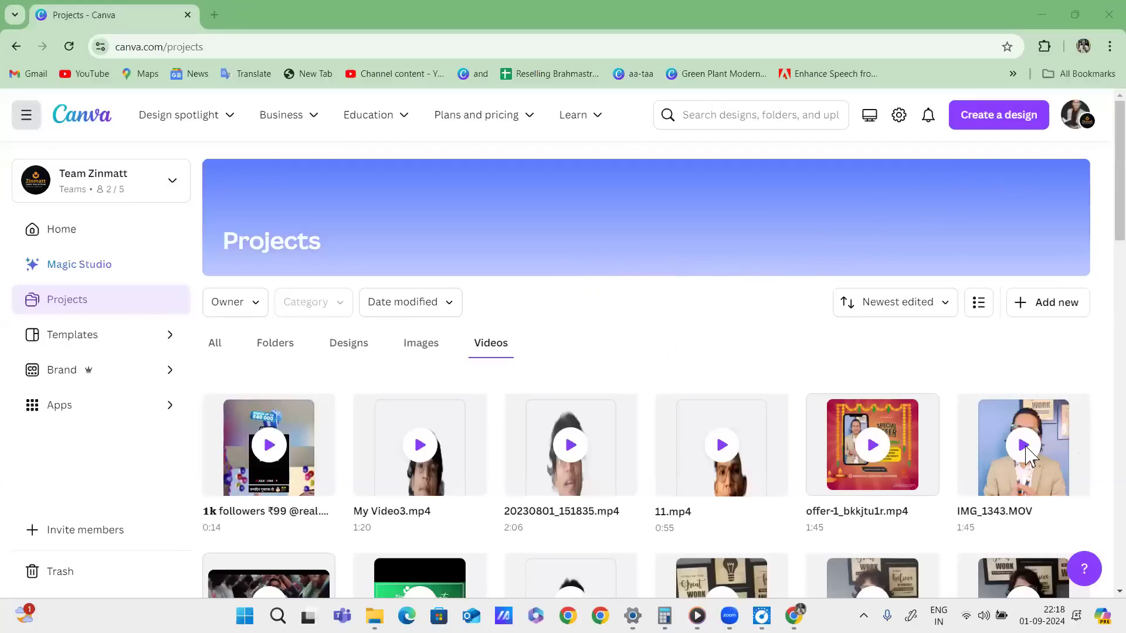
# Show the project folders, open batch 41 10PM, and go back to the folder list.
pyautogui.click(275, 343)
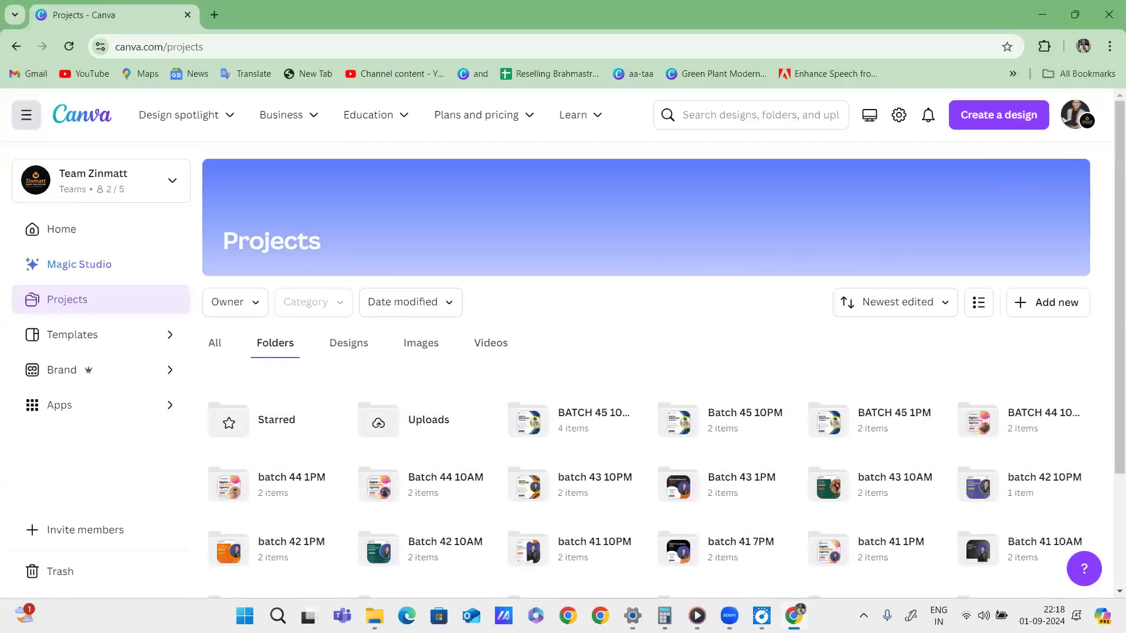
pyautogui.scroll(-3, 741, 380)
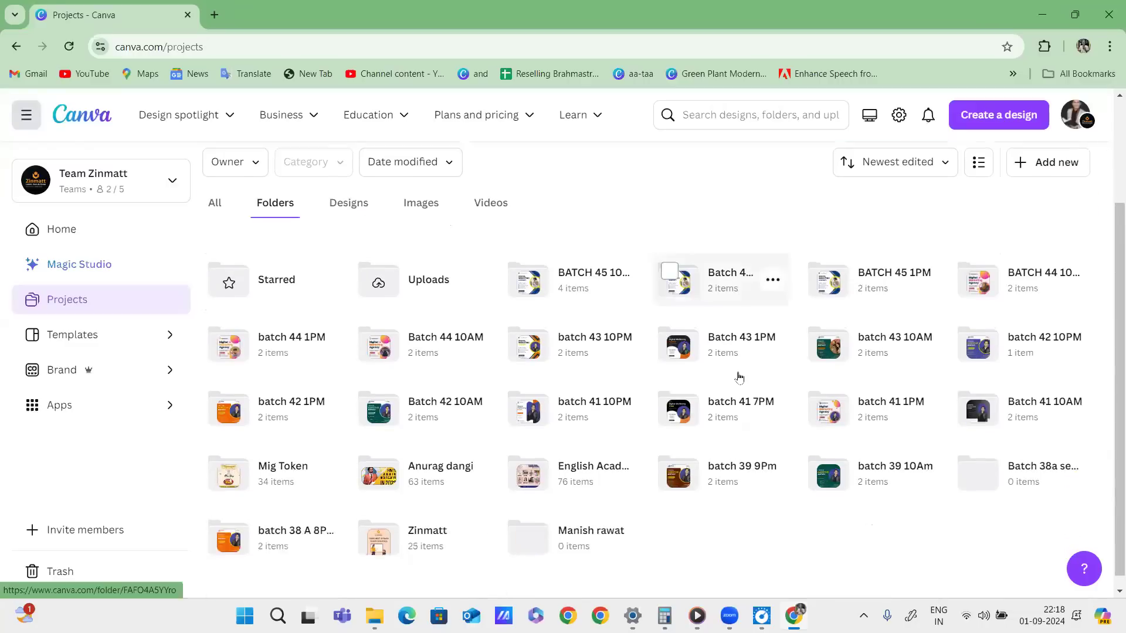
pyautogui.scroll(-1, 740, 380)
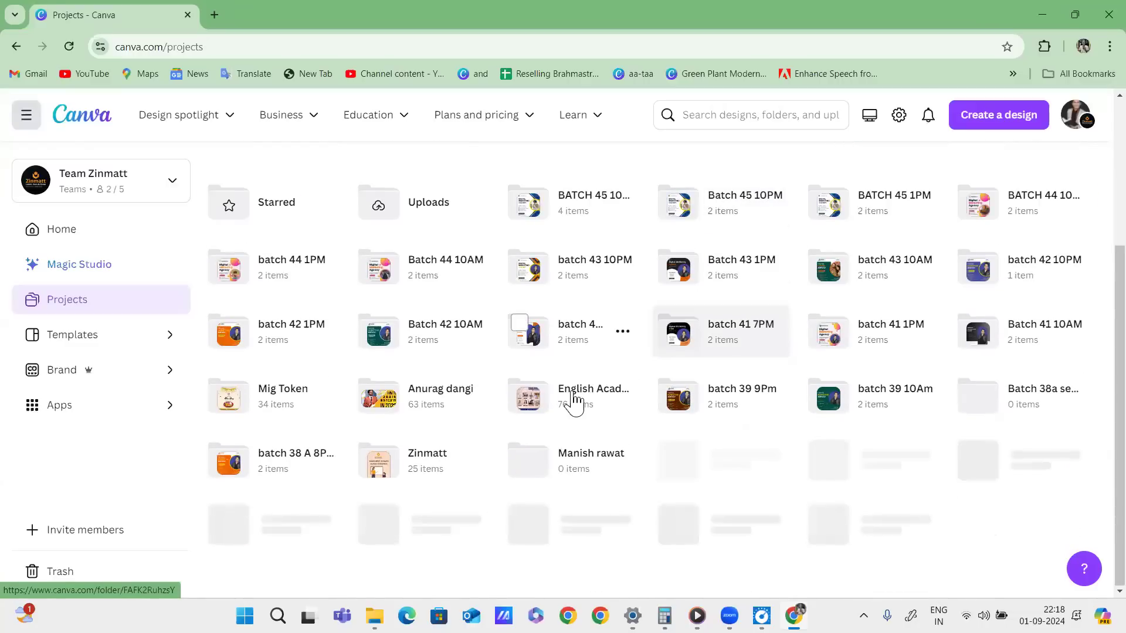
pyautogui.click(589, 410)
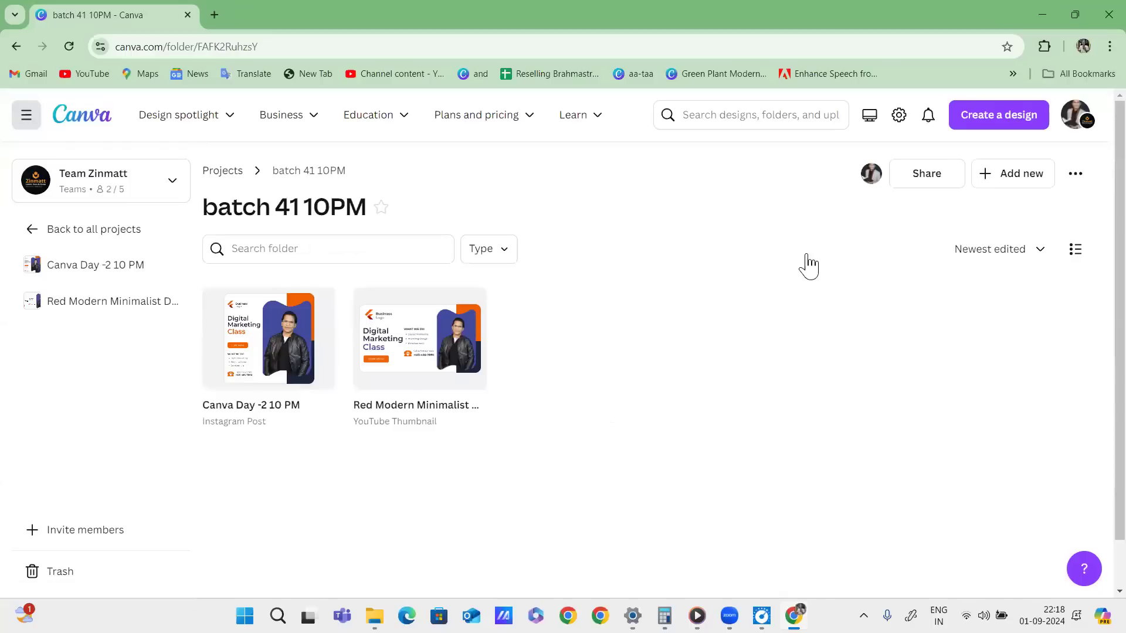
pyautogui.hotkey('alt', 'Left')
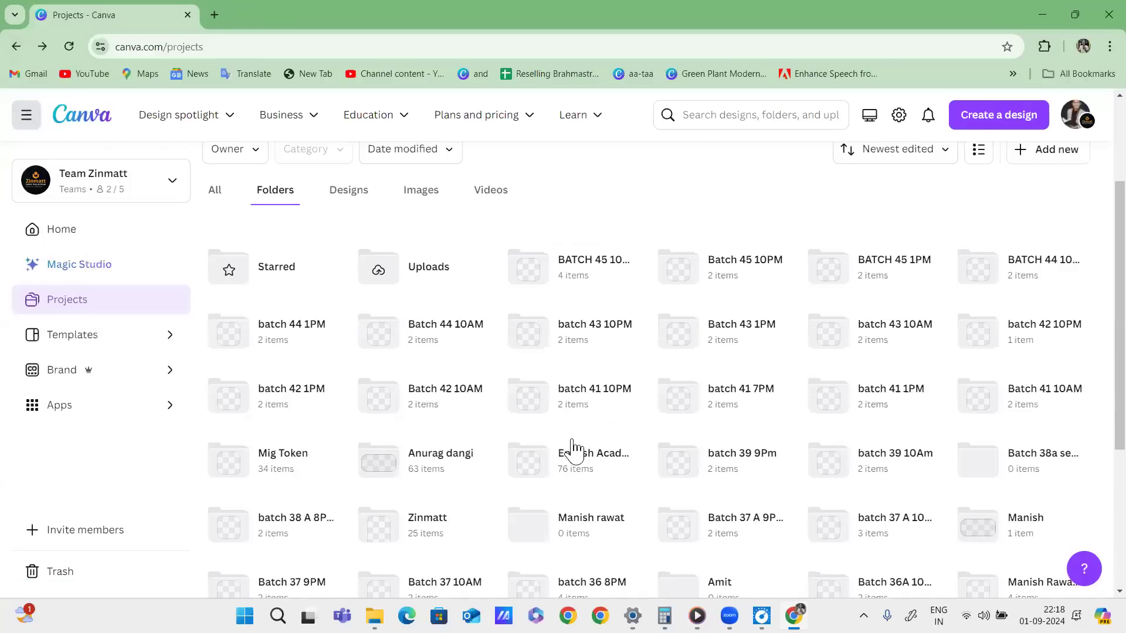
# Open English Academia, mark its title and upload dates in red, and open the Grooming Tips image.
pyautogui.click(564, 467)
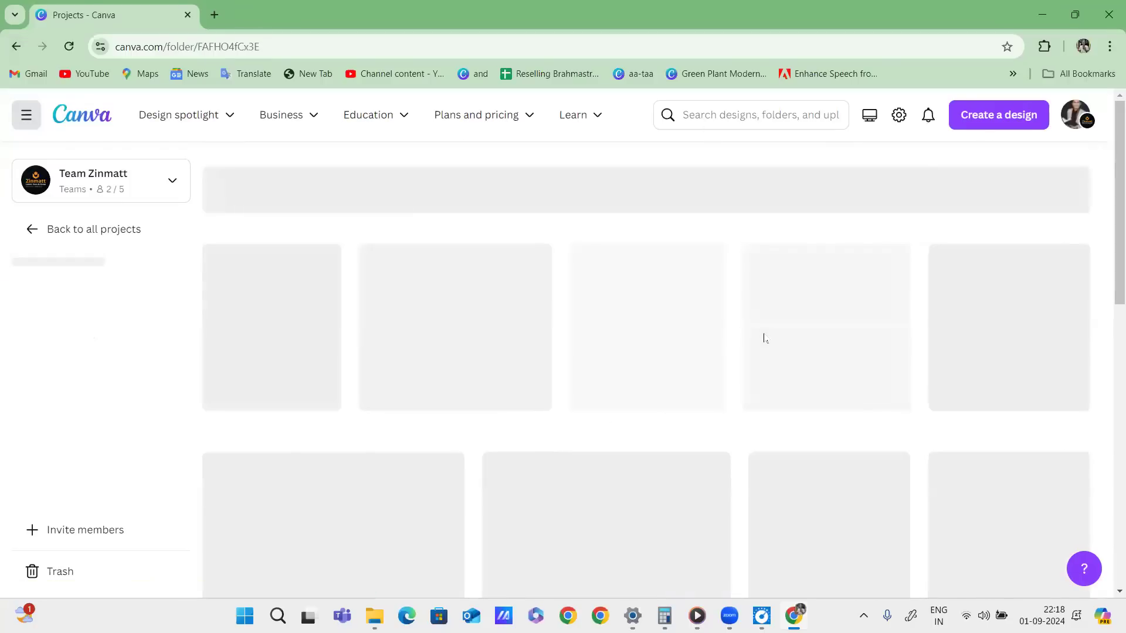
pyautogui.moveTo(404, 188)
pyautogui.mouseDown()
pyautogui.moveTo(473, 221)
pyautogui.moveTo(199, 186)
pyautogui.mouseUp()
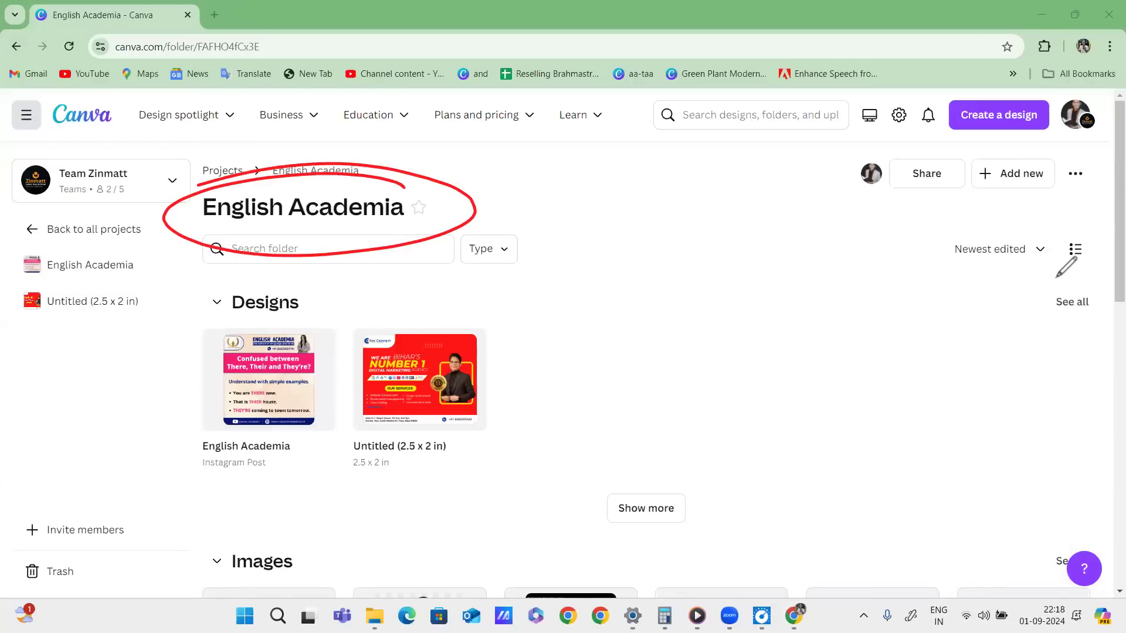
pyautogui.scroll(-9, 837, 345)
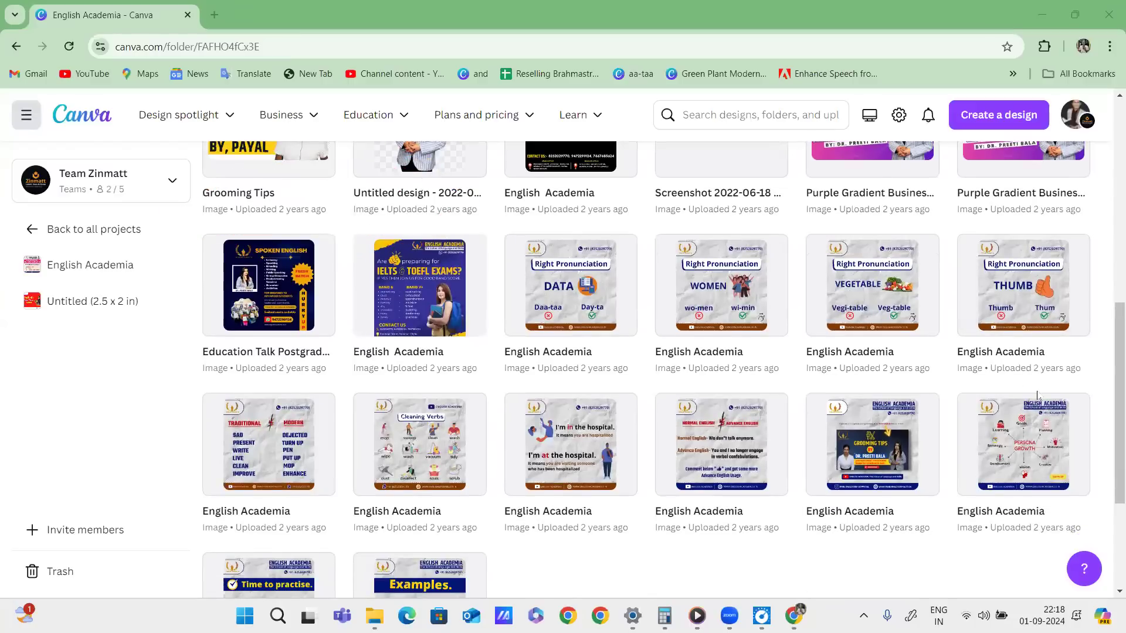
pyautogui.moveTo(836, 382); pyautogui.dragTo(937, 381)
pyautogui.moveTo(707, 388); pyautogui.dragTo(789, 377)
pyautogui.moveTo(656, 374); pyautogui.dragTo(469, 404)
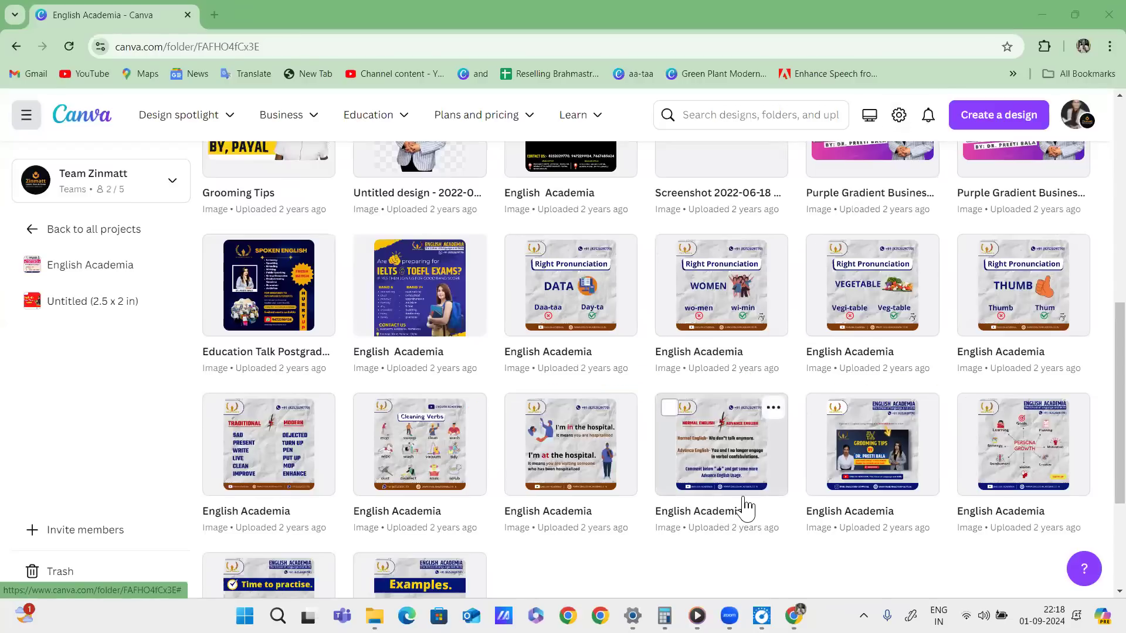
pyautogui.scroll(-4, 721, 376)
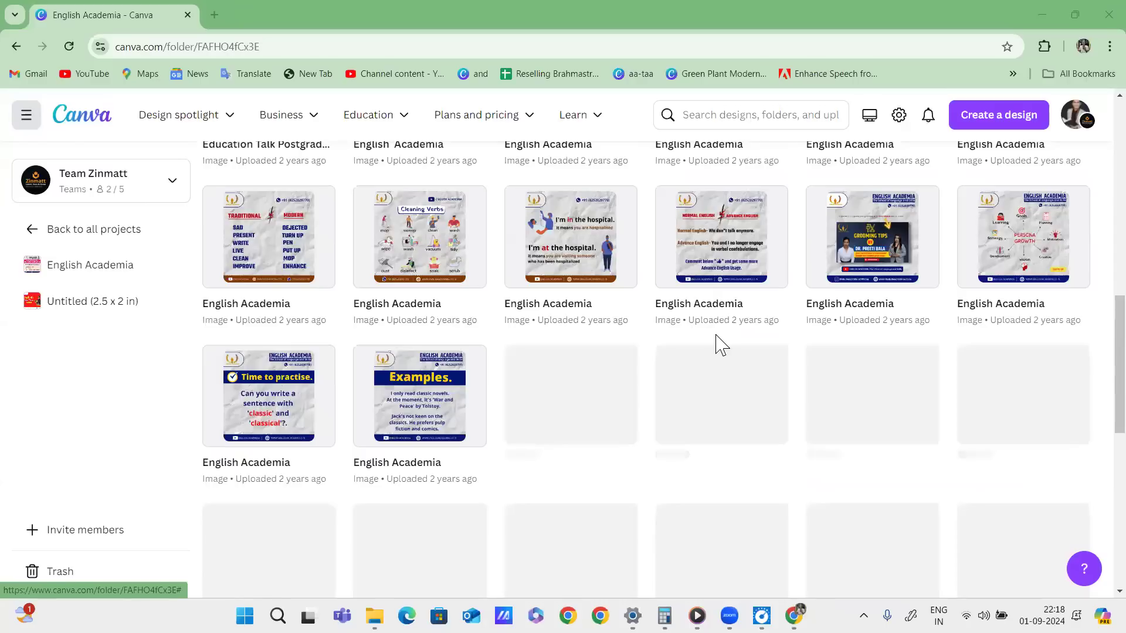
pyautogui.click(891, 249)
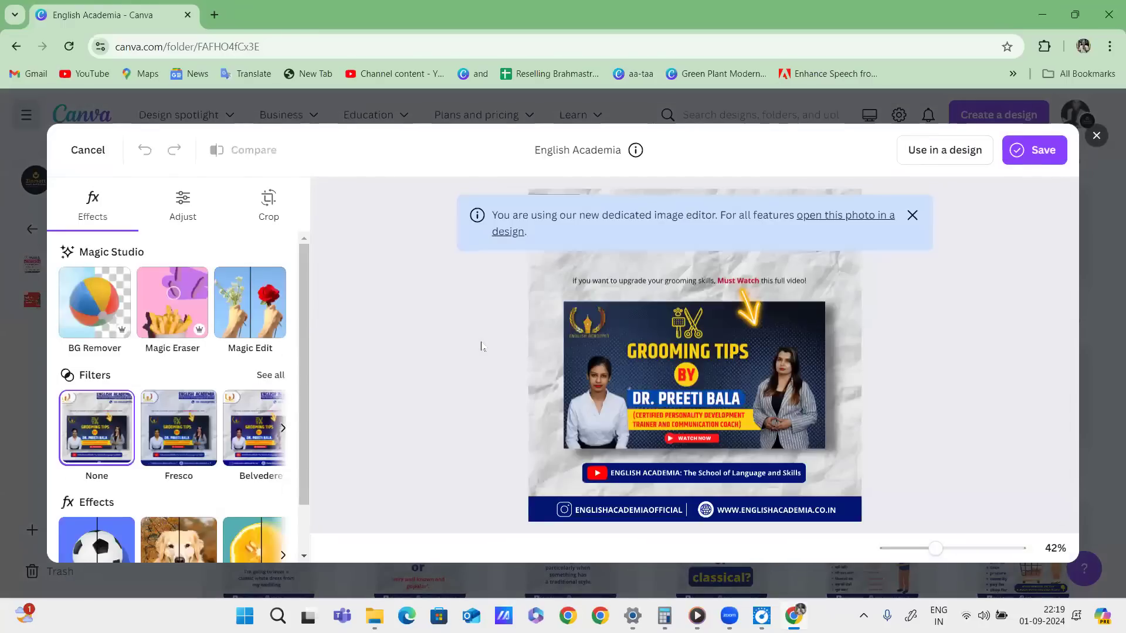
pyautogui.click(911, 216)
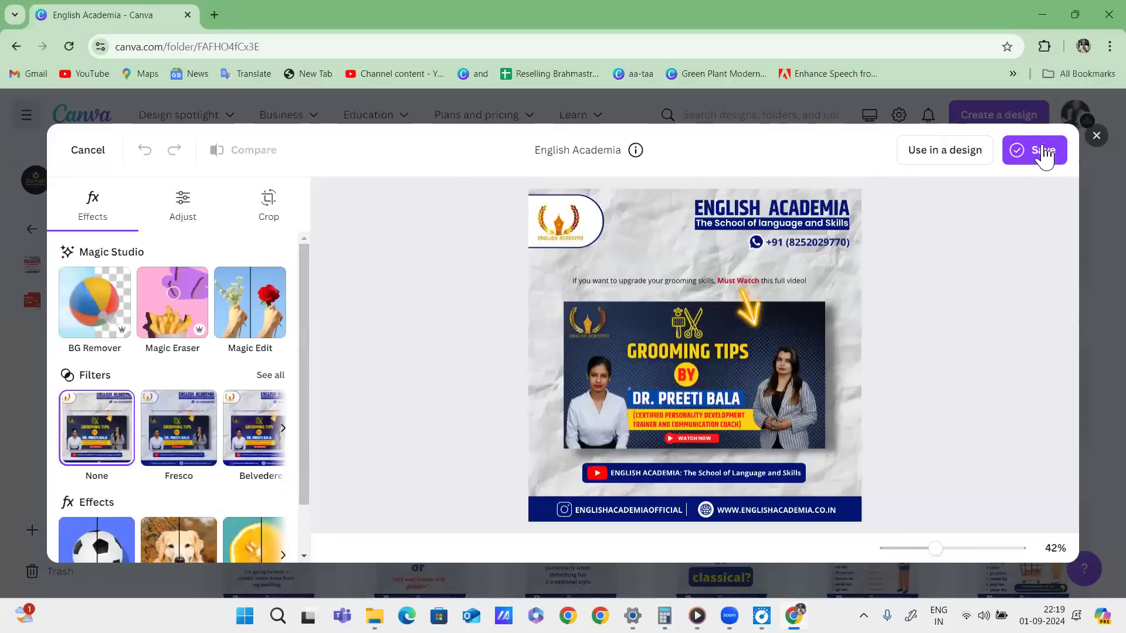
pyautogui.click(935, 96)
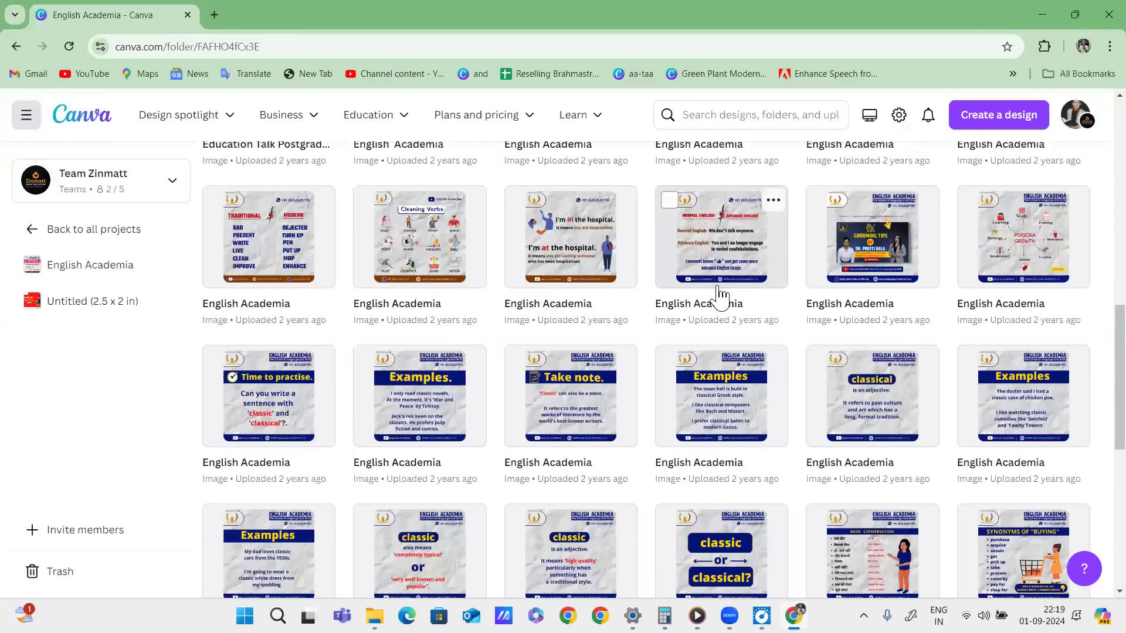
# Scroll the folder, return to all projects, and open and scroll another thumbnail folder.
pyautogui.scroll(-8, 721, 296)
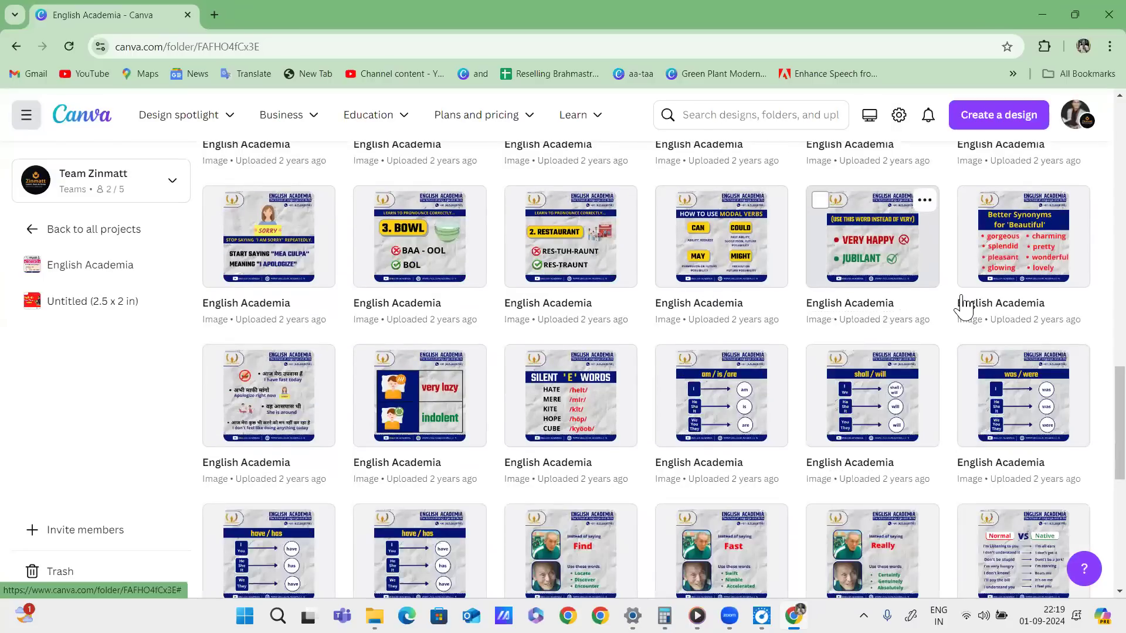
pyautogui.scroll(-5, 875, 324)
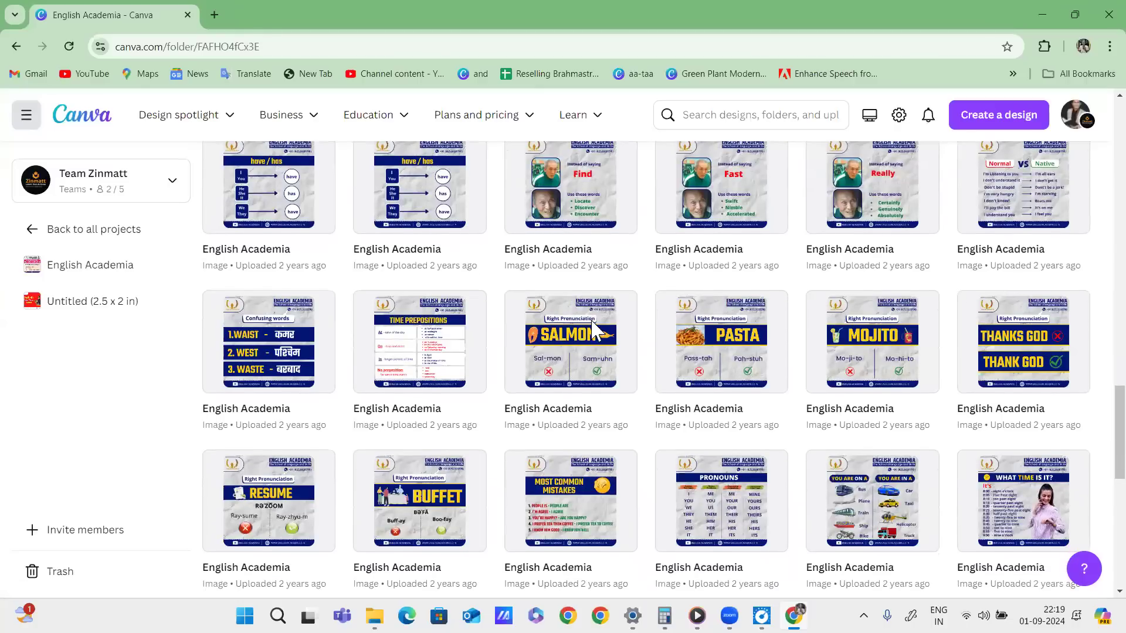
pyautogui.scroll(-4, 620, 307)
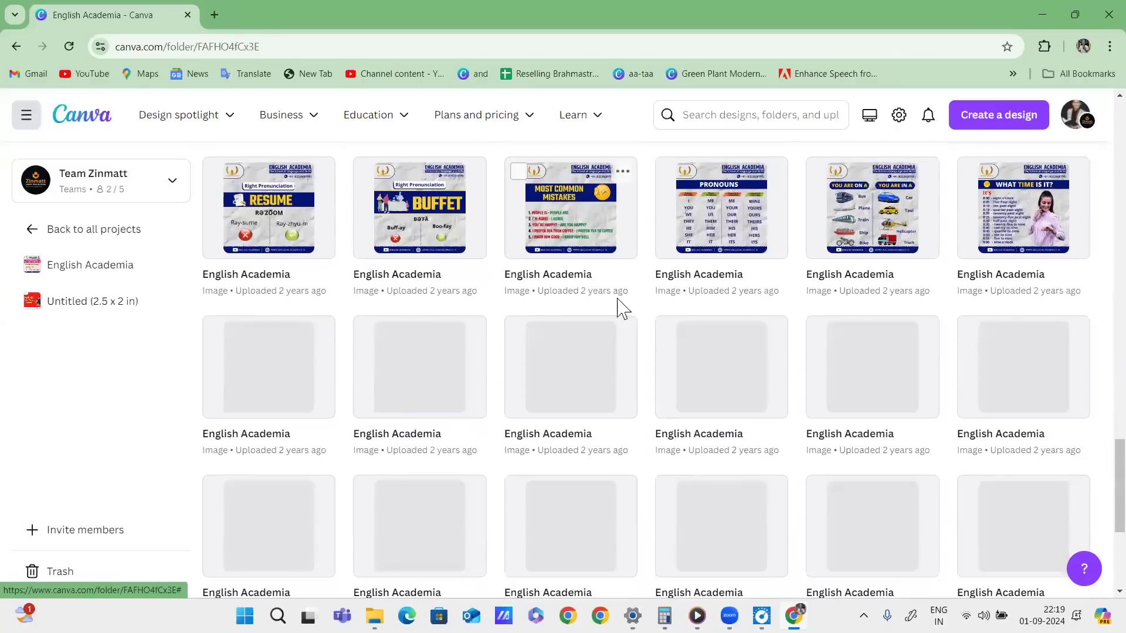
pyautogui.click(28, 230)
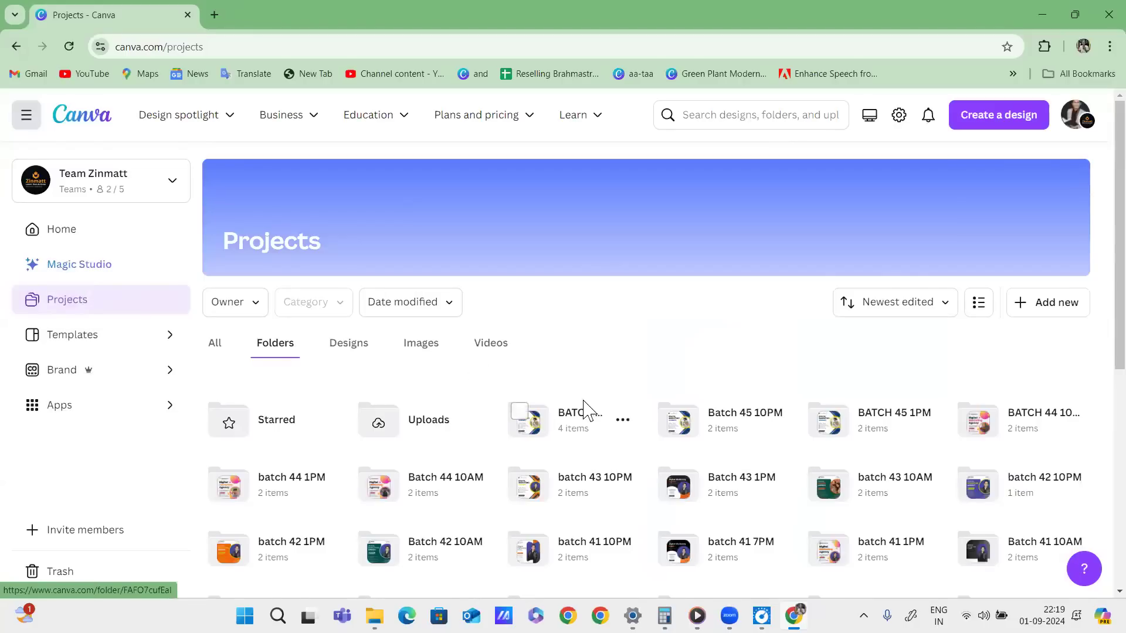
pyautogui.click(435, 402)
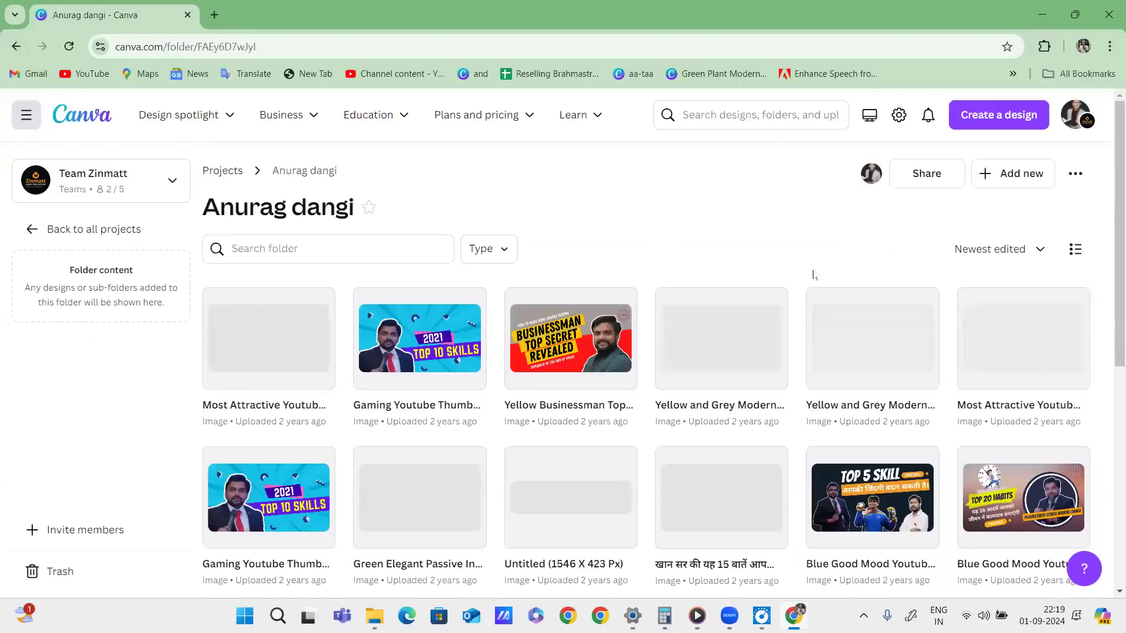
pyautogui.scroll(-7, 768, 363)
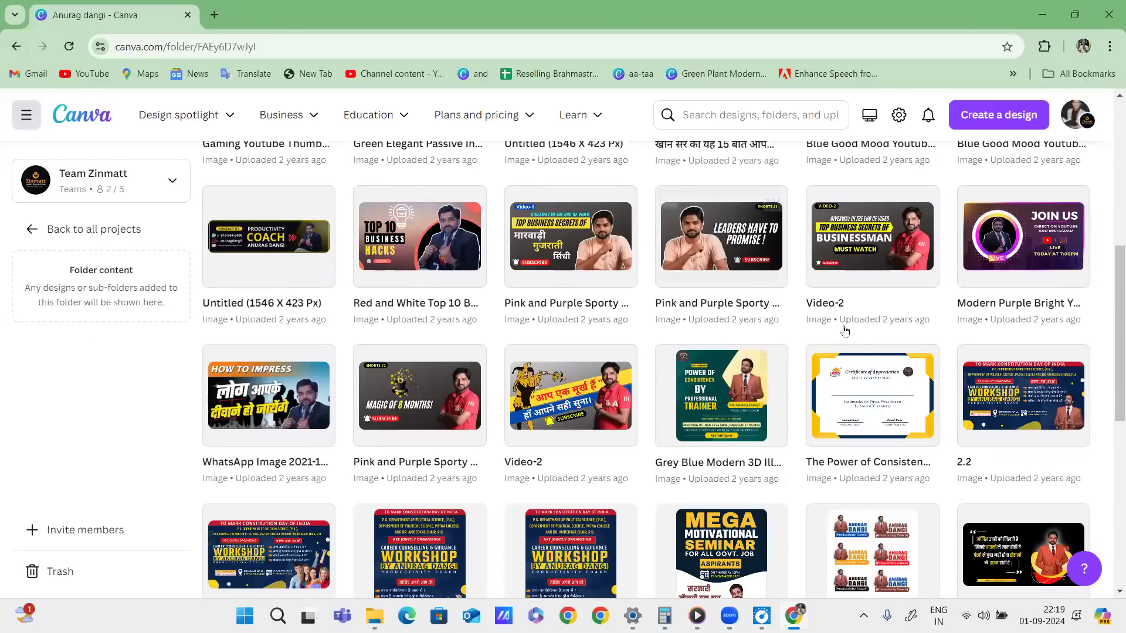
pyautogui.scroll(-8, 855, 335)
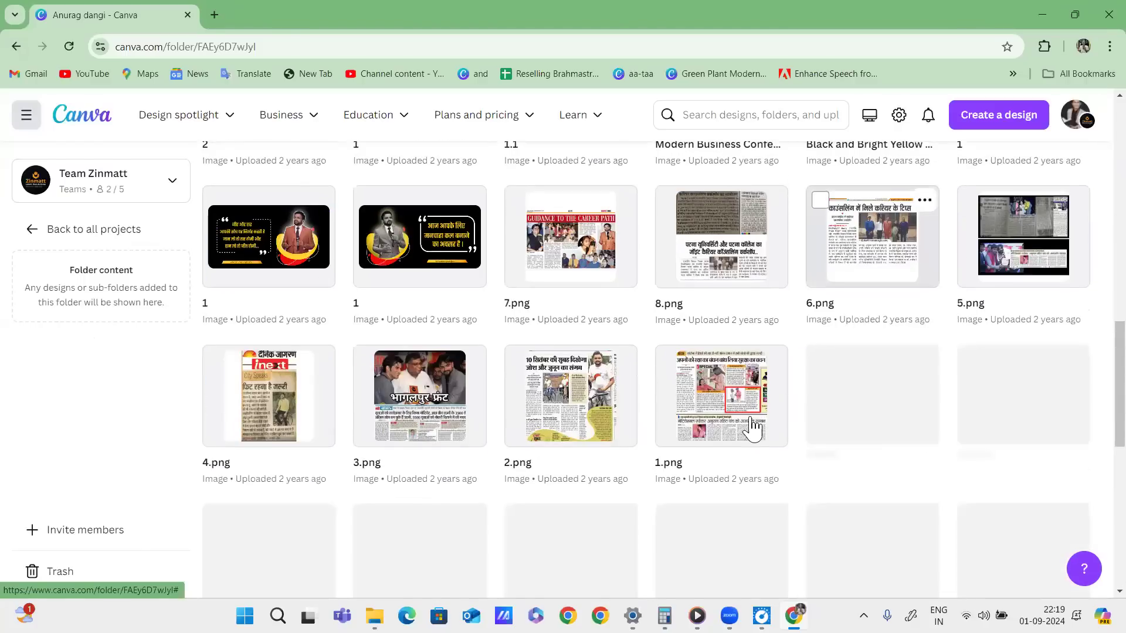
# Open the image named 1 in the photo editor and try the Fresco and Belvedere filters.
pyautogui.scroll(5, 711, 427)
pyautogui.scroll(-5, 422, 316)
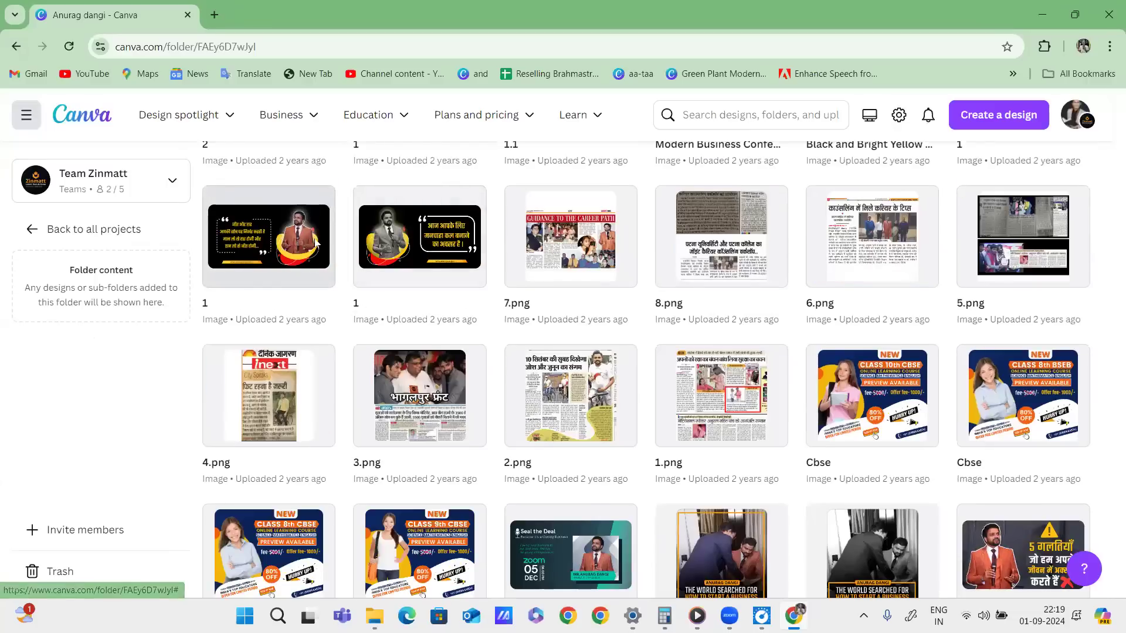
pyautogui.click(299, 253)
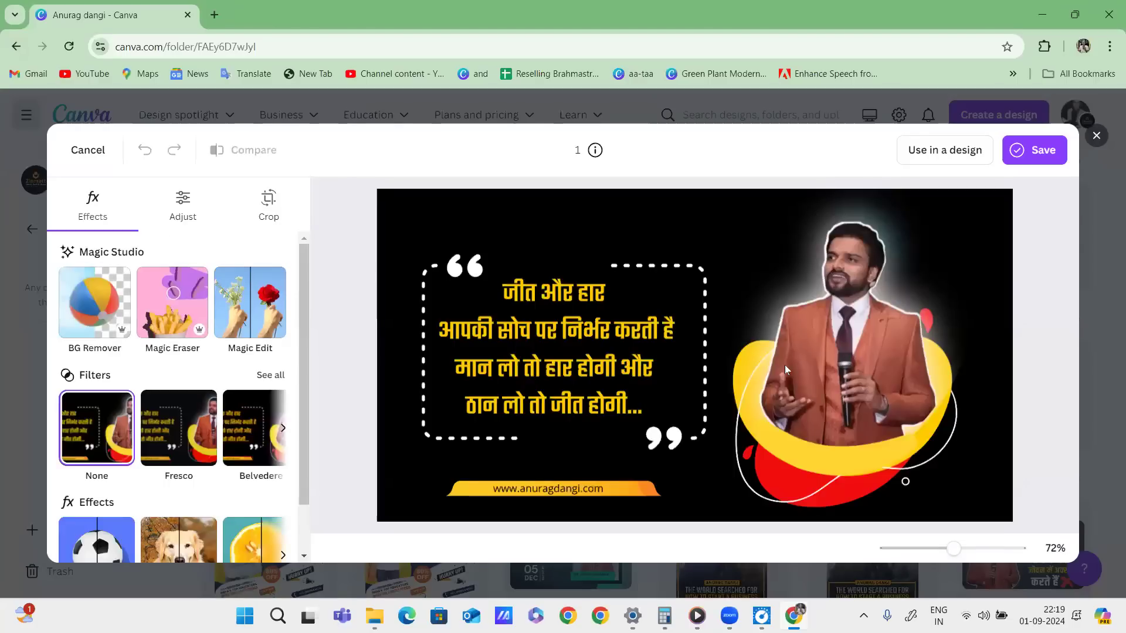
pyautogui.click(179, 428)
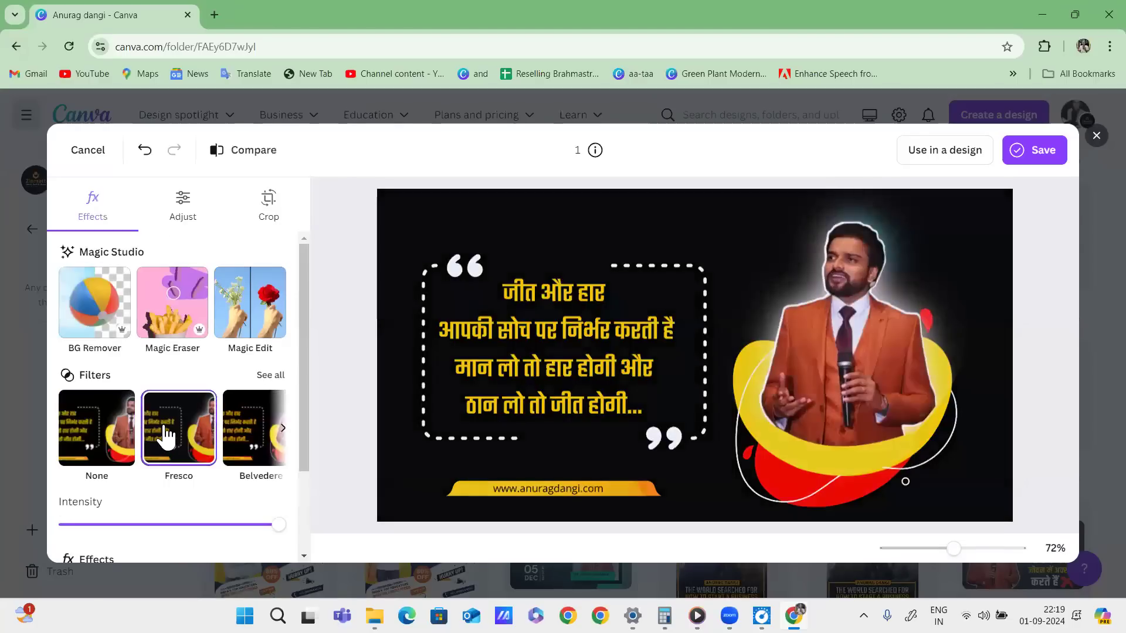
pyautogui.click(262, 428)
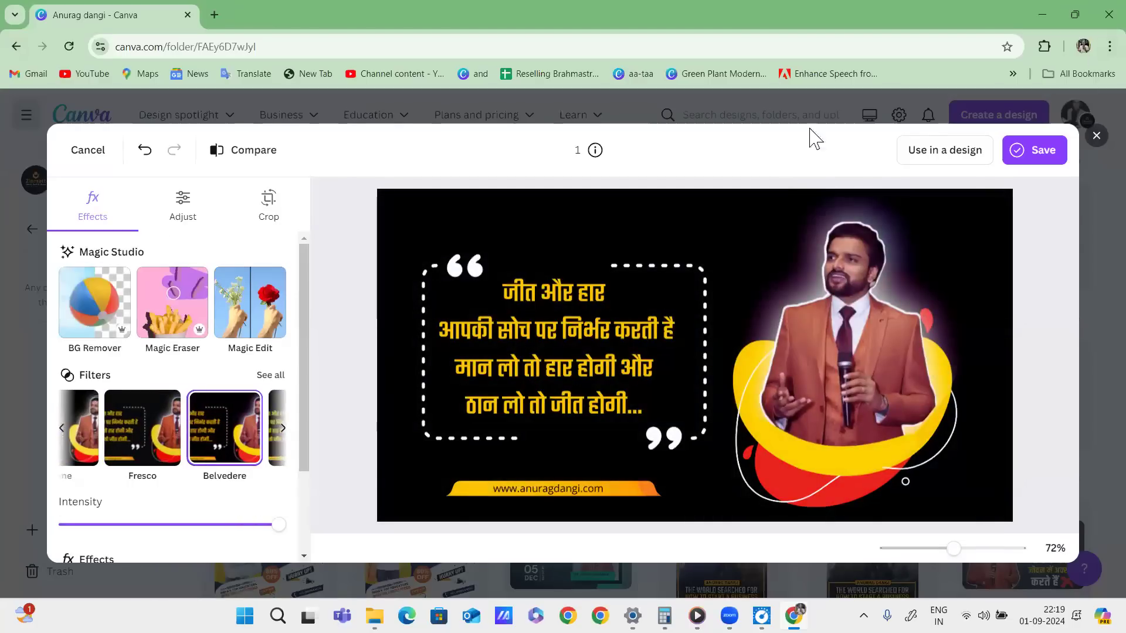
# Exit the photo editor, discarding the filter changes after two Continue editing prompts.
pyautogui.click(768, 99)
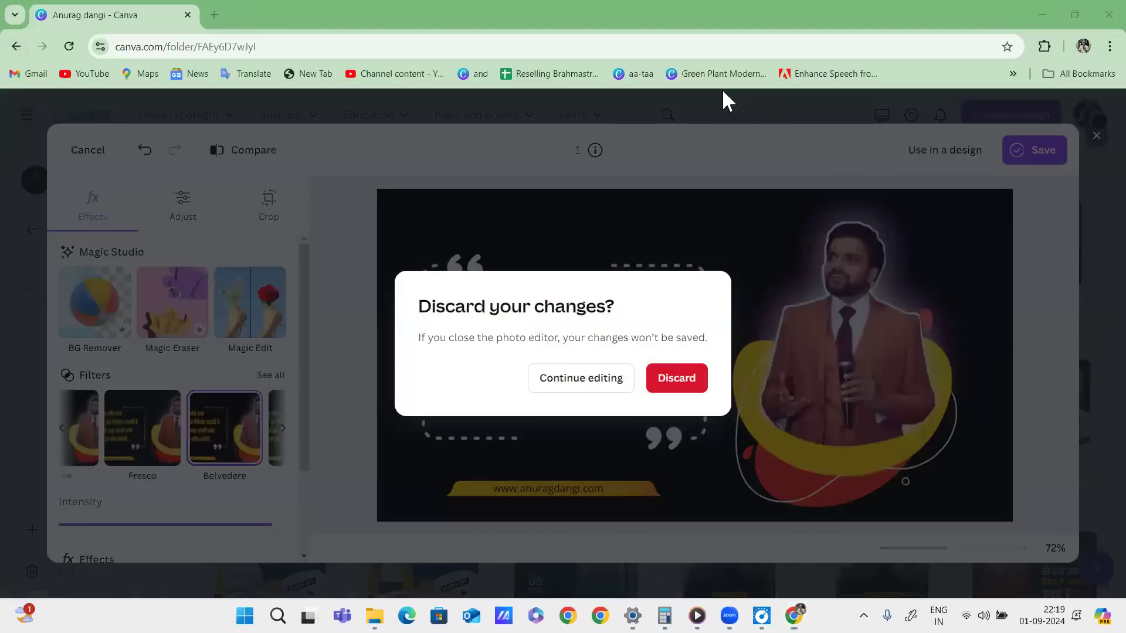
pyautogui.click(580, 379)
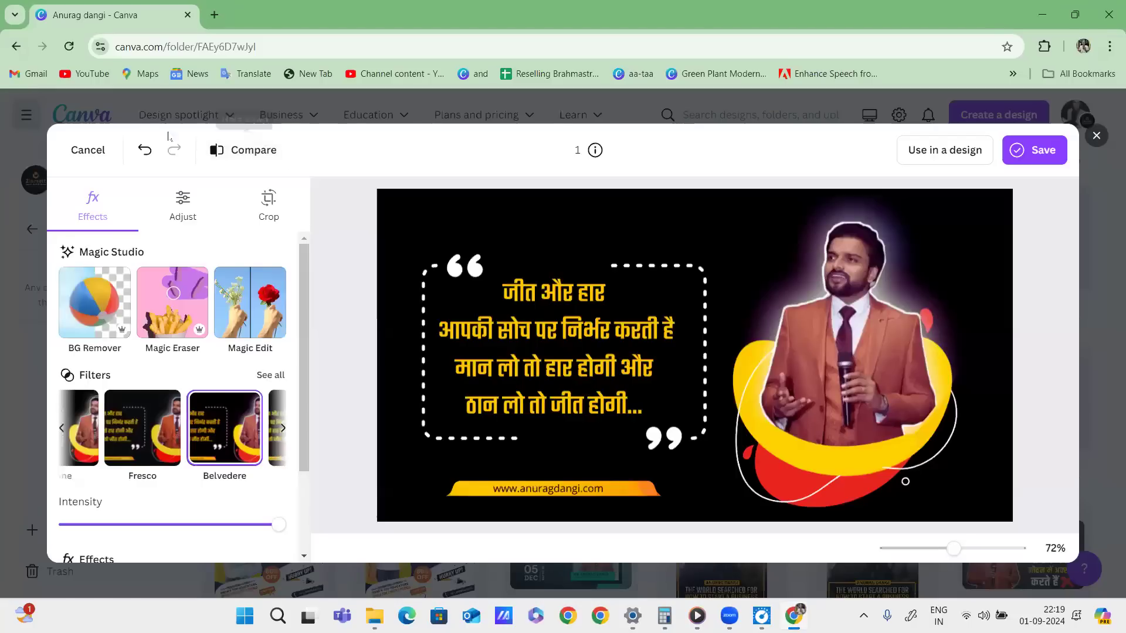
pyautogui.click(304, 97)
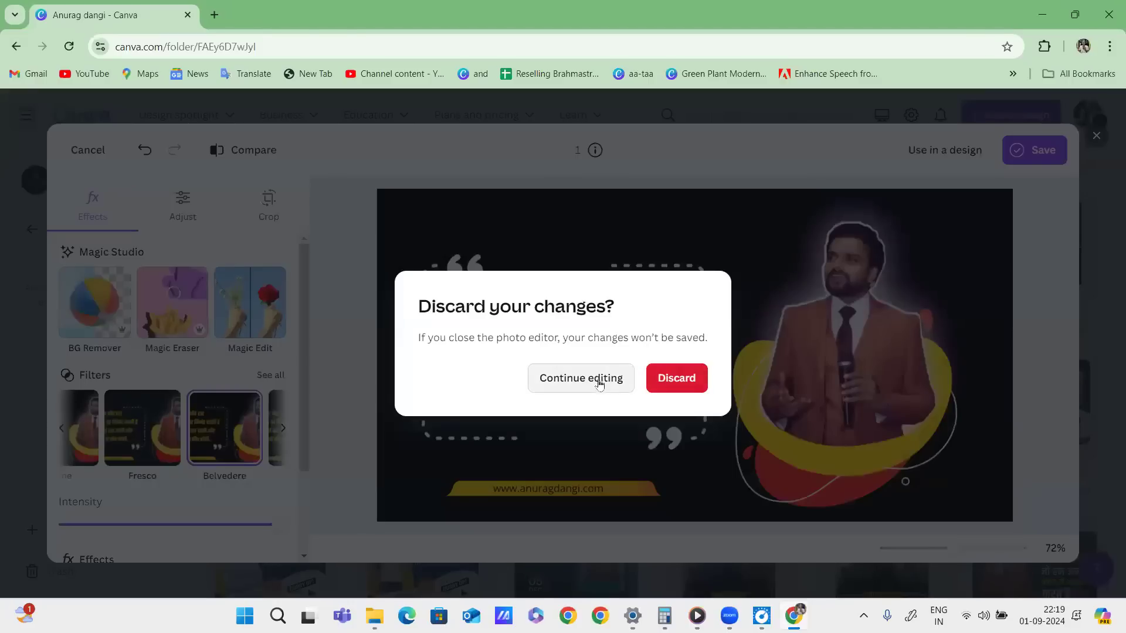
pyautogui.click(597, 381)
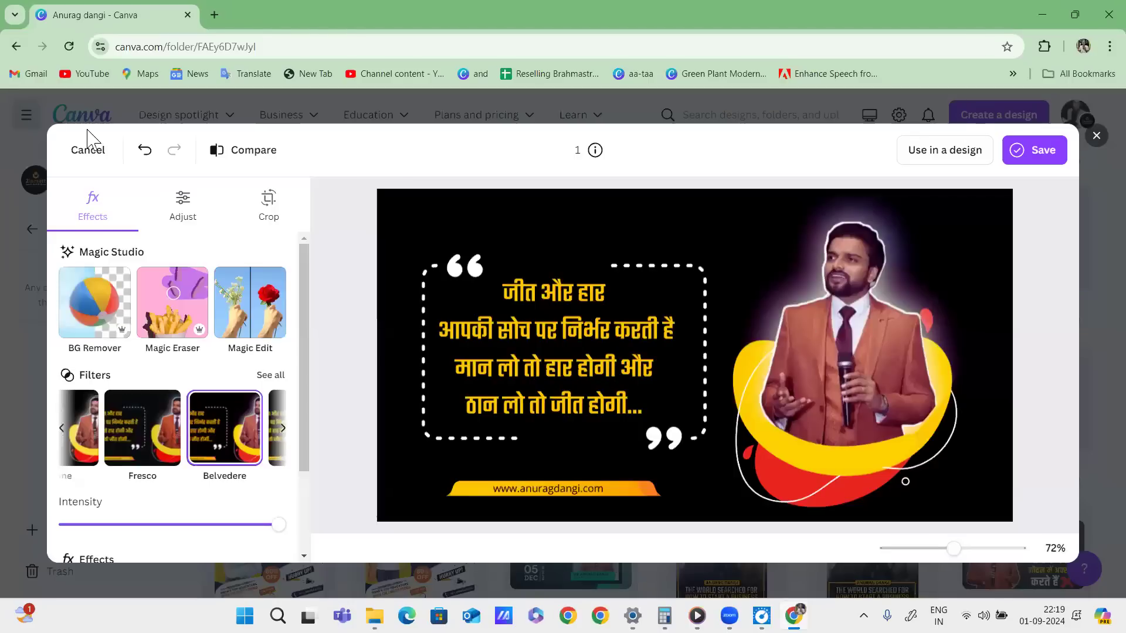
pyautogui.click(88, 150)
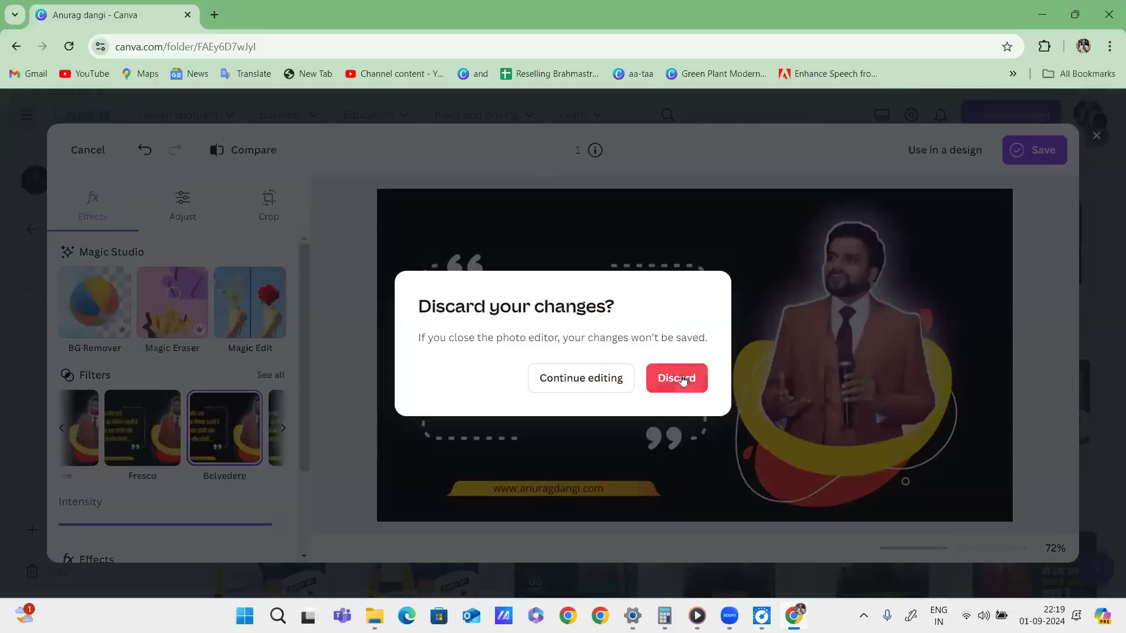
pyautogui.click(683, 380)
pyautogui.scroll(13, 879, 319)
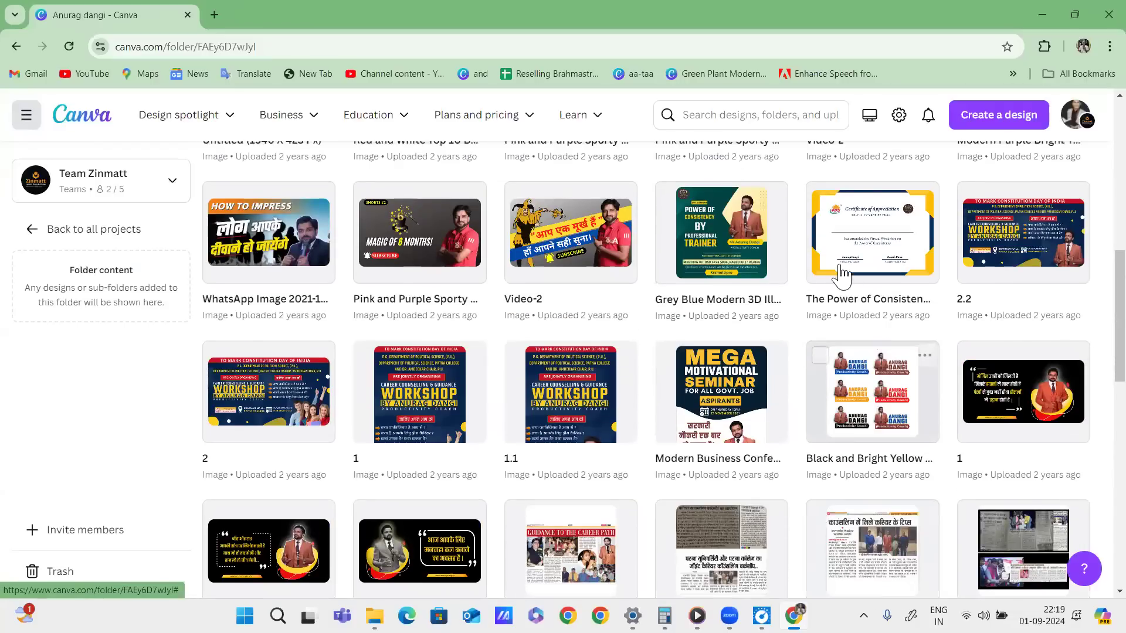
# Return to the Projects overview, mark up the Folders view, and go to Templates.
pyautogui.click(35, 234)
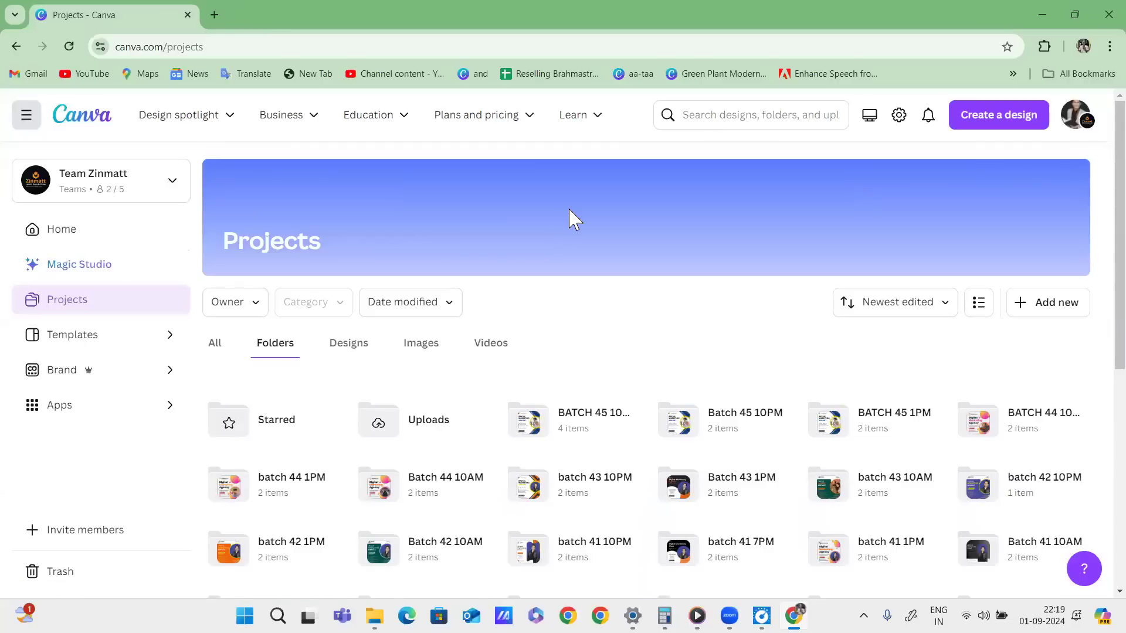
pyautogui.moveTo(98, 280); pyautogui.dragTo(35, 293)
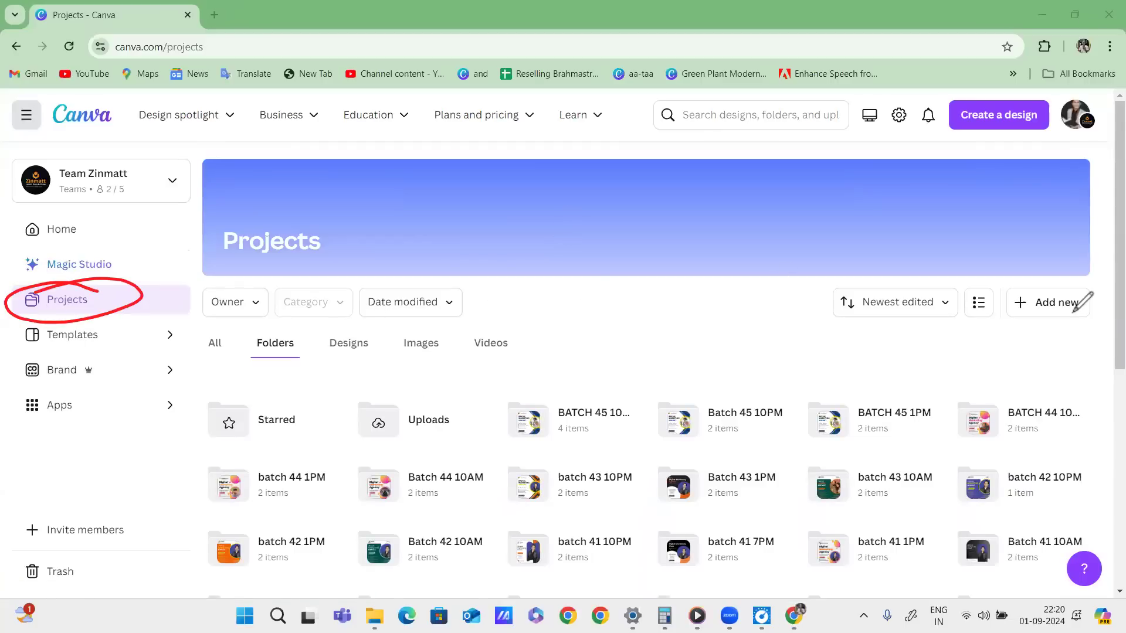
pyautogui.moveTo(249, 359); pyautogui.dragTo(311, 330)
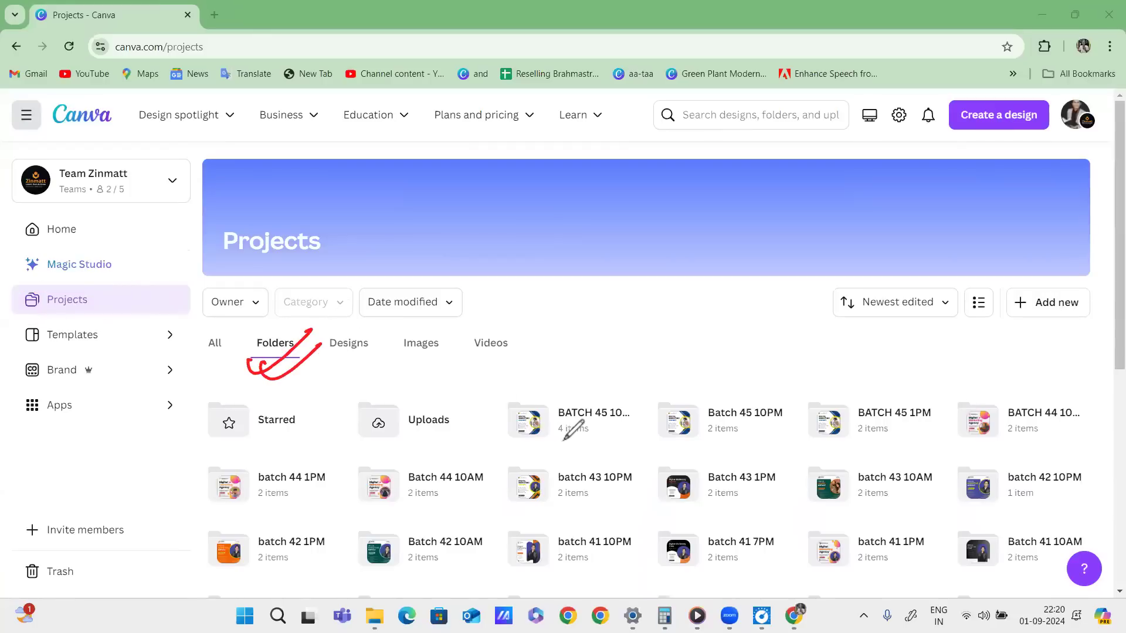
pyautogui.moveTo(18, 361)
pyautogui.mouseDown()
pyautogui.moveTo(122, 348)
pyautogui.moveTo(28, 355)
pyautogui.mouseUp()
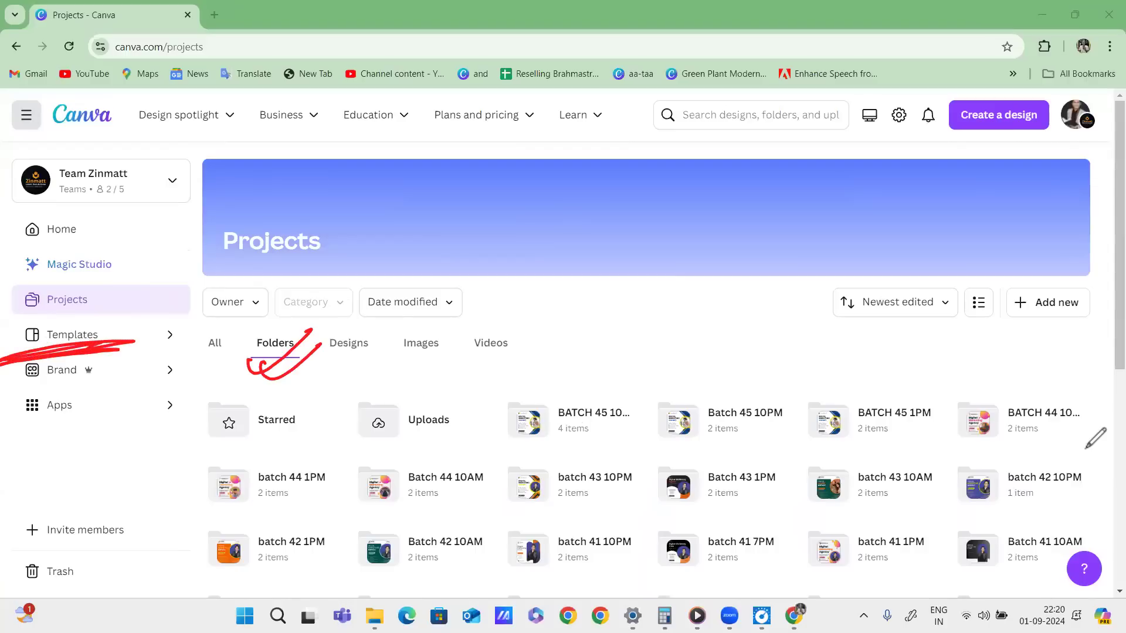
pyautogui.click(1086, 450)
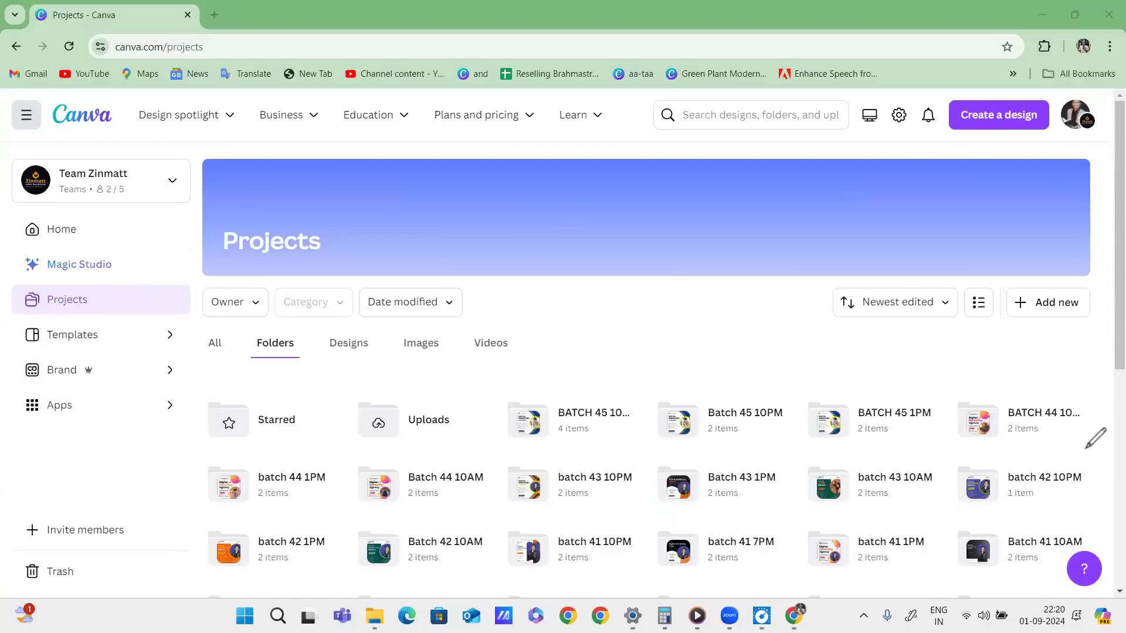
pyautogui.click(72, 334)
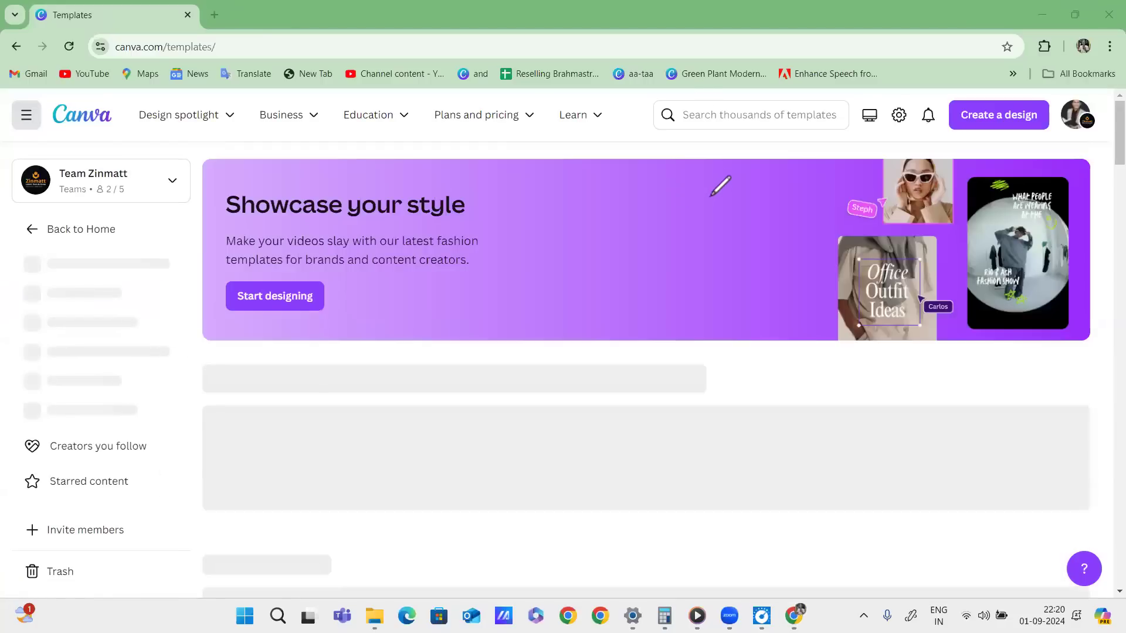
# Mark up the current page with screen-pen strokes.
pyautogui.moveTo(632, 158)
pyautogui.mouseDown()
pyautogui.moveTo(651, 164)
pyautogui.moveTo(654, 149)
pyautogui.mouseUp()
pyautogui.moveTo(662, 141); pyautogui.dragTo(667, 159)
pyautogui.moveTo(659, 141); pyautogui.dragTo(683, 151)
pyautogui.moveTo(676, 135); pyautogui.dragTo(682, 145)
pyautogui.moveTo(623, 183); pyautogui.dragTo(723, 143)
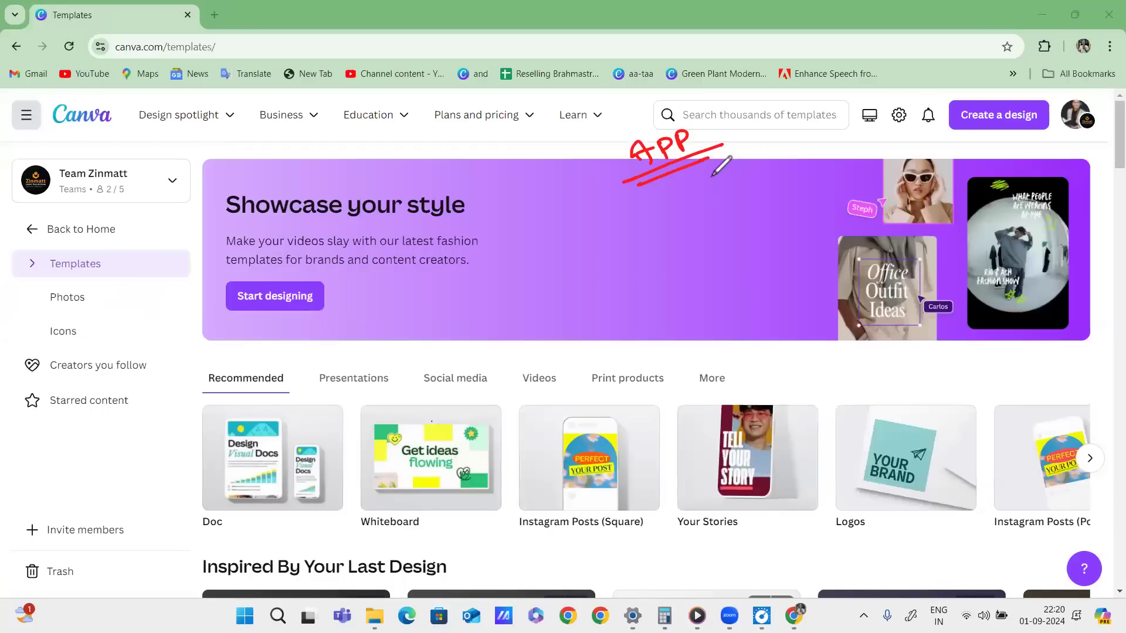
pyautogui.moveTo(638, 186); pyautogui.dragTo(706, 157)
pyautogui.moveTo(669, 192); pyautogui.dragTo(714, 249)
pyautogui.moveTo(685, 221)
pyautogui.mouseDown()
pyautogui.moveTo(713, 275)
pyautogui.moveTo(701, 226)
pyautogui.mouseUp()
pyautogui.moveTo(52, 143)
pyautogui.mouseDown()
pyautogui.moveTo(238, 157)
pyautogui.moveTo(566, 133)
pyautogui.moveTo(327, 72)
pyautogui.moveTo(52, 143)
pyautogui.moveTo(138, 97)
pyautogui.moveTo(562, 103)
pyautogui.mouseUp()
pyautogui.moveTo(165, 102); pyautogui.dragTo(212, 134)
pyautogui.moveTo(215, 120); pyautogui.dragTo(191, 145)
pyautogui.moveTo(273, 104)
pyautogui.mouseDown()
pyautogui.moveTo(304, 125)
pyautogui.moveTo(382, 103)
pyautogui.moveTo(603, 97)
pyautogui.moveTo(553, 134)
pyautogui.mouseUp()
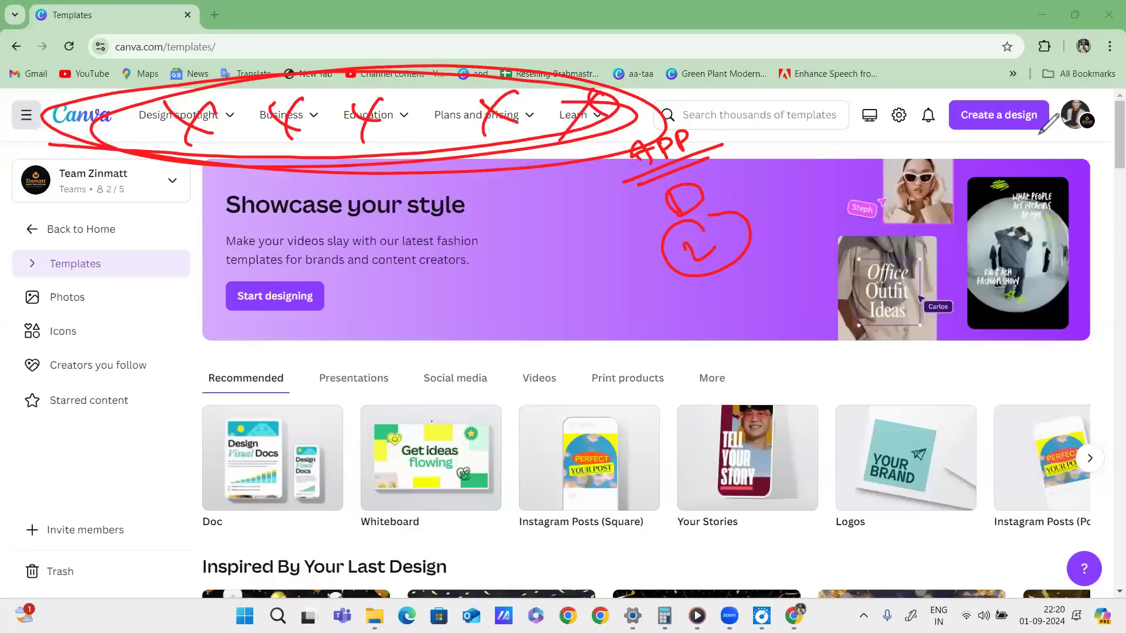
# Go back to Home and reopen the Templates gallery.
pyautogui.click(1069, 403)
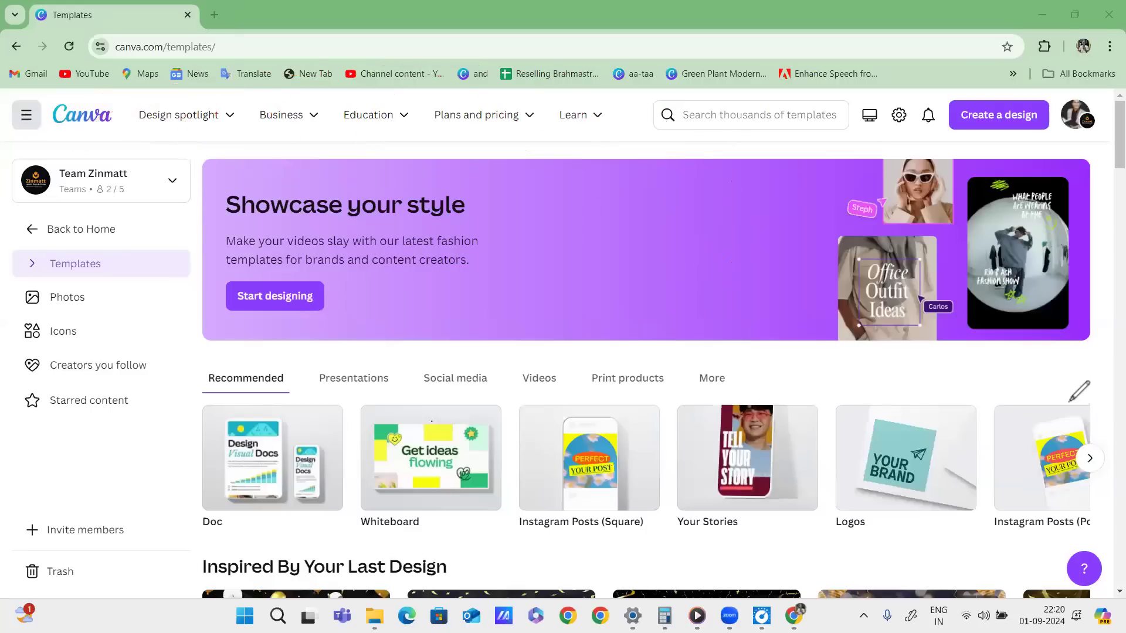
pyautogui.click(81, 229)
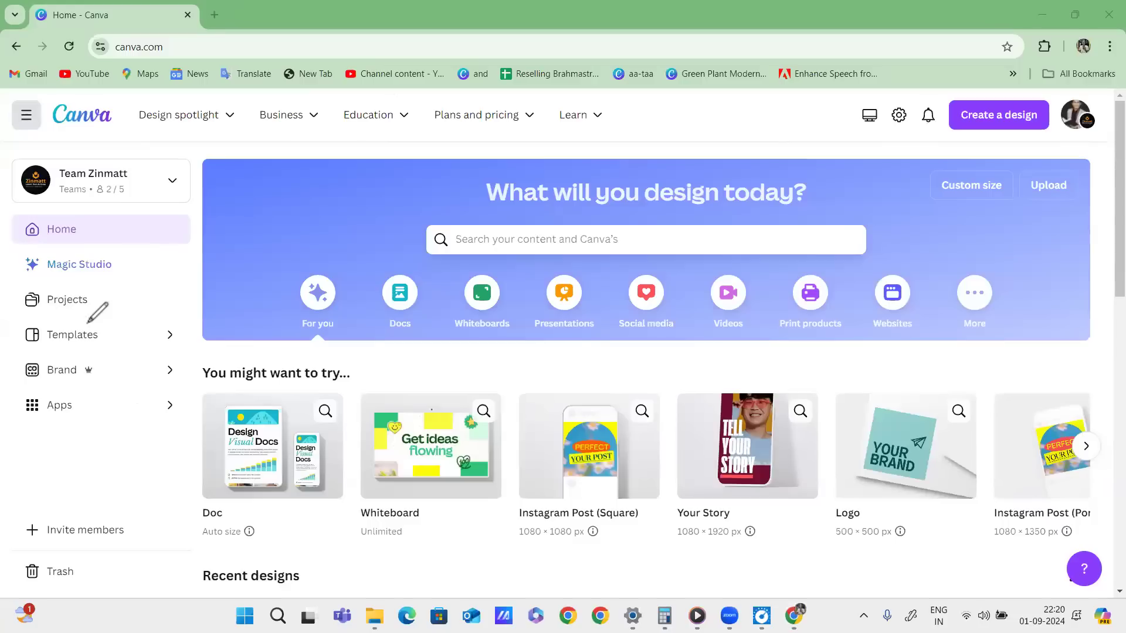
pyautogui.moveTo(133, 317)
pyautogui.mouseDown()
pyautogui.moveTo(17, 325)
pyautogui.moveTo(126, 322)
pyautogui.mouseUp()
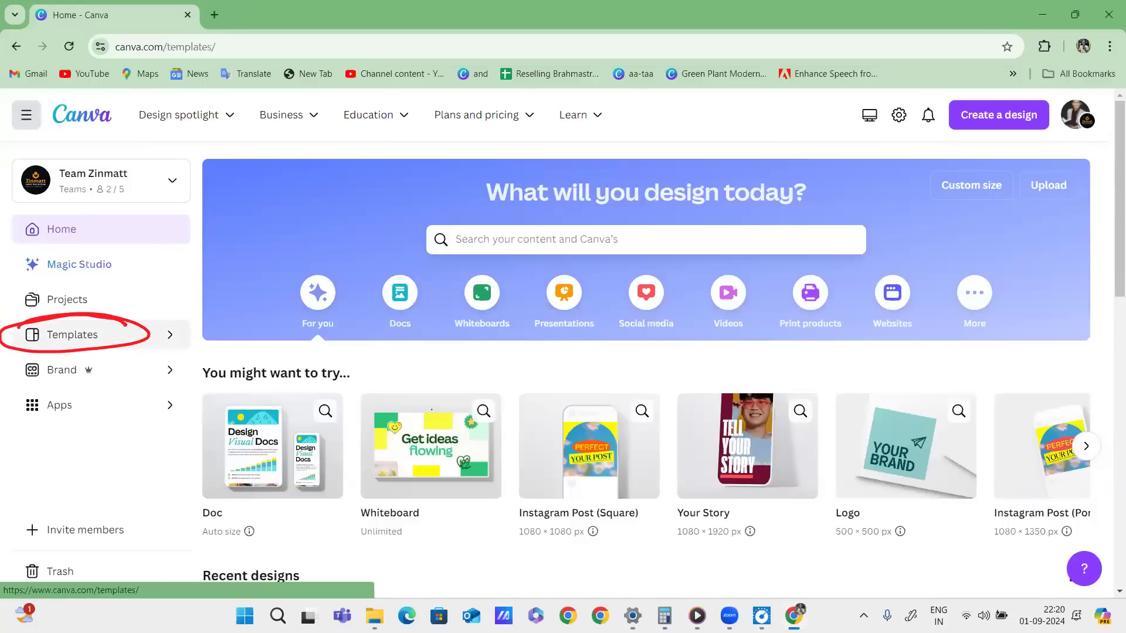
pyautogui.click(72, 335)
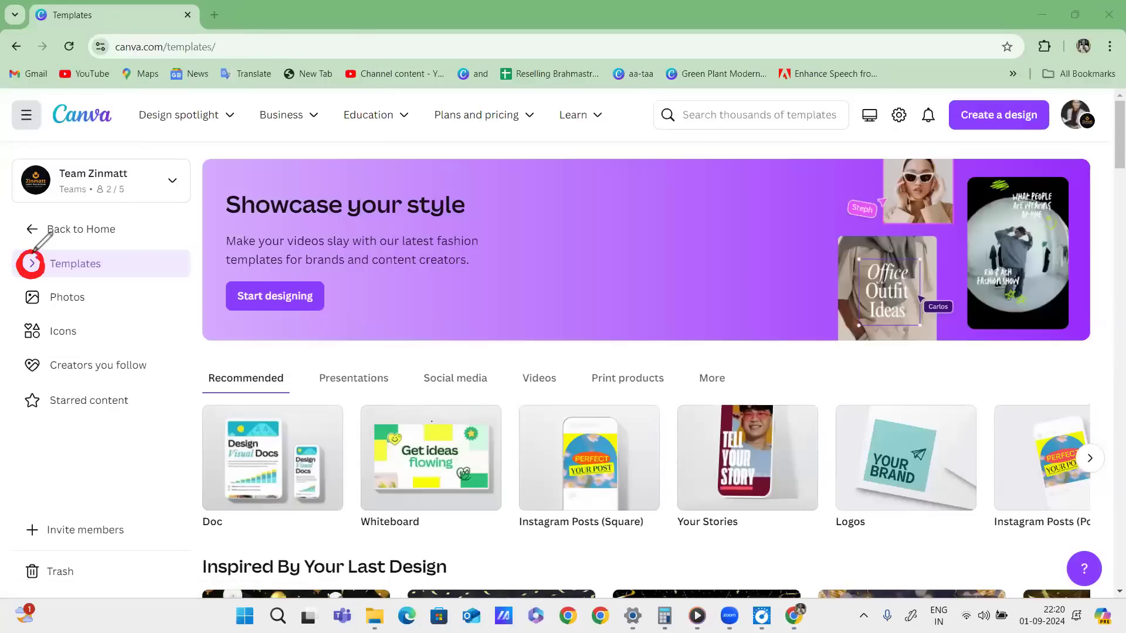
# Expand the Templates categories, underline each one for viewers, then clear the annotations.
pyautogui.moveTo(144, 135)
pyautogui.mouseDown()
pyautogui.moveTo(519, 130)
pyautogui.moveTo(629, 116)
pyautogui.mouseUp()
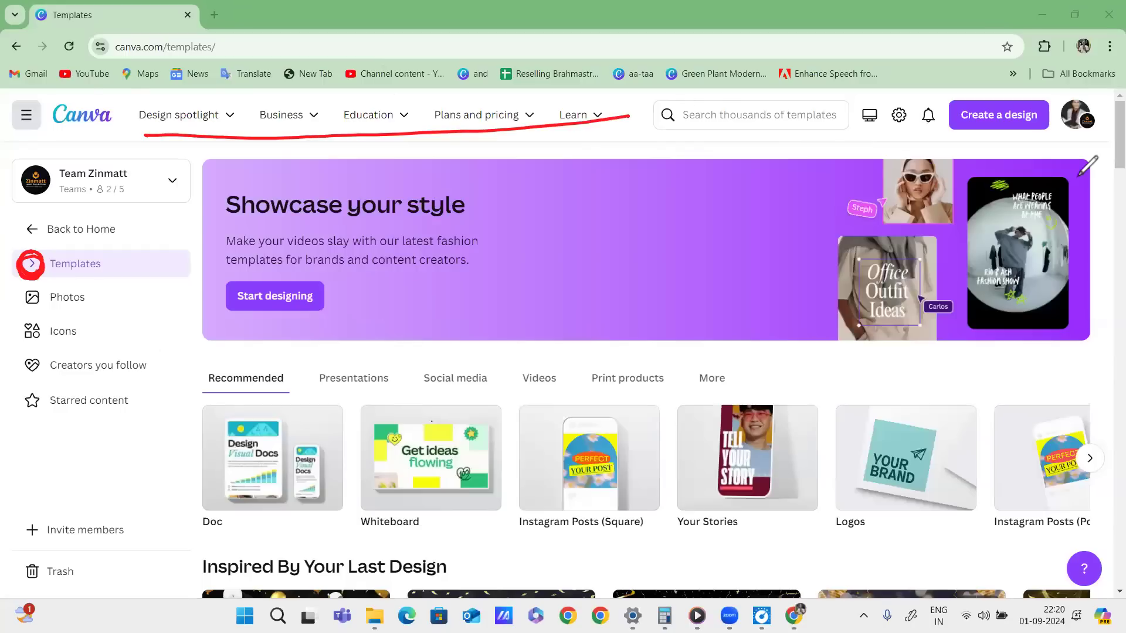
pyautogui.click(32, 264)
pyautogui.moveTo(73, 302); pyautogui.dragTo(140, 303)
pyautogui.moveTo(63, 361); pyautogui.dragTo(136, 354)
pyautogui.moveTo(54, 387); pyautogui.dragTo(133, 380)
pyautogui.moveTo(57, 417); pyautogui.dragTo(138, 409)
pyautogui.moveTo(60, 444); pyautogui.dragTo(169, 437)
pyautogui.moveTo(62, 484); pyautogui.dragTo(144, 468)
pyautogui.moveTo(125, 281)
pyautogui.mouseDown()
pyautogui.moveTo(56, 311)
pyautogui.moveTo(49, 386)
pyautogui.moveTo(69, 485)
pyautogui.moveTo(109, 313)
pyautogui.mouseUp()
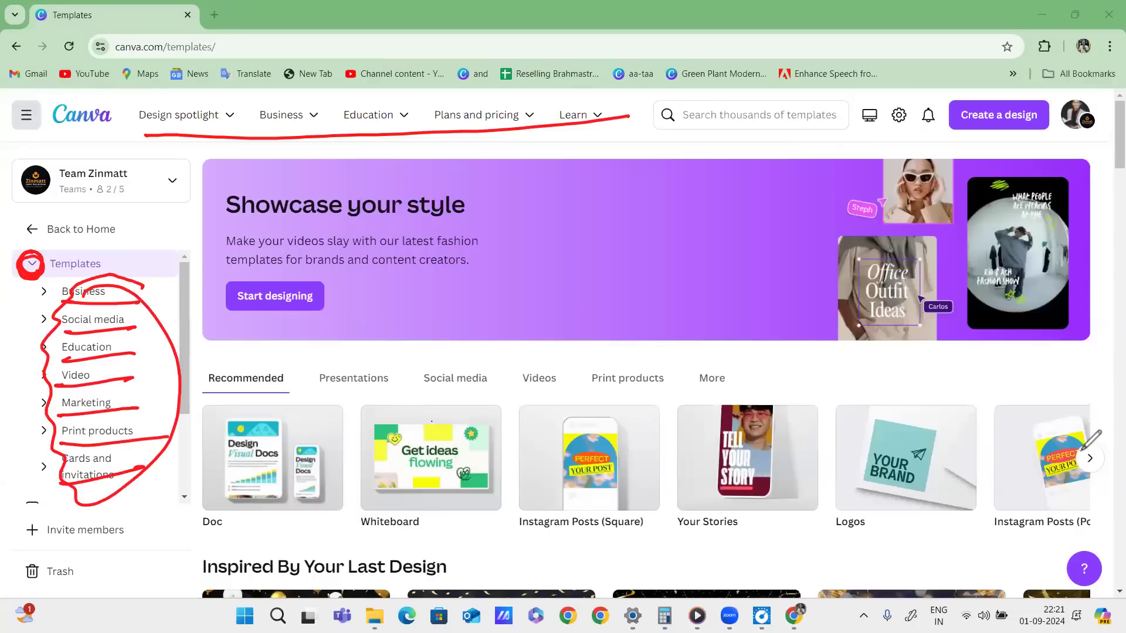
pyautogui.press('Escape')
# Expand and collapse the Business, Social media and Education subcategories, including Education's subject list.
pyautogui.click(82, 291)
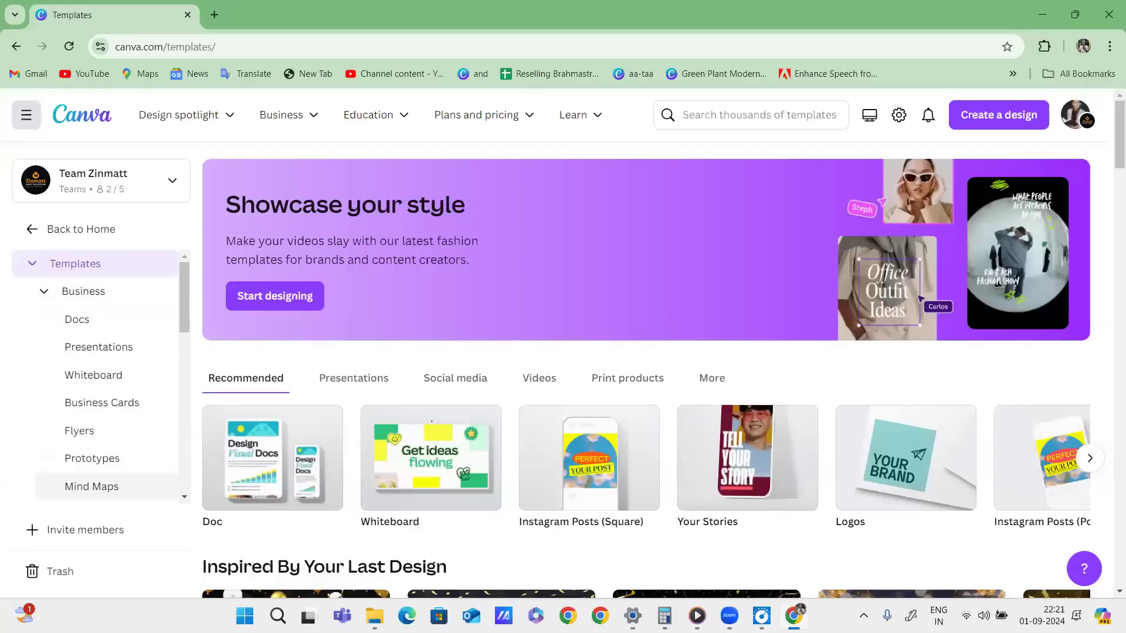
pyautogui.click(82, 292)
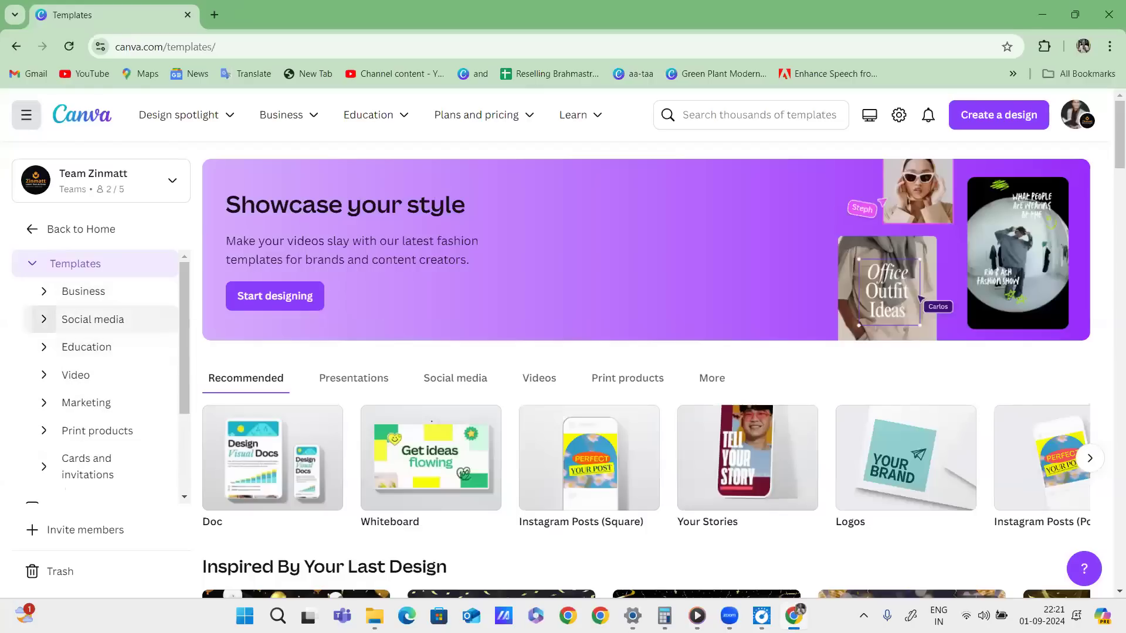
pyautogui.click(44, 319)
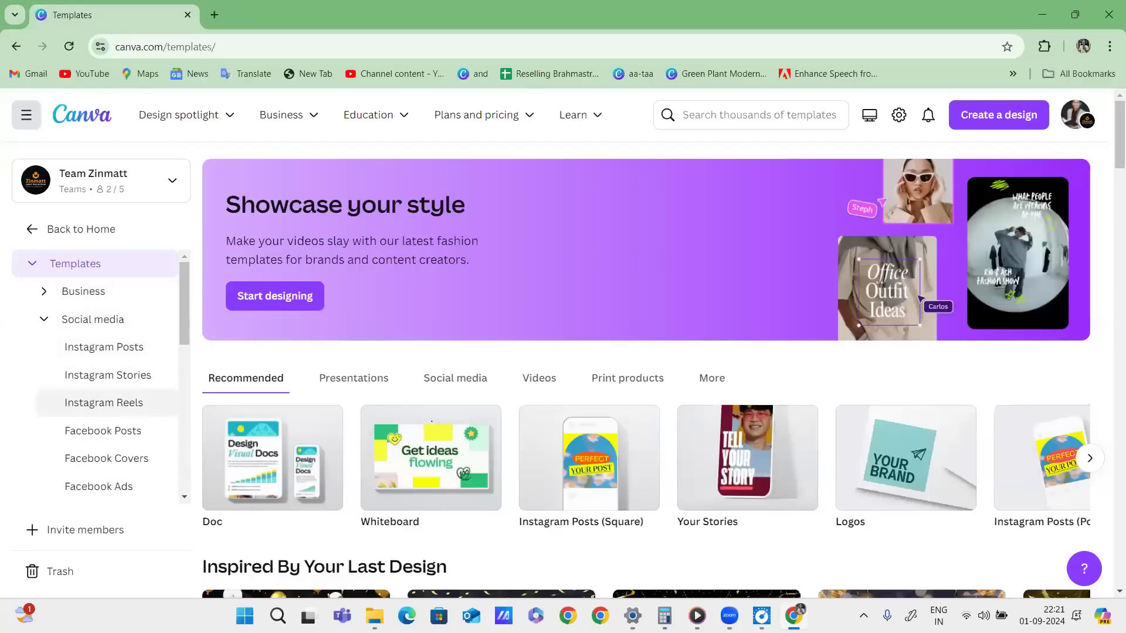
pyautogui.click(44, 319)
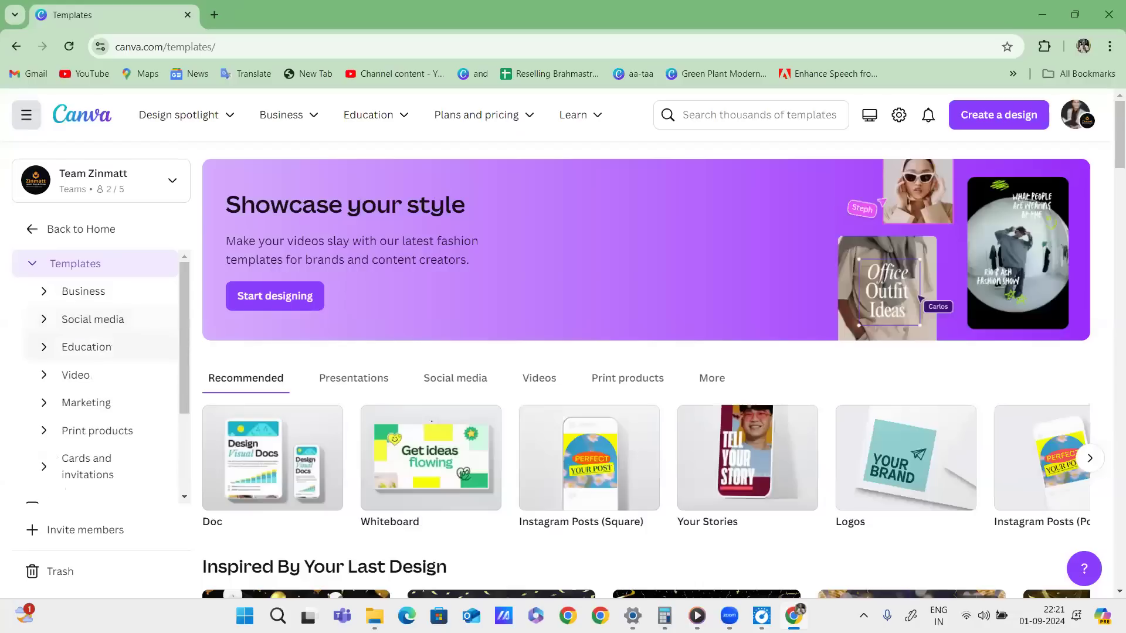
pyautogui.click(44, 347)
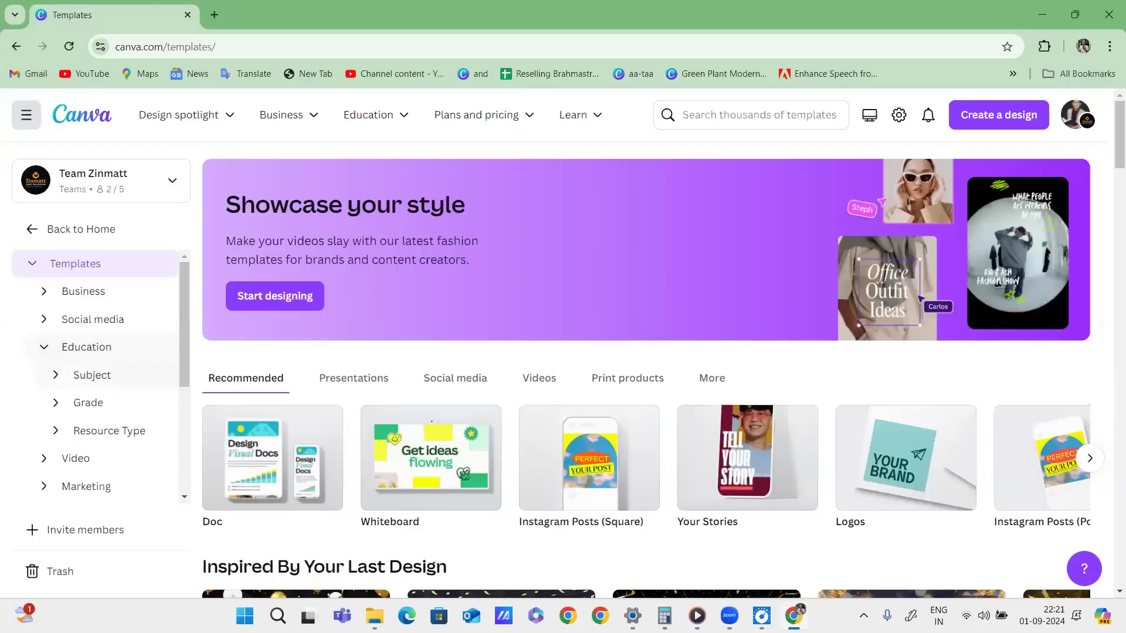
pyautogui.click(55, 374)
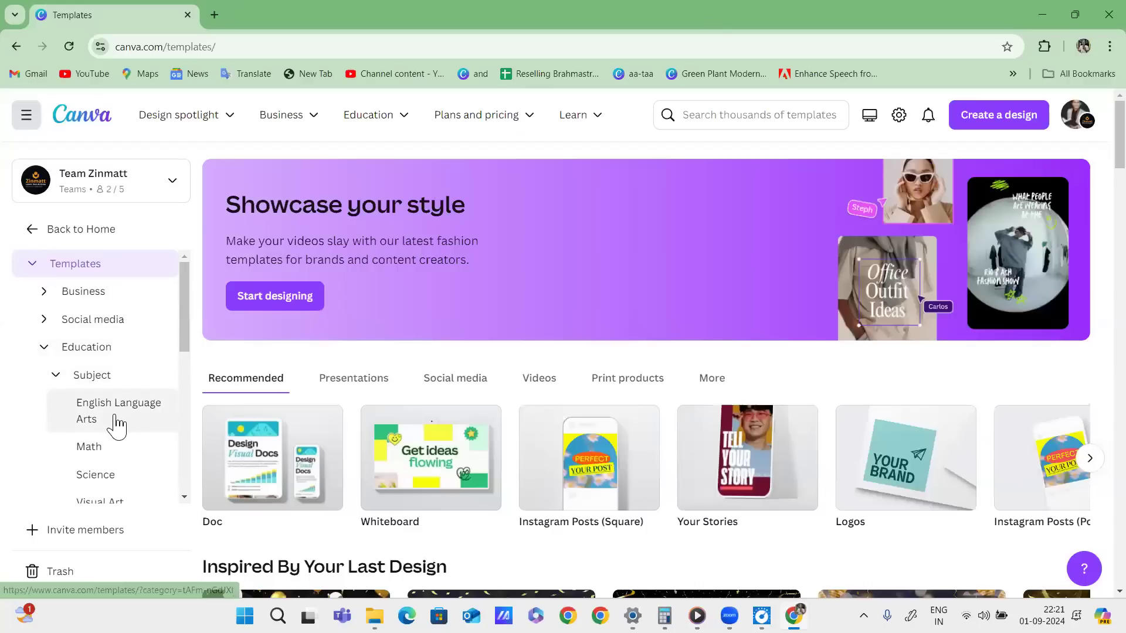
pyautogui.scroll(-1, 114, 417)
pyautogui.click(62, 302)
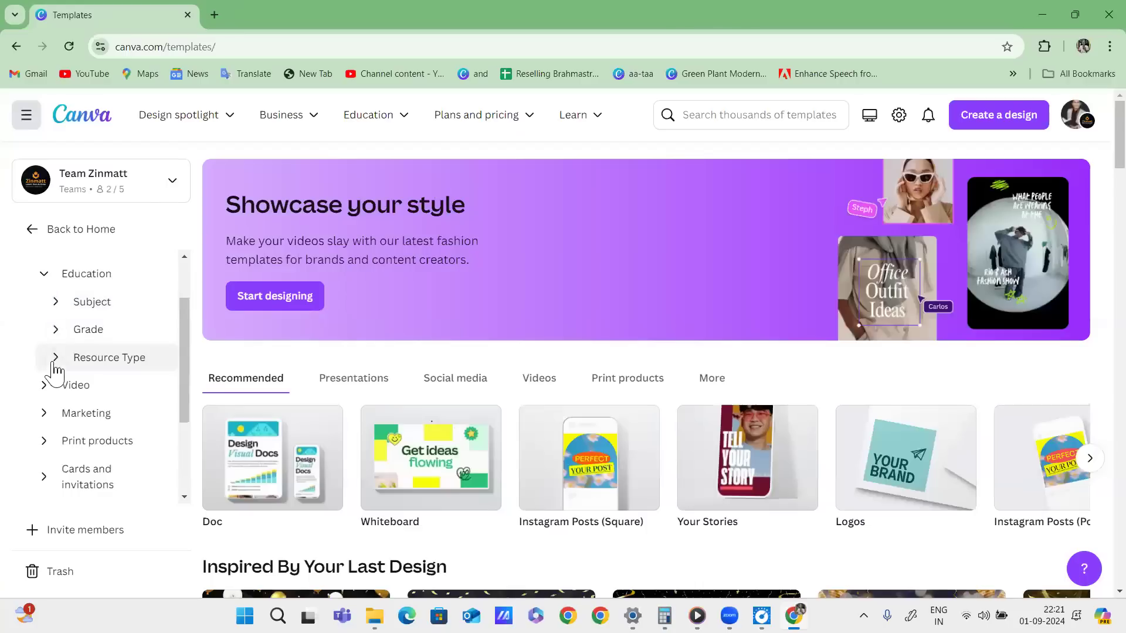
pyautogui.click(45, 278)
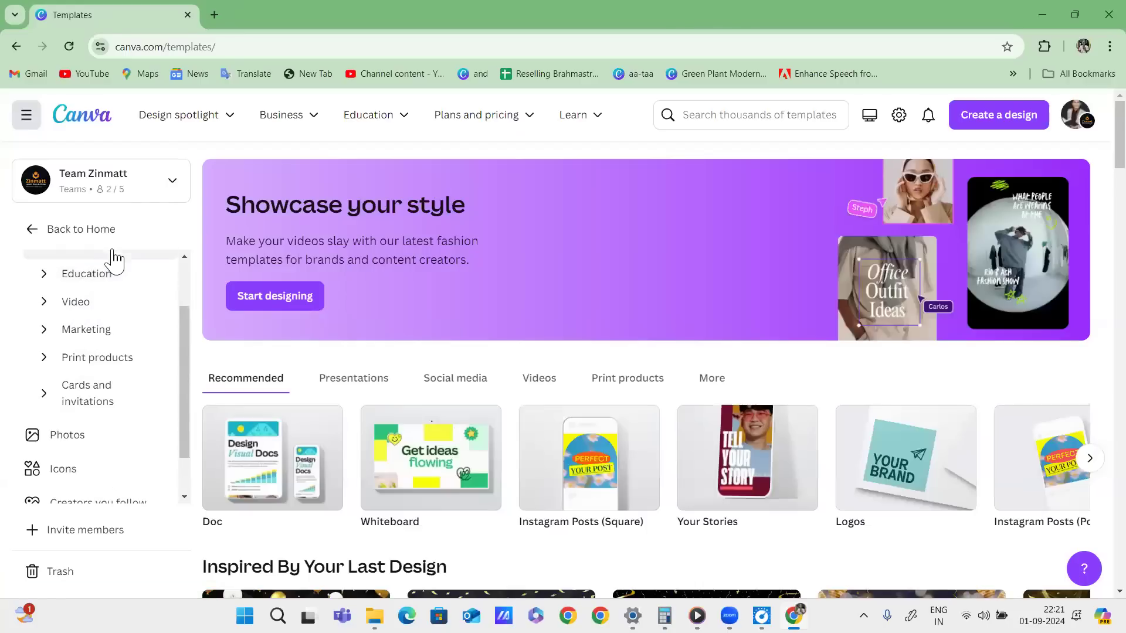
# Return Home and reopen Templates with the category list collapsed.
pyautogui.click(29, 231)
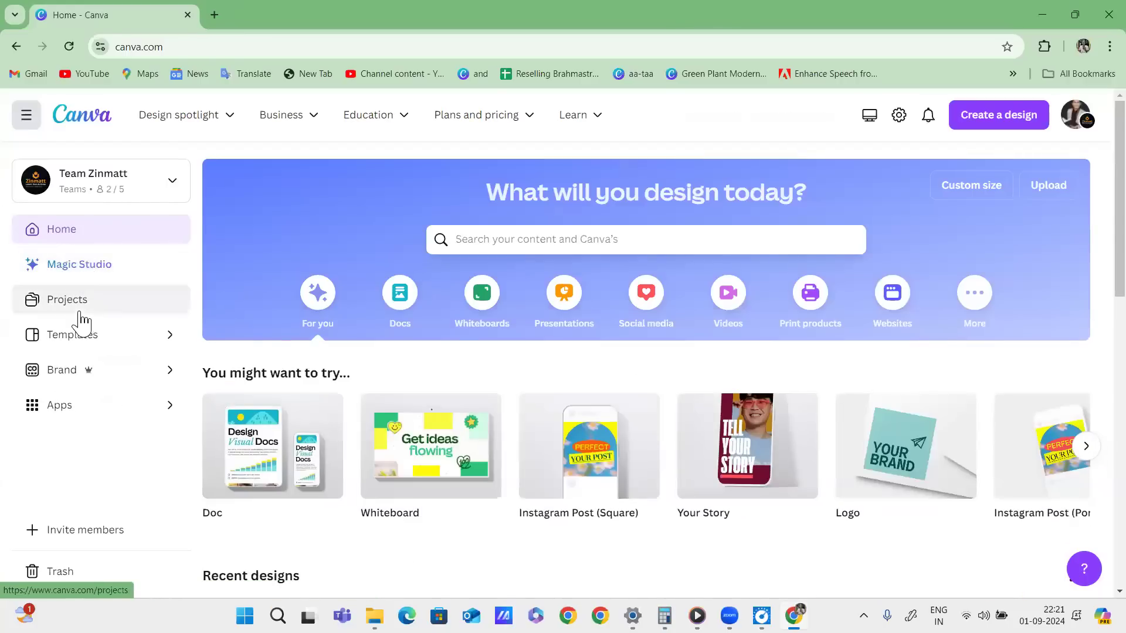
pyautogui.click(82, 336)
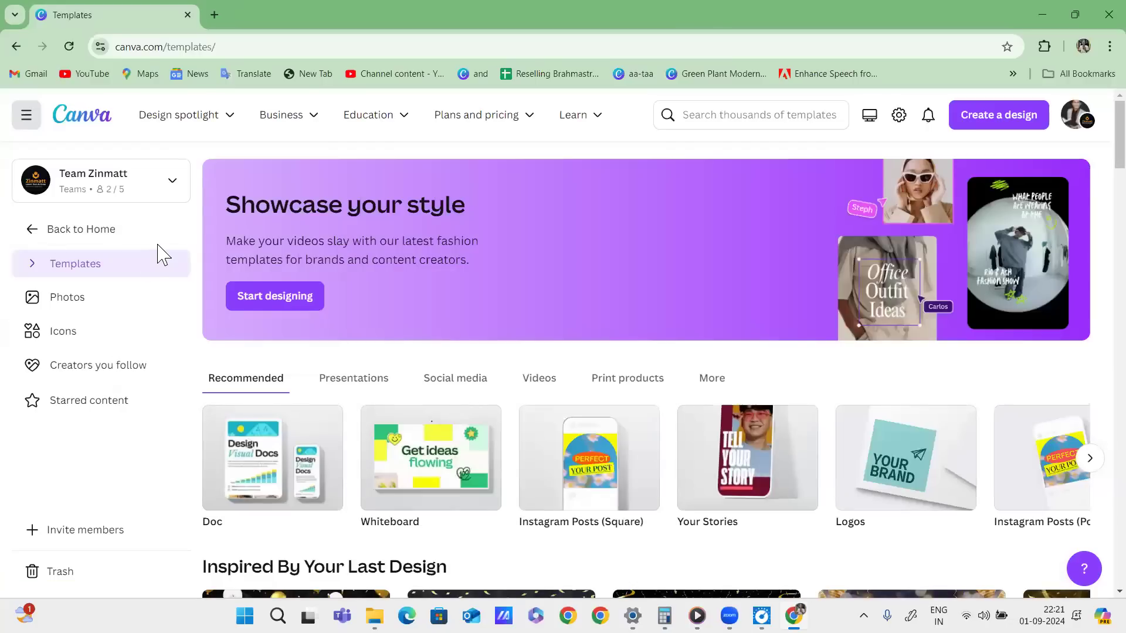
pyautogui.moveTo(87, 289)
pyautogui.mouseDown()
pyautogui.moveTo(75, 321)
pyautogui.moveTo(45, 334)
pyautogui.mouseUp()
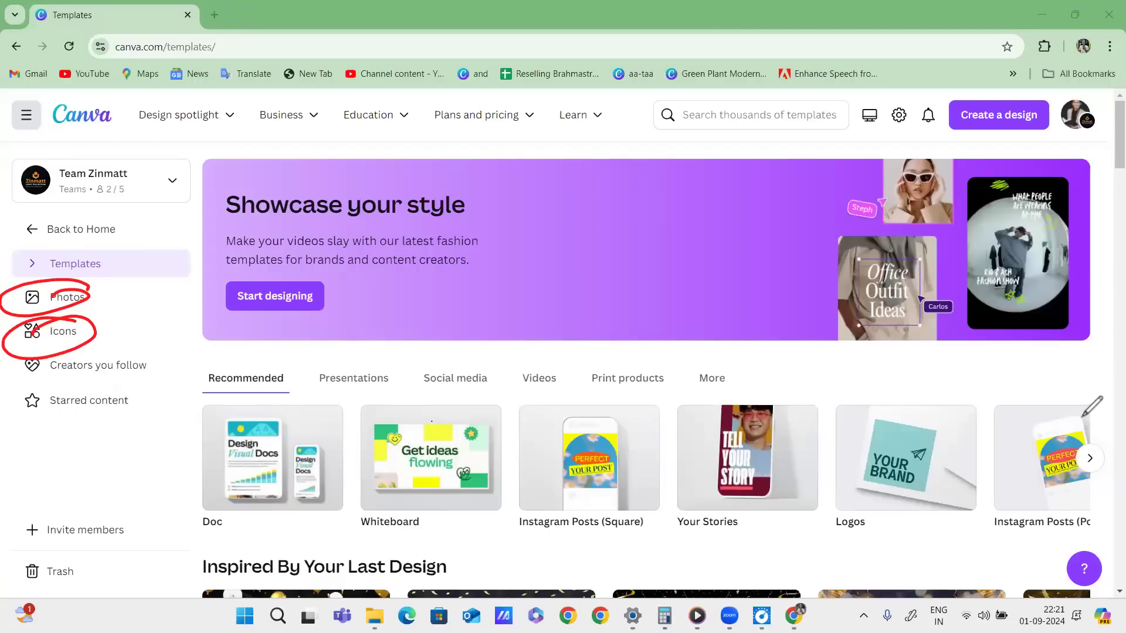
pyautogui.click(68, 297)
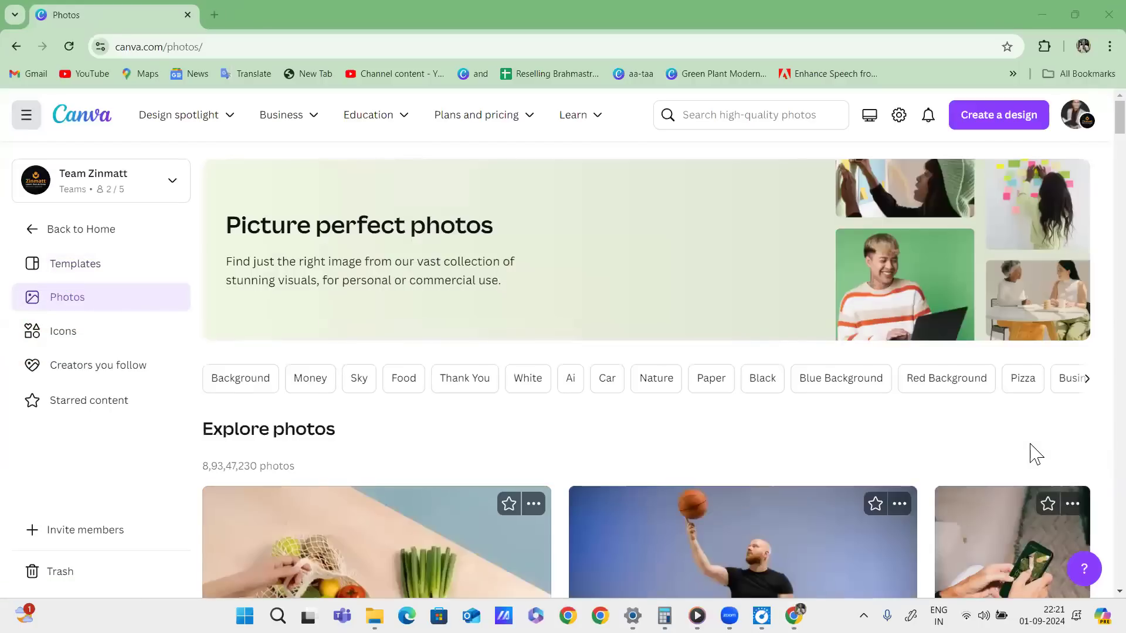
pyautogui.moveTo(207, 400); pyautogui.dragTo(322, 395)
pyautogui.moveTo(349, 401); pyautogui.dragTo(1078, 392)
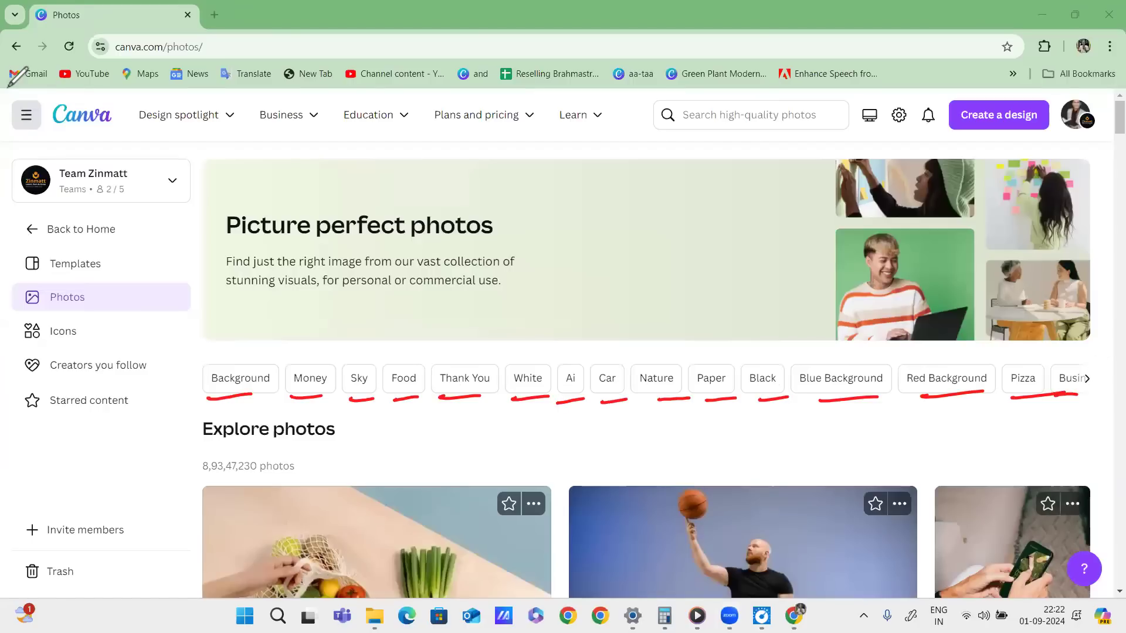
pyautogui.click(1088, 378)
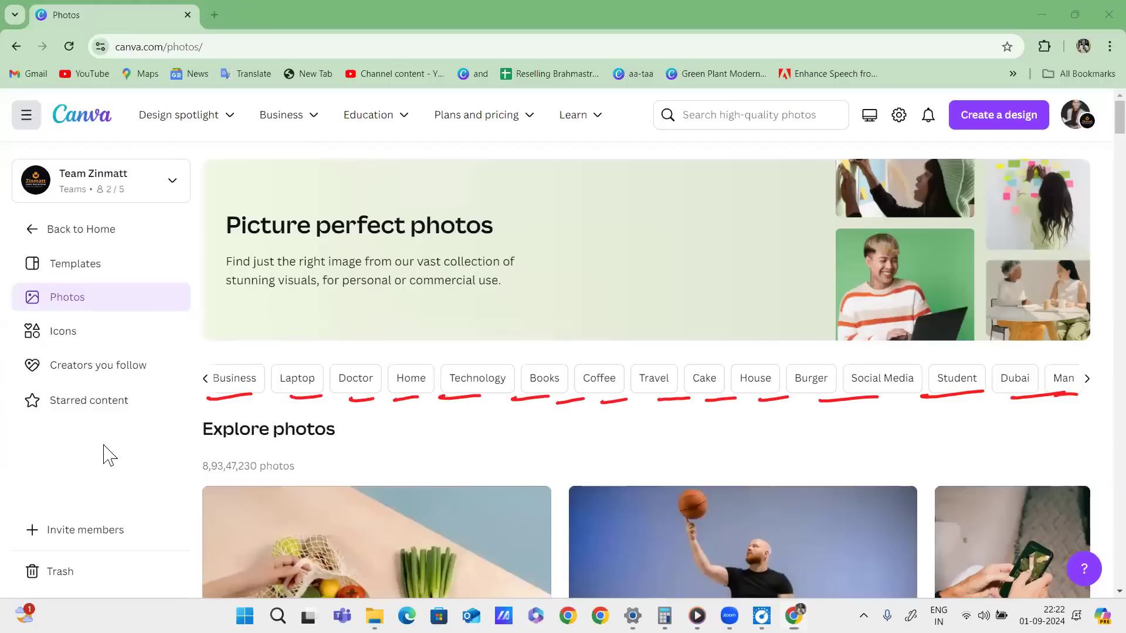
pyautogui.moveTo(481, 404); pyautogui.dragTo(716, 399)
pyautogui.moveTo(758, 399)
pyautogui.mouseDown()
pyautogui.moveTo(1050, 404)
pyautogui.moveTo(1017, 403)
pyautogui.moveTo(1070, 402)
pyautogui.moveTo(1110, 399)
pyautogui.mouseUp()
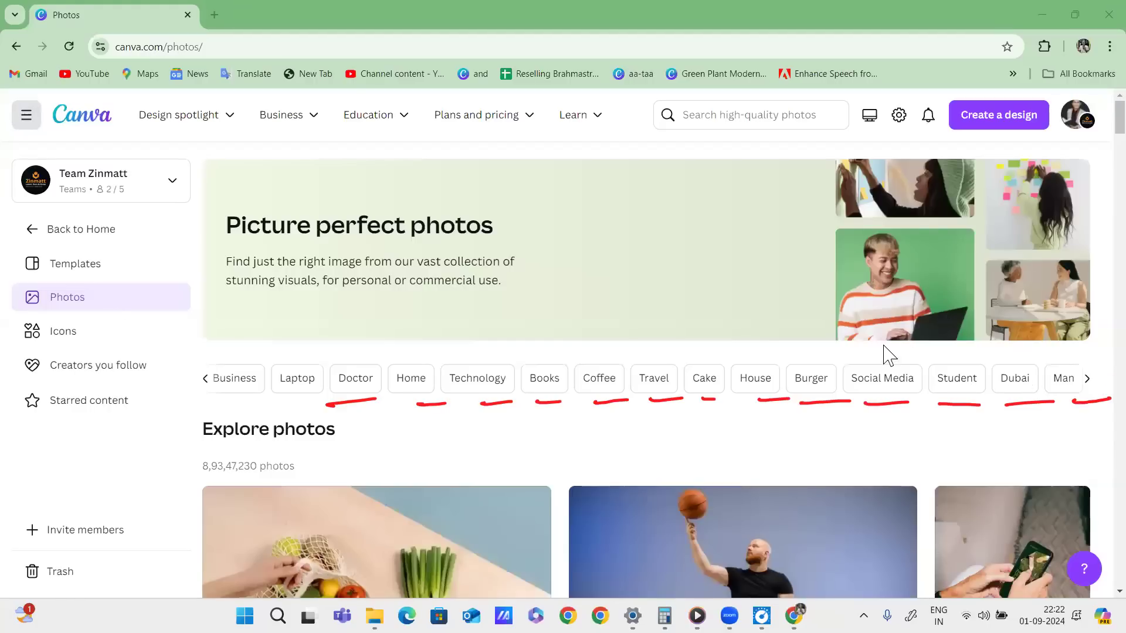
pyautogui.scroll(-5, 888, 355)
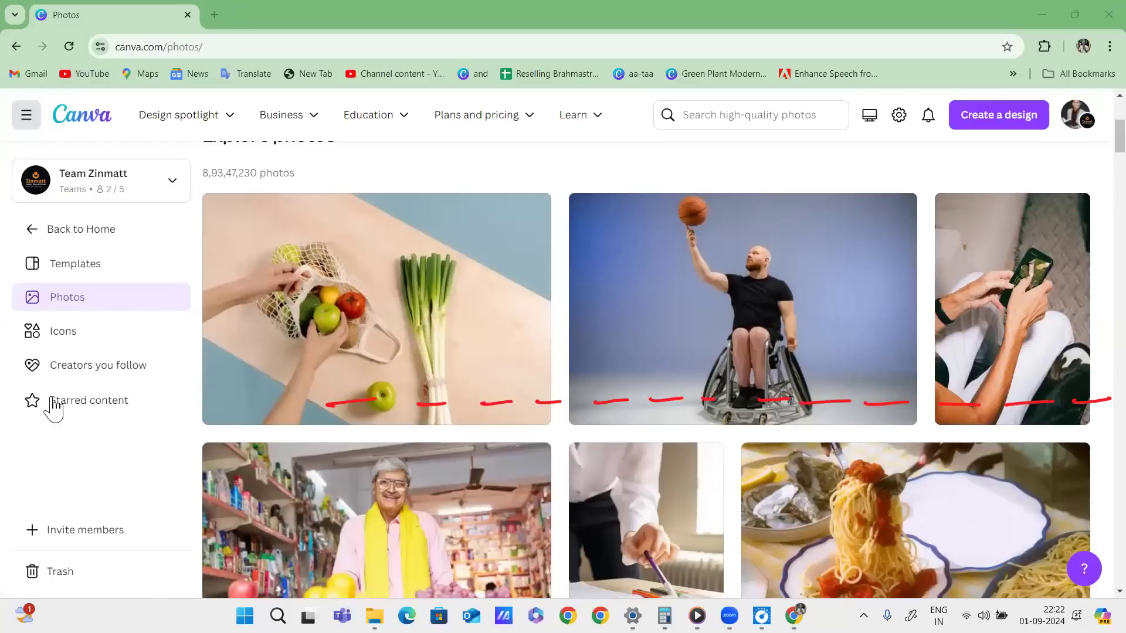
pyautogui.scroll(-5, 989, 411)
pyautogui.scroll(-5, 963, 398)
pyautogui.scroll(7, 965, 396)
pyautogui.scroll(-10, 965, 396)
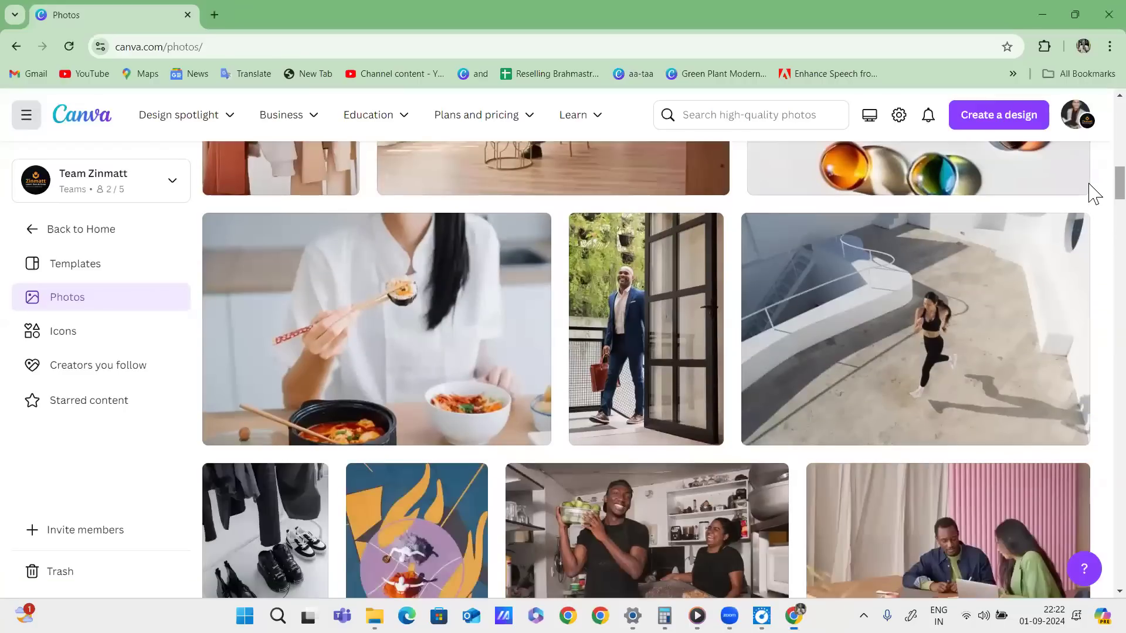
pyautogui.scroll(15, 938, 293)
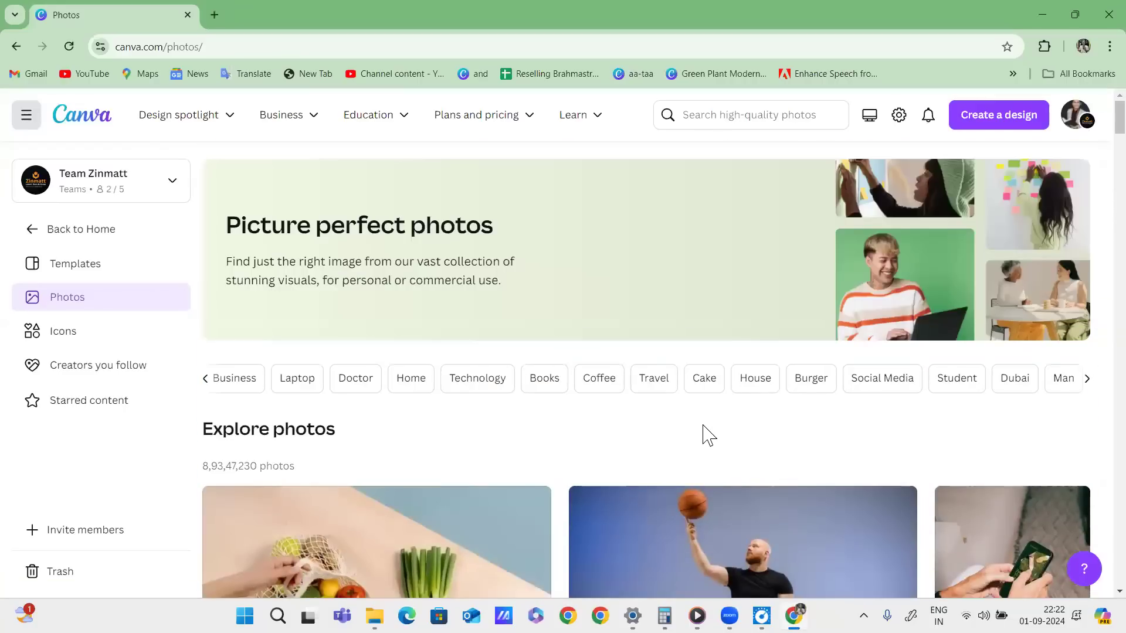
# Open the Technology photo results and scroll through them.
pyautogui.click(477, 378)
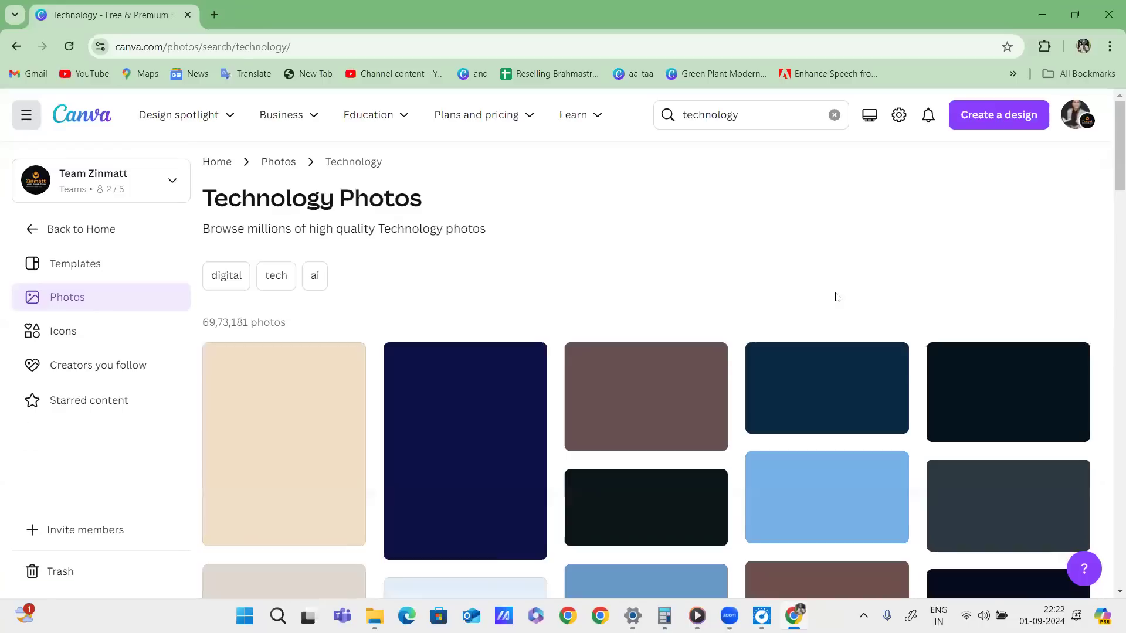
pyautogui.scroll(-4, 821, 377)
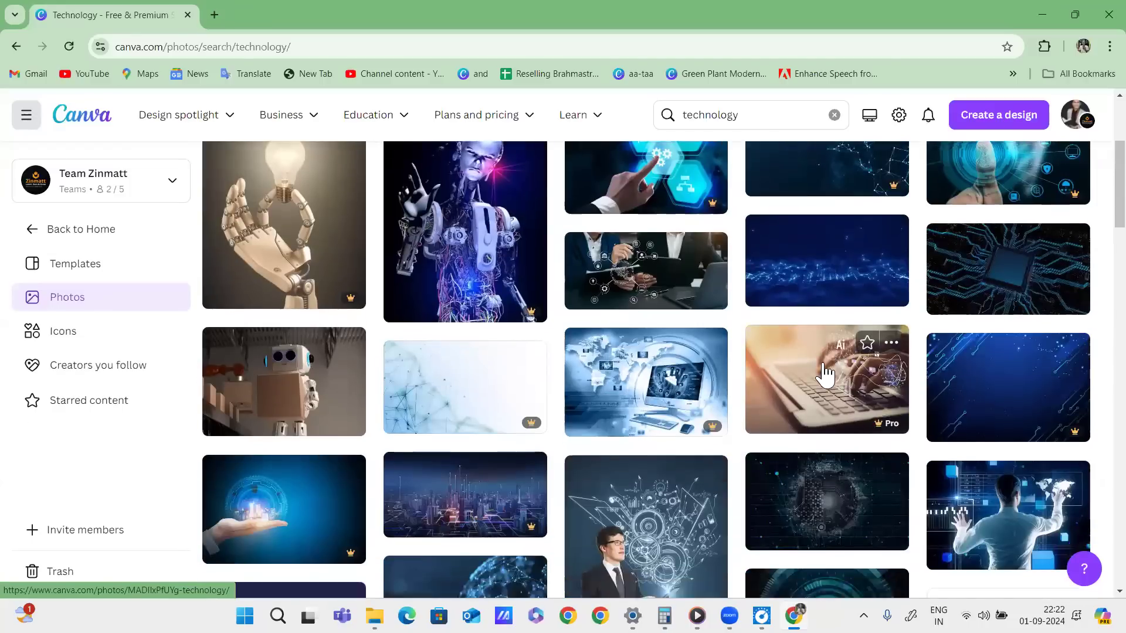
pyautogui.scroll(-4, 821, 373)
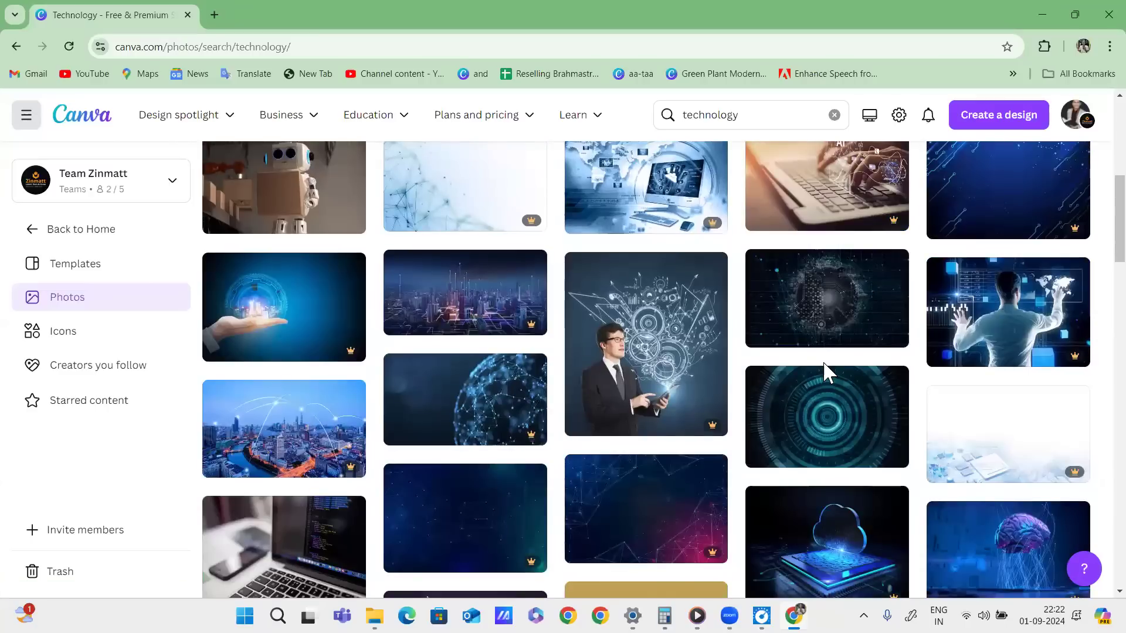
pyautogui.scroll(-3, 822, 361)
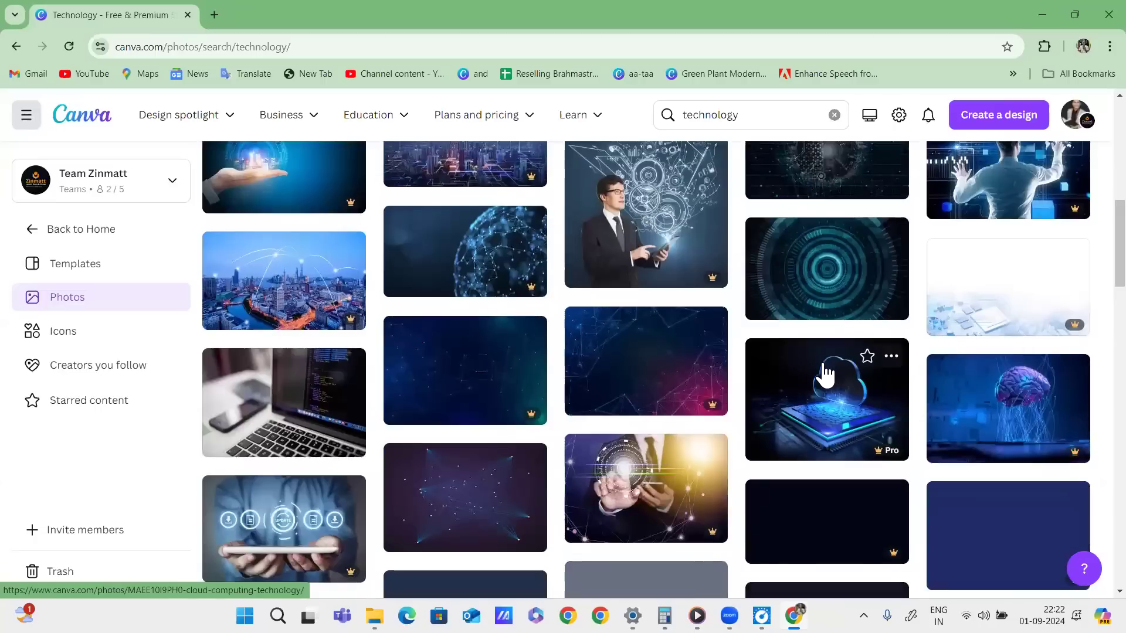
pyautogui.scroll(-4, 824, 367)
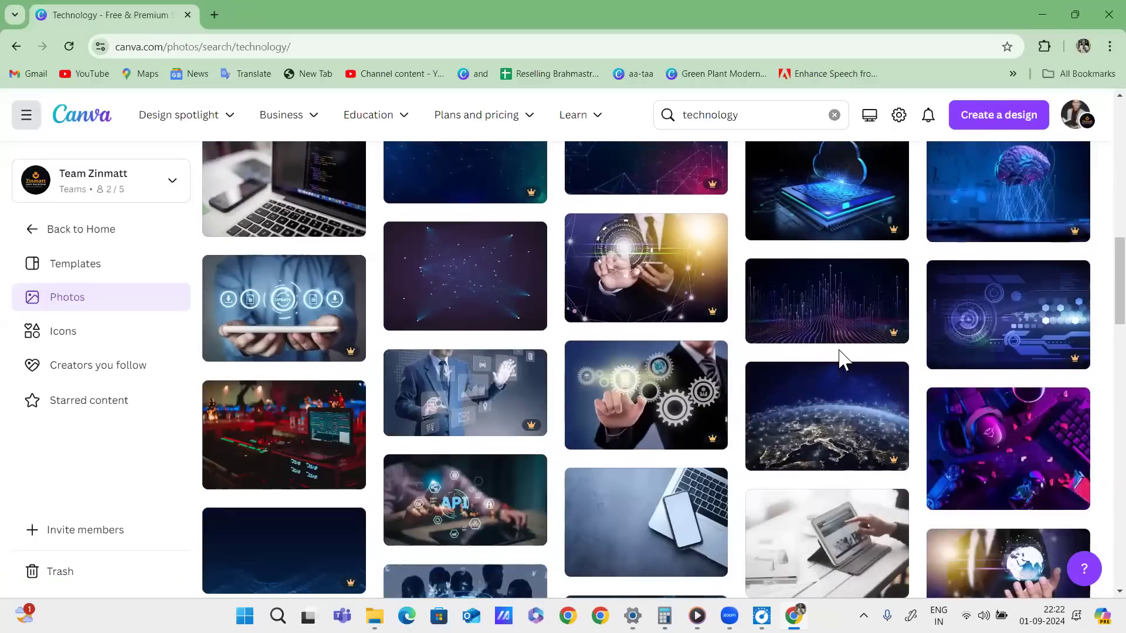
pyautogui.scroll(3, 997, 325)
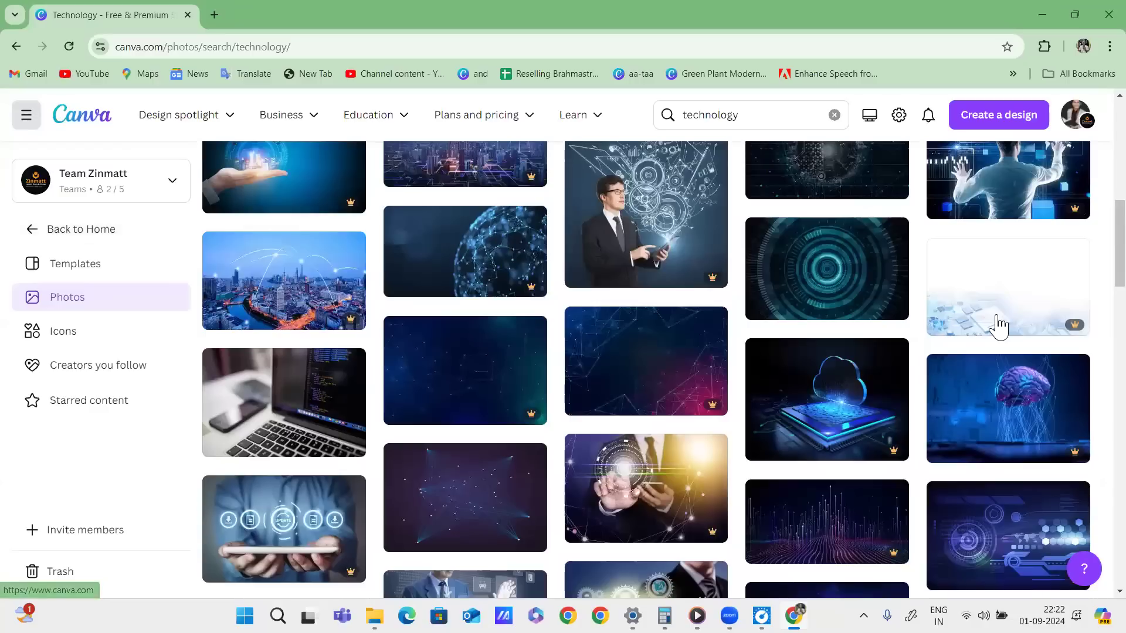
# Circle the crown marks on premium photos, mark the concentric-circles and laptop examples, then clear.
pyautogui.moveTo(704, 258); pyautogui.dragTo(707, 259)
pyautogui.moveTo(525, 265); pyautogui.dragTo(516, 267)
pyautogui.moveTo(519, 387); pyautogui.dragTo(562, 413)
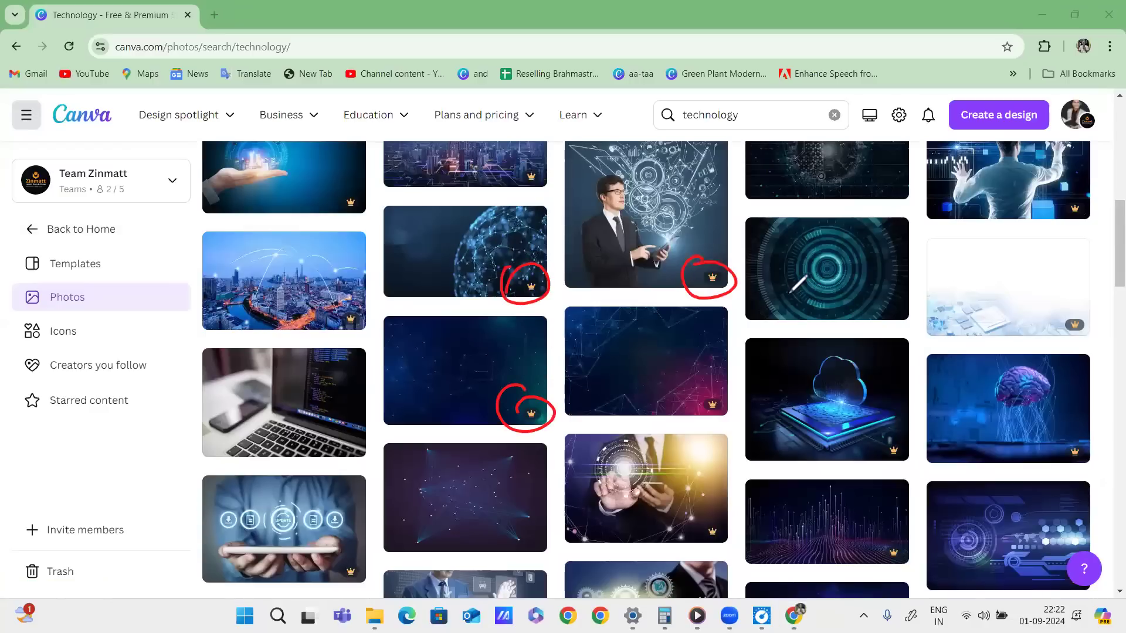
pyautogui.moveTo(787, 297); pyautogui.dragTo(901, 281)
pyautogui.moveTo(232, 414); pyautogui.dragTo(368, 389)
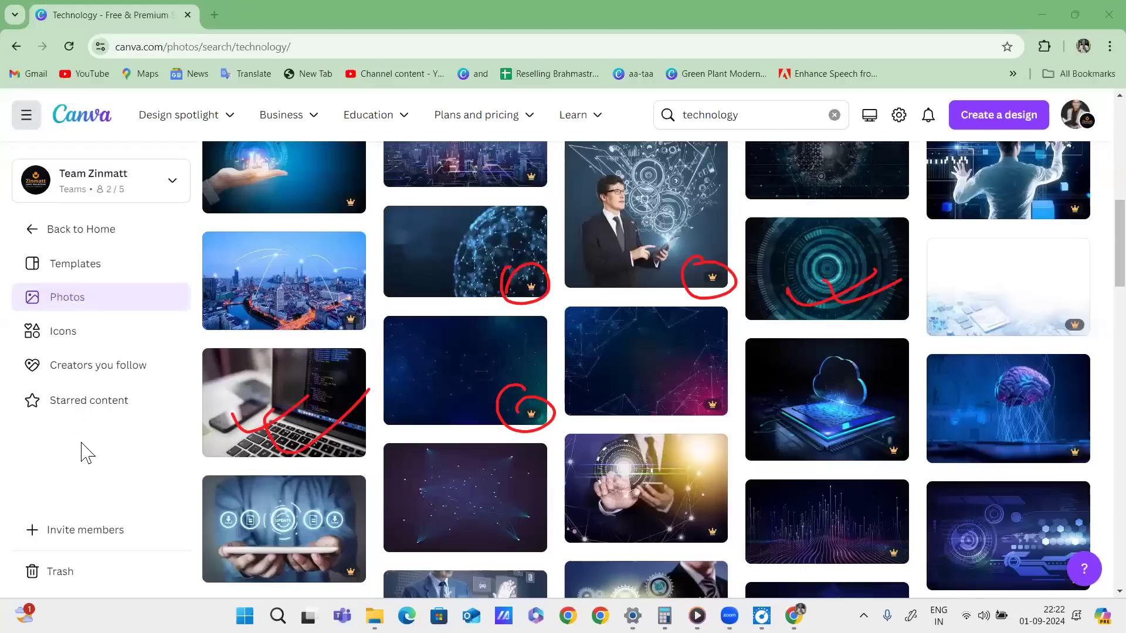
pyautogui.press('Escape')
# Scroll further through the Technology photos and back up.
pyautogui.scroll(-10, 480, 213)
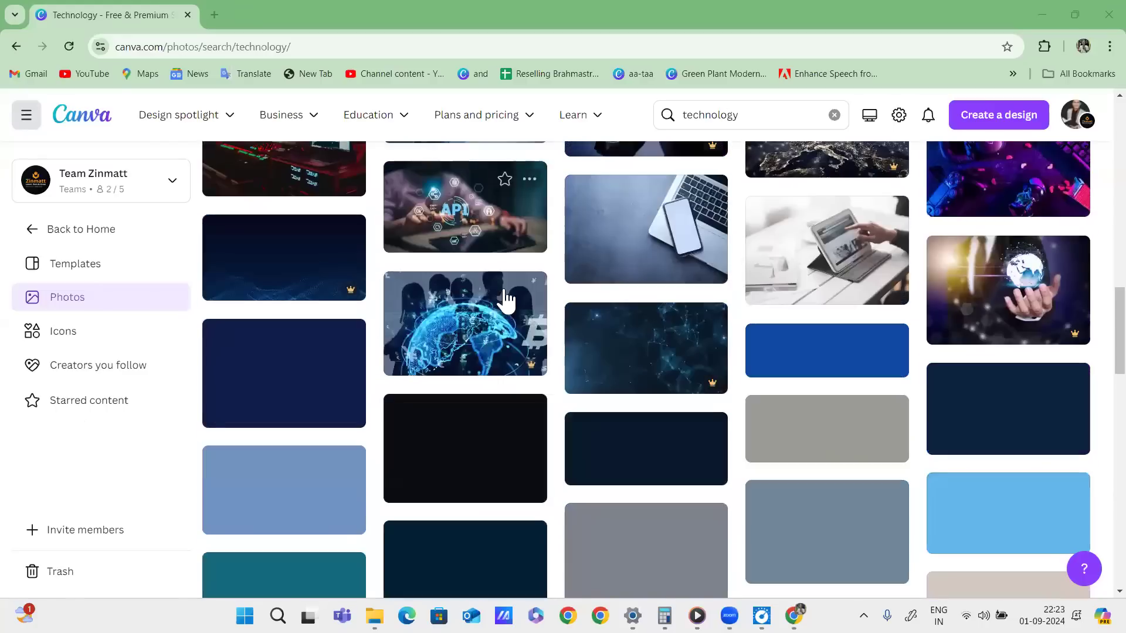
pyautogui.scroll(-10, 636, 309)
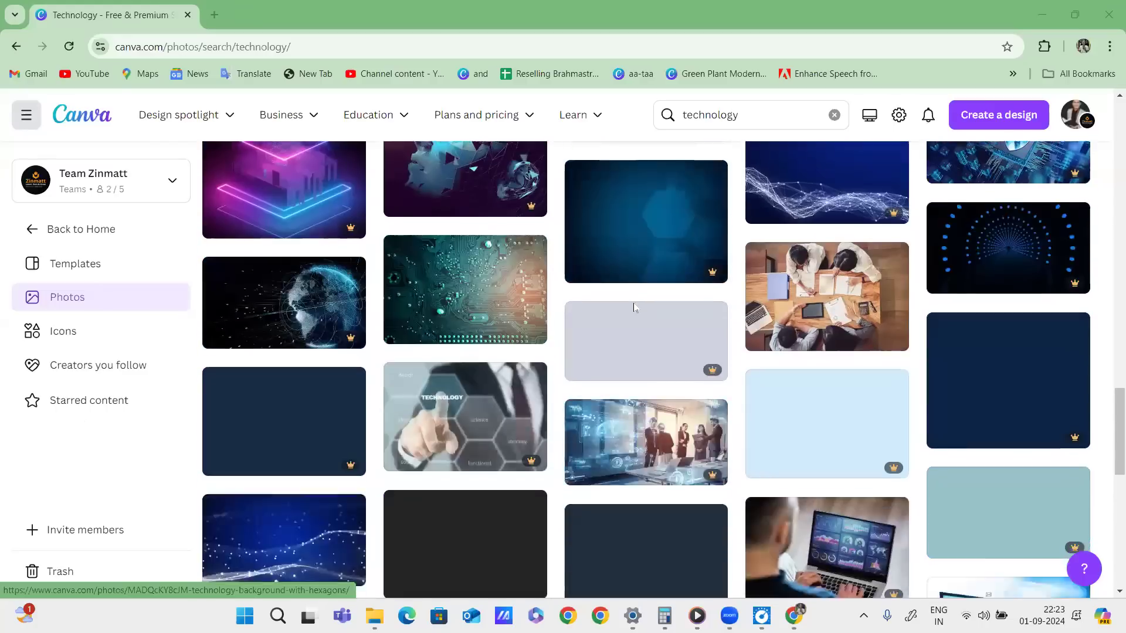
pyautogui.scroll(-10, 635, 309)
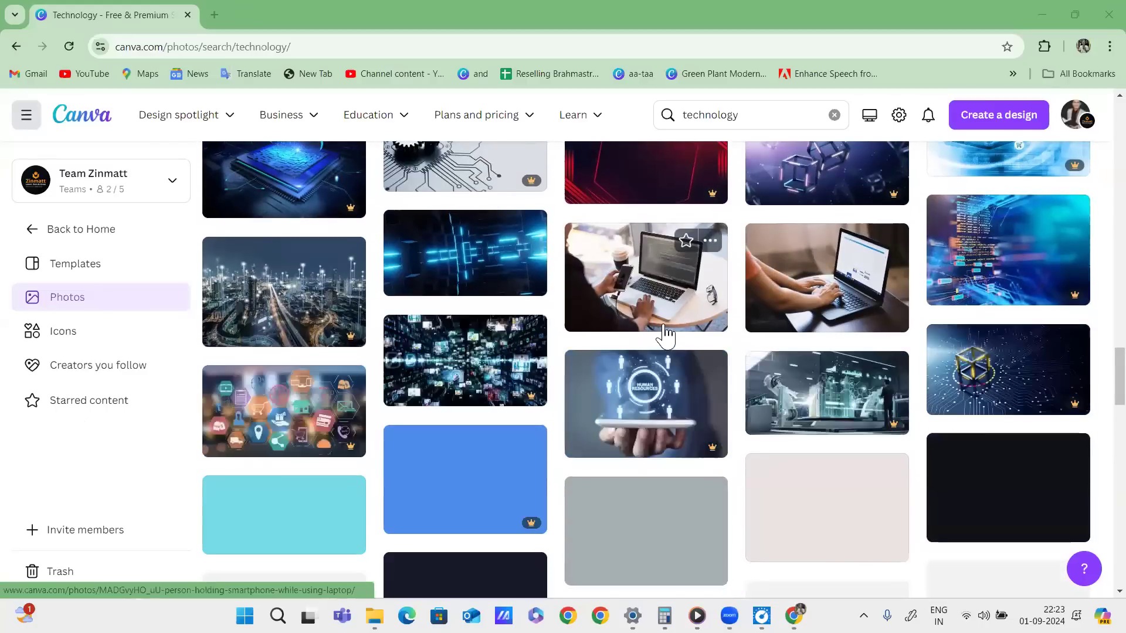
pyautogui.scroll(-10, 687, 341)
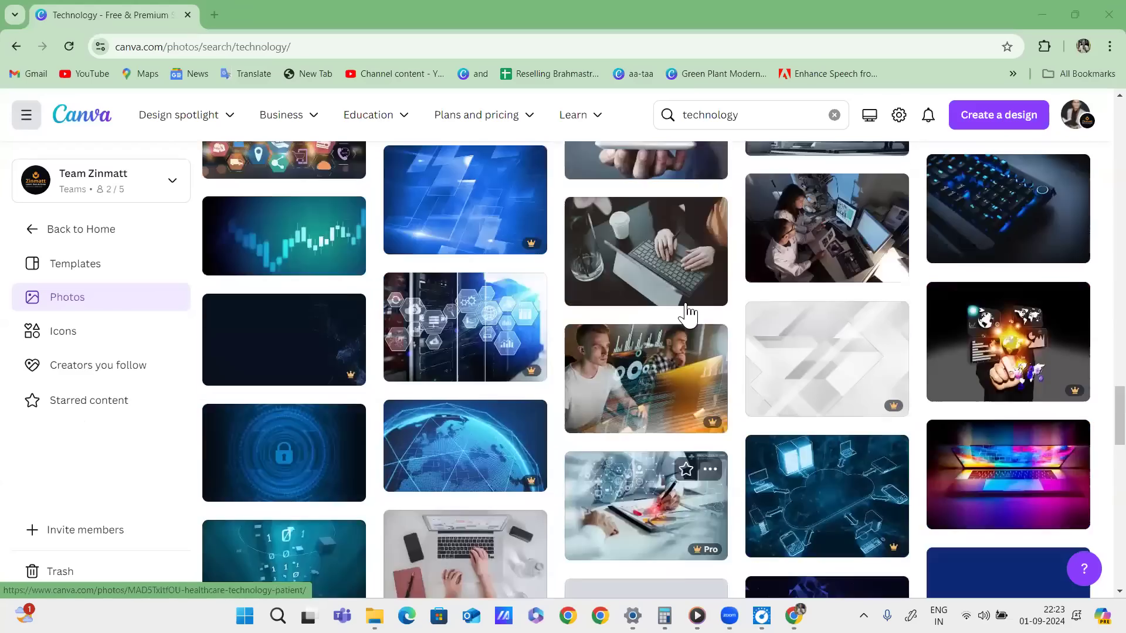
pyautogui.scroll(20, 762, 261)
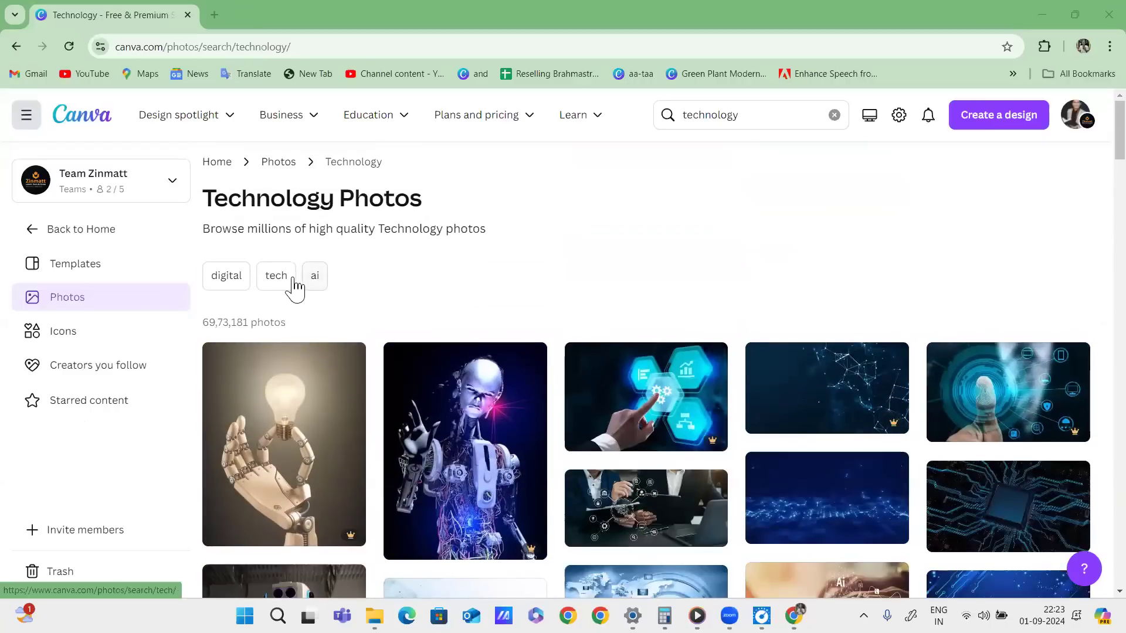
# Switch the photo search to 'digital' and scan the results.
pyautogui.click(233, 283)
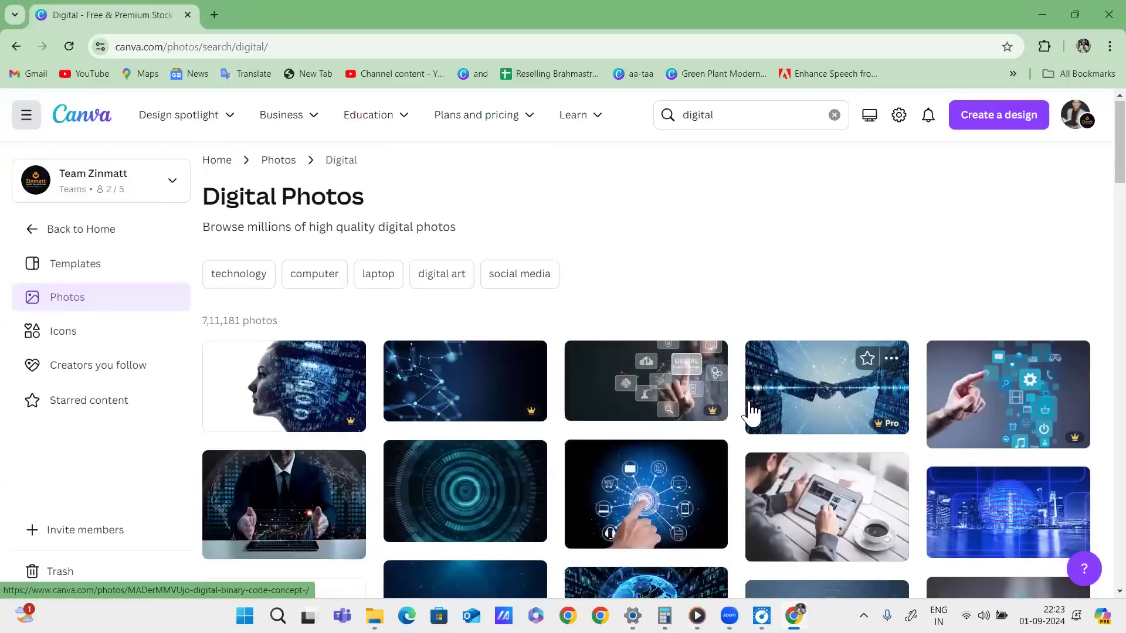
pyautogui.scroll(-5, 642, 317)
pyautogui.scroll(5, 639, 297)
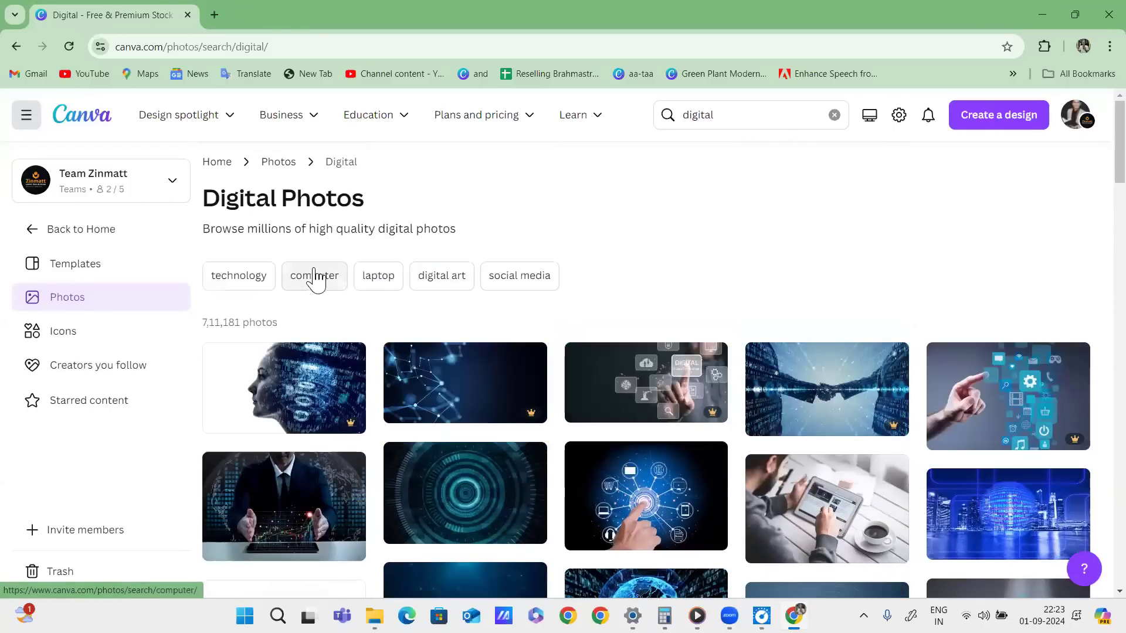
# Switch the photo search to 'laptop' and scroll through the results.
pyautogui.click(373, 284)
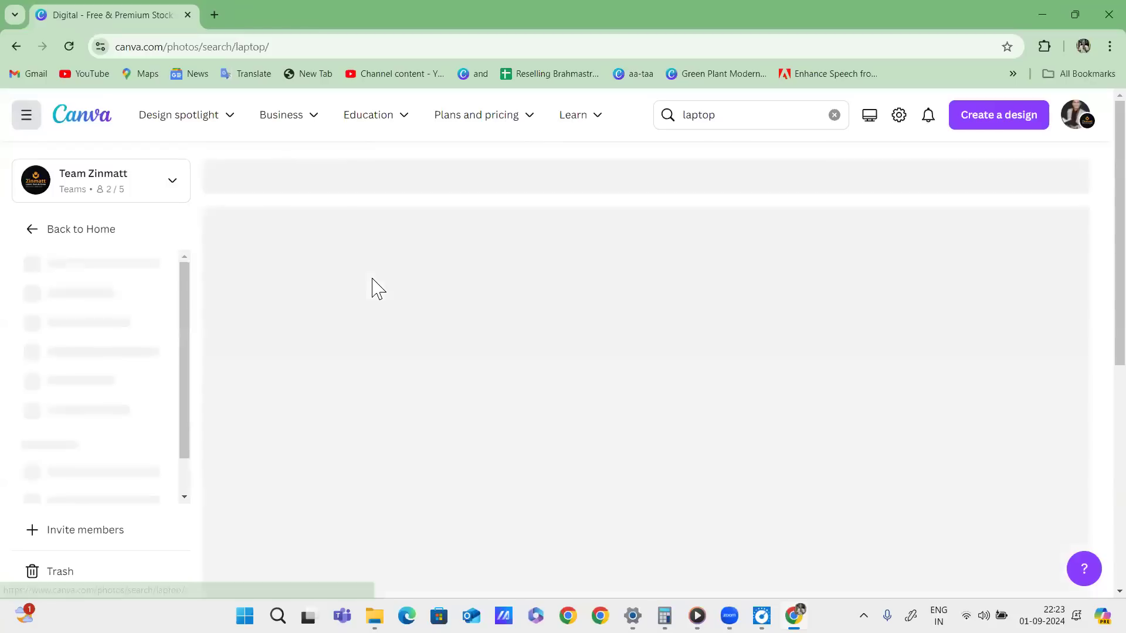
pyautogui.scroll(-8, 806, 410)
pyautogui.scroll(-5, 811, 404)
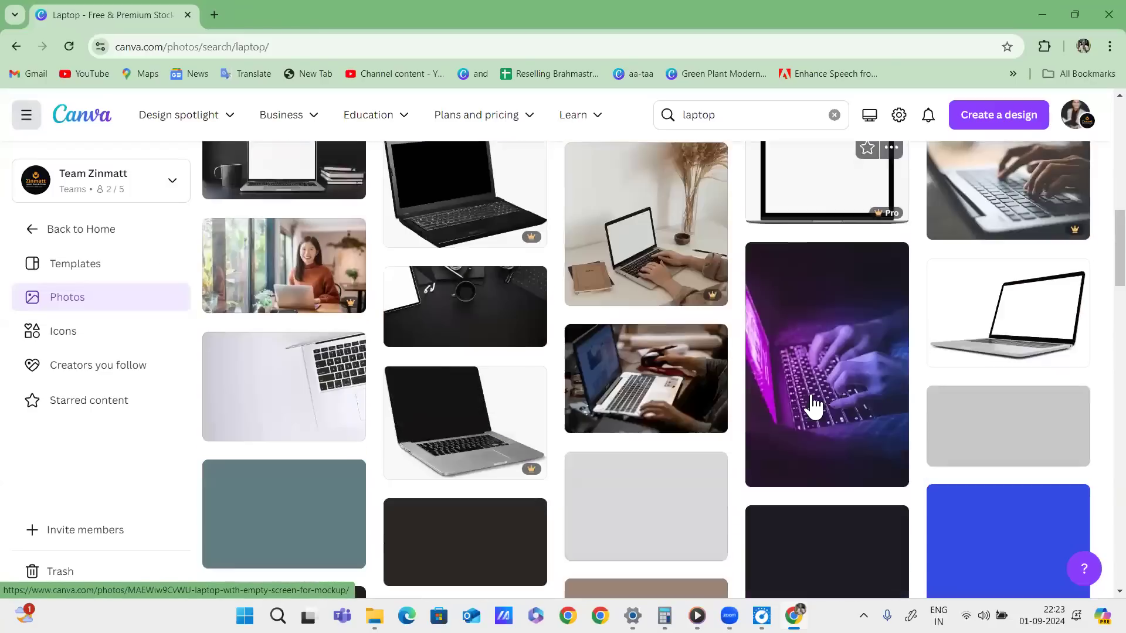
pyautogui.scroll(-5, 812, 405)
pyautogui.scroll(-5, 812, 405)
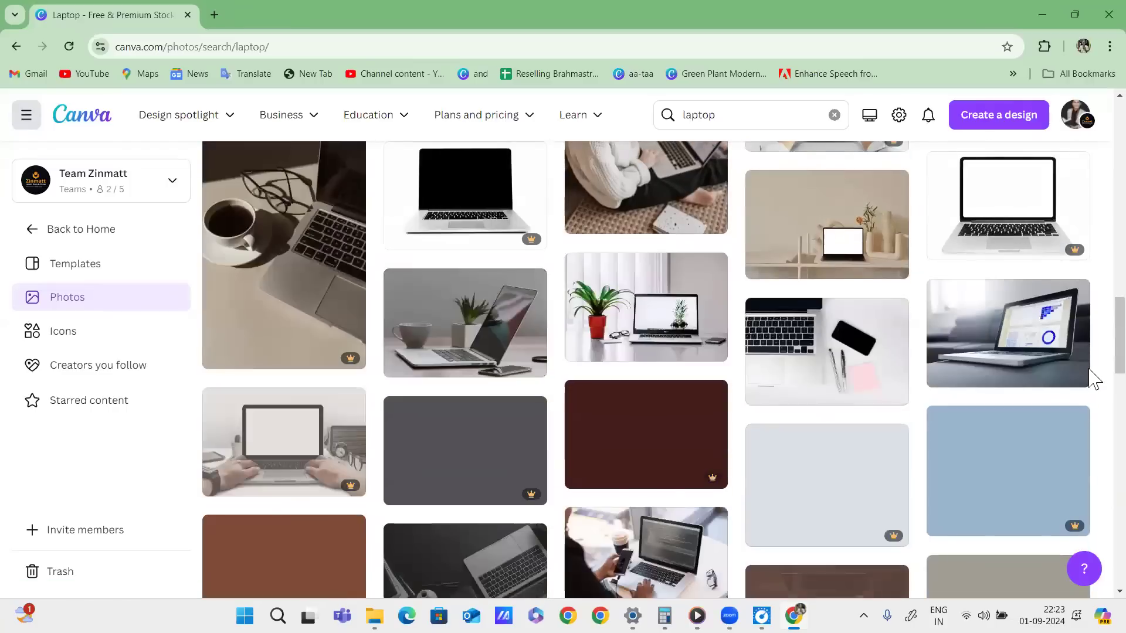
pyautogui.moveTo(1118, 352); pyautogui.dragTo(1089, 88)
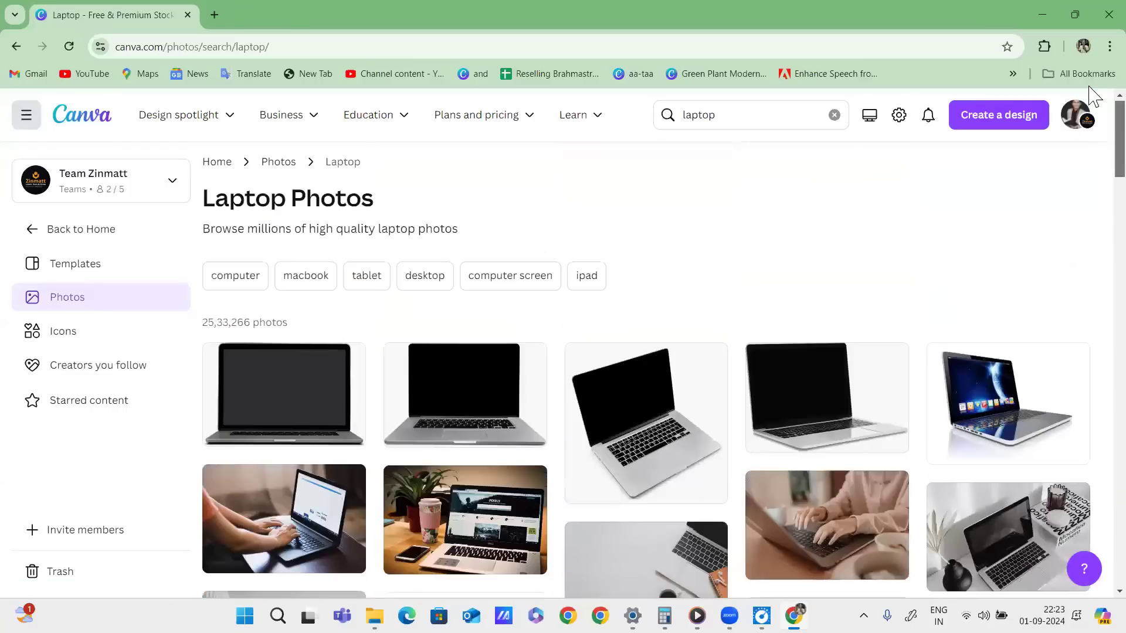
# Switch to the 'ipad' search, showing 6,525 photos, and scroll through them.
pyautogui.click(586, 278)
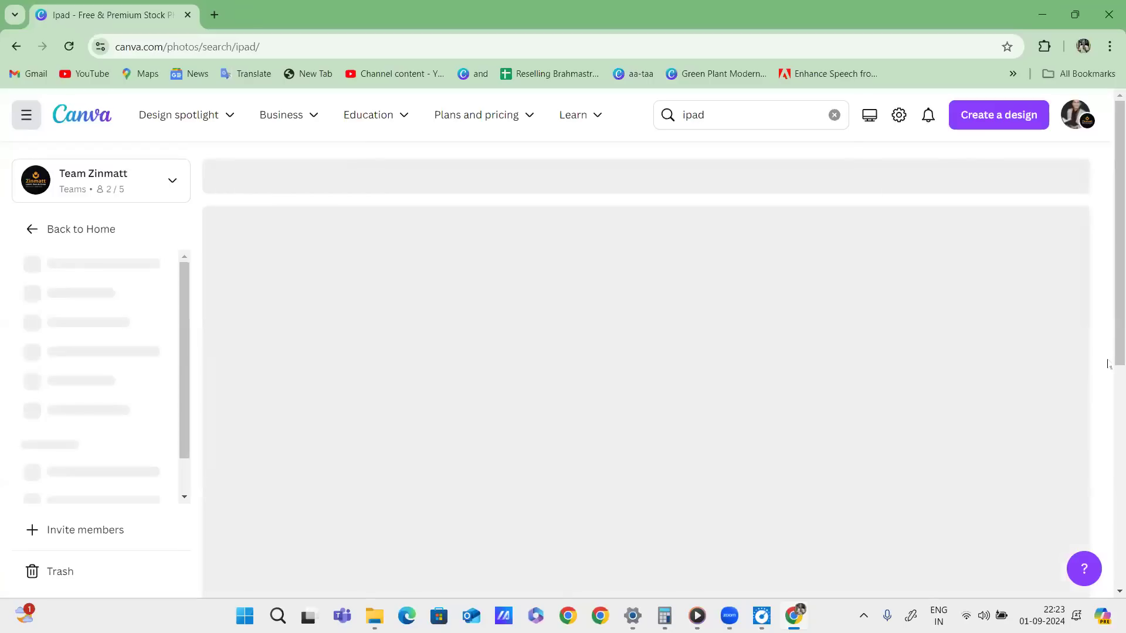
pyautogui.scroll(-5, 976, 389)
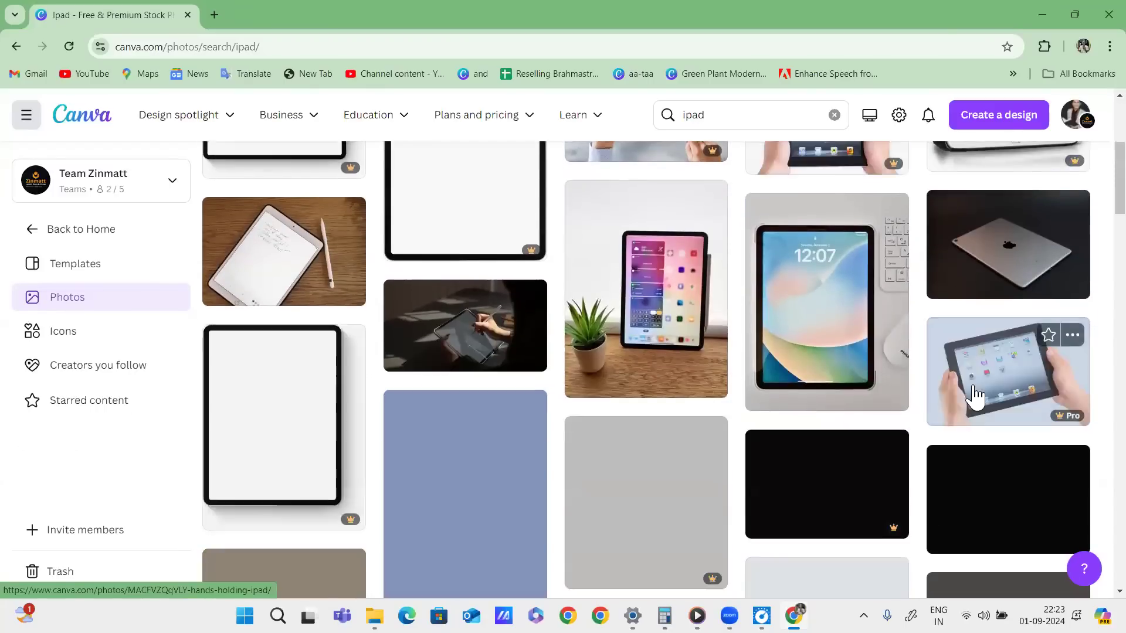
pyautogui.scroll(-4, 976, 394)
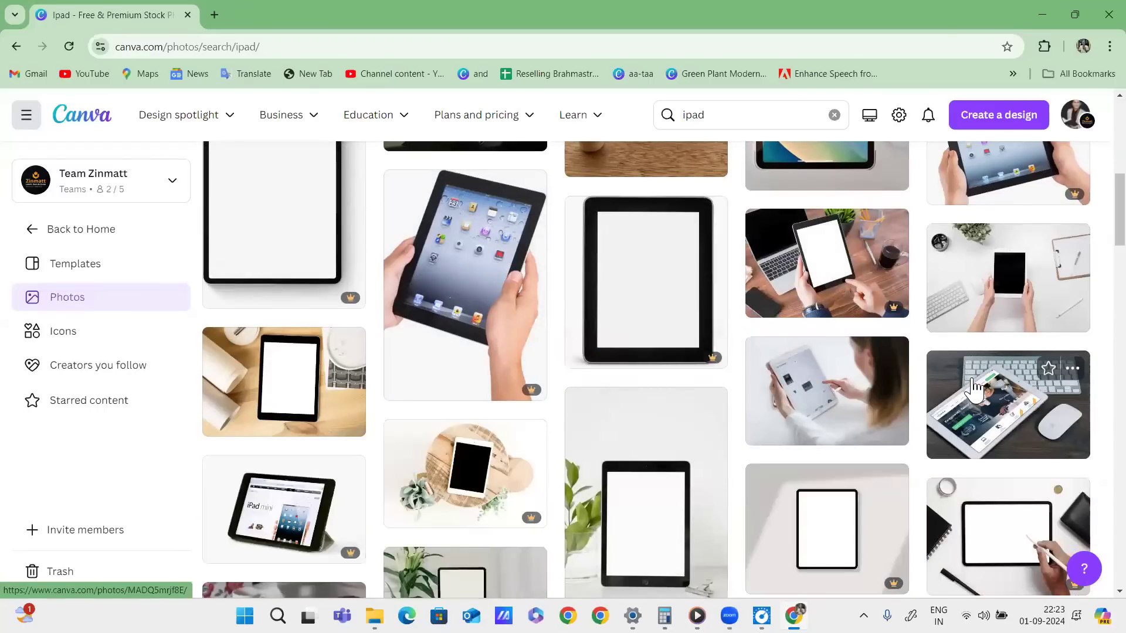
pyautogui.scroll(10, 976, 378)
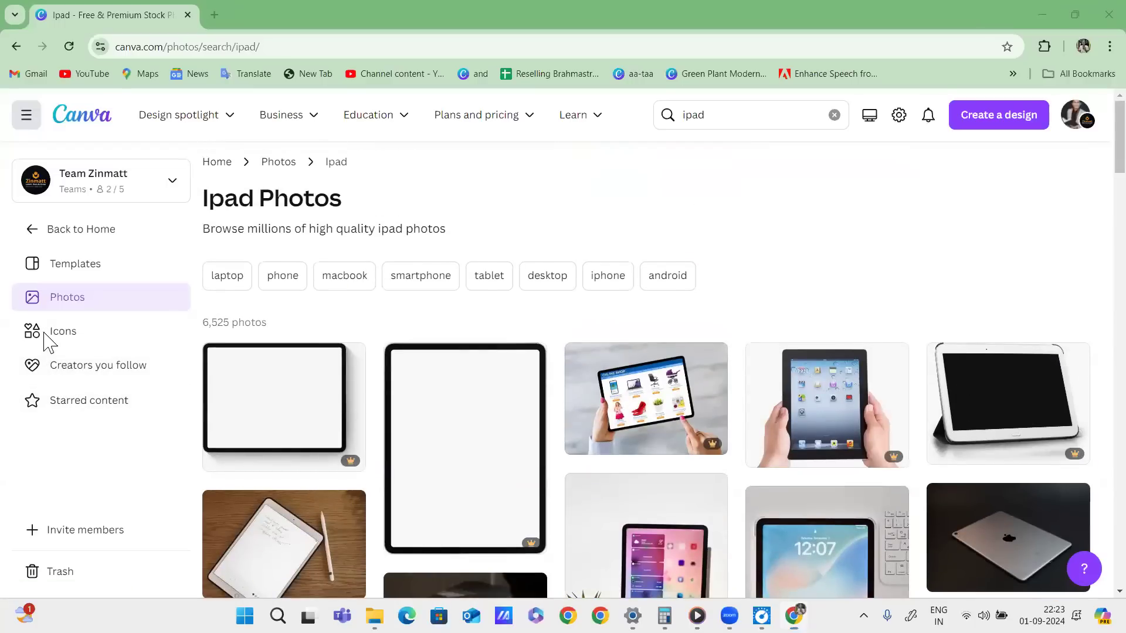
# Return to the main Photos page and highlight the 8,93,47,230 total and the Nature and Paper categories.
pyautogui.click(277, 161)
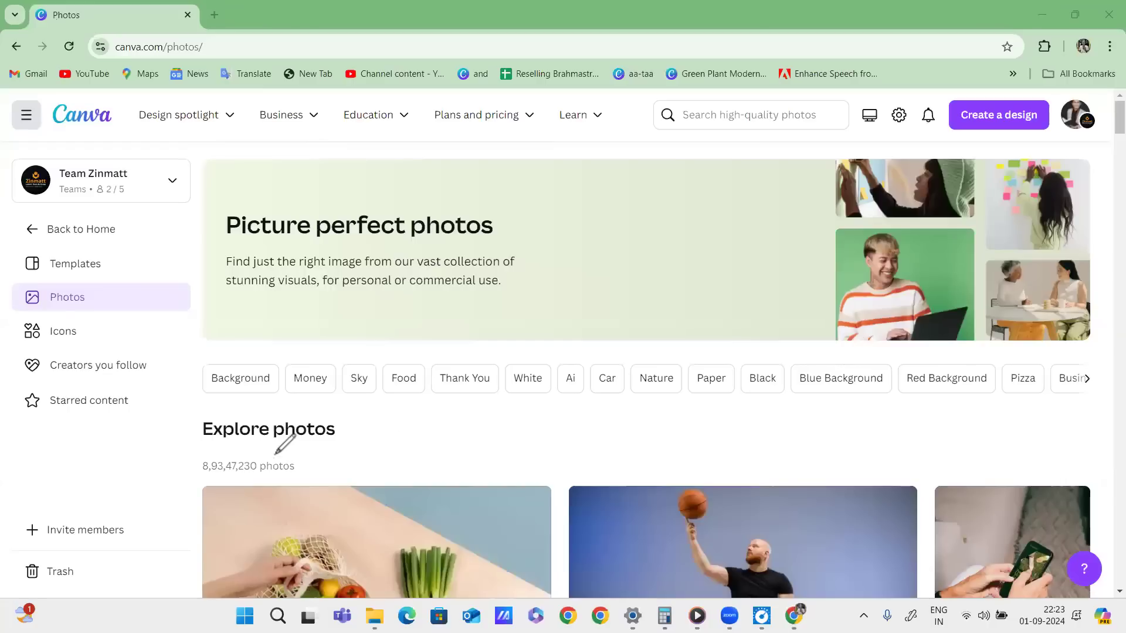
pyautogui.moveTo(297, 447)
pyautogui.mouseDown()
pyautogui.moveTo(177, 472)
pyautogui.moveTo(268, 497)
pyautogui.moveTo(301, 451)
pyautogui.moveTo(173, 501)
pyautogui.moveTo(324, 450)
pyautogui.moveTo(176, 500)
pyautogui.moveTo(234, 472)
pyautogui.moveTo(344, 457)
pyautogui.moveTo(304, 465)
pyautogui.moveTo(422, 434)
pyautogui.mouseUp()
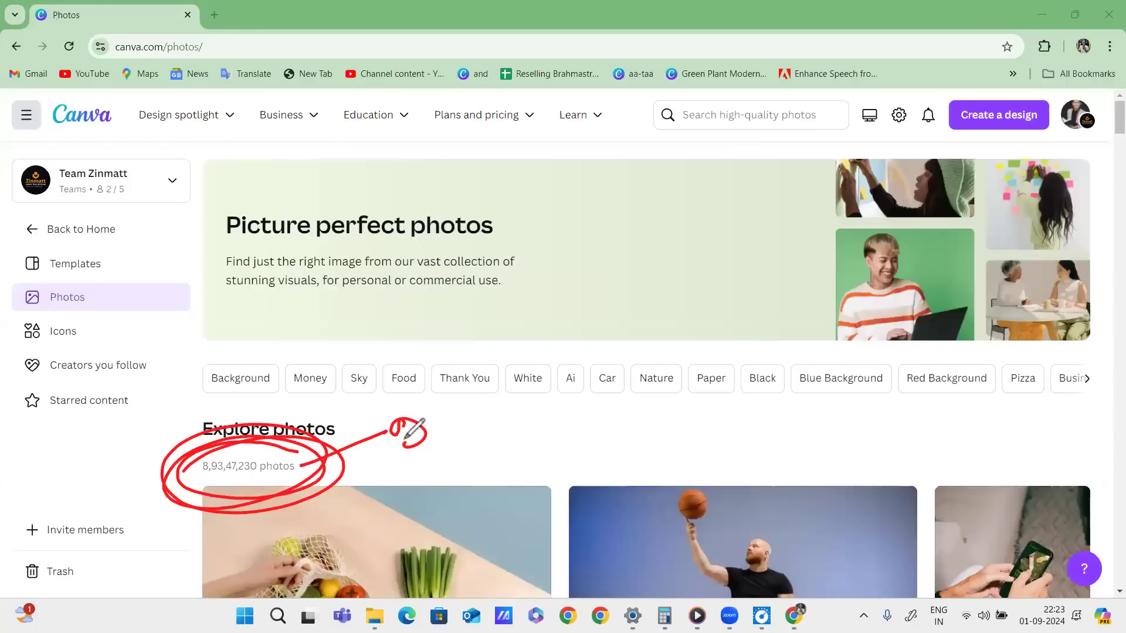
pyautogui.moveTo(326, 450)
pyautogui.mouseDown()
pyautogui.moveTo(191, 514)
pyautogui.moveTo(267, 523)
pyautogui.moveTo(213, 526)
pyautogui.mouseUp()
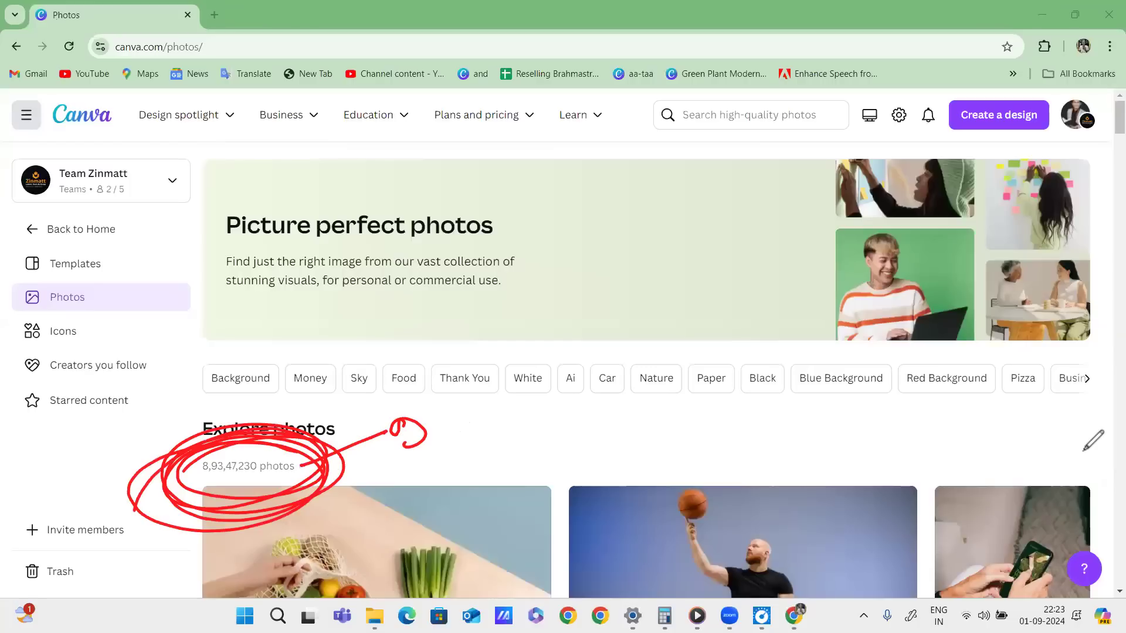
pyautogui.moveTo(233, 405); pyautogui.dragTo(1066, 396)
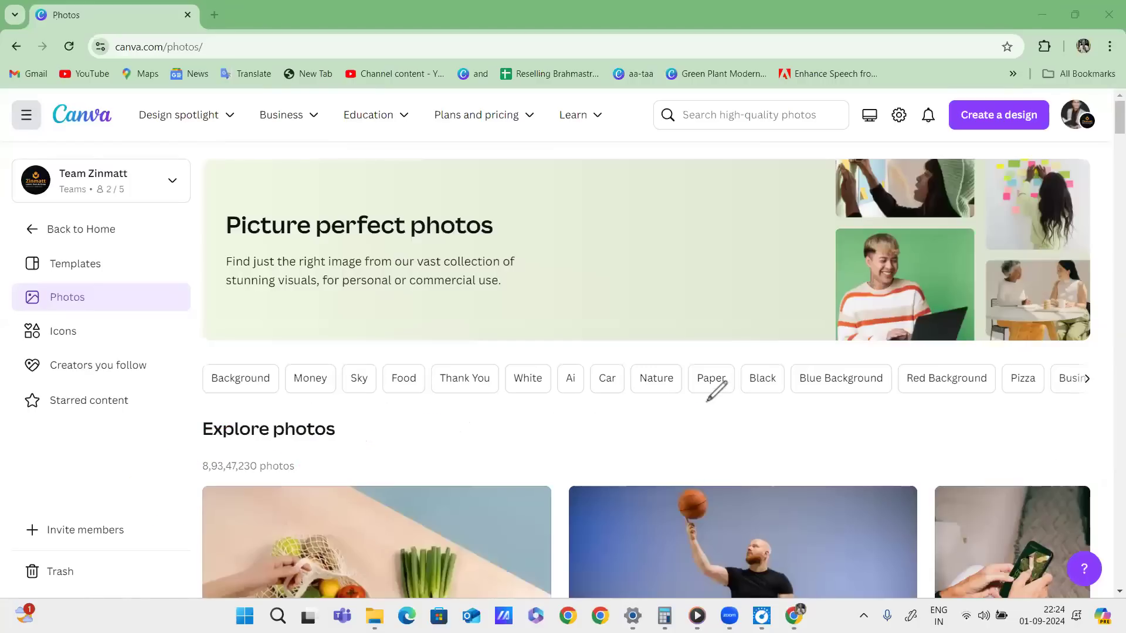
pyautogui.moveTo(757, 357); pyautogui.dragTo(697, 387)
pyautogui.moveTo(645, 396); pyautogui.dragTo(690, 369)
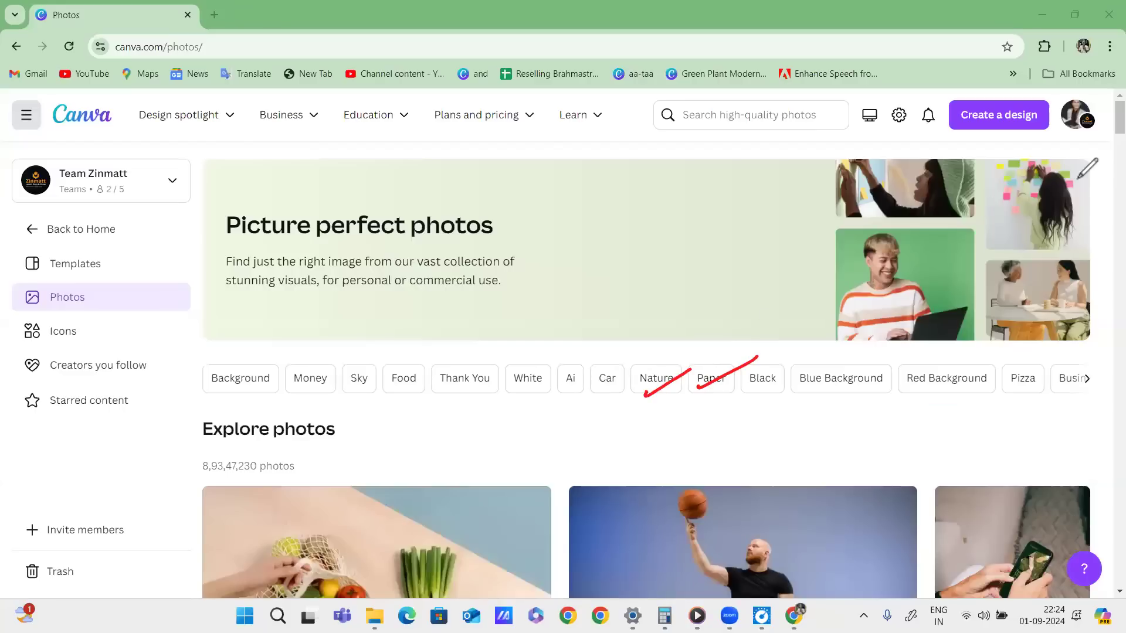
# Open the Nature photo results, scroll them, then mark Photos covered and circle Icons.
pyautogui.click(656, 377)
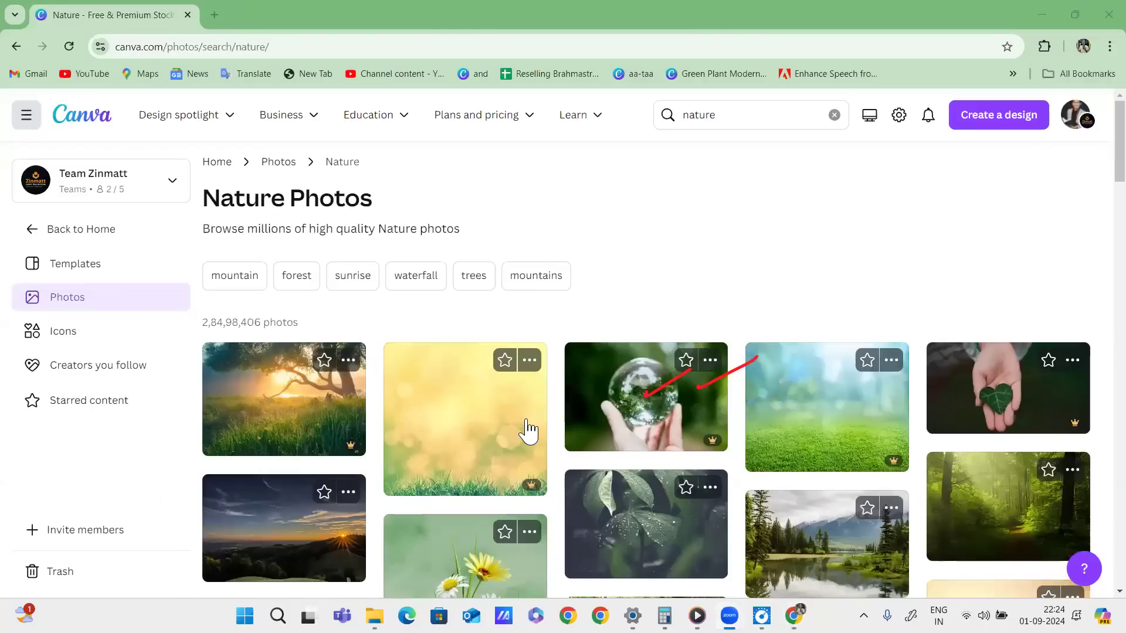
pyautogui.scroll(-7, 696, 419)
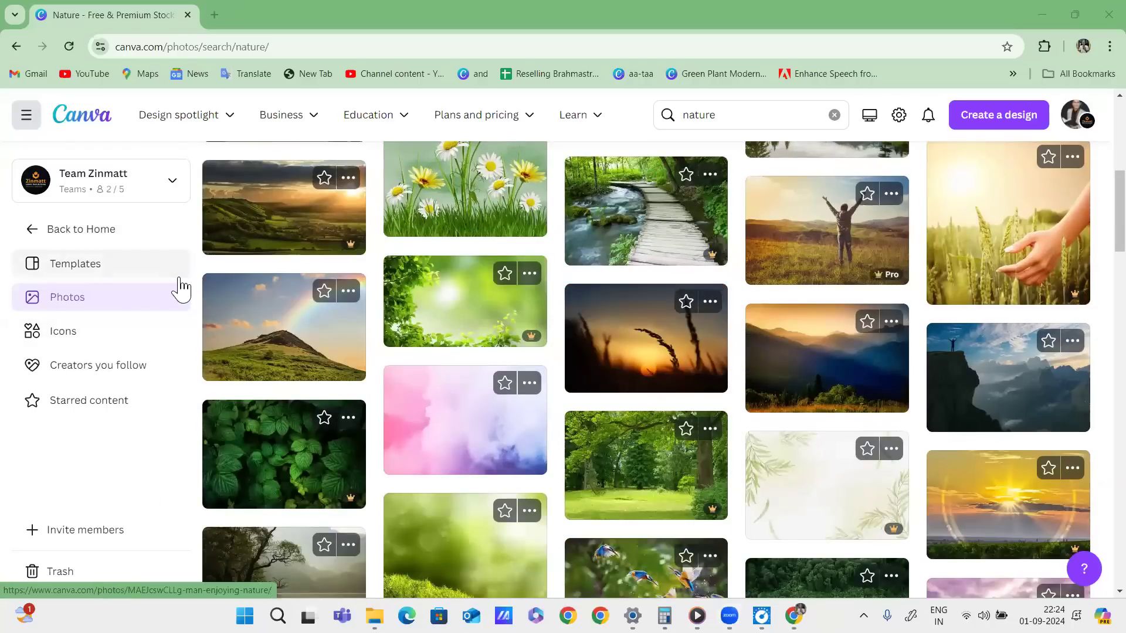
pyautogui.moveTo(88, 302); pyautogui.dragTo(147, 300)
pyautogui.moveTo(84, 322)
pyautogui.mouseDown()
pyautogui.moveTo(14, 352)
pyautogui.moveTo(85, 321)
pyautogui.mouseUp()
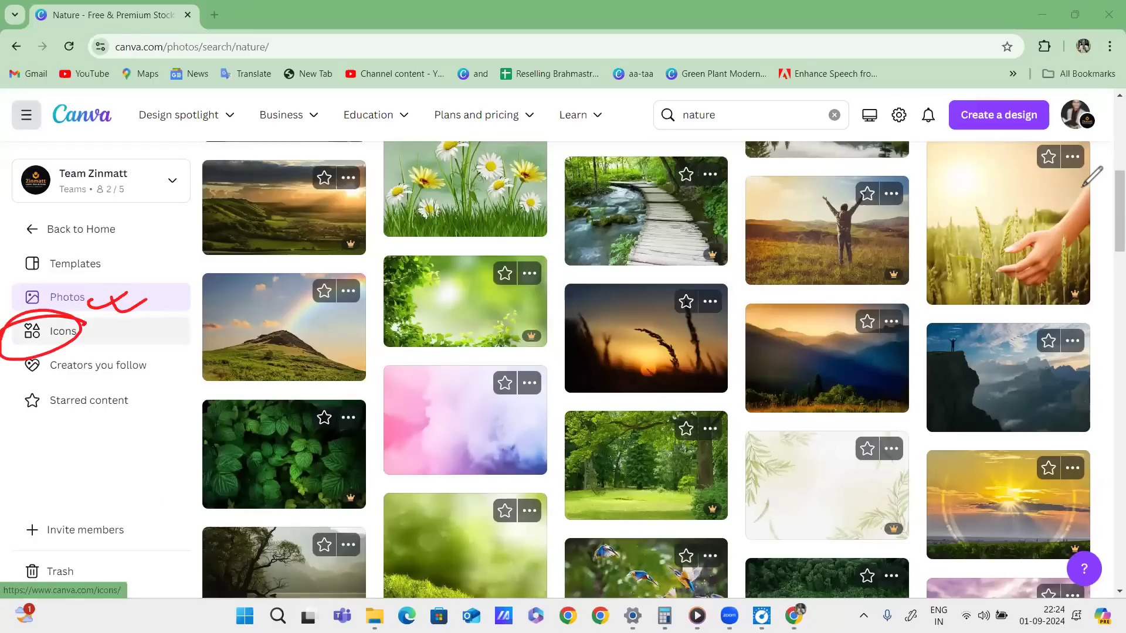
# Open the Icons library and scroll through its categories.
pyautogui.click(63, 331)
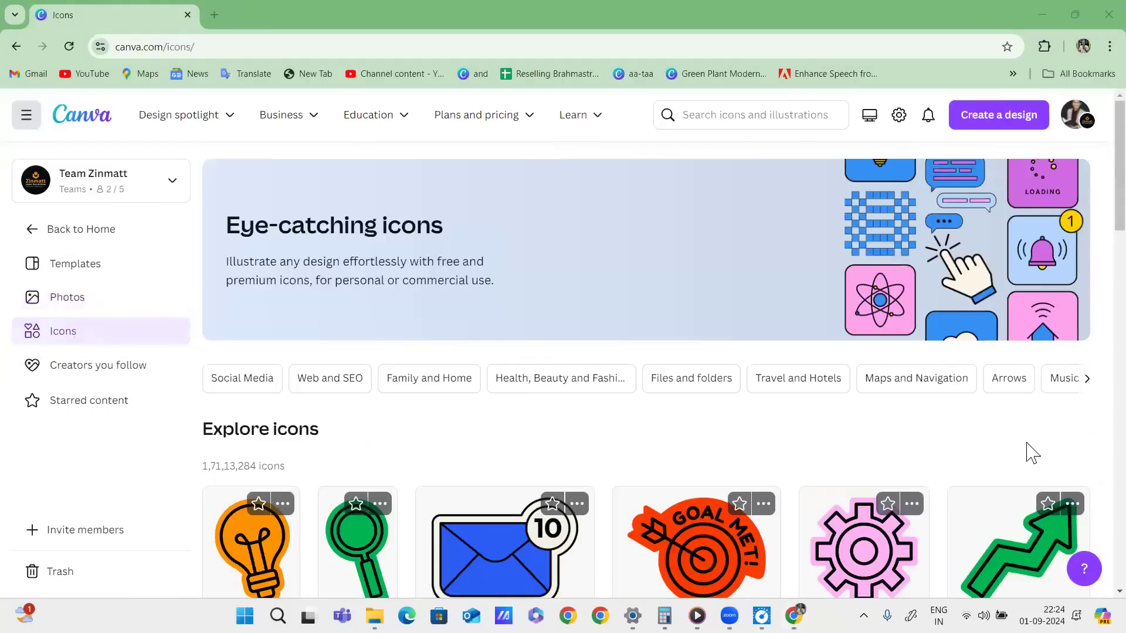
pyautogui.scroll(-3, 963, 270)
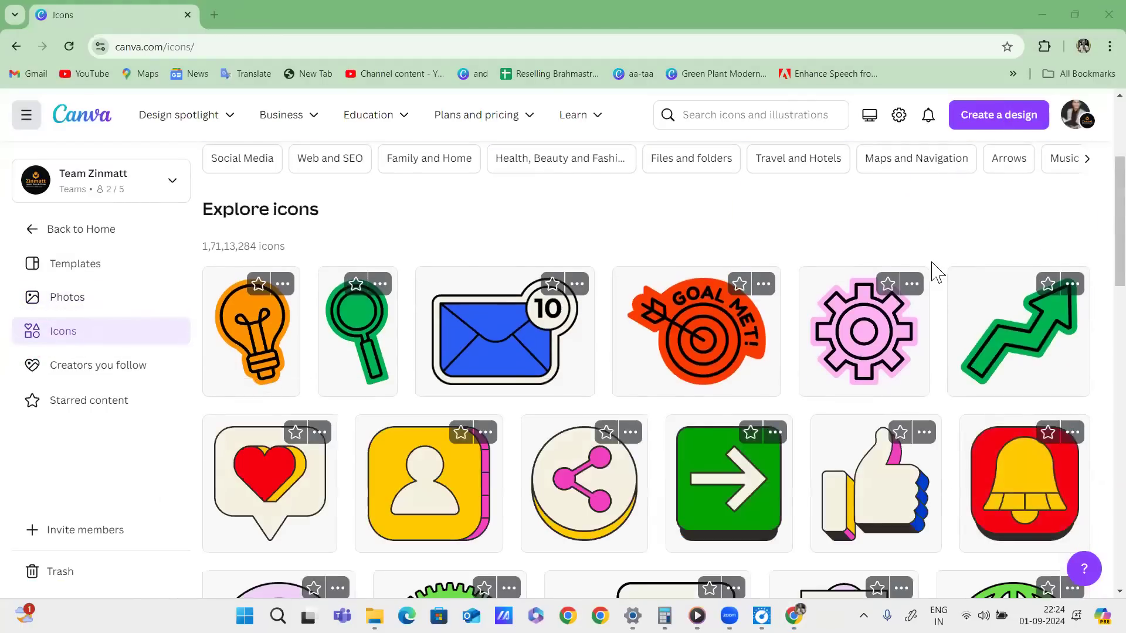
pyautogui.scroll(-9, 699, 268)
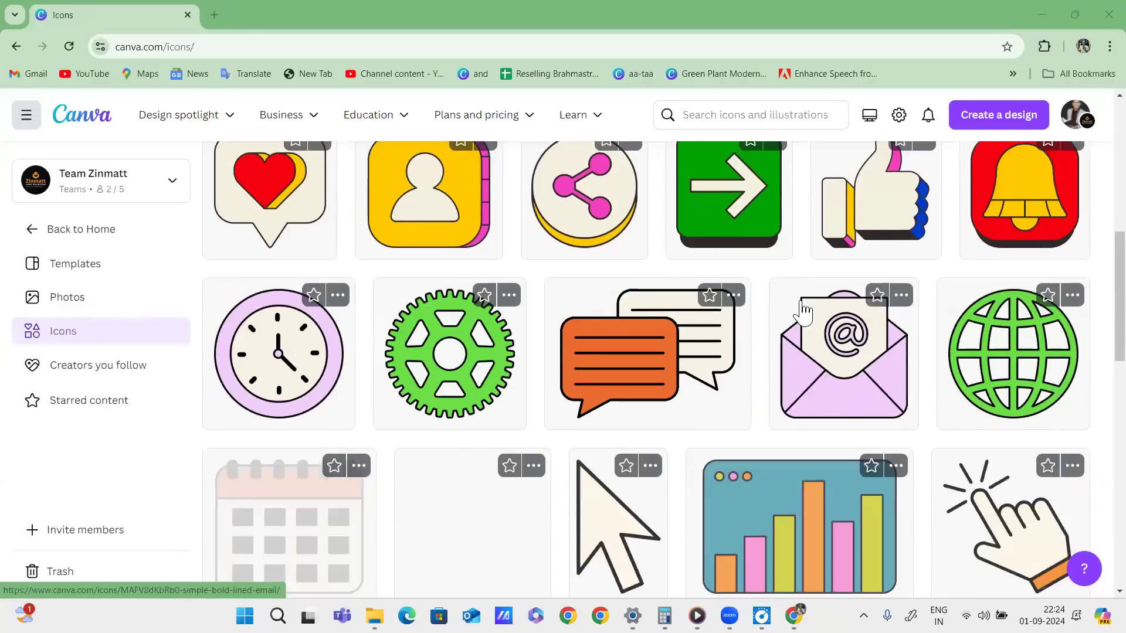
pyautogui.scroll(-6, 806, 313)
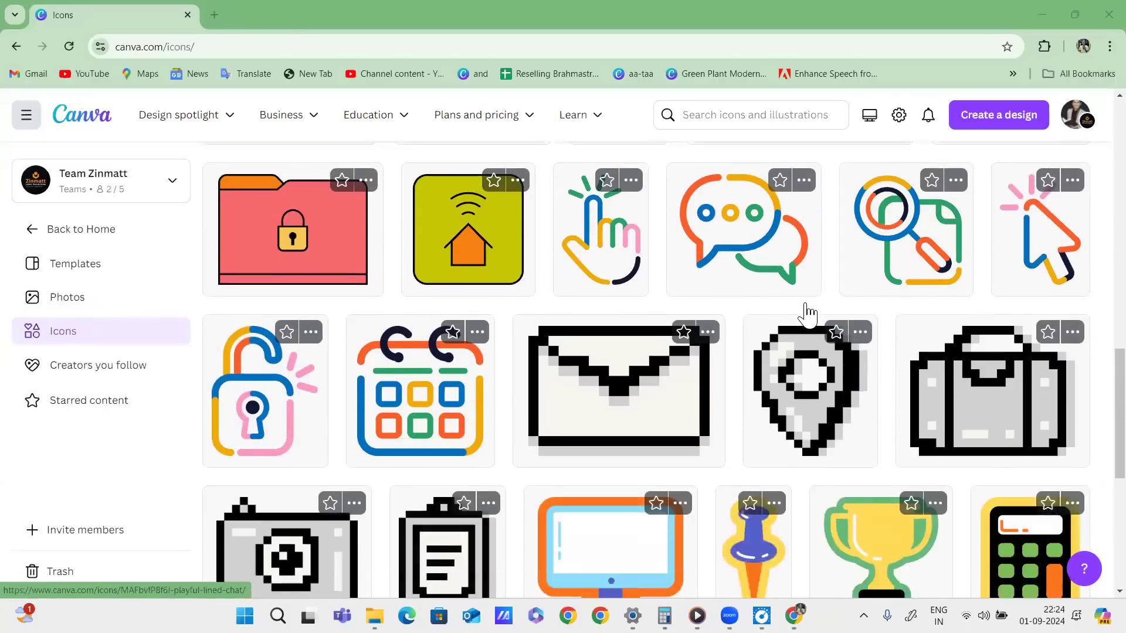
pyautogui.scroll(-11, 812, 314)
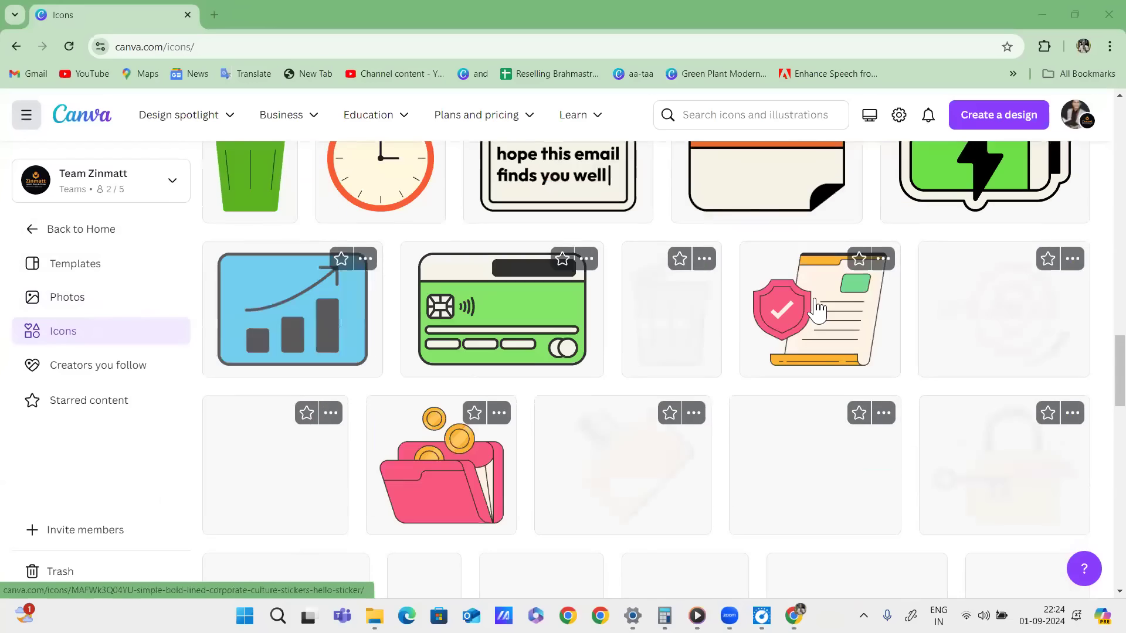
pyautogui.scroll(-11, 817, 311)
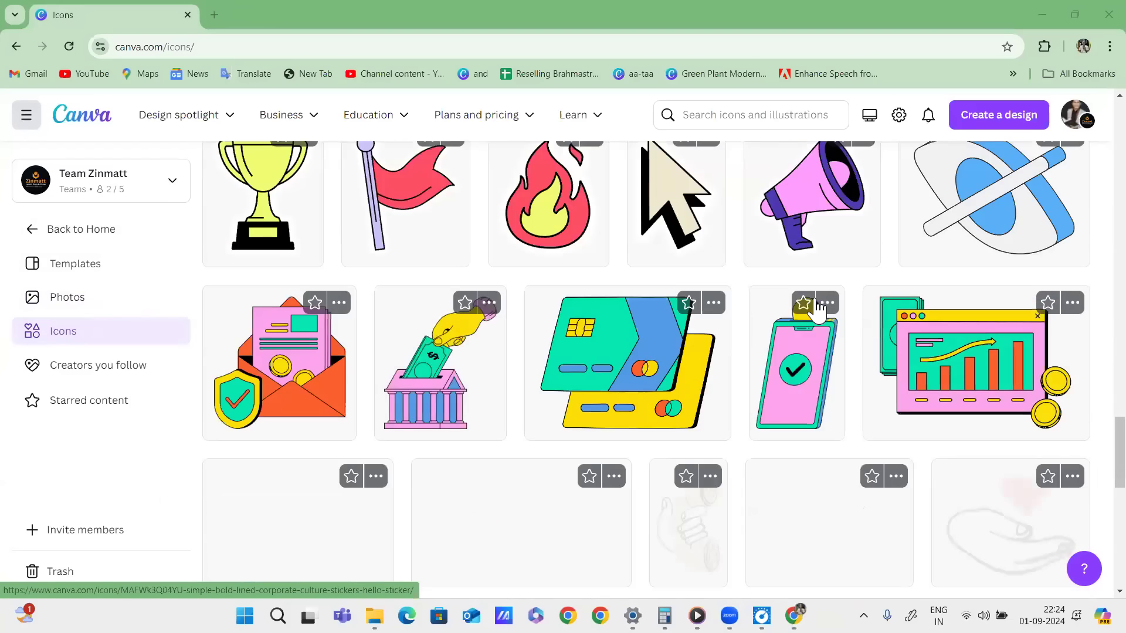
pyautogui.scroll(16, 818, 308)
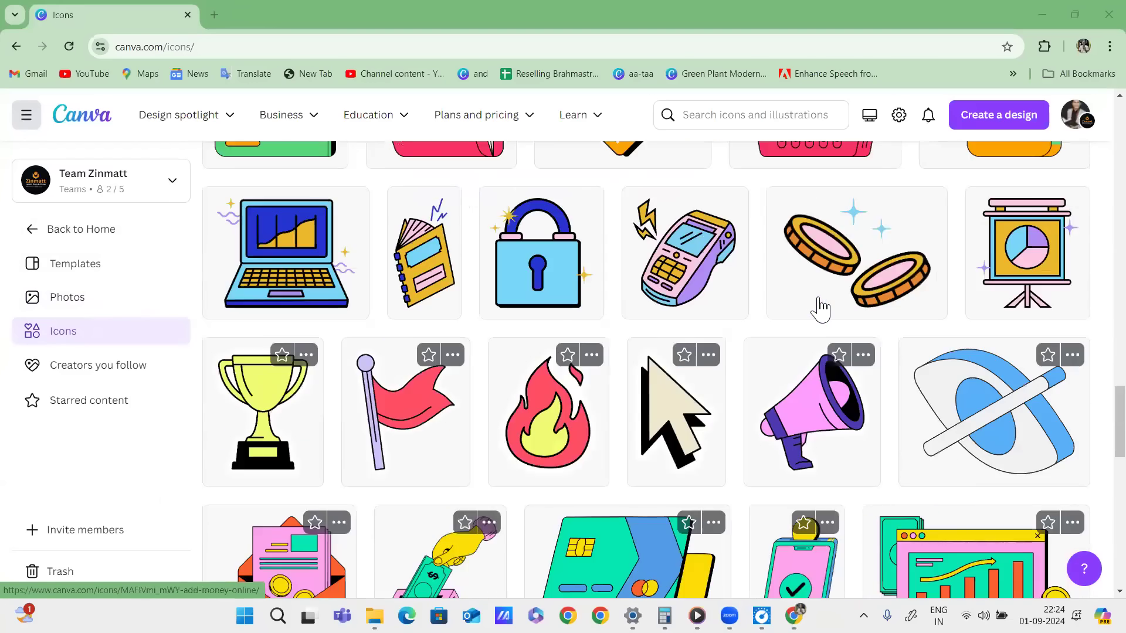
pyautogui.scroll(10, 837, 297)
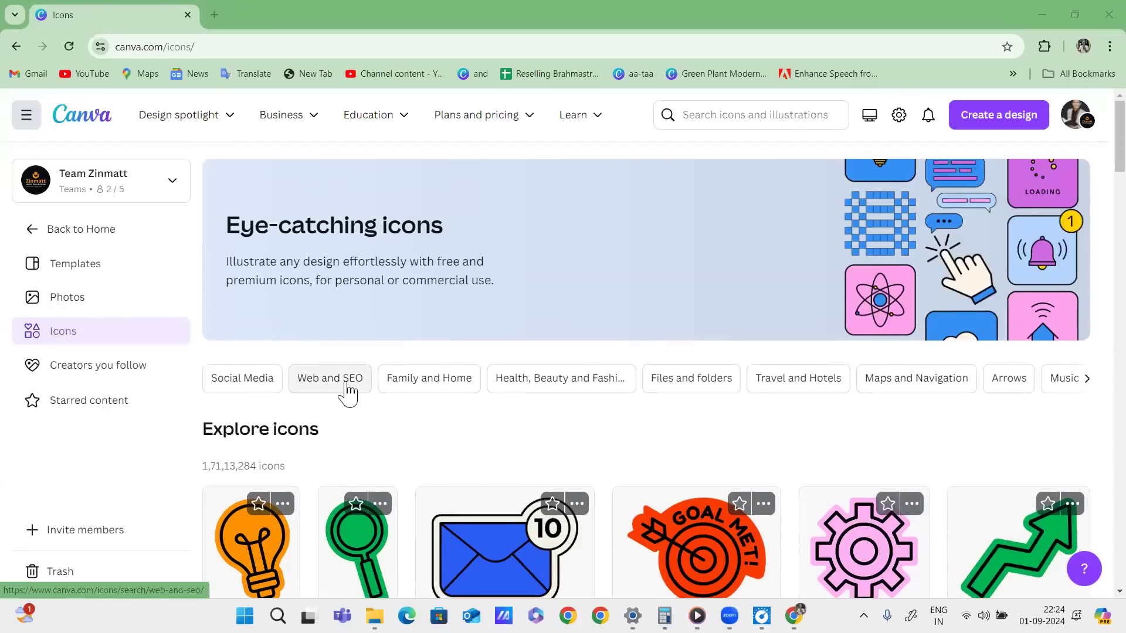
# View the Web and SEO icons, then return to the main Icons library.
pyautogui.click(347, 387)
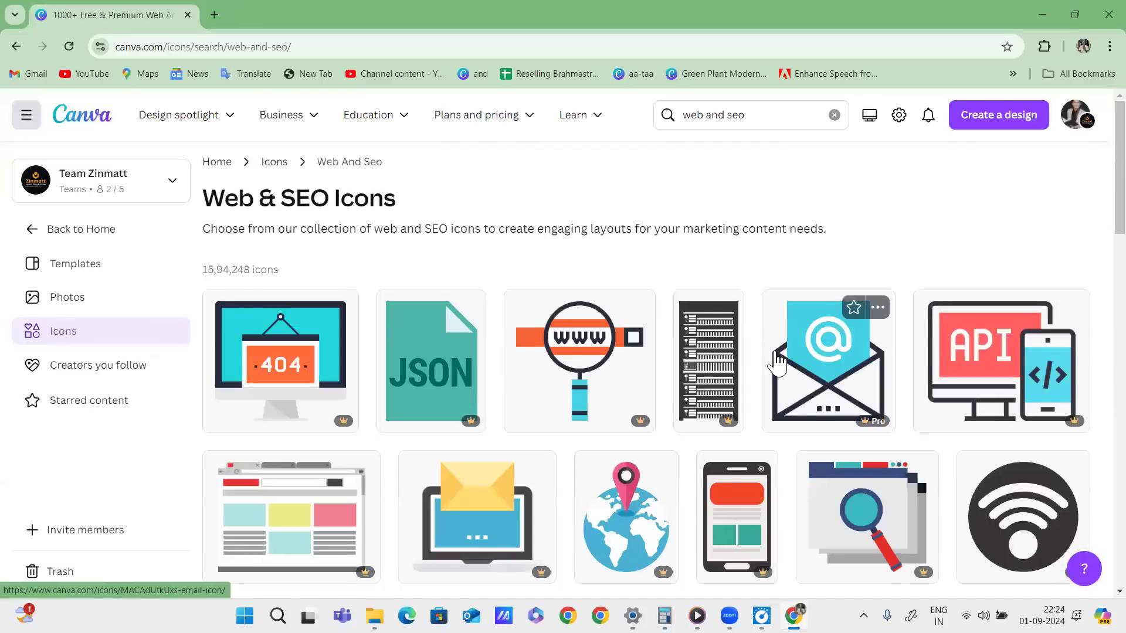
pyautogui.scroll(-6, 777, 362)
pyautogui.scroll(6, 789, 352)
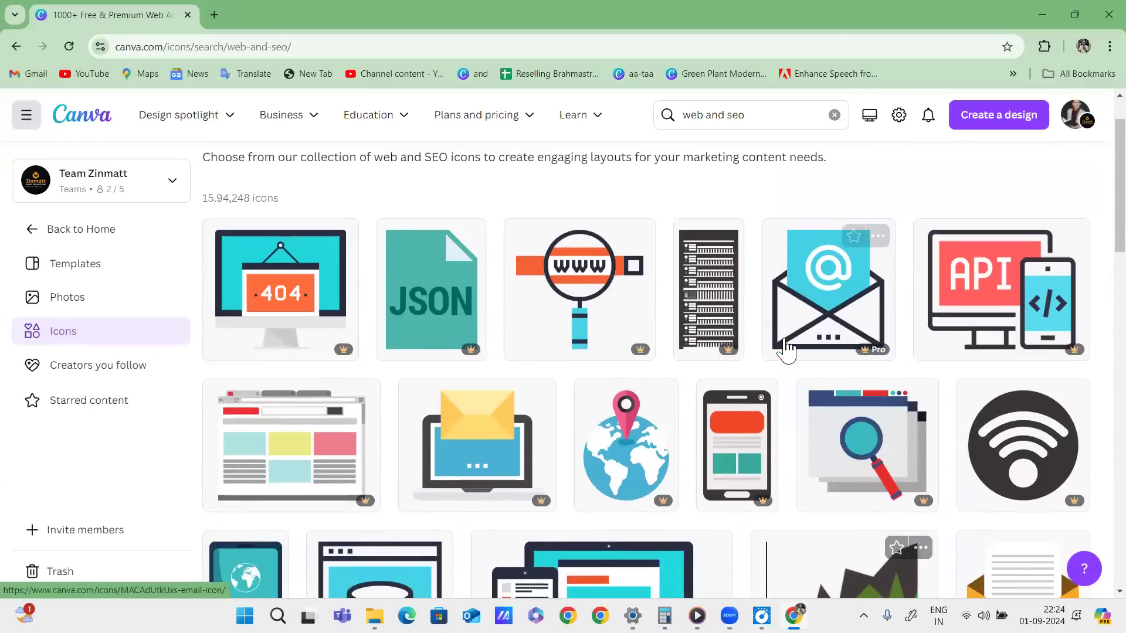
pyautogui.click(279, 162)
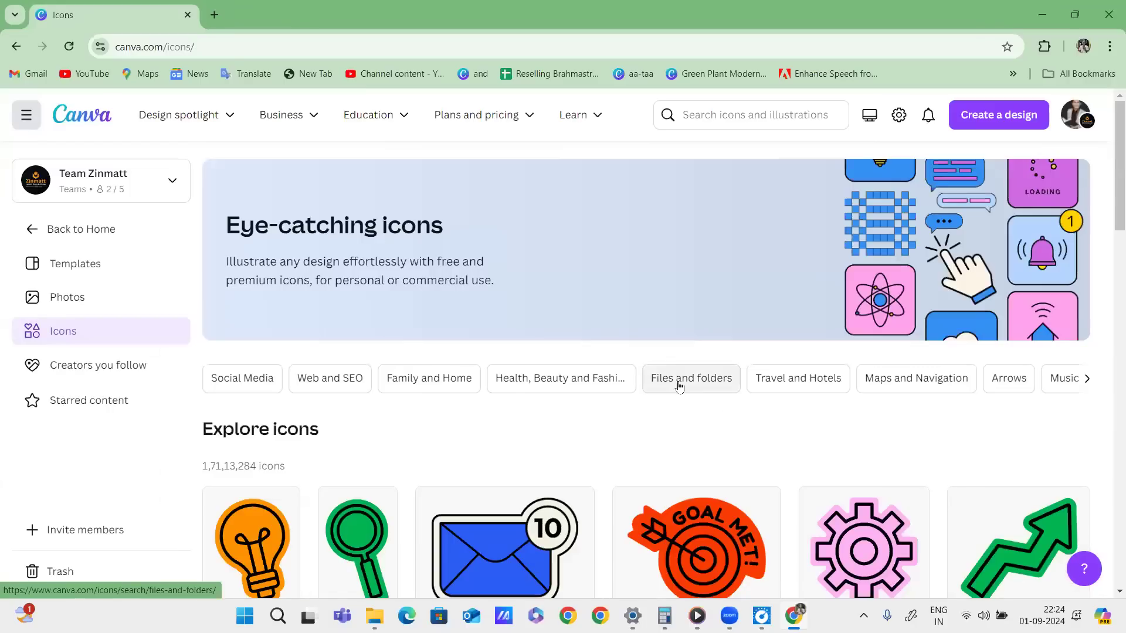
# Open the Health, Beauty and Fashion icons and scroll through the makeup, fitness and hair icons.
pyautogui.click(549, 381)
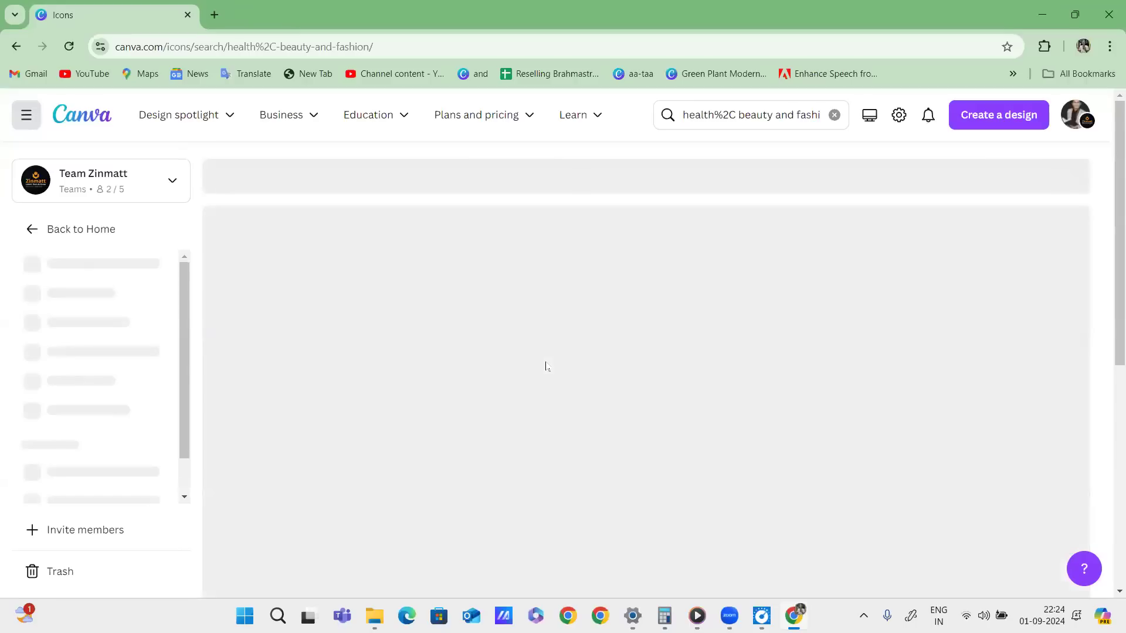
pyautogui.scroll(-10, 786, 352)
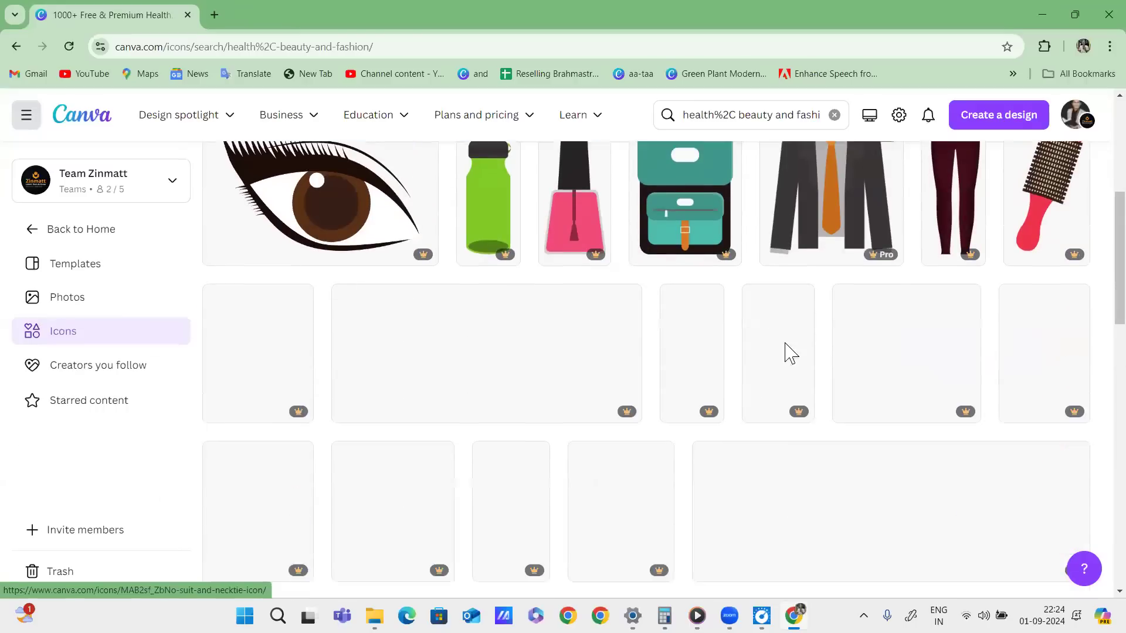
pyautogui.scroll(-7, 786, 352)
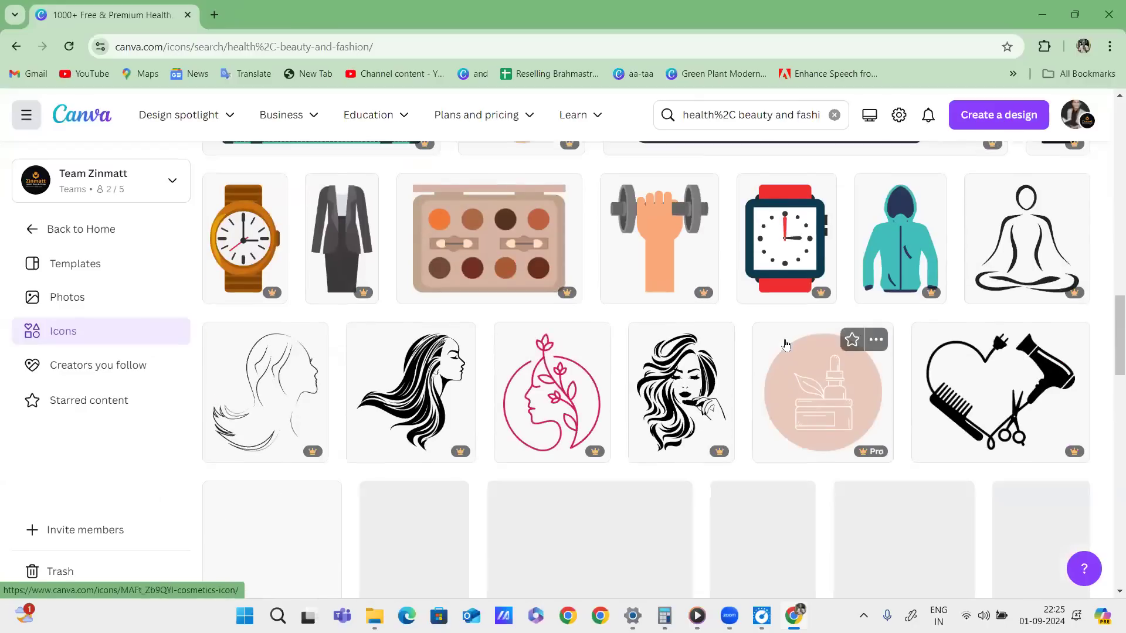
pyautogui.scroll(-6, 786, 344)
pyautogui.scroll(-5, 786, 344)
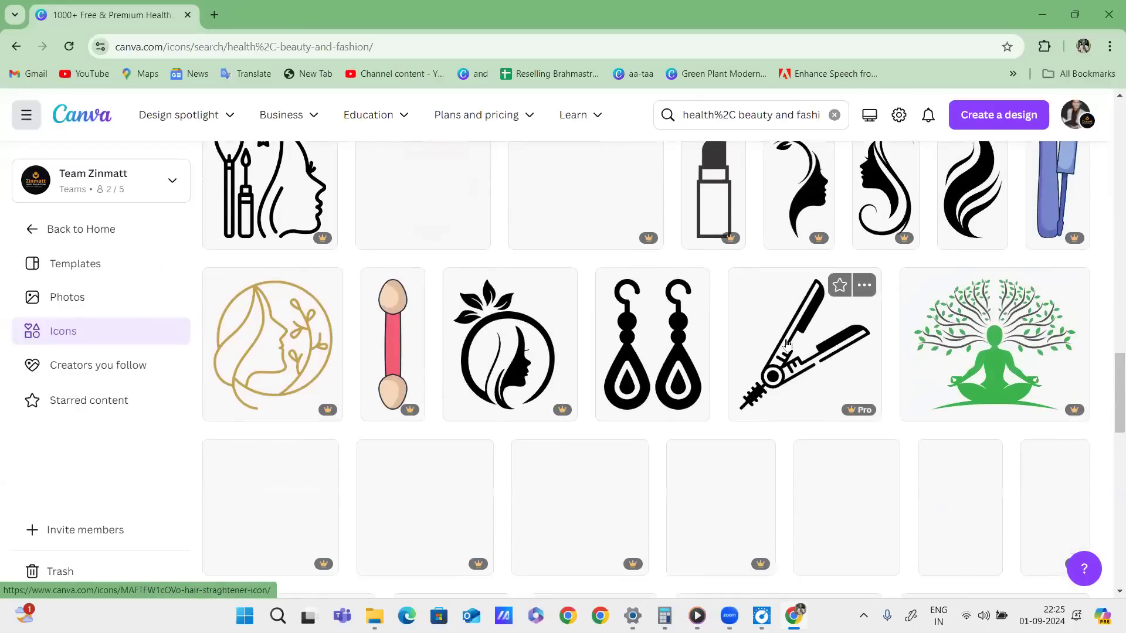
pyautogui.scroll(-8, 789, 346)
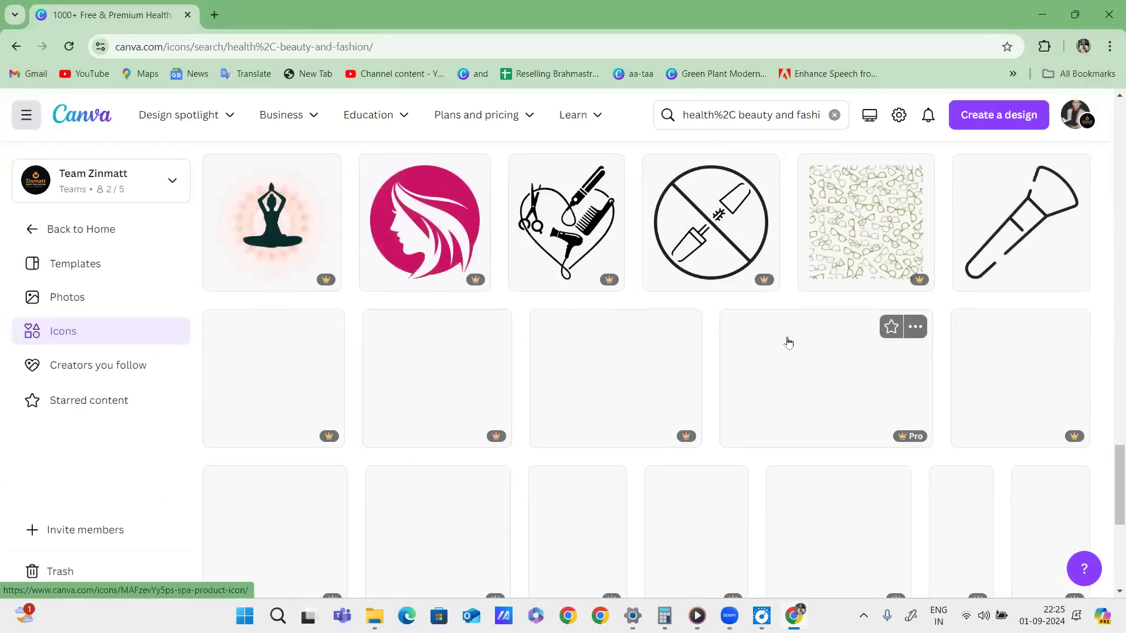
# Return to Home, then annotate Templates and Brand, writing 'Logo' beside Brand.
pyautogui.click(45, 241)
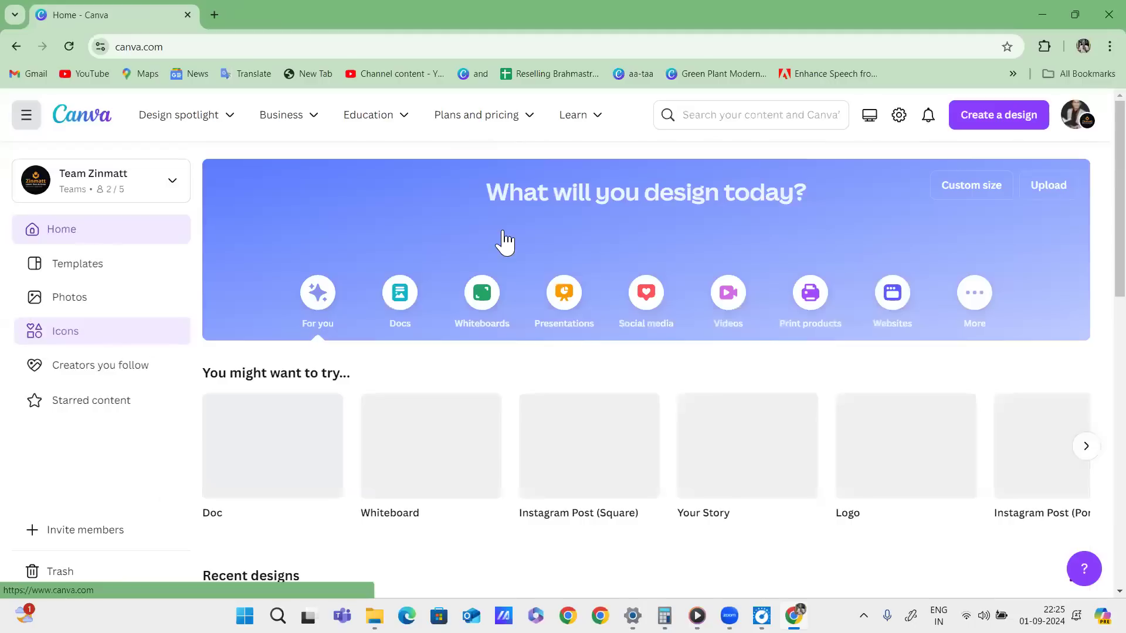
pyautogui.moveTo(28, 350); pyautogui.dragTo(128, 346)
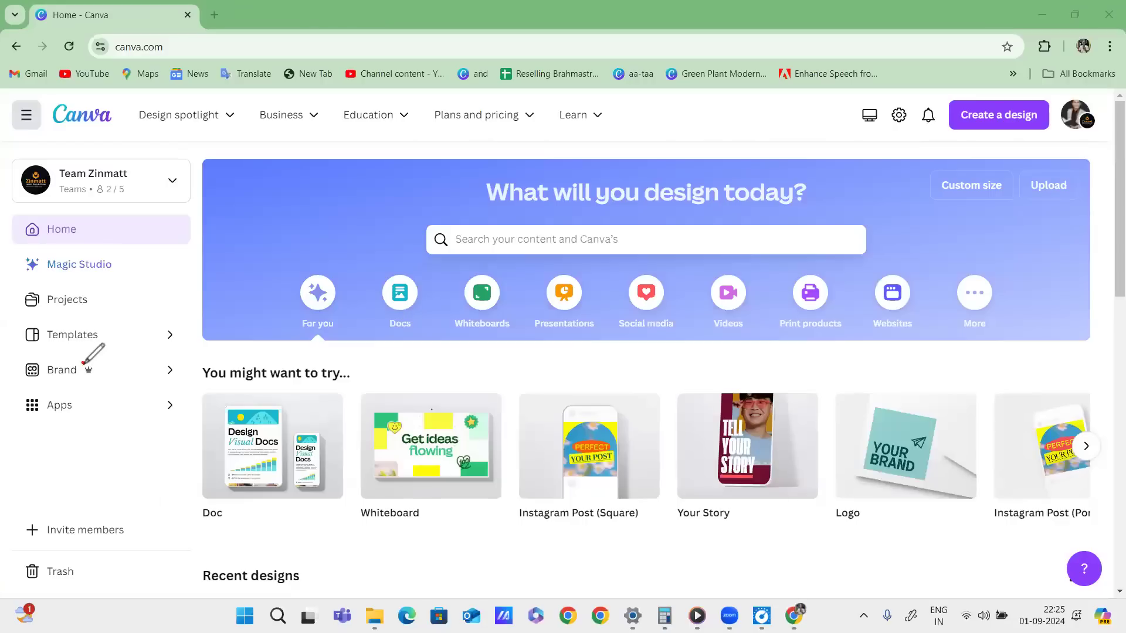
pyautogui.moveTo(84, 364); pyautogui.dragTo(86, 362)
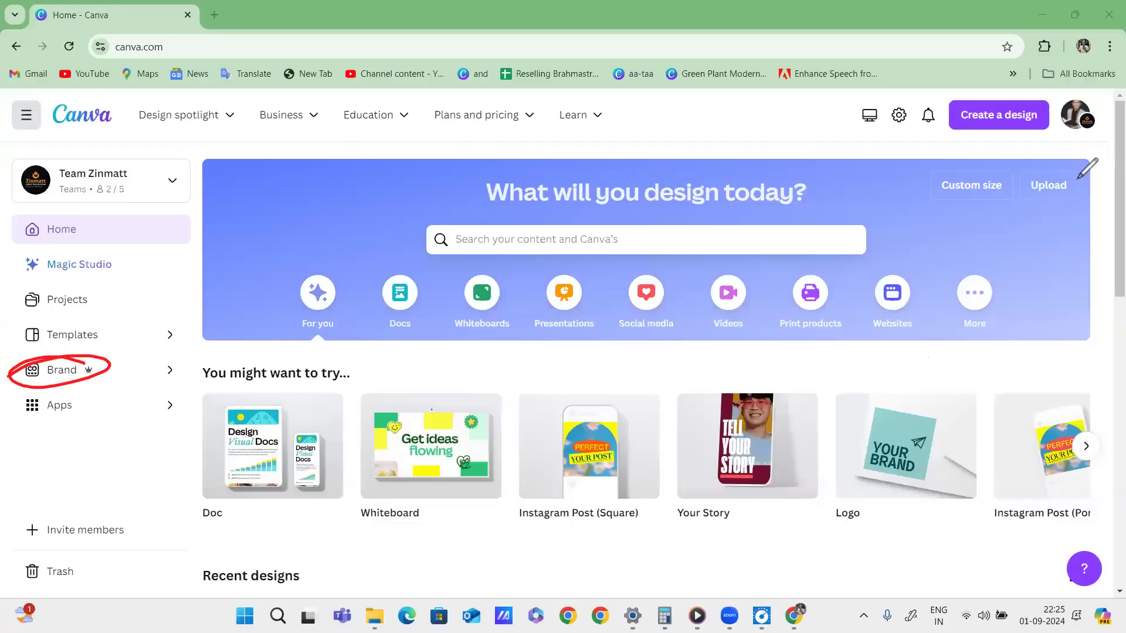
pyautogui.moveTo(89, 369)
pyautogui.mouseDown()
pyautogui.moveTo(105, 433)
pyautogui.moveTo(115, 406)
pyautogui.moveTo(170, 380)
pyautogui.mouseUp()
pyautogui.moveTo(125, 415)
pyautogui.mouseDown()
pyautogui.moveTo(176, 363)
pyautogui.moveTo(177, 383)
pyautogui.mouseUp()
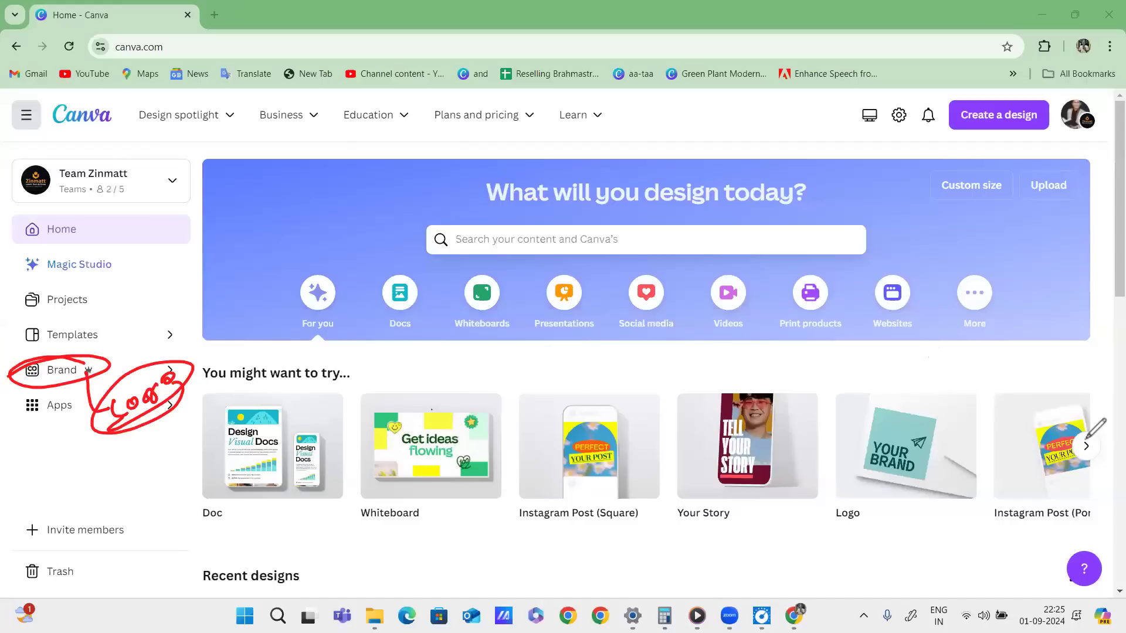
# Box, scribble and circle the 'What will you design today?' heading in red pen, then clear it all.
pyautogui.moveTo(698, 114)
pyautogui.mouseDown()
pyautogui.moveTo(780, 100)
pyautogui.moveTo(798, 147)
pyautogui.moveTo(687, 223)
pyautogui.mouseUp()
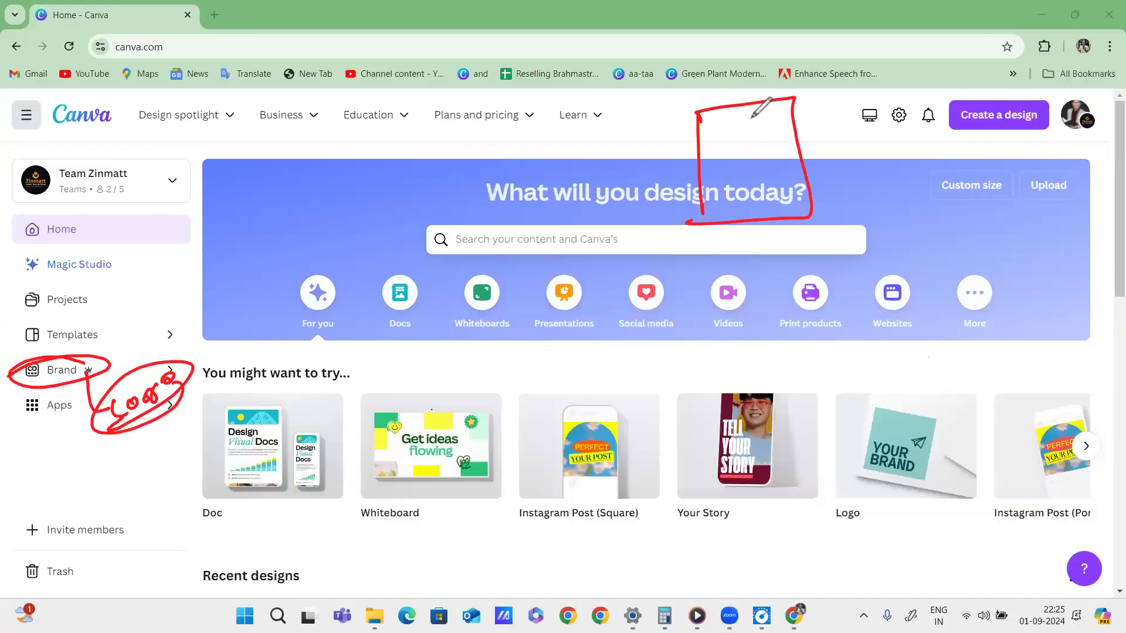
pyautogui.moveTo(752, 120)
pyautogui.mouseDown()
pyautogui.moveTo(764, 153)
pyautogui.moveTo(798, 144)
pyautogui.mouseUp()
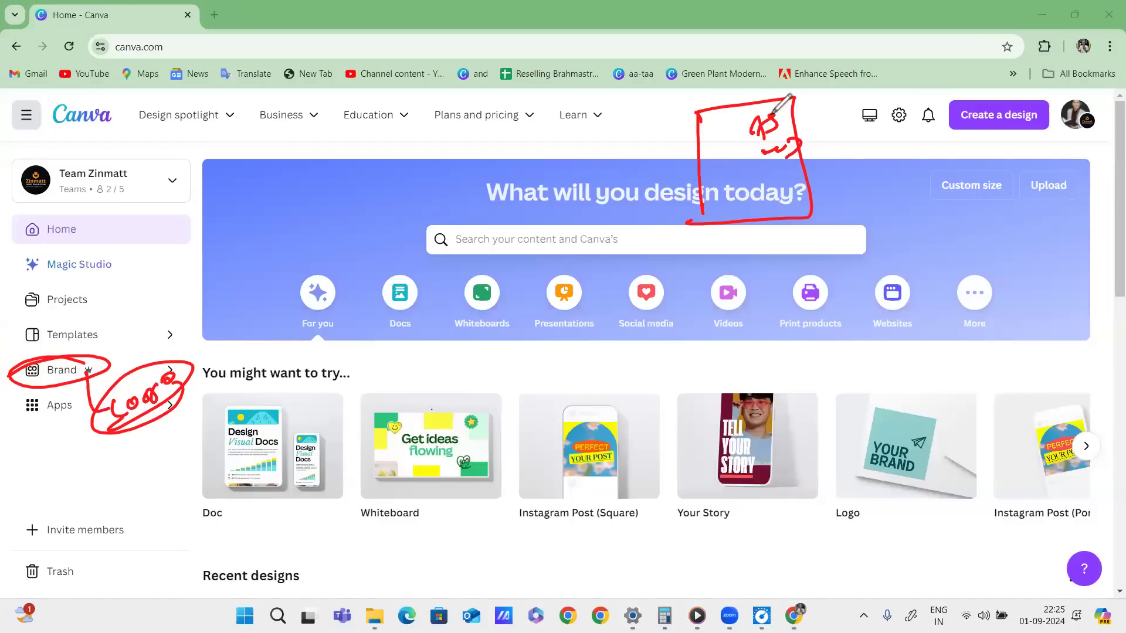
pyautogui.moveTo(781, 114)
pyautogui.mouseDown()
pyautogui.moveTo(766, 154)
pyautogui.moveTo(779, 173)
pyautogui.mouseUp()
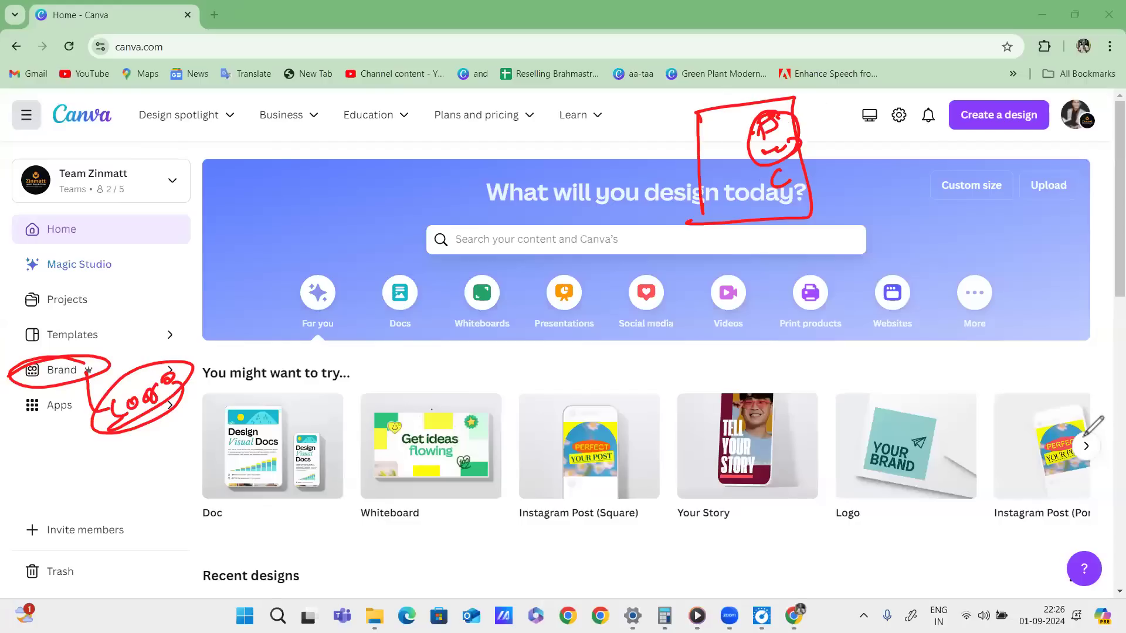
pyautogui.click(1060, 430)
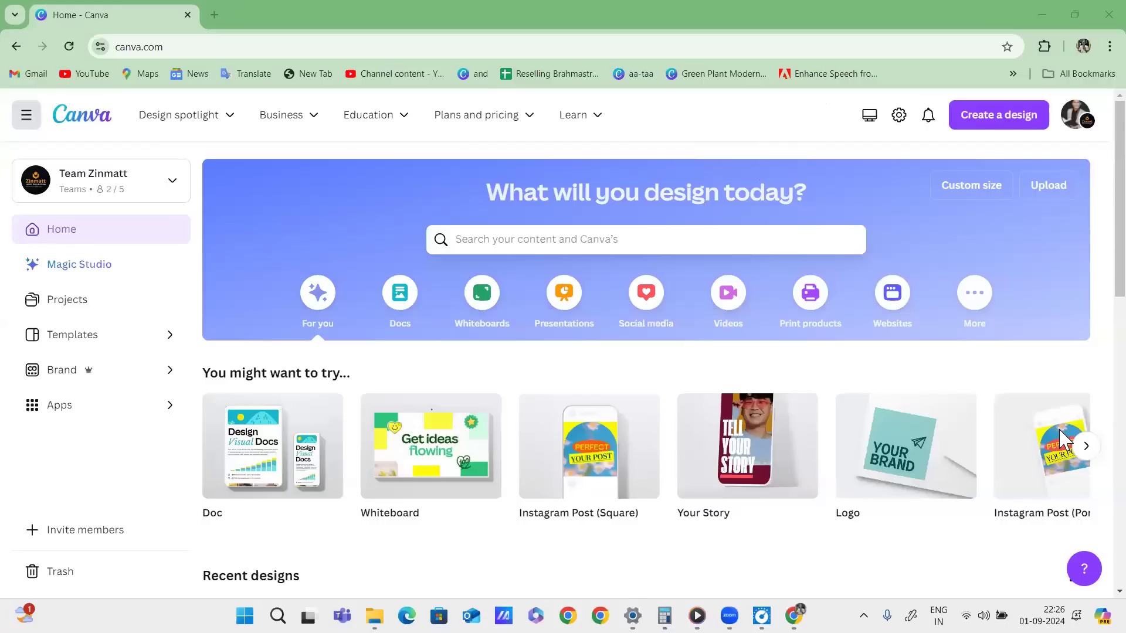
# Open the team's Brand Kit from the Brand section and scroll to the uploaded logos.
pyautogui.click(94, 381)
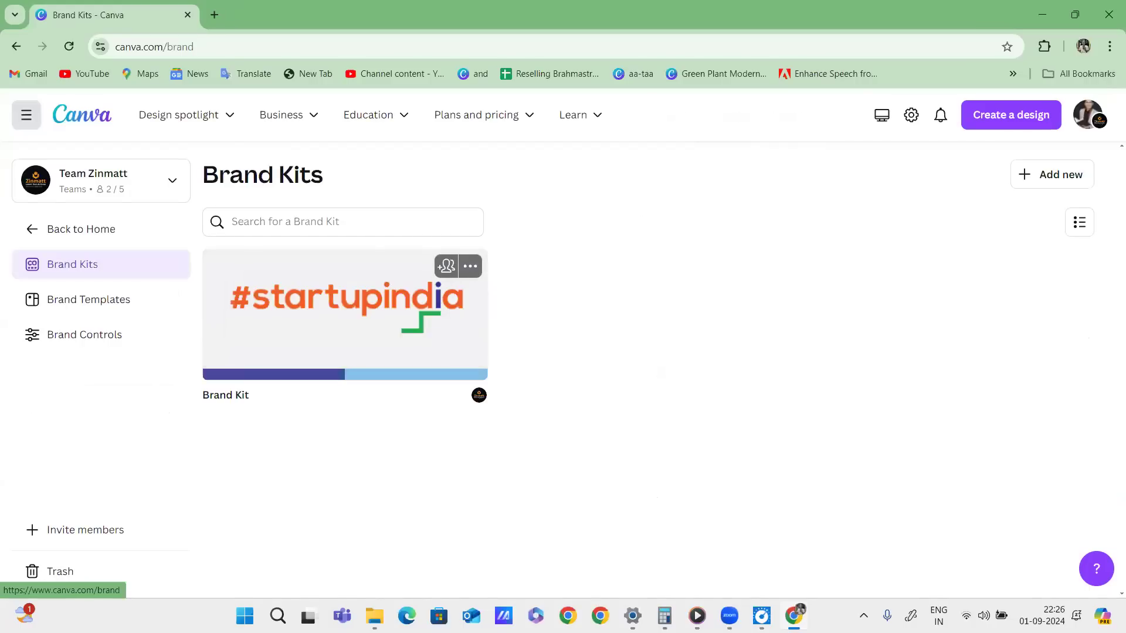
pyautogui.click(344, 311)
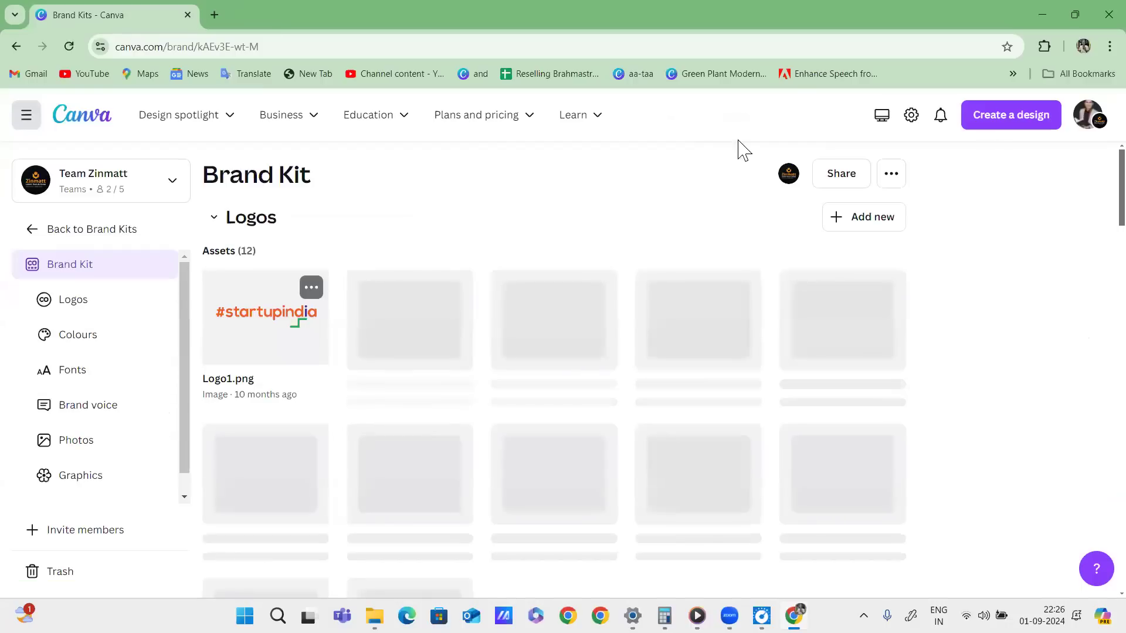
pyautogui.scroll(-4, 329, 325)
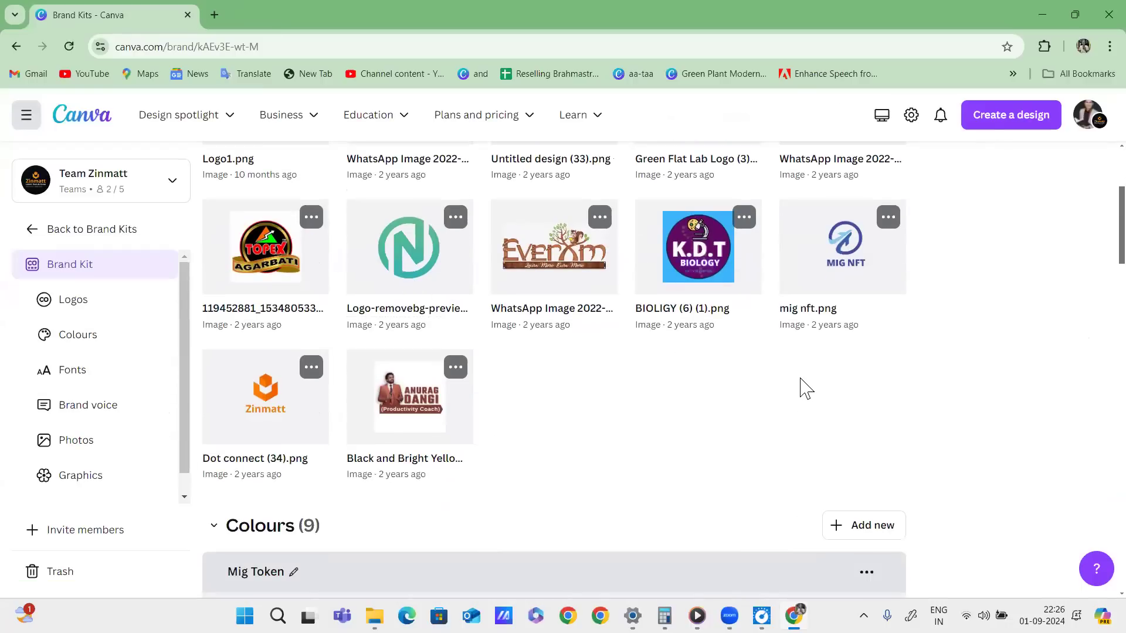
# Circle the Zinmatt logo in red and link it by a line to a handwritten note.
pyautogui.moveTo(292, 356)
pyautogui.mouseDown()
pyautogui.moveTo(186, 419)
pyautogui.moveTo(217, 461)
pyautogui.moveTo(244, 360)
pyautogui.mouseUp()
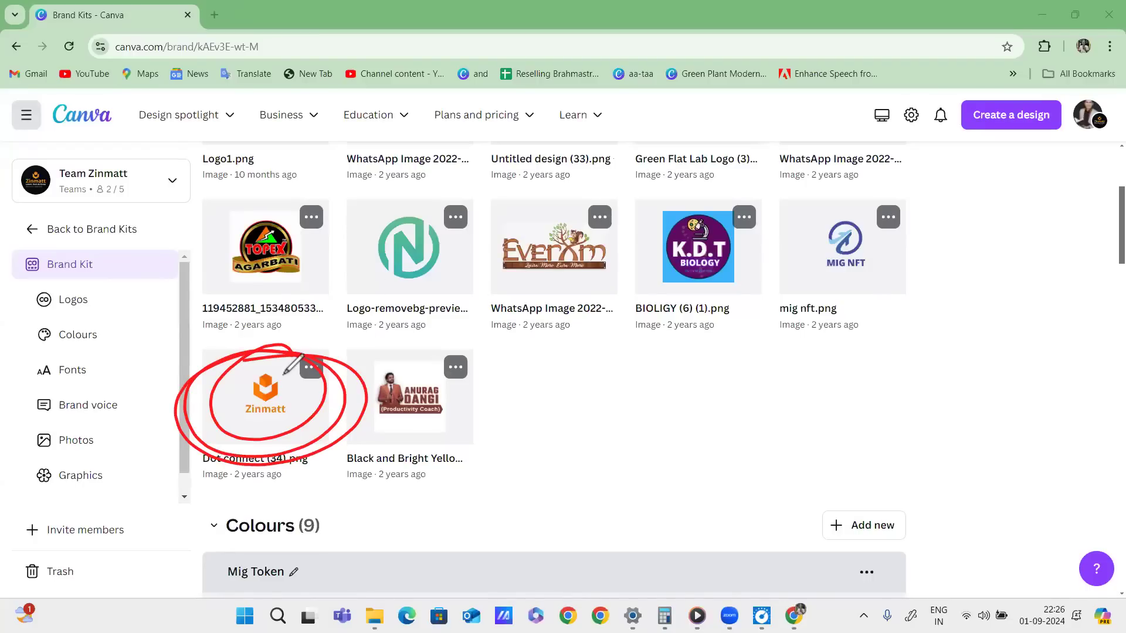
pyautogui.moveTo(296, 366)
pyautogui.mouseDown()
pyautogui.moveTo(284, 374)
pyautogui.moveTo(311, 370)
pyautogui.mouseUp()
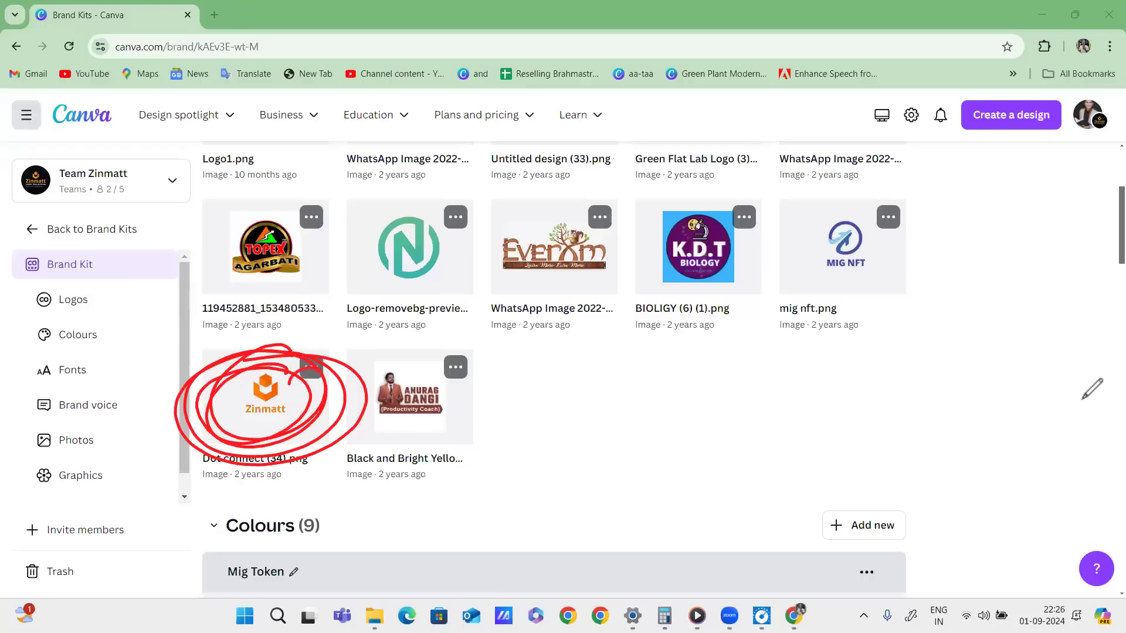
pyautogui.press('Escape')
pyautogui.hotkey('ctrl', '2')
pyautogui.moveTo(284, 365); pyautogui.dragTo(244, 359)
pyautogui.moveTo(332, 368); pyautogui.dragTo(715, 356)
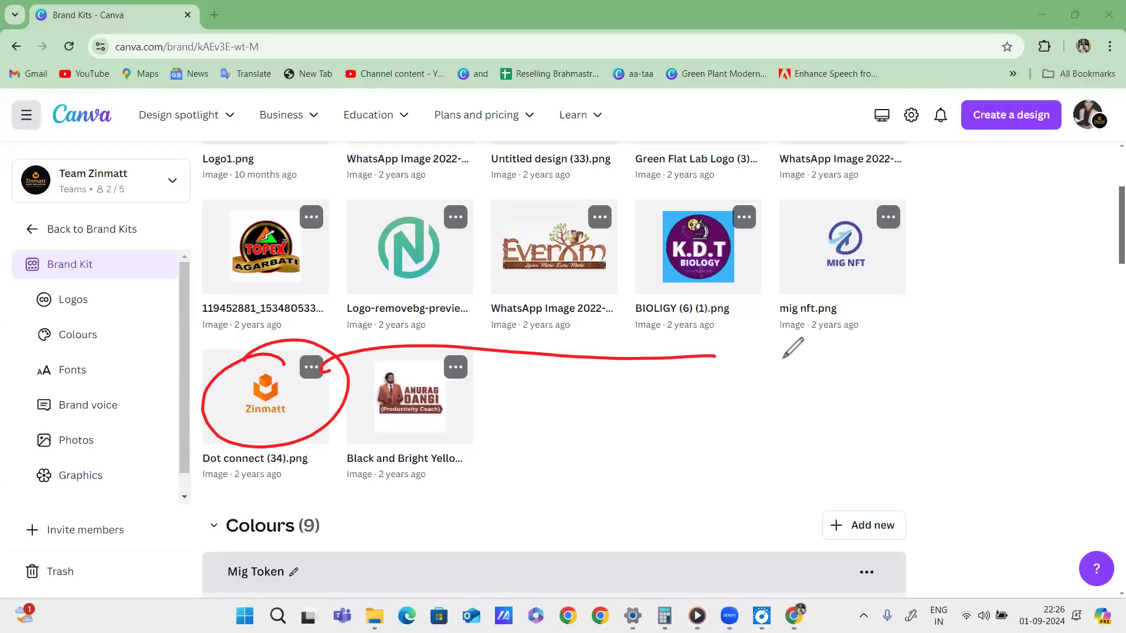
pyautogui.moveTo(751, 337)
pyautogui.mouseDown()
pyautogui.moveTo(784, 333)
pyautogui.moveTo(805, 349)
pyautogui.moveTo(843, 340)
pyautogui.mouseUp()
pyautogui.moveTo(866, 322)
pyautogui.mouseDown()
pyautogui.moveTo(862, 363)
pyautogui.moveTo(916, 334)
pyautogui.mouseUp()
pyautogui.moveTo(946, 318)
pyautogui.mouseDown()
pyautogui.moveTo(937, 358)
pyautogui.moveTo(980, 328)
pyautogui.mouseUp()
pyautogui.moveTo(997, 308)
pyautogui.mouseDown()
pyautogui.moveTo(1011, 332)
pyautogui.moveTo(1058, 322)
pyautogui.mouseUp()
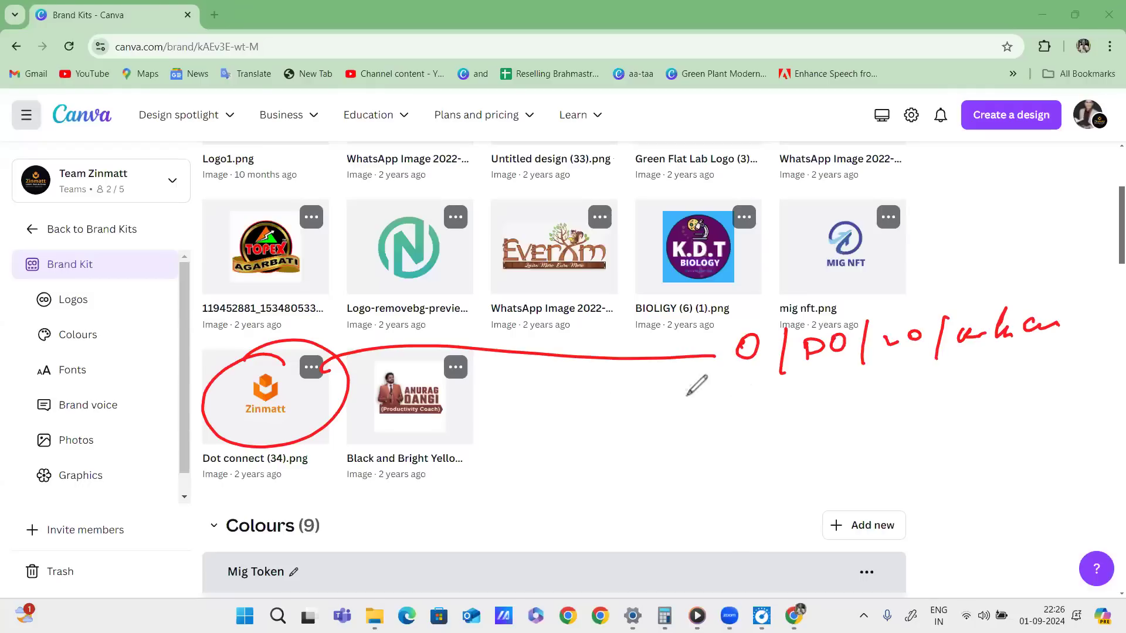
pyautogui.moveTo(297, 359)
pyautogui.mouseDown()
pyautogui.moveTo(212, 431)
pyautogui.moveTo(183, 396)
pyautogui.mouseUp()
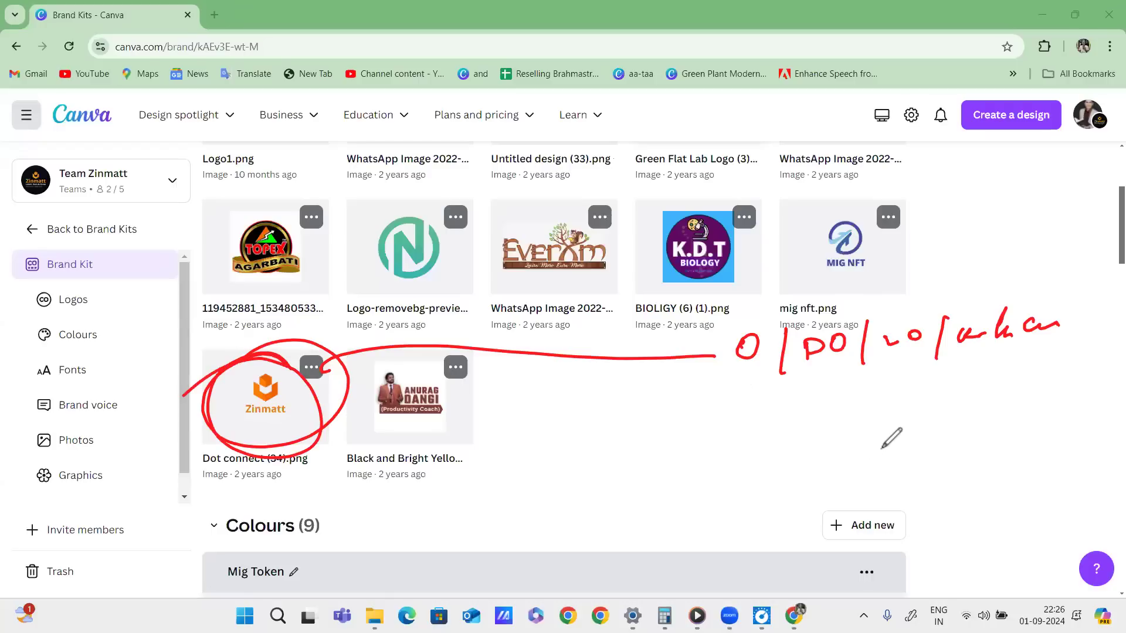
pyautogui.moveTo(718, 369)
pyautogui.mouseDown()
pyautogui.moveTo(751, 320)
pyautogui.moveTo(833, 381)
pyautogui.mouseUp()
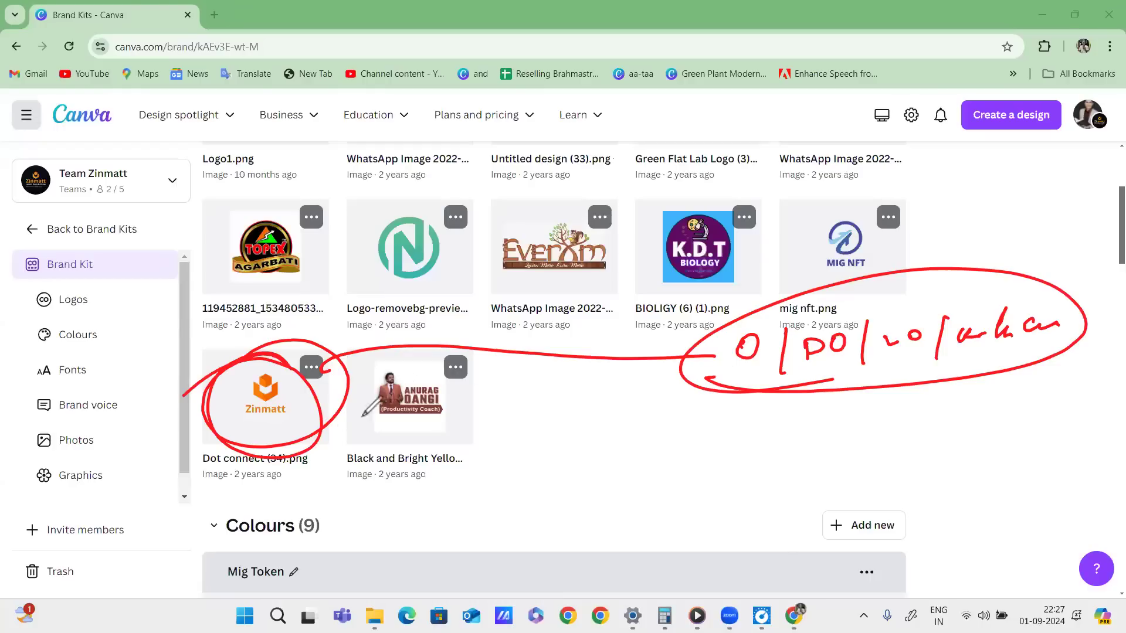
# Draw another red line and note from the Zinmatt logo, underline it, then clear all markings.
pyautogui.moveTo(304, 414)
pyautogui.mouseDown()
pyautogui.moveTo(332, 435)
pyautogui.moveTo(596, 437)
pyautogui.moveTo(631, 420)
pyautogui.moveTo(649, 427)
pyautogui.moveTo(679, 402)
pyautogui.moveTo(616, 464)
pyautogui.mouseUp()
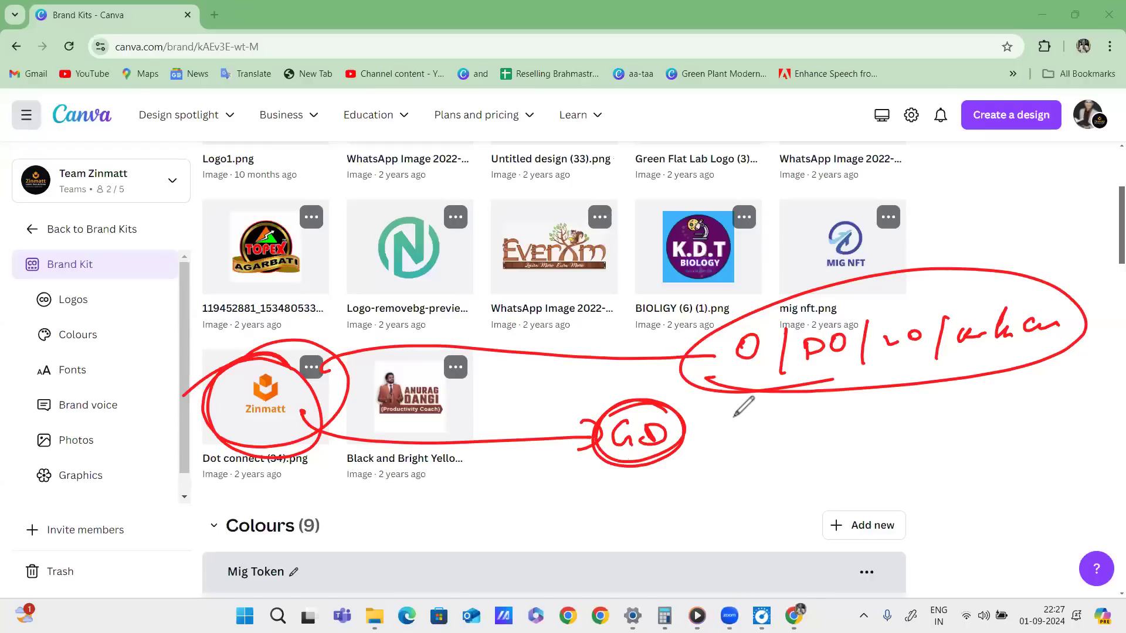
pyautogui.moveTo(748, 377); pyautogui.dragTo(1027, 365)
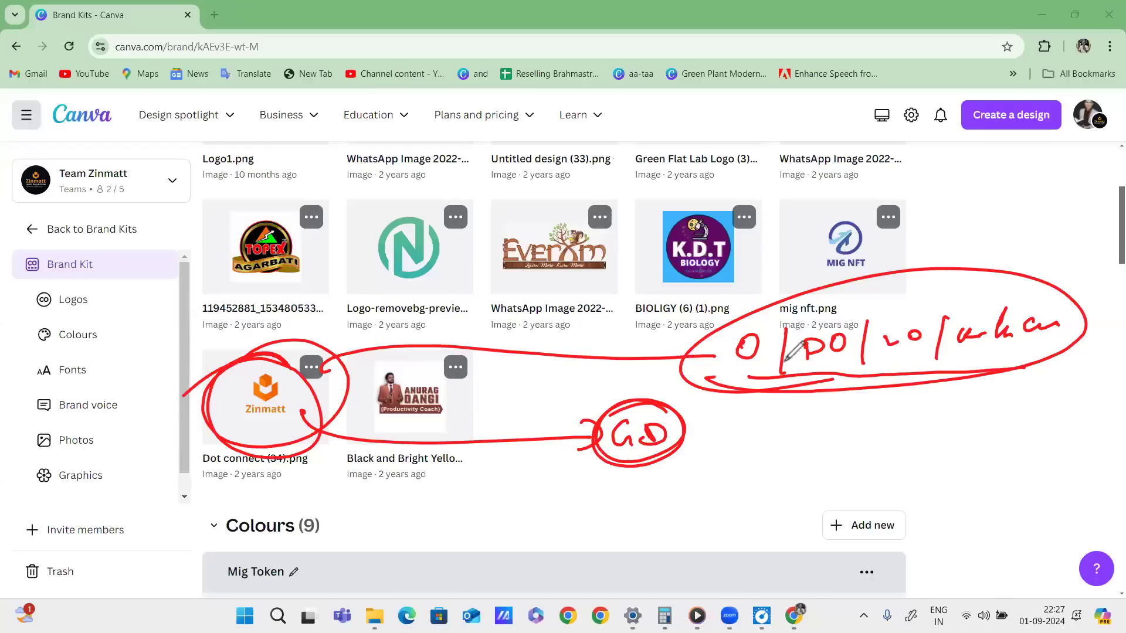
pyautogui.moveTo(719, 388); pyautogui.dragTo(1026, 367)
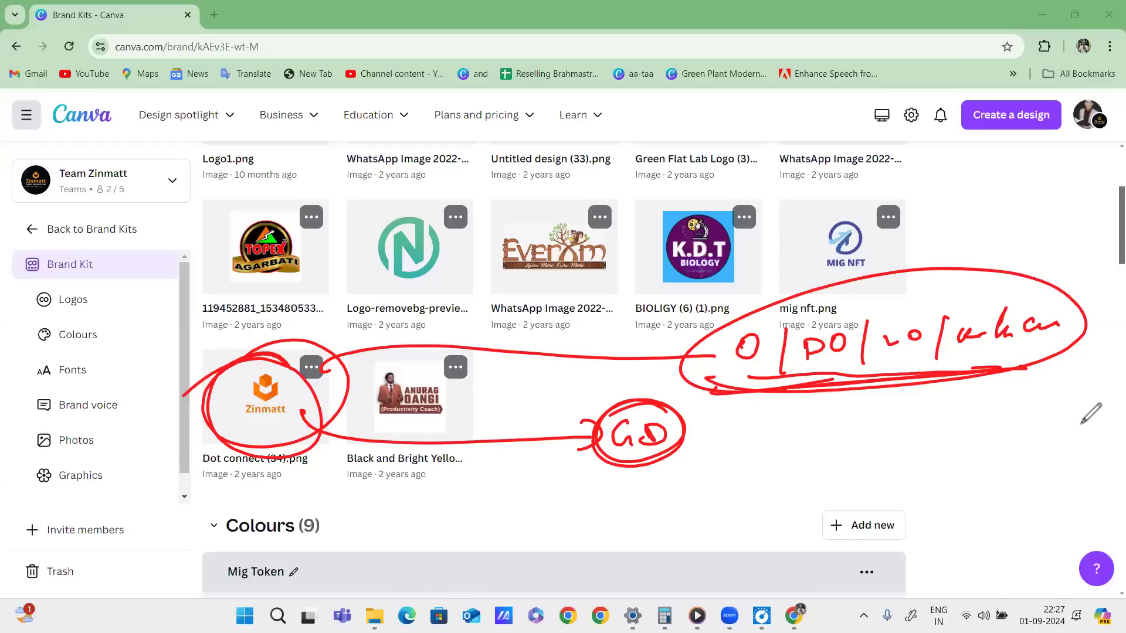
pyautogui.press('e')
pyautogui.moveTo(275, 369)
pyautogui.mouseDown()
pyautogui.moveTo(307, 429)
pyautogui.moveTo(277, 448)
pyautogui.moveTo(316, 419)
pyautogui.moveTo(311, 427)
pyautogui.moveTo(282, 345)
pyautogui.moveTo(411, 310)
pyautogui.moveTo(698, 397)
pyautogui.moveTo(727, 398)
pyautogui.moveTo(768, 369)
pyautogui.moveTo(784, 375)
pyautogui.mouseUp()
pyautogui.click(740, 384)
pyautogui.moveTo(715, 414); pyautogui.dragTo(826, 379)
pyautogui.moveTo(849, 349)
pyautogui.mouseDown()
pyautogui.moveTo(853, 360)
pyautogui.moveTo(878, 344)
pyautogui.mouseUp()
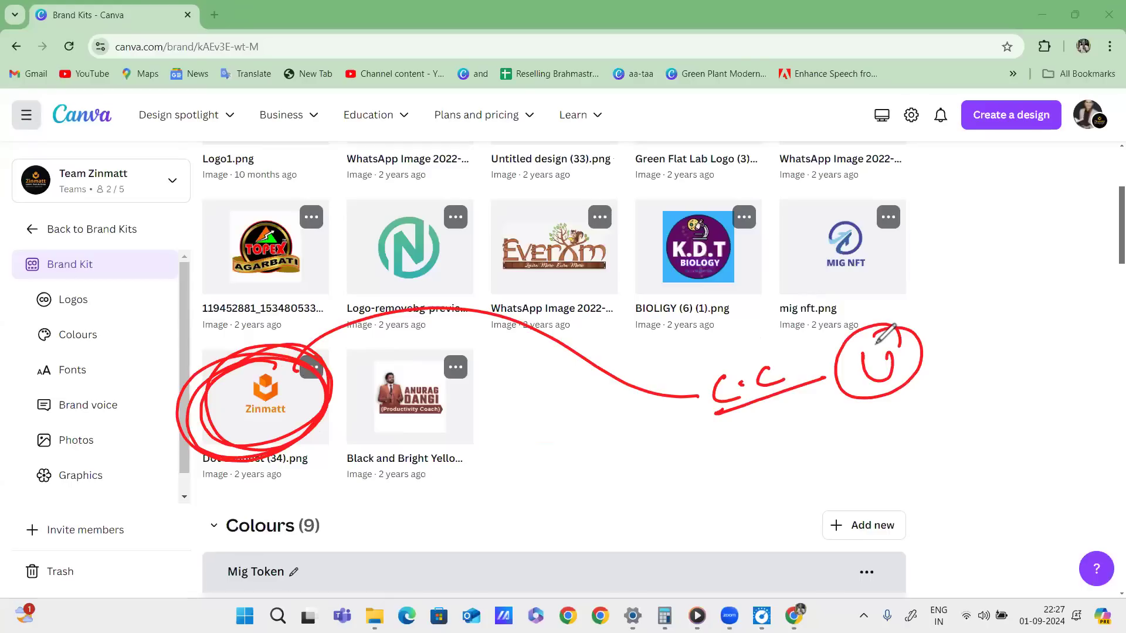
pyautogui.click(1083, 385)
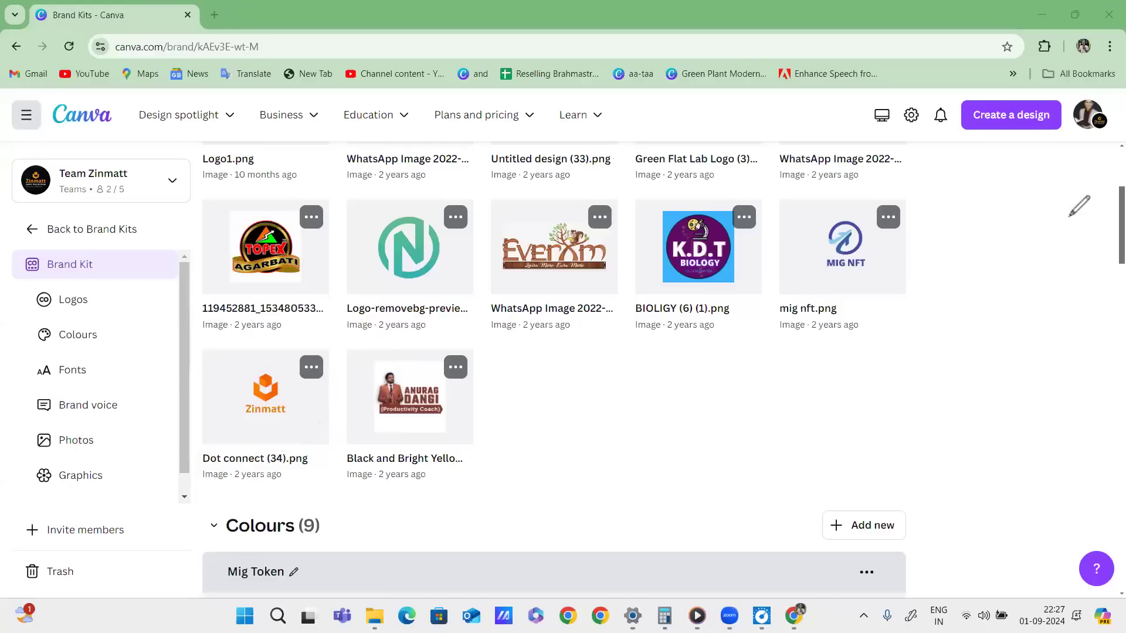
# Scroll to Colours, circle the #f26000 code and write #F26000 large in red pen.
pyautogui.scroll(-5, 772, 395)
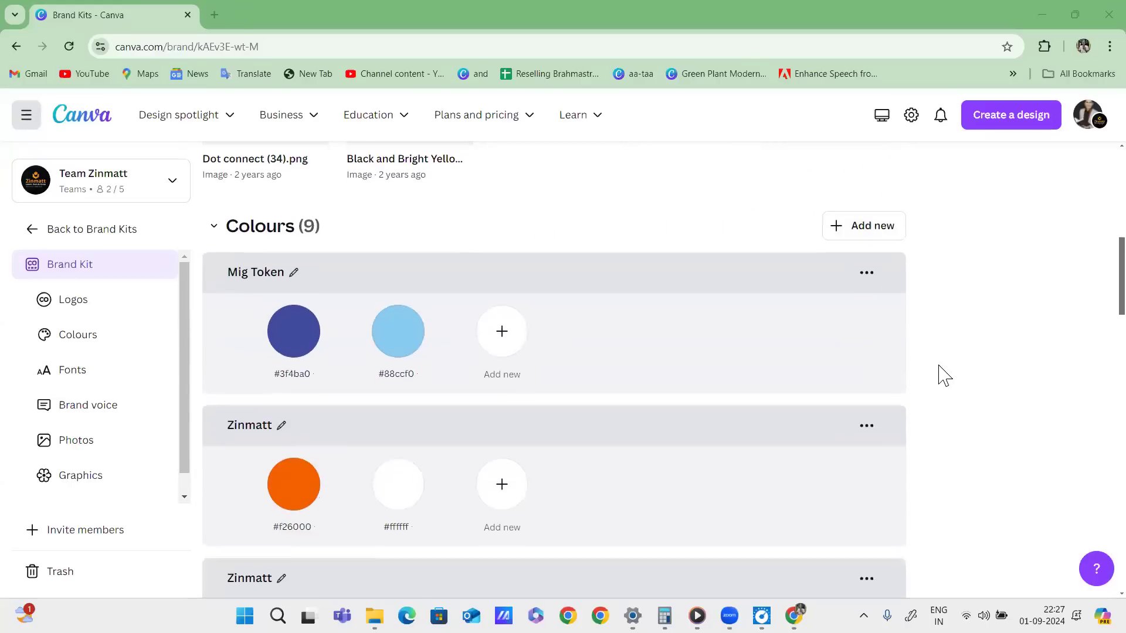
pyautogui.scroll(-1, 942, 374)
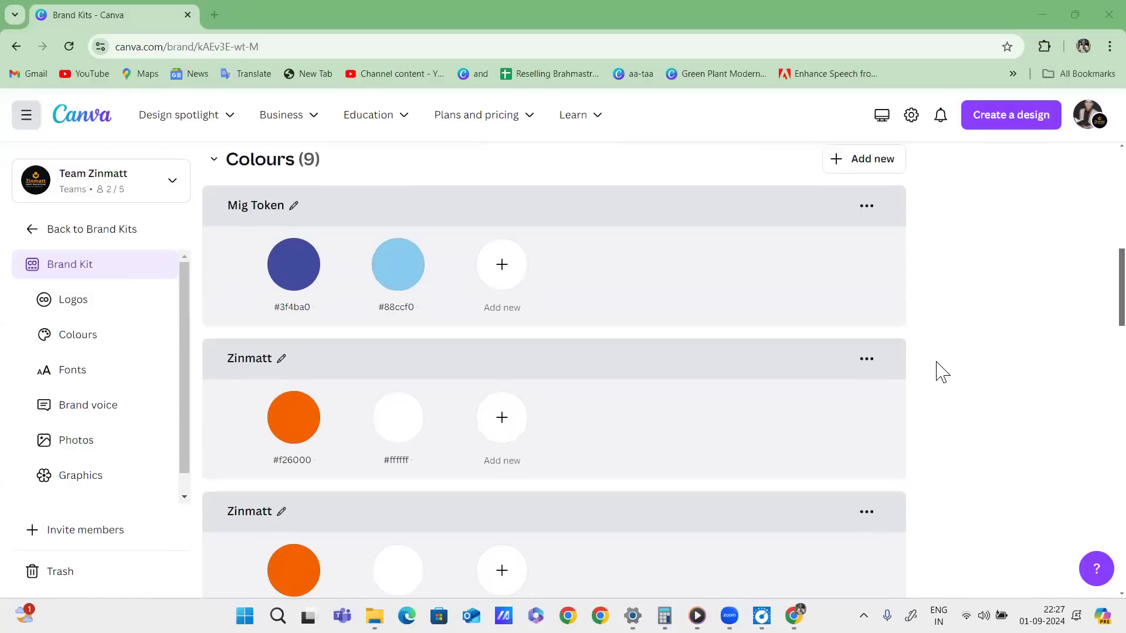
pyautogui.moveTo(315, 445)
pyautogui.mouseDown()
pyautogui.moveTo(231, 487)
pyautogui.moveTo(337, 454)
pyautogui.mouseUp()
pyautogui.moveTo(643, 294)
pyautogui.mouseDown()
pyautogui.moveTo(640, 332)
pyautogui.moveTo(662, 335)
pyautogui.mouseUp()
pyautogui.moveTo(628, 303); pyautogui.dragTo(666, 298)
pyautogui.moveTo(620, 338)
pyautogui.mouseDown()
pyautogui.moveTo(664, 320)
pyautogui.moveTo(692, 331)
pyautogui.mouseUp()
pyautogui.moveTo(679, 285); pyautogui.dragTo(719, 264)
pyautogui.moveTo(686, 302)
pyautogui.mouseDown()
pyautogui.moveTo(720, 274)
pyautogui.moveTo(756, 300)
pyautogui.mouseUp()
pyautogui.moveTo(774, 249); pyautogui.dragTo(762, 288)
pyautogui.moveTo(824, 281)
pyautogui.mouseDown()
pyautogui.moveTo(810, 251)
pyautogui.moveTo(824, 275)
pyautogui.mouseUp()
pyautogui.moveTo(856, 226); pyautogui.dragTo(897, 219)
pyautogui.moveTo(615, 258)
pyautogui.mouseDown()
pyautogui.moveTo(627, 364)
pyautogui.moveTo(842, 330)
pyautogui.mouseUp()
pyautogui.moveTo(776, 320)
pyautogui.mouseDown()
pyautogui.moveTo(870, 301)
pyautogui.moveTo(904, 309)
pyautogui.mouseUp()
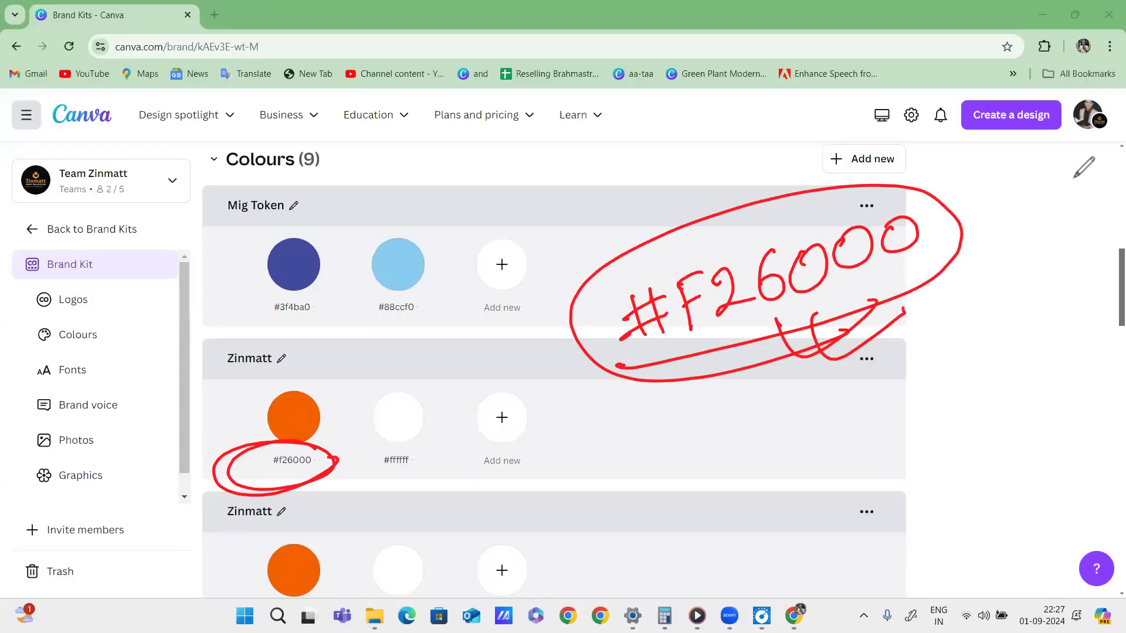
# Copy the #f26000 hex code into a new browser tab's address bar.
pyautogui.click(287, 461)
pyautogui.hotkey('ctrl', 'c')
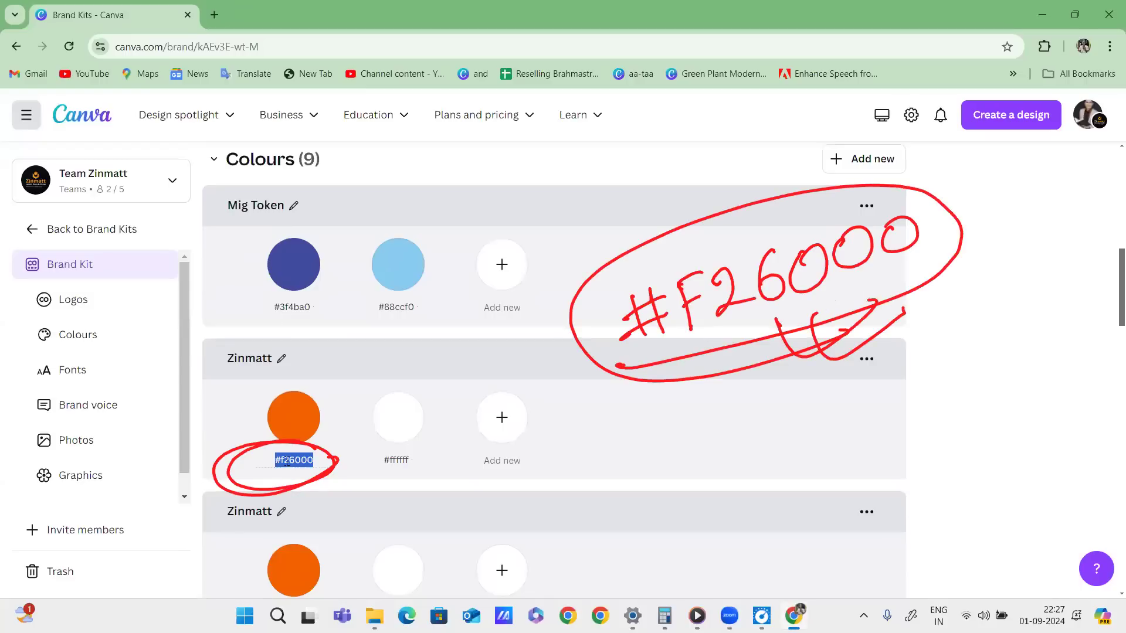
pyautogui.click(214, 15)
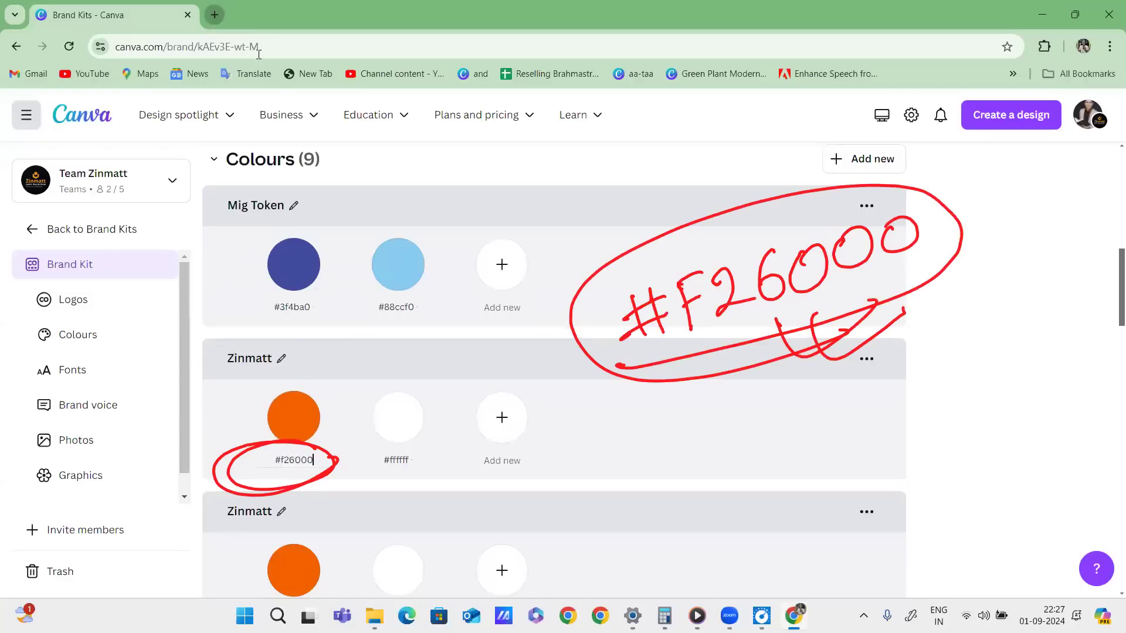
pyautogui.click(264, 47)
# Paste #f26000 and search Google for it.
pyautogui.hotkey('ctrl', 'v')
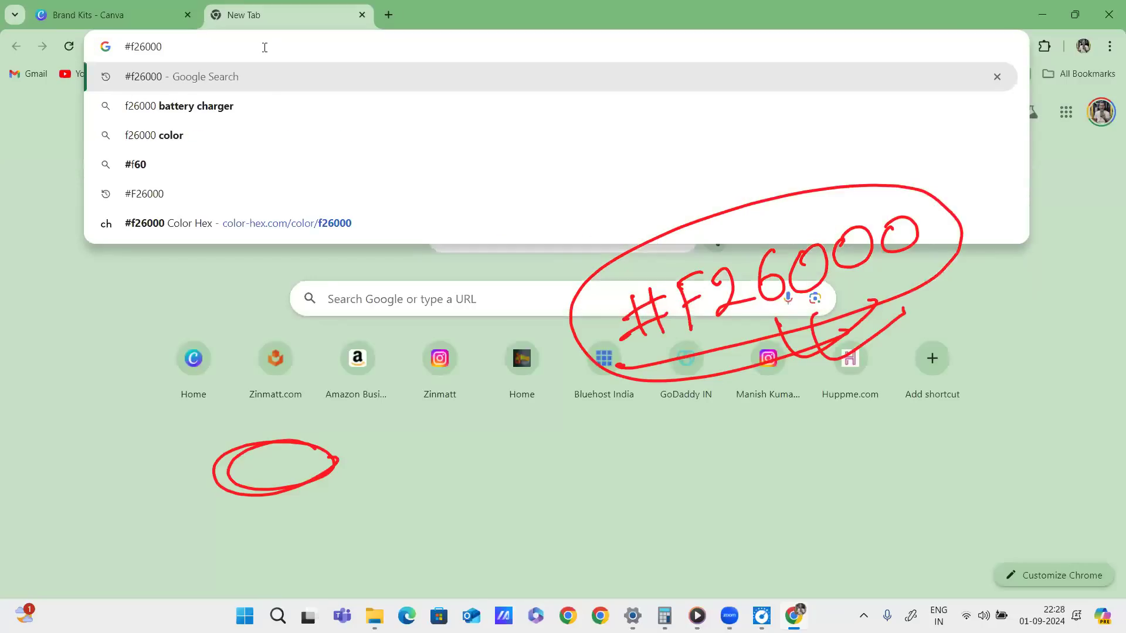
pyautogui.press('Return')
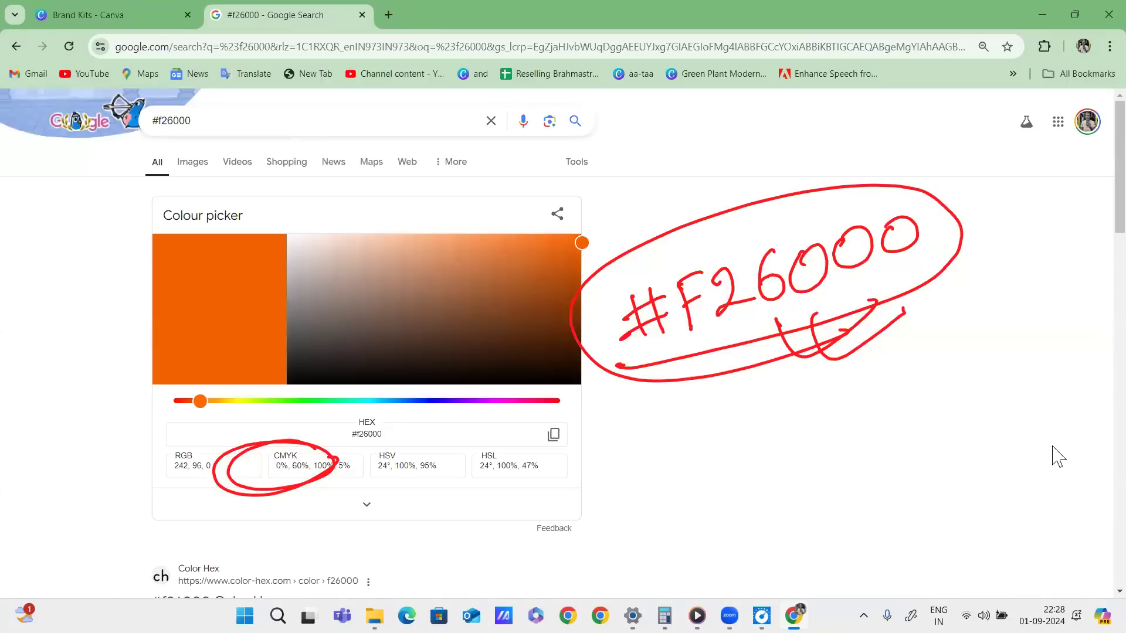
pyautogui.click(724, 259)
# Circle the picker marker and HEX value in red, then handwrite and underline #F26000.
pyautogui.moveTo(568, 239); pyautogui.dragTo(574, 223)
pyautogui.moveTo(300, 443)
pyautogui.mouseDown()
pyautogui.moveTo(403, 396)
pyautogui.moveTo(320, 420)
pyautogui.mouseUp()
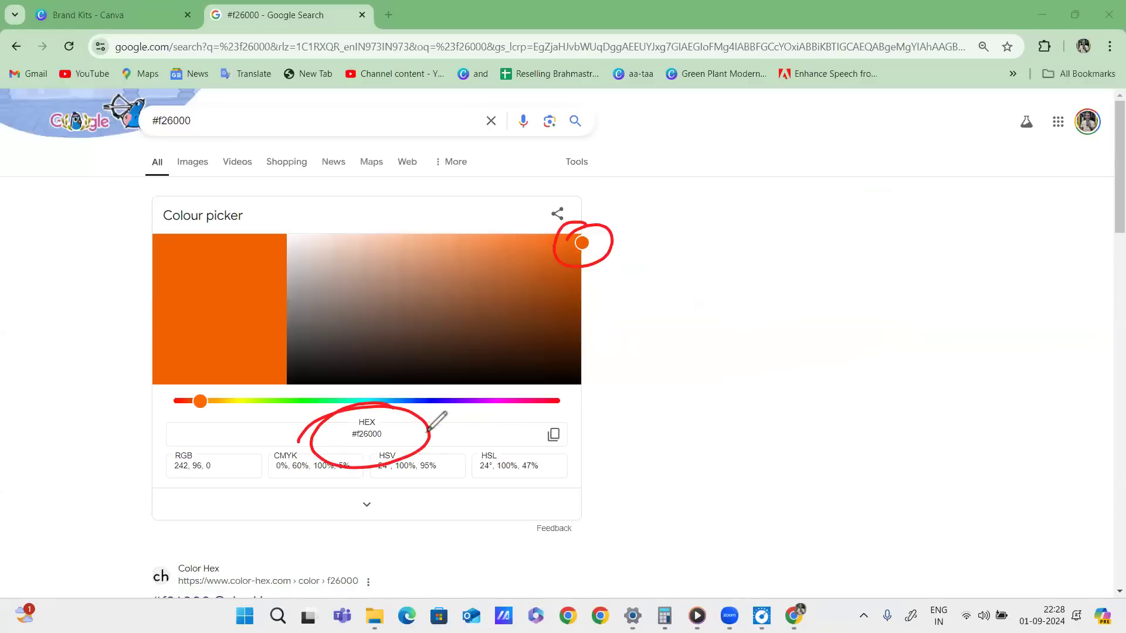
pyautogui.moveTo(388, 434)
pyautogui.mouseDown()
pyautogui.moveTo(678, 343)
pyautogui.moveTo(710, 354)
pyautogui.mouseUp()
pyautogui.moveTo(694, 336); pyautogui.dragTo(721, 328)
pyautogui.moveTo(722, 306)
pyautogui.mouseDown()
pyautogui.moveTo(731, 346)
pyautogui.moveTo(726, 335)
pyautogui.moveTo(762, 343)
pyautogui.mouseUp()
pyautogui.moveTo(757, 300)
pyautogui.mouseDown()
pyautogui.moveTo(784, 295)
pyautogui.moveTo(781, 317)
pyautogui.mouseUp()
pyautogui.moveTo(793, 286); pyautogui.dragTo(819, 318)
pyautogui.moveTo(847, 276)
pyautogui.mouseDown()
pyautogui.moveTo(832, 301)
pyautogui.moveTo(875, 273)
pyautogui.mouseUp()
pyautogui.moveTo(908, 258); pyautogui.dragTo(903, 265)
pyautogui.moveTo(950, 246); pyautogui.dragTo(947, 251)
pyautogui.moveTo(712, 371)
pyautogui.mouseDown()
pyautogui.moveTo(789, 365)
pyautogui.moveTo(1000, 303)
pyautogui.moveTo(953, 222)
pyautogui.moveTo(676, 273)
pyautogui.moveTo(793, 358)
pyautogui.moveTo(821, 359)
pyautogui.mouseUp()
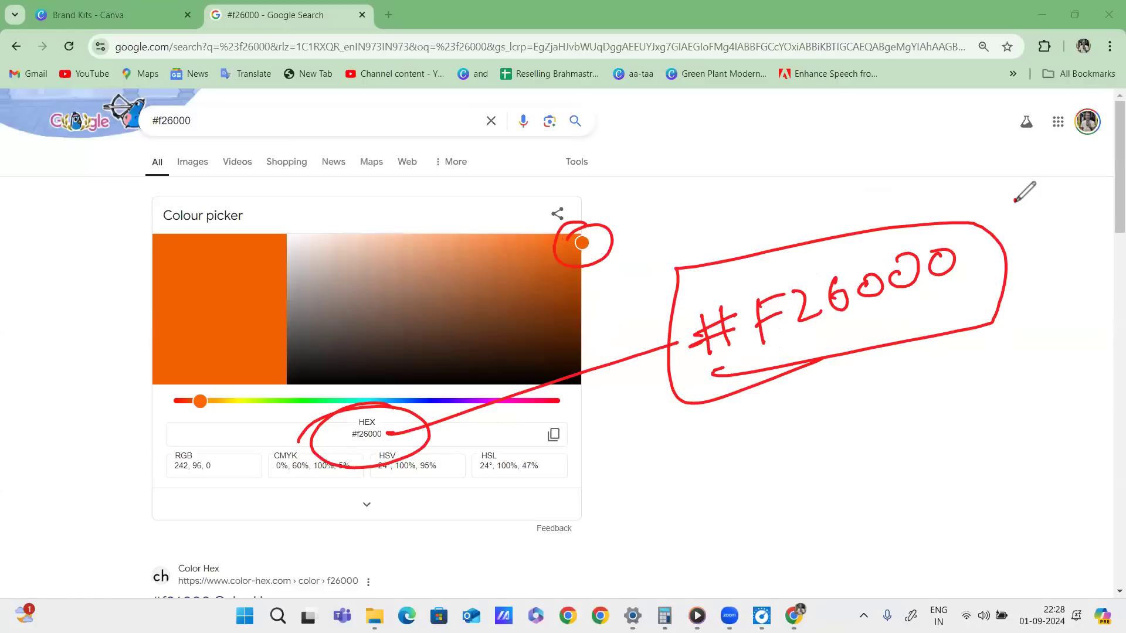
# Redraw the marker circle and drag the colour picker to a brighter orange.
pyautogui.click(608, 238)
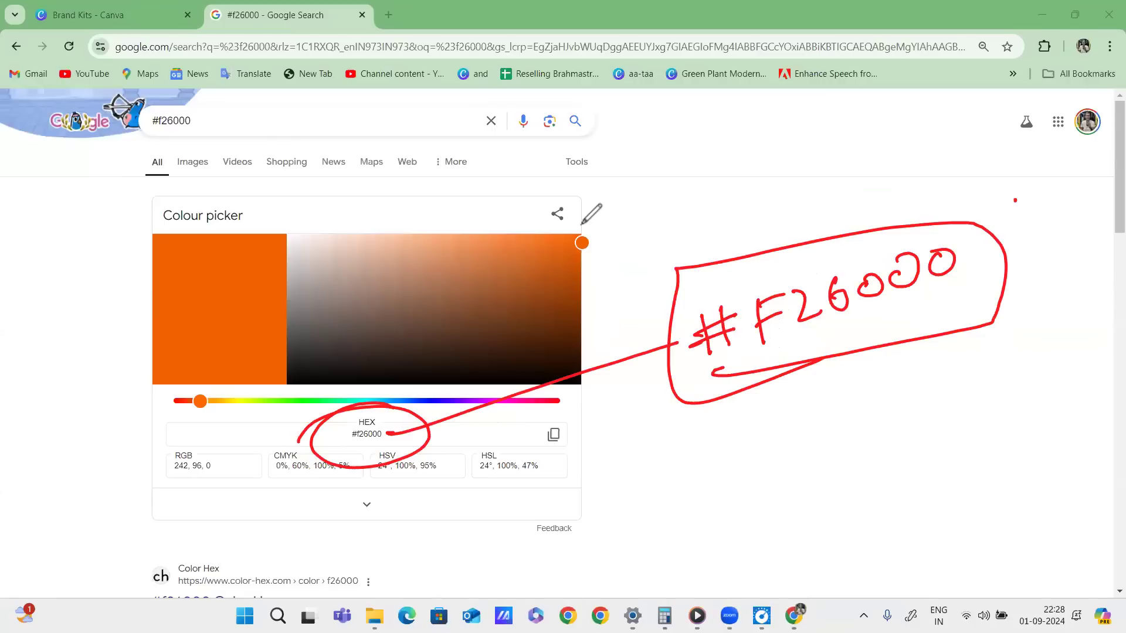
pyautogui.moveTo(582, 222); pyautogui.dragTo(544, 249)
pyautogui.moveTo(154, 271)
pyautogui.mouseDown()
pyautogui.moveTo(45, 277)
pyautogui.moveTo(64, 261)
pyautogui.moveTo(79, 276)
pyautogui.moveTo(29, 343)
pyautogui.mouseUp()
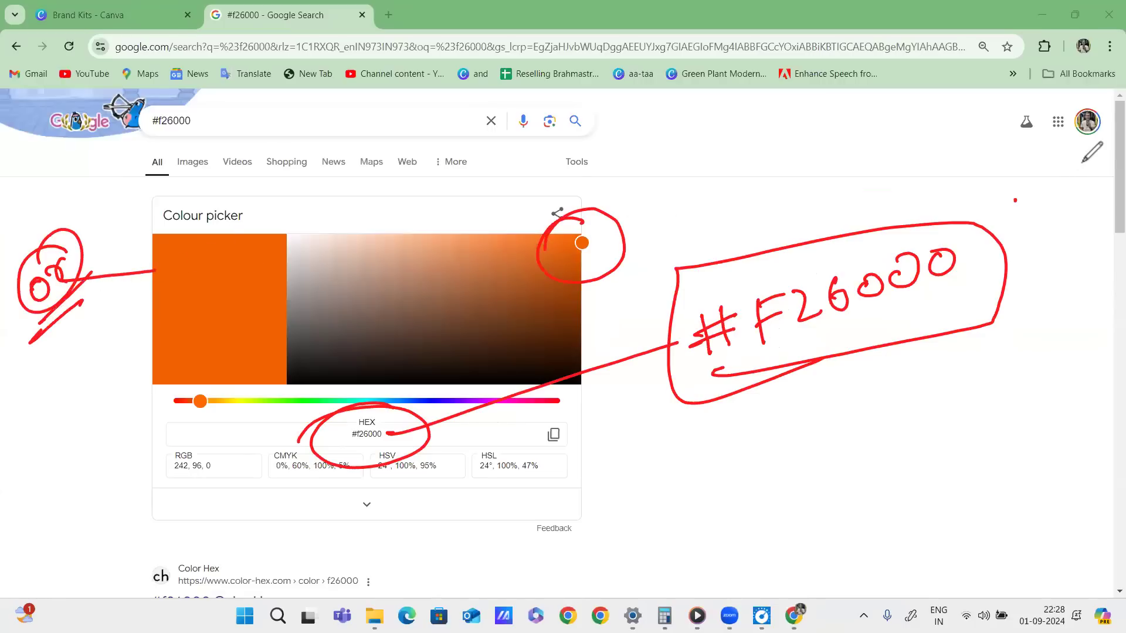
pyautogui.moveTo(581, 242); pyautogui.dragTo(572, 237)
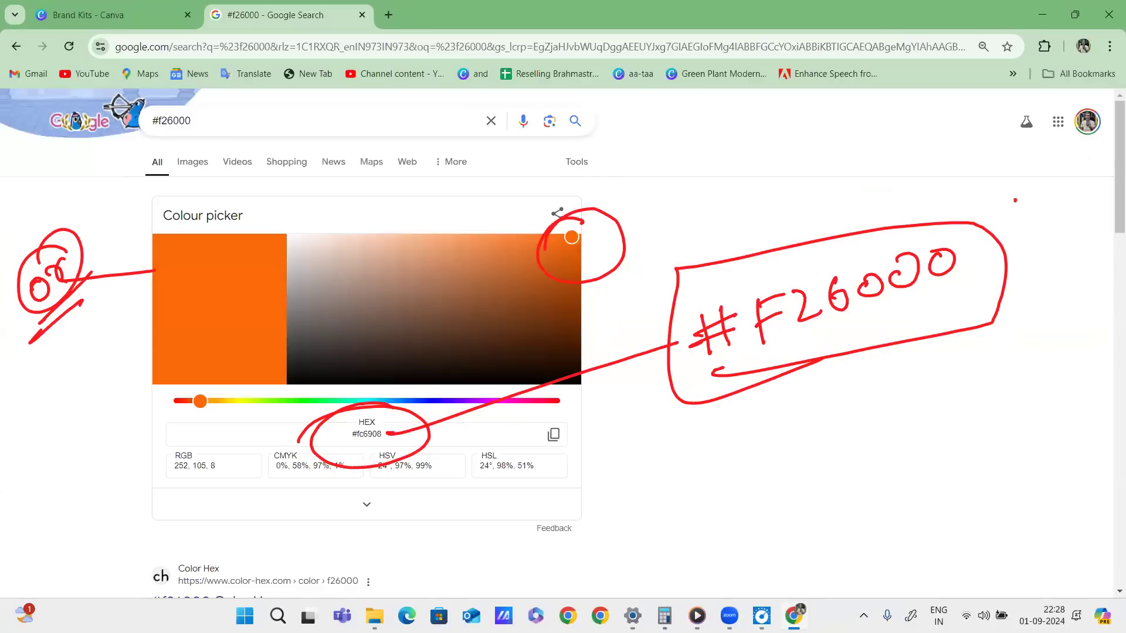
# Annotate the swatch, circle HEX #fc6908, handwrite #Fc6908 in red, then clear annotations.
pyautogui.moveTo(177, 304)
pyautogui.mouseDown()
pyautogui.moveTo(39, 387)
pyautogui.moveTo(81, 352)
pyautogui.mouseUp()
pyautogui.moveTo(74, 346); pyautogui.dragTo(25, 364)
pyautogui.moveTo(384, 411)
pyautogui.mouseDown()
pyautogui.moveTo(361, 414)
pyautogui.moveTo(402, 435)
pyautogui.moveTo(387, 444)
pyautogui.moveTo(764, 454)
pyautogui.moveTo(775, 438)
pyautogui.moveTo(782, 482)
pyautogui.mouseUp()
pyautogui.moveTo(808, 431)
pyautogui.mouseDown()
pyautogui.moveTo(799, 470)
pyautogui.moveTo(809, 449)
pyautogui.mouseUp()
pyautogui.moveTo(752, 480); pyautogui.dragTo(809, 464)
pyautogui.moveTo(836, 410); pyautogui.dragTo(827, 460)
pyautogui.moveTo(831, 418)
pyautogui.mouseDown()
pyautogui.moveTo(862, 406)
pyautogui.moveTo(896, 448)
pyautogui.mouseUp()
pyautogui.moveTo(920, 411)
pyautogui.mouseDown()
pyautogui.moveTo(912, 446)
pyautogui.moveTo(944, 443)
pyautogui.moveTo(969, 405)
pyautogui.moveTo(997, 395)
pyautogui.mouseUp()
pyautogui.moveTo(793, 500); pyautogui.dragTo(1035, 447)
pyautogui.moveTo(854, 511); pyautogui.dragTo(1024, 476)
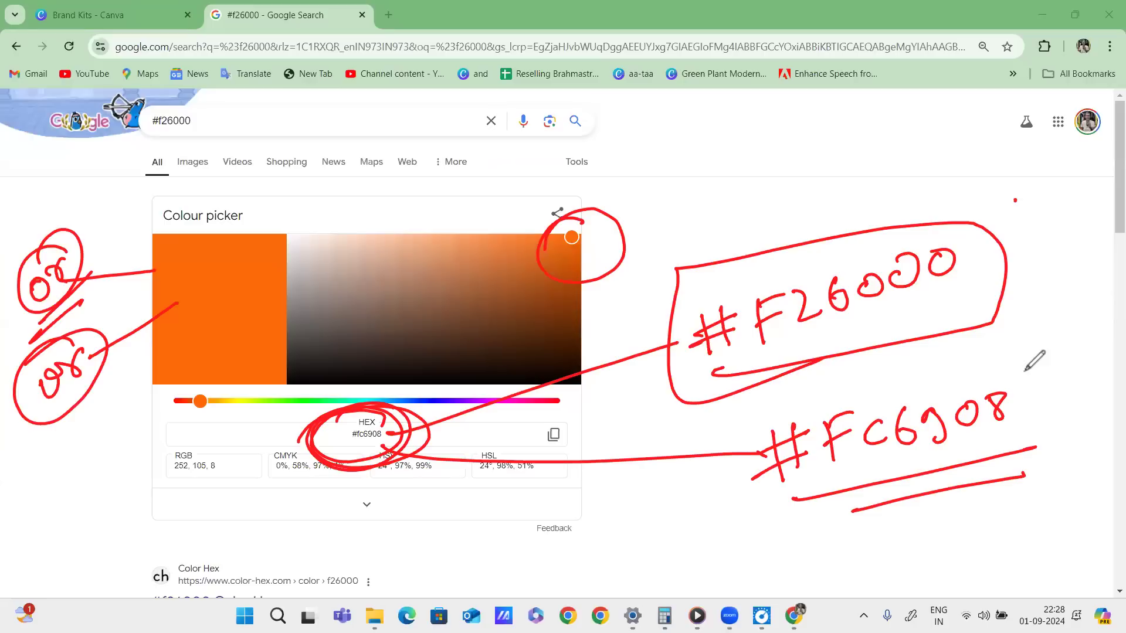
pyautogui.moveTo(1042, 374)
pyautogui.mouseDown()
pyautogui.moveTo(921, 361)
pyautogui.moveTo(1071, 442)
pyautogui.moveTo(883, 375)
pyautogui.mouseUp()
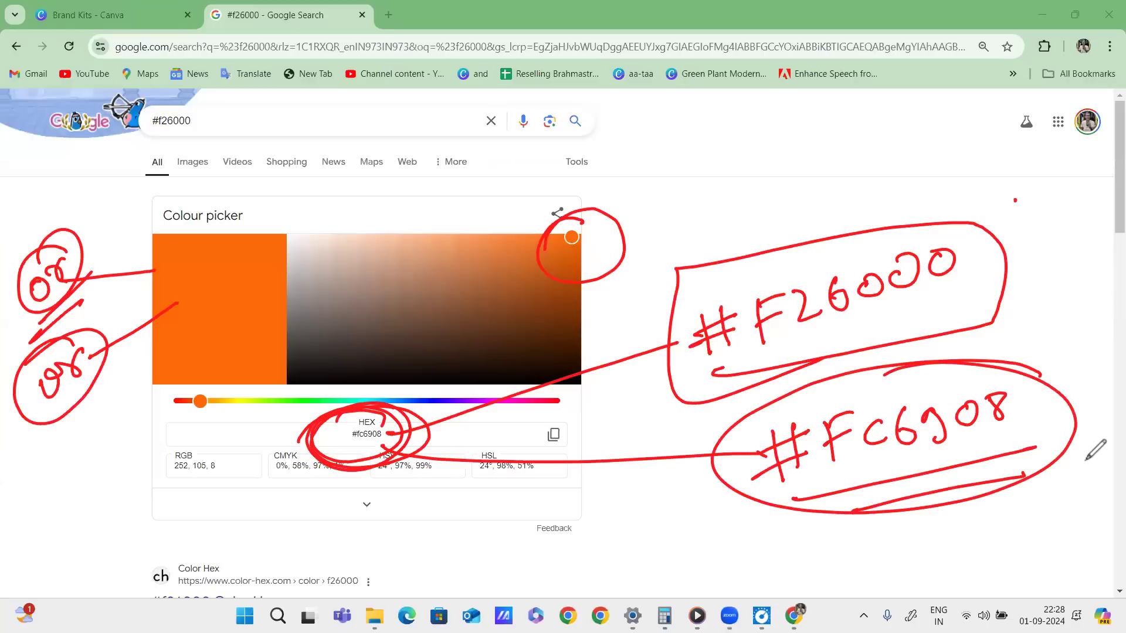
pyautogui.press('e')
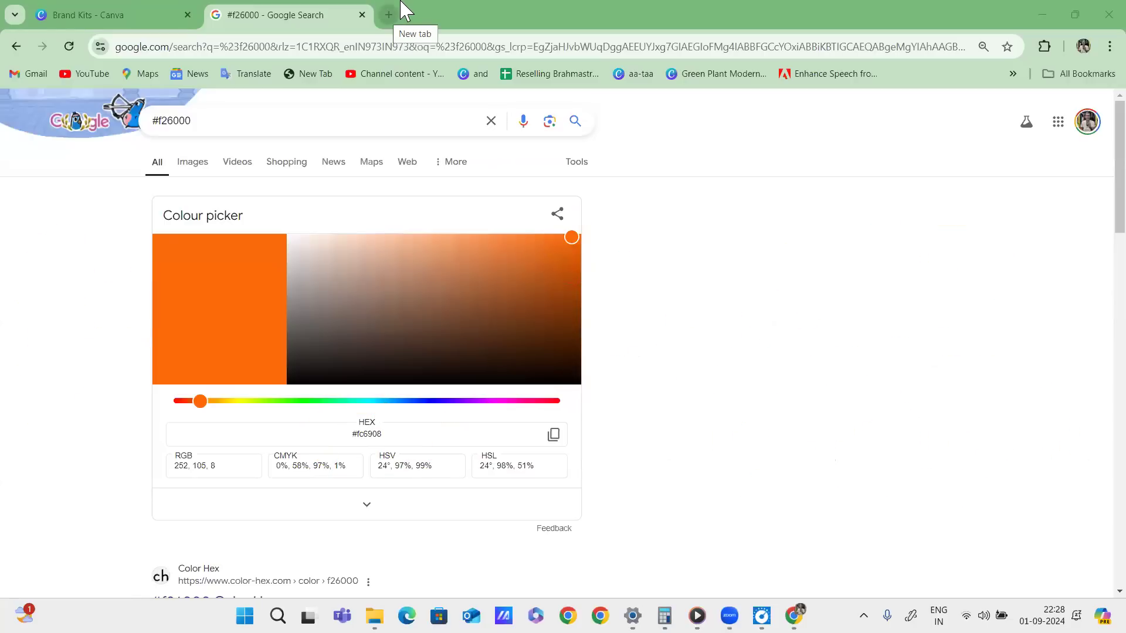
# Search 'zinmatt' in a new tab and open the Zinmatt Instagram profile.
pyautogui.click(388, 15)
pyautogui.click(125, 47)
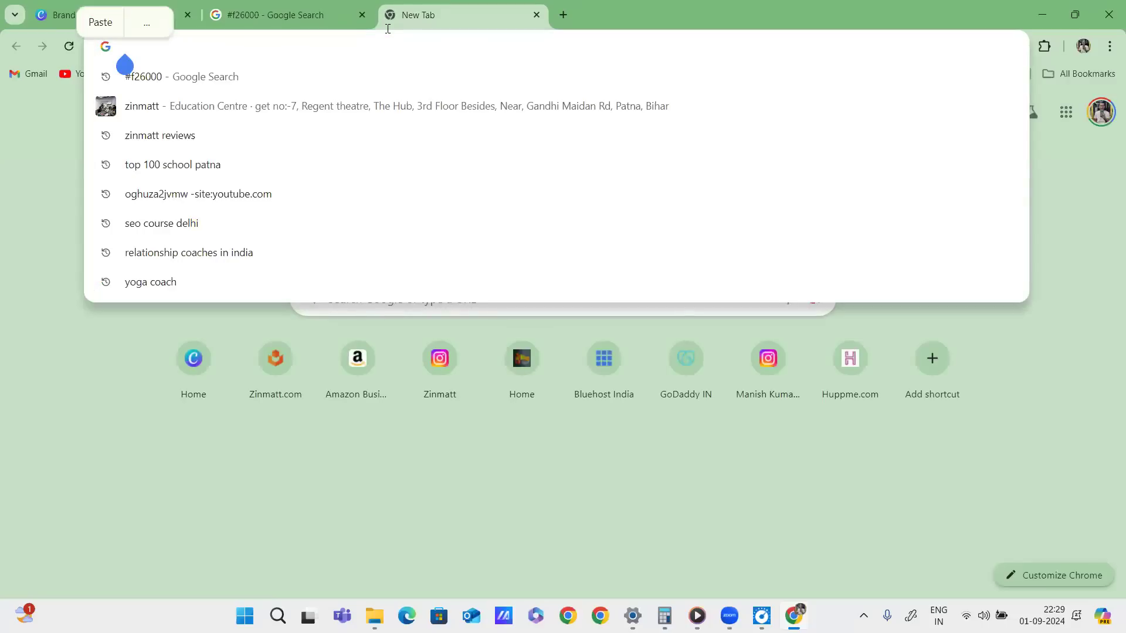
pyautogui.write('zinmatt.com')
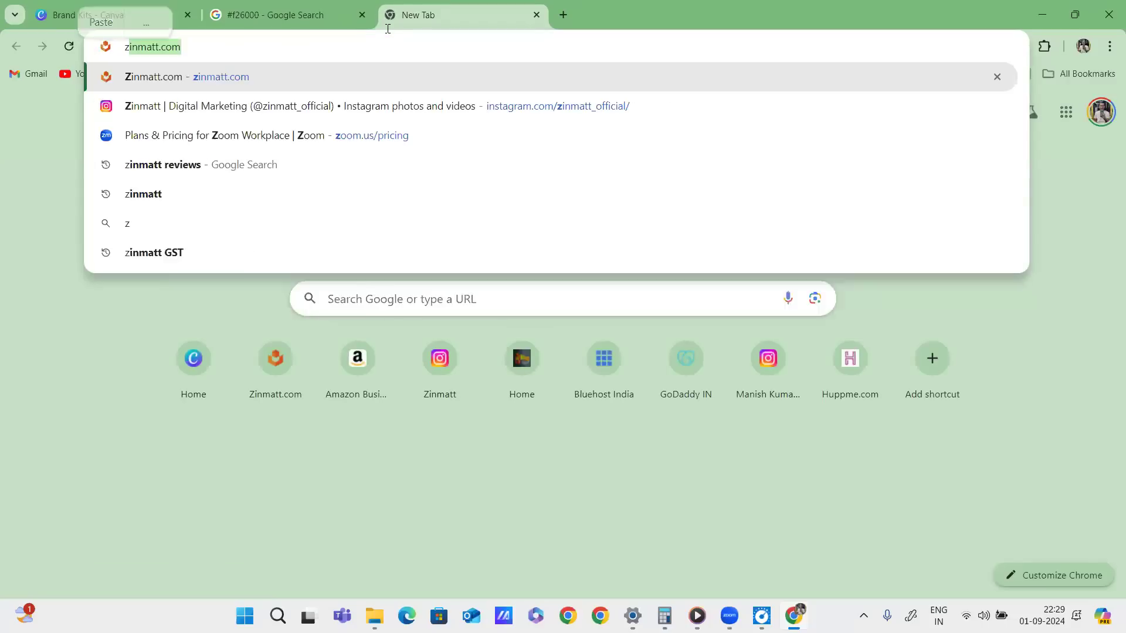
pyautogui.click(436, 109)
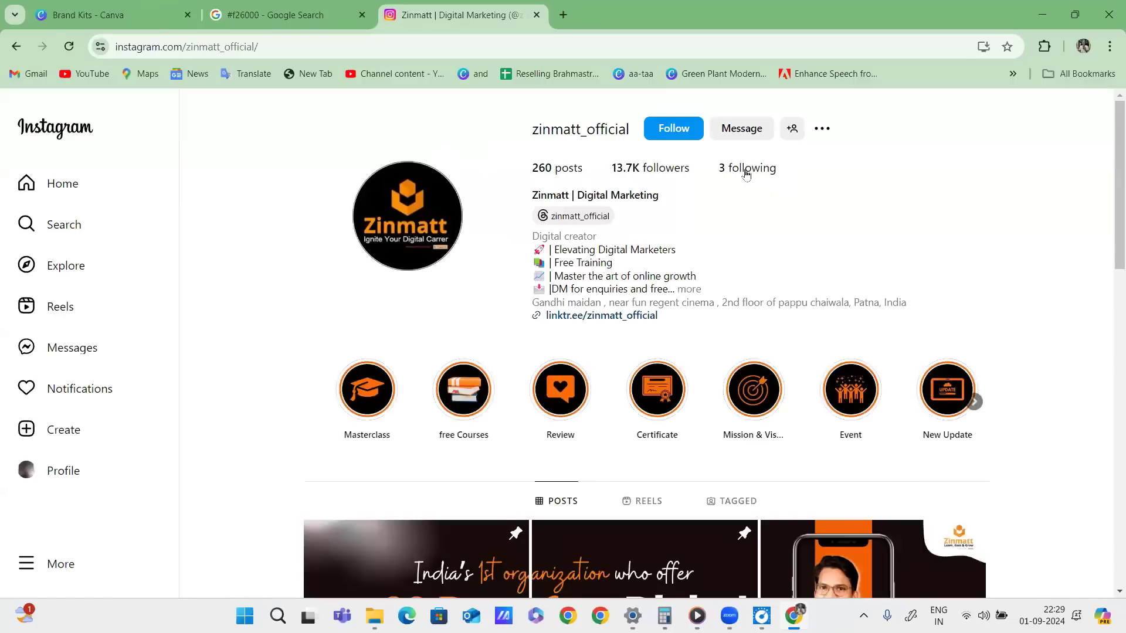
# Visit the Zinmatt spoken English account from the Following list, then go back.
pyautogui.click(746, 170)
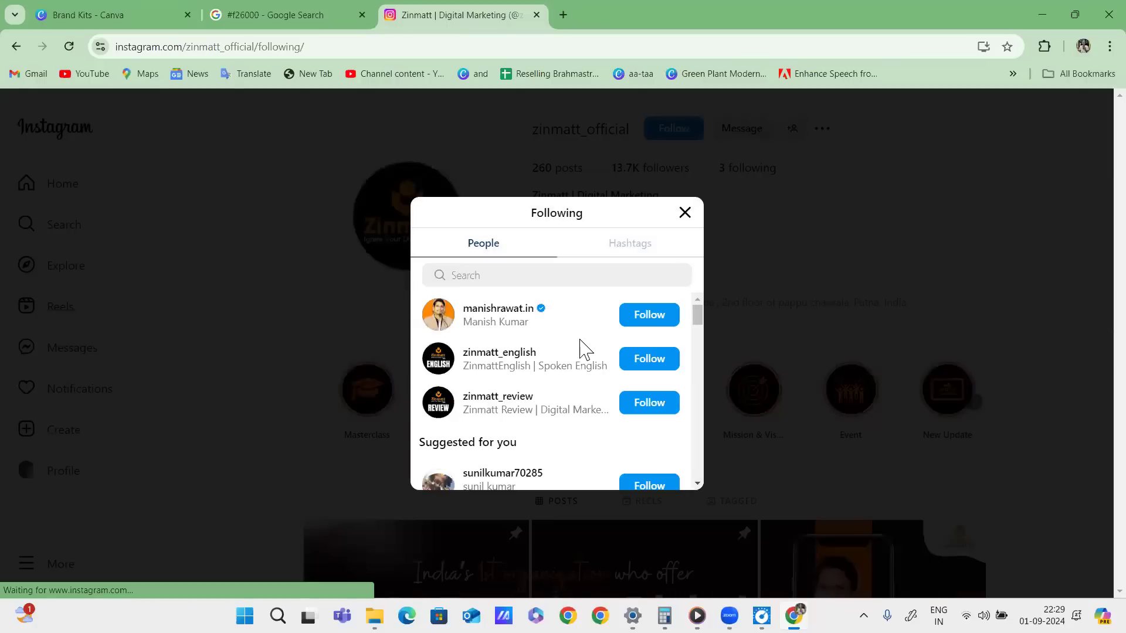
pyautogui.moveTo(533, 356)
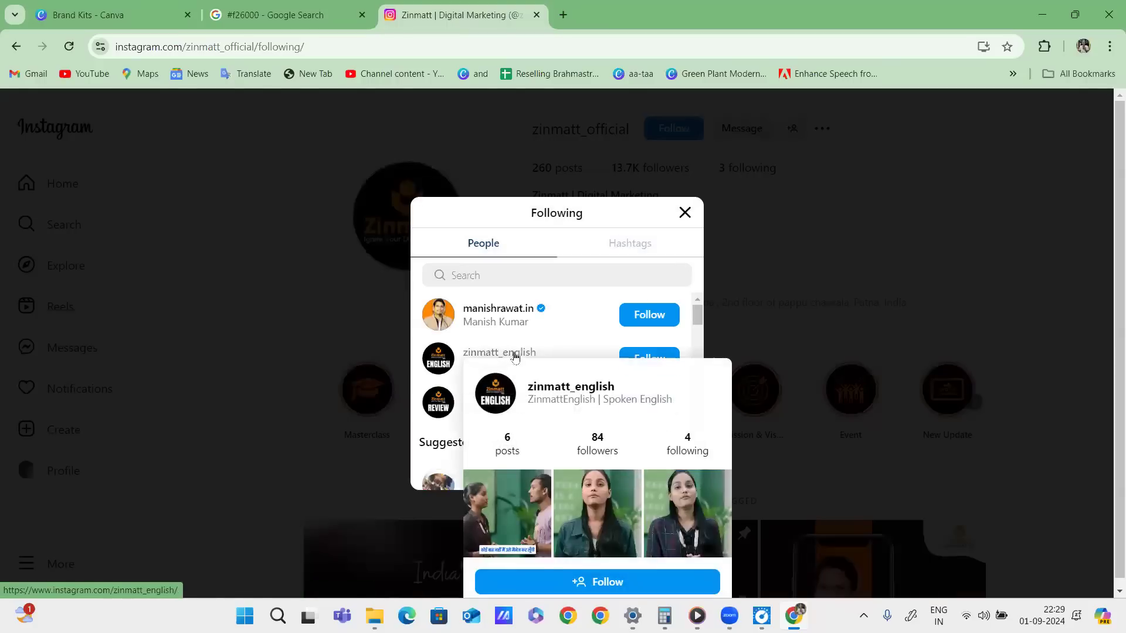
pyautogui.click(515, 354)
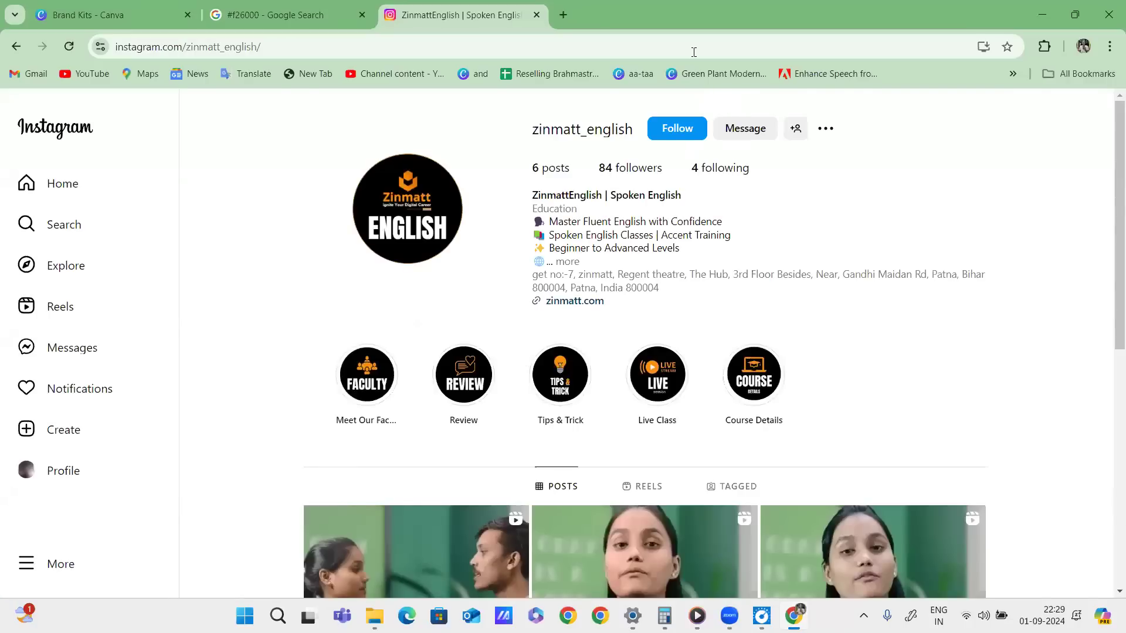
pyautogui.click(308, 45)
pyautogui.click(15, 45)
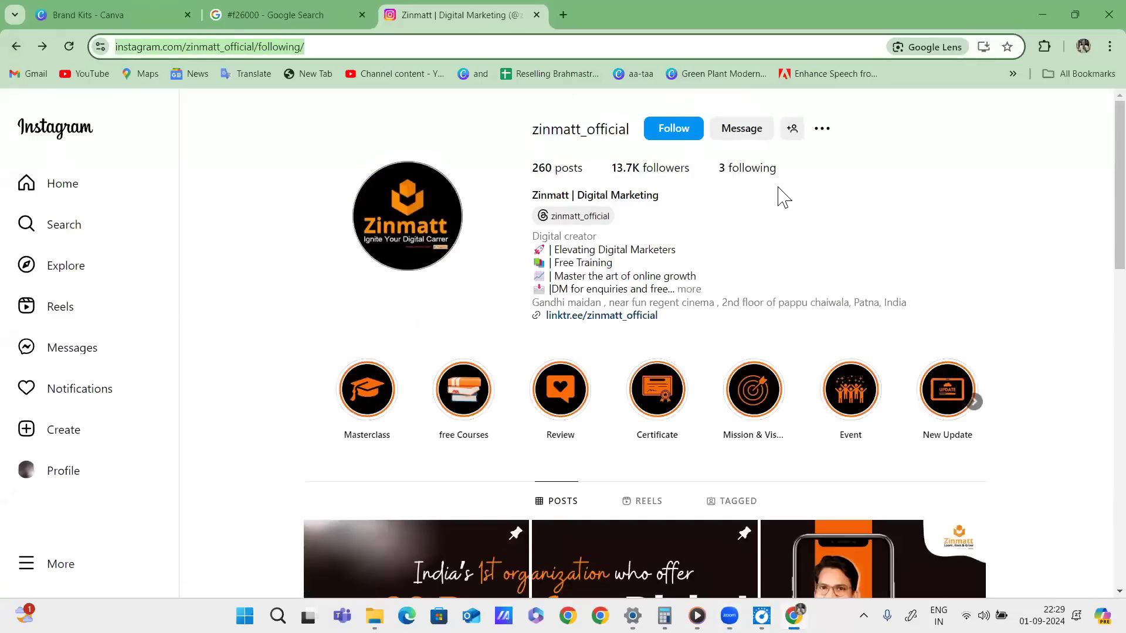
# Tick the profile logo and circle the Masterclass, free Courses and other highlights in red, then clear.
pyautogui.scroll(-1, 773, 228)
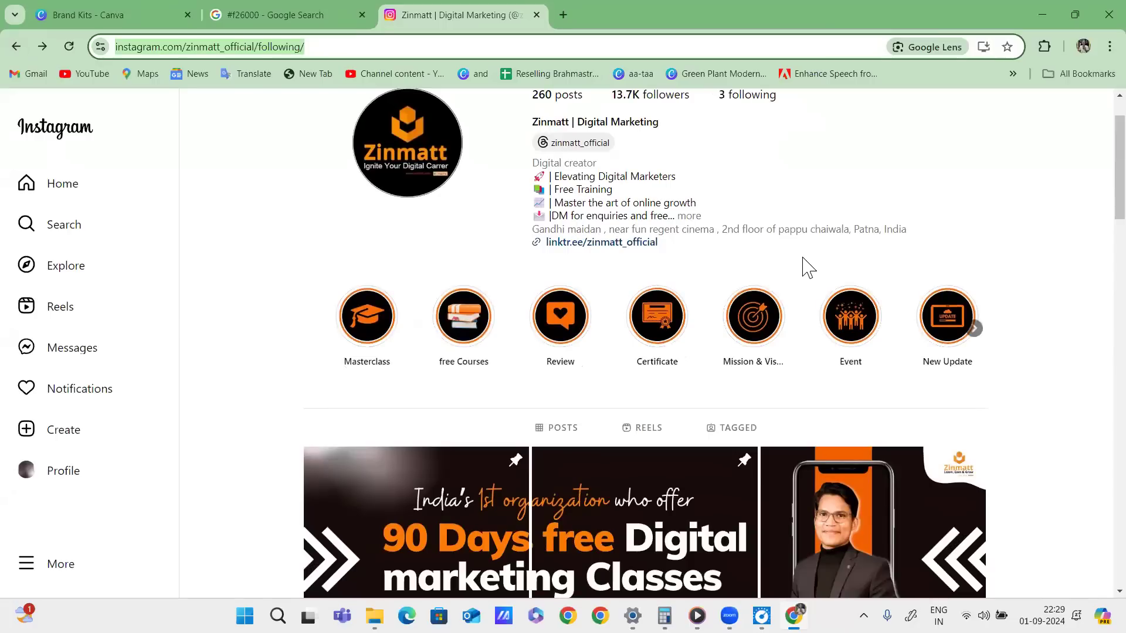
pyautogui.scroll(1, 808, 267)
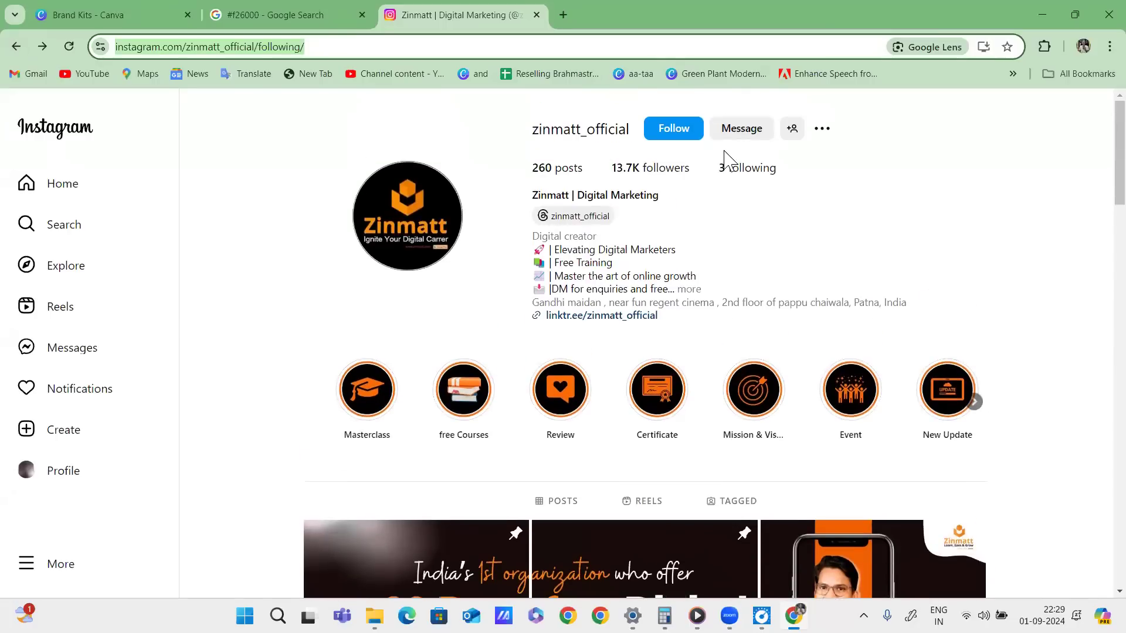
pyautogui.moveTo(504, 46); pyautogui.dragTo(97, 51)
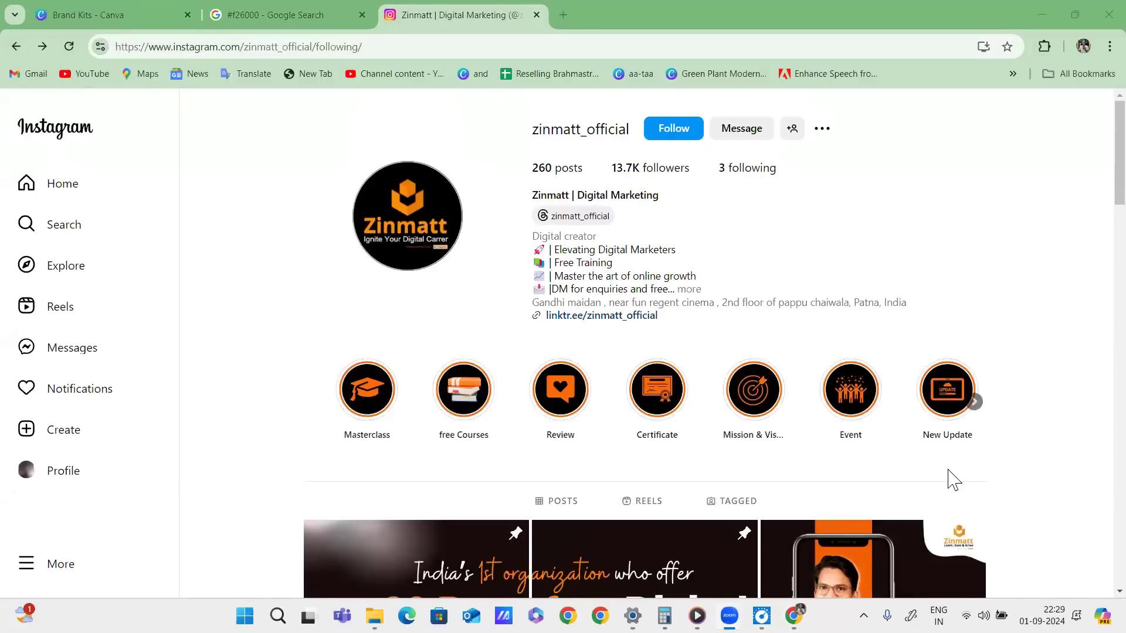
pyautogui.moveTo(476, 151); pyautogui.dragTo(444, 186)
pyautogui.moveTo(484, 139); pyautogui.dragTo(504, 145)
pyautogui.moveTo(490, 125); pyautogui.dragTo(503, 135)
pyautogui.moveTo(360, 369); pyautogui.dragTo(494, 349)
pyautogui.moveTo(545, 420)
pyautogui.mouseDown()
pyautogui.moveTo(595, 352)
pyautogui.moveTo(610, 375)
pyautogui.mouseUp()
pyautogui.moveTo(675, 352)
pyautogui.mouseDown()
pyautogui.moveTo(643, 355)
pyautogui.moveTo(698, 355)
pyautogui.mouseUp()
pyautogui.moveTo(740, 384)
pyautogui.mouseDown()
pyautogui.moveTo(763, 352)
pyautogui.moveTo(797, 364)
pyautogui.mouseUp()
pyautogui.moveTo(884, 360); pyautogui.dragTo(983, 359)
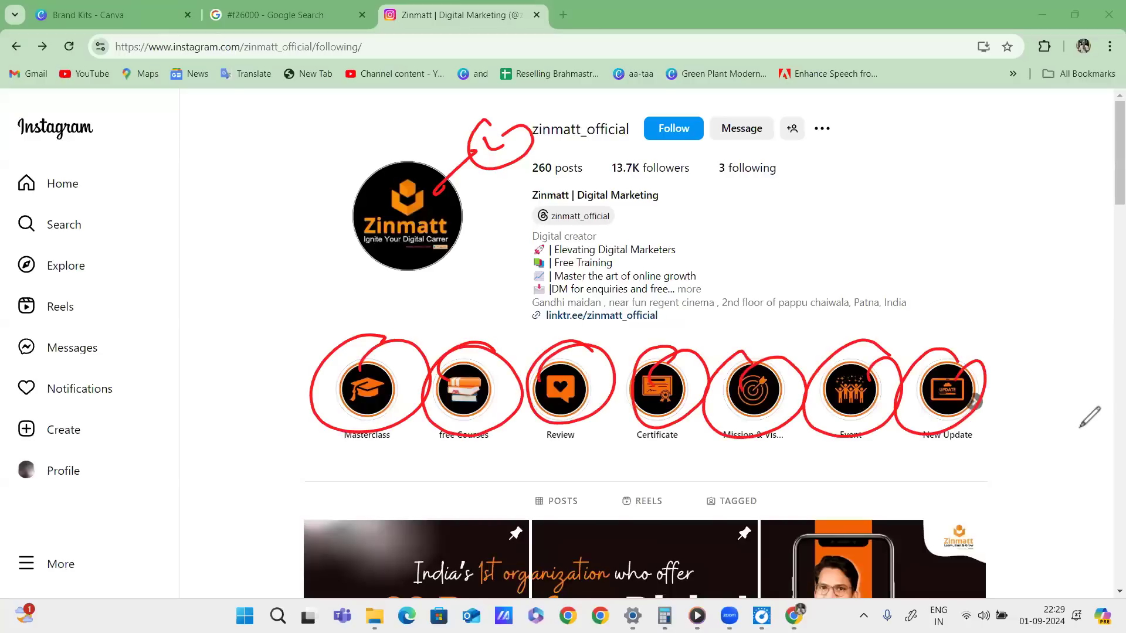
pyautogui.press('Escape')
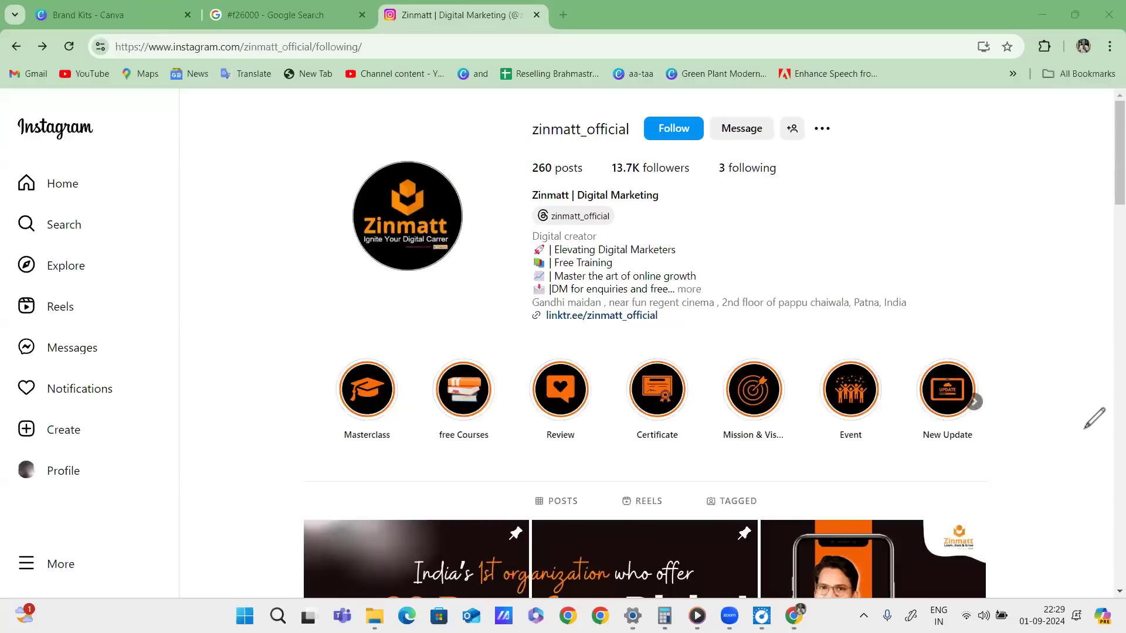
# Scroll through the Zinmatt profile's grid of marketing posts.
pyautogui.scroll(-5, 804, 264)
pyautogui.scroll(-13, 831, 268)
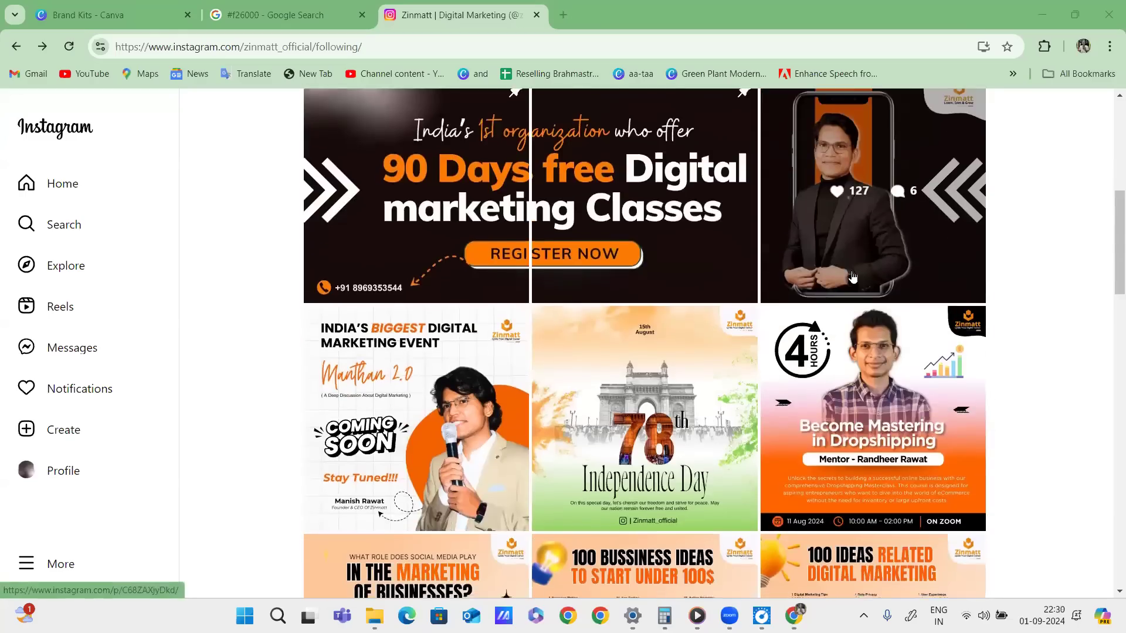
pyautogui.scroll(-17, 866, 286)
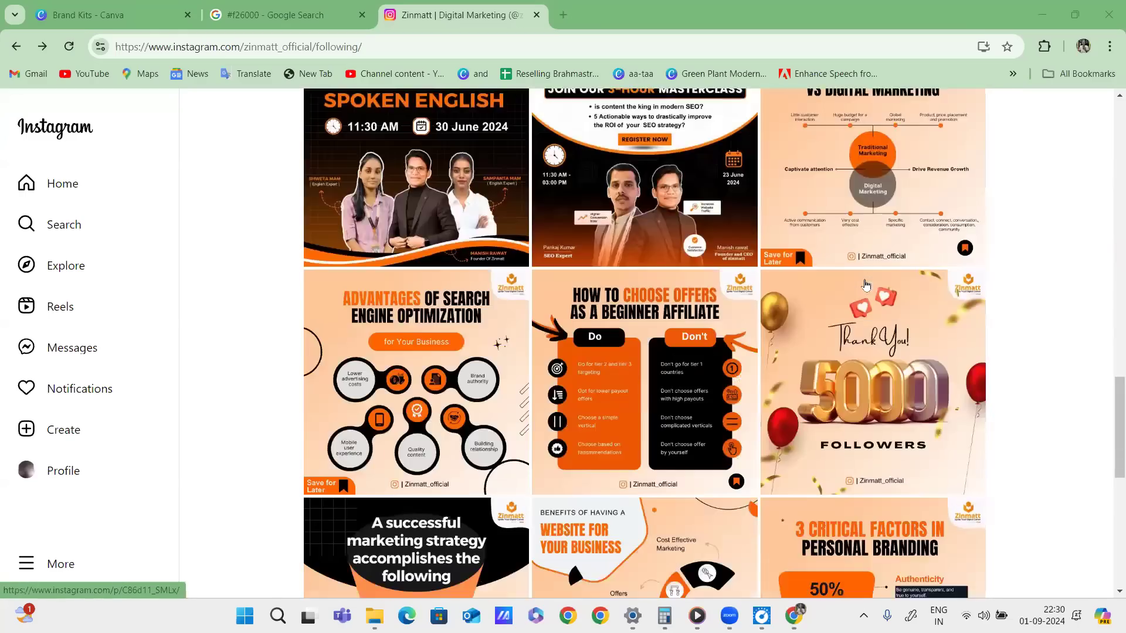
pyautogui.scroll(-8, 871, 280)
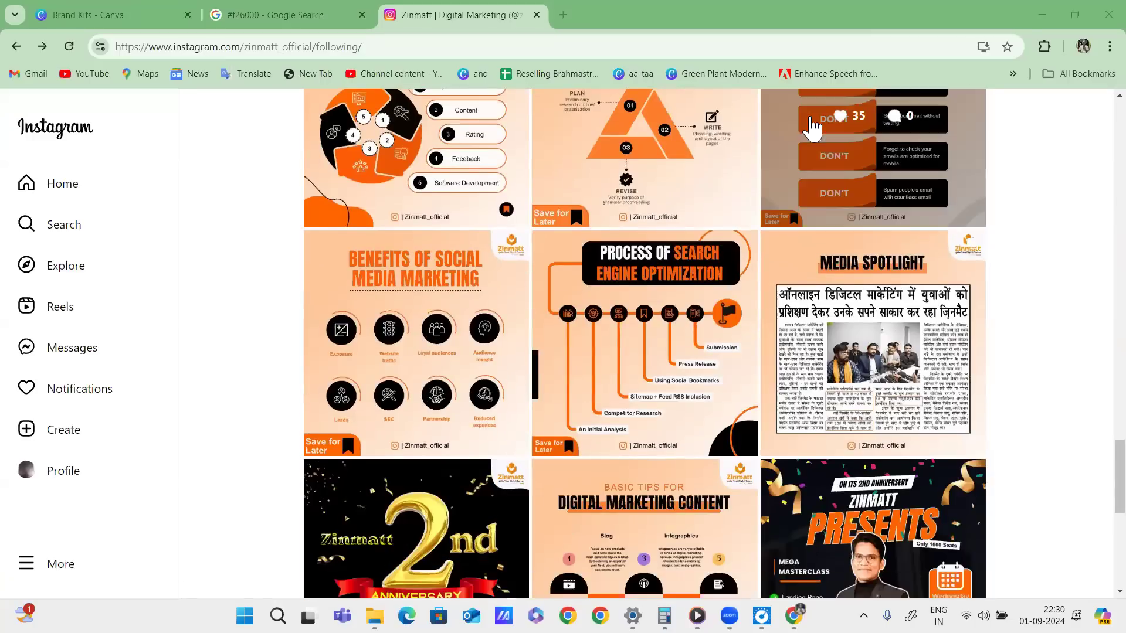
pyautogui.scroll(-10, 731, 117)
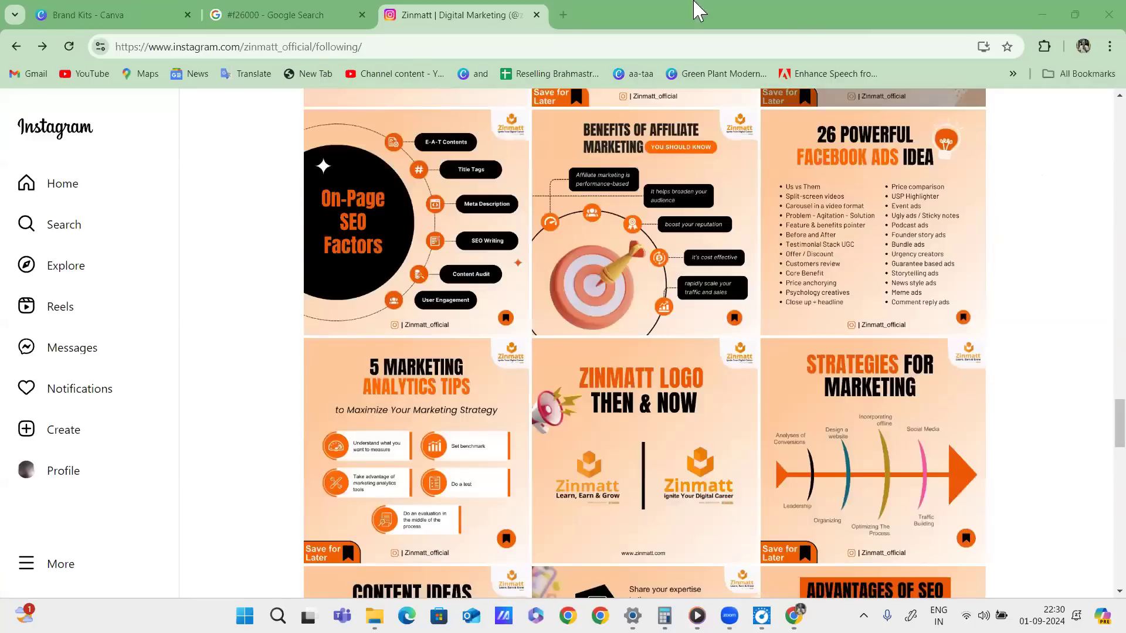
pyautogui.click(563, 14)
# Load zinmatt.com in the new tab, scroll its homepage, then return to the Instagram tab.
pyautogui.click(573, 45)
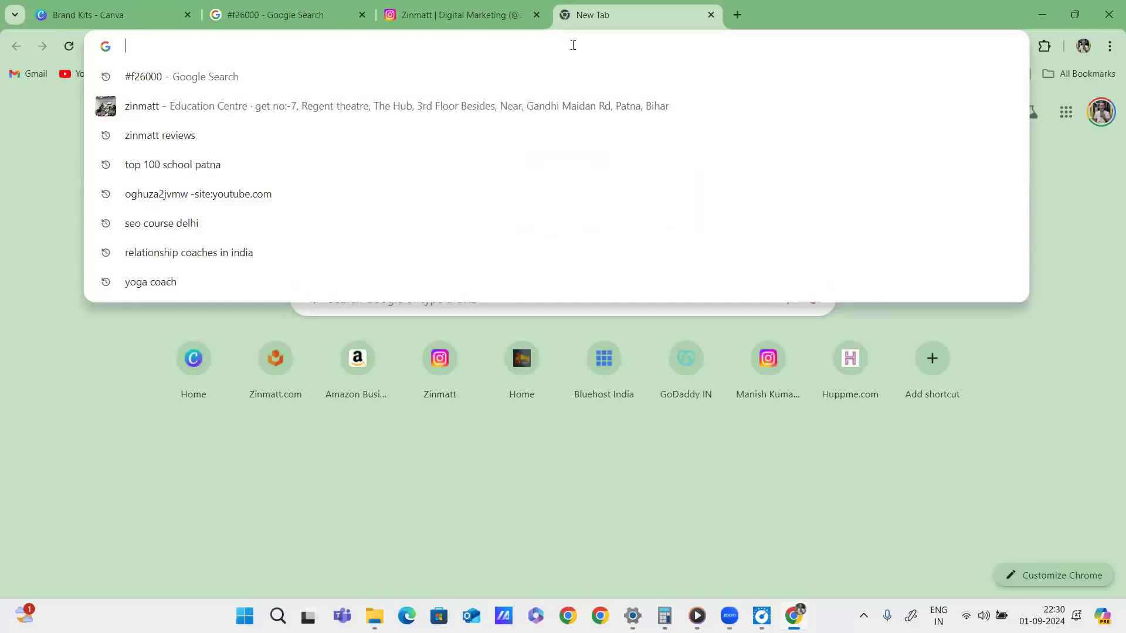
pyautogui.write('zinmatt.com')
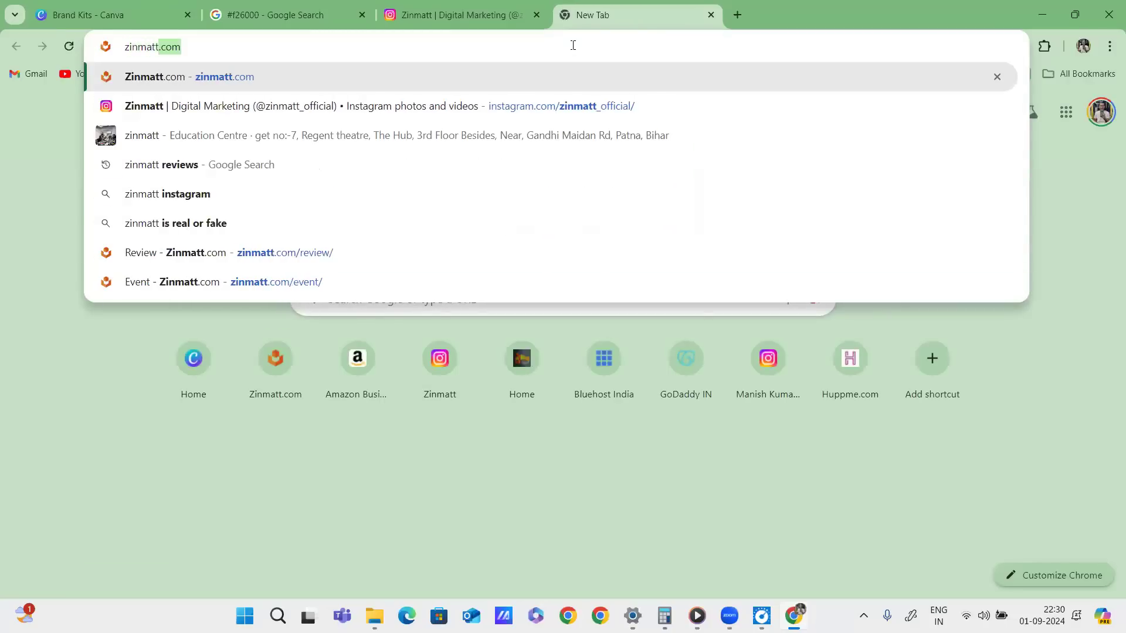
pyautogui.press('Return')
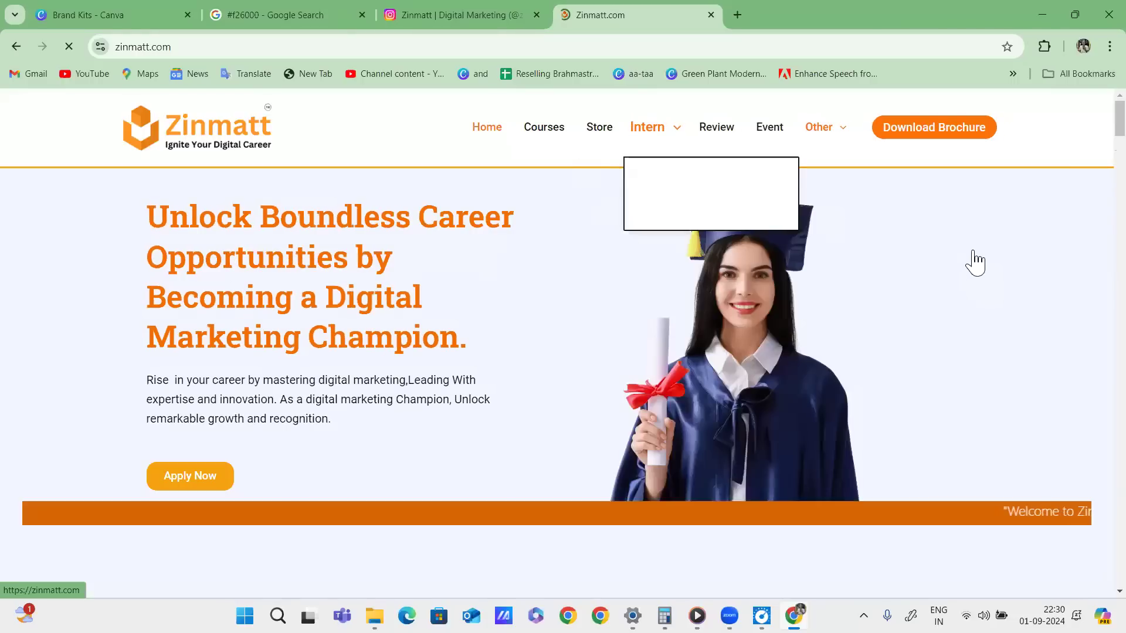
pyautogui.scroll(-3, 956, 257)
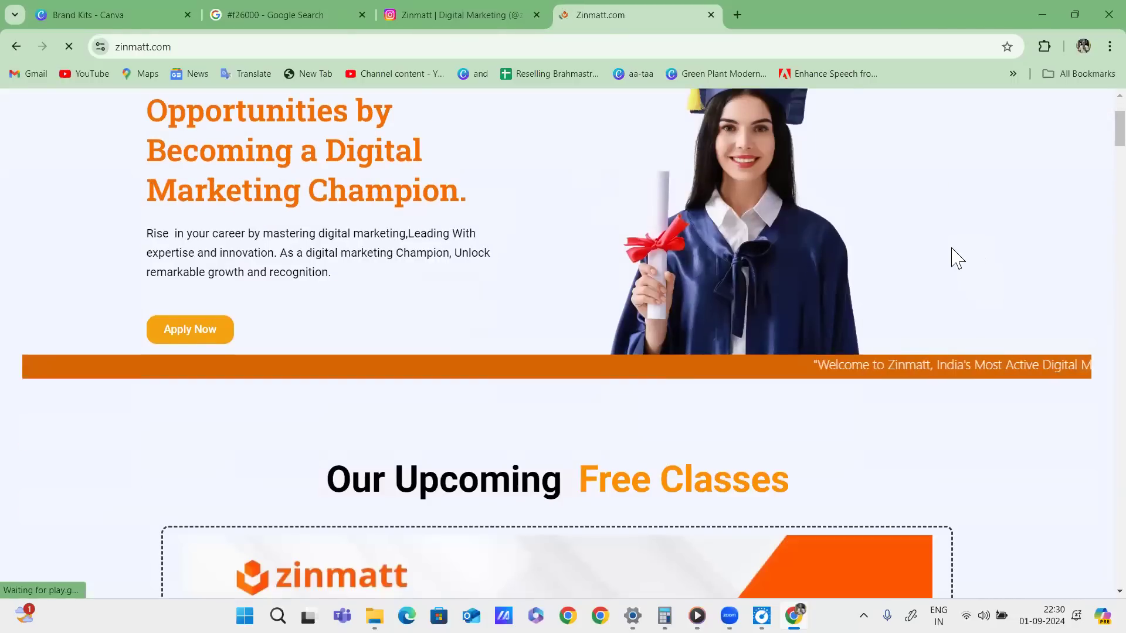
pyautogui.scroll(-20, 958, 258)
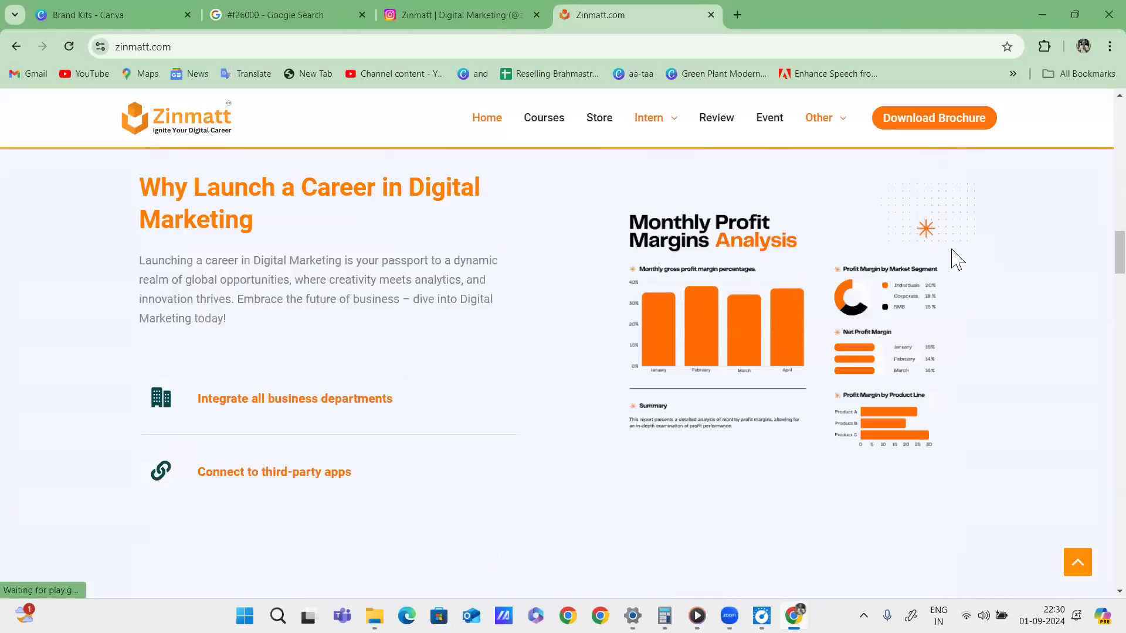
pyautogui.scroll(-20, 957, 258)
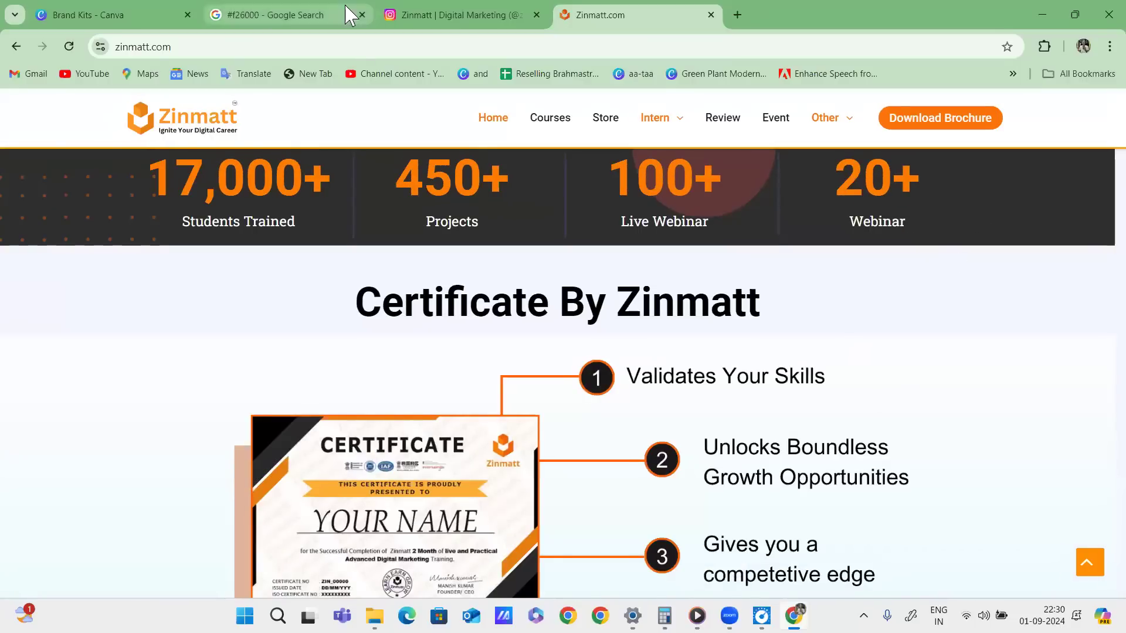
pyautogui.click(437, 23)
pyautogui.click(610, 16)
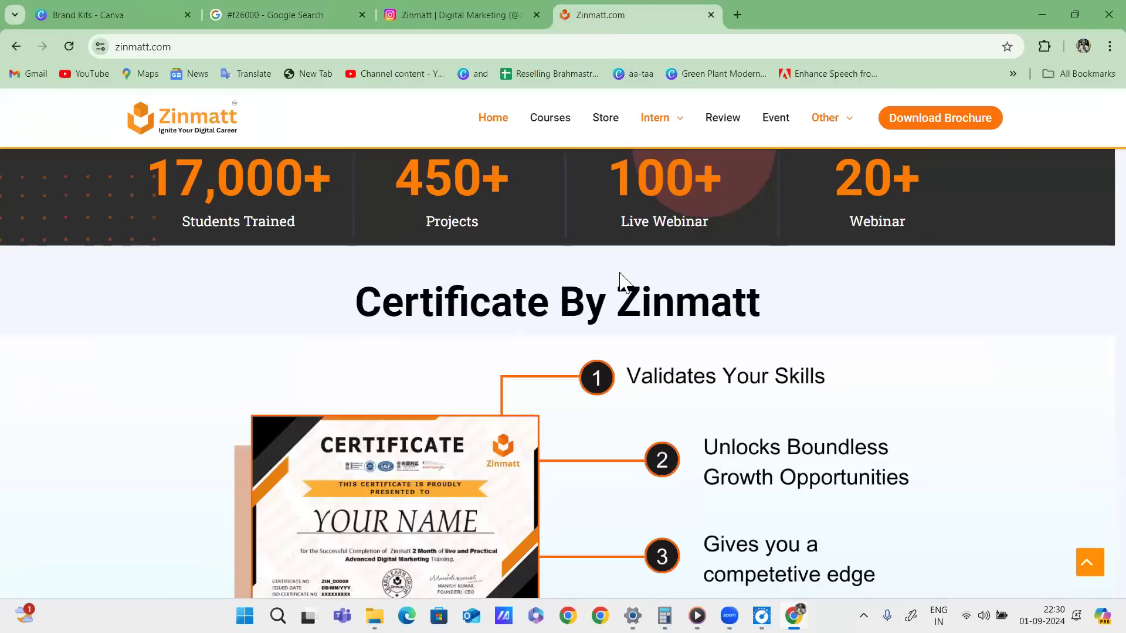
pyautogui.click(469, 10)
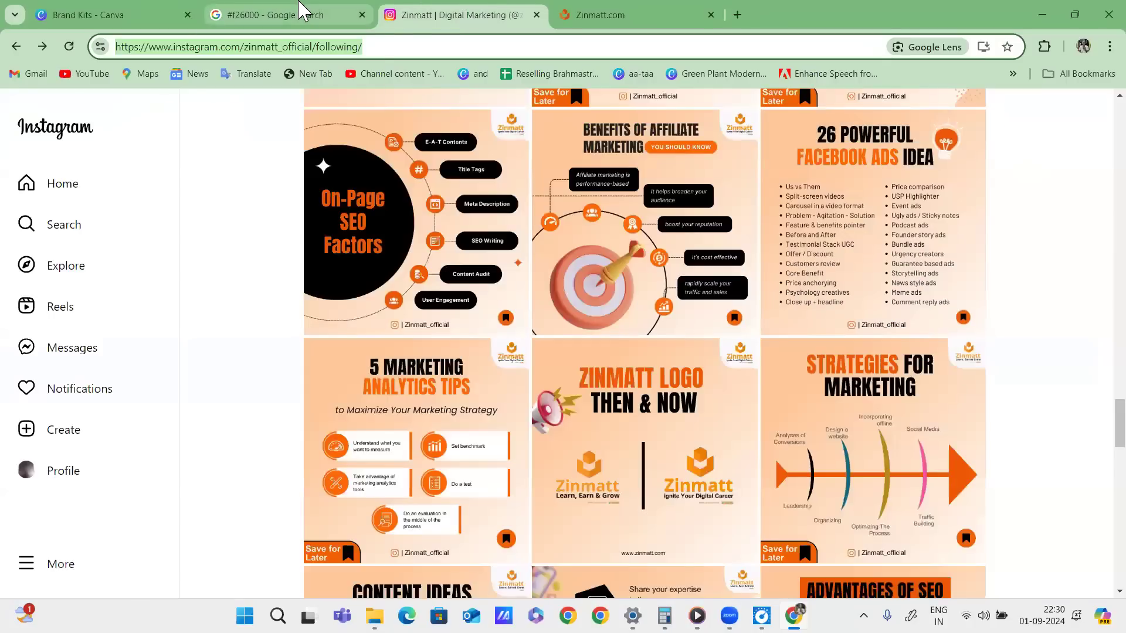
# Switch between the Zinmatt.com and Instagram tabs and scroll back to the profile top.
pyautogui.click(210, 222)
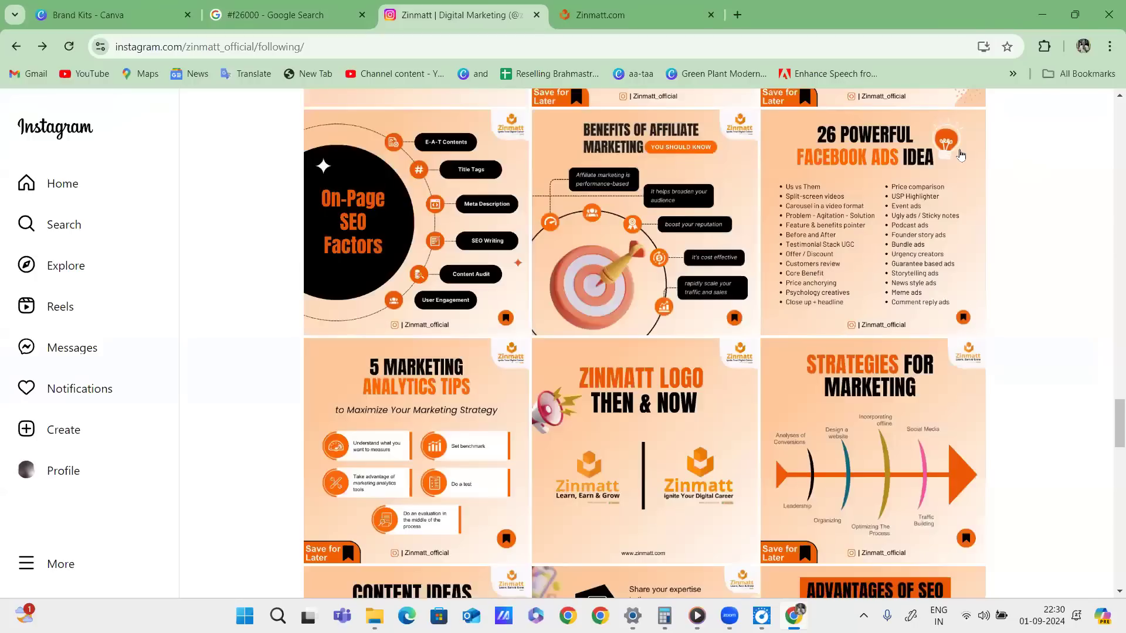
pyautogui.click(621, 13)
pyautogui.click(490, 11)
pyautogui.scroll(15, 837, 189)
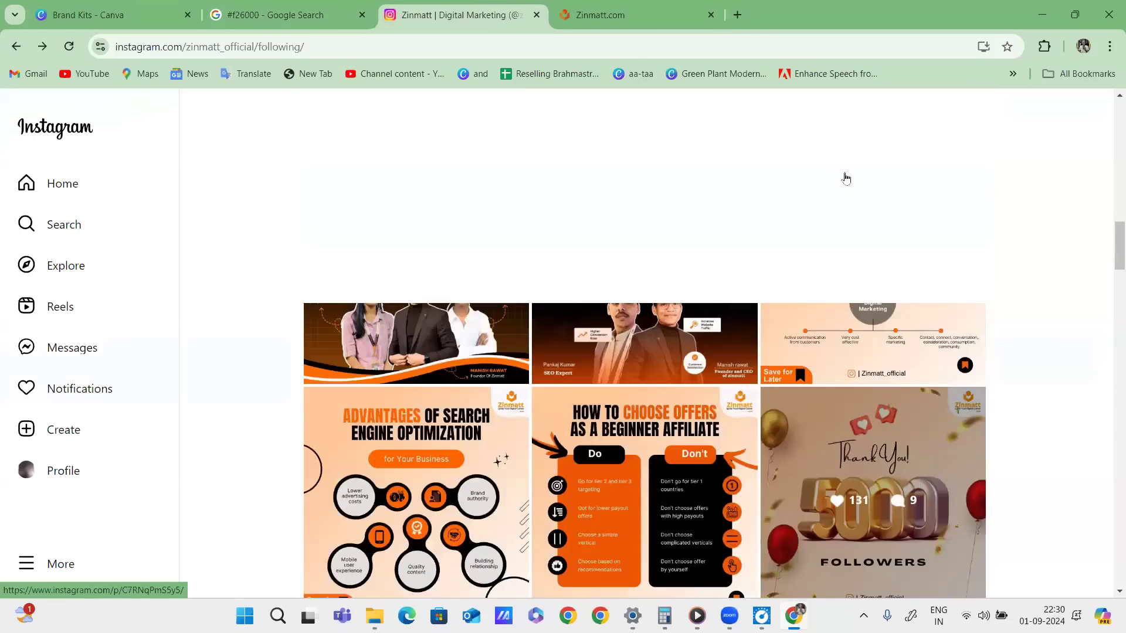
pyautogui.scroll(1, 849, 170)
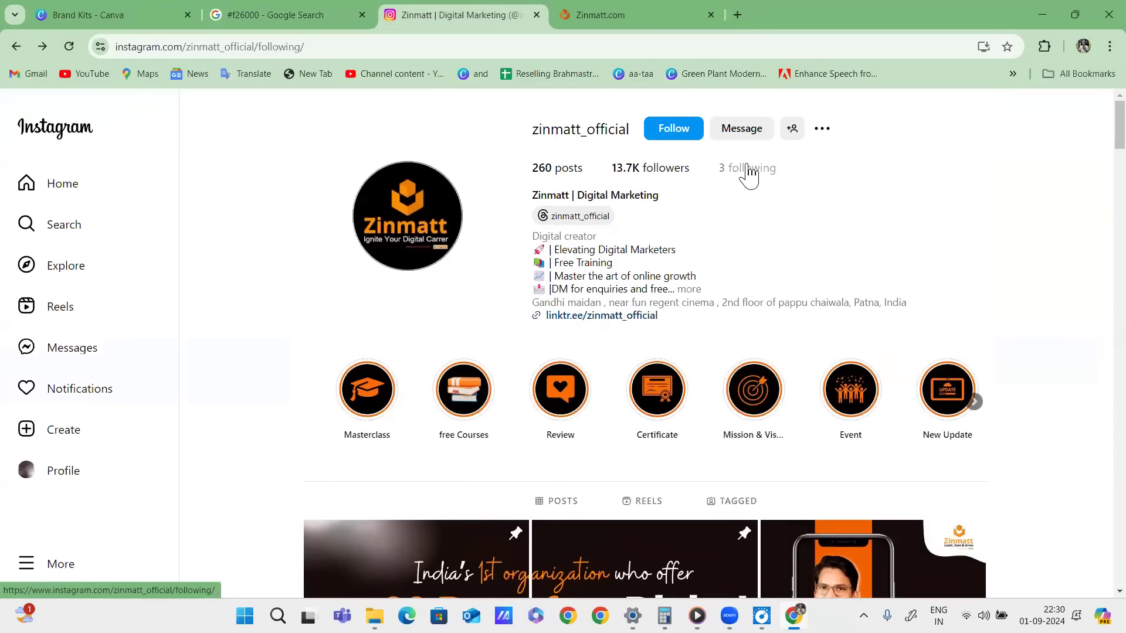
pyautogui.click(747, 170)
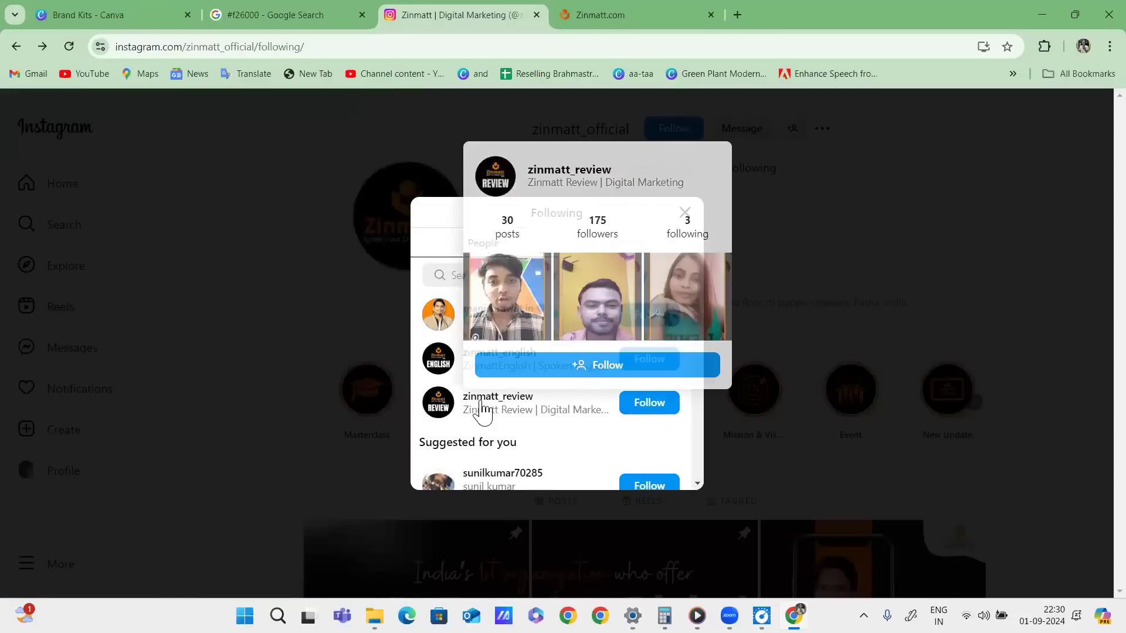
pyautogui.click(480, 402)
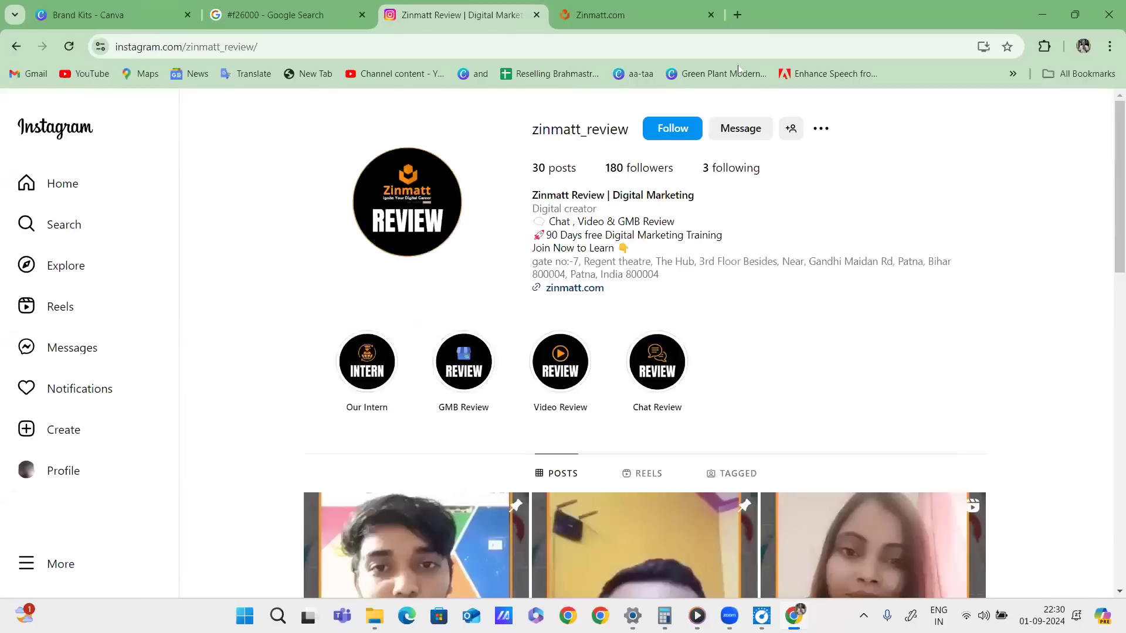
pyautogui.scroll(-5, 769, 326)
pyautogui.scroll(5, 789, 317)
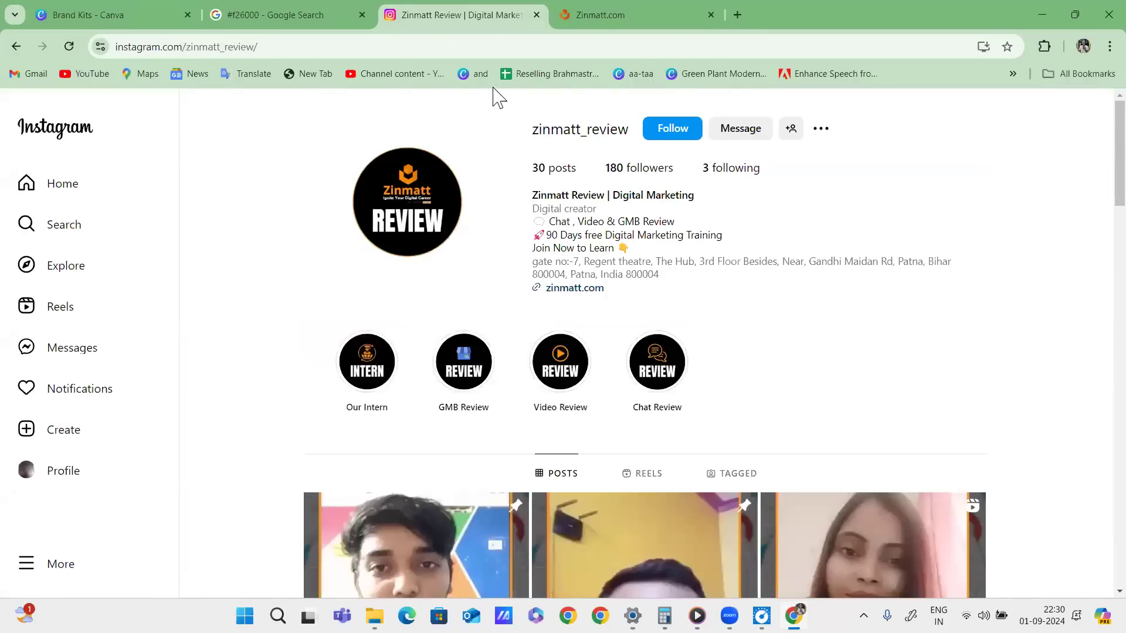
pyautogui.click(286, 47)
pyautogui.click(300, 12)
pyautogui.click(149, 21)
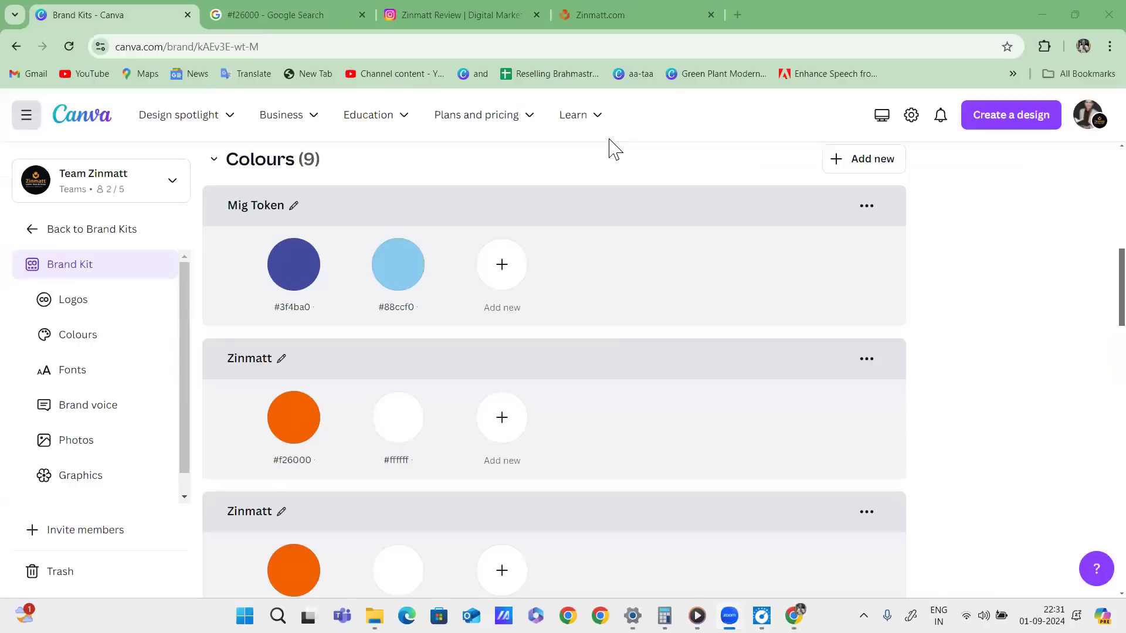
# At the Fonts section, write a circled red 'T|F' note.
pyautogui.scroll(-12, 956, 354)
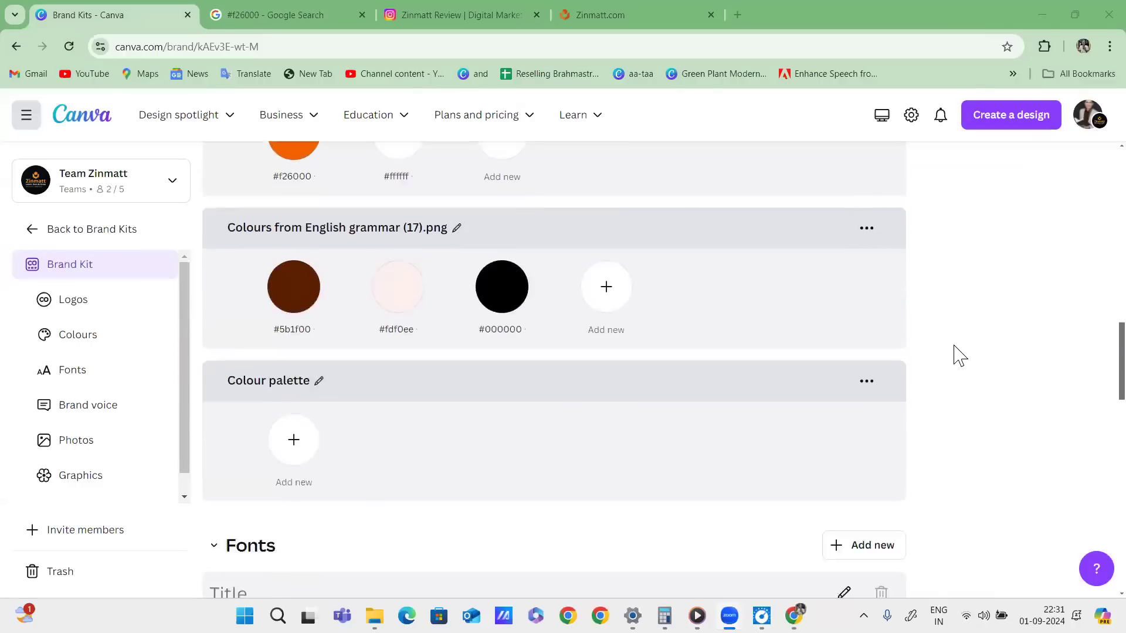
pyautogui.scroll(2, 962, 352)
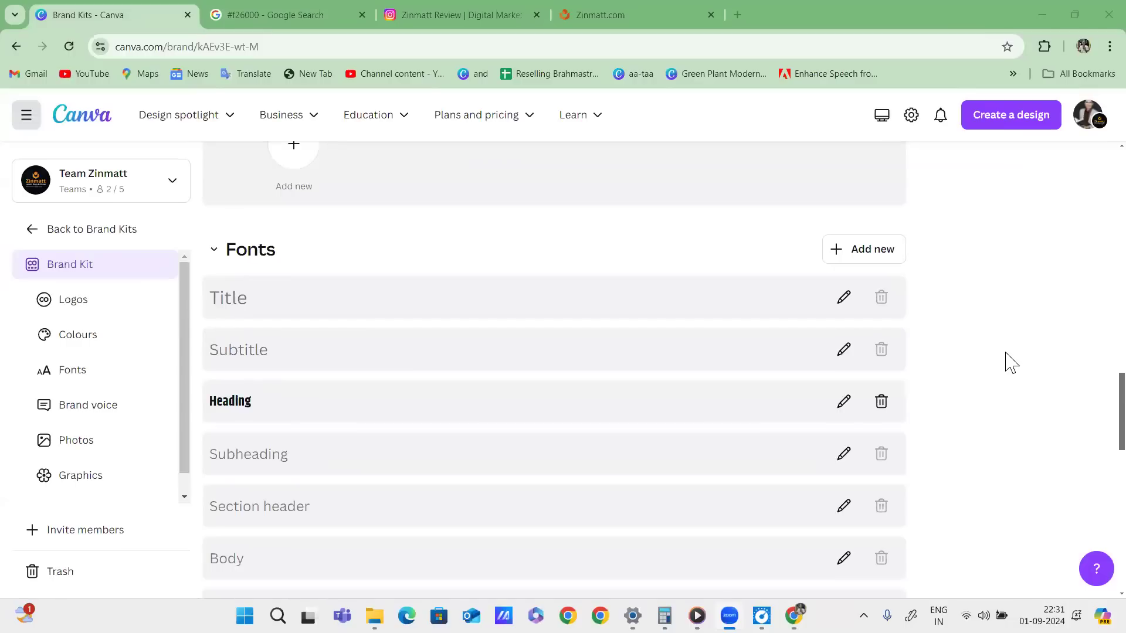
pyautogui.moveTo(505, 232); pyautogui.dragTo(535, 224)
pyautogui.moveTo(525, 225); pyautogui.dragTo(530, 260)
pyautogui.moveTo(549, 205); pyautogui.dragTo(560, 277)
pyautogui.moveTo(575, 219); pyautogui.dragTo(594, 210)
pyautogui.moveTo(580, 219); pyautogui.dragTo(585, 248)
pyautogui.moveTo(582, 230)
pyautogui.mouseDown()
pyautogui.moveTo(594, 226)
pyautogui.moveTo(469, 205)
pyautogui.moveTo(555, 192)
pyautogui.mouseUp()
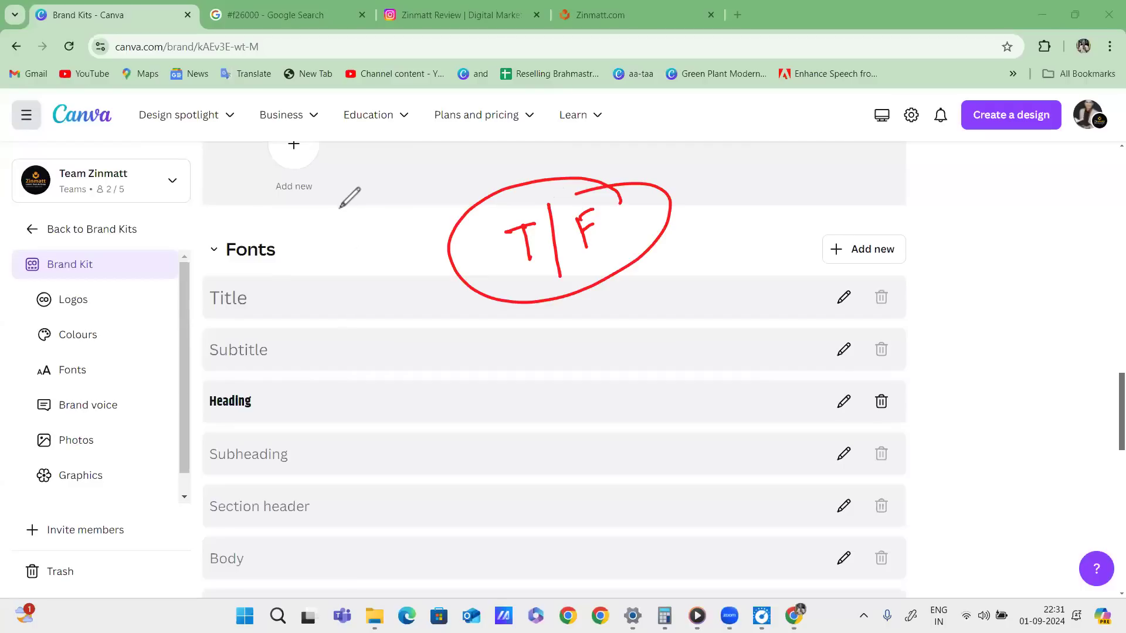
# Underline the top navigation and strike red marks down the sidebar, then erase all marks.
pyautogui.moveTo(38, 143); pyautogui.dragTo(581, 134)
pyautogui.moveTo(41, 223); pyautogui.dragTo(165, 201)
pyautogui.moveTo(32, 274); pyautogui.dragTo(223, 241)
pyautogui.moveTo(35, 333); pyautogui.dragTo(255, 270)
pyautogui.moveTo(53, 390); pyautogui.dragTo(296, 329)
pyautogui.moveTo(64, 460); pyautogui.dragTo(322, 379)
pyautogui.moveTo(53, 522); pyautogui.dragTo(326, 434)
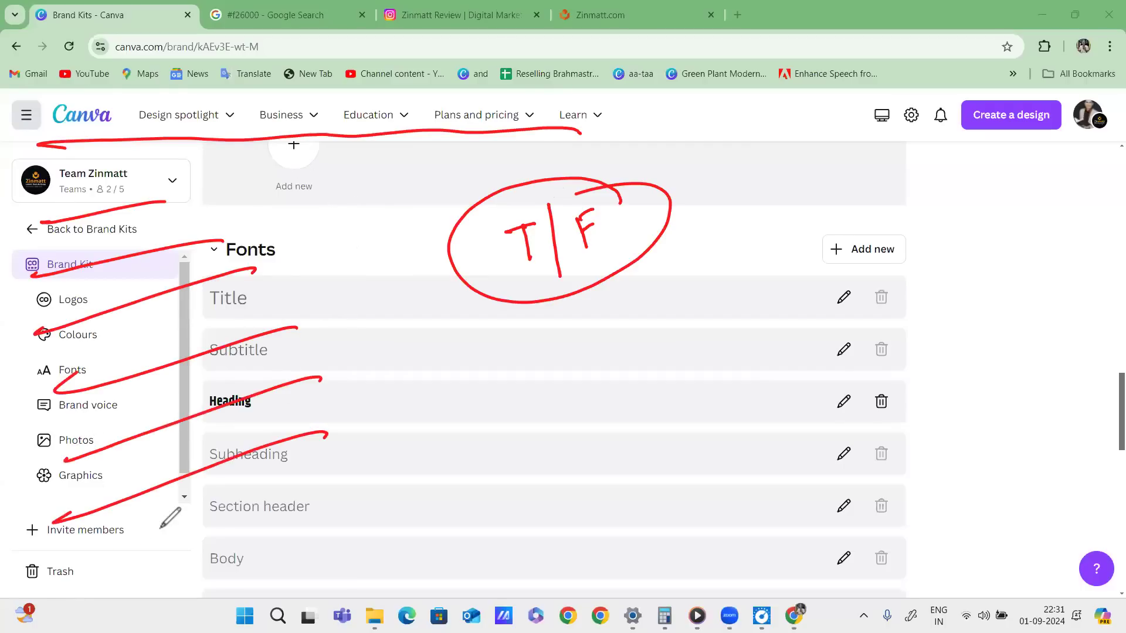
pyautogui.moveTo(146, 535); pyautogui.dragTo(380, 485)
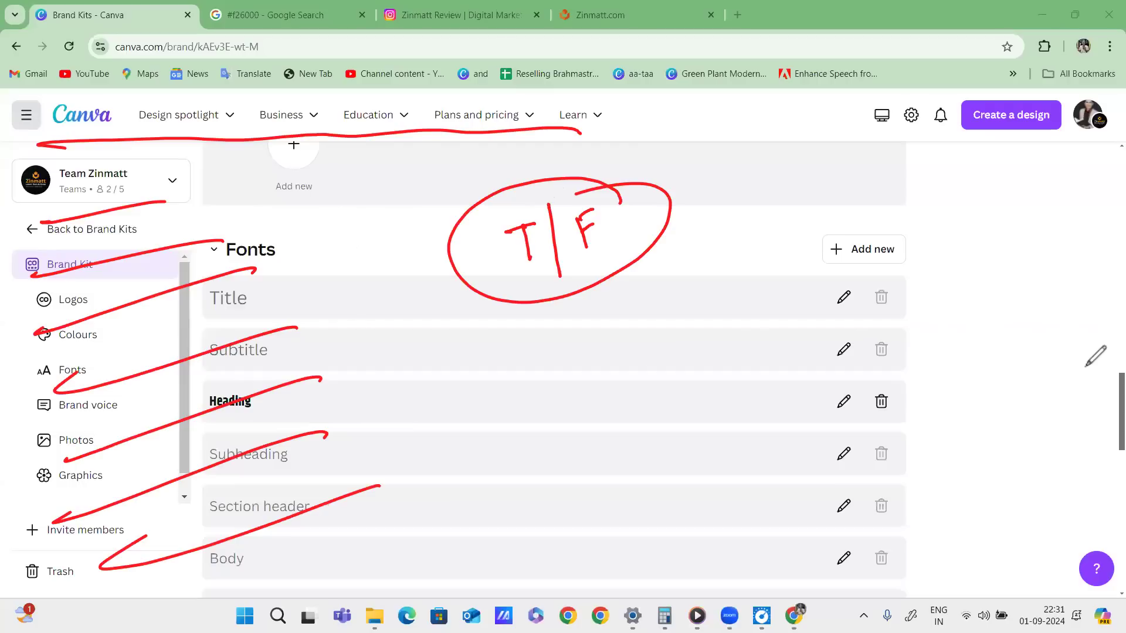
pyautogui.click(1086, 367)
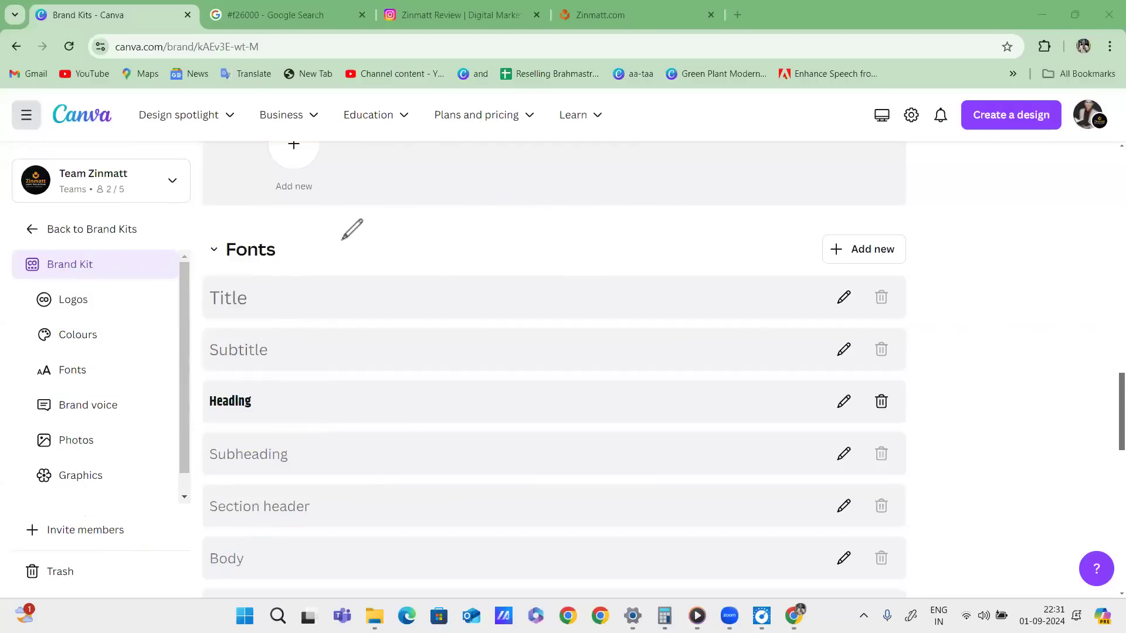
# Circle the Fonts heading, the Title, Subtitle and Heading rows, and the Canva logo in red.
pyautogui.moveTo(274, 226)
pyautogui.mouseDown()
pyautogui.moveTo(305, 261)
pyautogui.moveTo(269, 211)
pyautogui.mouseUp()
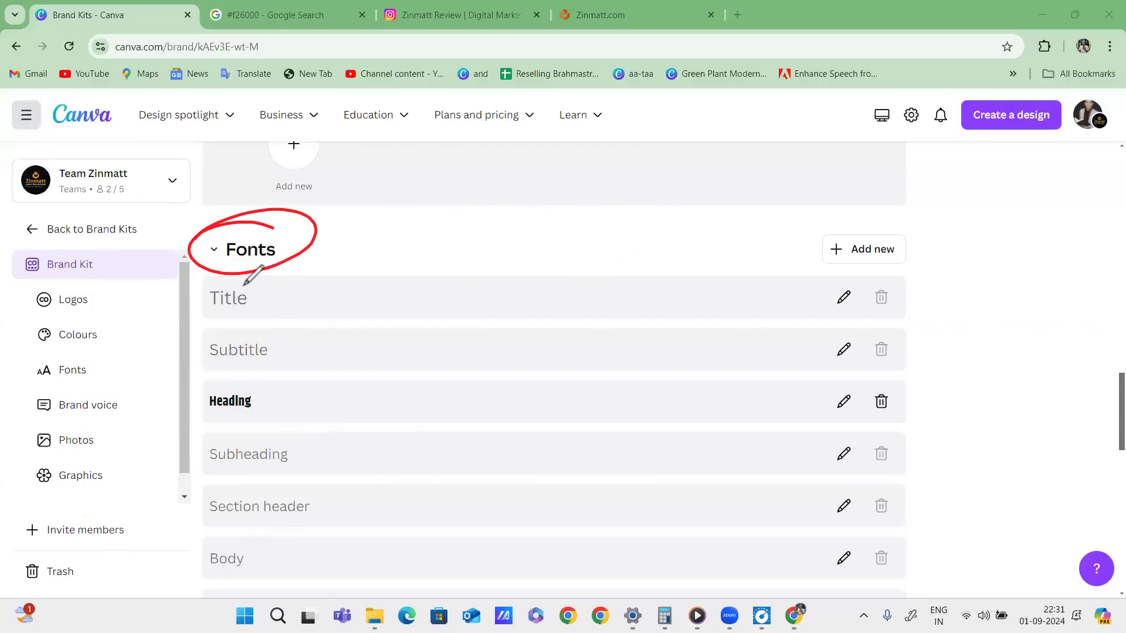
pyautogui.moveTo(258, 280); pyautogui.dragTo(251, 283)
pyautogui.moveTo(270, 335)
pyautogui.mouseDown()
pyautogui.moveTo(197, 341)
pyautogui.moveTo(302, 337)
pyautogui.mouseUp()
pyautogui.moveTo(243, 384)
pyautogui.mouseDown()
pyautogui.moveTo(240, 427)
pyautogui.moveTo(226, 383)
pyautogui.mouseUp()
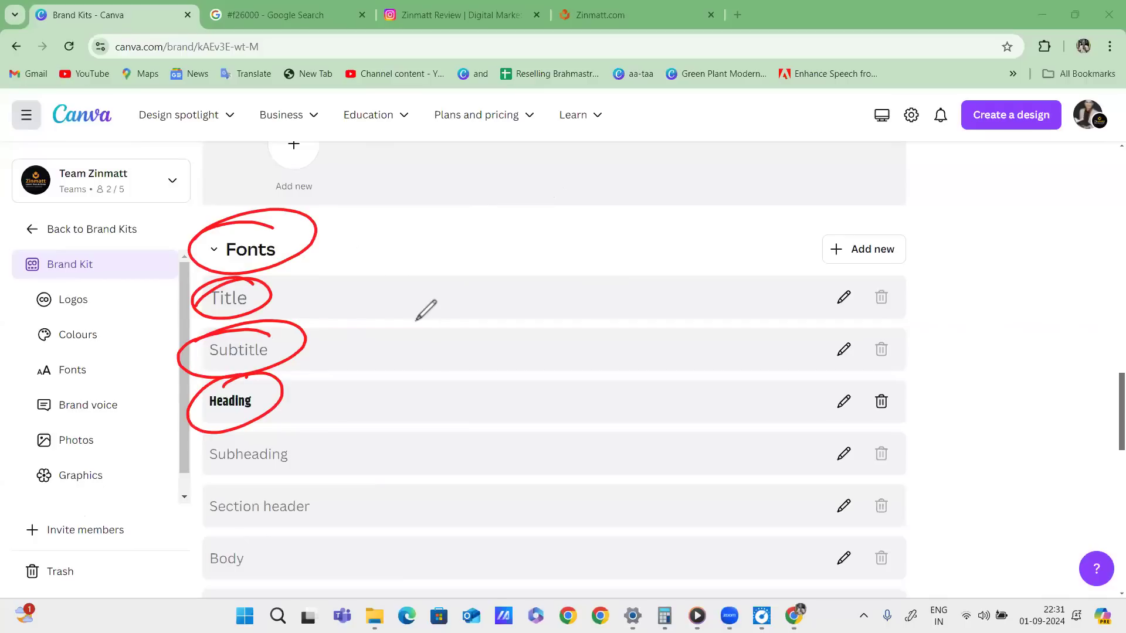
pyautogui.moveTo(111, 97)
pyautogui.mouseDown()
pyautogui.moveTo(101, 94)
pyautogui.moveTo(139, 100)
pyautogui.mouseUp()
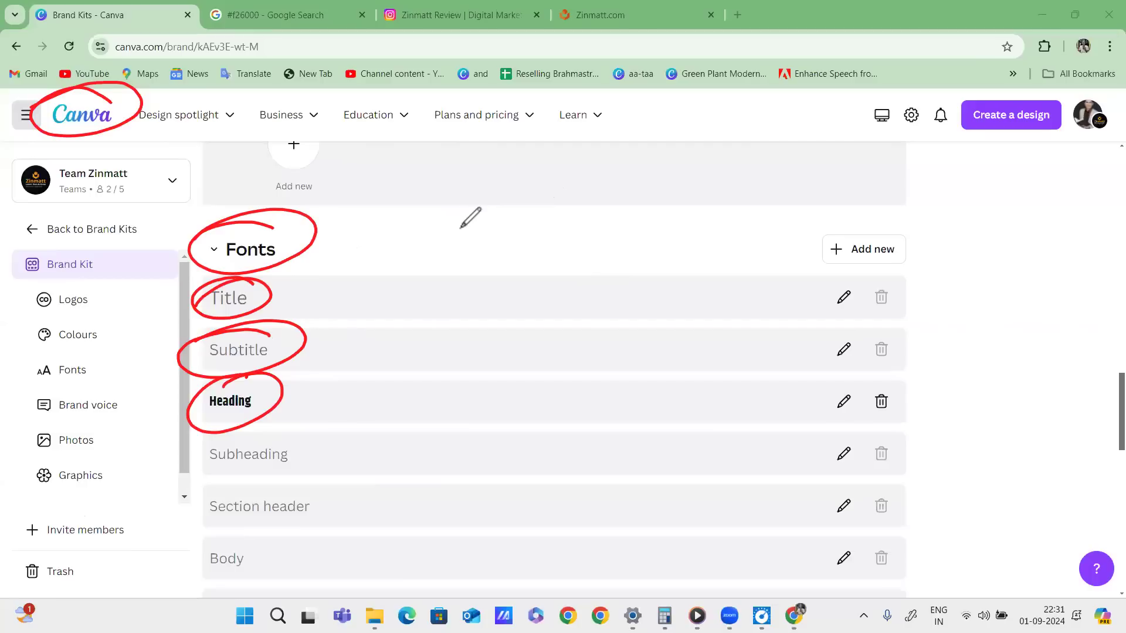
# Draw a red circled F beside the Fonts heading with an arrow across it.
pyautogui.moveTo(444, 213)
pyautogui.mouseDown()
pyautogui.moveTo(432, 267)
pyautogui.moveTo(445, 230)
pyautogui.moveTo(389, 264)
pyautogui.moveTo(373, 250)
pyautogui.mouseUp()
pyautogui.moveTo(364, 330)
pyautogui.mouseDown()
pyautogui.moveTo(548, 233)
pyautogui.moveTo(537, 256)
pyautogui.mouseUp()
pyautogui.moveTo(509, 206); pyautogui.dragTo(516, 196)
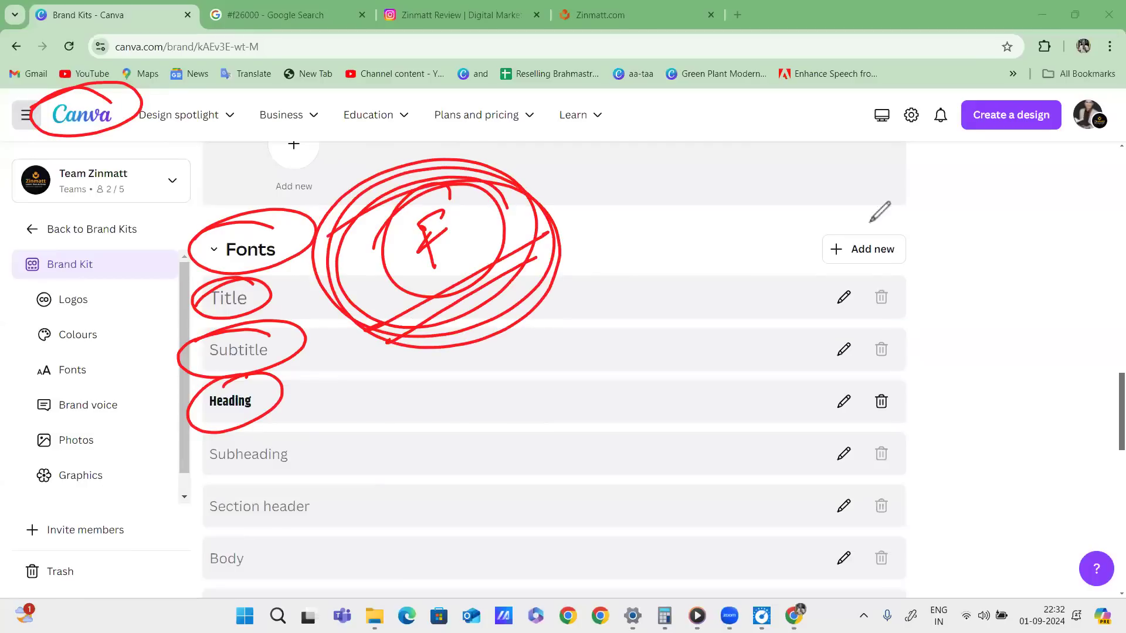
pyautogui.moveTo(382, 325)
pyautogui.mouseDown()
pyautogui.moveTo(643, 201)
pyautogui.moveTo(643, 229)
pyautogui.mouseUp()
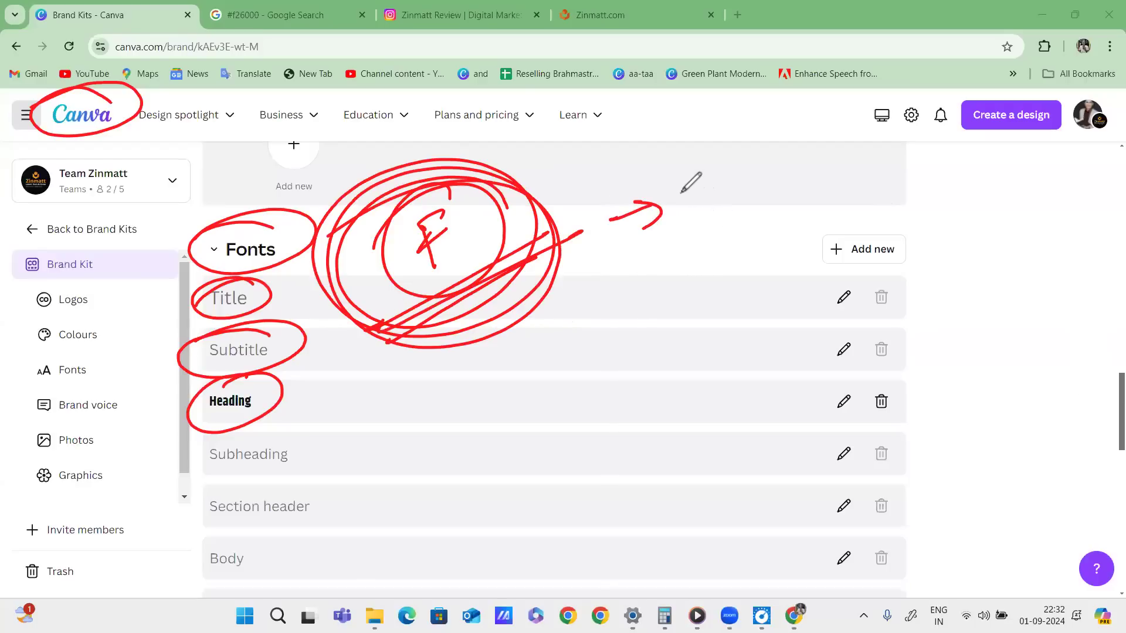
# Draw four red arrows labelled with F and L notes, then erase all pen marks.
pyautogui.moveTo(679, 188); pyautogui.dragTo(711, 206)
pyautogui.moveTo(629, 265)
pyautogui.mouseDown()
pyautogui.moveTo(667, 251)
pyautogui.moveTo(654, 267)
pyautogui.mouseUp()
pyautogui.moveTo(698, 234)
pyautogui.mouseDown()
pyautogui.moveTo(697, 261)
pyautogui.moveTo(718, 236)
pyautogui.mouseUp()
pyautogui.moveTo(646, 308); pyautogui.dragTo(667, 320)
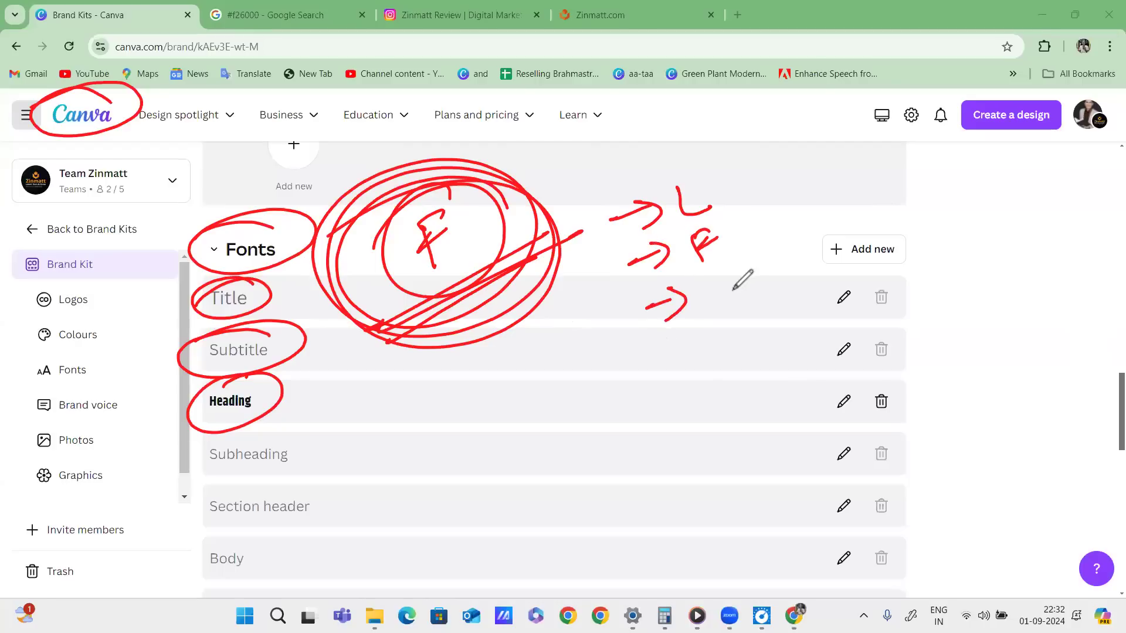
pyautogui.moveTo(712, 281); pyautogui.dragTo(744, 296)
pyautogui.moveTo(643, 370); pyautogui.dragTo(670, 358)
pyautogui.moveTo(679, 332)
pyautogui.mouseDown()
pyautogui.moveTo(698, 347)
pyautogui.moveTo(687, 368)
pyautogui.moveTo(673, 361)
pyautogui.mouseUp()
pyautogui.moveTo(739, 330); pyautogui.dragTo(768, 339)
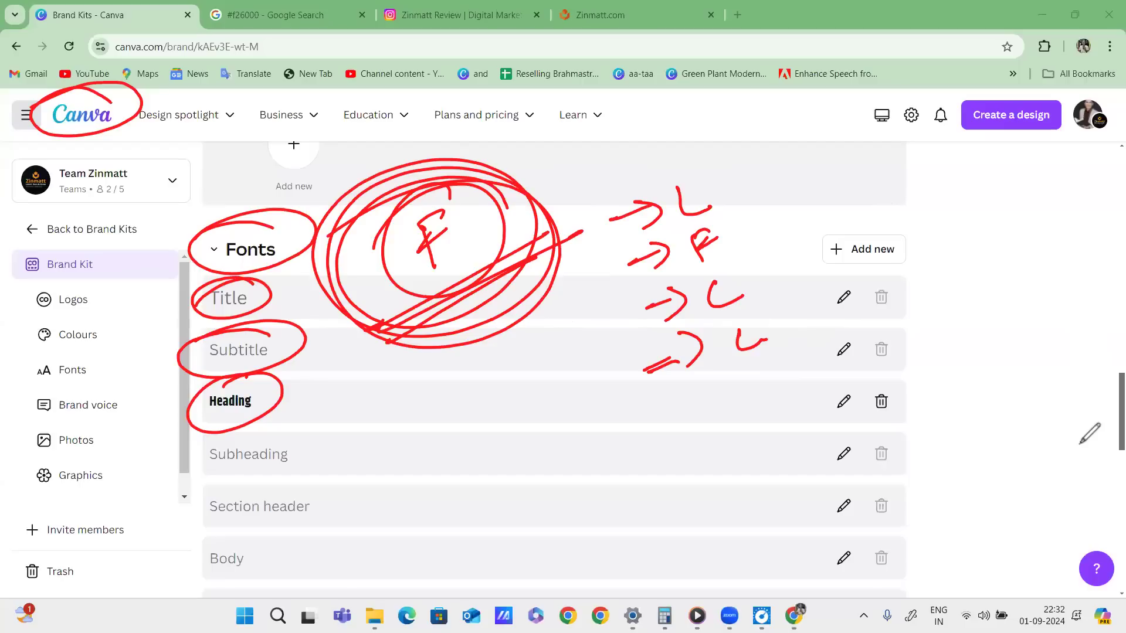
pyautogui.click(1038, 431)
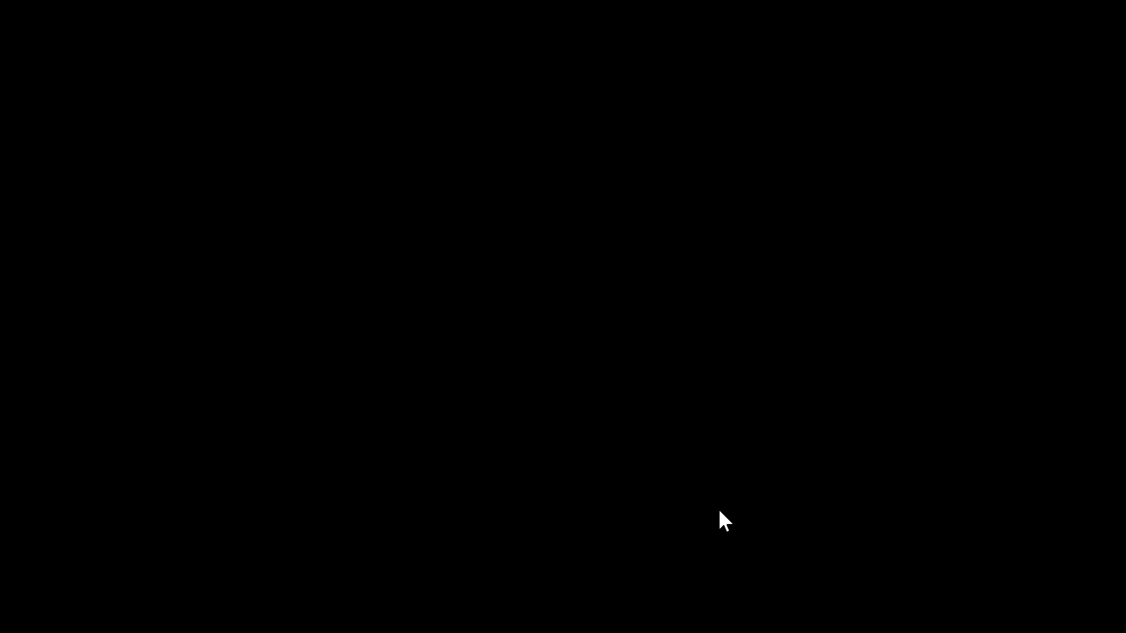
# Return to the Home page and write red H•W and LscP notes near the top.
pyautogui.scroll(10, 630, 297)
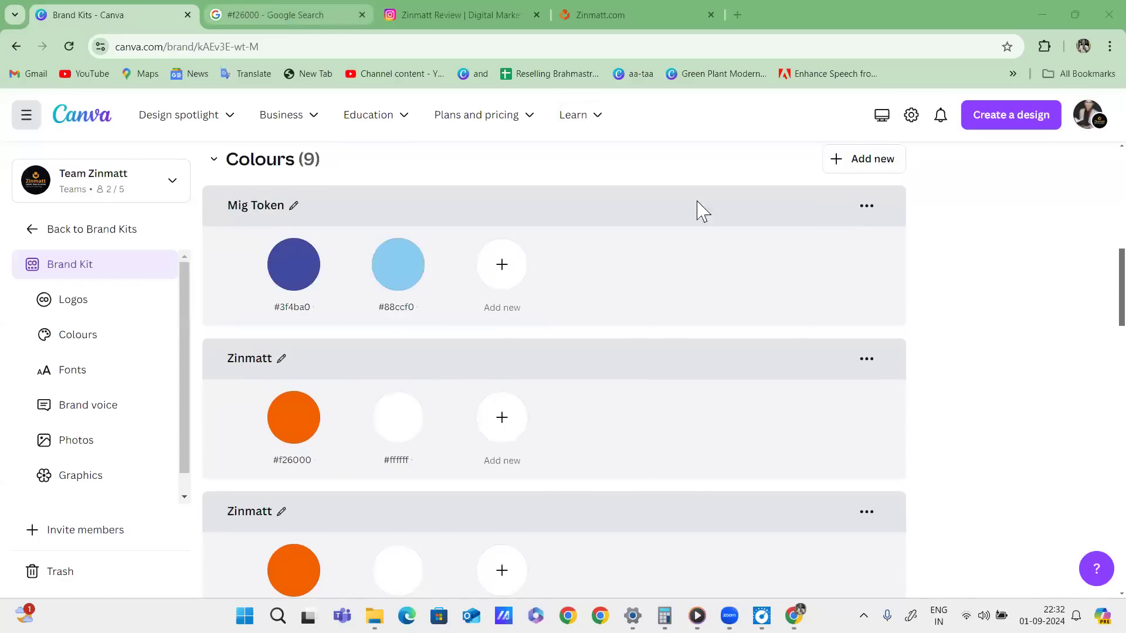
pyautogui.scroll(8, 699, 208)
pyautogui.click(81, 118)
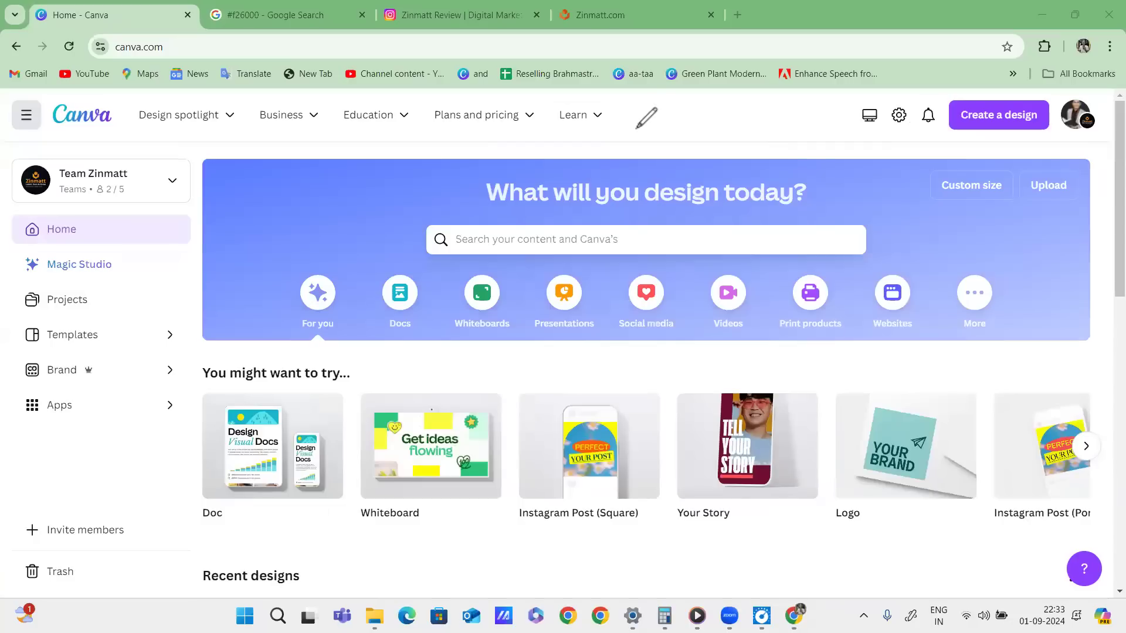
pyautogui.moveTo(638, 123); pyautogui.dragTo(684, 116)
pyautogui.moveTo(633, 146)
pyautogui.mouseDown()
pyautogui.moveTo(726, 121)
pyautogui.moveTo(694, 108)
pyautogui.mouseUp()
pyautogui.moveTo(528, 120)
pyautogui.mouseDown()
pyautogui.moveTo(544, 143)
pyautogui.moveTo(569, 122)
pyautogui.moveTo(565, 139)
pyautogui.moveTo(517, 173)
pyautogui.mouseUp()
pyautogui.moveTo(581, 148); pyautogui.dragTo(527, 175)
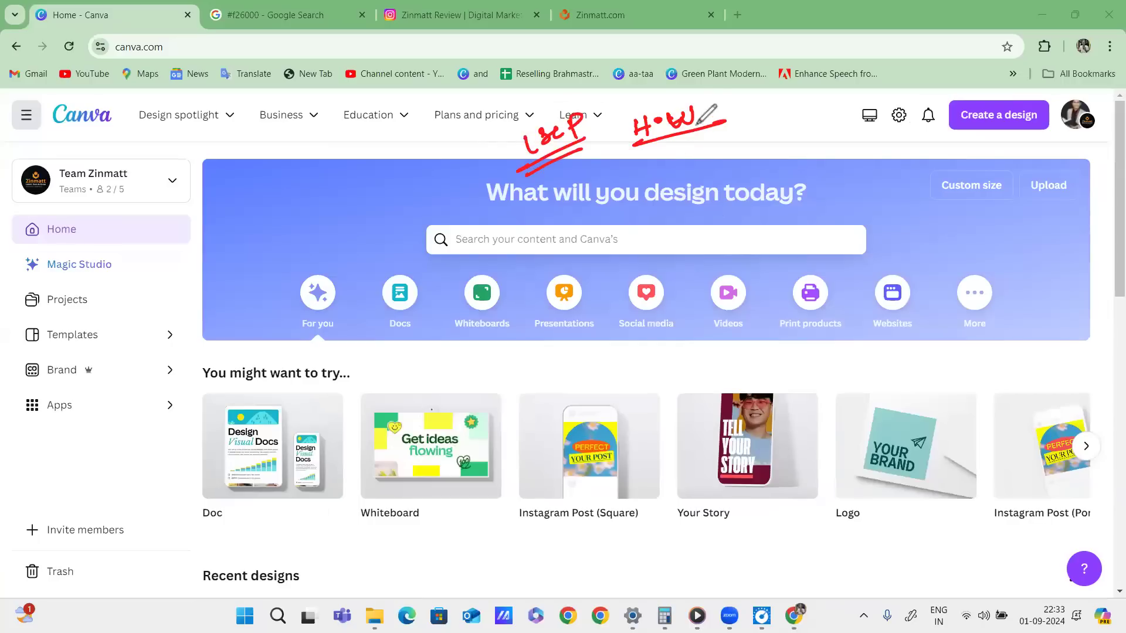
# Circle the H•W note, add a D, and write 'Canva' with a circled AC and C.
pyautogui.moveTo(700, 97)
pyautogui.mouseDown()
pyautogui.moveTo(610, 136)
pyautogui.moveTo(655, 108)
pyautogui.mouseUp()
pyautogui.moveTo(664, 160); pyautogui.dragTo(665, 192)
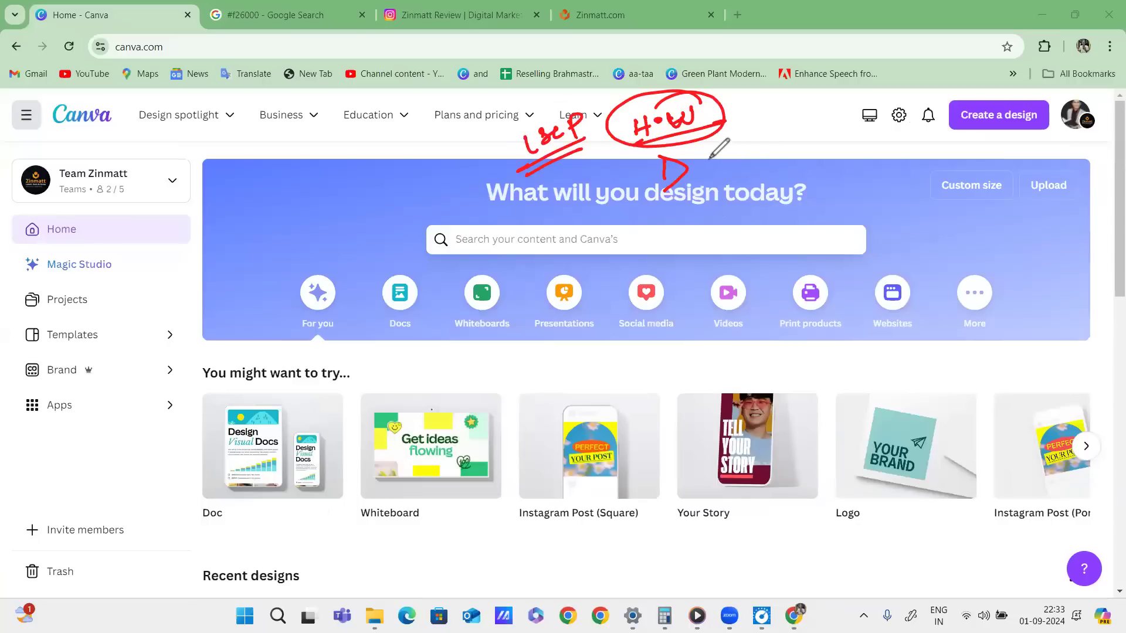
pyautogui.moveTo(726, 158)
pyautogui.mouseDown()
pyautogui.moveTo(726, 172)
pyautogui.moveTo(846, 129)
pyautogui.moveTo(862, 152)
pyautogui.moveTo(830, 176)
pyautogui.mouseUp()
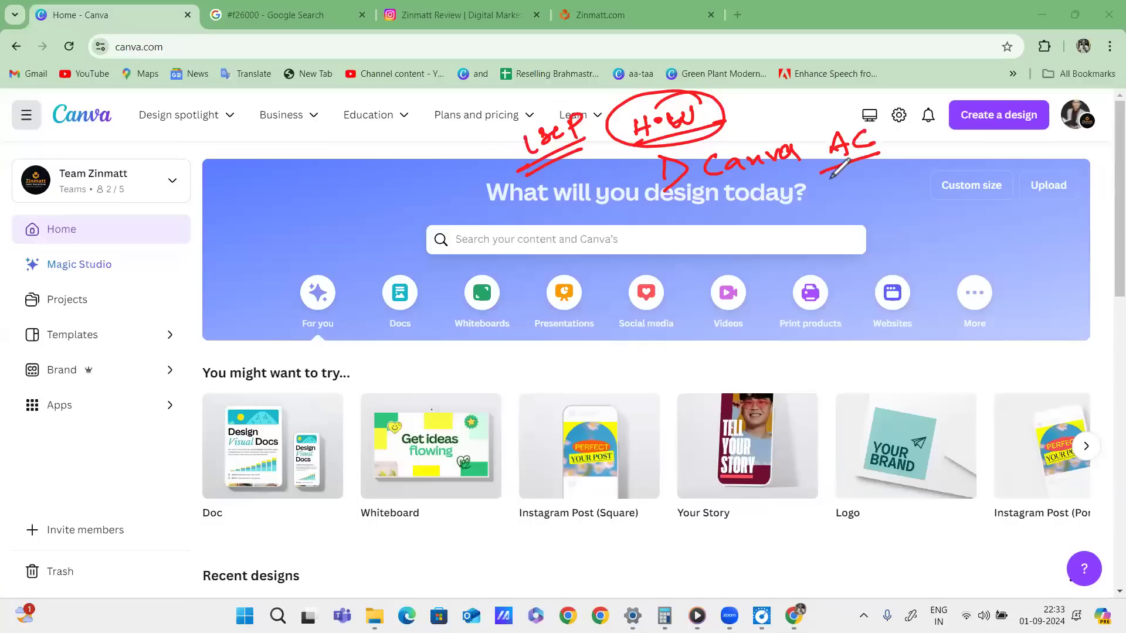
pyautogui.moveTo(874, 117)
pyautogui.mouseDown()
pyautogui.moveTo(886, 141)
pyautogui.moveTo(877, 123)
pyautogui.mouseUp()
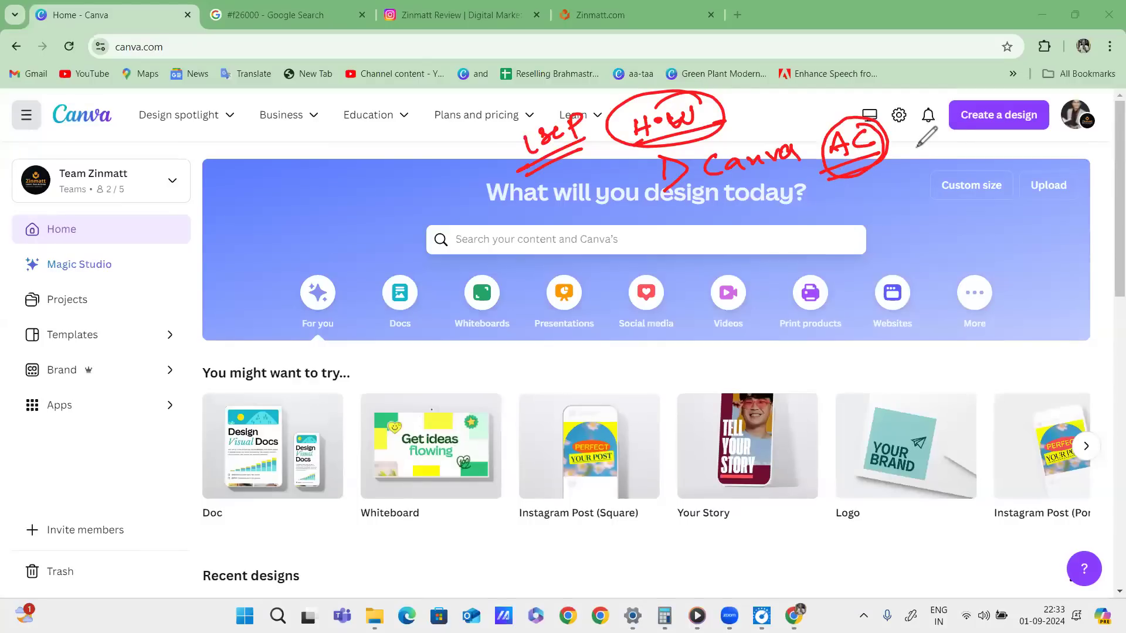
pyautogui.moveTo(937, 128)
pyautogui.mouseDown()
pyautogui.moveTo(936, 153)
pyautogui.moveTo(915, 160)
pyautogui.moveTo(945, 121)
pyautogui.mouseUp()
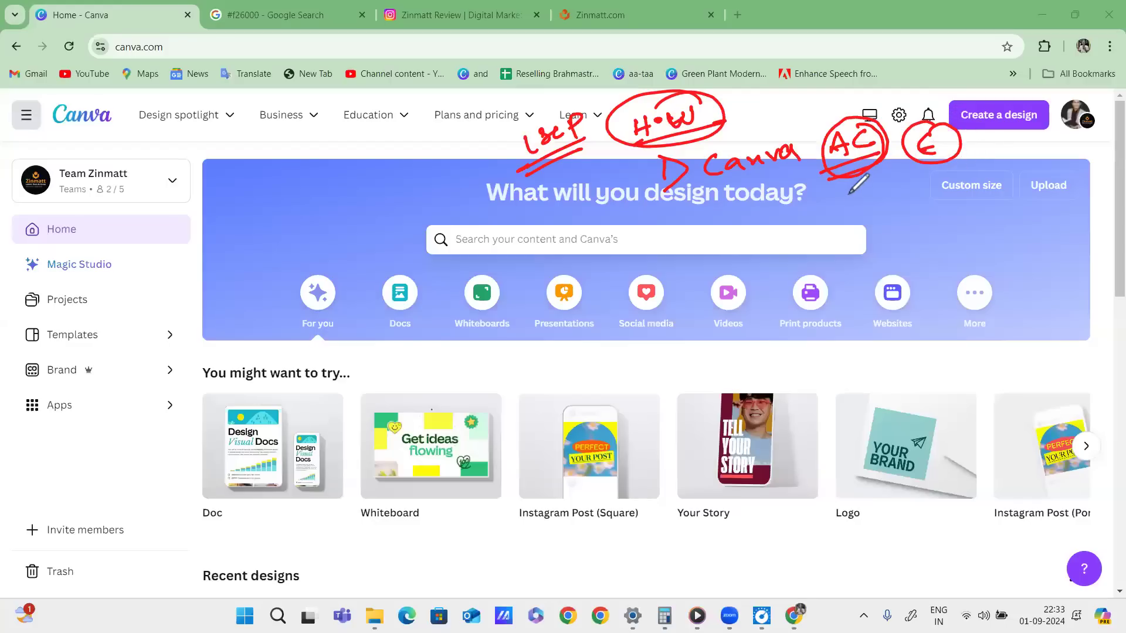
# Draw a red arrow below Canva pointing to an underlined APP note.
pyautogui.moveTo(772, 207); pyautogui.dragTo(805, 202)
pyautogui.moveTo(794, 192)
pyautogui.mouseDown()
pyautogui.moveTo(796, 211)
pyautogui.moveTo(845, 206)
pyautogui.mouseUp()
pyautogui.moveTo(830, 201); pyautogui.dragTo(858, 206)
pyautogui.moveTo(854, 189); pyautogui.dragTo(877, 205)
pyautogui.moveTo(875, 186)
pyautogui.mouseDown()
pyautogui.moveTo(835, 218)
pyautogui.moveTo(879, 197)
pyautogui.mouseUp()
pyautogui.moveTo(828, 222); pyautogui.dragTo(906, 202)
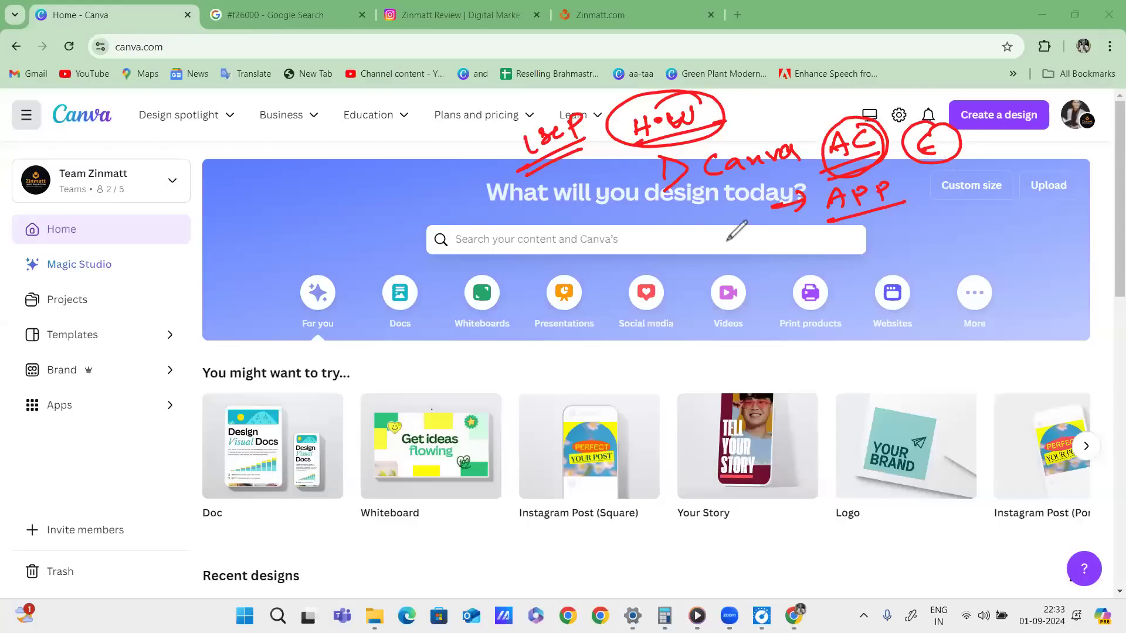
# Double-circle the search box in red and write an underlined '20K se' note beside it.
pyautogui.moveTo(672, 249); pyautogui.dragTo(694, 275)
pyautogui.moveTo(399, 252)
pyautogui.mouseDown()
pyautogui.moveTo(557, 220)
pyautogui.moveTo(401, 225)
pyautogui.moveTo(474, 219)
pyautogui.mouseUp()
pyautogui.moveTo(719, 249); pyautogui.dragTo(744, 265)
pyautogui.moveTo(757, 250)
pyautogui.mouseDown()
pyautogui.moveTo(754, 262)
pyautogui.moveTo(761, 249)
pyautogui.moveTo(792, 260)
pyautogui.mouseUp()
pyautogui.moveTo(811, 238)
pyautogui.mouseDown()
pyautogui.moveTo(818, 251)
pyautogui.moveTo(889, 235)
pyautogui.mouseUp()
pyautogui.moveTo(713, 288); pyautogui.dragTo(888, 247)
pyautogui.moveTo(751, 290); pyautogui.dragTo(878, 260)
# Add red strokes over the search box text, then erase the circles and scribbles there.
pyautogui.moveTo(530, 241)
pyautogui.mouseDown()
pyautogui.moveTo(463, 242)
pyautogui.moveTo(590, 231)
pyautogui.mouseUp()
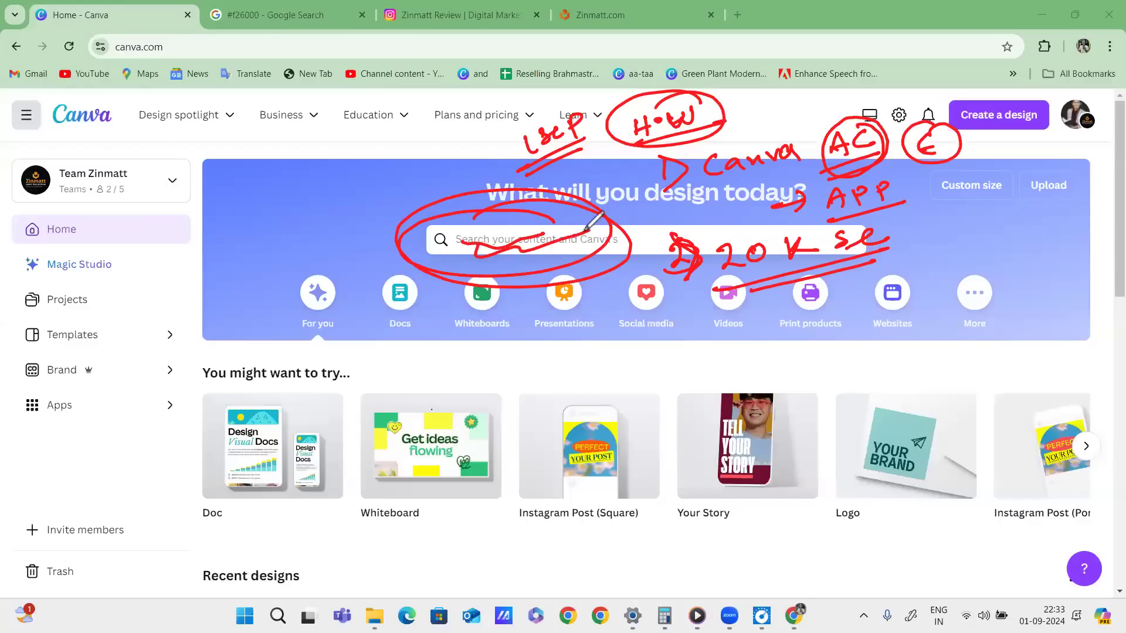
pyautogui.moveTo(466, 243); pyautogui.dragTo(586, 224)
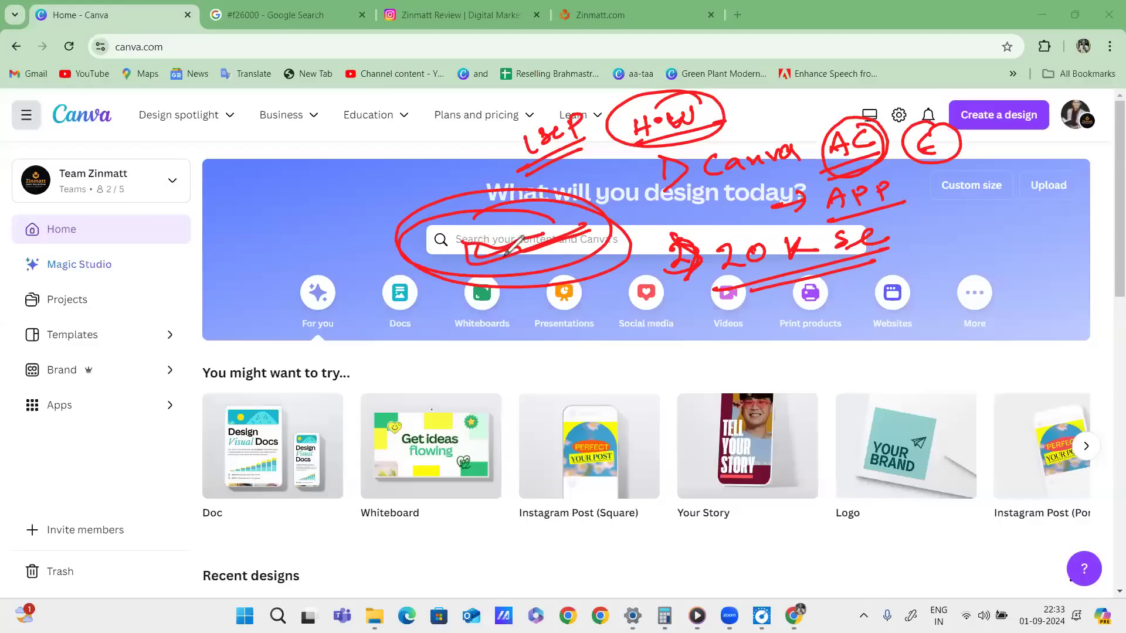
pyautogui.moveTo(500, 231); pyautogui.dragTo(599, 233)
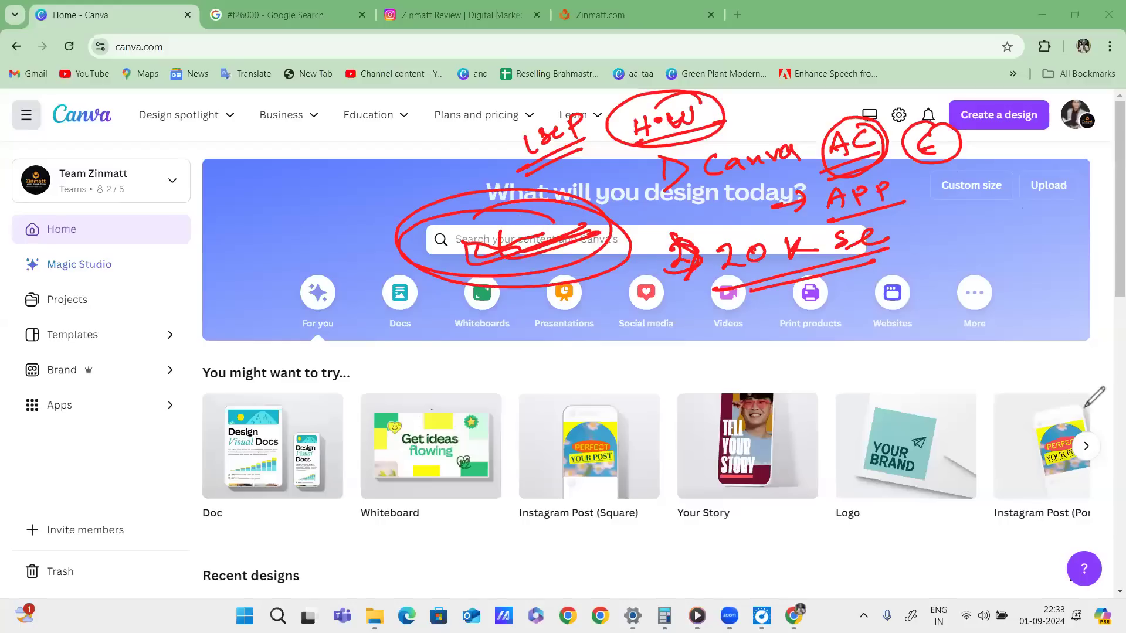
pyautogui.click(1085, 406)
pyautogui.moveTo(622, 244)
pyautogui.mouseDown()
pyautogui.moveTo(576, 234)
pyautogui.moveTo(517, 243)
pyautogui.mouseUp()
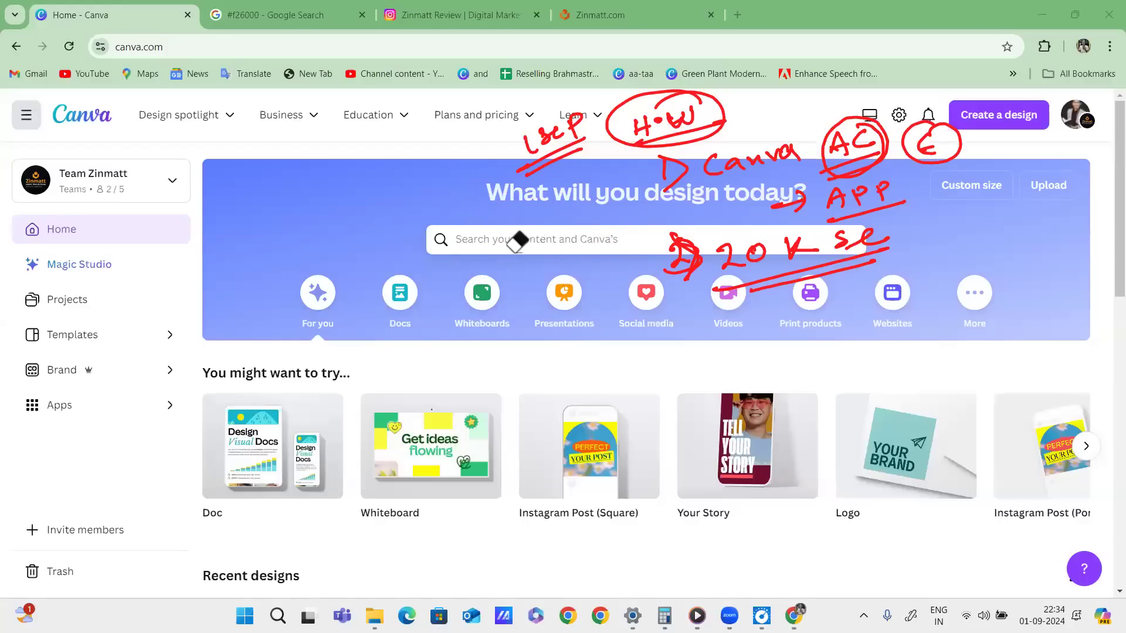
# Search Canva Templates for 'food youtube thumbnail' and create a blank Food YouTube Thumbnail.
pyautogui.click(1085, 221)
pyautogui.click(563, 240)
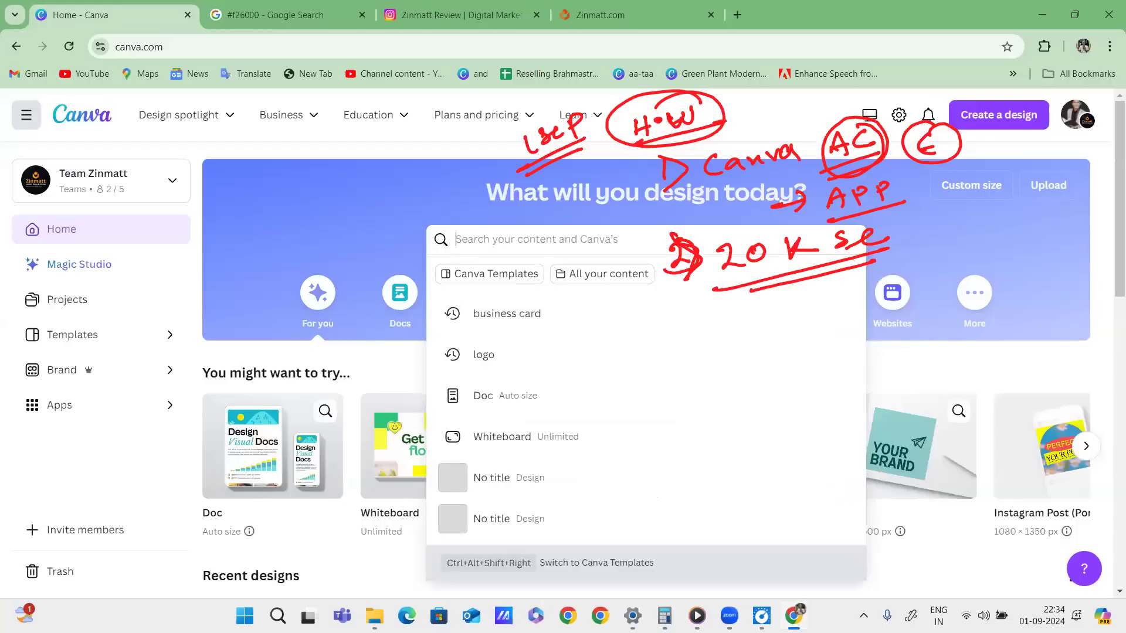
pyautogui.write('fo')
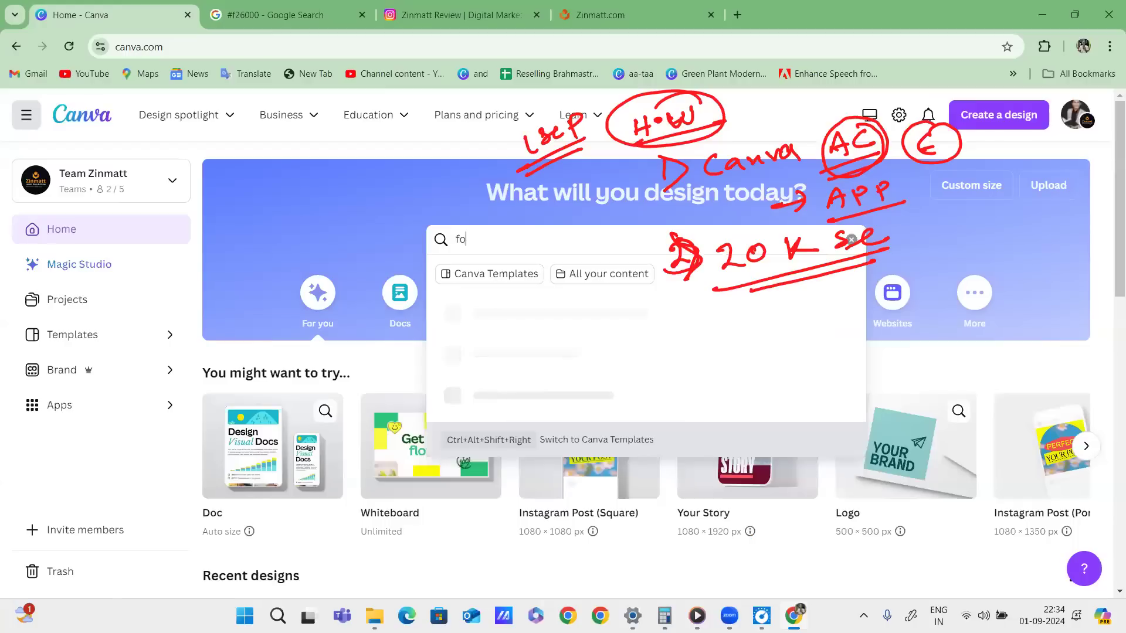
pyautogui.write('od youtube thumbnail')
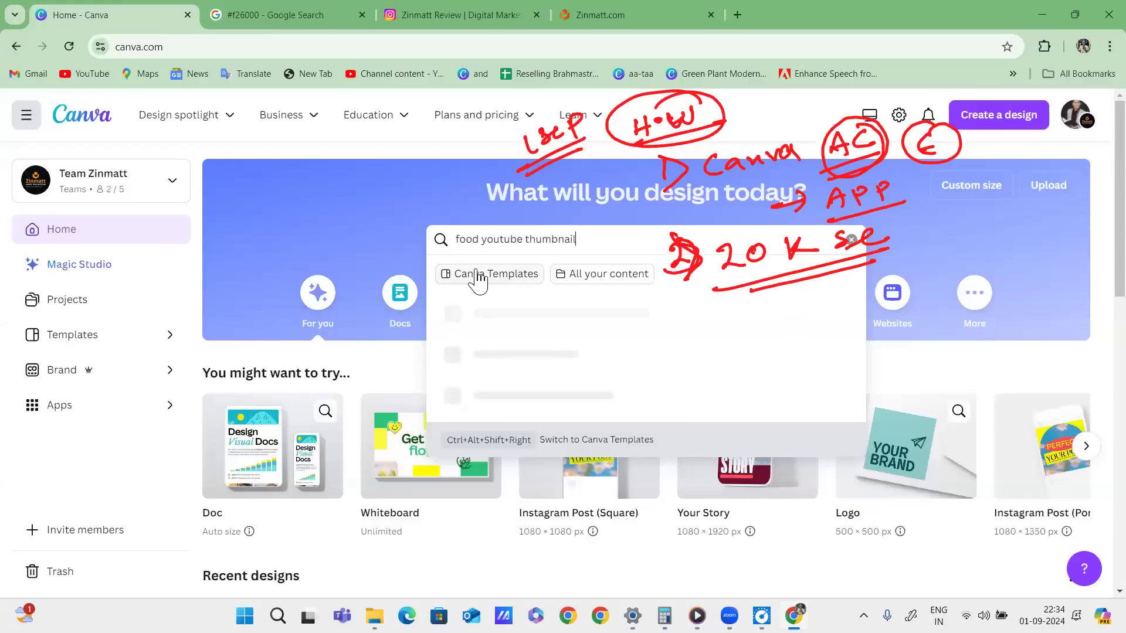
pyautogui.click(478, 274)
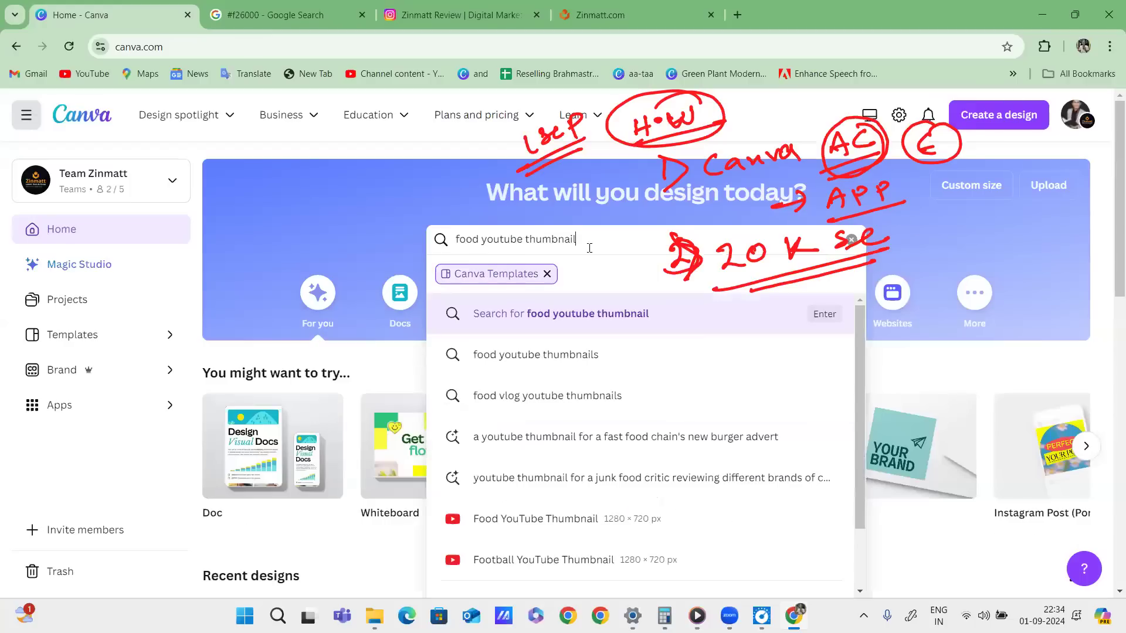
pyautogui.press('Return')
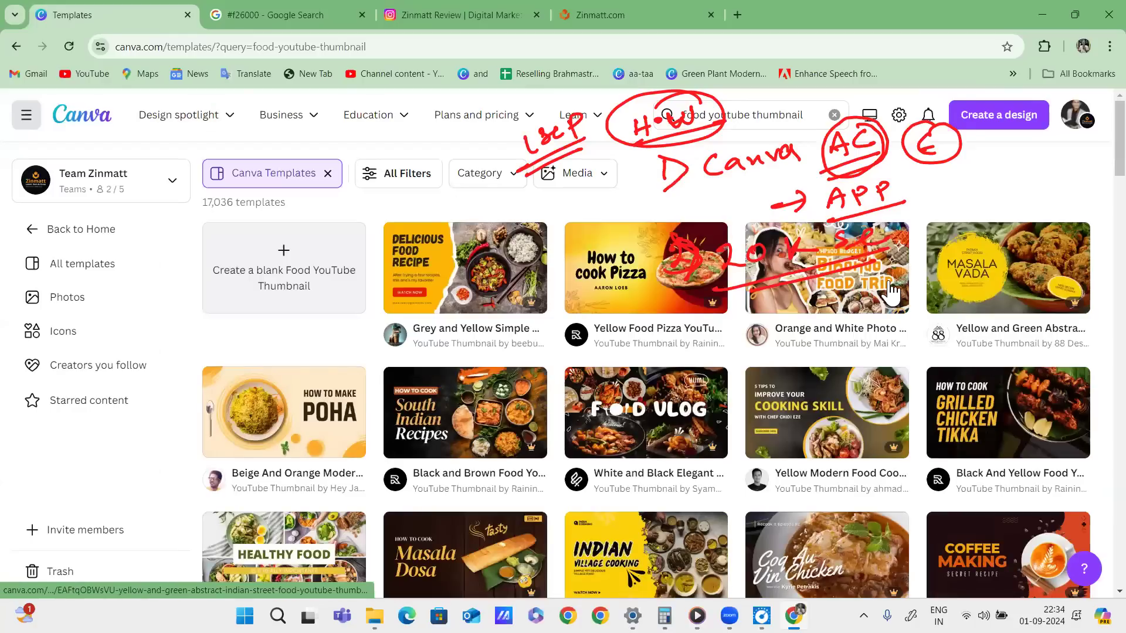
pyautogui.click(332, 266)
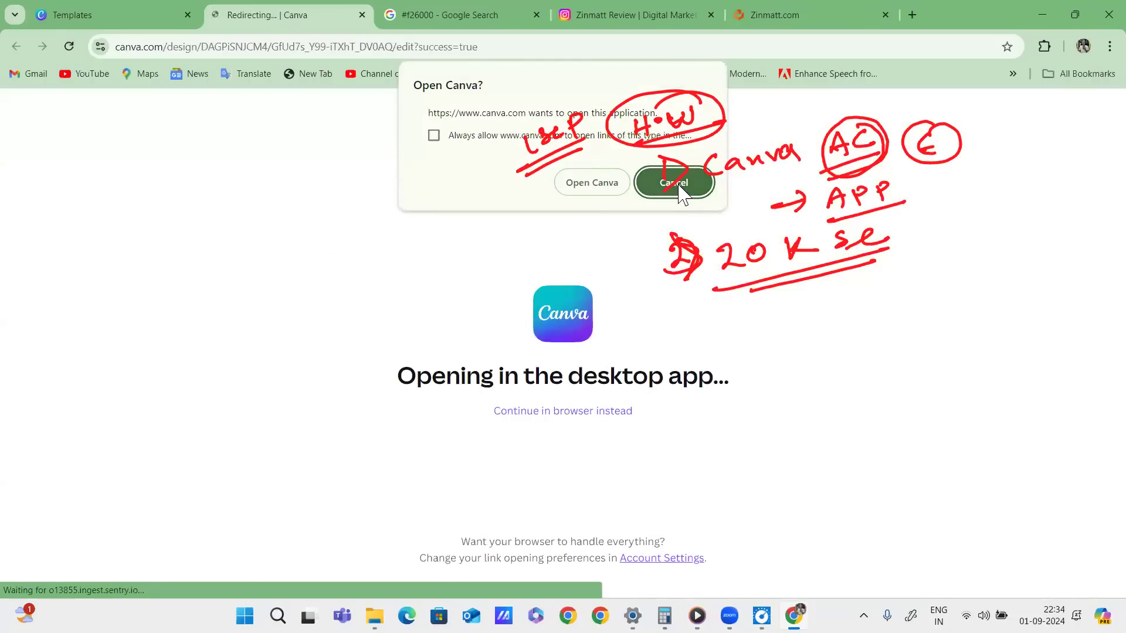
# Decline the desktop app prompt, clear the search query and return to the Home page.
pyautogui.click(674, 183)
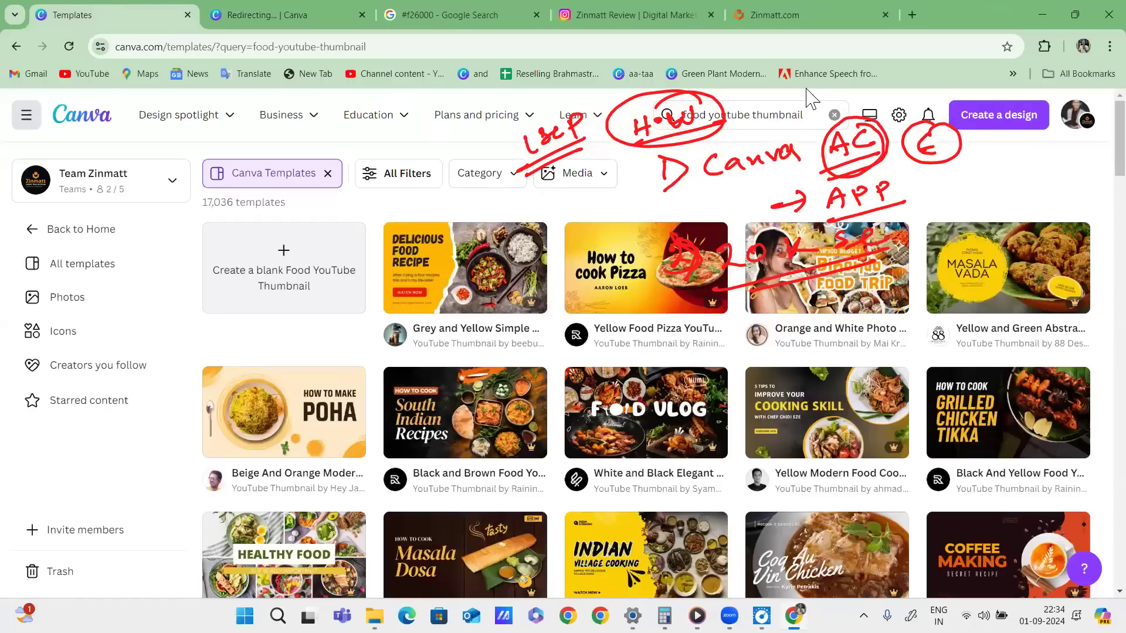
pyautogui.click(834, 115)
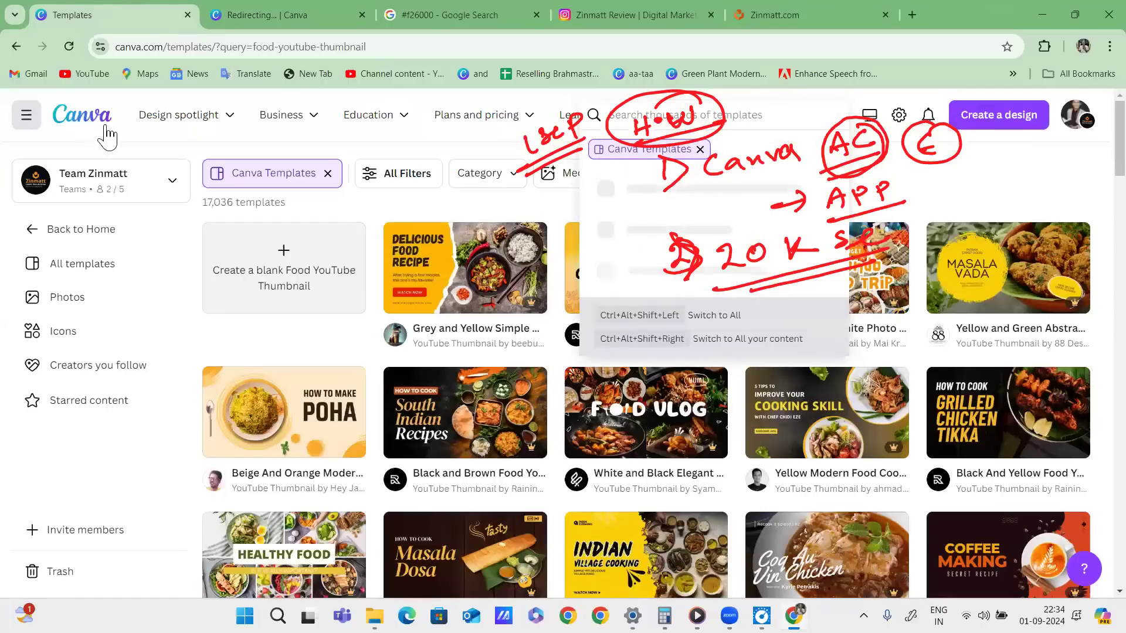
pyautogui.click(88, 120)
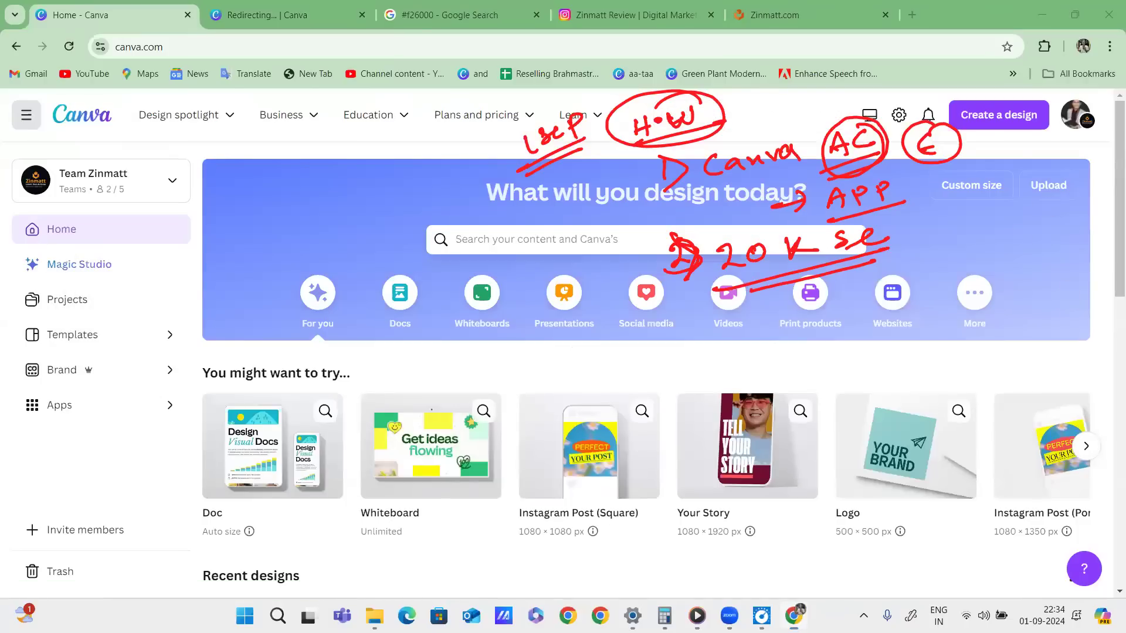
# Tick off the search feature, circle Custom size, and write '3 custom size 6x4' in red.
pyautogui.moveTo(465, 247); pyautogui.dragTo(567, 224)
pyautogui.moveTo(687, 323)
pyautogui.mouseDown()
pyautogui.moveTo(691, 347)
pyautogui.moveTo(675, 355)
pyautogui.moveTo(720, 320)
pyautogui.mouseUp()
pyautogui.moveTo(1009, 177)
pyautogui.mouseDown()
pyautogui.moveTo(991, 215)
pyautogui.moveTo(1017, 176)
pyautogui.mouseUp()
pyautogui.moveTo(765, 328)
pyautogui.mouseDown()
pyautogui.moveTo(757, 346)
pyautogui.moveTo(909, 277)
pyautogui.moveTo(997, 271)
pyautogui.mouseUp()
pyautogui.moveTo(786, 357); pyautogui.dragTo(1006, 299)
pyautogui.moveTo(873, 345)
pyautogui.mouseDown()
pyautogui.moveTo(973, 324)
pyautogui.moveTo(990, 339)
pyautogui.moveTo(1027, 324)
pyautogui.mouseUp()
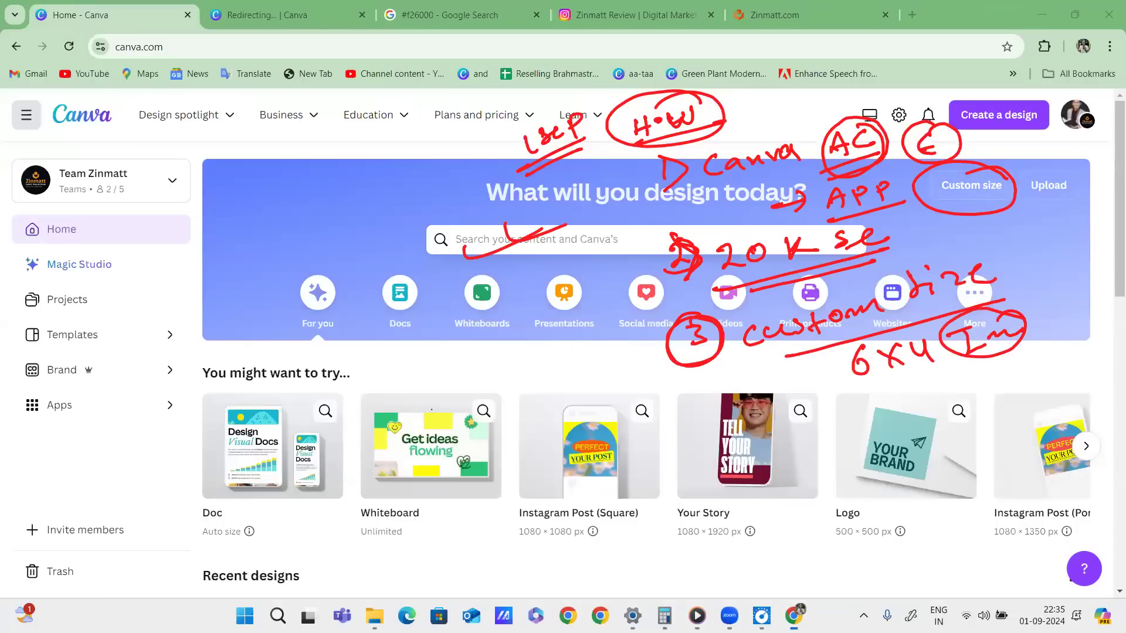
# Change the Custom size units from px to inches and close the popup.
pyautogui.click(971, 185)
pyautogui.click(948, 254)
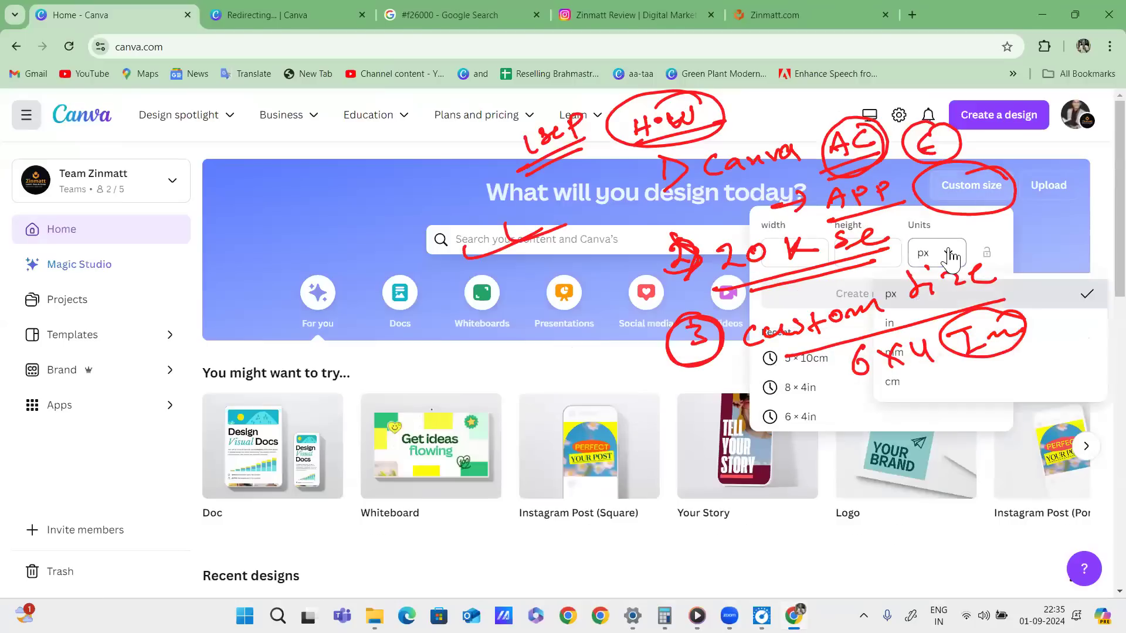
pyautogui.click(894, 314)
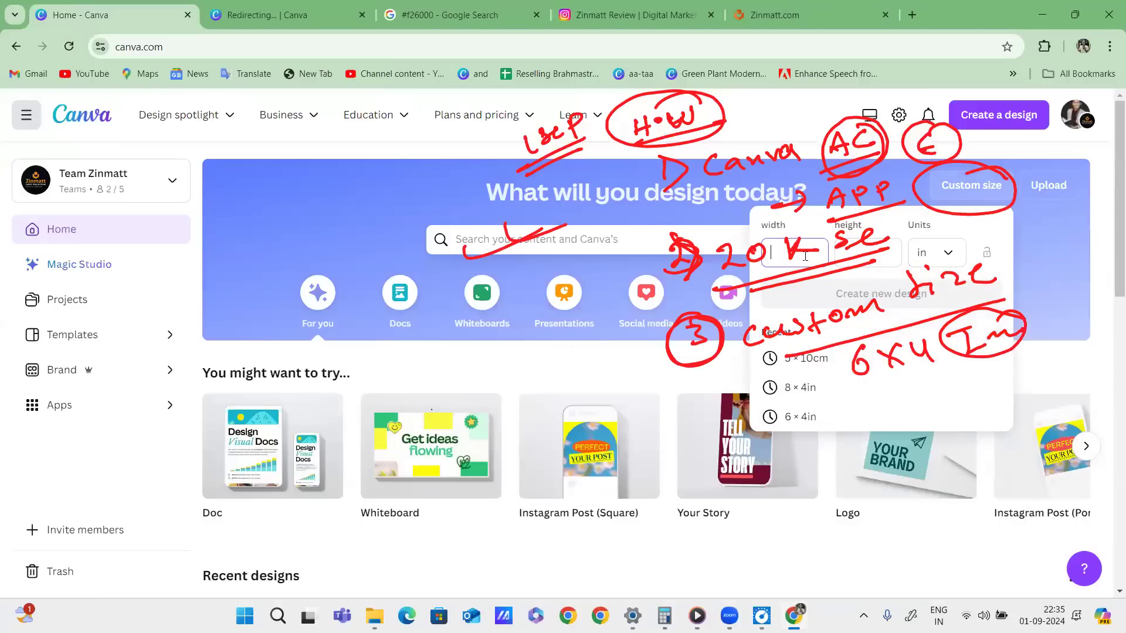
pyautogui.click(1056, 235)
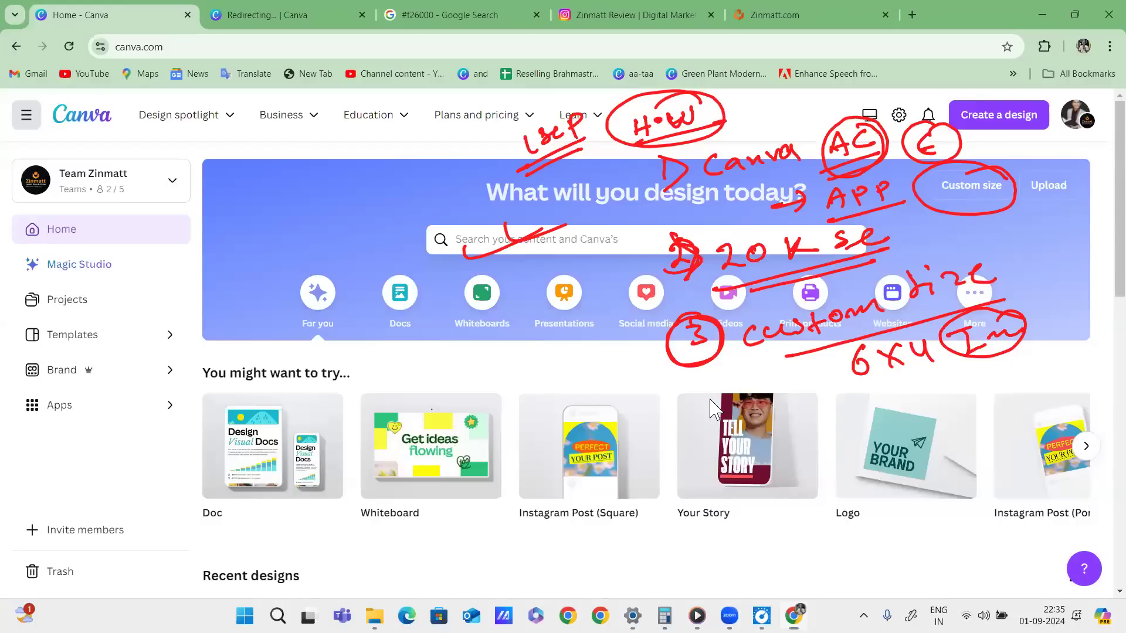
# Draw a red circled 4 on Your Story and write underlined Home, projects and Templates notes.
pyautogui.moveTo(712, 403); pyautogui.dragTo(710, 402)
pyautogui.moveTo(699, 413); pyautogui.dragTo(707, 437)
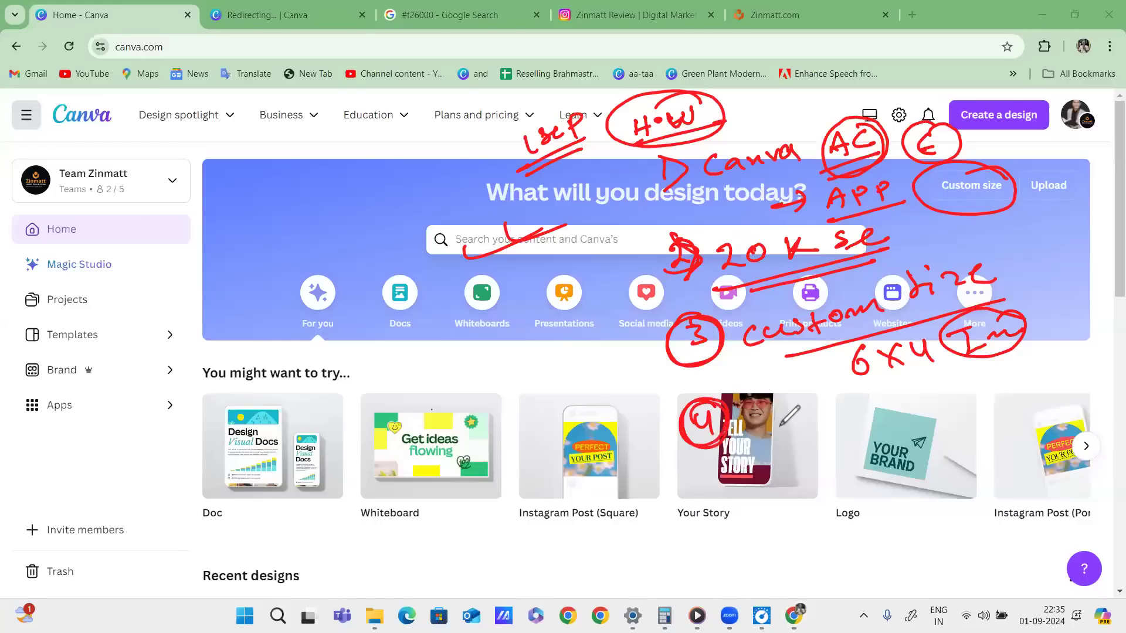
pyautogui.moveTo(763, 412)
pyautogui.mouseDown()
pyautogui.moveTo(857, 410)
pyautogui.moveTo(871, 437)
pyautogui.moveTo(900, 399)
pyautogui.moveTo(997, 366)
pyautogui.moveTo(1004, 381)
pyautogui.moveTo(1019, 363)
pyautogui.mouseUp()
pyautogui.moveTo(789, 465)
pyautogui.mouseDown()
pyautogui.moveTo(813, 459)
pyautogui.moveTo(801, 480)
pyautogui.mouseUp()
pyautogui.moveTo(805, 474)
pyautogui.mouseDown()
pyautogui.moveTo(931, 433)
pyautogui.moveTo(944, 417)
pyautogui.moveTo(962, 434)
pyautogui.moveTo(983, 411)
pyautogui.mouseUp()
pyautogui.moveTo(768, 441); pyautogui.dragTo(841, 429)
pyautogui.moveTo(908, 418); pyautogui.dragTo(963, 400)
pyautogui.moveTo(815, 487); pyautogui.dragTo(971, 445)
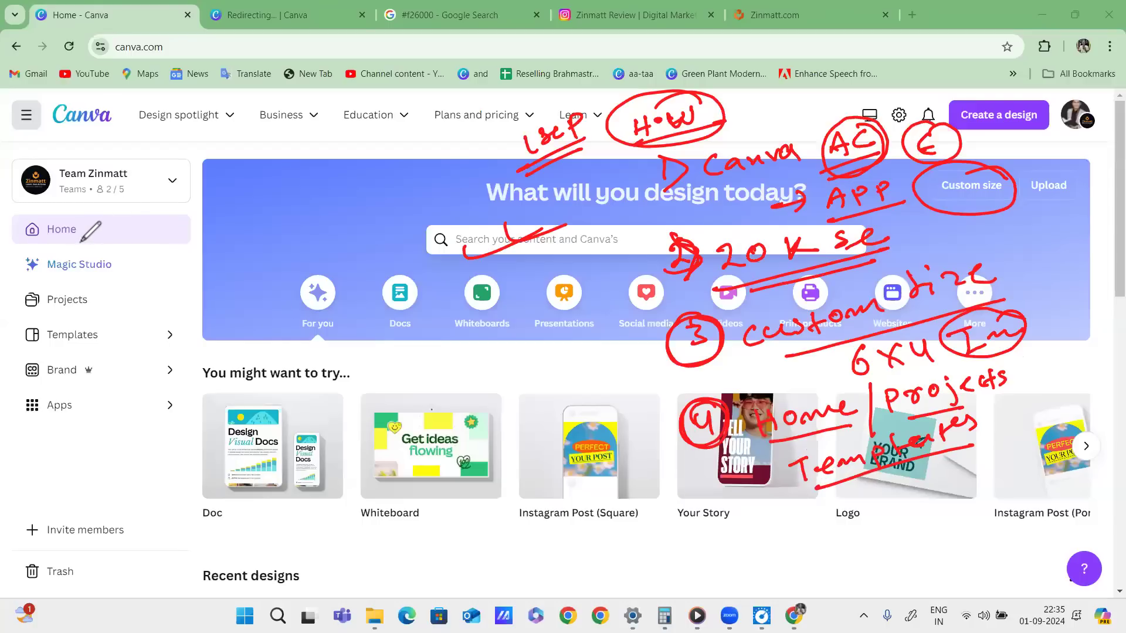
# Tick the Home, Projects and Templates sidebar sections in red and cross out Brand.
pyautogui.moveTo(66, 223)
pyautogui.mouseDown()
pyautogui.moveTo(82, 248)
pyautogui.moveTo(138, 220)
pyautogui.mouseUp()
pyautogui.moveTo(97, 242); pyautogui.dragTo(156, 222)
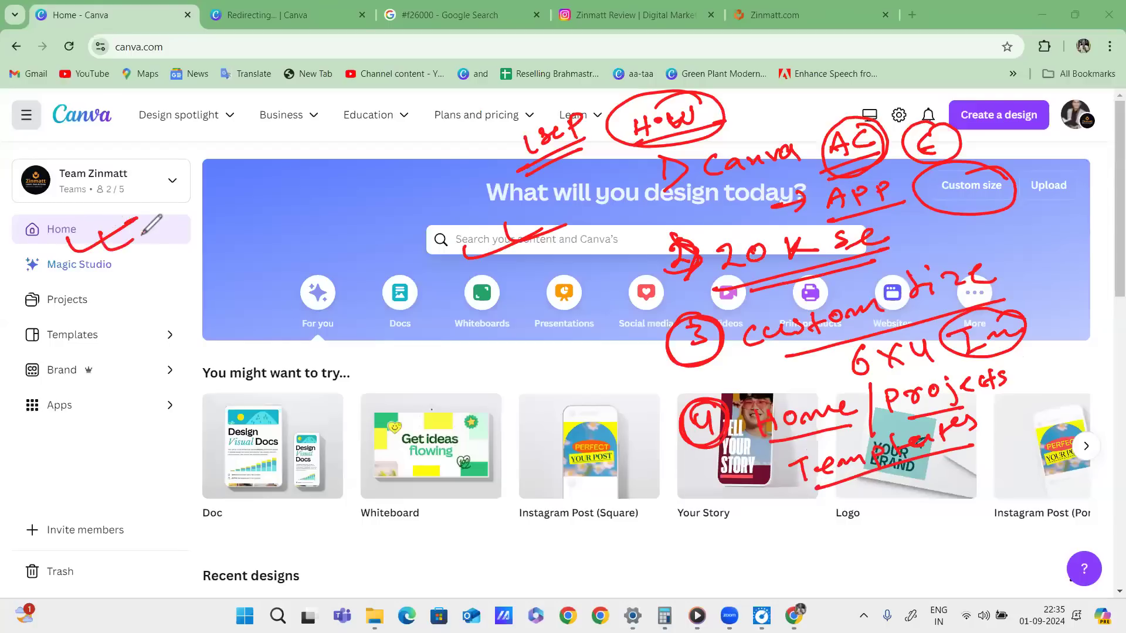
pyautogui.moveTo(90, 301)
pyautogui.mouseDown()
pyautogui.moveTo(136, 273)
pyautogui.moveTo(158, 290)
pyautogui.mouseUp()
pyautogui.moveTo(107, 352); pyautogui.dragTo(152, 324)
pyautogui.moveTo(17, 367); pyautogui.dragTo(106, 378)
pyautogui.moveTo(52, 388)
pyautogui.mouseDown()
pyautogui.moveTo(91, 355)
pyautogui.moveTo(35, 410)
pyautogui.moveTo(88, 381)
pyautogui.moveTo(64, 390)
pyautogui.mouseUp()
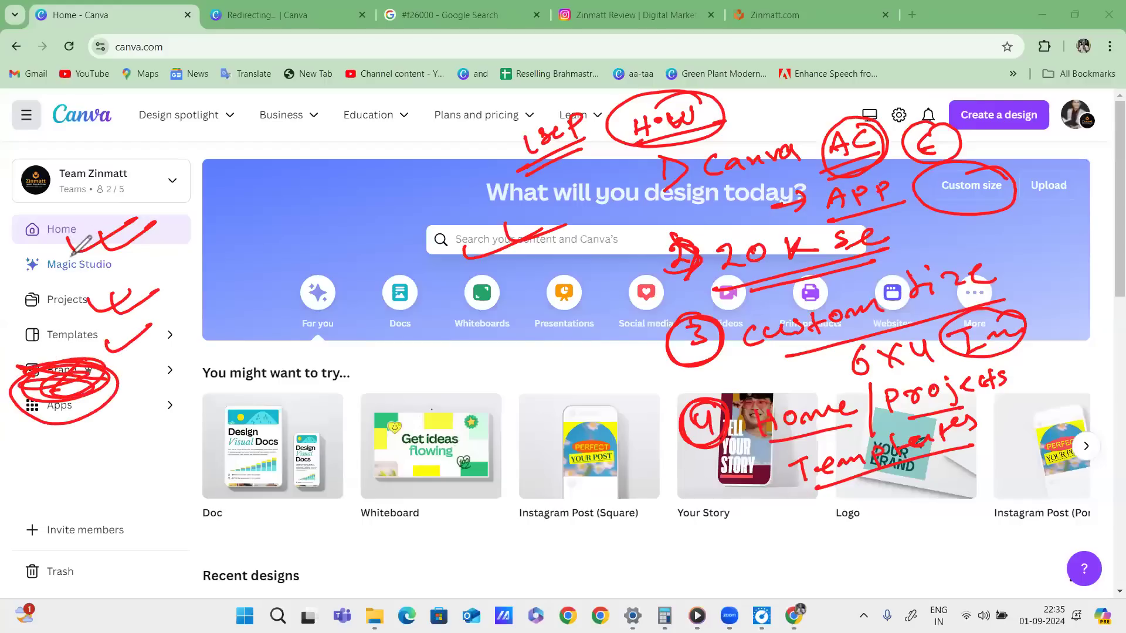
pyautogui.moveTo(111, 339); pyautogui.dragTo(162, 324)
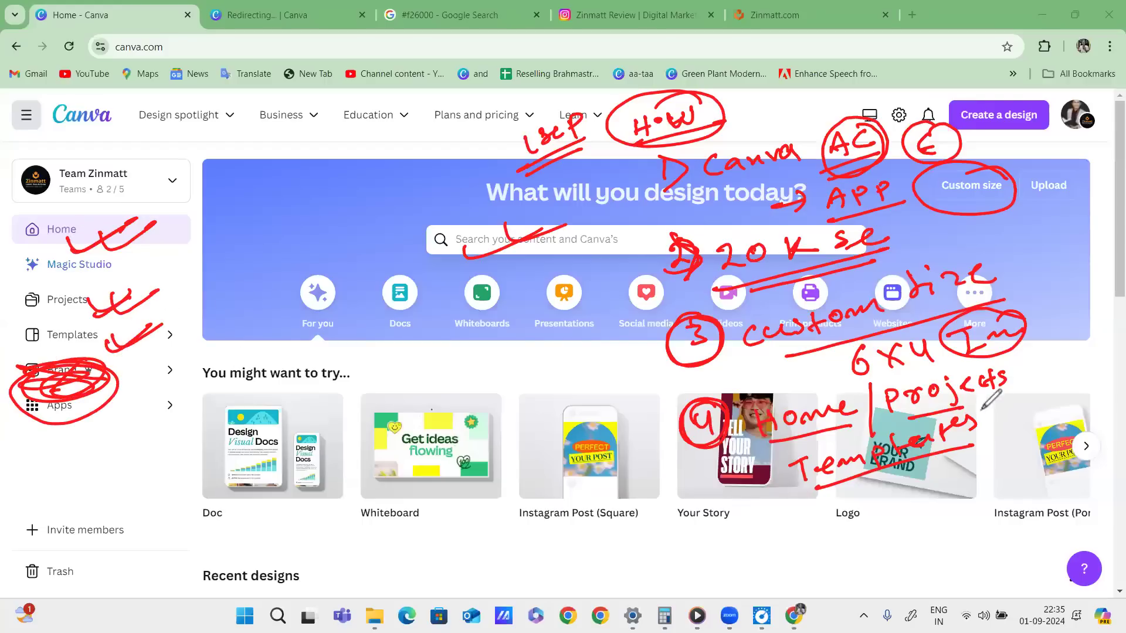
# Add a red E, a circled '1 HR' note and linking lines, then clear all annotations.
pyautogui.moveTo(1031, 392)
pyautogui.mouseDown()
pyautogui.moveTo(1006, 418)
pyautogui.moveTo(1023, 433)
pyautogui.moveTo(1056, 411)
pyautogui.moveTo(1038, 430)
pyautogui.mouseUp()
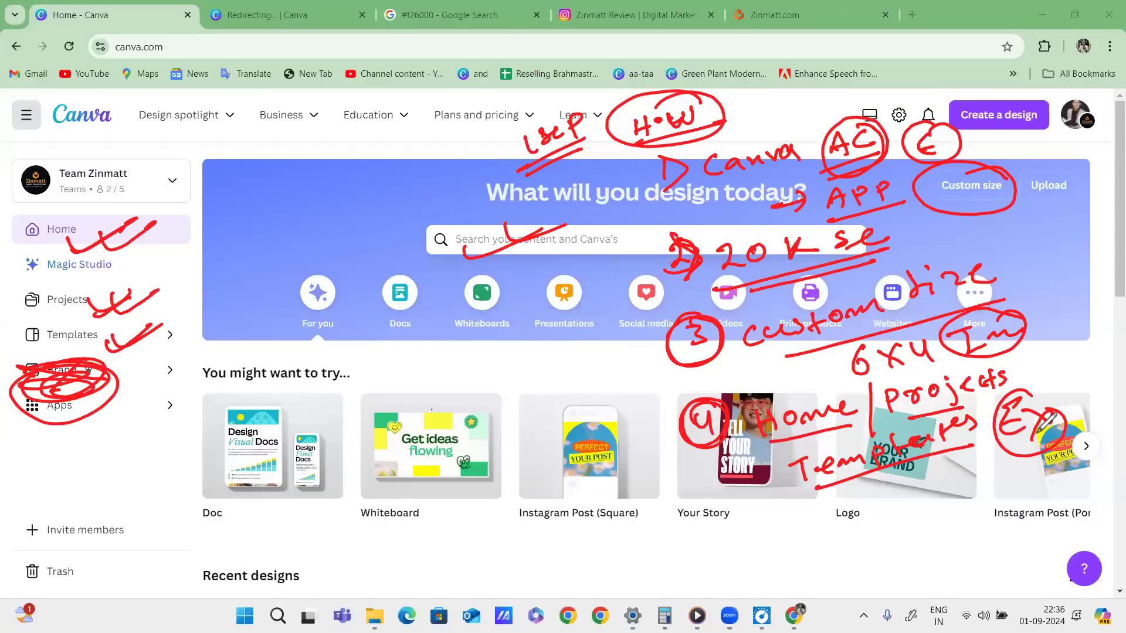
pyautogui.moveTo(650, 147); pyautogui.dragTo(658, 522)
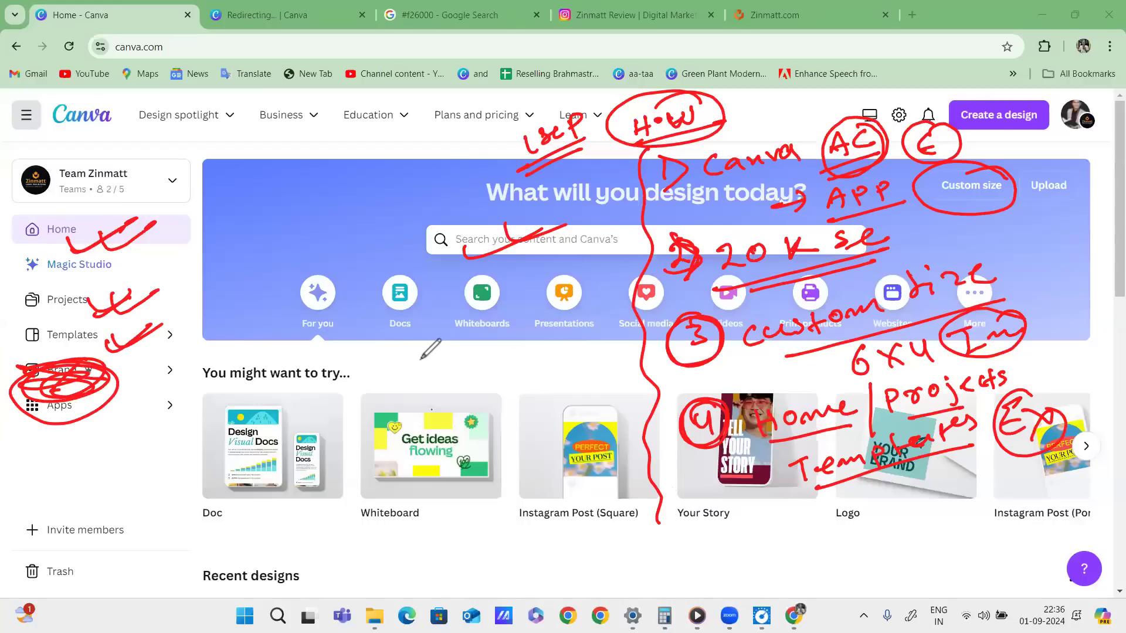
pyautogui.moveTo(421, 354); pyautogui.dragTo(431, 385)
pyautogui.moveTo(468, 328)
pyautogui.mouseDown()
pyautogui.moveTo(460, 365)
pyautogui.moveTo(483, 367)
pyautogui.moveTo(500, 331)
pyautogui.mouseUp()
pyautogui.moveTo(413, 411); pyautogui.dragTo(545, 340)
pyautogui.moveTo(528, 302); pyautogui.dragTo(554, 317)
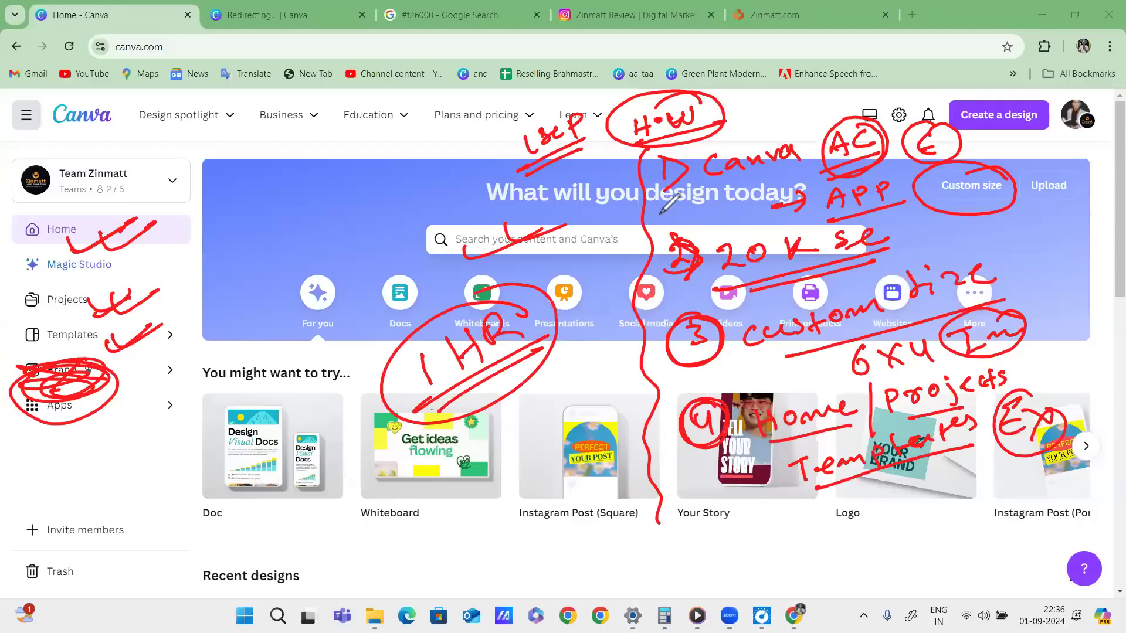
pyautogui.moveTo(601, 205)
pyautogui.mouseDown()
pyautogui.moveTo(651, 234)
pyautogui.moveTo(633, 299)
pyautogui.moveTo(688, 434)
pyautogui.moveTo(756, 431)
pyautogui.mouseUp()
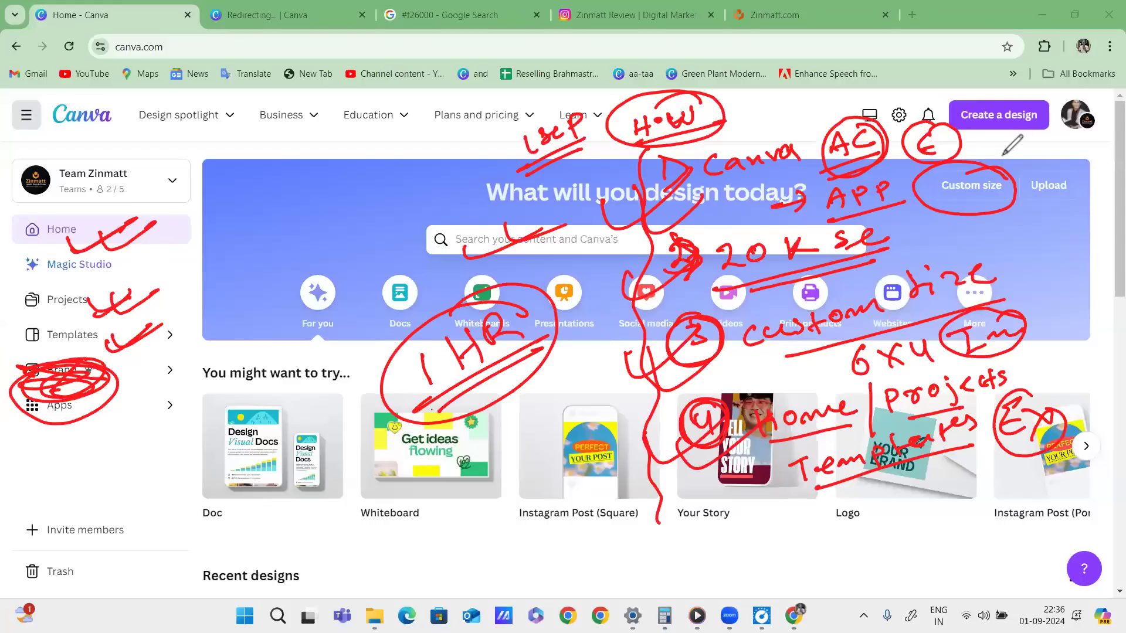
pyautogui.moveTo(1043, 201)
pyautogui.mouseDown()
pyautogui.moveTo(1008, 494)
pyautogui.moveTo(708, 55)
pyautogui.mouseUp()
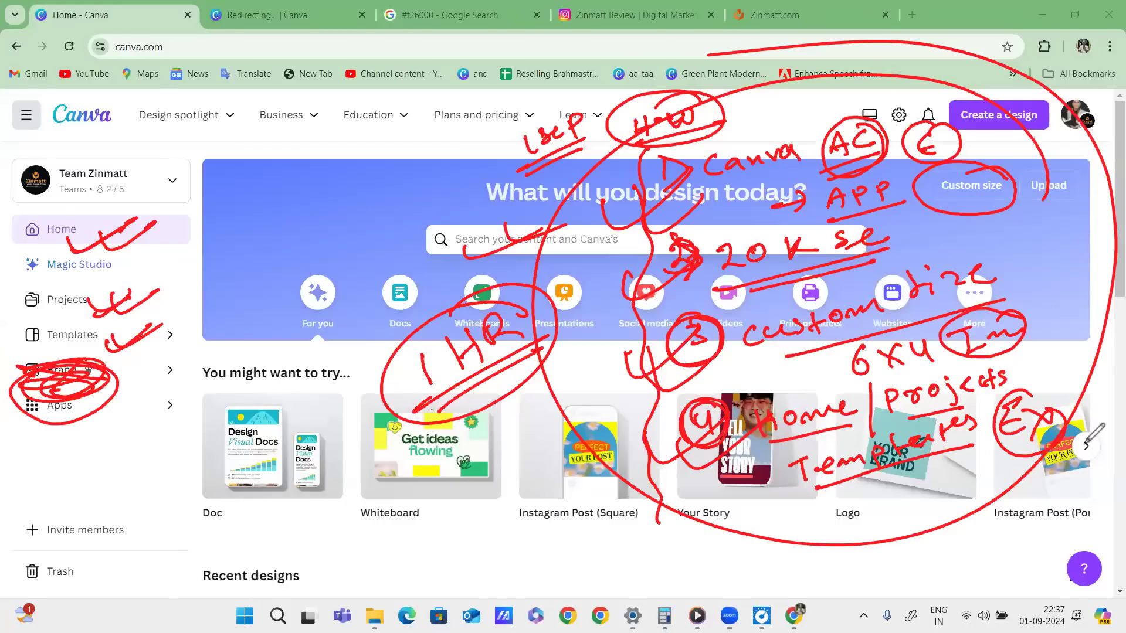
pyautogui.click(1052, 448)
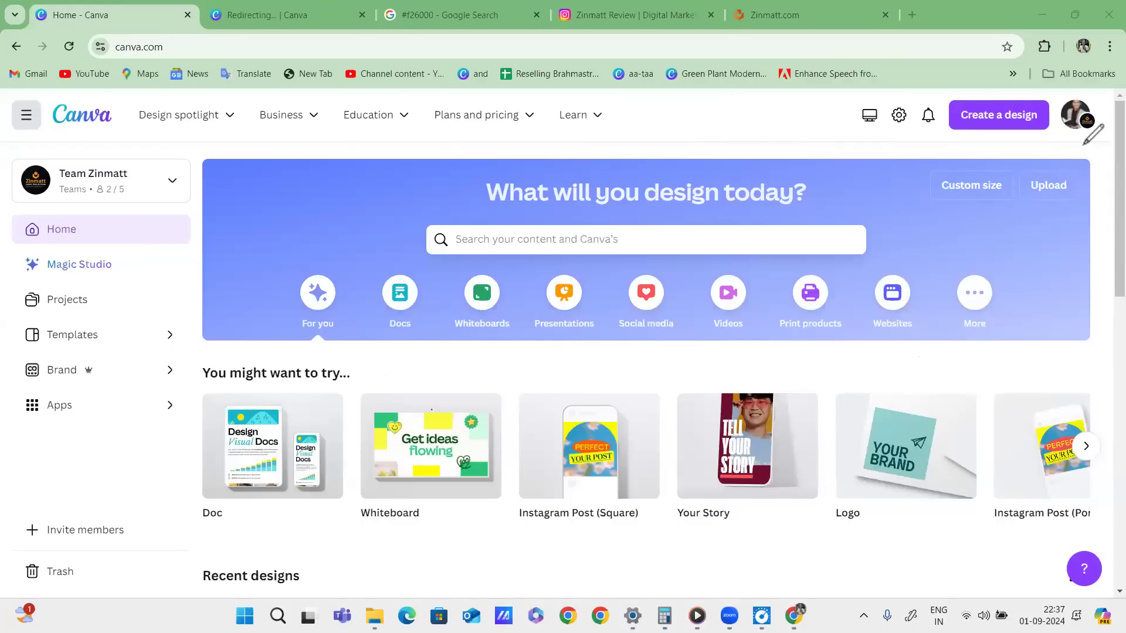
# Show the Custom size width and height options and scribble an underlined red header note.
pyautogui.click(971, 185)
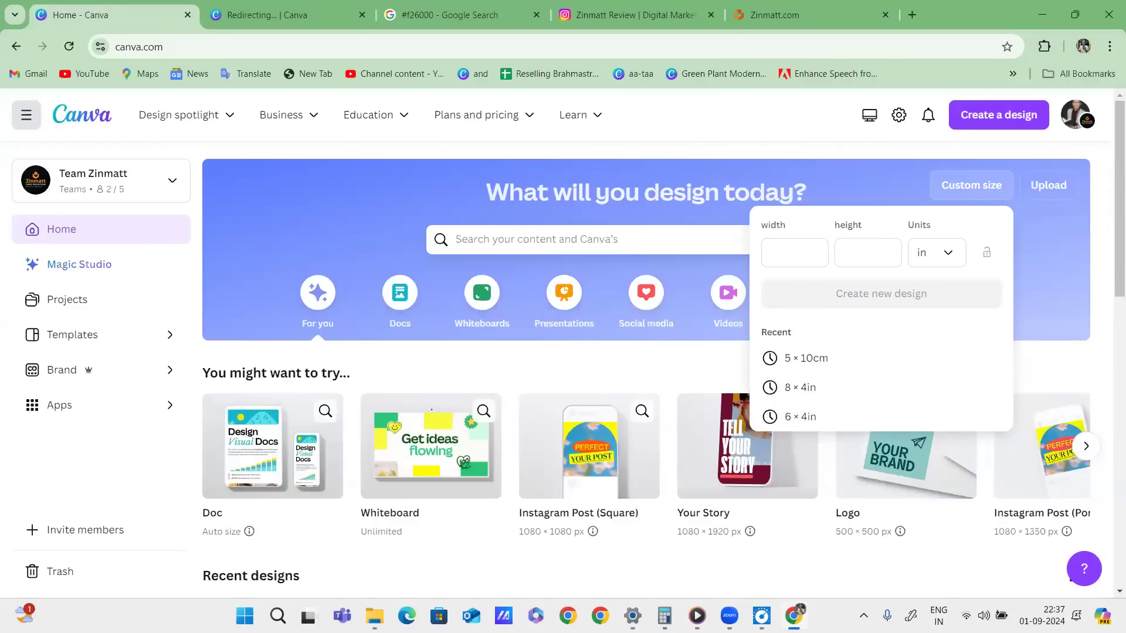
pyautogui.moveTo(692, 131); pyautogui.dragTo(682, 164)
pyautogui.moveTo(720, 139); pyautogui.dragTo(772, 153)
pyautogui.moveTo(811, 101)
pyautogui.mouseDown()
pyautogui.moveTo(602, 127)
pyautogui.moveTo(705, 174)
pyautogui.mouseUp()
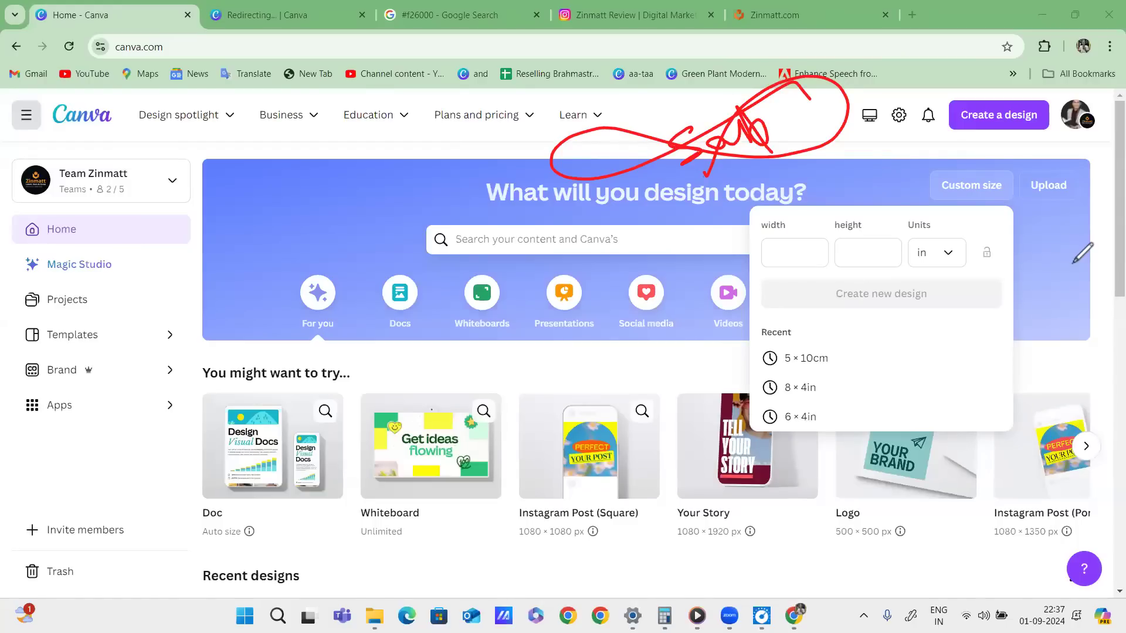
# Write '30+70' in red above the heading, underline it and circle it.
pyautogui.moveTo(606, 145); pyautogui.dragTo(615, 174)
pyautogui.moveTo(644, 146); pyautogui.dragTo(696, 137)
pyautogui.moveTo(678, 130)
pyautogui.mouseDown()
pyautogui.moveTo(689, 157)
pyautogui.moveTo(728, 148)
pyautogui.moveTo(751, 116)
pyautogui.mouseUp()
pyautogui.moveTo(602, 197)
pyautogui.mouseDown()
pyautogui.moveTo(804, 131)
pyautogui.moveTo(773, 149)
pyautogui.mouseUp()
pyautogui.moveTo(787, 115)
pyautogui.mouseDown()
pyautogui.moveTo(592, 121)
pyautogui.moveTo(677, 237)
pyautogui.mouseUp()
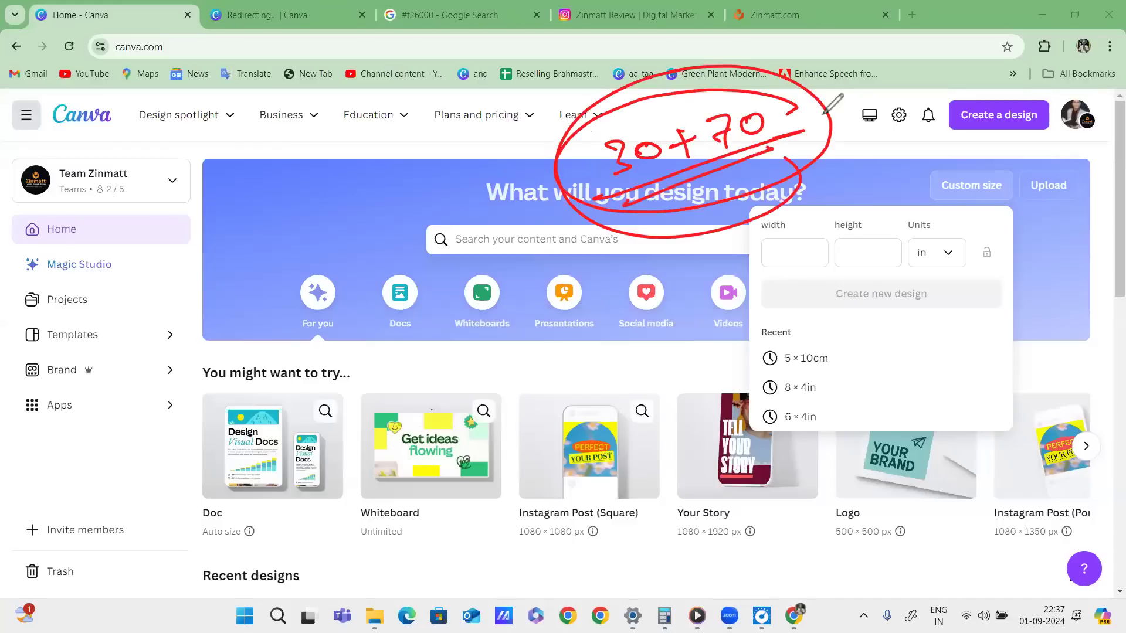